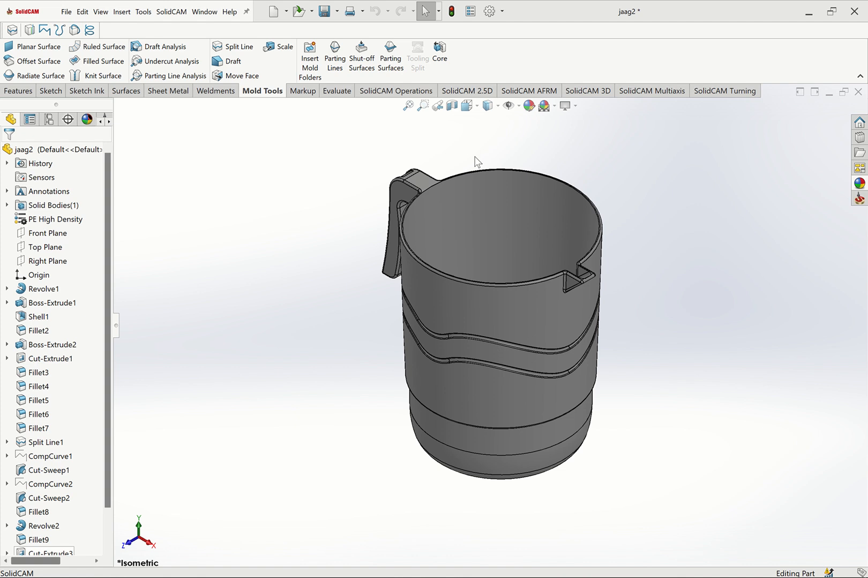
- Create a new part document and start a sketch on the Front Plane
{"action": "left_click", "coordinate": [67, 12]}
{"action": "left_click", "coordinate": [85, 30]}
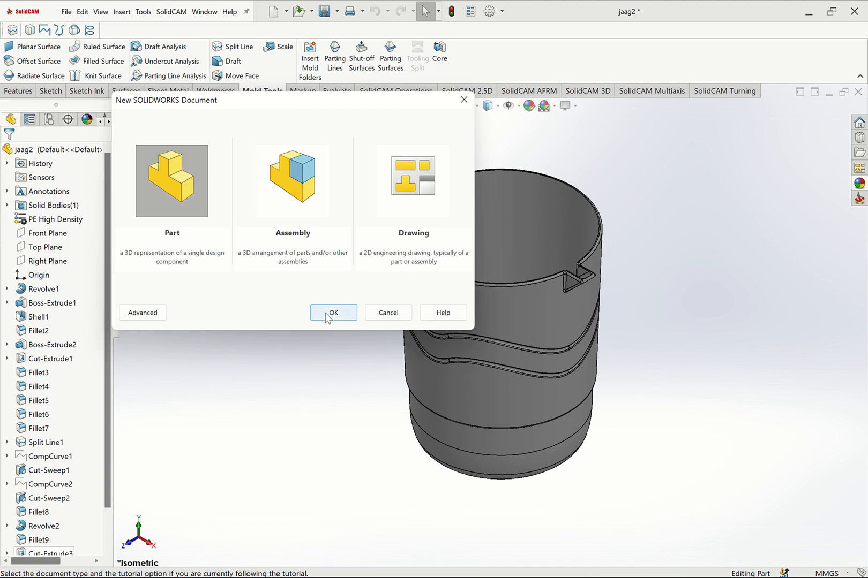
{"action": "left_click", "coordinate": [329, 315]}
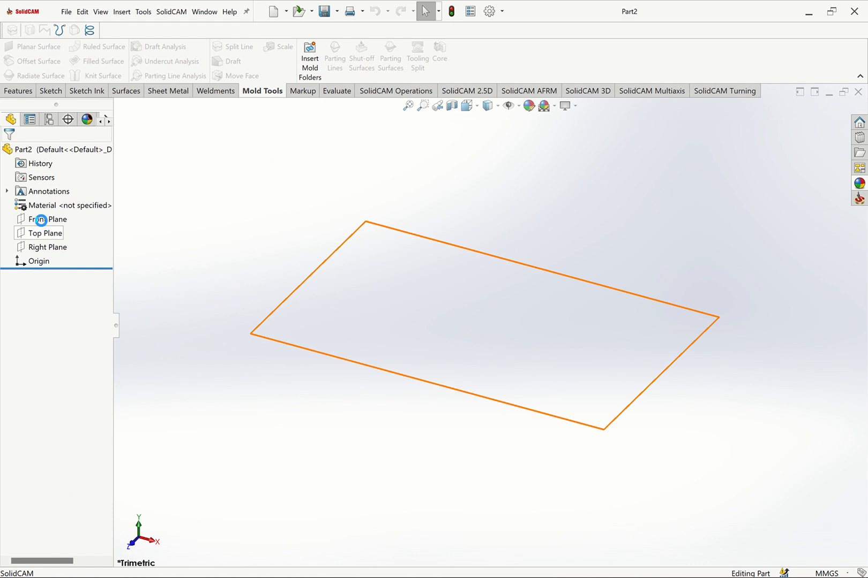
{"action": "left_click", "coordinate": [44, 220]}
{"action": "left_click", "coordinate": [49, 212]}
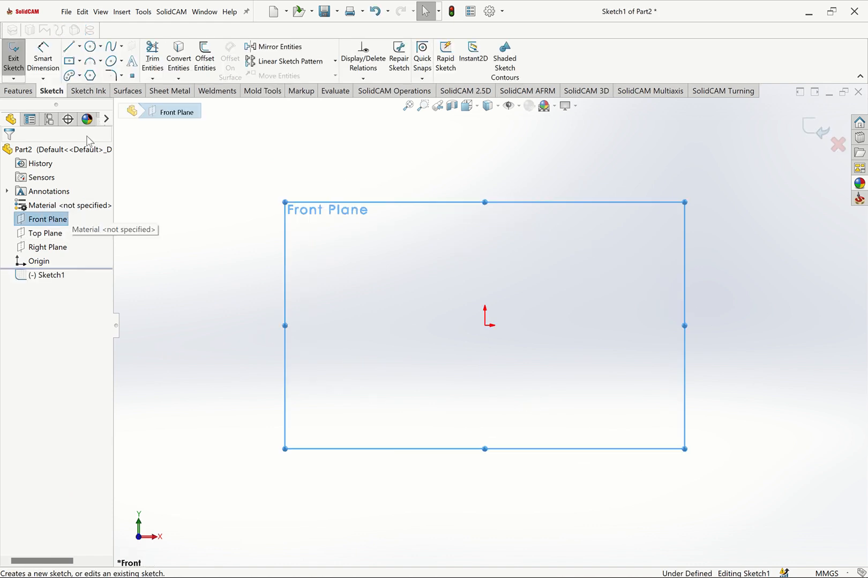
- Sketch a vertical midpoint line about 166 mm long centred on the origin and convert it to construction geometry
{"action": "left_click", "coordinate": [79, 47]}
{"action": "left_click", "coordinate": [102, 89]}
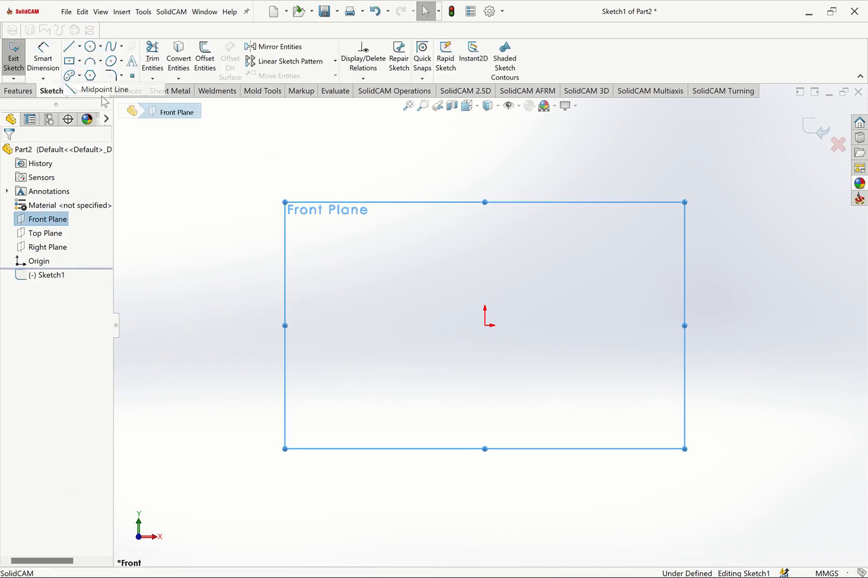
{"action": "left_click", "coordinate": [485, 325]}
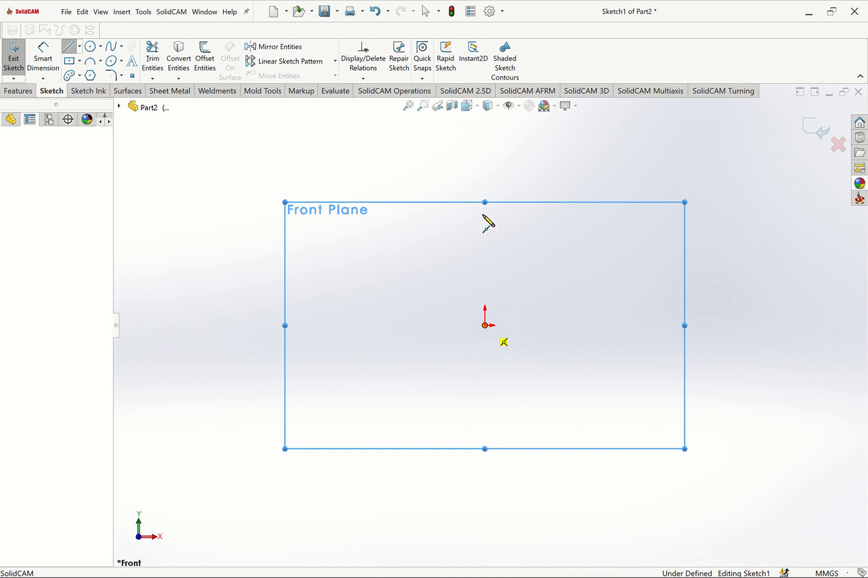
{"action": "left_click", "coordinate": [485, 139]}
{"action": "right_click", "coordinate": [490, 142]}
{"action": "left_click", "coordinate": [497, 151]}
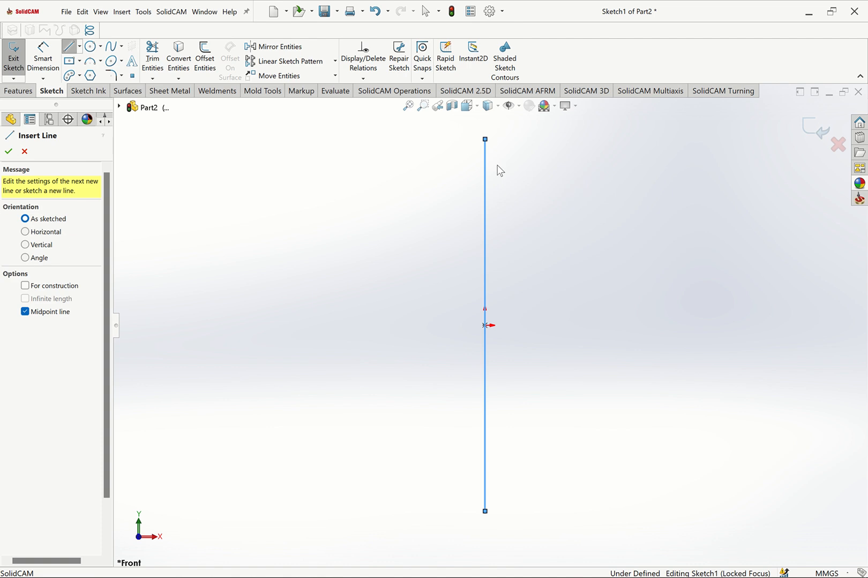
{"action": "left_click", "coordinate": [511, 171]}
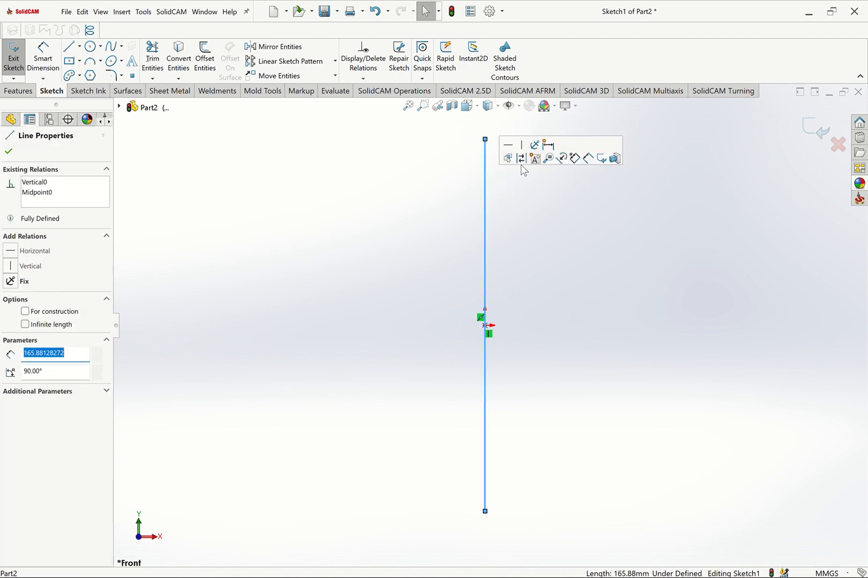
{"action": "left_click", "coordinate": [547, 187]}
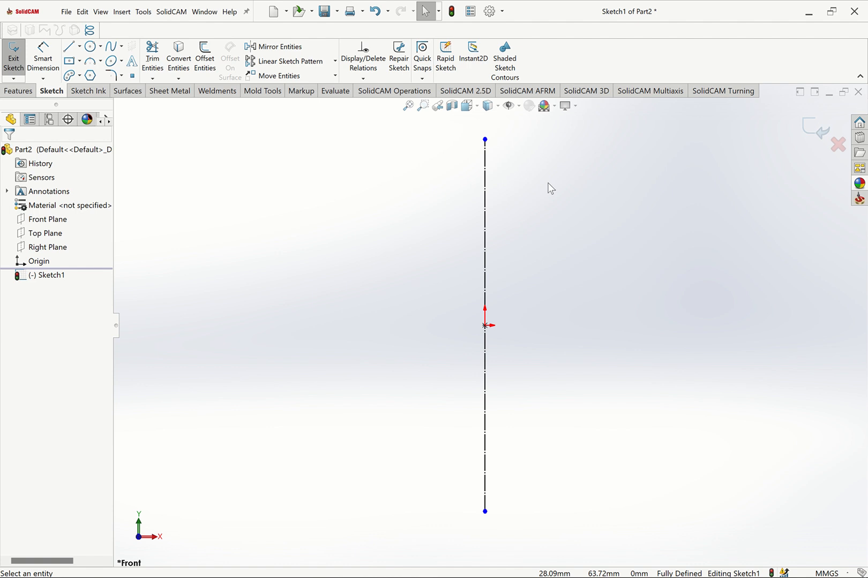
- Dimension the vertical construction line to 270 mm and move the dimension closer to the line
{"action": "left_click", "coordinate": [43, 57]}
{"action": "left_click", "coordinate": [485, 279]}
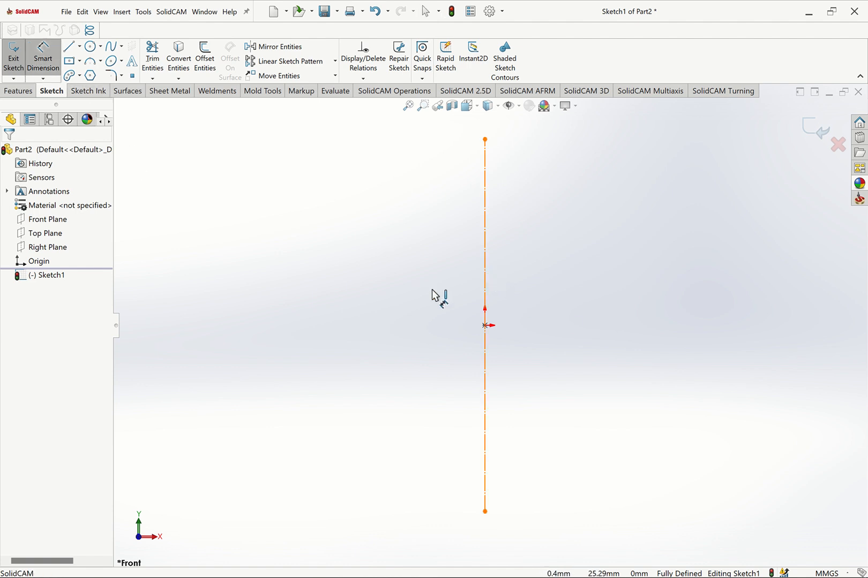
{"action": "left_click", "coordinate": [438, 332]}
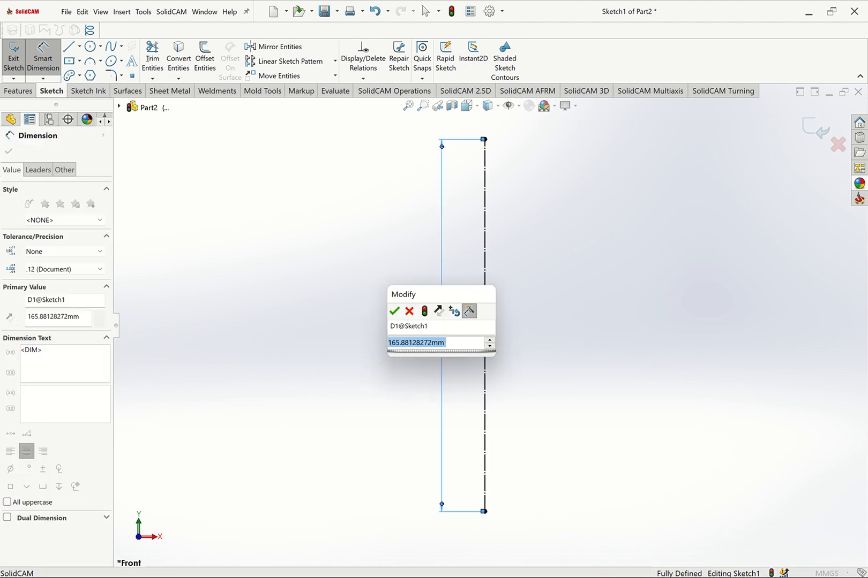
{"action": "type", "text": "270"}
{"action": "key", "text": "Return"}
{"action": "key", "text": "Escape"}
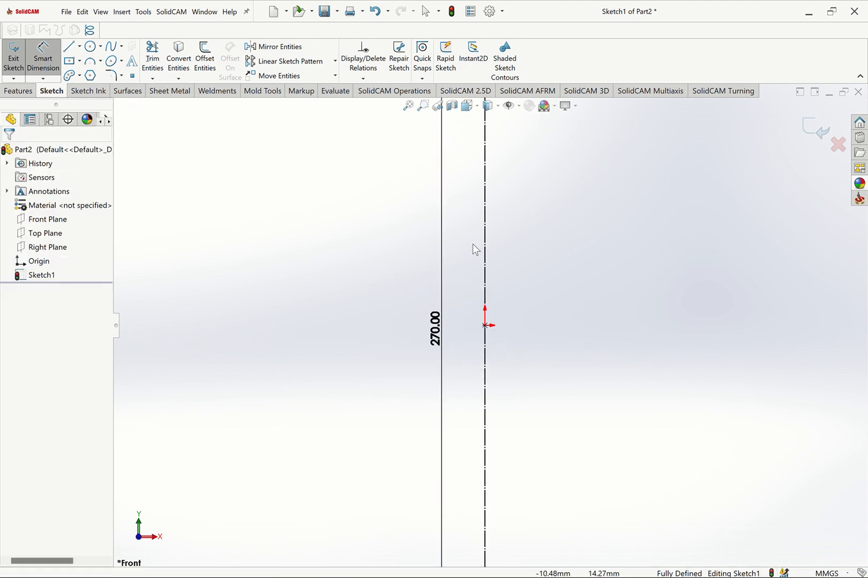
{"action": "key", "text": "f"}
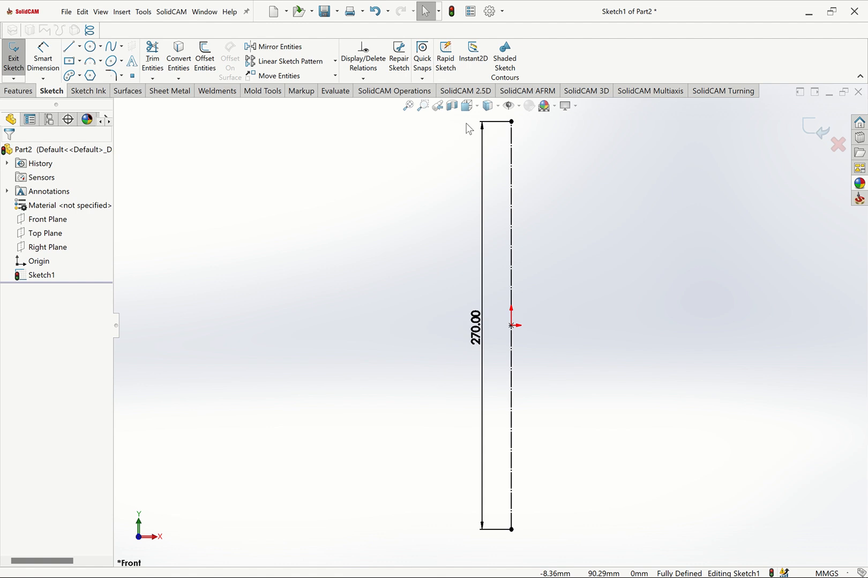
{"action": "left_click", "coordinate": [484, 325]}
{"action": "left_click_drag", "start_coordinate": [485, 326], "coordinate": [491, 326]}
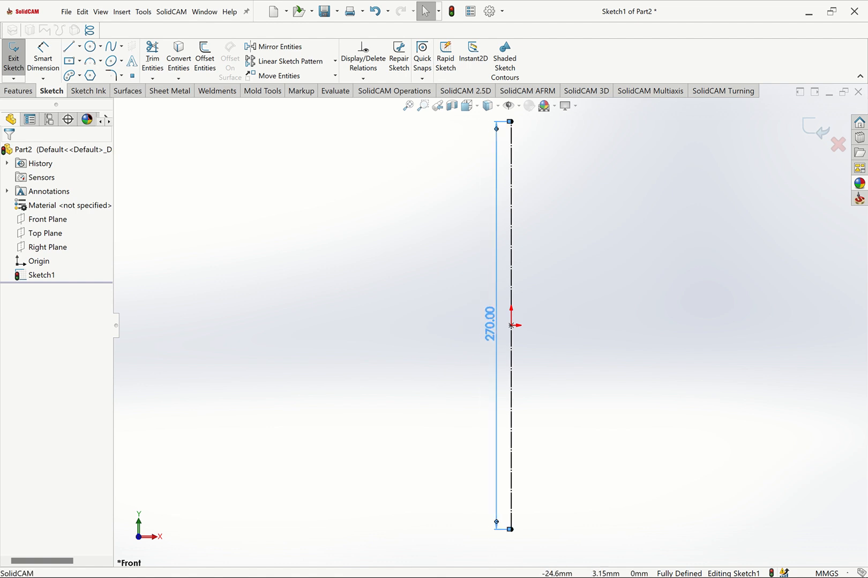
{"action": "left_click", "coordinate": [470, 125]}
- From the centreline's upper end, sketch a line about 11 mm outward, a vertical line down and a small outward step about 1.6 mm wide
{"action": "left_click", "coordinate": [424, 104]}
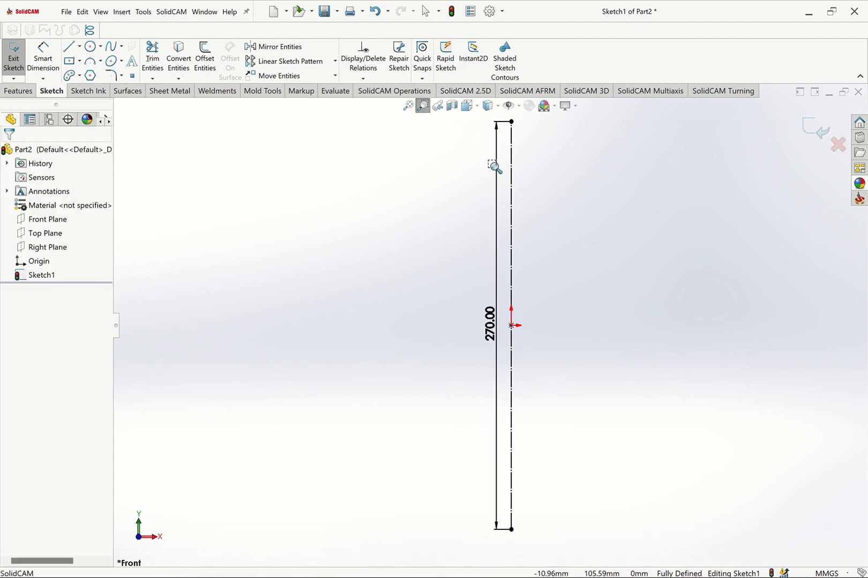
{"action": "scroll", "coordinate": [494, 160], "scroll_direction": "up", "scroll_amount": 1}
{"action": "scroll", "coordinate": [494, 160], "scroll_direction": "down", "scroll_amount": 1}
{"action": "mouse_move", "coordinate": [465, 137]}
{"action": "left_mouse_down"}
{"action": "mouse_move", "coordinate": [573, 201]}
{"action": "mouse_move", "coordinate": [595, 228]}
{"action": "left_mouse_up"}
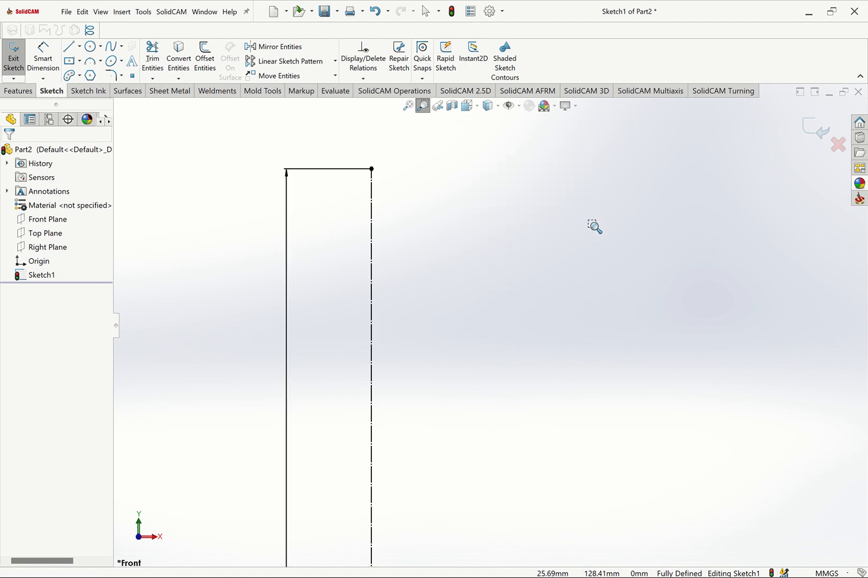
{"action": "left_click", "coordinate": [425, 11]}
{"action": "left_click", "coordinate": [69, 46]}
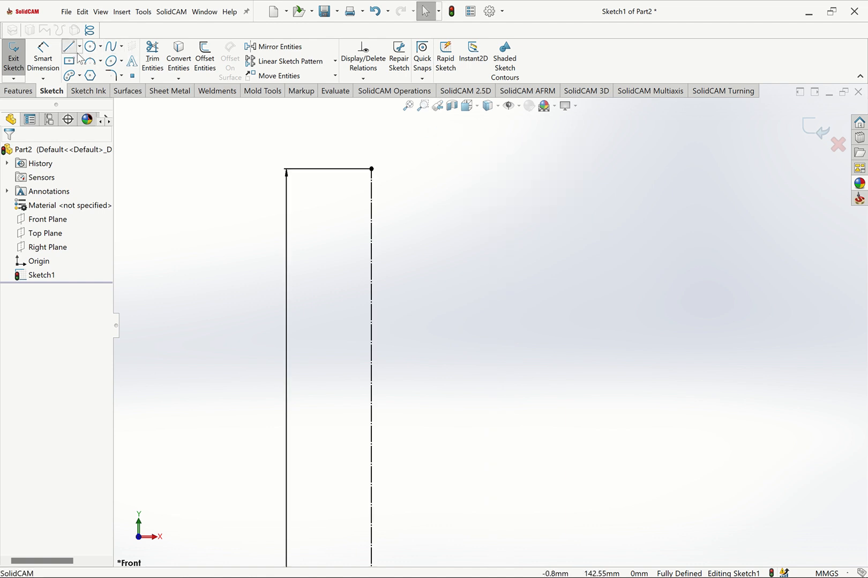
{"action": "left_click", "coordinate": [372, 170]}
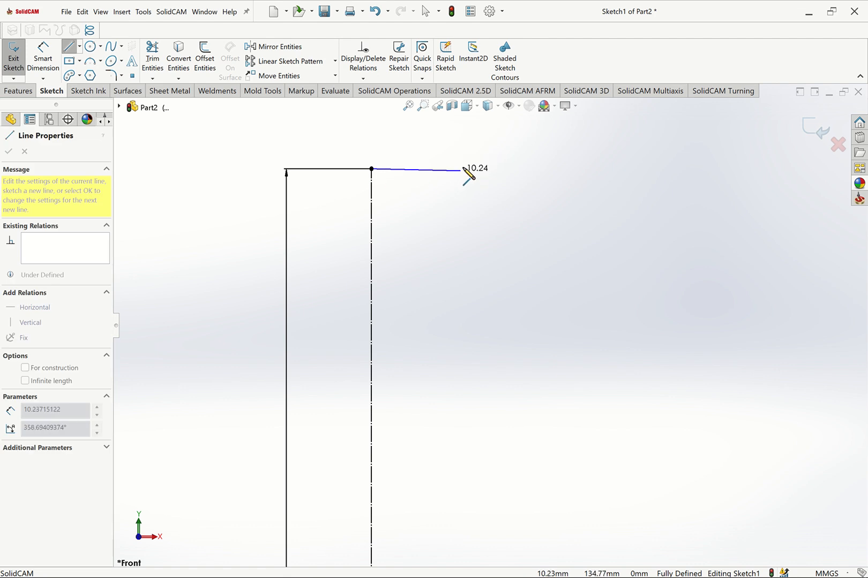
{"action": "left_click", "coordinate": [464, 169]}
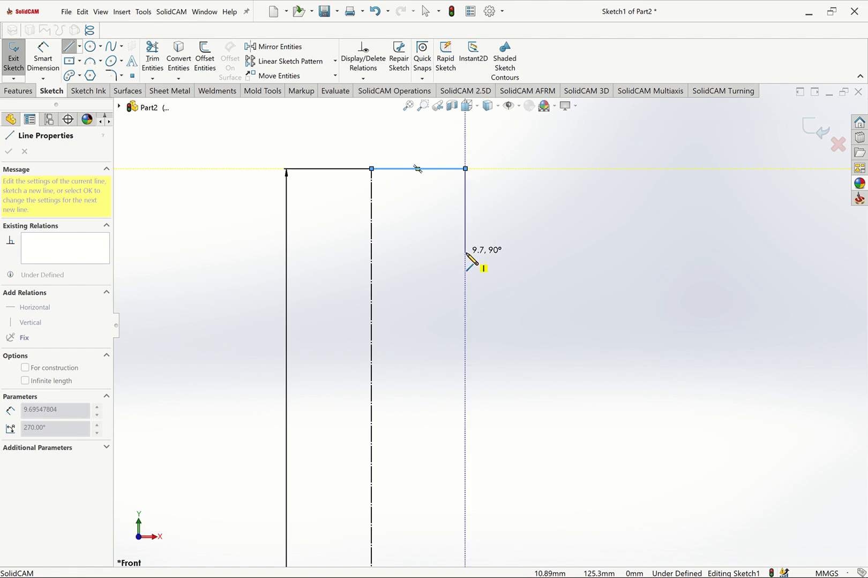
{"action": "left_click", "coordinate": [465, 243]}
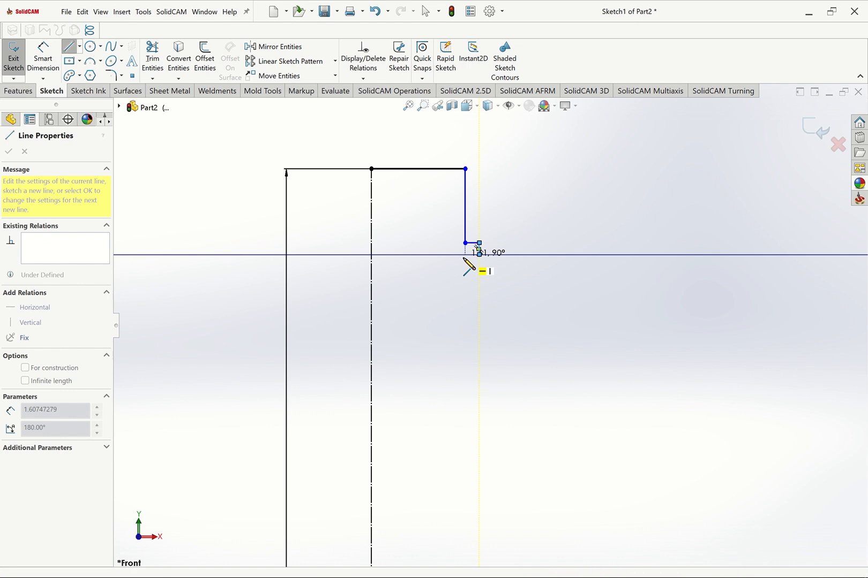
{"action": "left_click", "coordinate": [465, 255]}
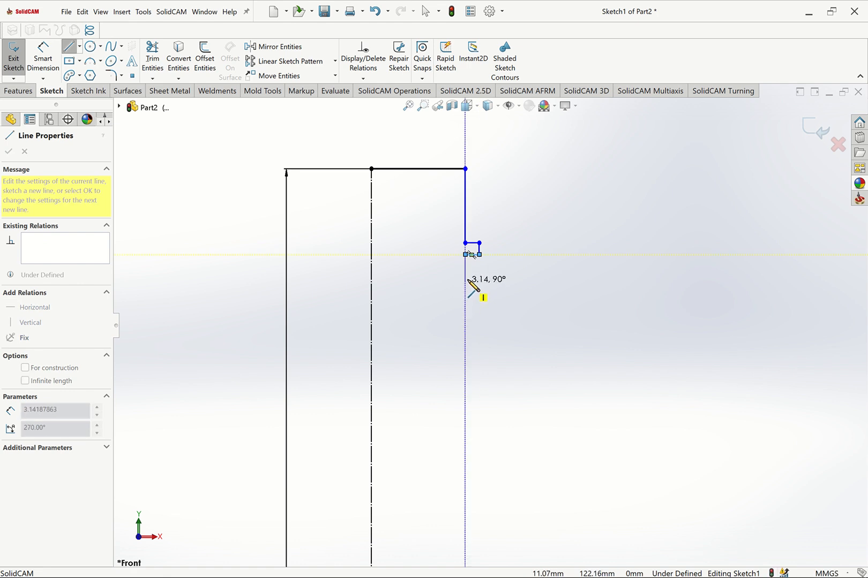
- Continue the profile downward with a vertical line, a second outward step about 4 mm wide and 1.3 mm high, and a closing vertical line
{"action": "left_click", "coordinate": [465, 284]}
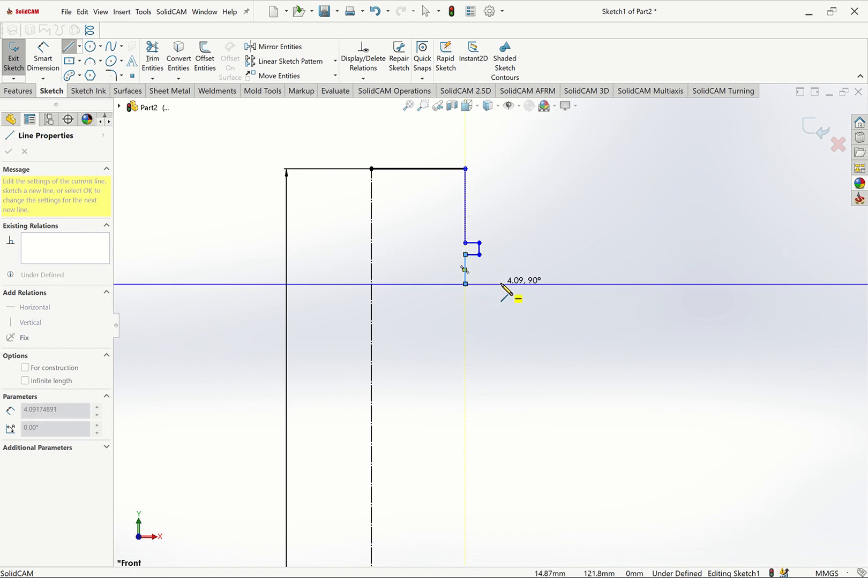
{"action": "left_click", "coordinate": [500, 284]}
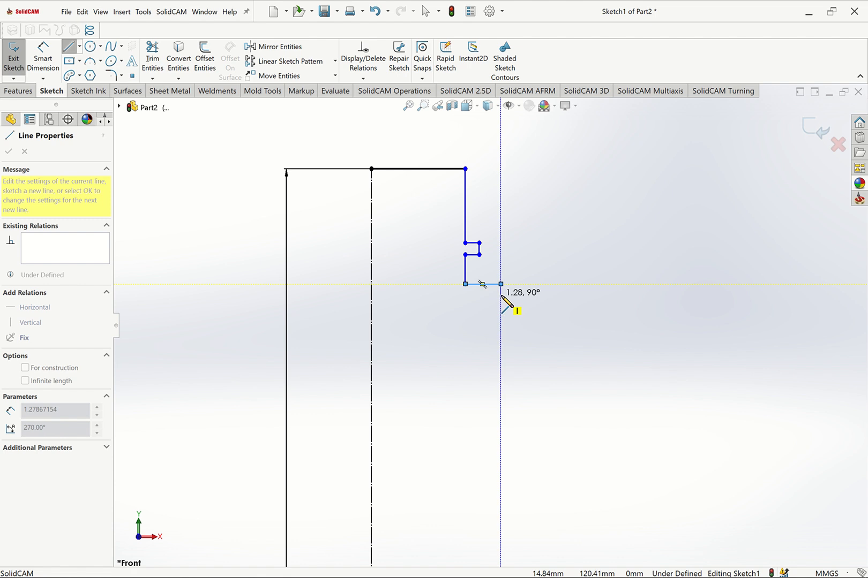
{"action": "left_click", "coordinate": [500, 295]}
{"action": "left_click", "coordinate": [465, 295]}
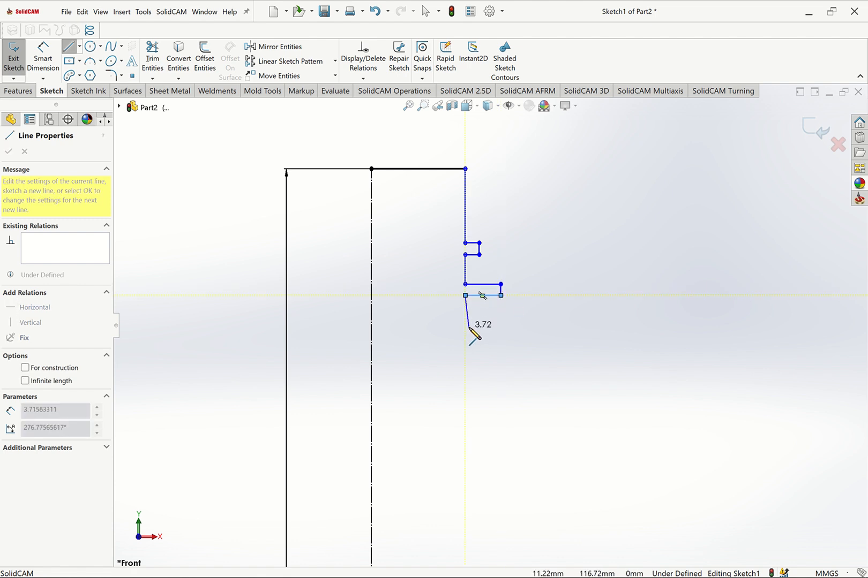
{"action": "left_click", "coordinate": [465, 331]}
{"action": "right_click", "coordinate": [465, 332]}
{"action": "left_click", "coordinate": [486, 340]}
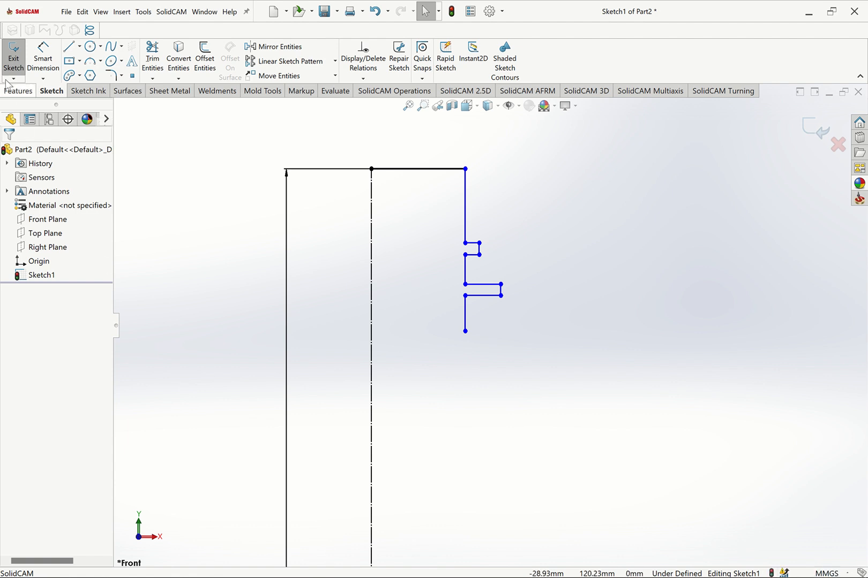
- Dimension the vertical distance between the profile's top outer corner and its lower endpoint to 25 mm
{"action": "left_click", "coordinate": [42, 61]}
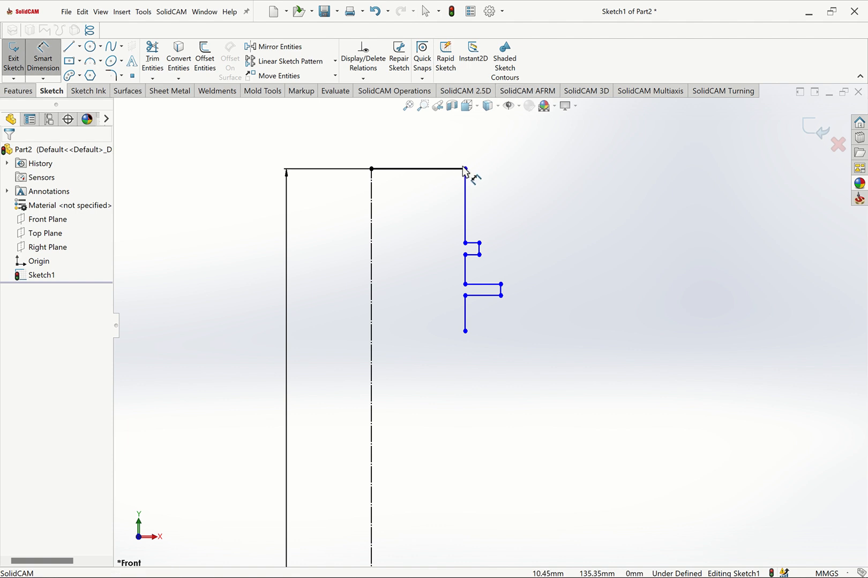
{"action": "left_click", "coordinate": [465, 331]}
{"action": "left_click", "coordinate": [465, 169]}
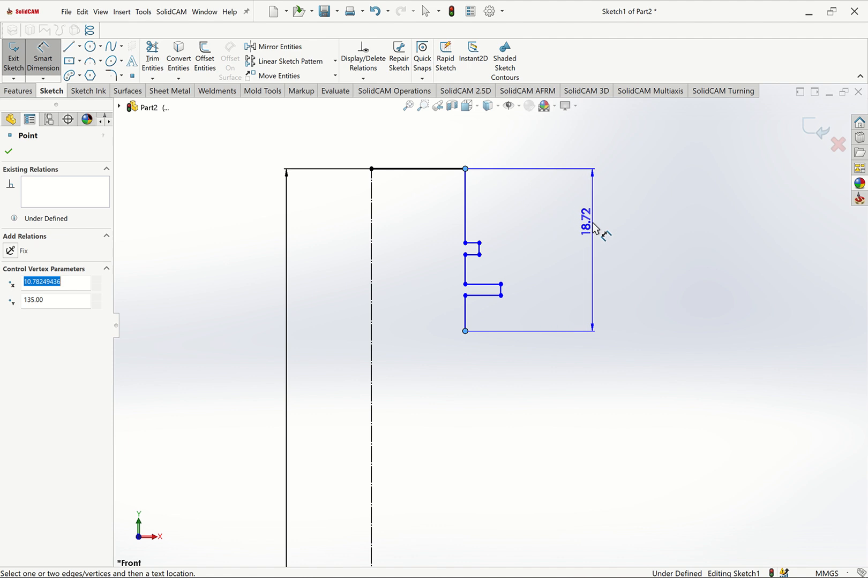
{"action": "left_click", "coordinate": [600, 234]}
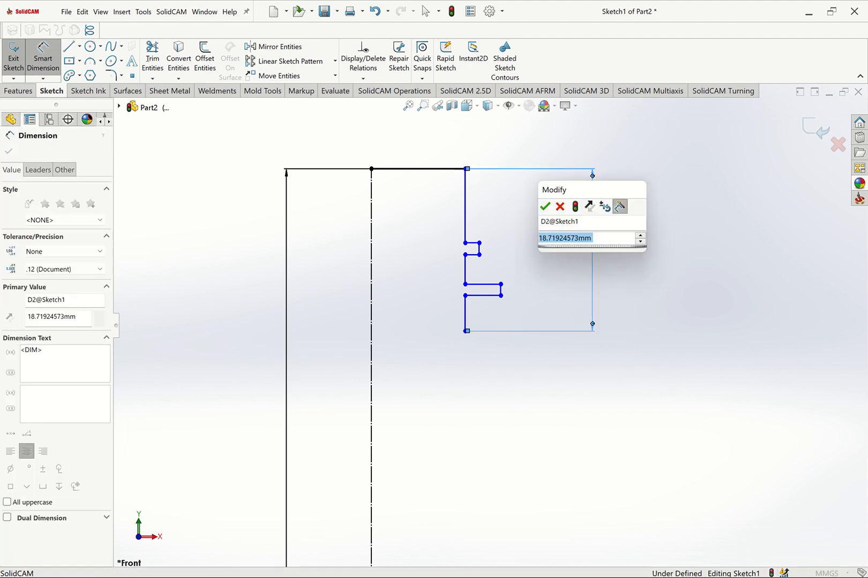
{"action": "type", "text": "25"}
{"action": "key", "text": "Return"}
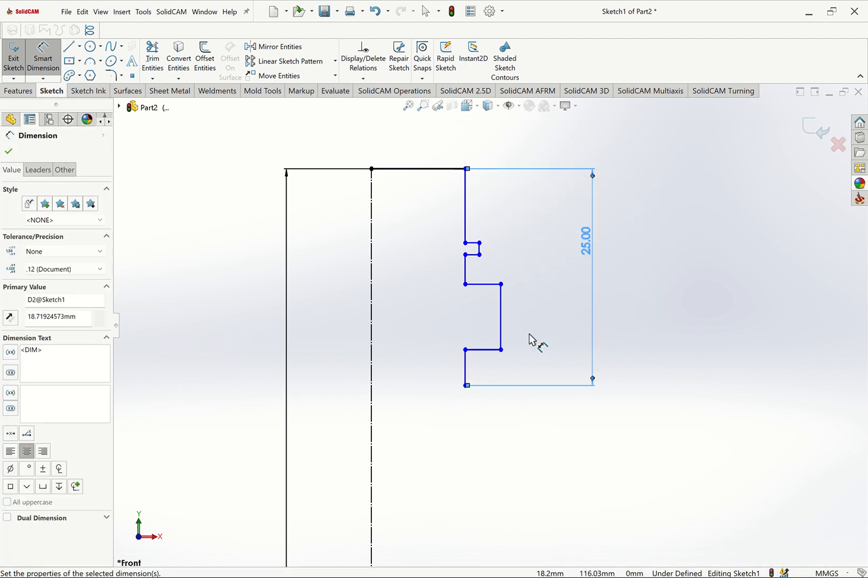
- Dimension the height of the lower, wider step to 1.5 mm
{"action": "left_click", "coordinate": [504, 338]}
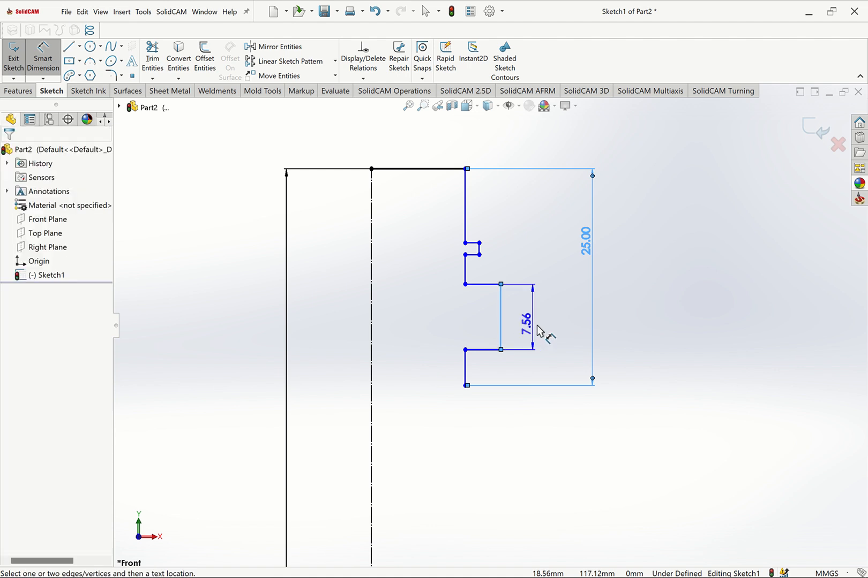
{"action": "left_click", "coordinate": [538, 331]}
{"action": "type", "text": "1.5"}
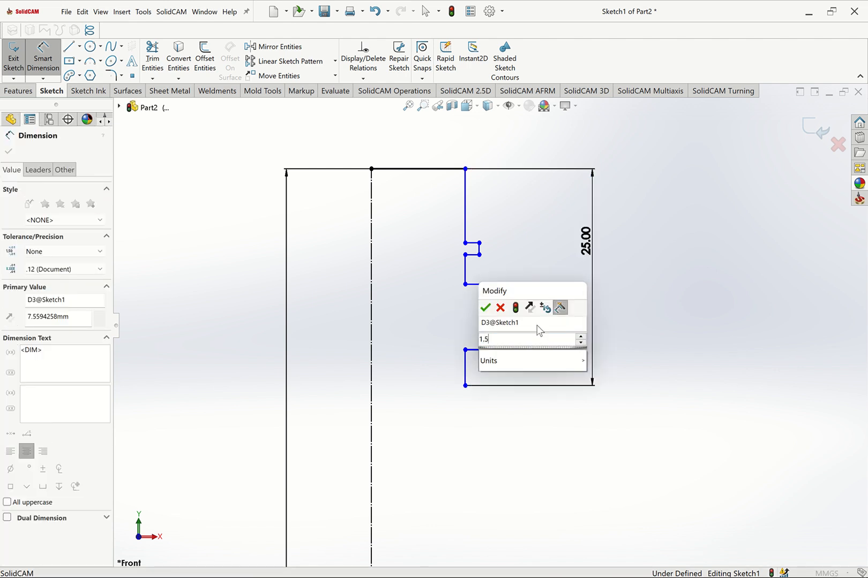
{"action": "key", "text": "Return"}
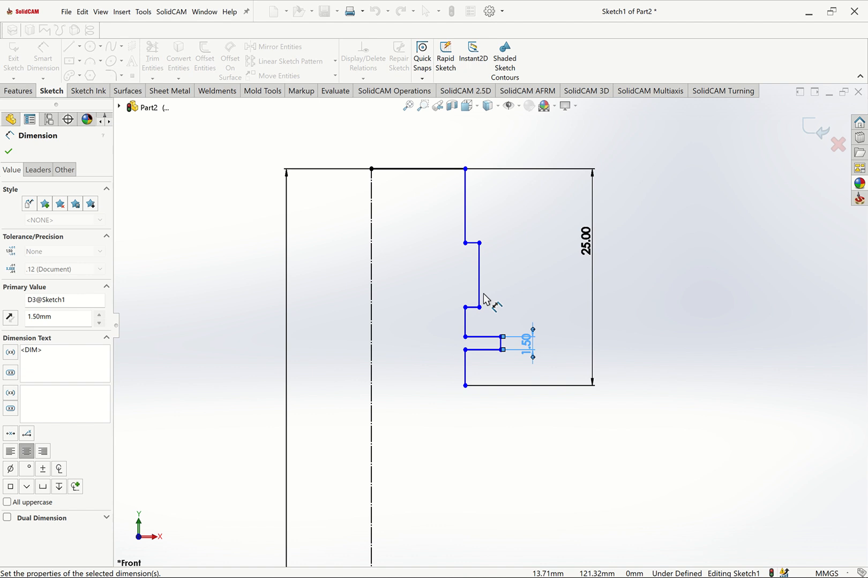
{"action": "key", "text": "Escape"}
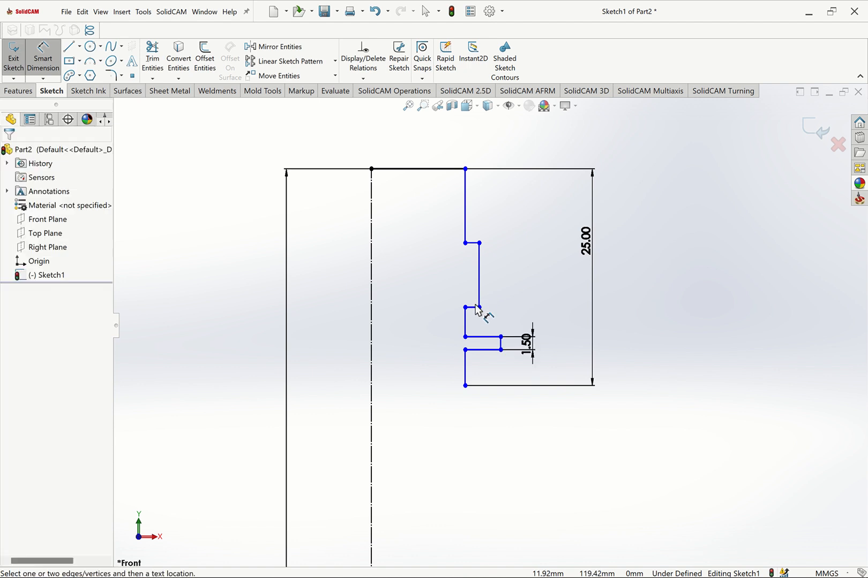
- Dimension the height of the upper, narrower step to 1.5 mm
{"action": "left_click", "coordinate": [480, 247]}
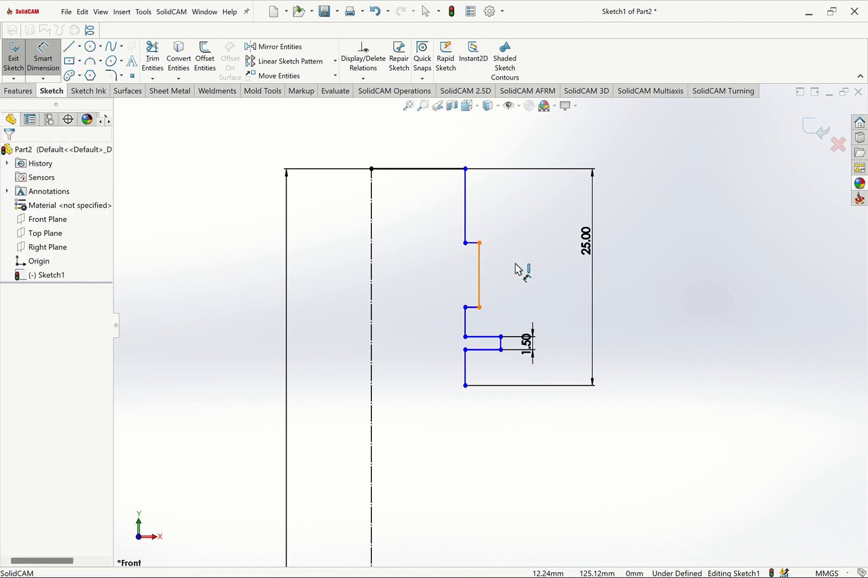
{"action": "left_click", "coordinate": [530, 273]}
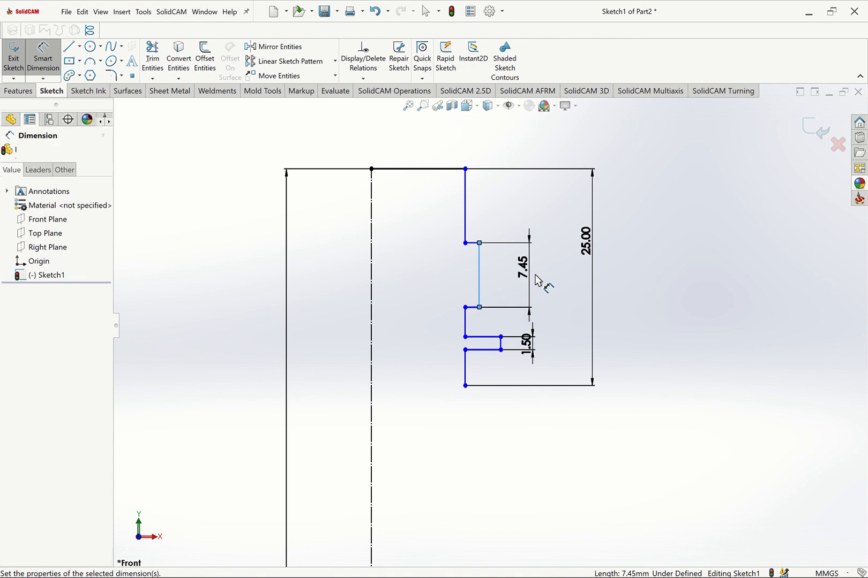
{"action": "type", "text": "1.5"}
{"action": "key", "text": "Return"}
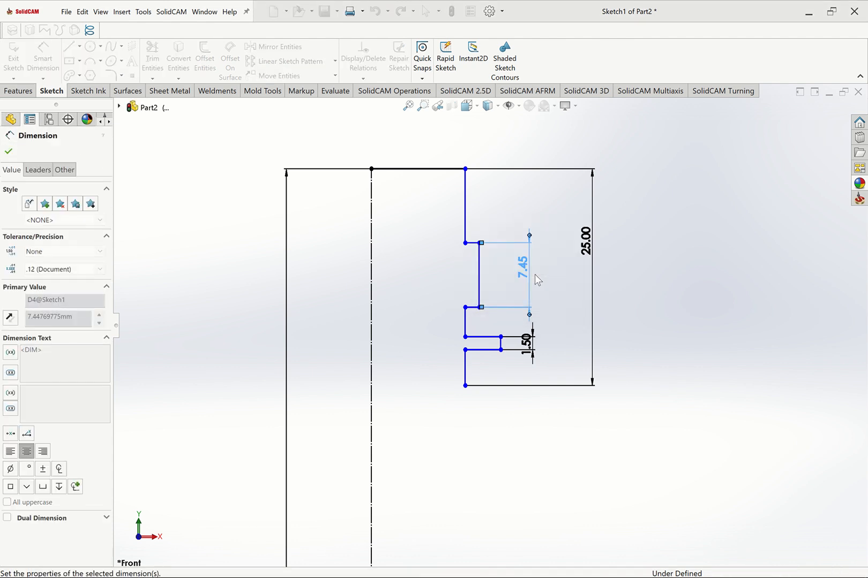
- Dimension the horizontal distance between the centreline and the profile's upper vertical line to 24.3/2 mm
{"action": "left_click", "coordinate": [465, 251]}
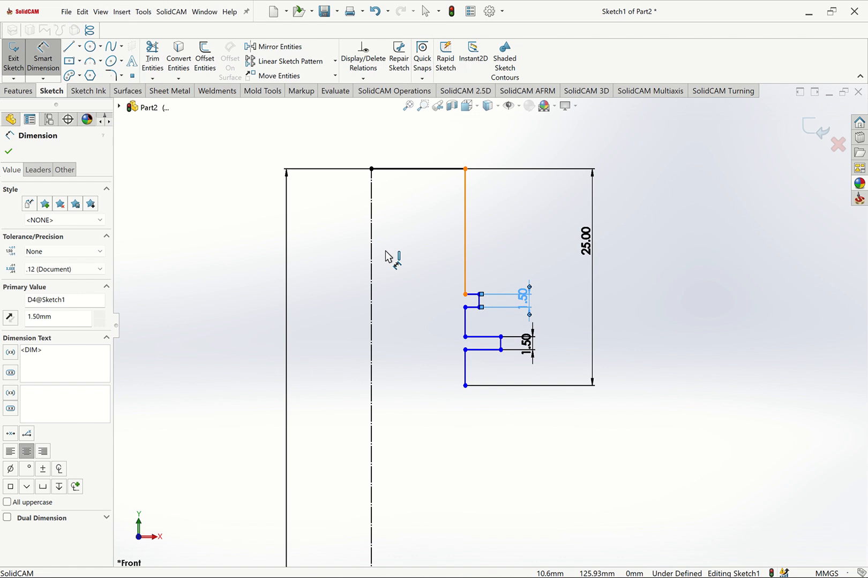
{"action": "left_click", "coordinate": [371, 252]}
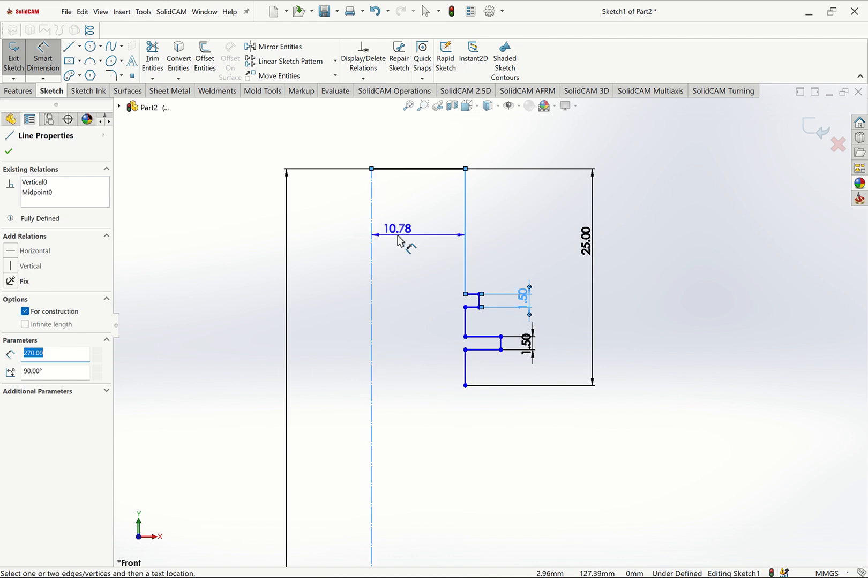
{"action": "left_click", "coordinate": [402, 245]}
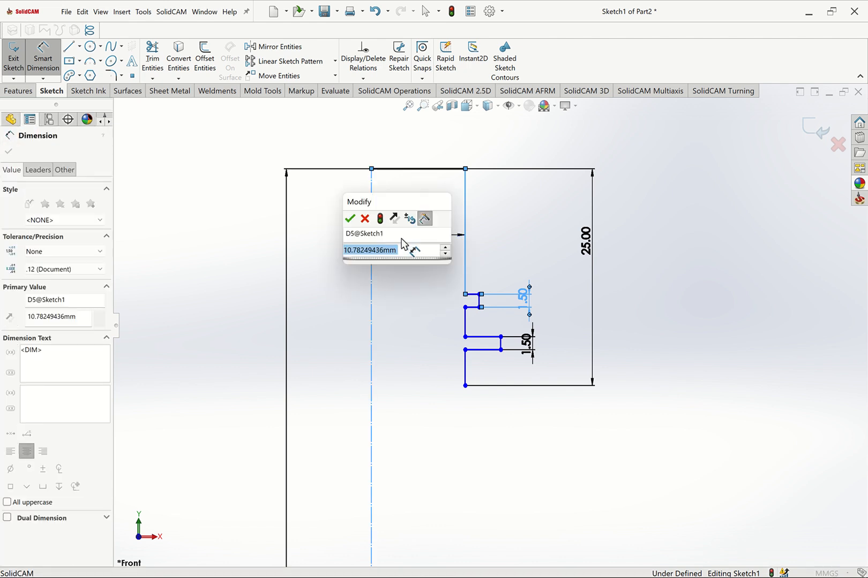
{"action": "type", "text": "14."}
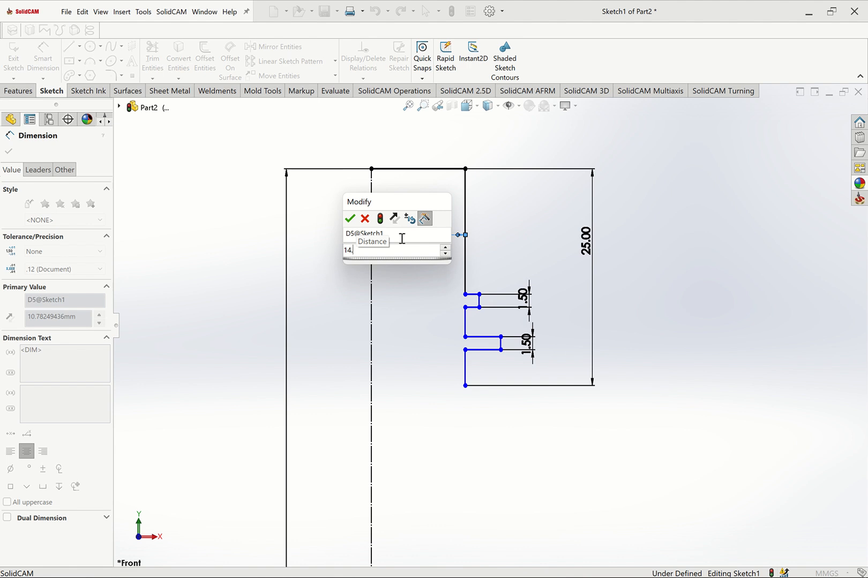
{"action": "key", "text": "BackSpace"}
{"action": "key", "text": "BackSpace"}
{"action": "key", "text": "BackSpace"}
{"action": "type", "text": "24"}
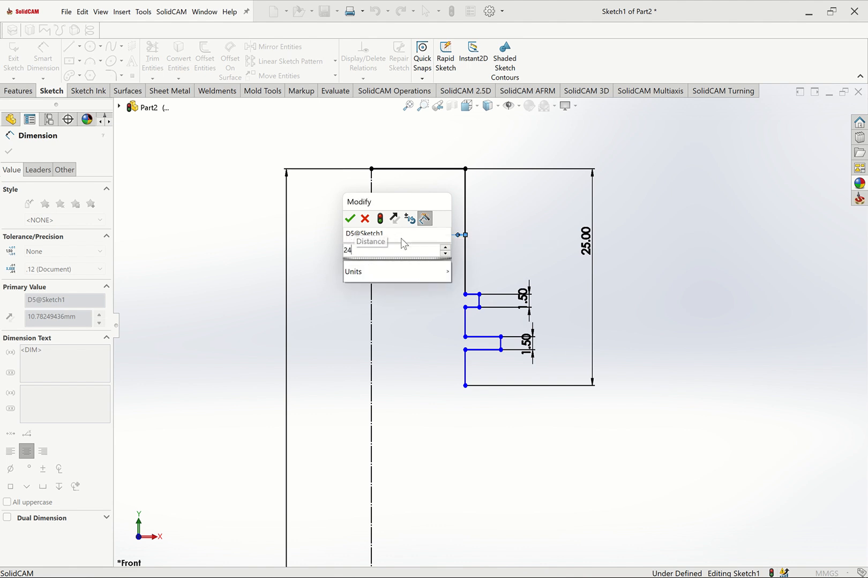
{"action": "type", "text": ".3/"}
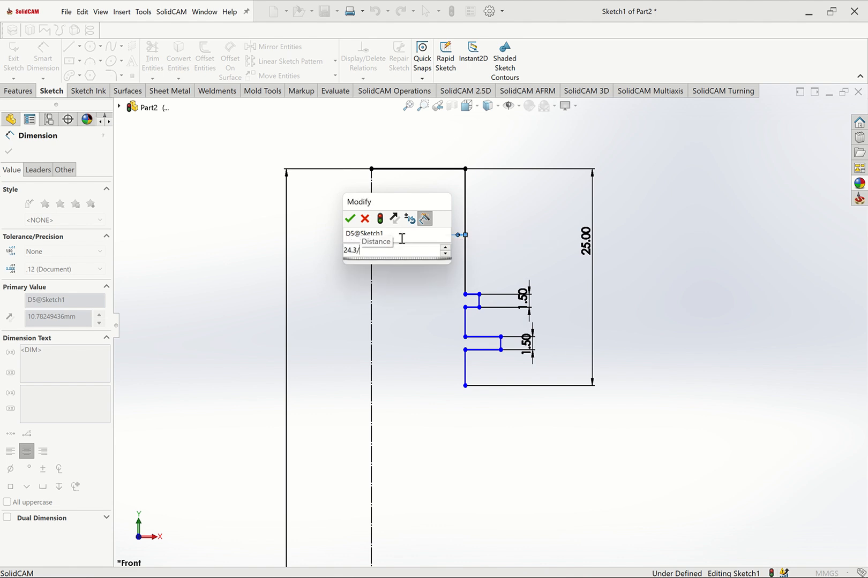
{"action": "type", "text": "2"}
{"action": "key", "text": "Return"}
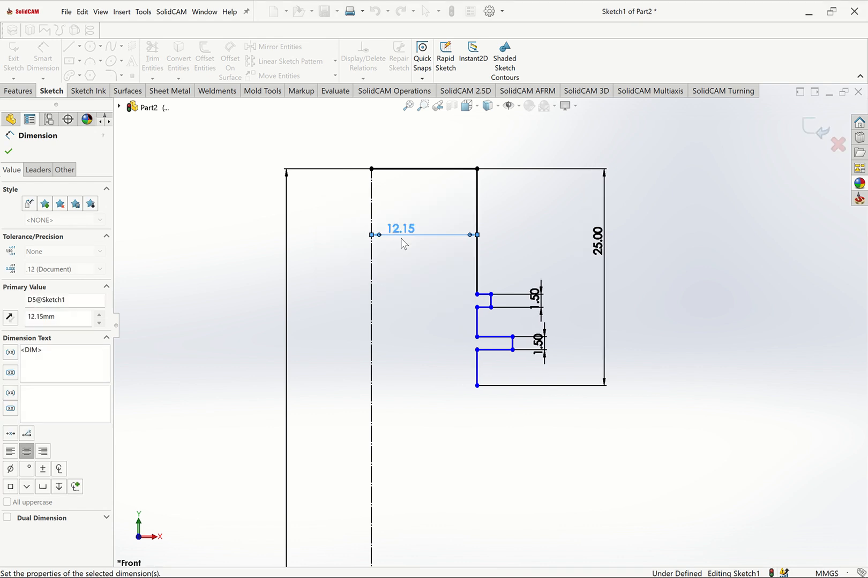
- Dimension the horizontal distance from the centreline to the outer edge of the upper, narrower step to 14 mm
{"action": "left_click", "coordinate": [491, 308]}
{"action": "left_click", "coordinate": [371, 316]}
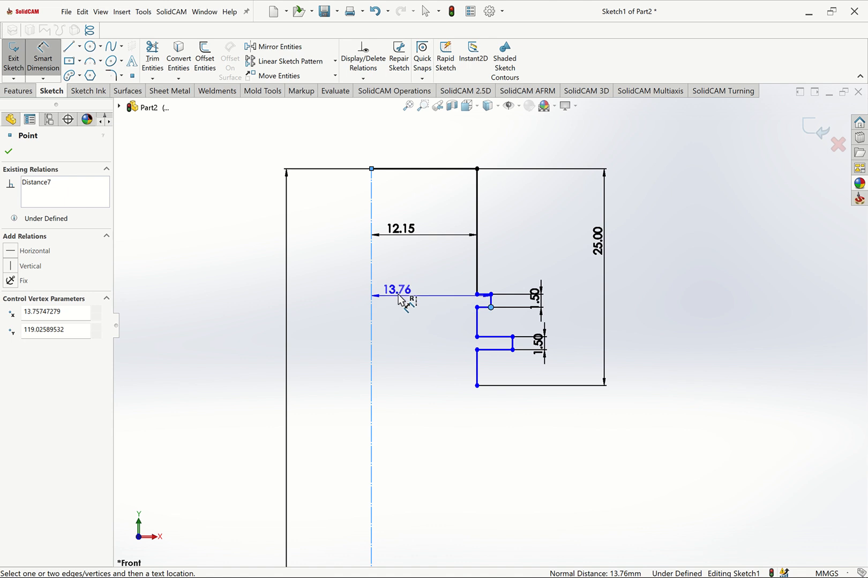
{"action": "left_click", "coordinate": [399, 300]}
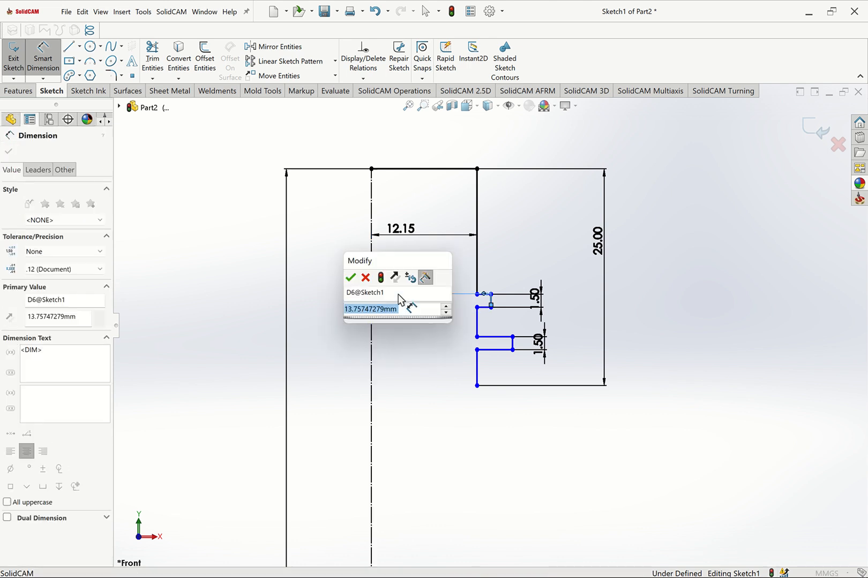
{"action": "type", "text": "14"}
{"action": "key", "text": "Return"}
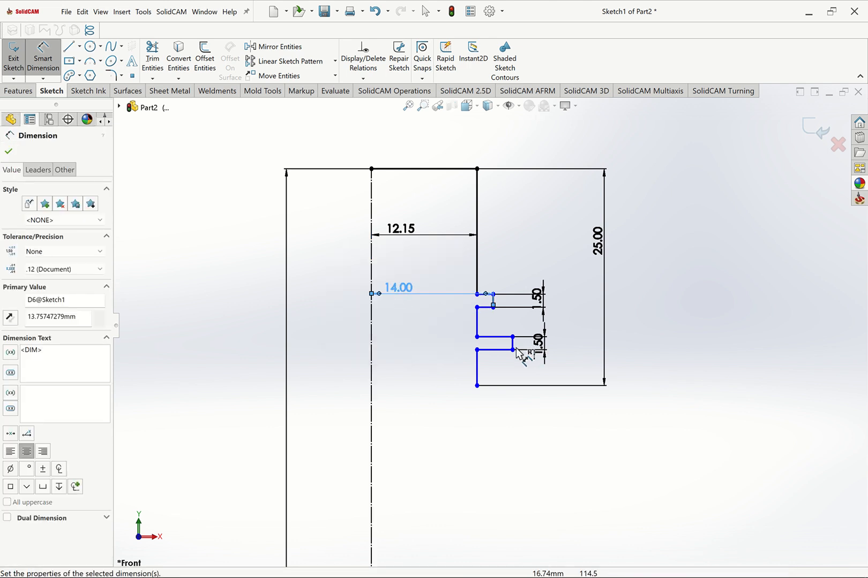
- Dimension the horizontal distance from the centreline to the outer edge of the lower, wider step to 16.5 mm
{"action": "left_click", "coordinate": [513, 350]}
{"action": "left_click", "coordinate": [372, 358]}
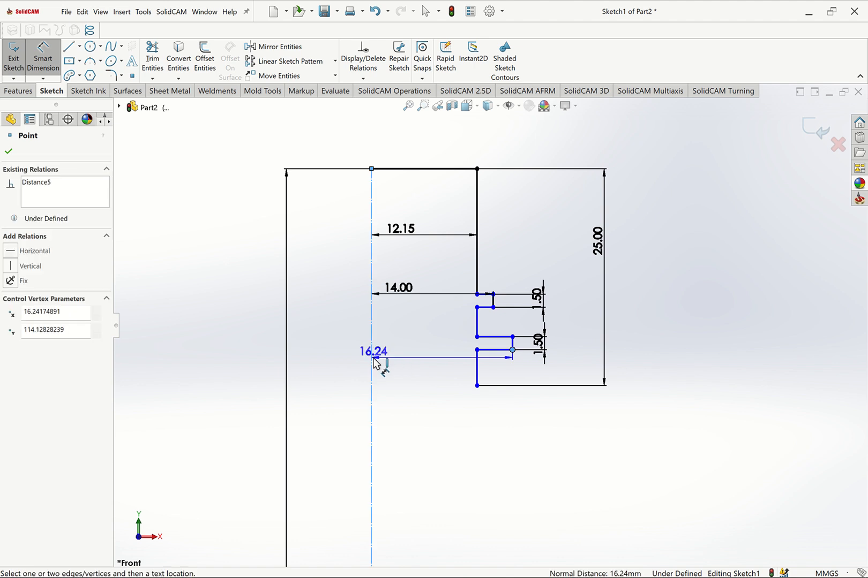
{"action": "left_click", "coordinate": [397, 357]}
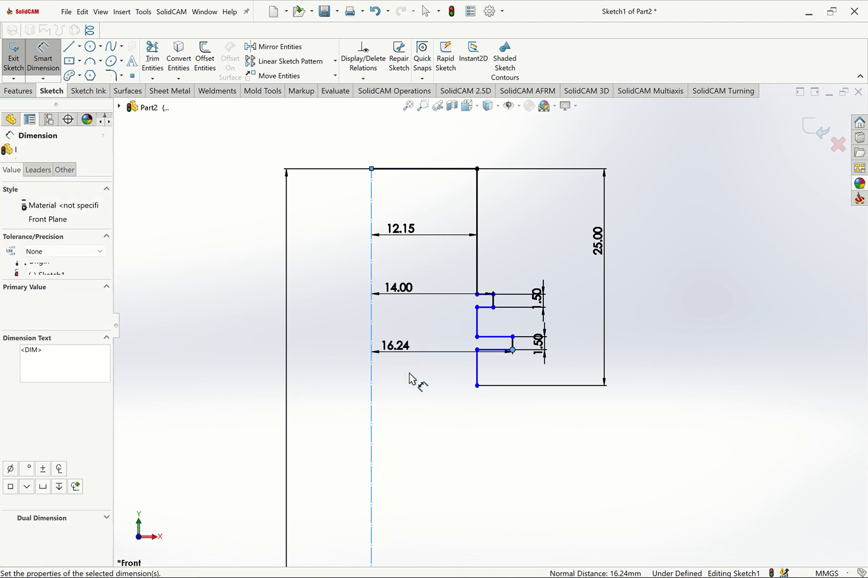
{"action": "type", "text": "16.5"}
{"action": "key", "text": "Return"}
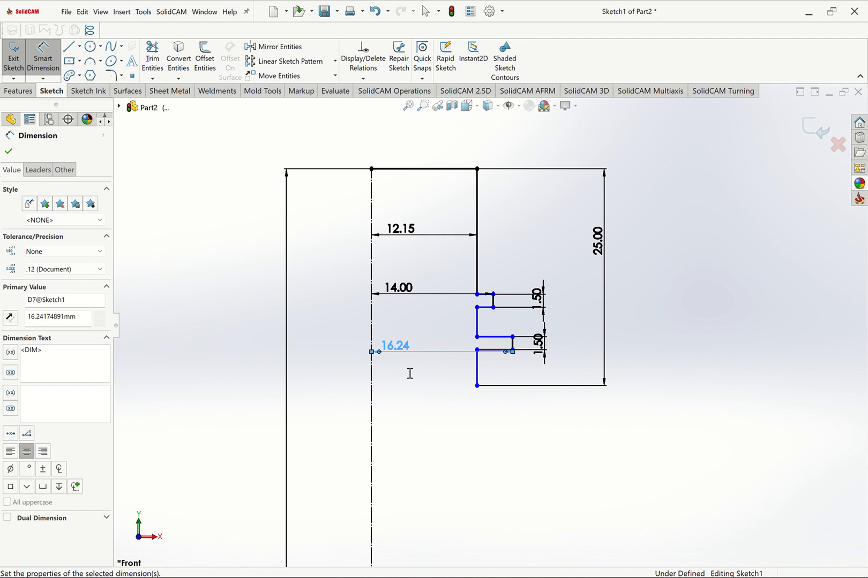
{"action": "left_click", "coordinate": [477, 330]}
{"action": "left_click", "coordinate": [464, 329]}
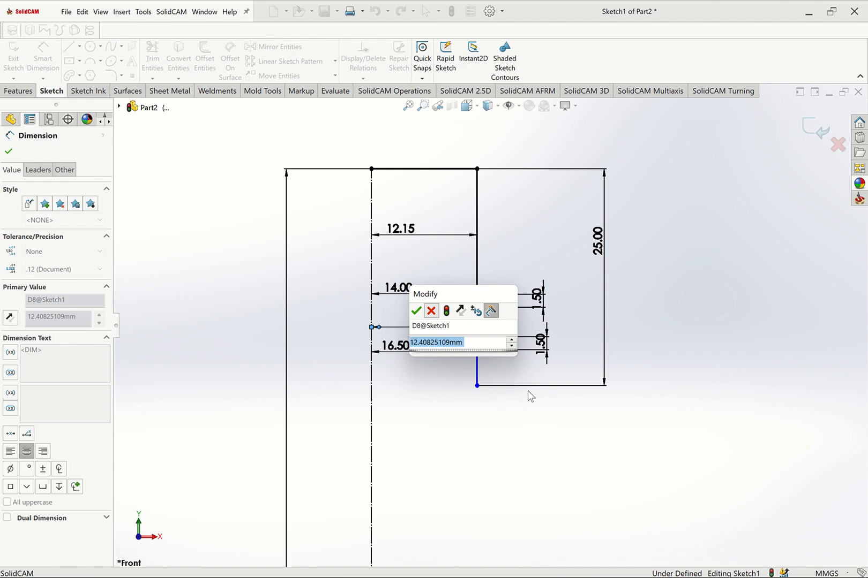
{"action": "key", "text": "Return"}
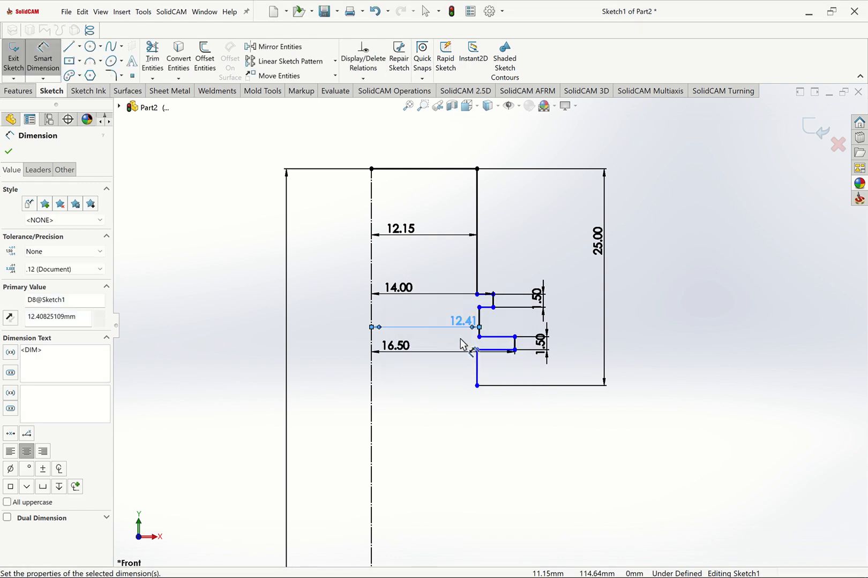
{"action": "key", "text": "Delete"}
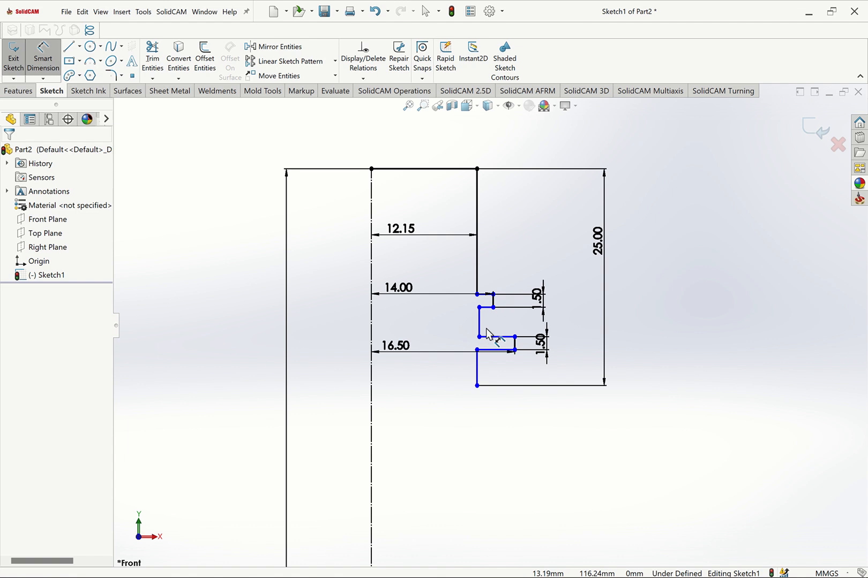
{"action": "key", "text": "Escape"}
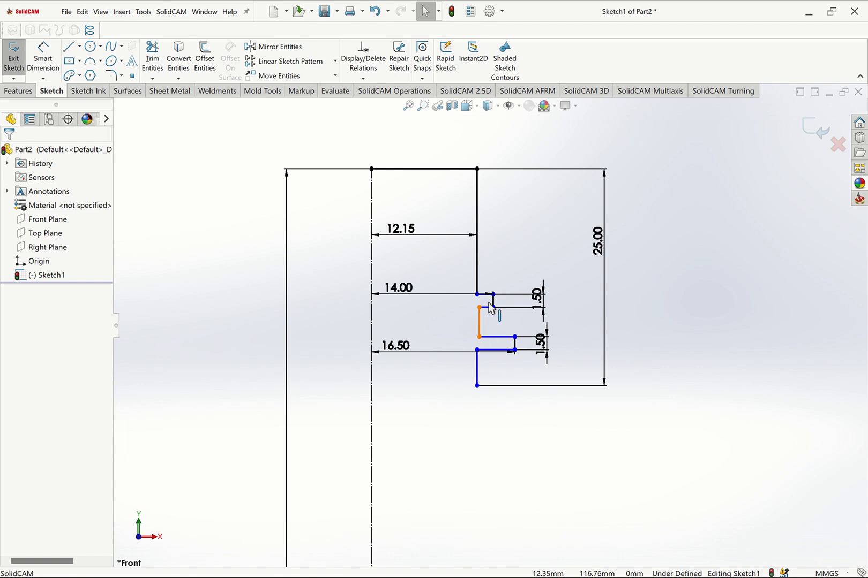
- Make the vertical line between the two steps collinear with the vertical lines above and below them
{"action": "left_click", "coordinate": [479, 321]}
{"action": "left_click", "coordinate": [478, 288], "text": "ctrl"}
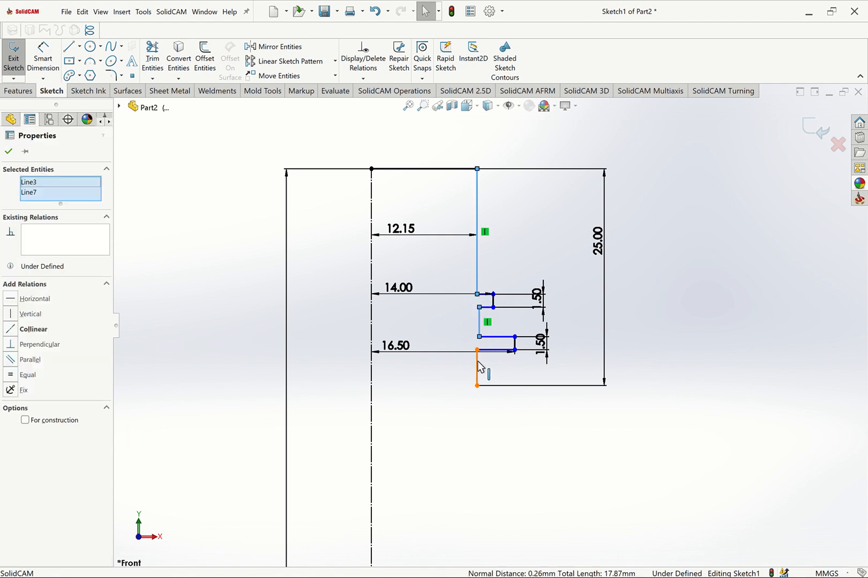
{"action": "left_click", "coordinate": [477, 365]}
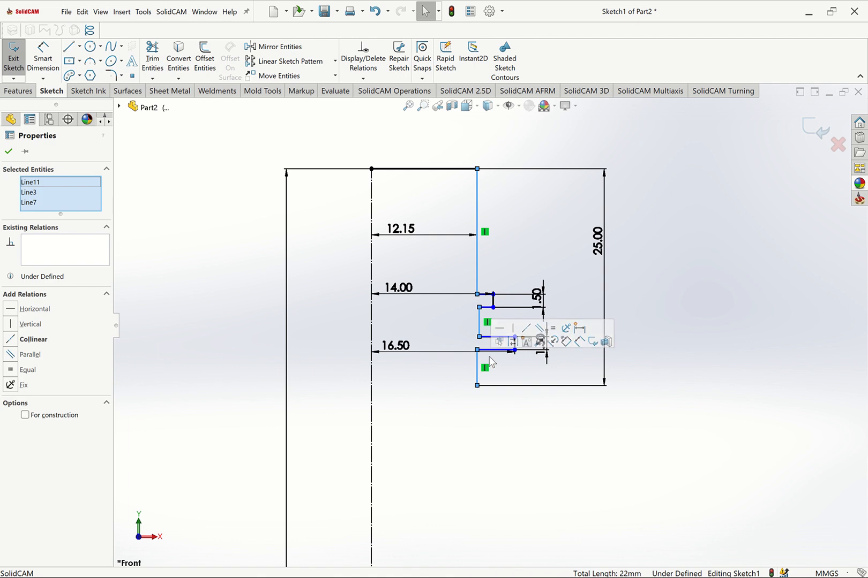
{"action": "left_click", "coordinate": [525, 328]}
{"action": "left_click", "coordinate": [670, 290]}
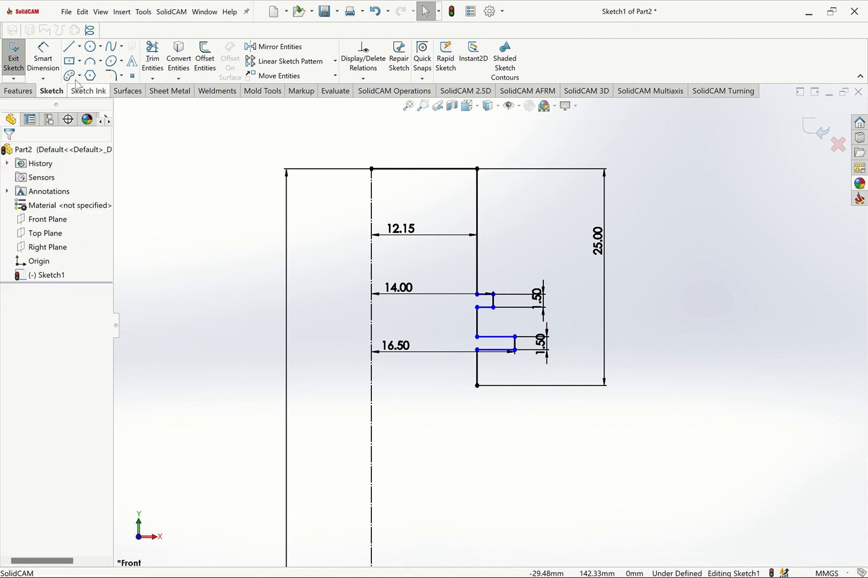
- Dimension the vertical gap between the upper and lower steps to 4 mm
{"action": "left_click", "coordinate": [43, 59]}
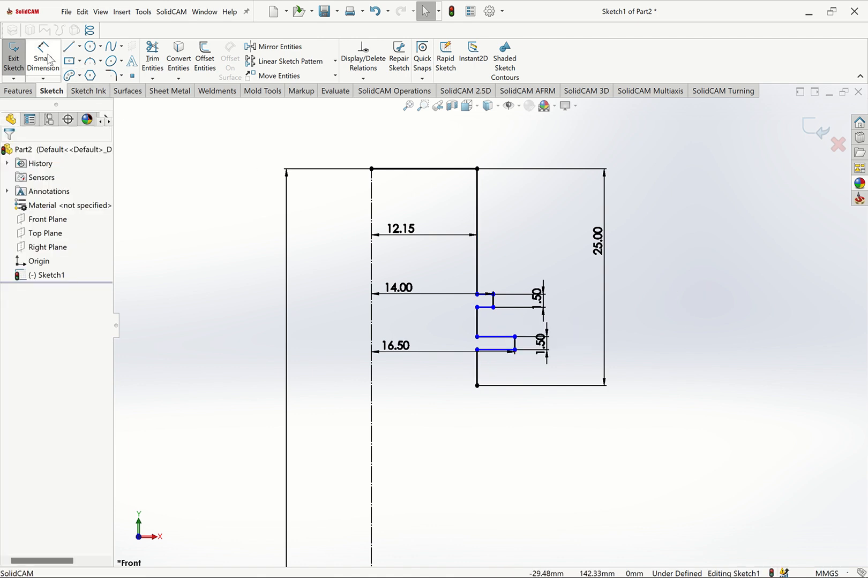
{"action": "left_click", "coordinate": [477, 309]}
{"action": "left_click", "coordinate": [477, 337]}
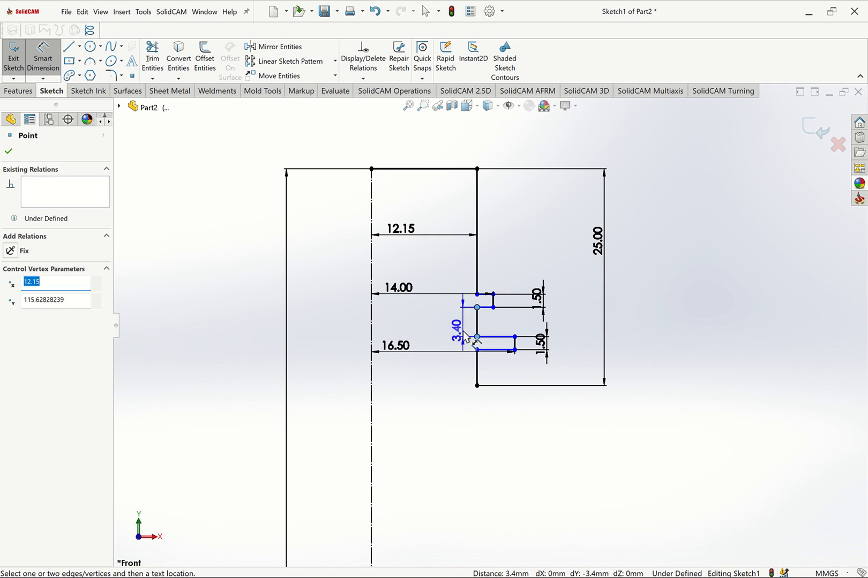
{"action": "left_click", "coordinate": [464, 336]}
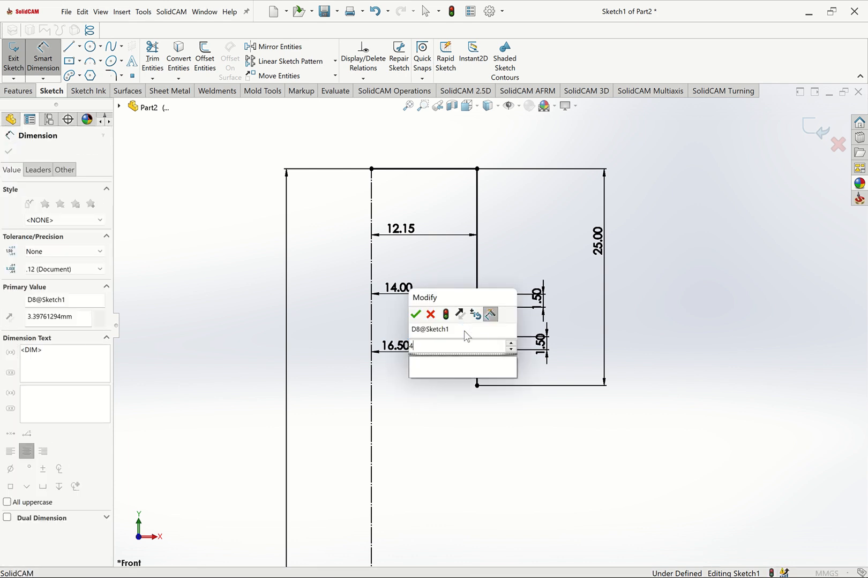
{"action": "type", "text": "4"}
{"action": "key", "text": "Return"}
{"action": "key", "text": "Escape"}
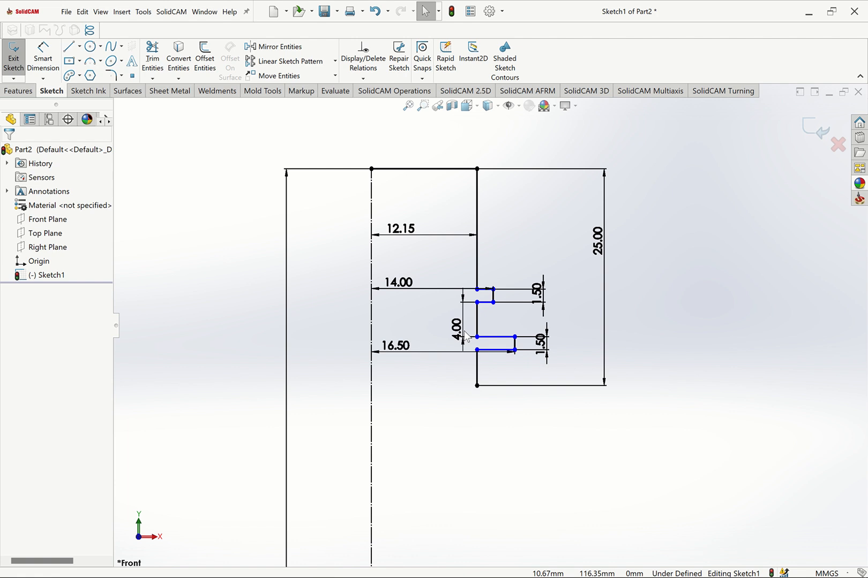
- Dimension the vertical distance from the profile's top outer corner to the lower step's bottom edge to 18 mm
{"action": "left_click", "coordinate": [43, 59]}
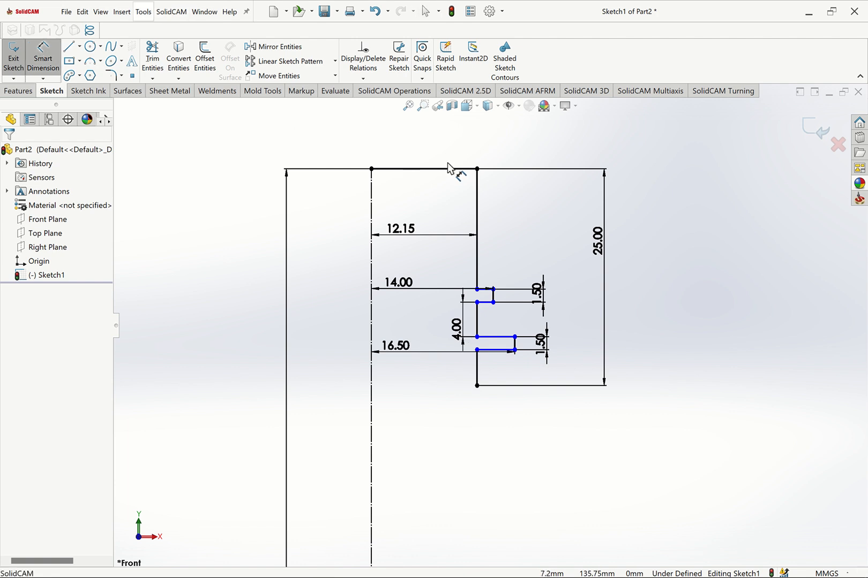
{"action": "left_click", "coordinate": [477, 169]}
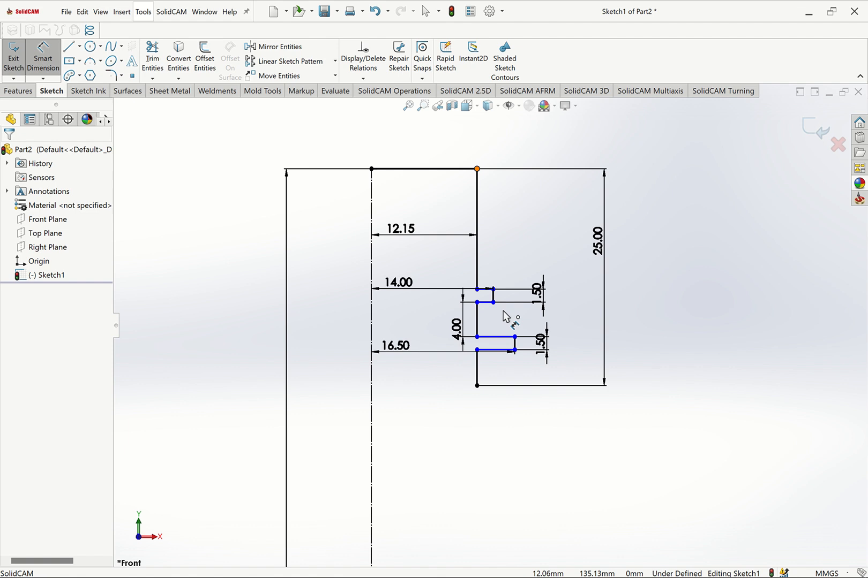
{"action": "left_click", "coordinate": [509, 351]}
{"action": "left_click", "coordinate": [659, 257]}
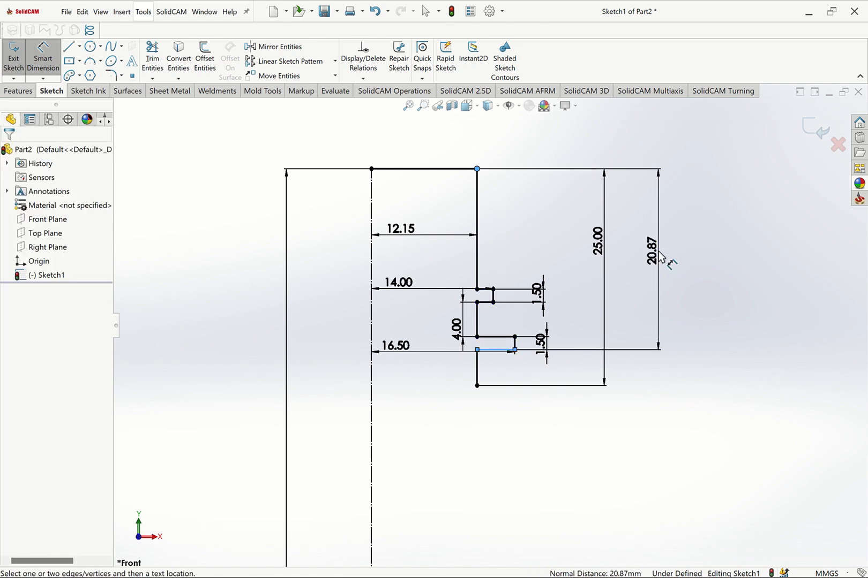
{"action": "type", "text": "18"}
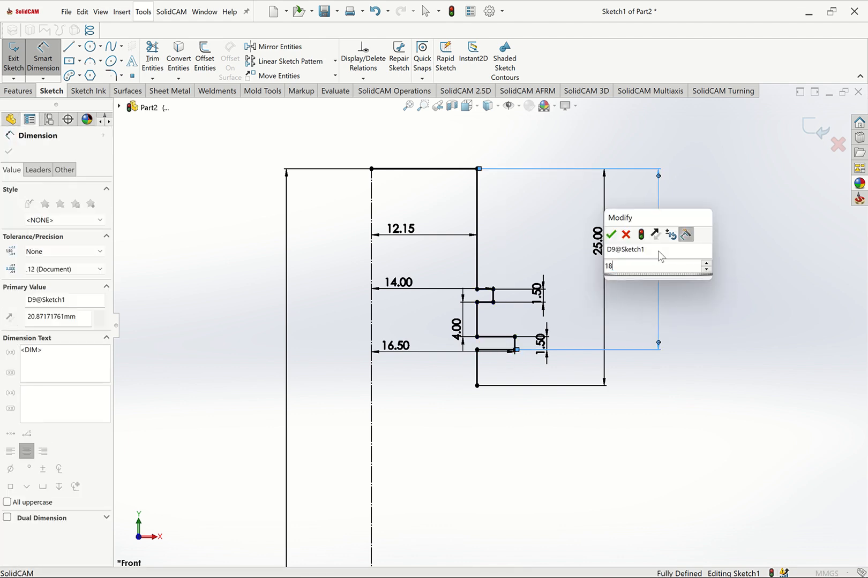
{"action": "key", "text": "Return"}
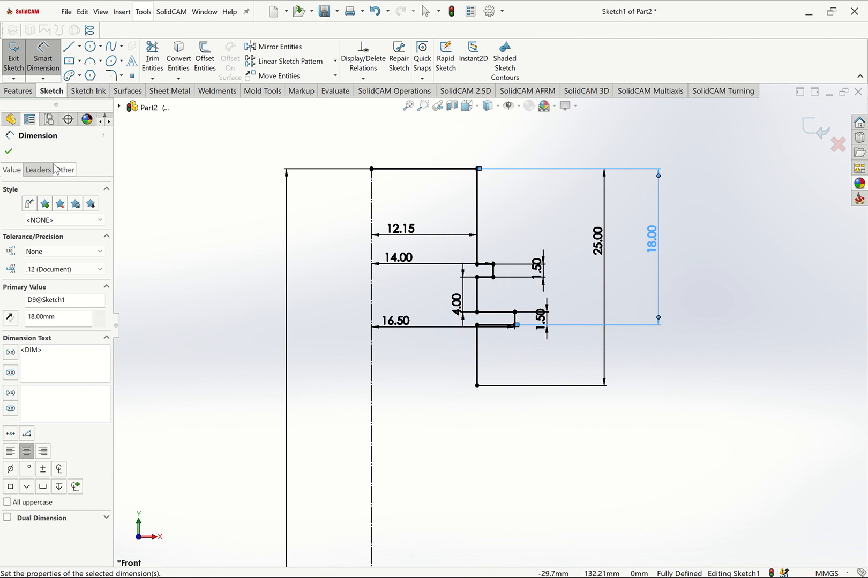
{"action": "left_click", "coordinate": [8, 151]}
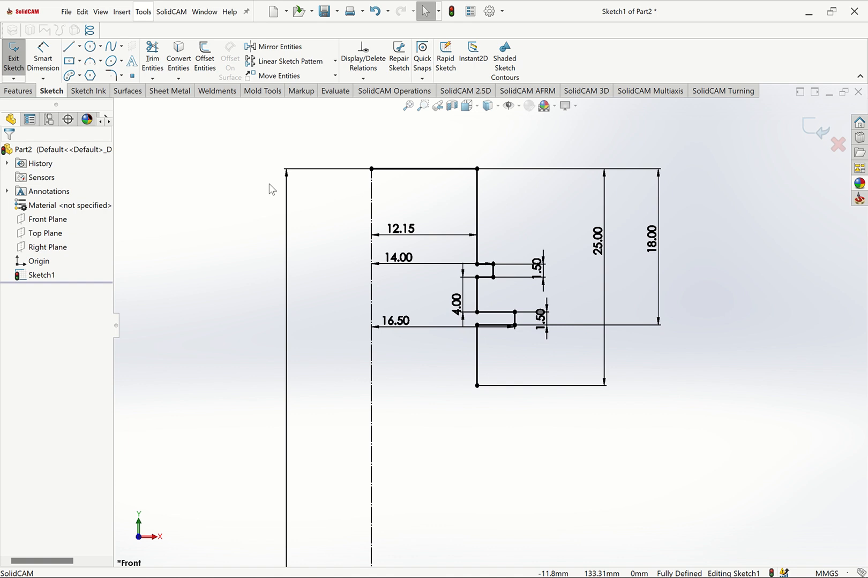
- Place a sketch point on the centreline about 16.7 mm above its lower endpoint
{"action": "key", "text": "f"}
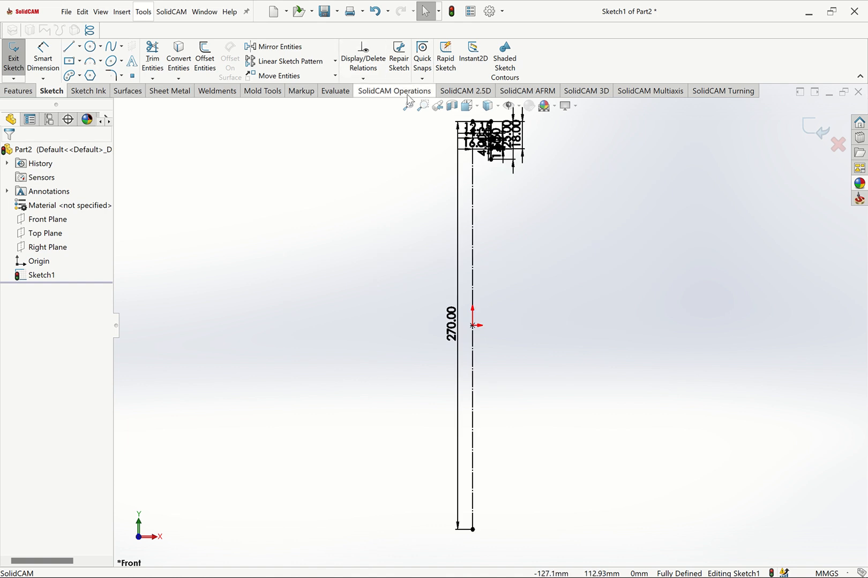
{"action": "left_click", "coordinate": [422, 106]}
{"action": "left_click_drag", "start_coordinate": [375, 408], "coordinate": [626, 566]}
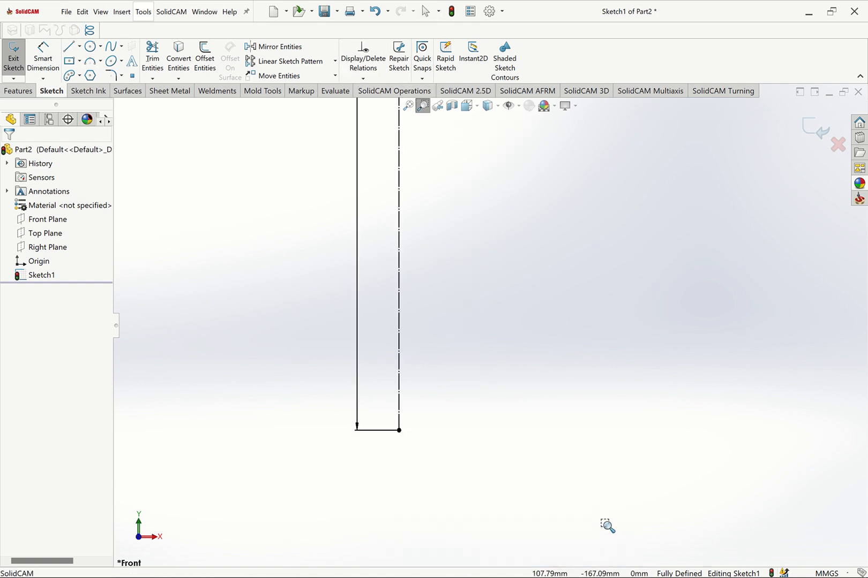
{"action": "left_click", "coordinate": [424, 107]}
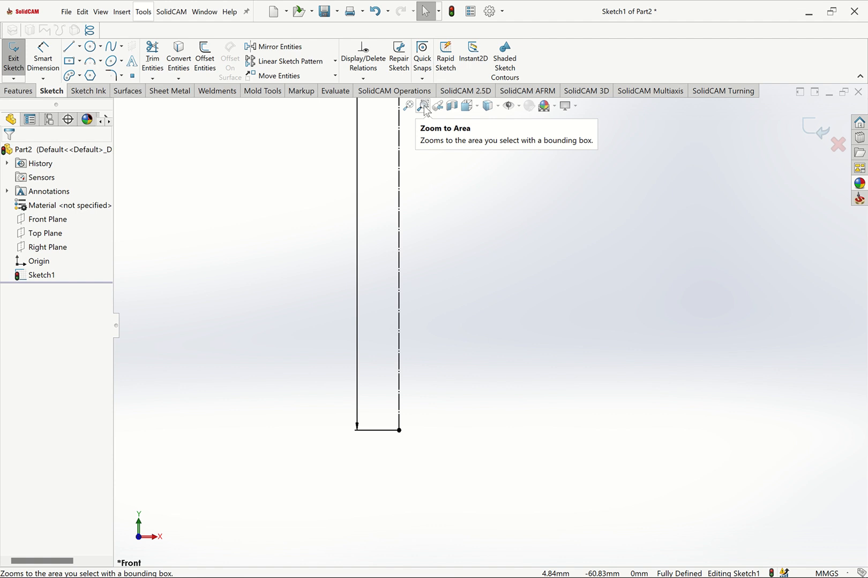
{"action": "left_click", "coordinate": [132, 76]}
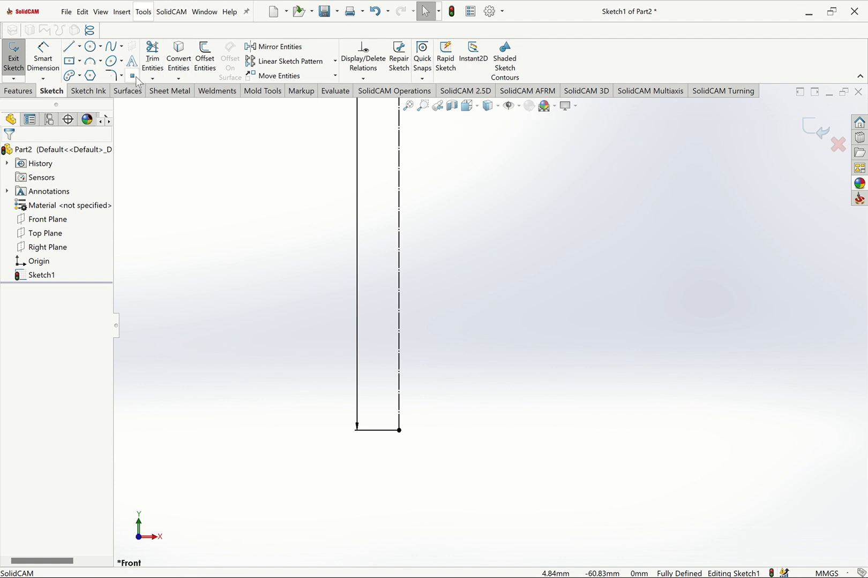
{"action": "left_click", "coordinate": [398, 359]}
- Dimension the vertical distance from the centreline's lower endpoint to the sketch point to 12 mm
{"action": "left_click", "coordinate": [43, 59]}
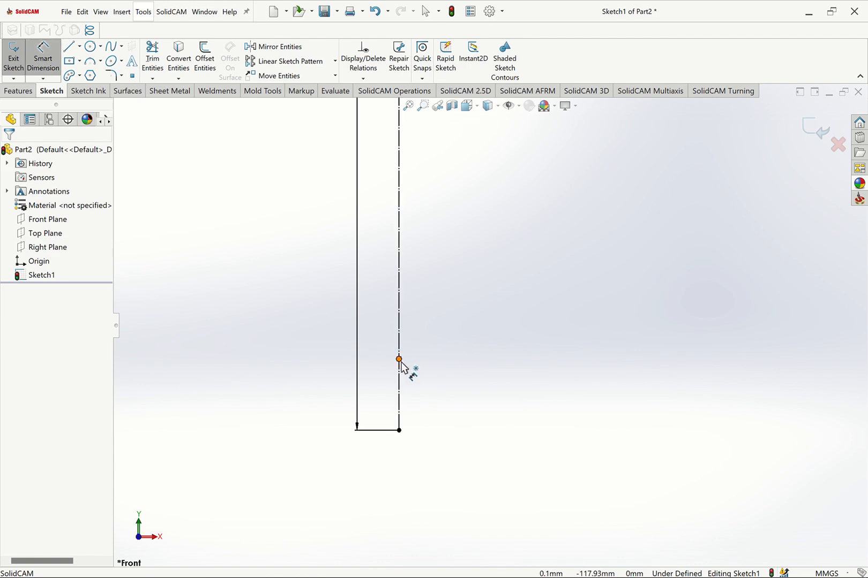
{"action": "left_click", "coordinate": [398, 424]}
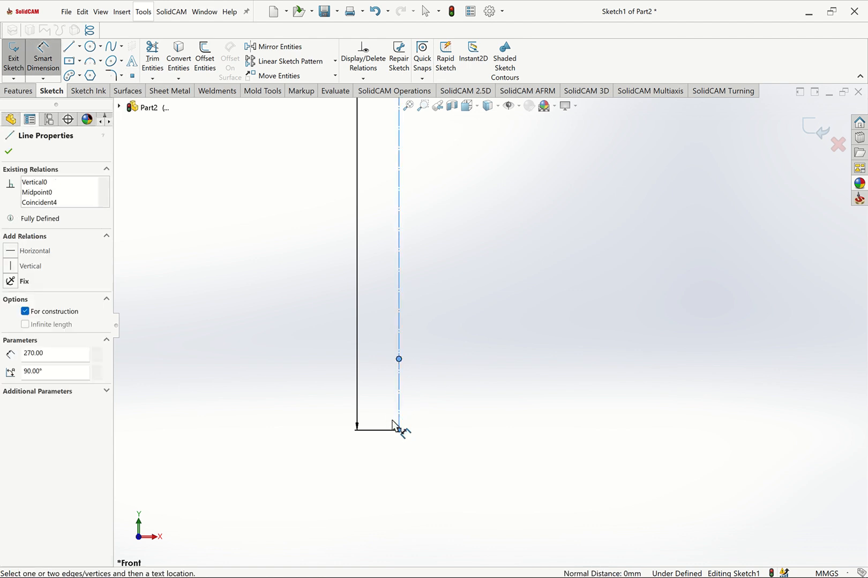
{"action": "left_click", "coordinate": [399, 430]}
{"action": "left_click", "coordinate": [399, 359]}
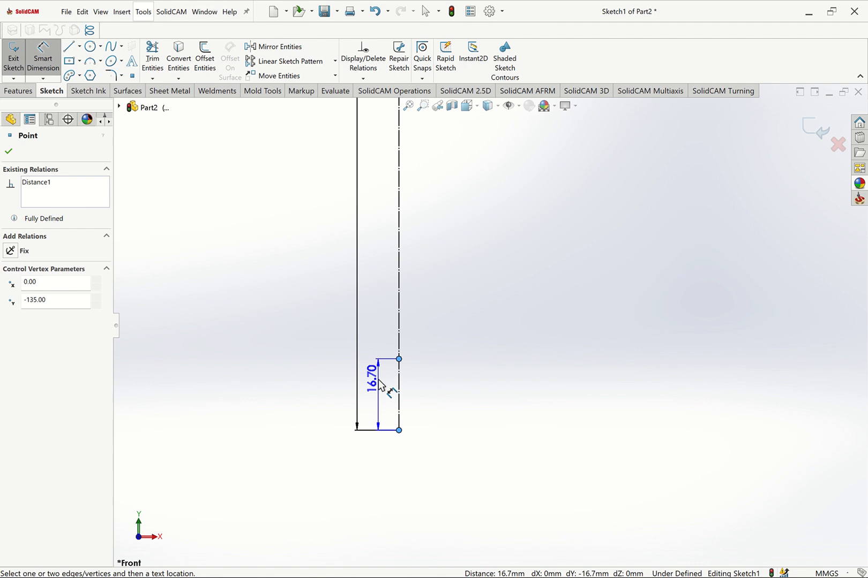
{"action": "left_click", "coordinate": [390, 381]}
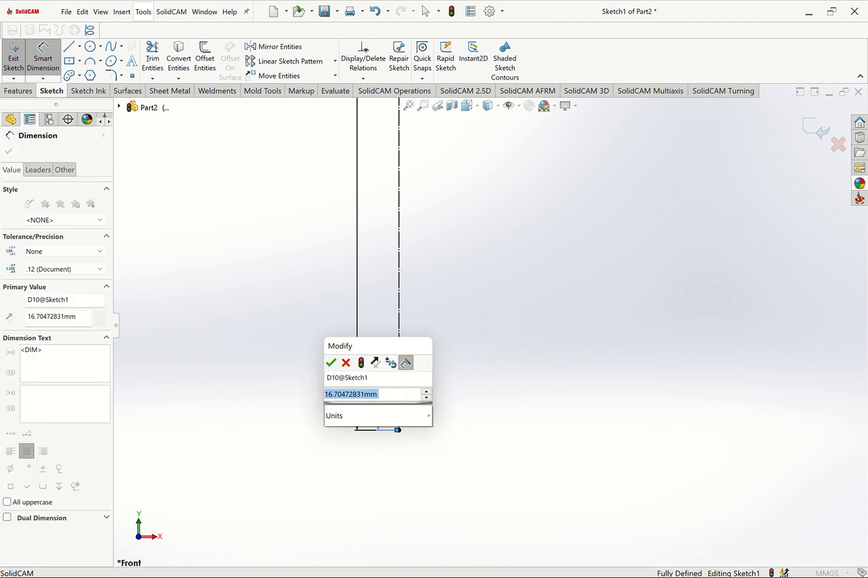
{"action": "key", "text": "Return"}
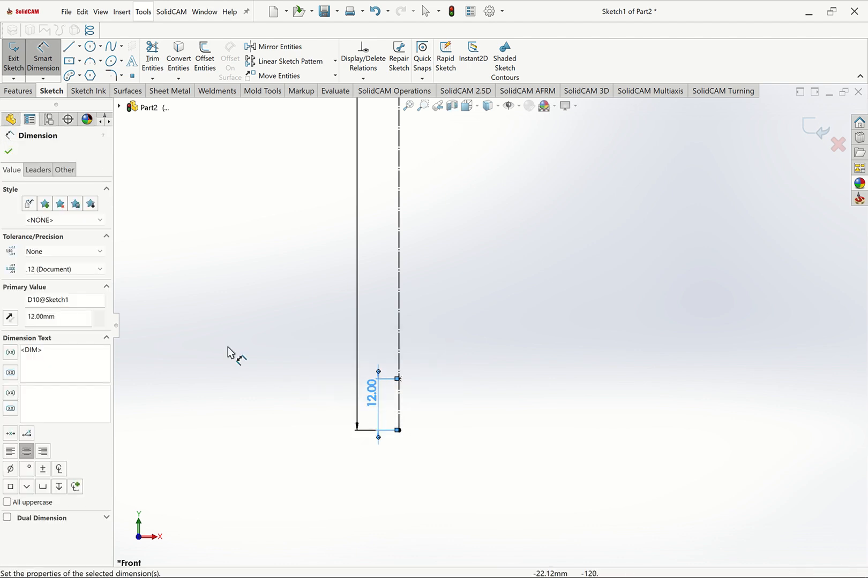
{"action": "left_click", "coordinate": [9, 155]}
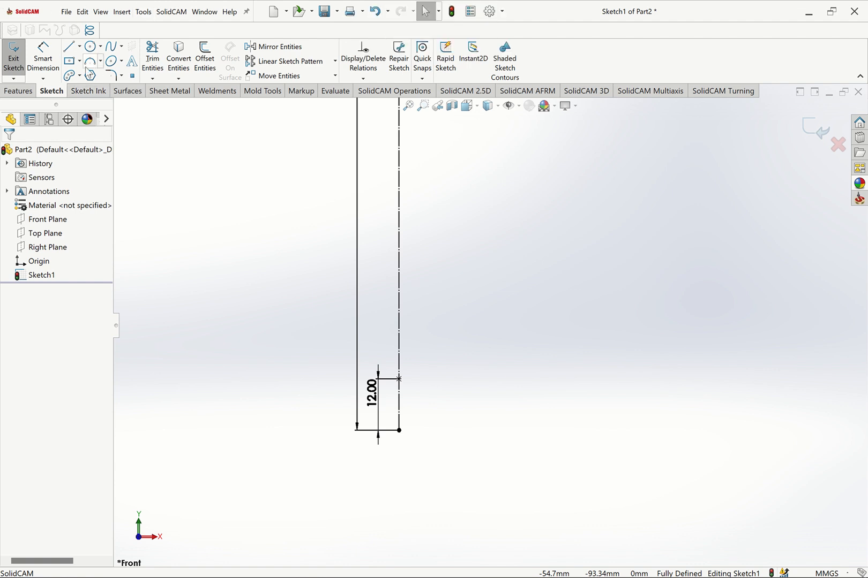
- Draw a line about 25.4 mm long sloping down and outward from the centreline point, continued by a horizontal line about 14 mm long
{"action": "left_click", "coordinate": [67, 49]}
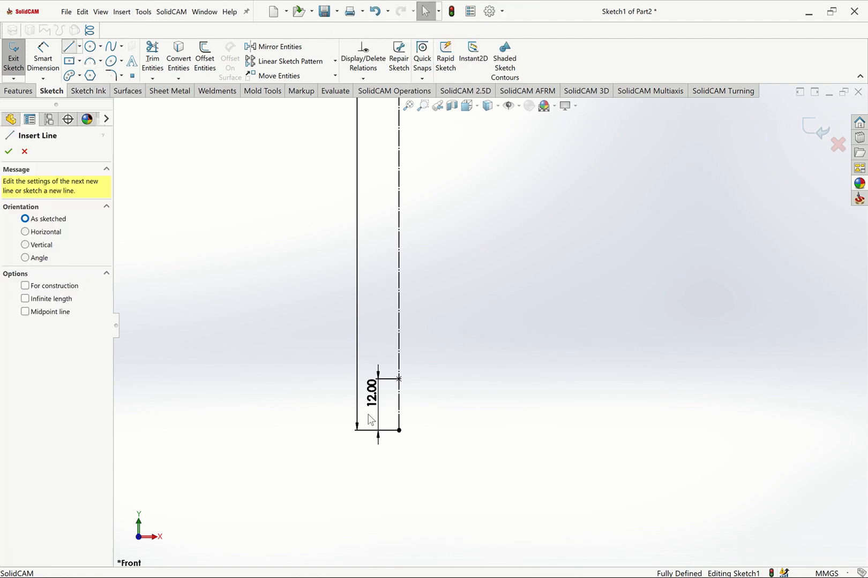
{"action": "left_click", "coordinate": [399, 379]}
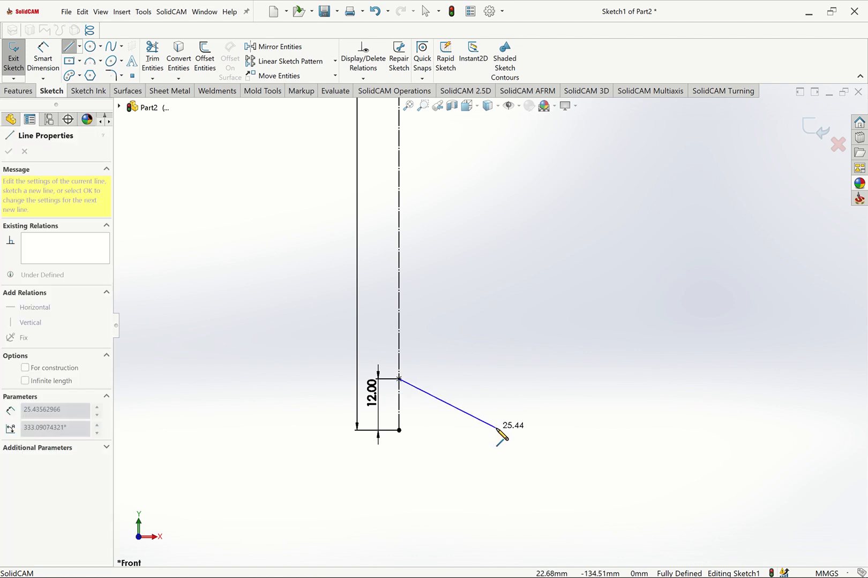
{"action": "left_click", "coordinate": [496, 430]}
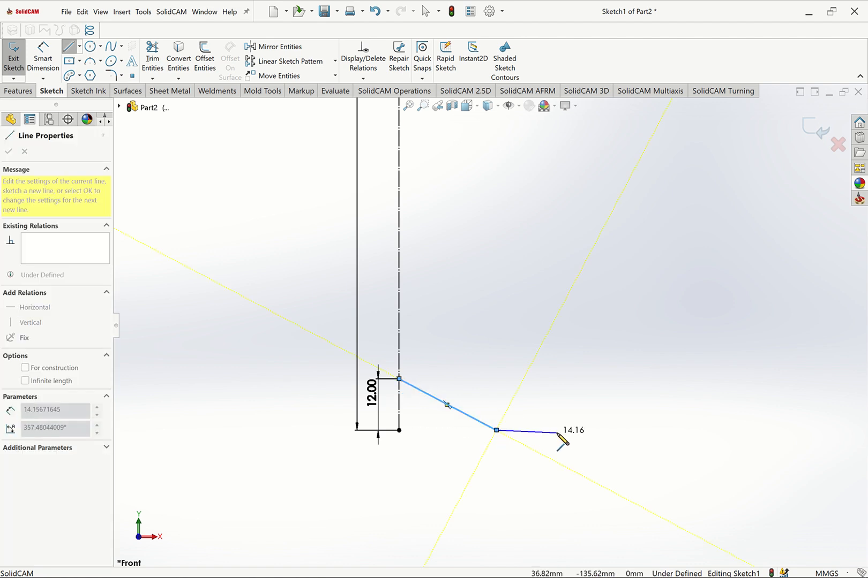
{"action": "left_click", "coordinate": [558, 431]}
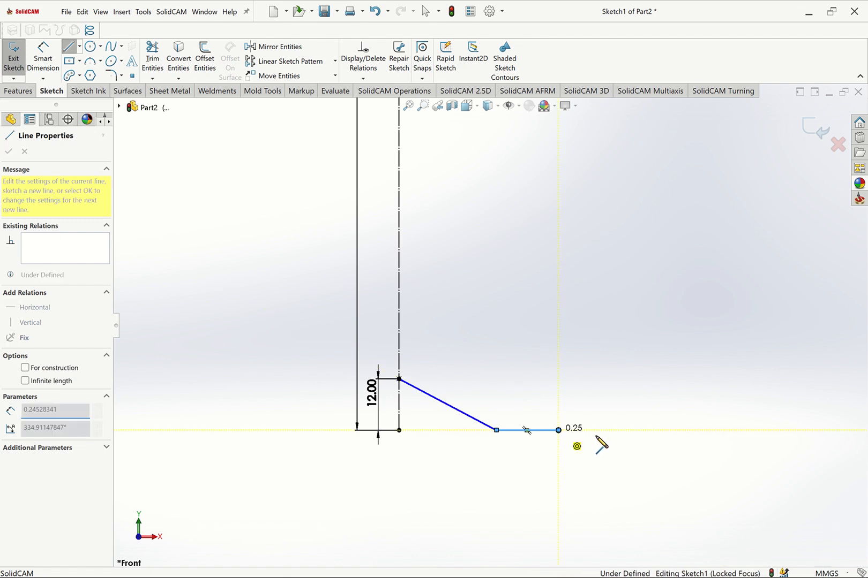
{"action": "right_click", "coordinate": [560, 435]}
{"action": "left_click", "coordinate": [575, 441]}
{"action": "left_click", "coordinate": [43, 58]}
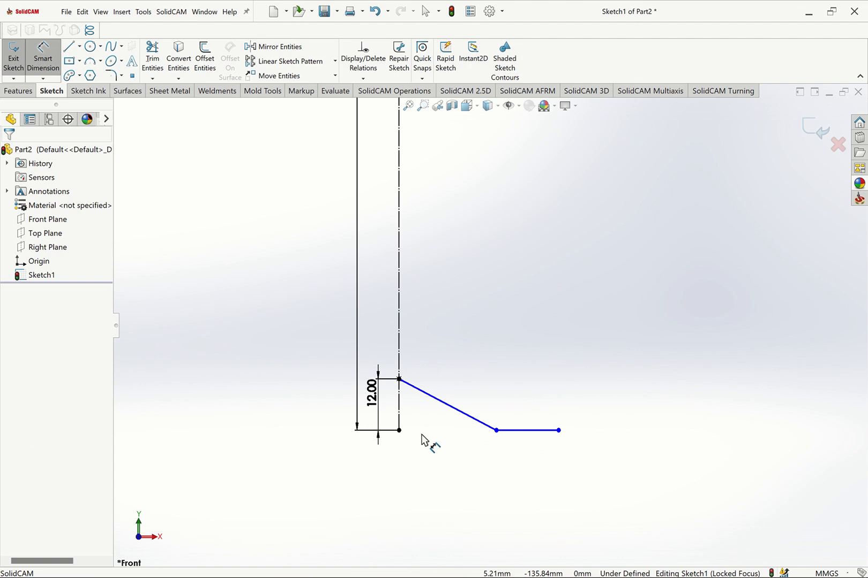
{"action": "key", "text": "Escape"}
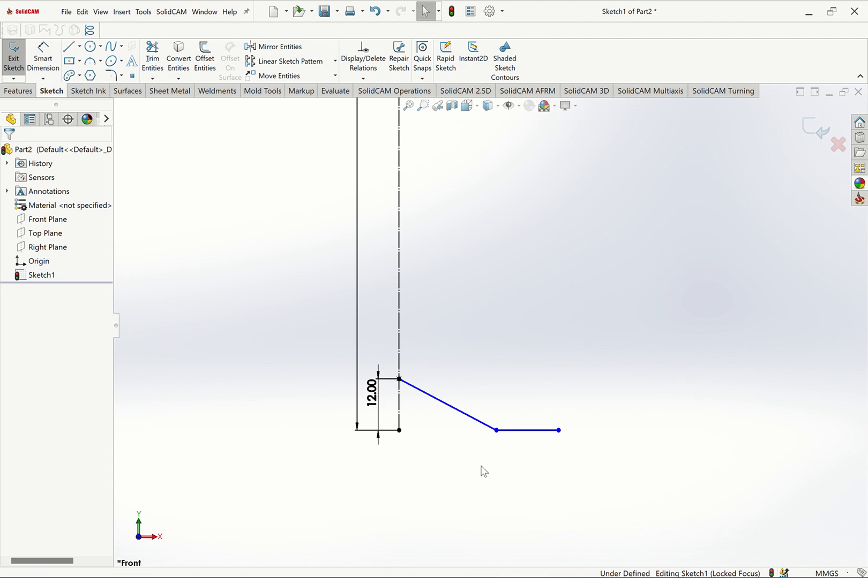
{"action": "left_click", "coordinate": [399, 432]}
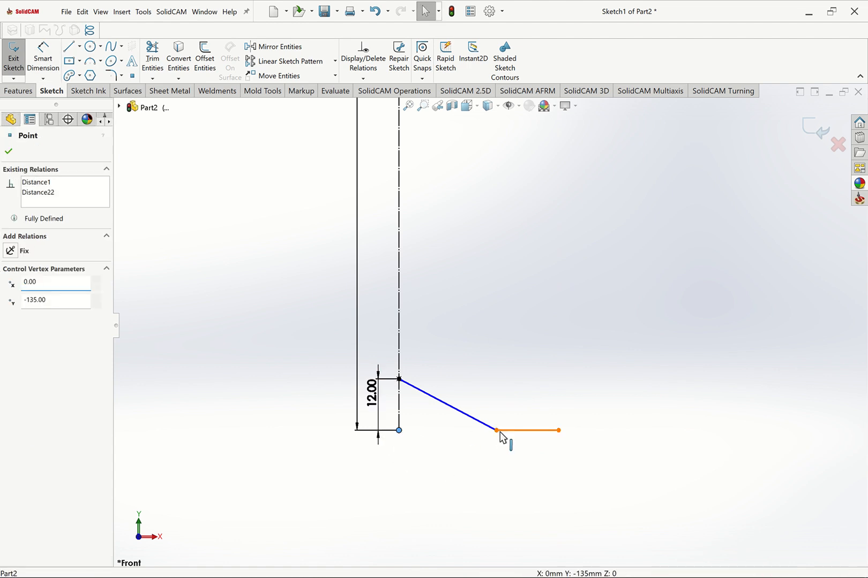
{"action": "left_click", "coordinate": [529, 415], "text": "ctrl"}
{"action": "key", "text": "Escape"}
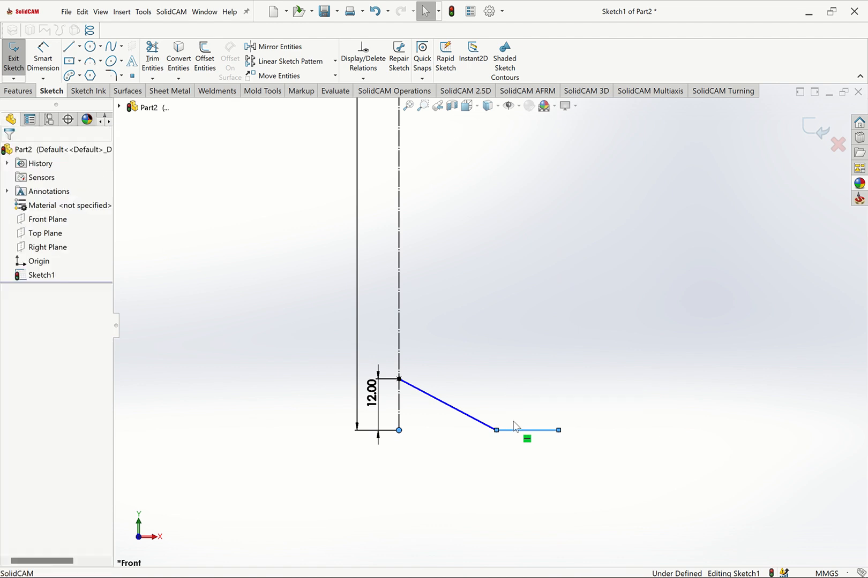
- Add a horizontal relation between the sloped line's lower corner and the centreline's lower endpoint
{"action": "left_click", "coordinate": [496, 431]}
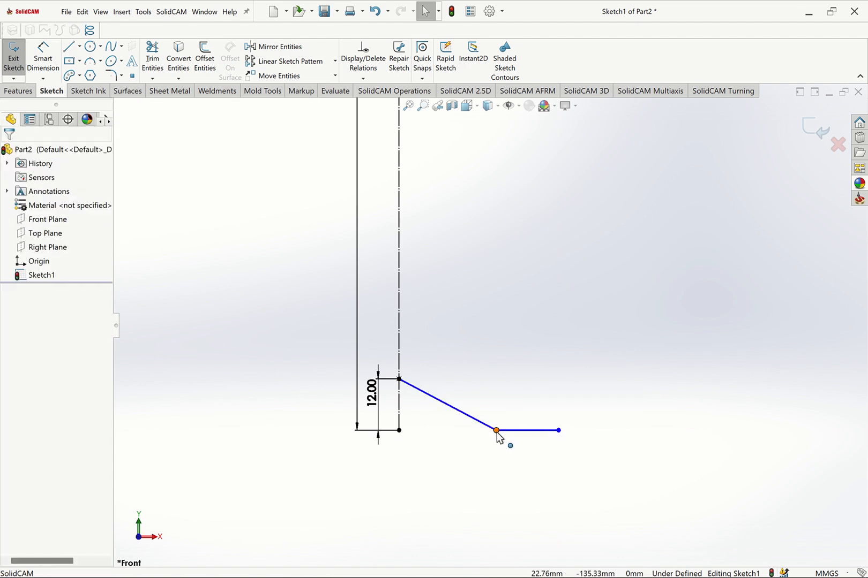
{"action": "left_click", "coordinate": [399, 430], "text": "ctrl"}
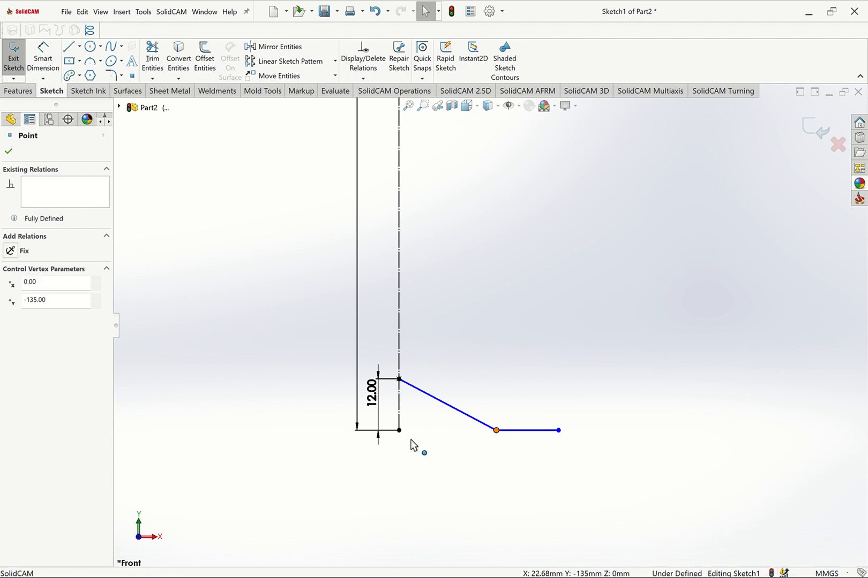
{"action": "left_click", "coordinate": [421, 396]}
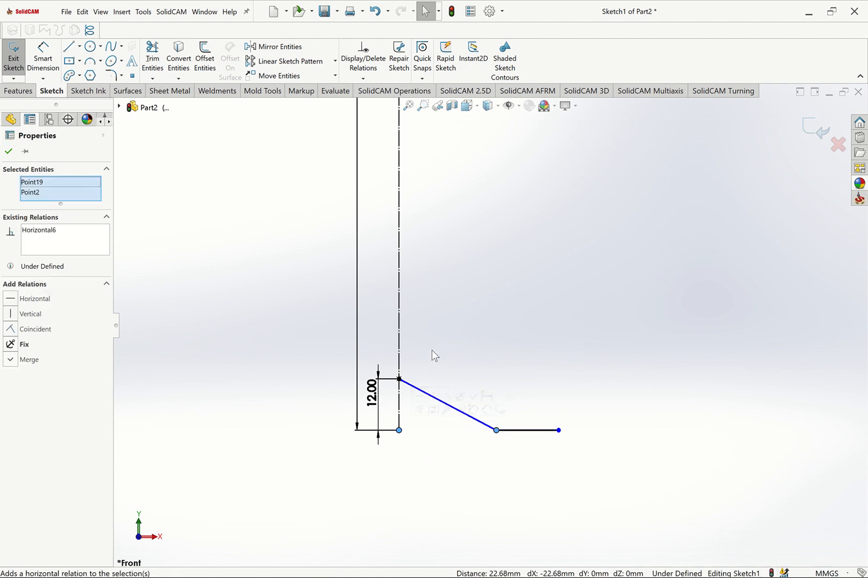
{"action": "left_click", "coordinate": [432, 351]}
- Dimension the horizontal distance from the centreline's lower endpoint to the sloped line's lower corner to 25 mm
{"action": "left_click", "coordinate": [49, 64]}
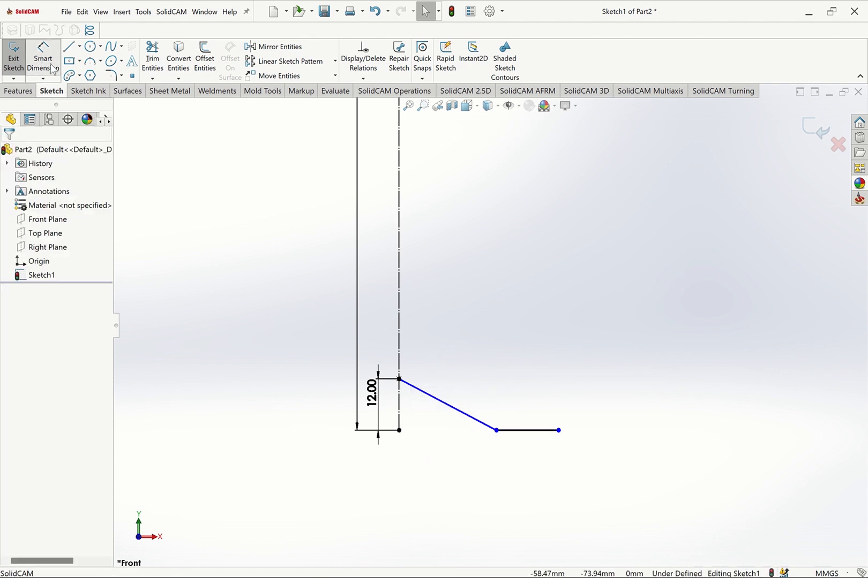
{"action": "left_click", "coordinate": [399, 431]}
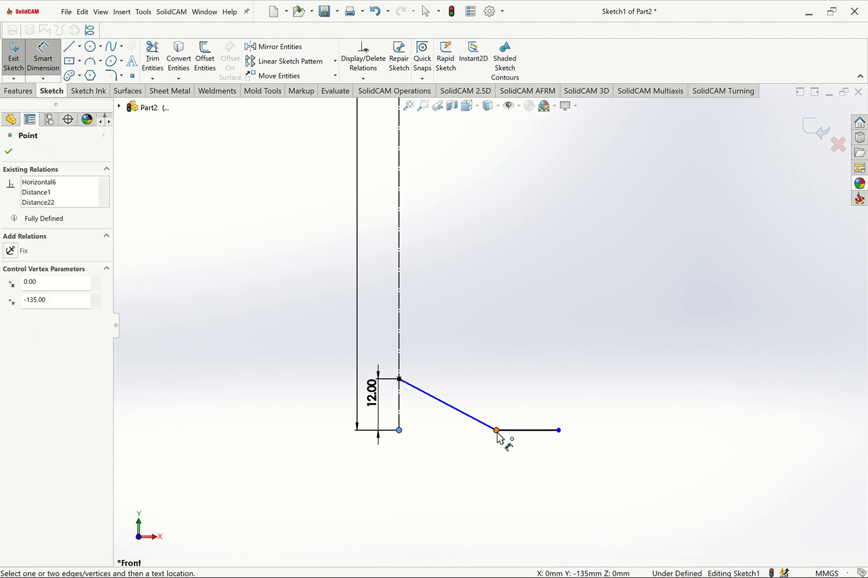
{"action": "left_click", "coordinate": [497, 431]}
{"action": "left_click", "coordinate": [489, 456]}
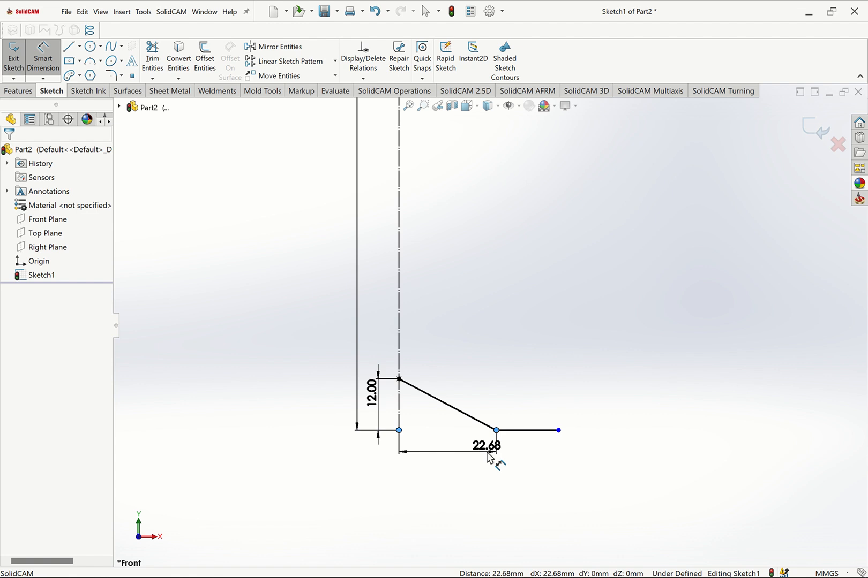
{"action": "type", "text": "25"}
{"action": "key", "text": "Return"}
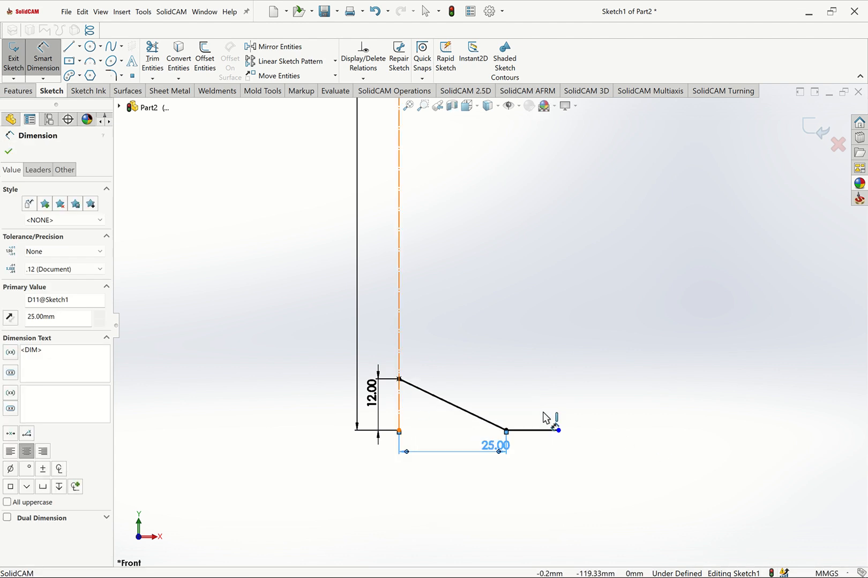
- Dimension the horizontal distance from the centreline to the outer end of the bottom horizontal line to 35 mm
{"action": "left_click", "coordinate": [557, 423]}
{"action": "left_click", "coordinate": [559, 430]}
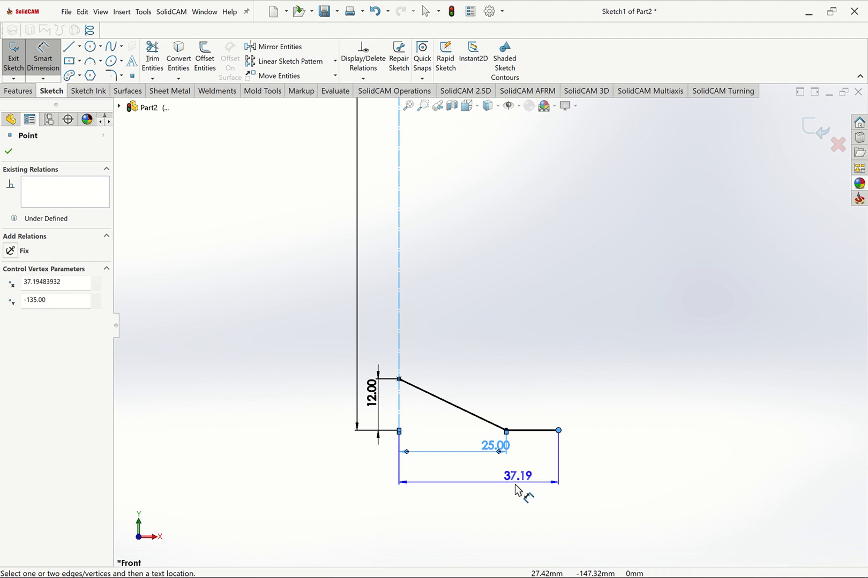
{"action": "left_click", "coordinate": [522, 492]}
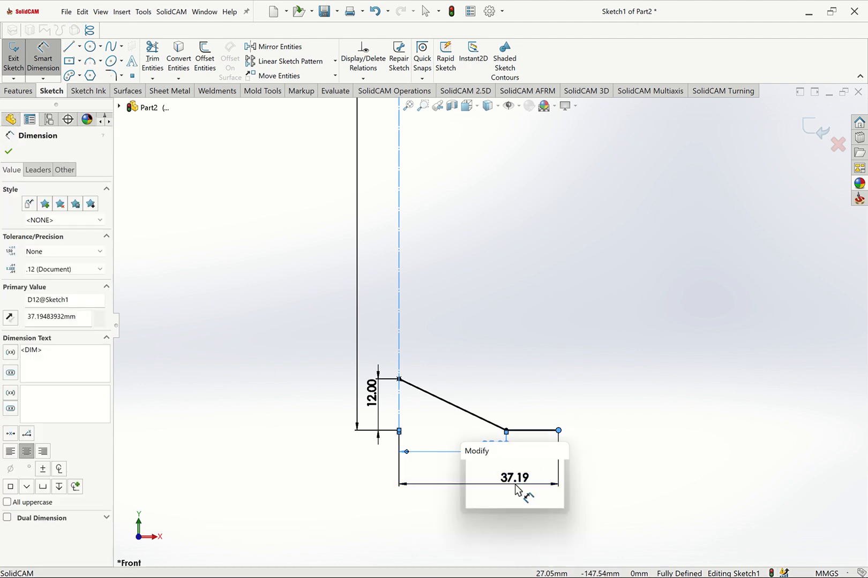
{"action": "key", "text": "Return"}
{"action": "key", "text": "Escape"}
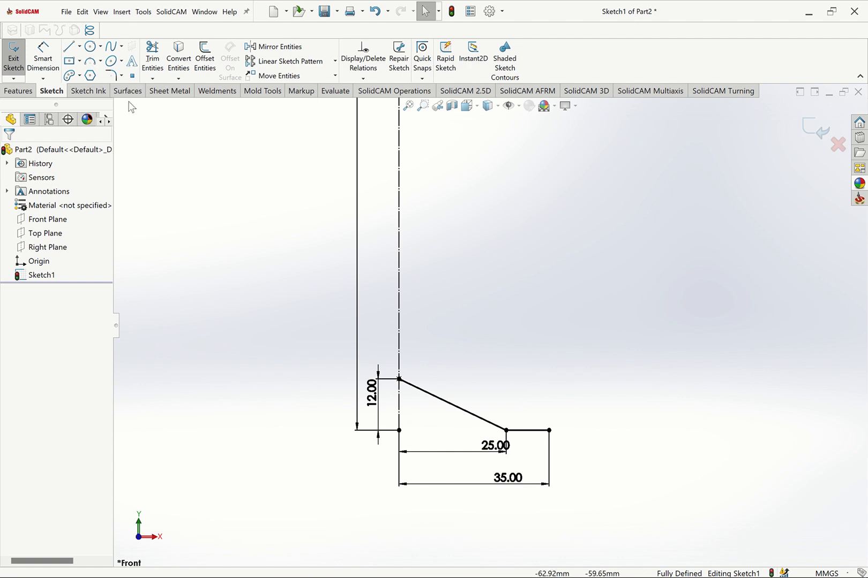
- Draw an outward-bulging three-point arc of about 19.2 mm radius upward from the outer end of the bottom horizontal line
{"action": "left_click", "coordinate": [549, 430]}
{"action": "left_click", "coordinate": [574, 334]}
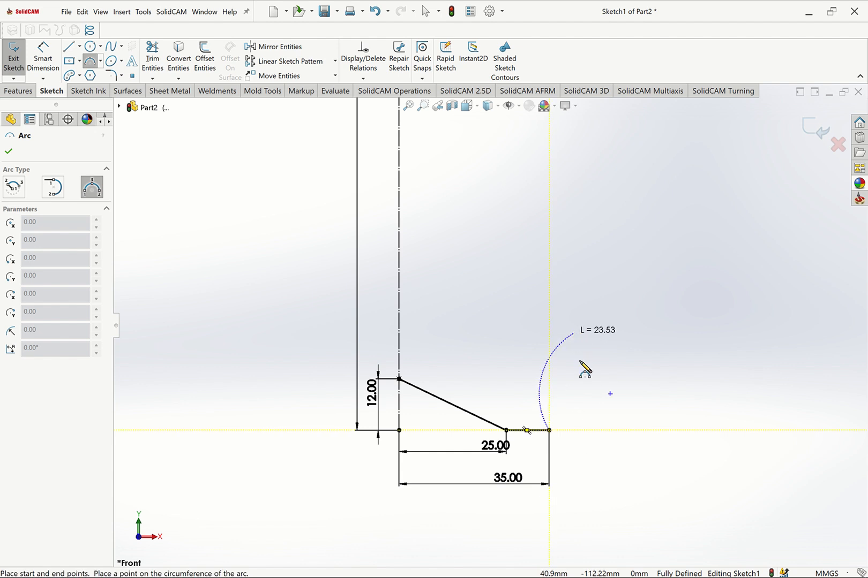
{"action": "left_click", "coordinate": [579, 399]}
{"action": "right_click", "coordinate": [577, 363]}
{"action": "left_click", "coordinate": [610, 402]}
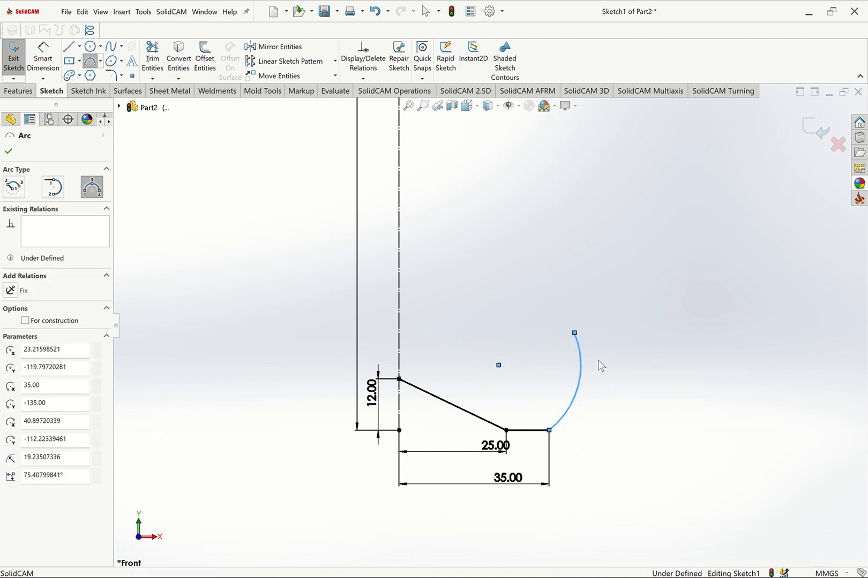
- Draw a short vertical line upward from the arc's upper endpoint
{"action": "left_click", "coordinate": [43, 59]}
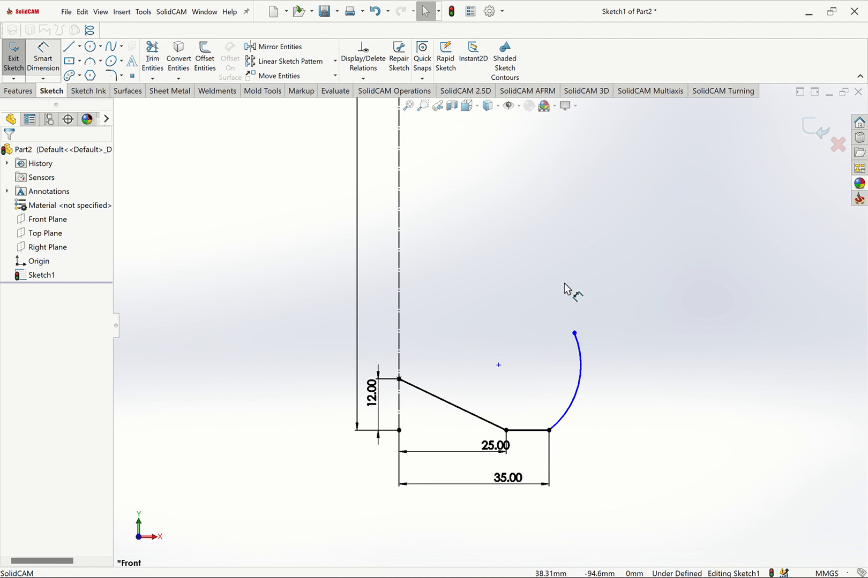
{"action": "left_click", "coordinate": [549, 431]}
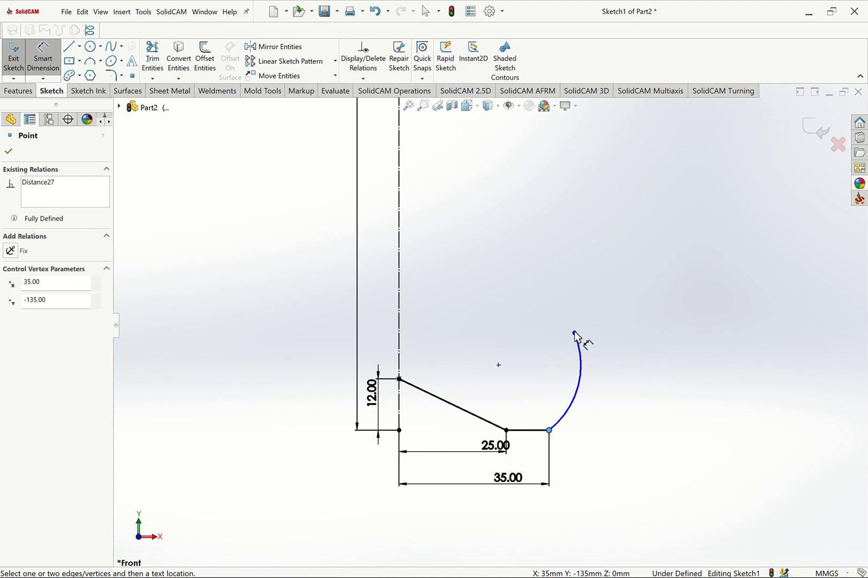
{"action": "left_click", "coordinate": [69, 47]}
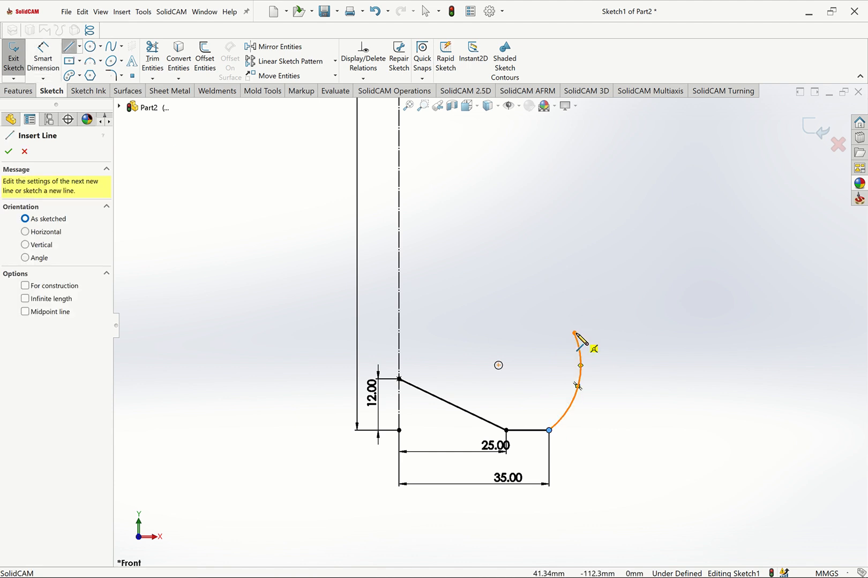
{"action": "left_click_drag", "start_coordinate": [574, 332], "coordinate": [574, 301]}
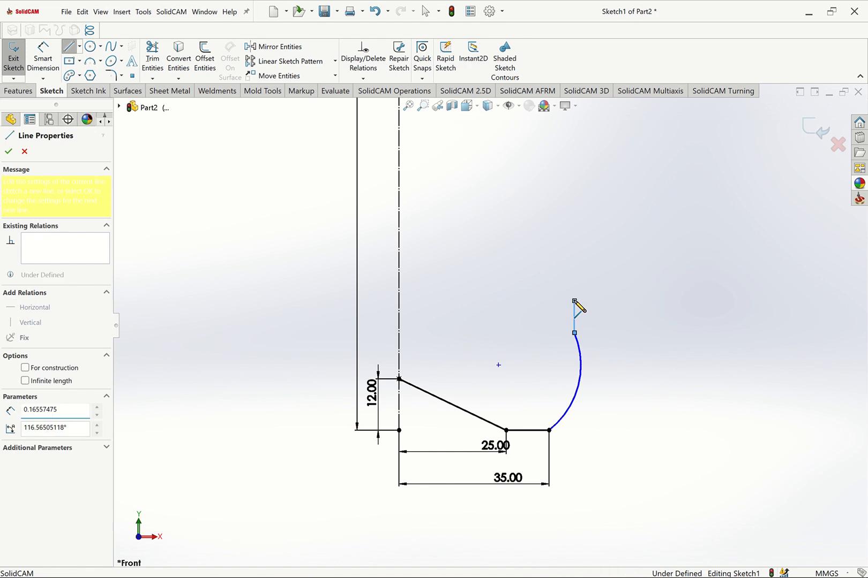
{"action": "right_click", "coordinate": [574, 301]}
{"action": "left_click", "coordinate": [597, 311]}
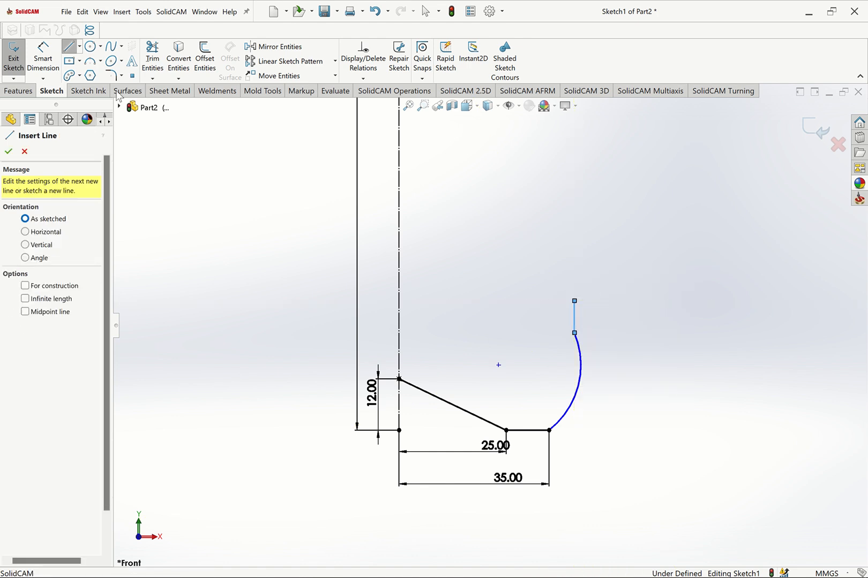
- Add a tangent relation between the outward-bulging arc and the short vertical line above it
{"action": "left_click", "coordinate": [579, 338]}
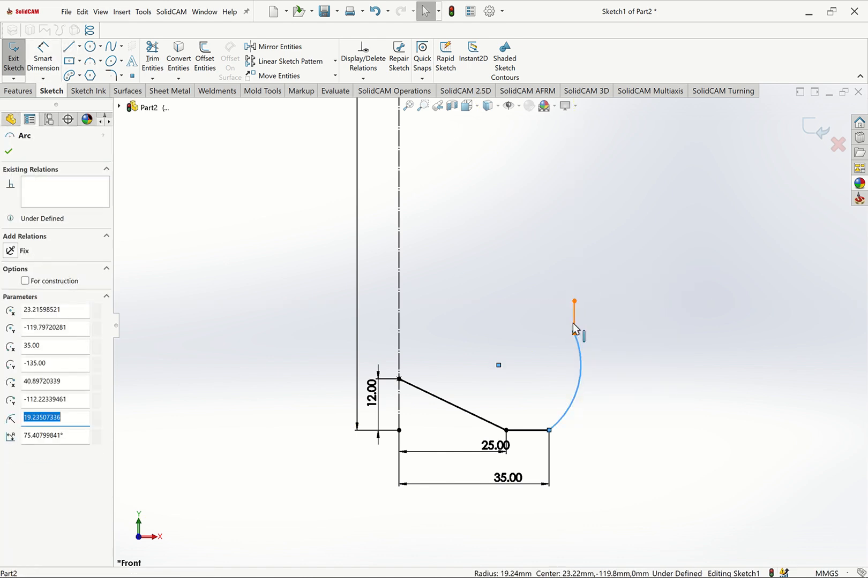
{"action": "left_click", "coordinate": [574, 326], "text": "ctrl"}
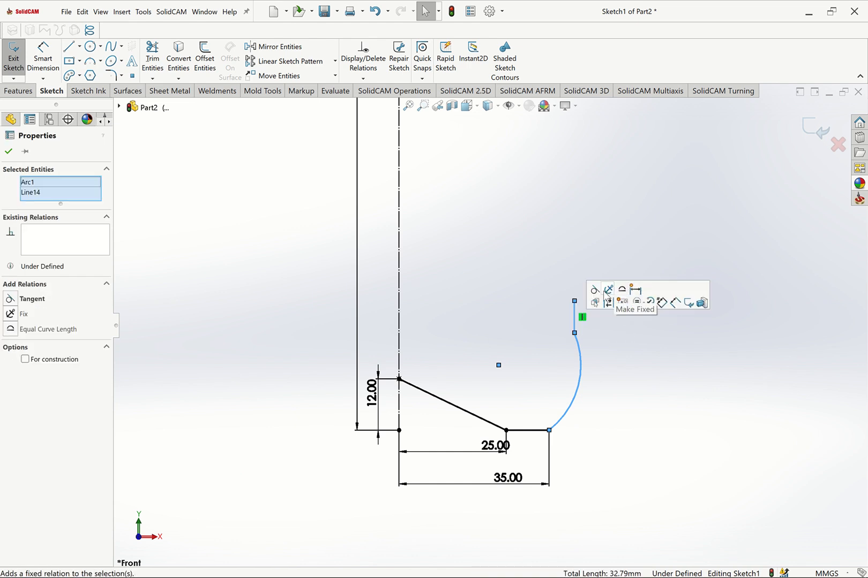
{"action": "left_click", "coordinate": [594, 290]}
{"action": "left_click", "coordinate": [624, 378]}
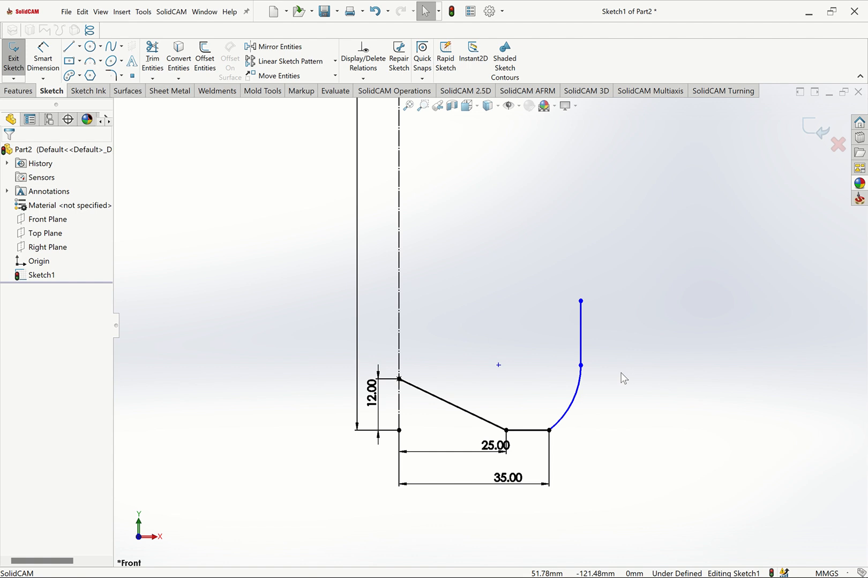
- Dimension the length of the short vertical line above the arc to 10 mm
{"action": "left_click", "coordinate": [43, 56]}
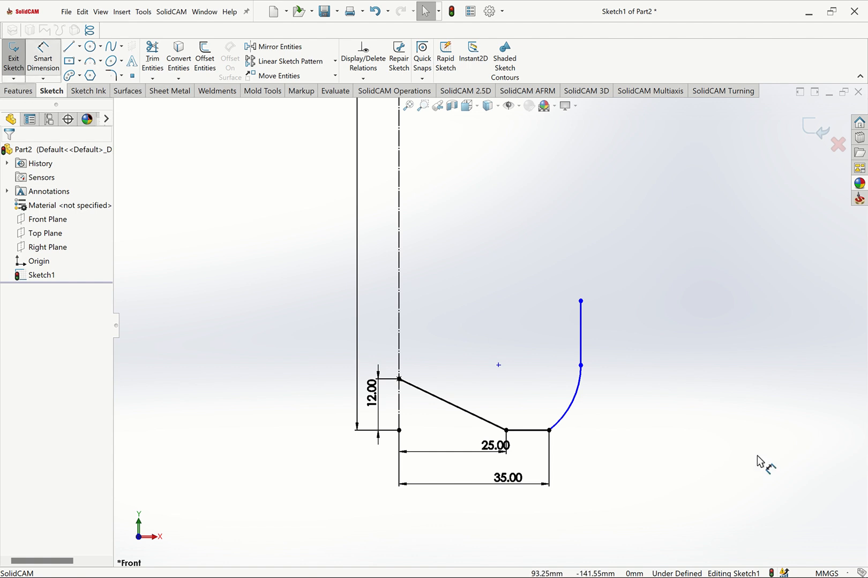
{"action": "left_click", "coordinate": [584, 348]}
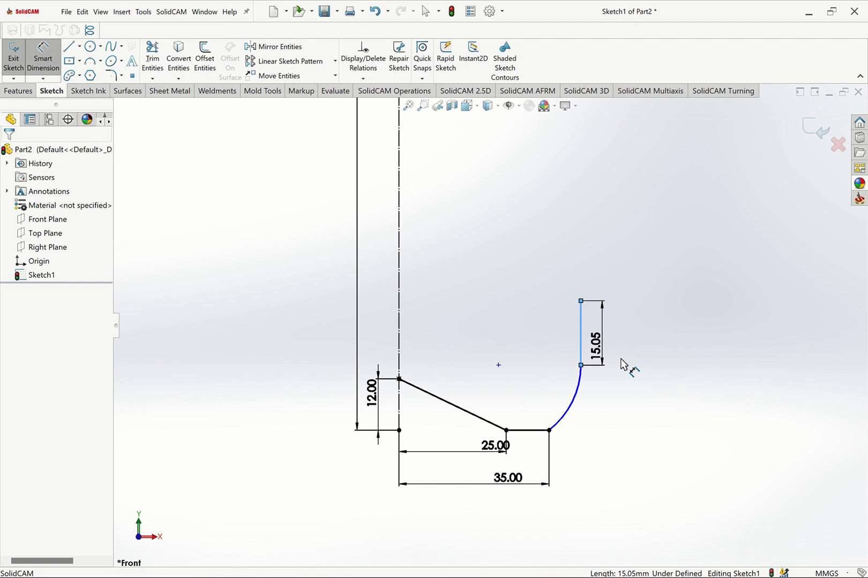
{"action": "left_click", "coordinate": [621, 365]}
{"action": "key", "text": "Return"}
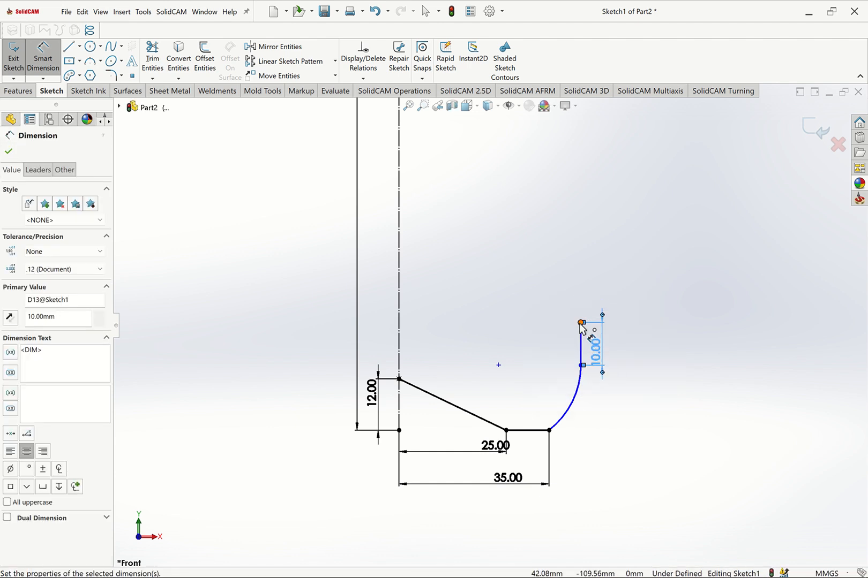
- Dimension the vertical distance from the bottom horizontal line to the short vertical line's upper endpoint to 30 mm
{"action": "left_click", "coordinate": [581, 323]}
{"action": "left_click", "coordinate": [545, 430]}
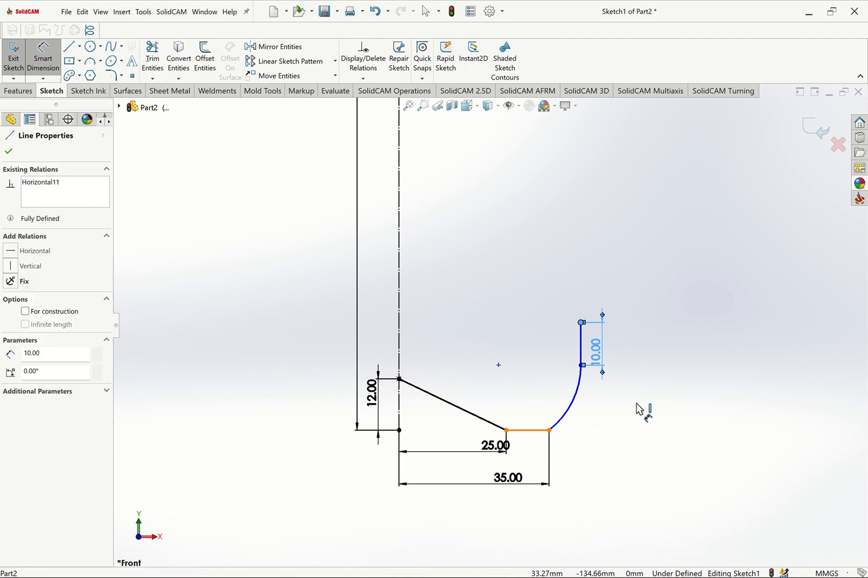
{"action": "left_click", "coordinate": [639, 406]}
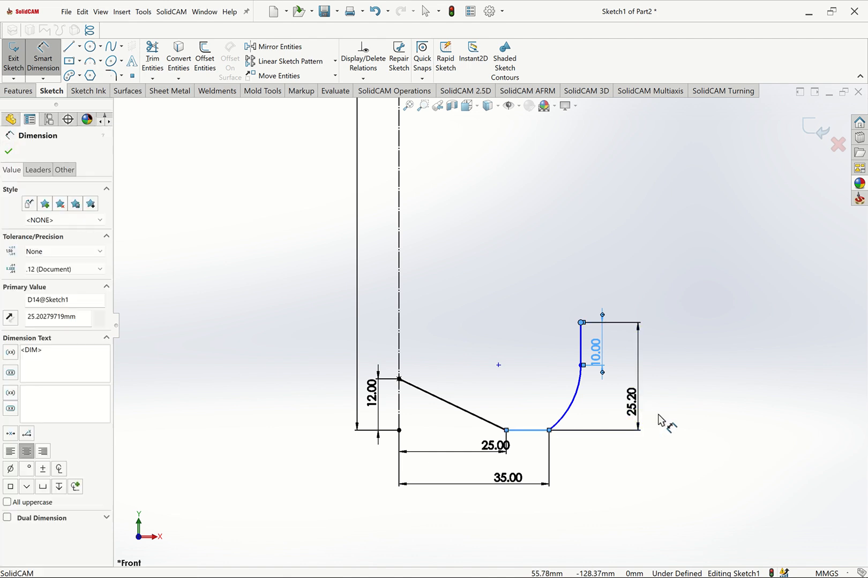
{"action": "type", "text": "30"}
{"action": "key", "text": "Return"}
{"action": "key", "text": "Escape"}
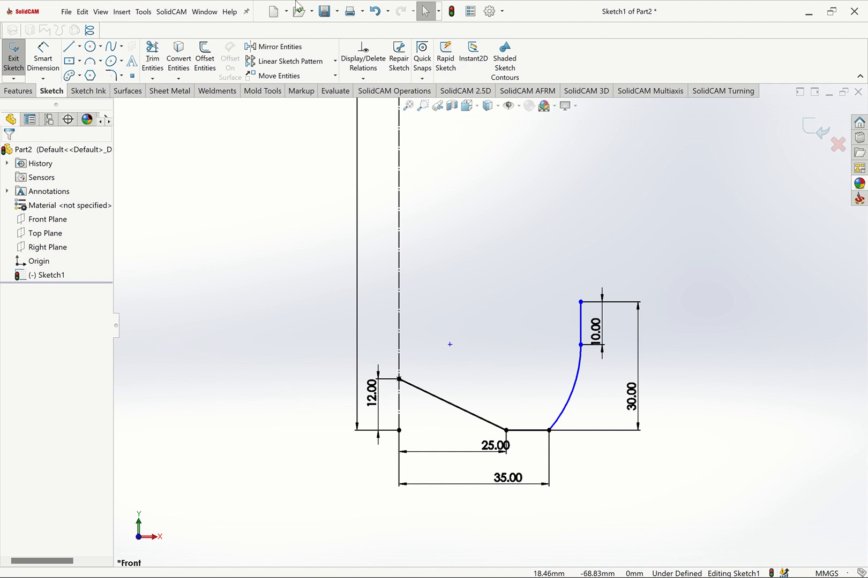
- Dimension the horizontal distance between the centreline and the short vertical line to 40 mm
{"action": "left_click", "coordinate": [42, 66]}
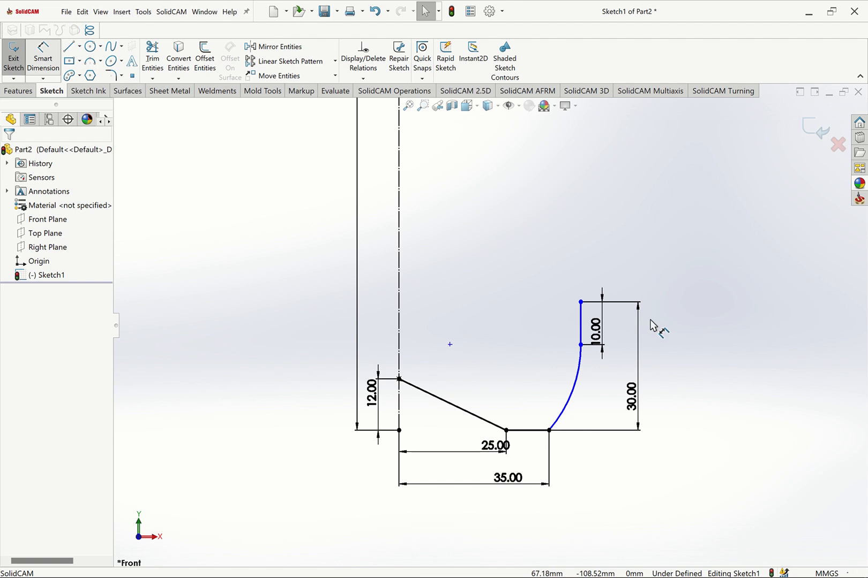
{"action": "left_click", "coordinate": [580, 325]}
{"action": "left_click", "coordinate": [399, 306]}
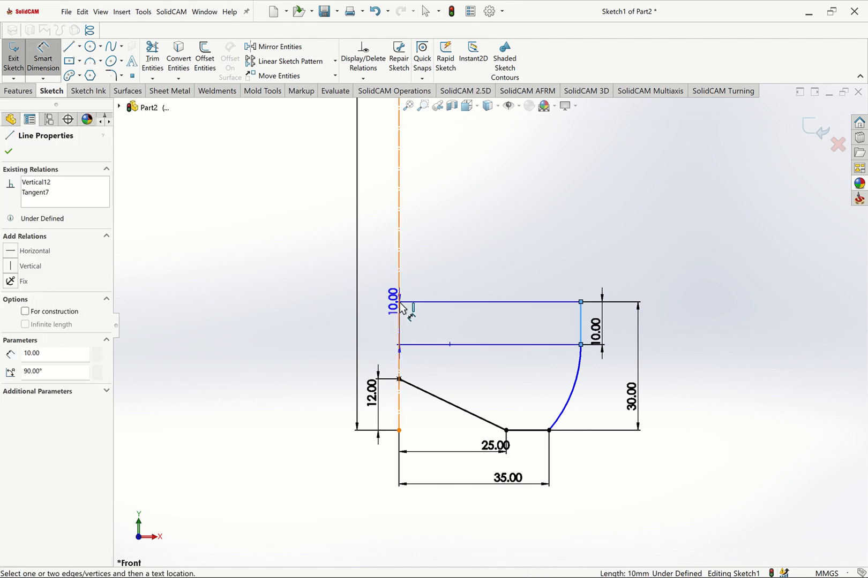
{"action": "left_click", "coordinate": [472, 318]}
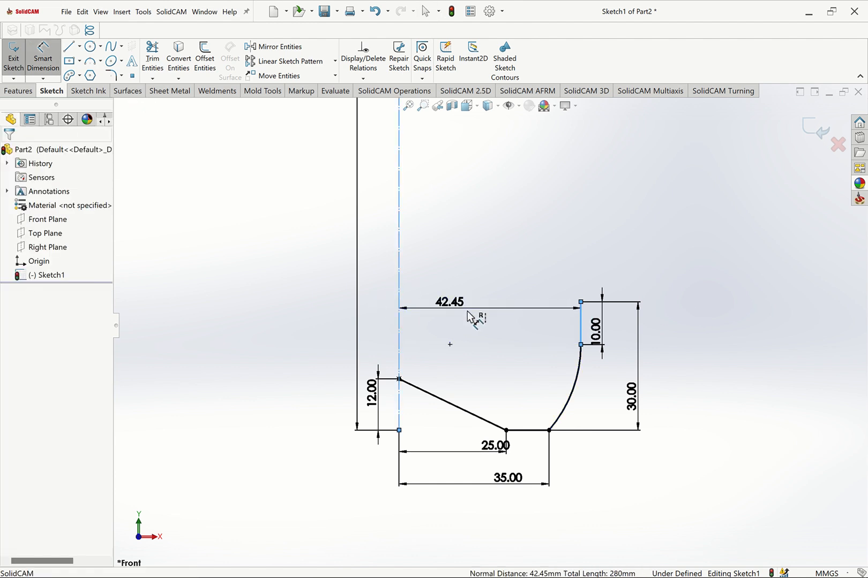
{"action": "key", "text": "Return"}
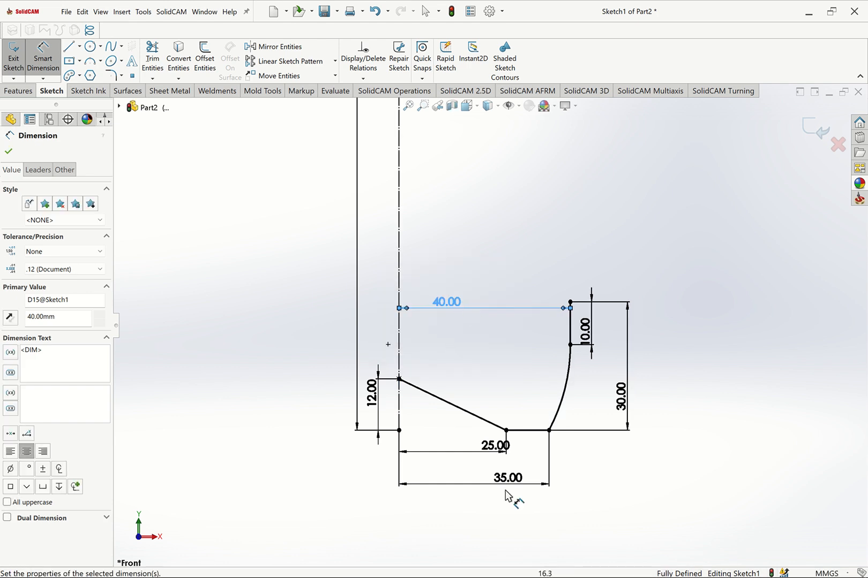
- Set the height dimension of the sloped line's upper endpoint on the centreline to 10 mm
{"action": "double_click", "coordinate": [373, 402]}
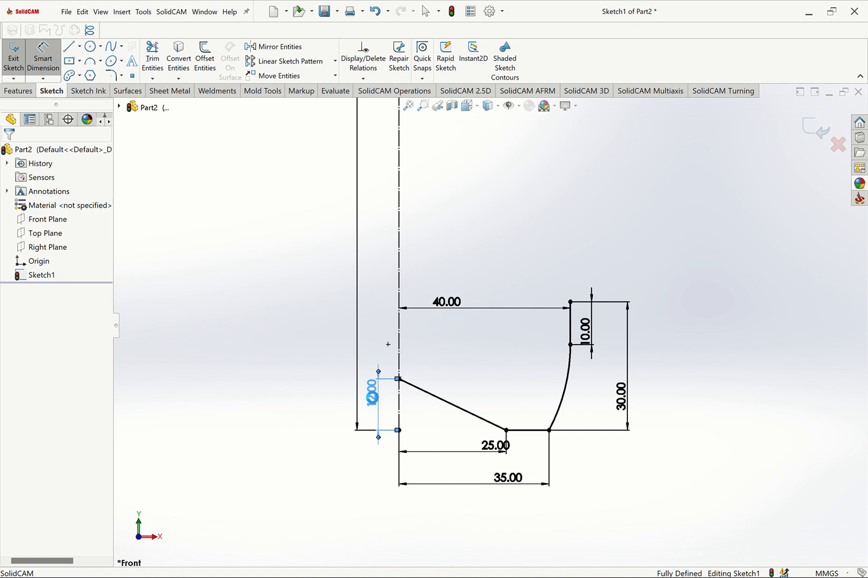
{"action": "type", "text": "10"}
{"action": "key", "text": "Return"}
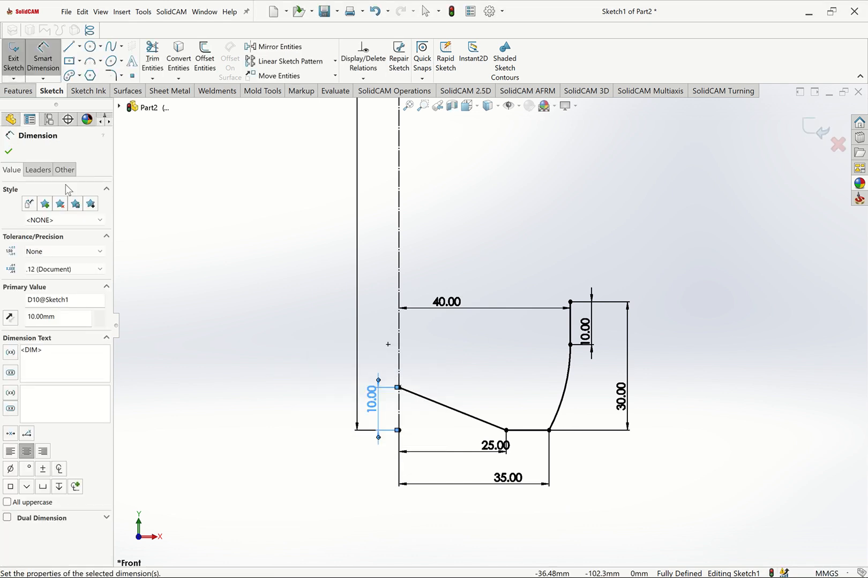
{"action": "left_click", "coordinate": [8, 151]}
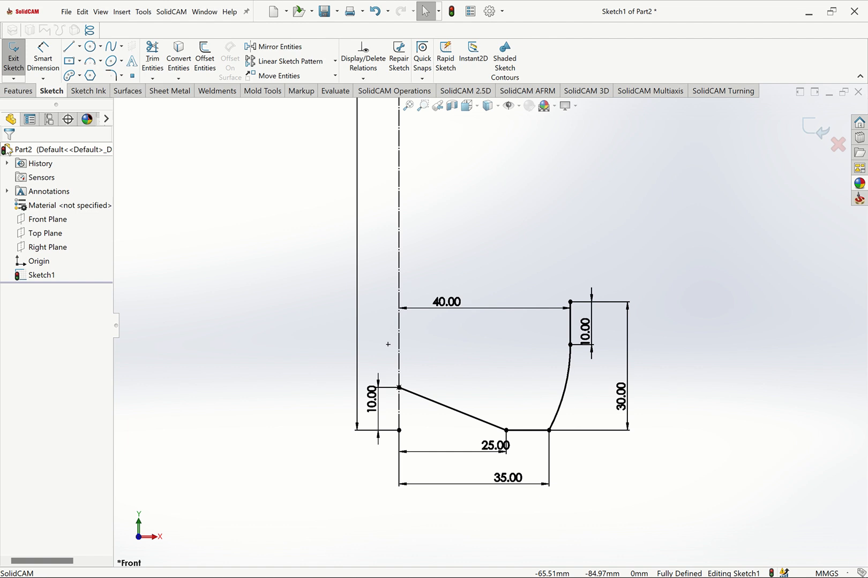
- Draw a slanted line of about 3 mm inward from the short vertical line's upper endpoint, continued by a nearly vertical line about 30 mm long
{"action": "left_click", "coordinate": [69, 46]}
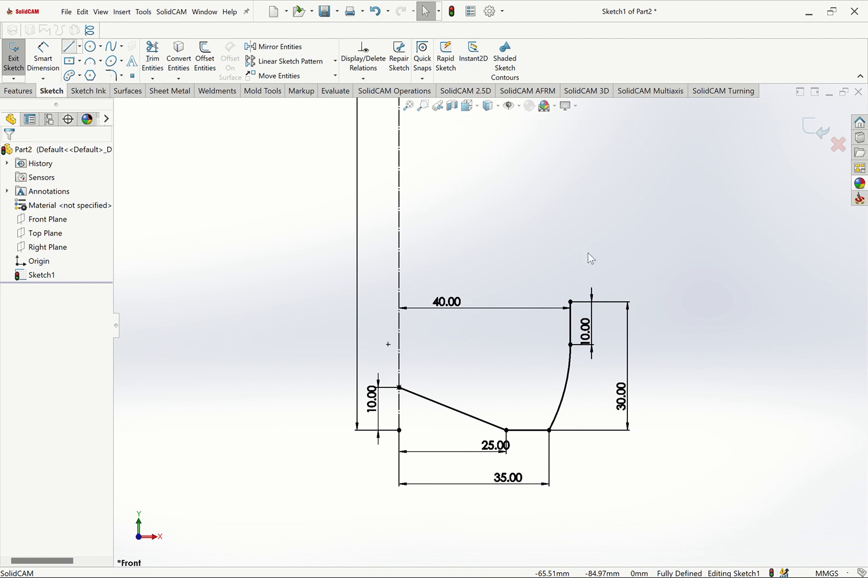
{"action": "left_click", "coordinate": [570, 302]}
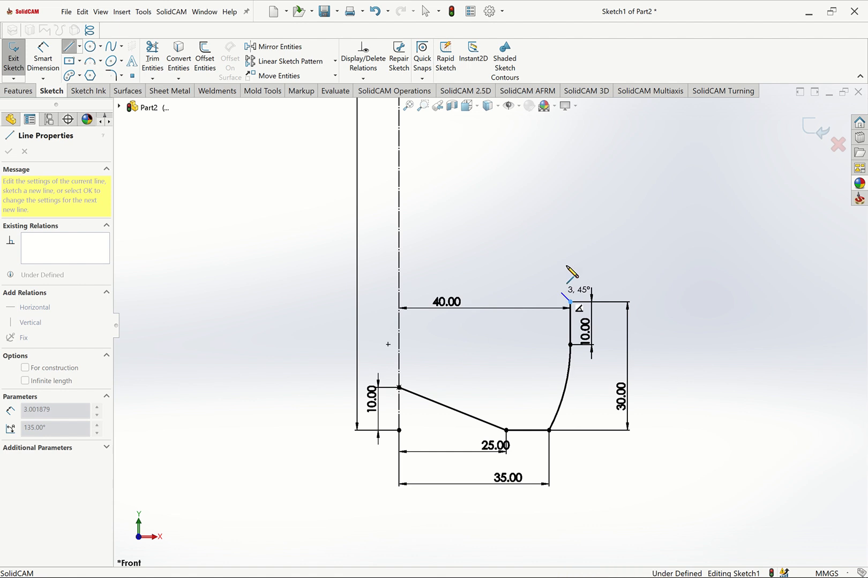
{"action": "left_click", "coordinate": [557, 165]}
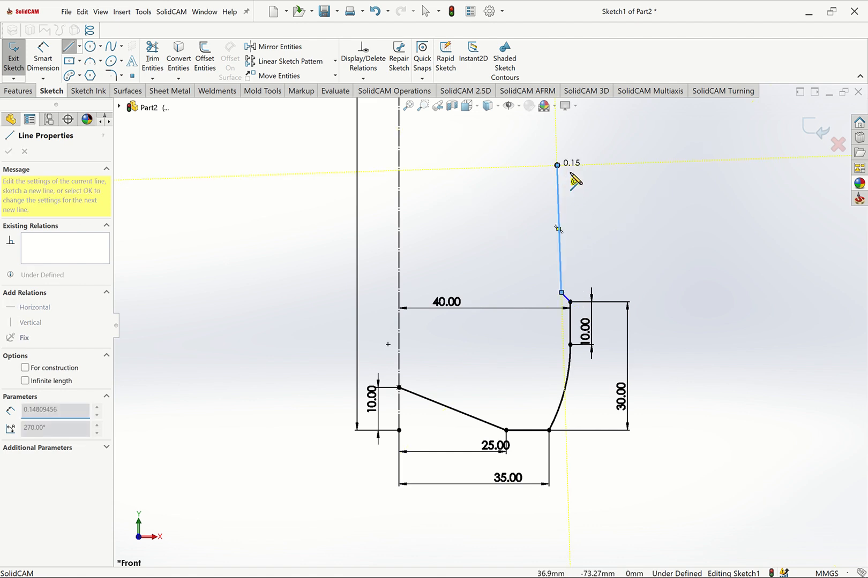
{"action": "right_click", "coordinate": [573, 180]}
{"action": "left_click", "coordinate": [581, 189]}
- Add a vertical relation to the long line above the slanted segment
{"action": "left_click", "coordinate": [561, 196]}
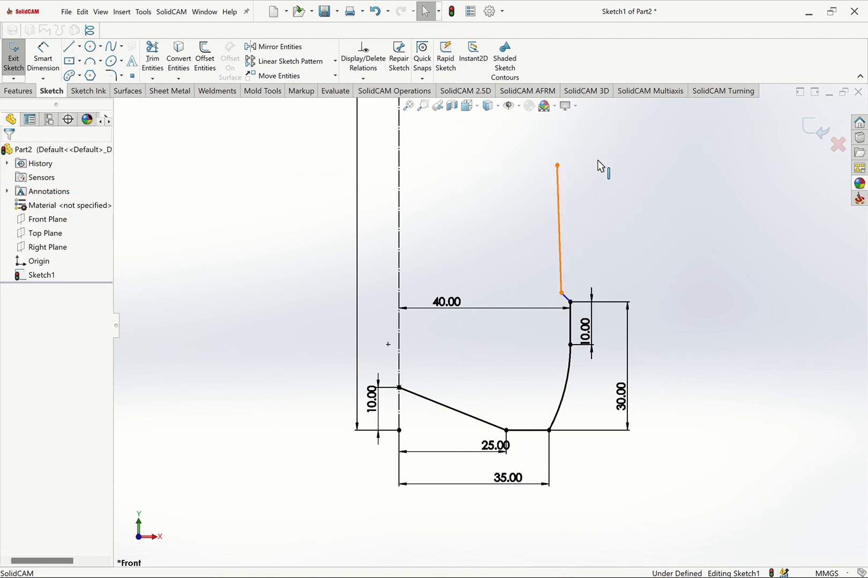
{"action": "left_click", "coordinate": [595, 159]}
{"action": "key", "text": "Escape"}
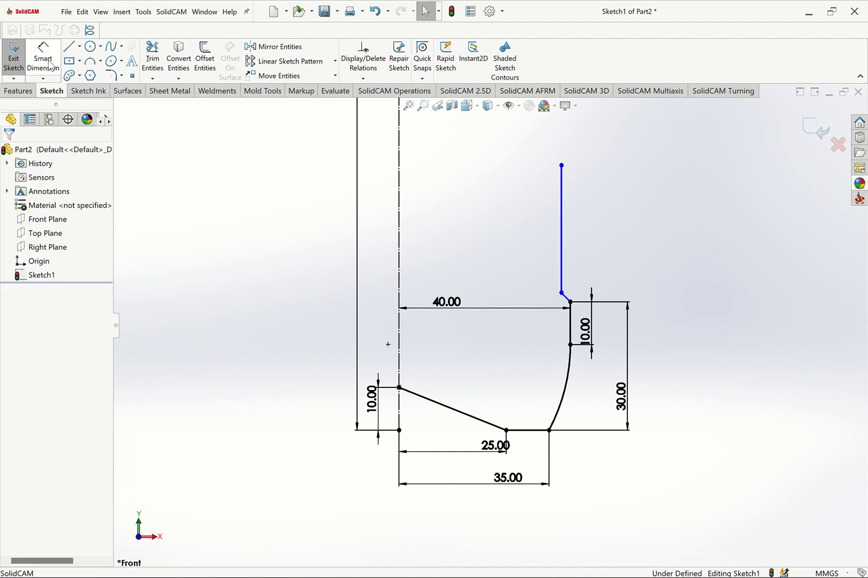
- Dimension the horizontal distance from the centreline to the long vertical line as 79/2 mm
{"action": "left_click", "coordinate": [562, 267]}
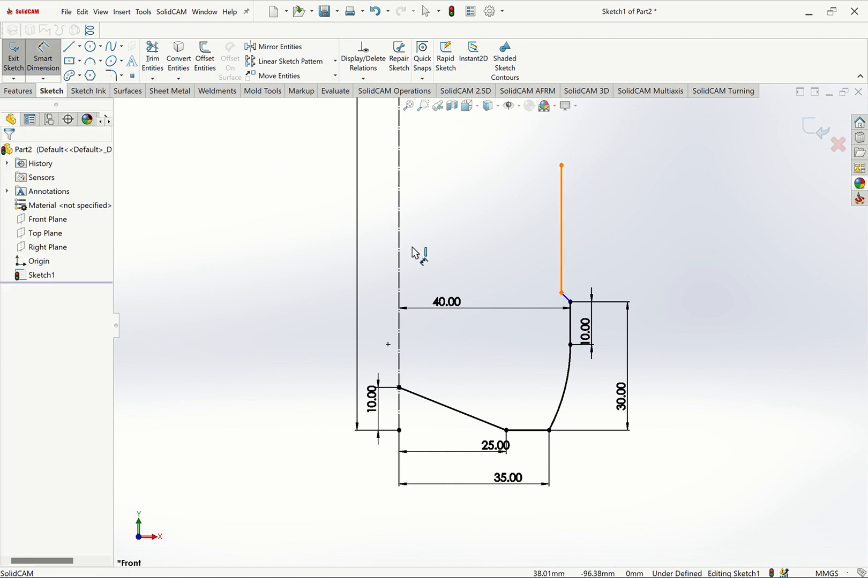
{"action": "left_click", "coordinate": [399, 258]}
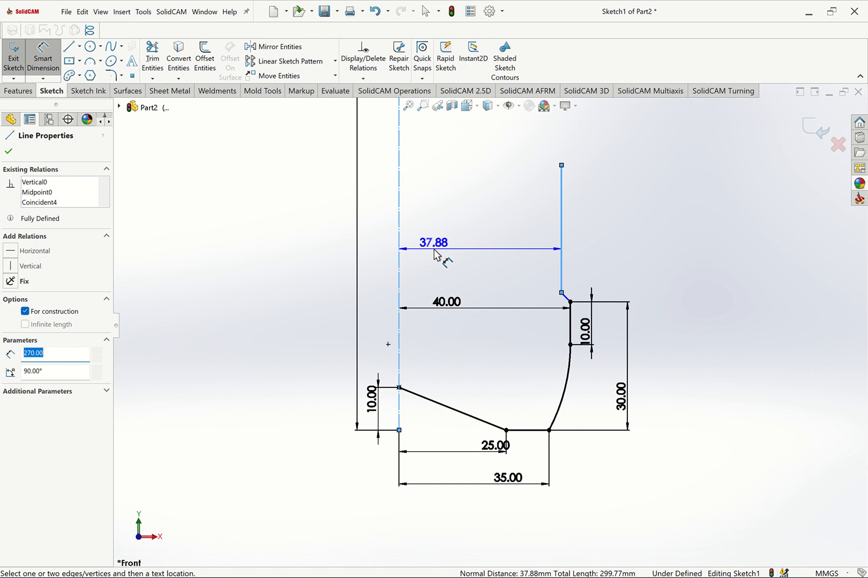
{"action": "left_click", "coordinate": [435, 254]}
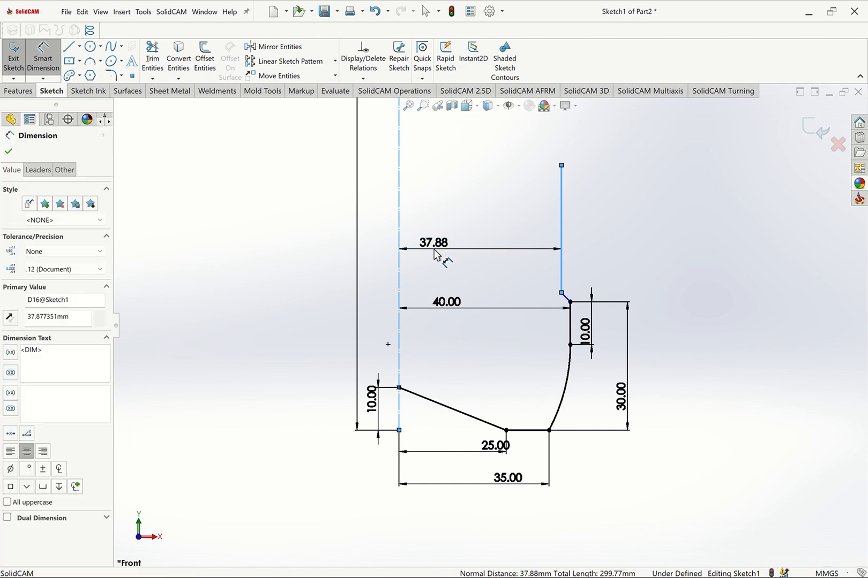
{"action": "type", "text": "79/2"}
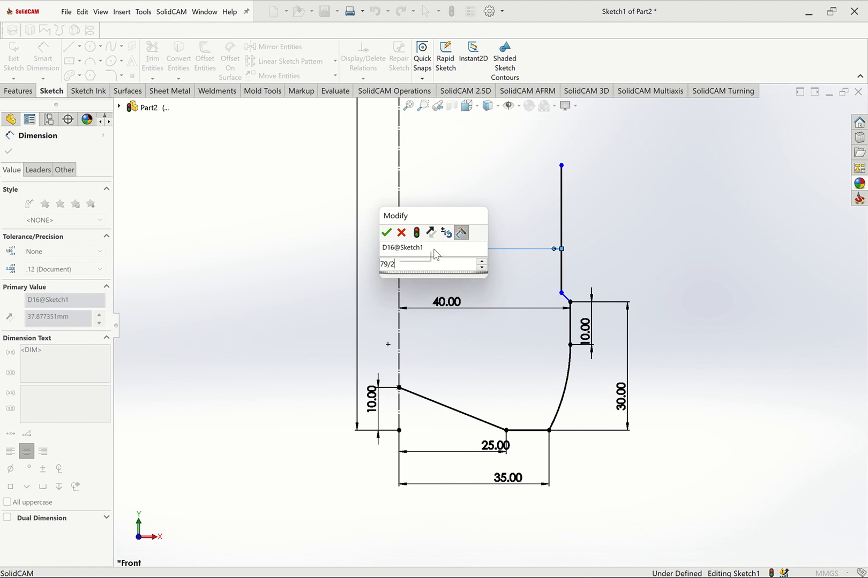
{"action": "key", "text": "Return"}
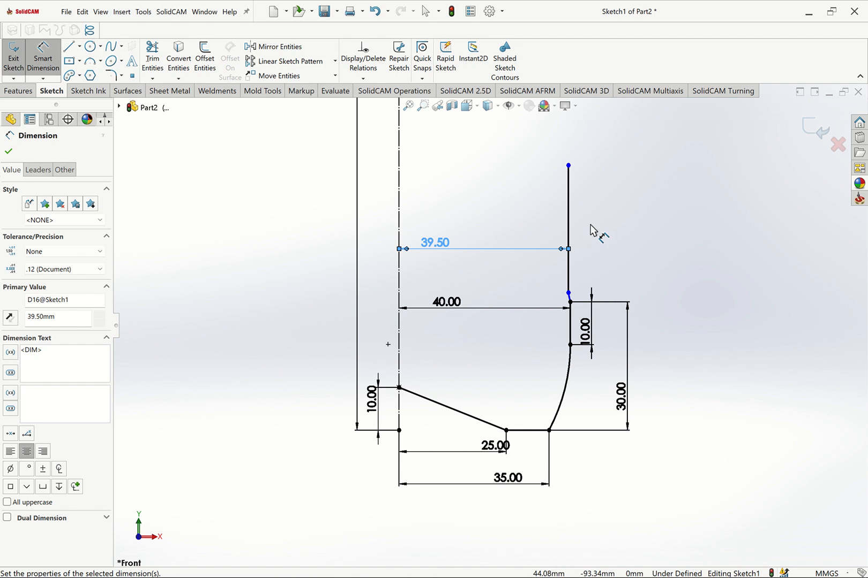
- Dimension the vertical distance from the short vertical line's upper endpoint to the long vertical line's upper end to 68 mm
{"action": "left_click", "coordinate": [574, 313]}
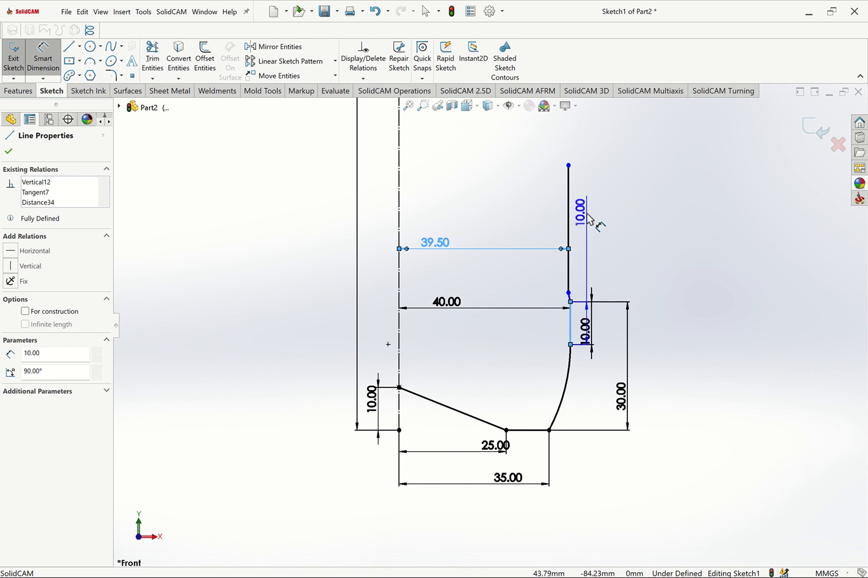
{"action": "key", "text": "Escape"}
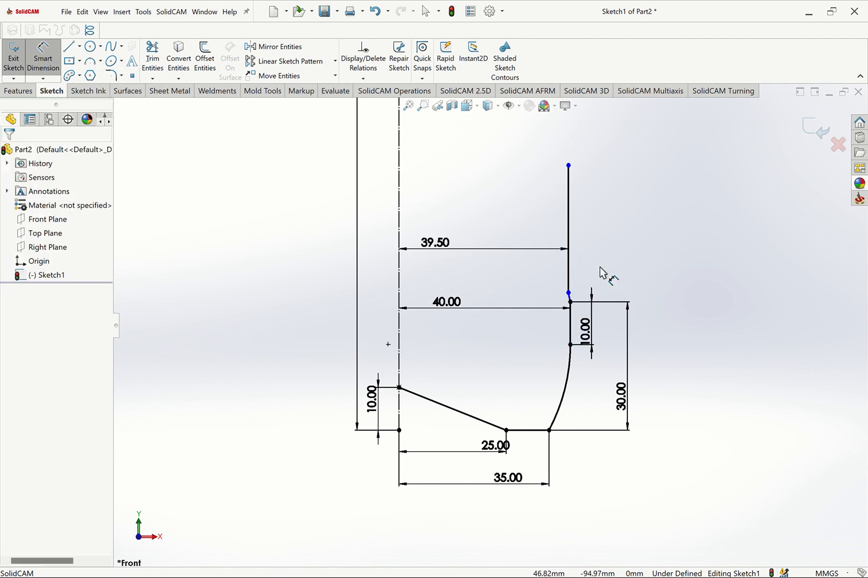
{"action": "left_click", "coordinate": [569, 294]}
{"action": "left_click", "coordinate": [568, 165]}
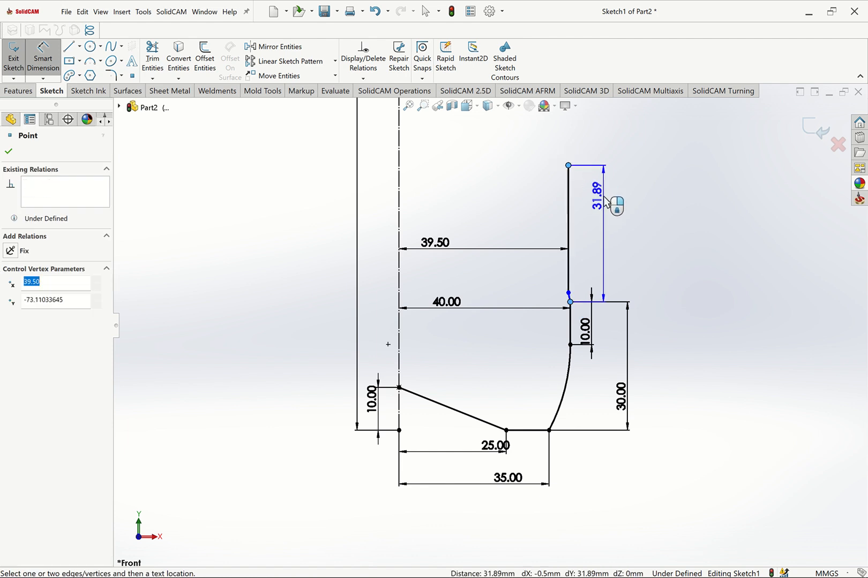
{"action": "left_click", "coordinate": [606, 202]}
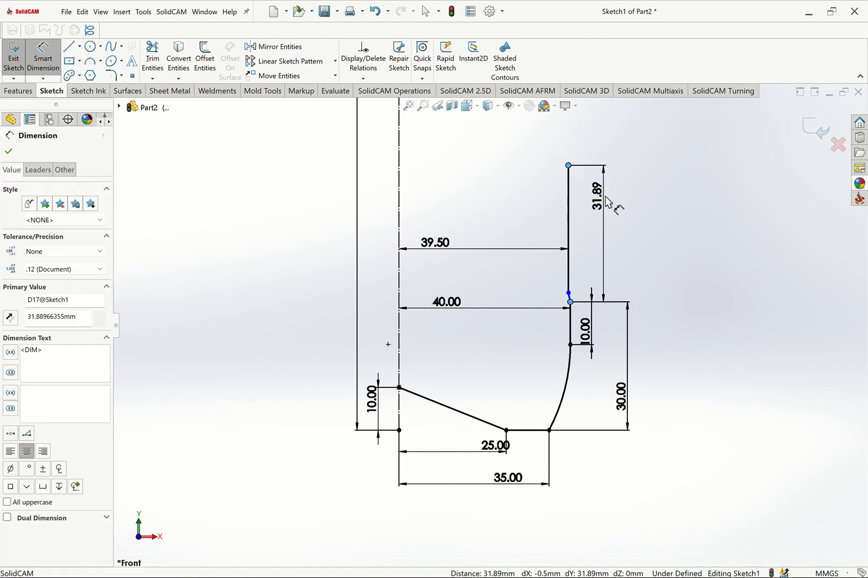
{"action": "key", "text": "Return"}
{"action": "key", "text": "Escape"}
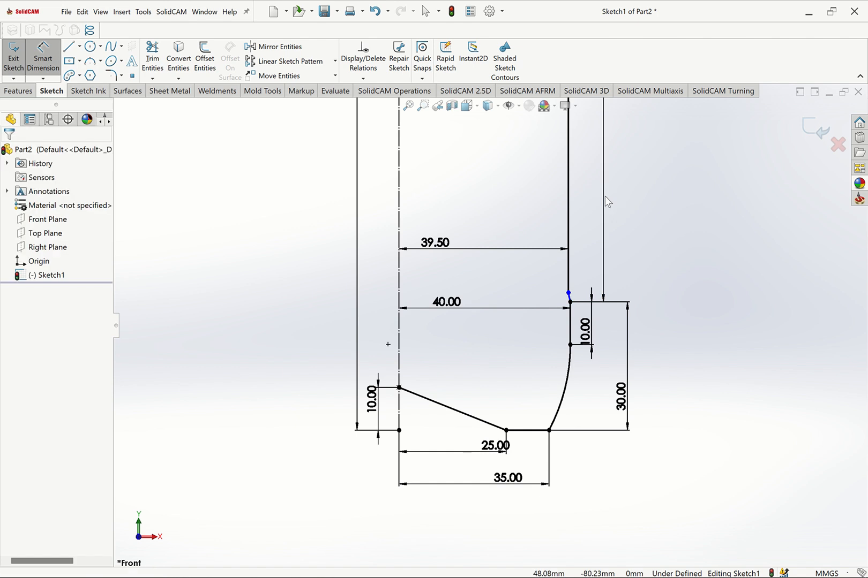
- Move the slanted segment's upper endpoint down along the long vertical line to about 0.7 mm above its lower endpoint
{"action": "key", "text": "f"}
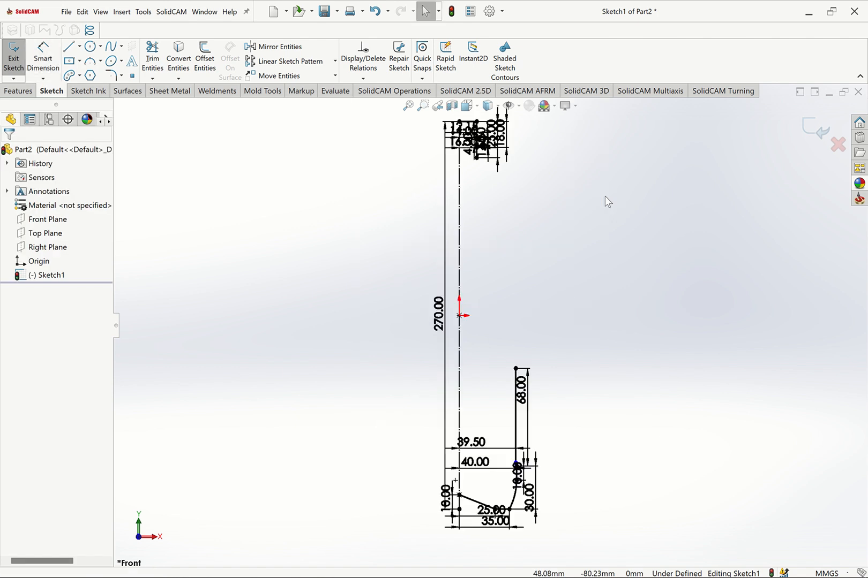
{"action": "left_click", "coordinate": [422, 105]}
{"action": "left_click_drag", "start_coordinate": [396, 423], "coordinate": [574, 505]}
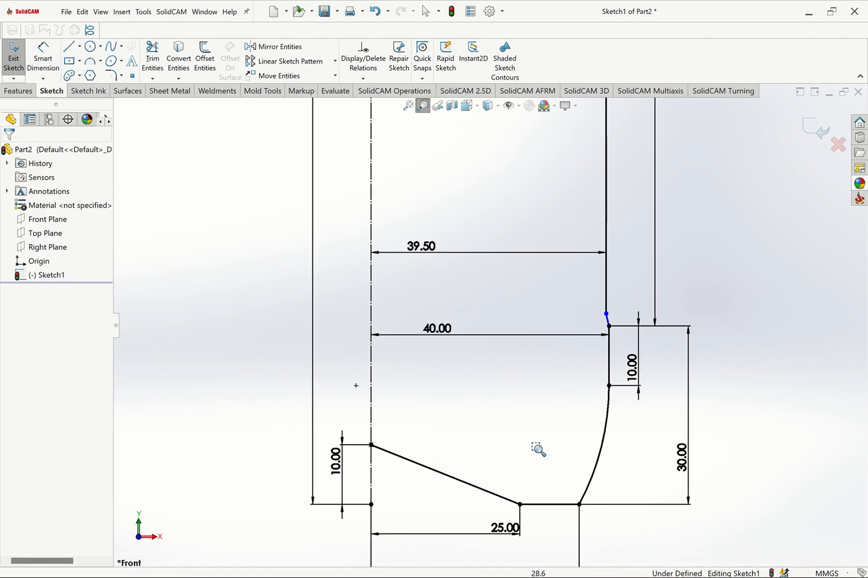
{"action": "left_click_drag", "start_coordinate": [534, 267], "coordinate": [649, 373]}
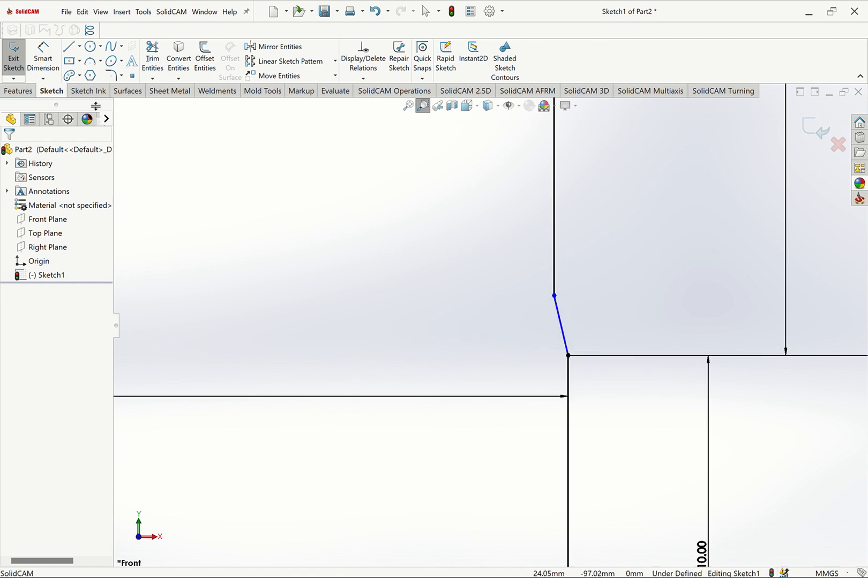
{"action": "left_click", "coordinate": [46, 60]}
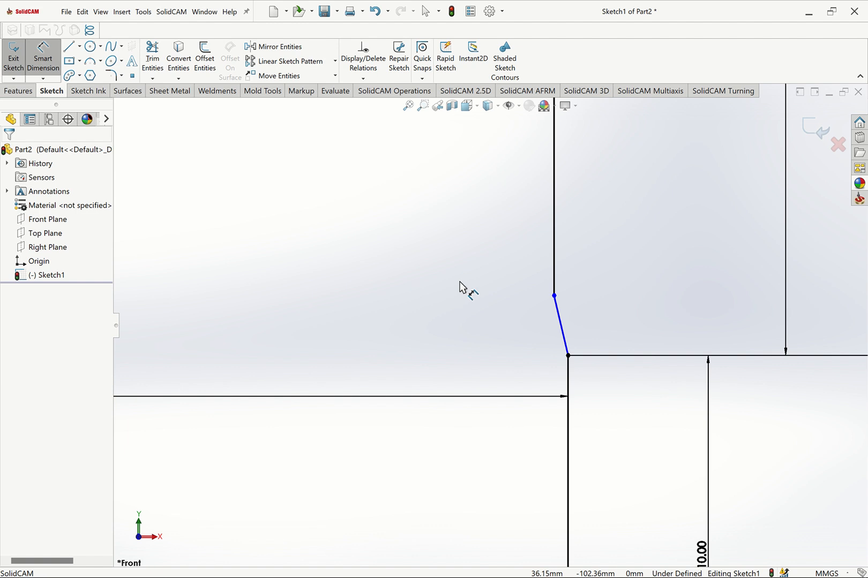
{"action": "key", "text": "Escape"}
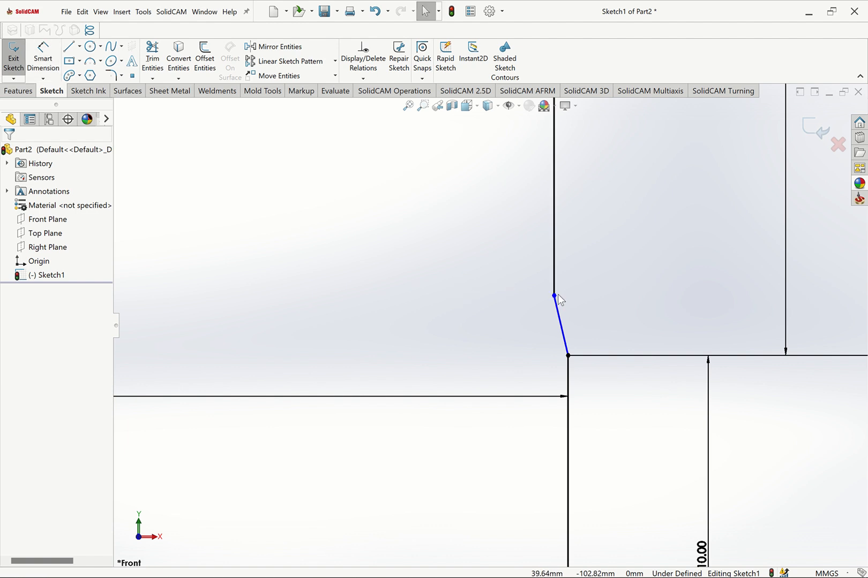
{"action": "left_click_drag", "start_coordinate": [558, 311], "coordinate": [556, 328]}
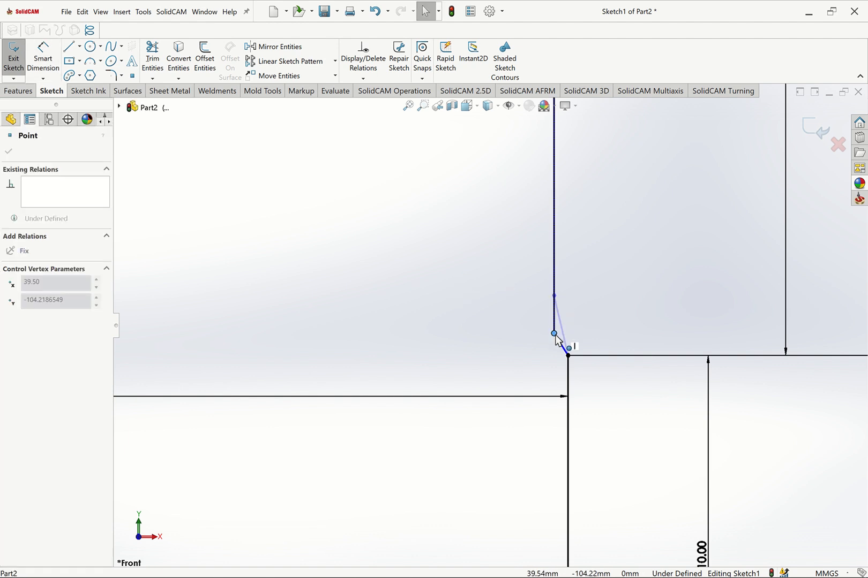
{"action": "left_click", "coordinate": [411, 313]}
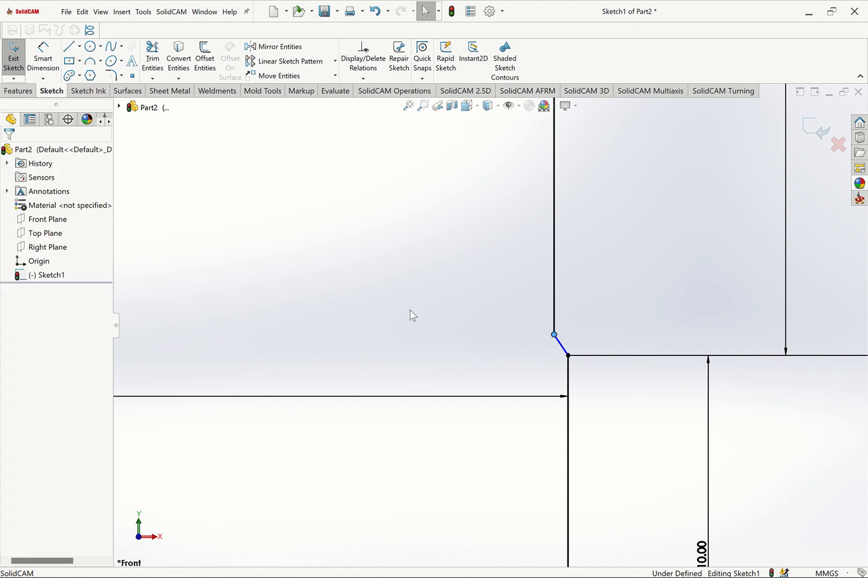
- Dimension the vertical height between the slanted segment's endpoints as 1 mm
{"action": "left_click", "coordinate": [44, 55]}
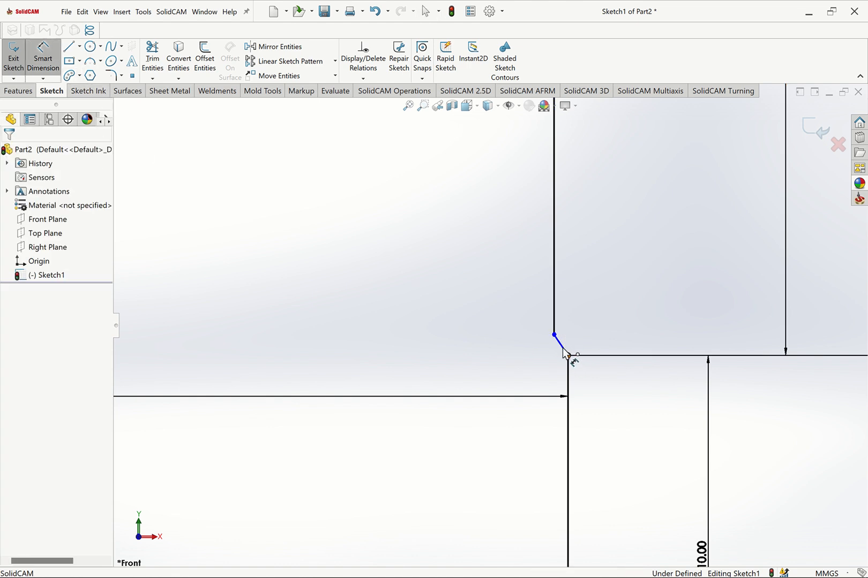
{"action": "left_click", "coordinate": [568, 355]}
{"action": "left_click", "coordinate": [554, 335]}
{"action": "left_click", "coordinate": [586, 342]}
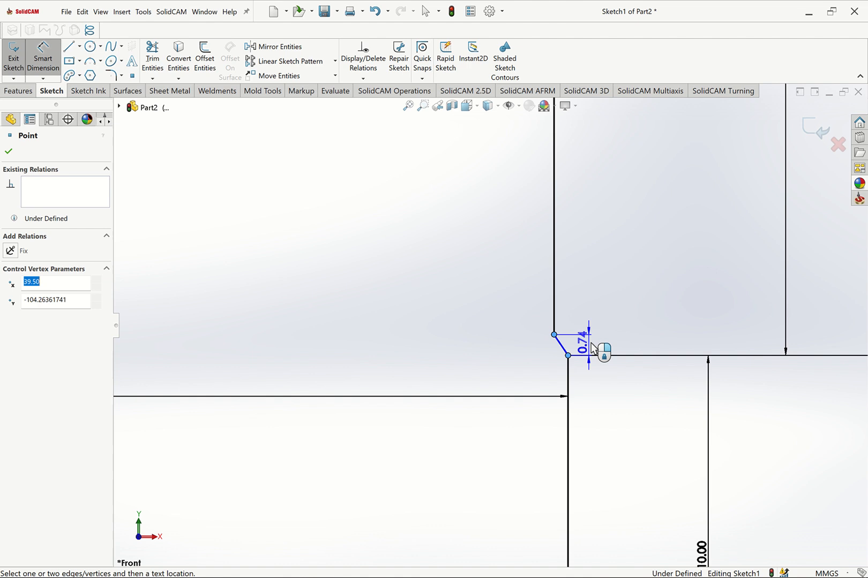
{"action": "left_click", "coordinate": [617, 327]}
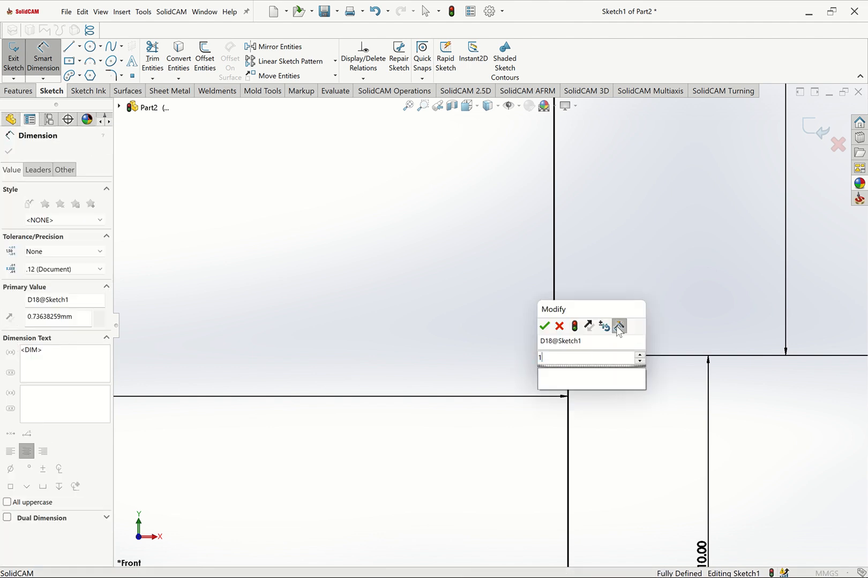
{"action": "key", "text": "Return"}
{"action": "key", "text": "Escape"}
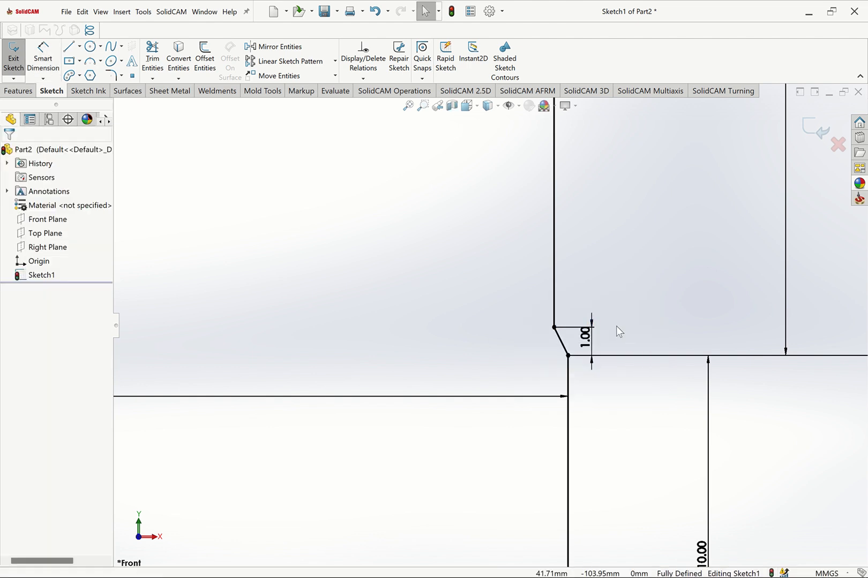
- Draw a three-point arc bulging outward from the lower end of the grooved neck, with a radius of about 17 mm
{"action": "left_click", "coordinate": [408, 106]}
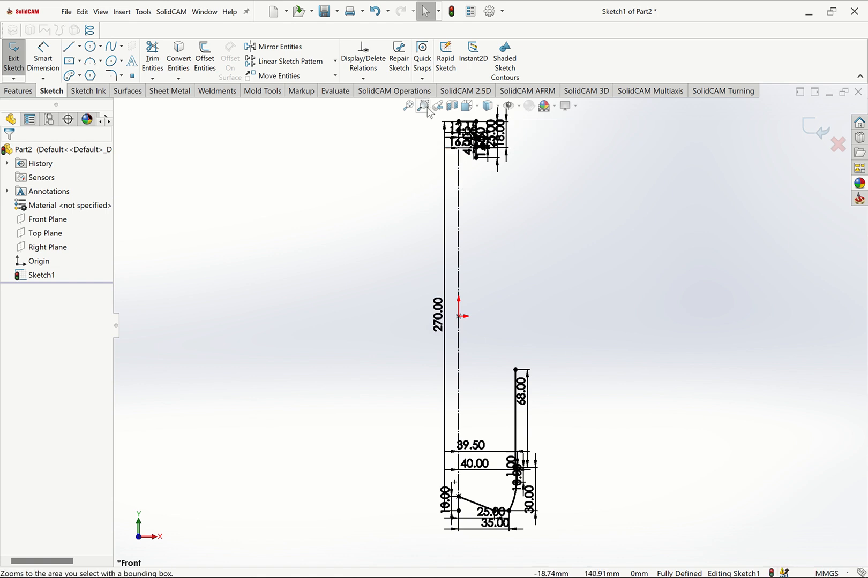
{"action": "left_click", "coordinate": [422, 106]}
{"action": "left_click_drag", "start_coordinate": [425, 117], "coordinate": [552, 186]}
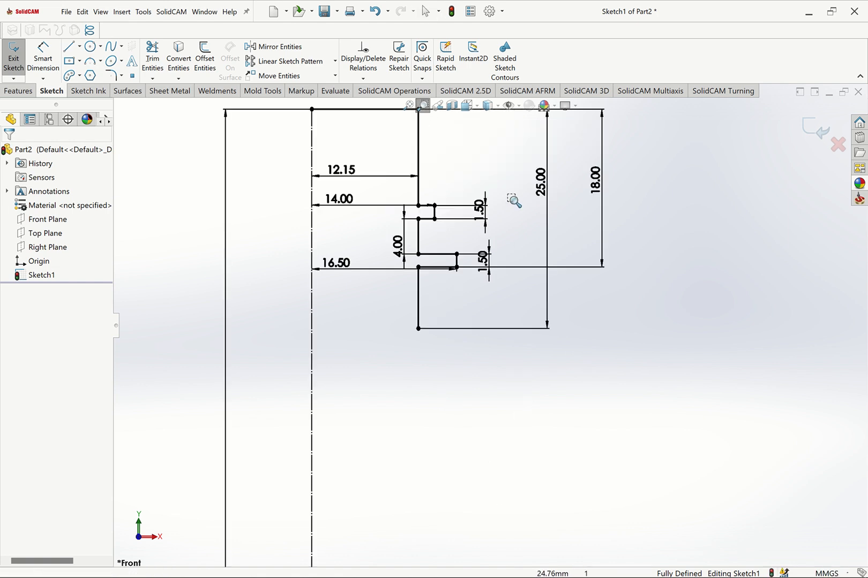
{"action": "left_click", "coordinate": [423, 104]}
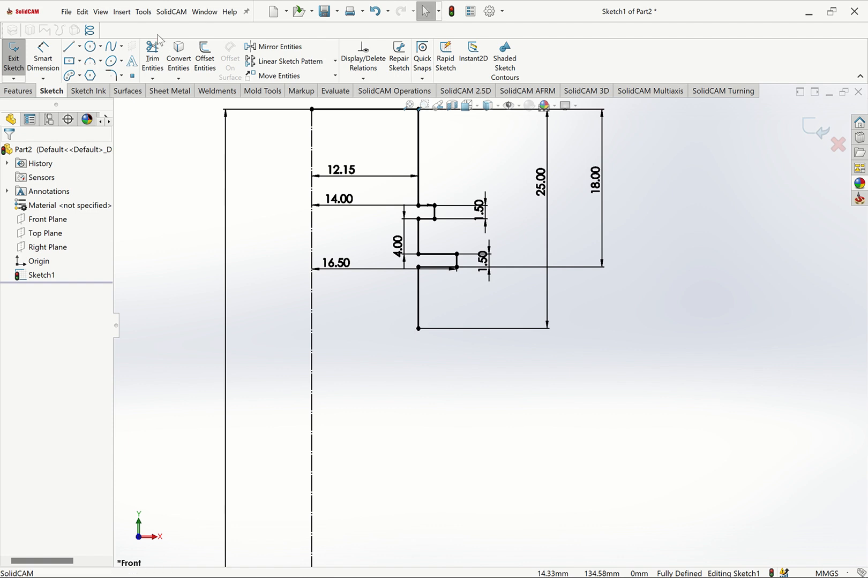
{"action": "left_click", "coordinate": [91, 62]}
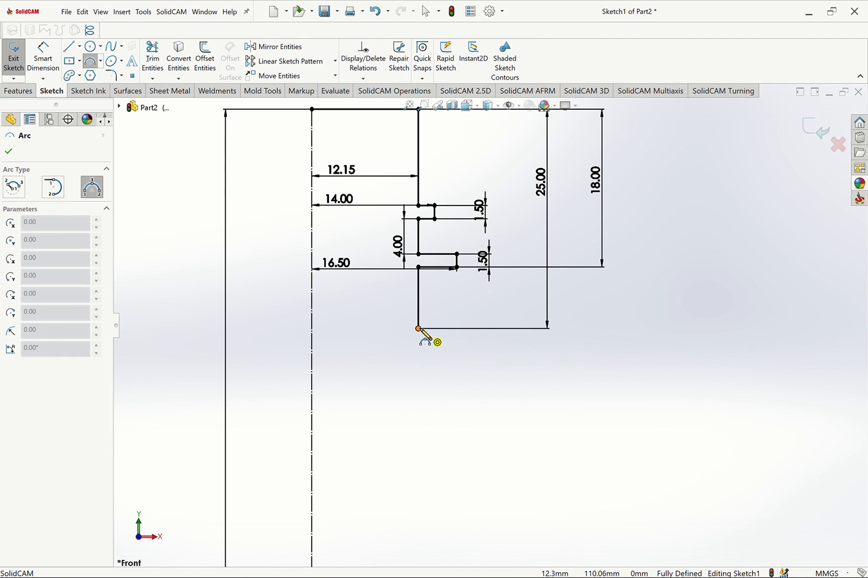
{"action": "left_click", "coordinate": [418, 328]}
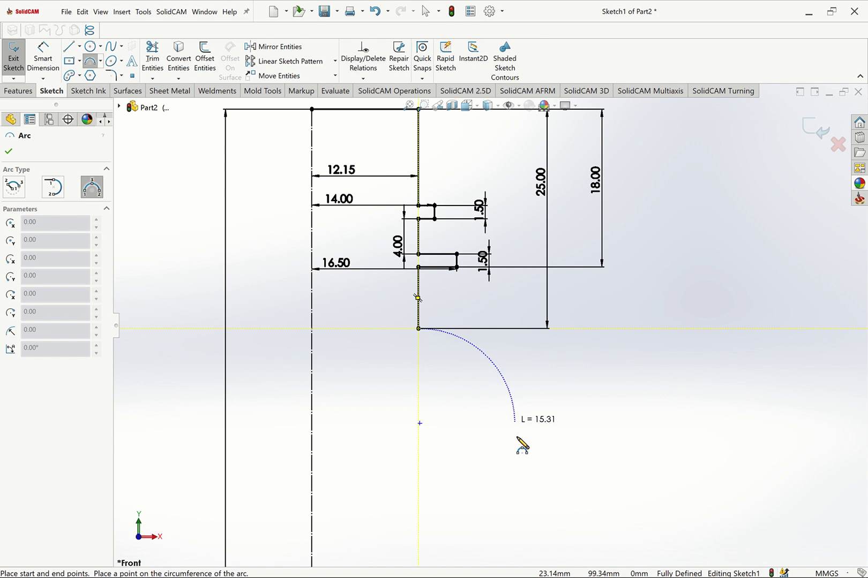
{"action": "left_click", "coordinate": [512, 491]}
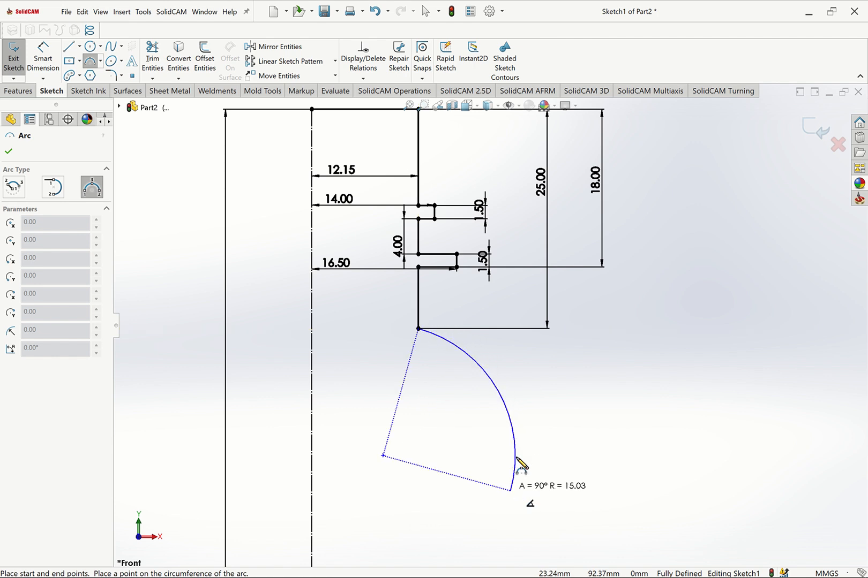
{"action": "left_click", "coordinate": [505, 425]}
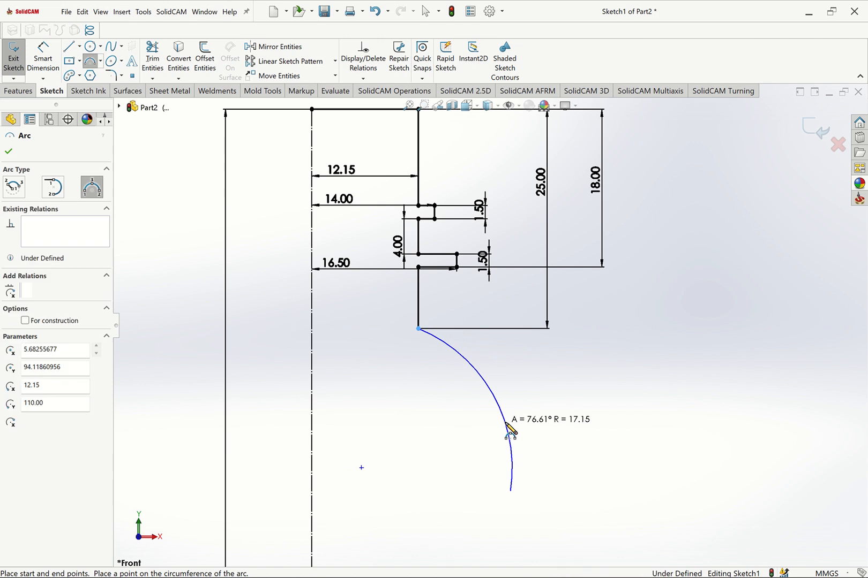
{"action": "right_click", "coordinate": [509, 399]}
{"action": "left_click", "coordinate": [522, 430]}
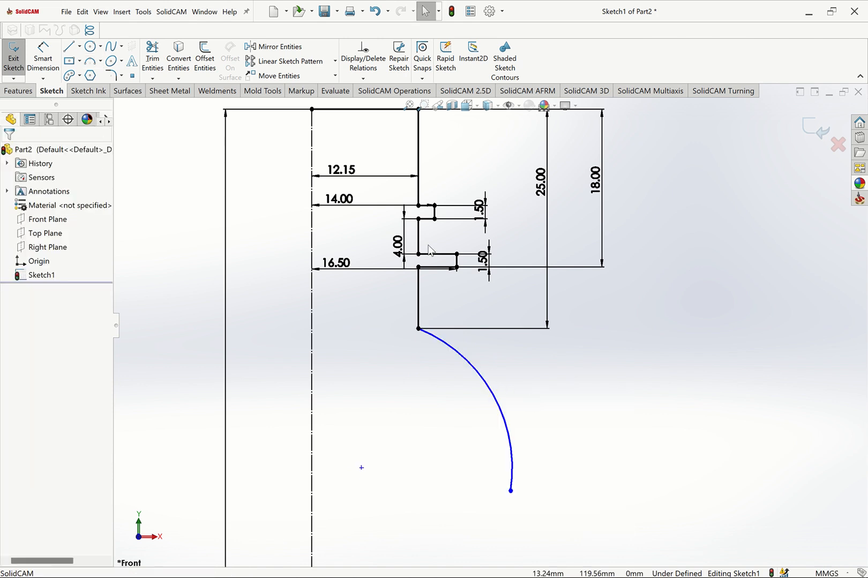
- Dimension the vertical distance between the neck arc's two endpoints as 50 mm
{"action": "key", "text": "z"}
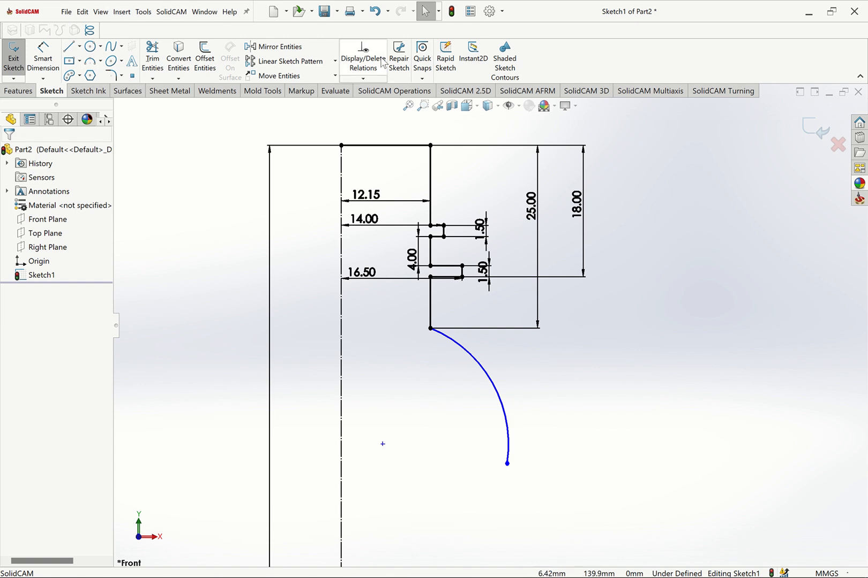
{"action": "left_click", "coordinate": [43, 58]}
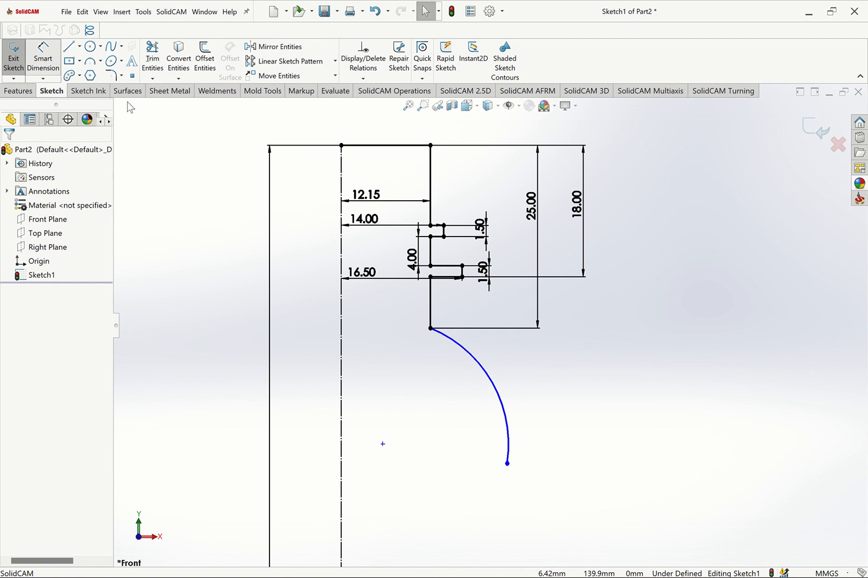
{"action": "left_click", "coordinate": [430, 328]}
{"action": "left_click", "coordinate": [507, 464]}
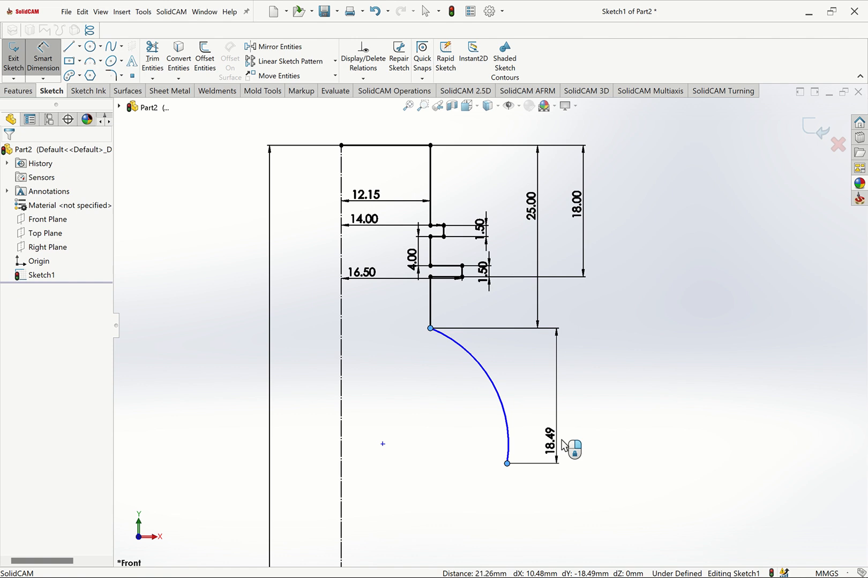
{"action": "left_click", "coordinate": [562, 446]}
{"action": "type", "text": "50"}
{"action": "key", "text": "Return"}
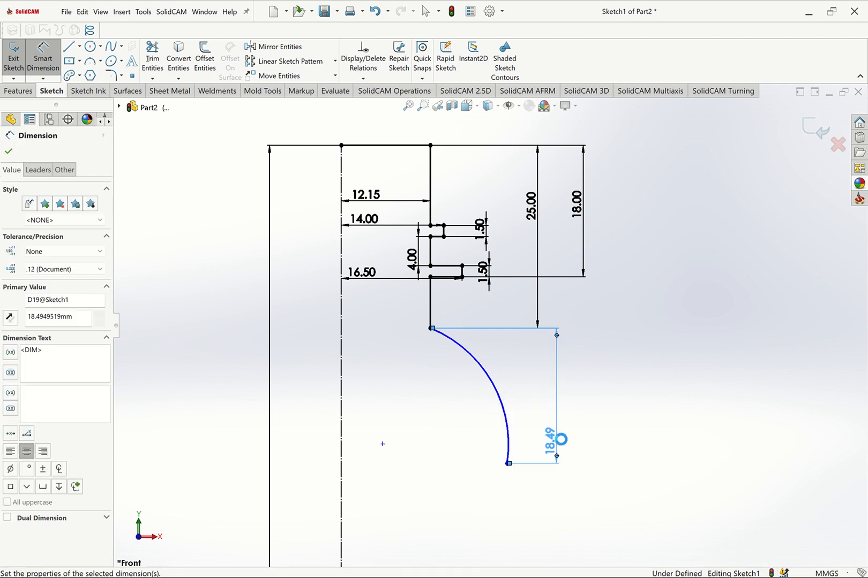
{"action": "key", "text": "Escape"}
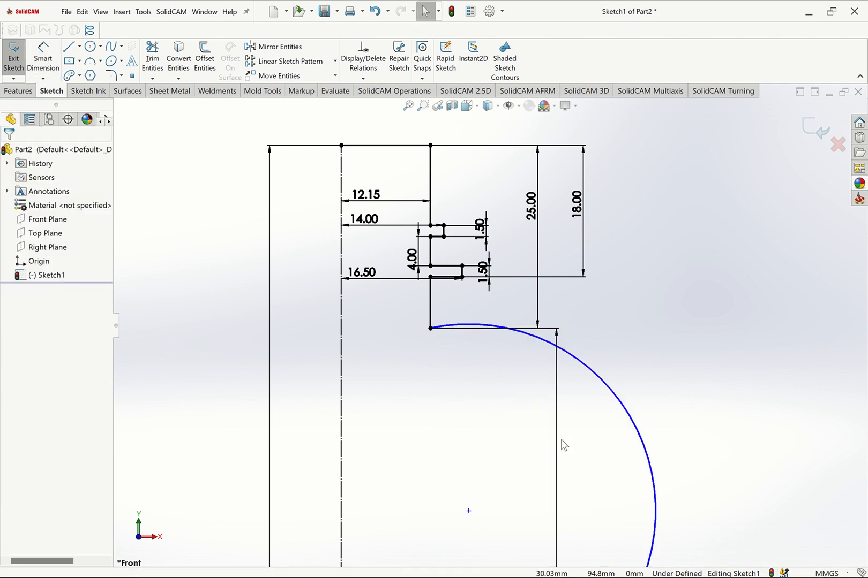
- Dimension the horizontal distance from the centreline to the arc's lower endpoint as 39 mm
{"action": "key", "text": "f"}
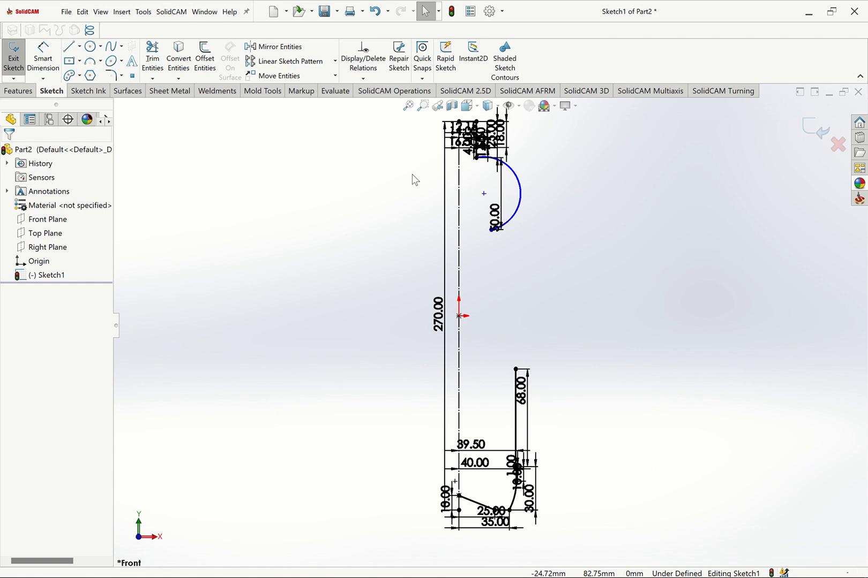
{"action": "left_click", "coordinate": [394, 90]}
{"action": "left_click", "coordinate": [422, 105]}
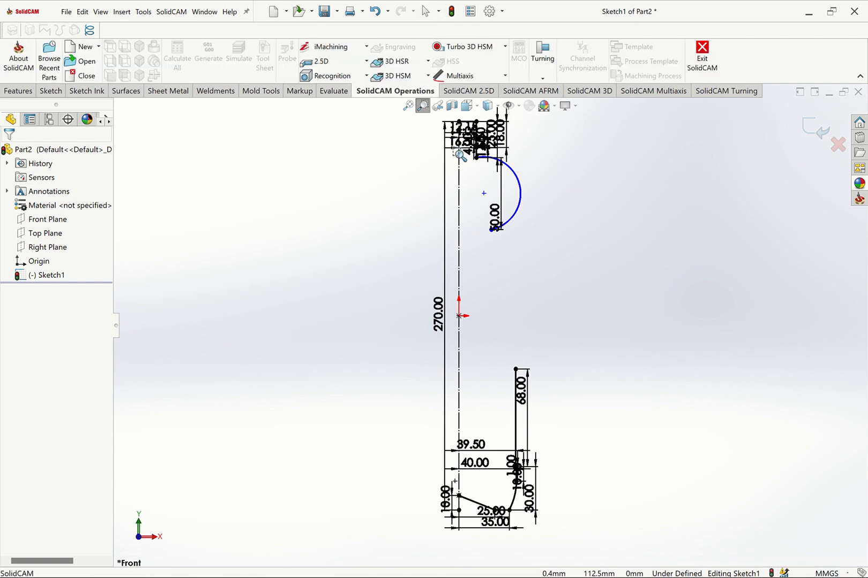
{"action": "key", "text": "z"}
{"action": "left_click_drag", "start_coordinate": [425, 149], "coordinate": [616, 333]}
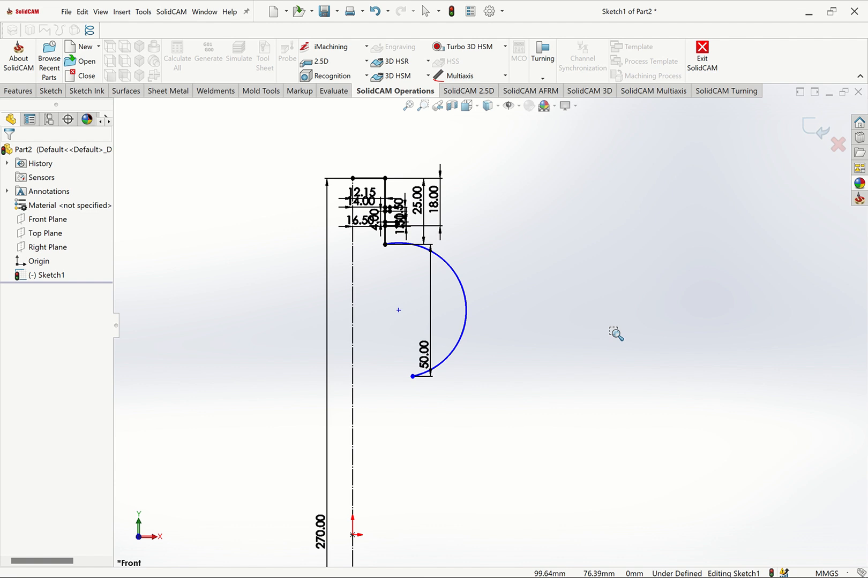
{"action": "key", "text": "Escape"}
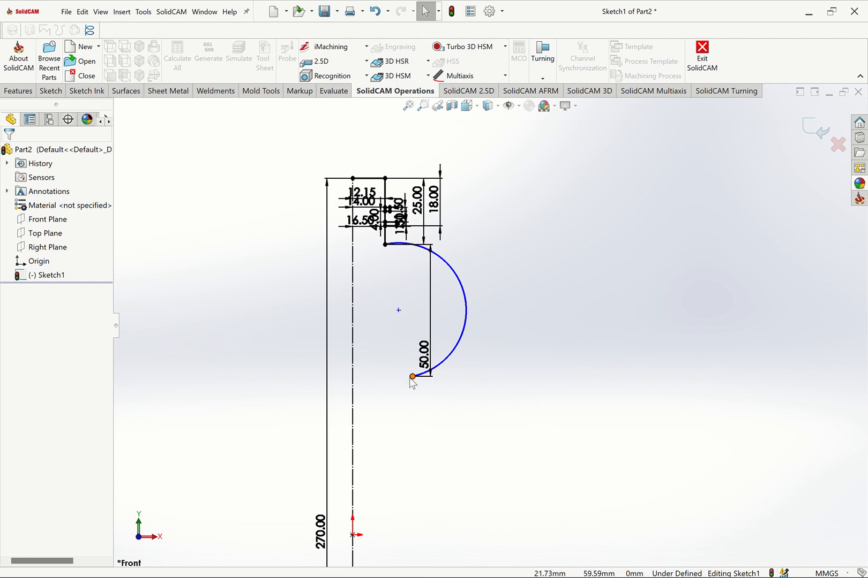
{"action": "left_click", "coordinate": [47, 95]}
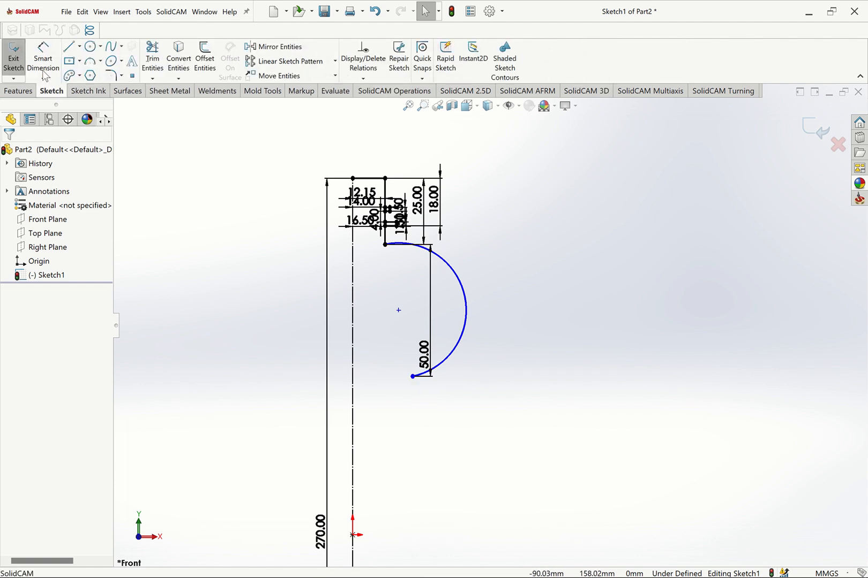
{"action": "left_click", "coordinate": [353, 379]}
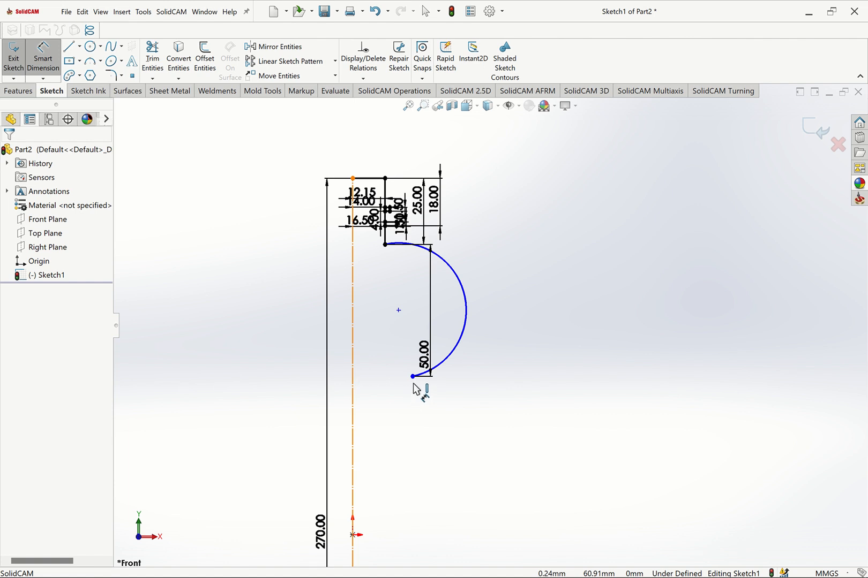
{"action": "left_click", "coordinate": [412, 376]}
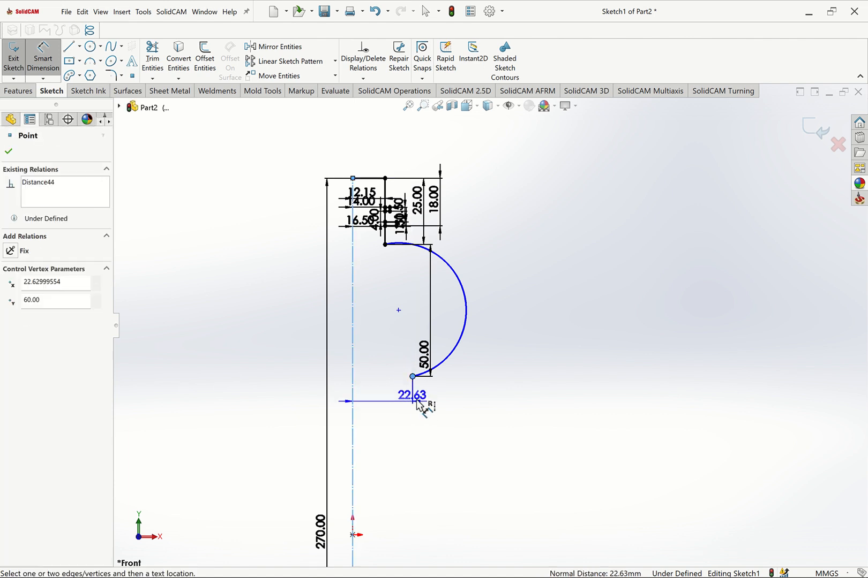
{"action": "left_click", "coordinate": [417, 401]}
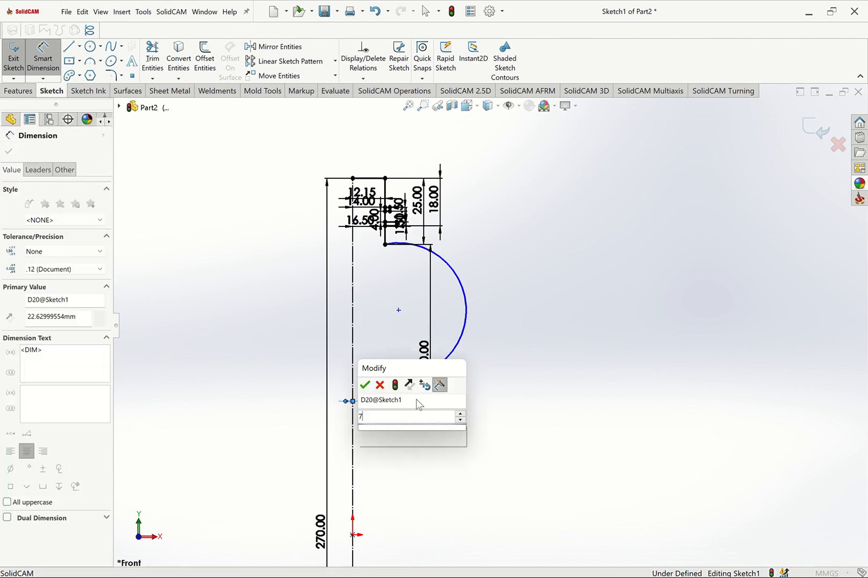
{"action": "key", "text": "Return"}
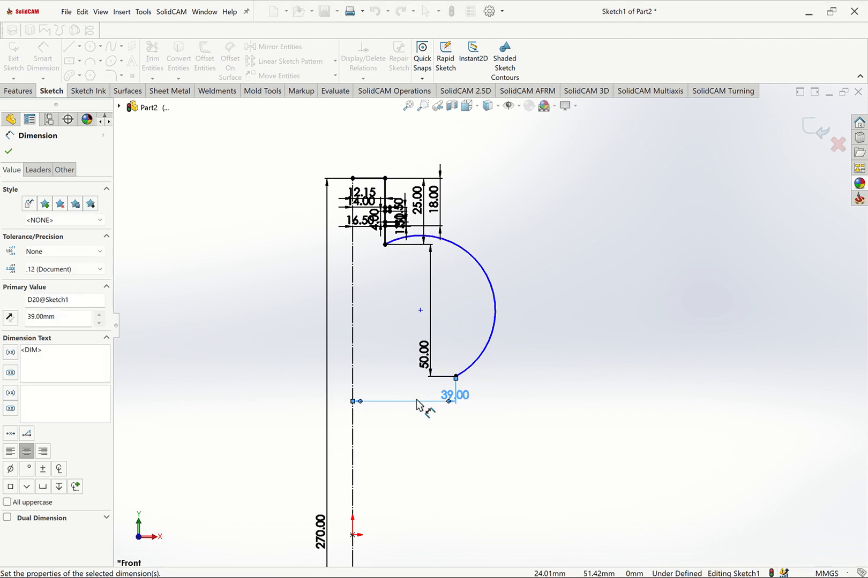
{"action": "key", "text": "Escape"}
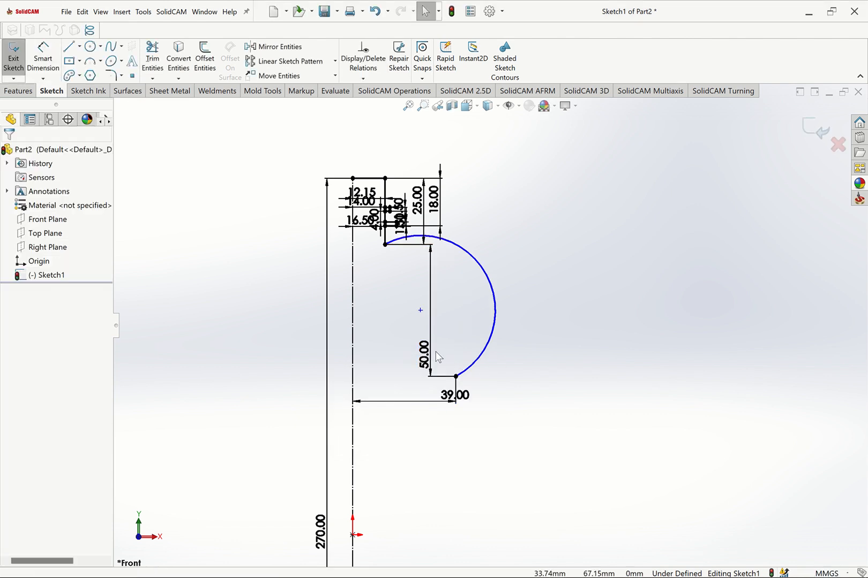
- Delete the 50 mm and 39 mm dimensions of the shoulder arc, and move its lower endpoint up and inward to flatten the curve
{"action": "left_click", "coordinate": [432, 348]}
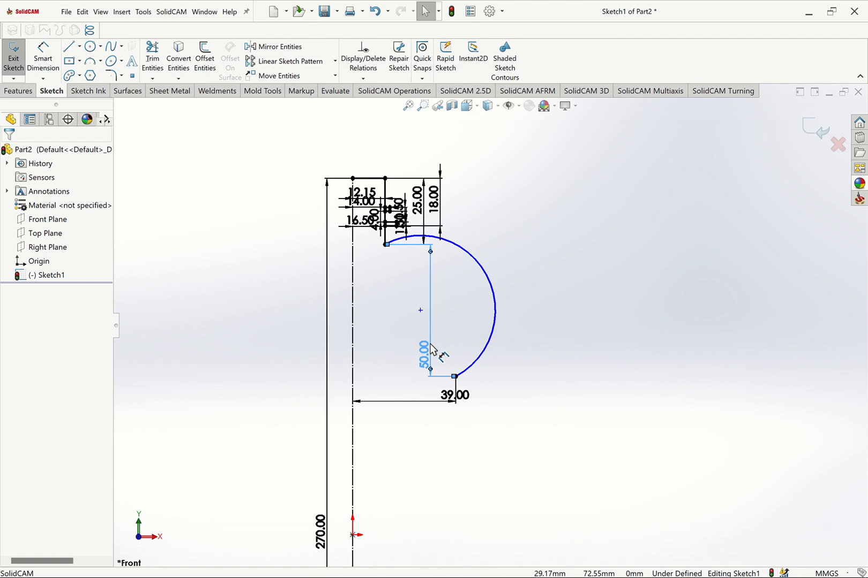
{"action": "key", "text": "Delete"}
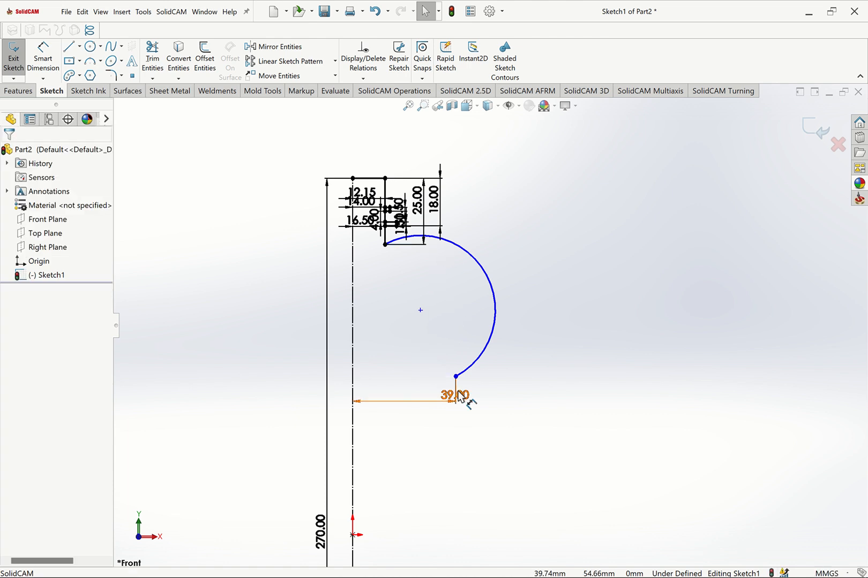
{"action": "left_click", "coordinate": [459, 398]}
{"action": "key", "text": "Delete"}
{"action": "left_click_drag", "start_coordinate": [539, 279], "coordinate": [438, 307]}
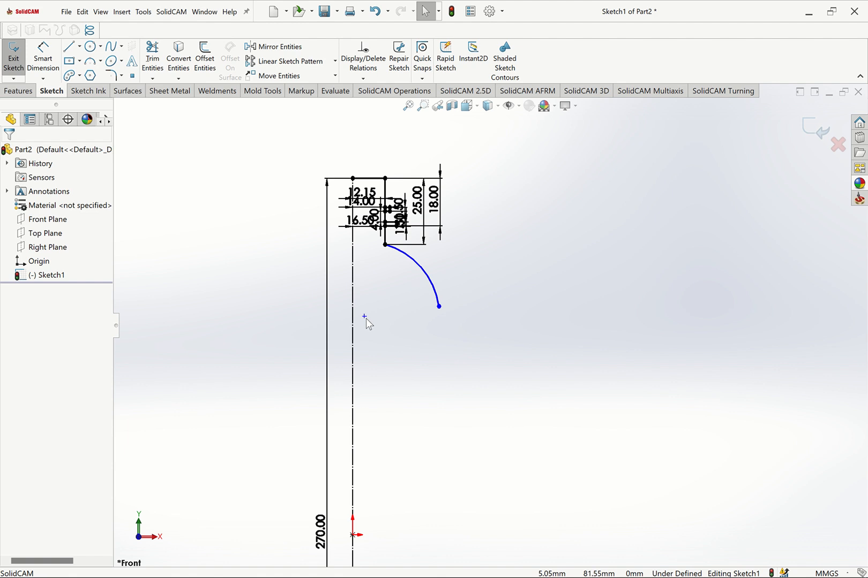
- Make the shoulder arc's centre point coincident with the vertical centreline
{"action": "left_click", "coordinate": [353, 330]}
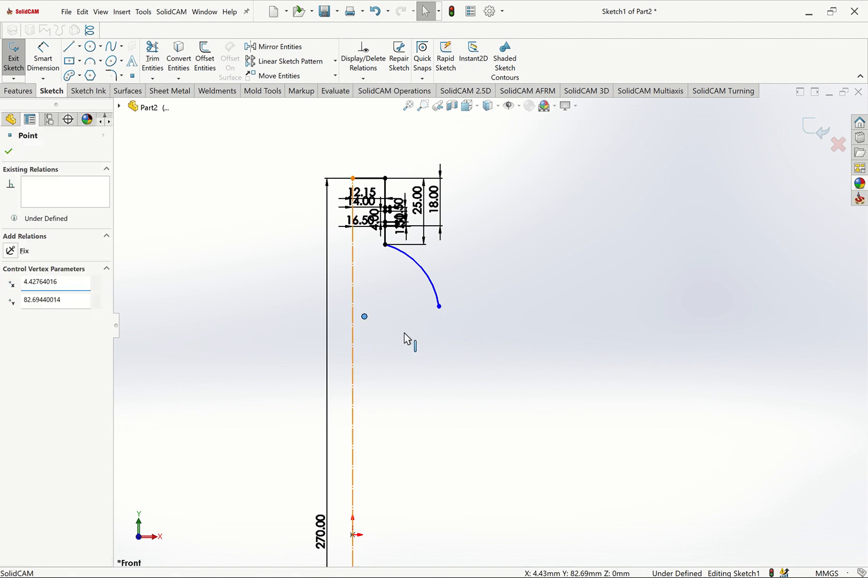
{"action": "left_click", "coordinate": [364, 316], "text": "ctrl"}
{"action": "left_click", "coordinate": [388, 307]}
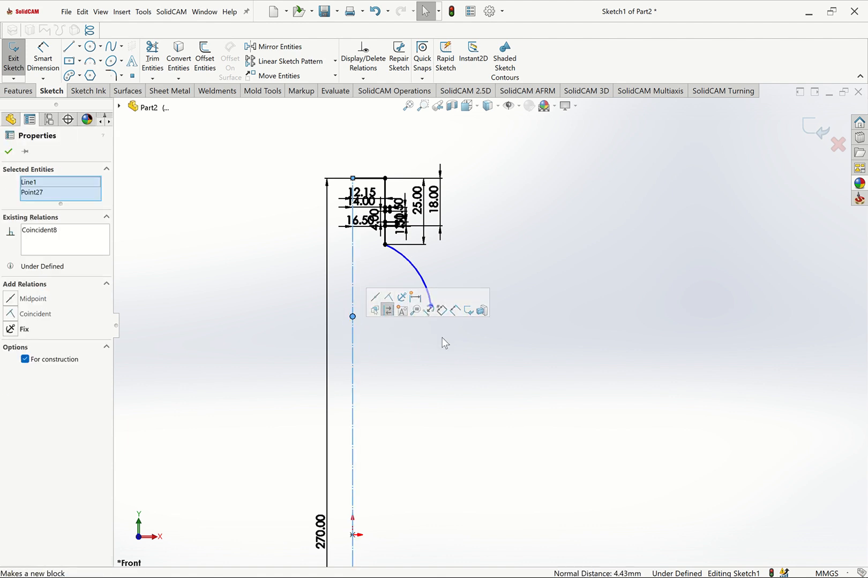
{"action": "left_click", "coordinate": [462, 363]}
- Draw a three-point arc bulging outward from the upper end of the 68 mm vertical line, with a radius of about 18 mm
{"action": "left_click", "coordinate": [48, 59]}
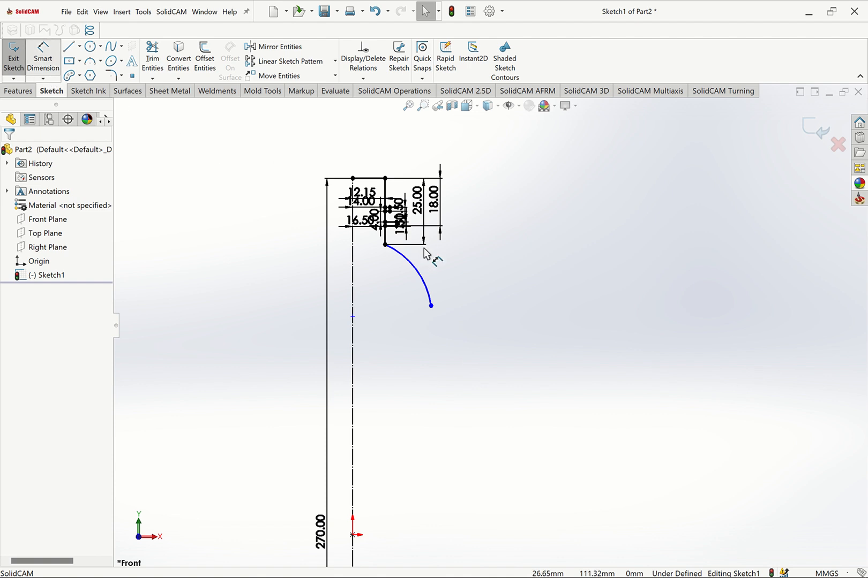
{"action": "left_click", "coordinate": [408, 106]}
{"action": "left_click", "coordinate": [422, 105]}
{"action": "left_click_drag", "start_coordinate": [411, 257], "coordinate": [601, 422]}
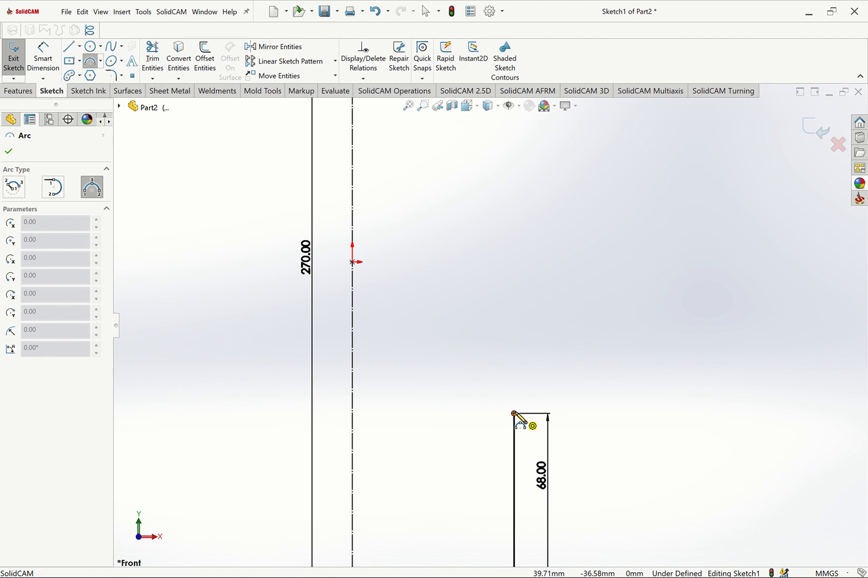
{"action": "left_click", "coordinate": [514, 413]}
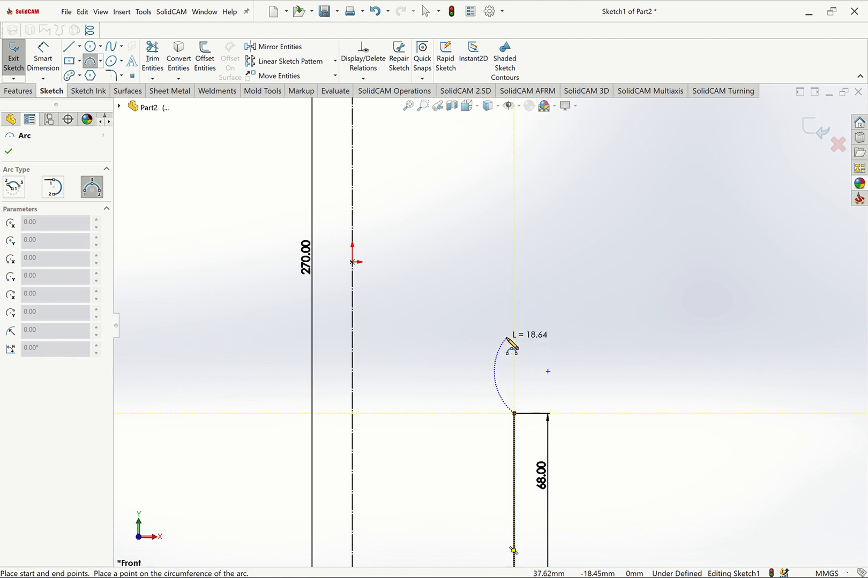
{"action": "left_click", "coordinate": [507, 338]}
{"action": "left_click", "coordinate": [520, 387]}
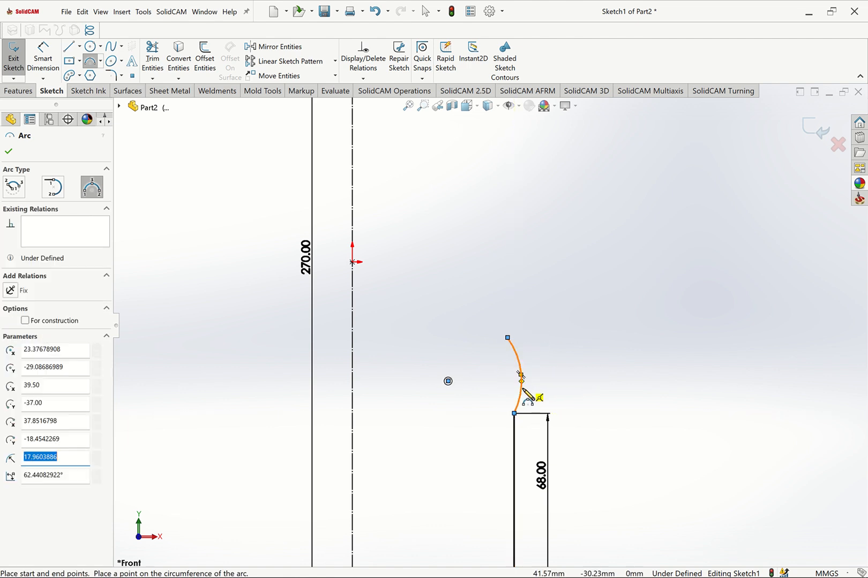
{"action": "key", "text": "Escape"}
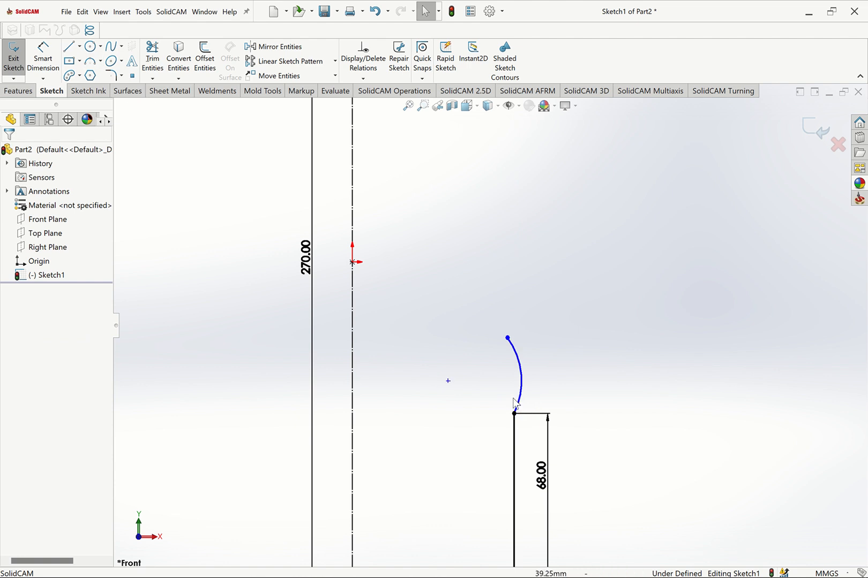
- Make the small lower arc tangent to the 68 mm vertical line
{"action": "left_click", "coordinate": [522, 400]}
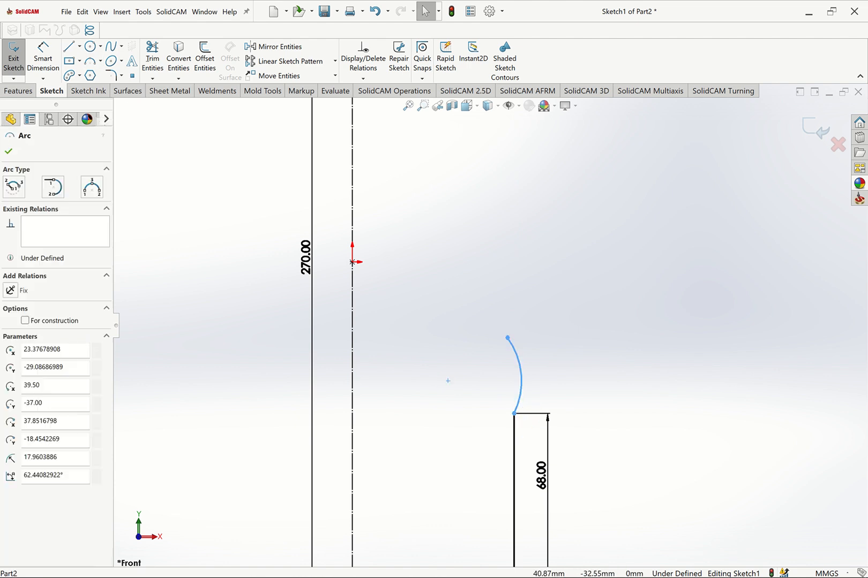
{"action": "left_click", "coordinate": [514, 429]}
{"action": "left_click", "coordinate": [520, 397], "text": "ctrl"}
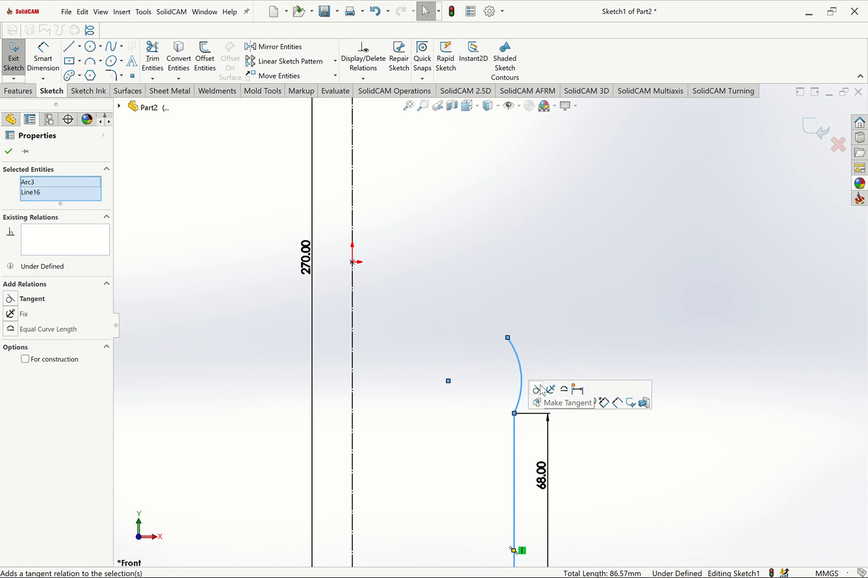
{"action": "left_click", "coordinate": [537, 389]}
{"action": "left_click", "coordinate": [558, 329]}
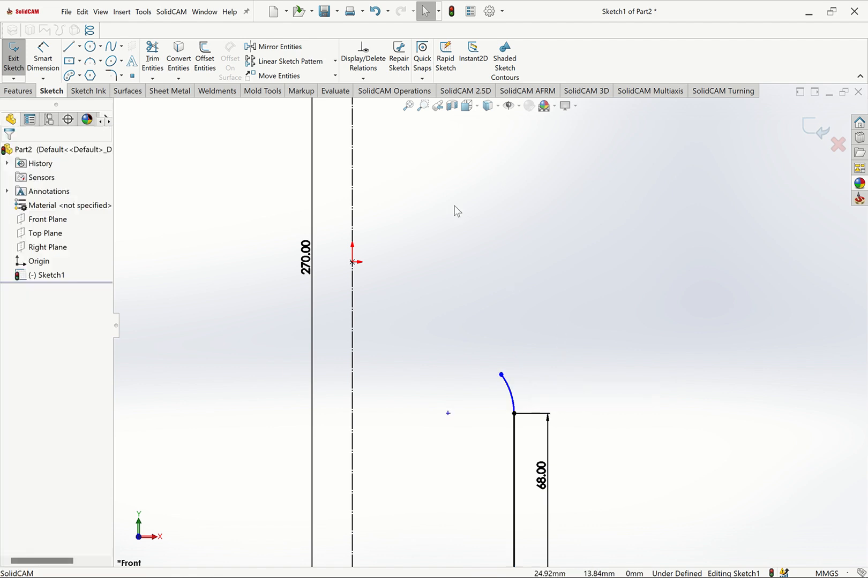
- Draw an inward-curving three-point arc joining the small lower arc to the shoulder arc's lower endpoint, with a radius of about 317 mm
{"action": "scroll", "coordinate": [454, 207], "scroll_direction": "up", "scroll_amount": 1}
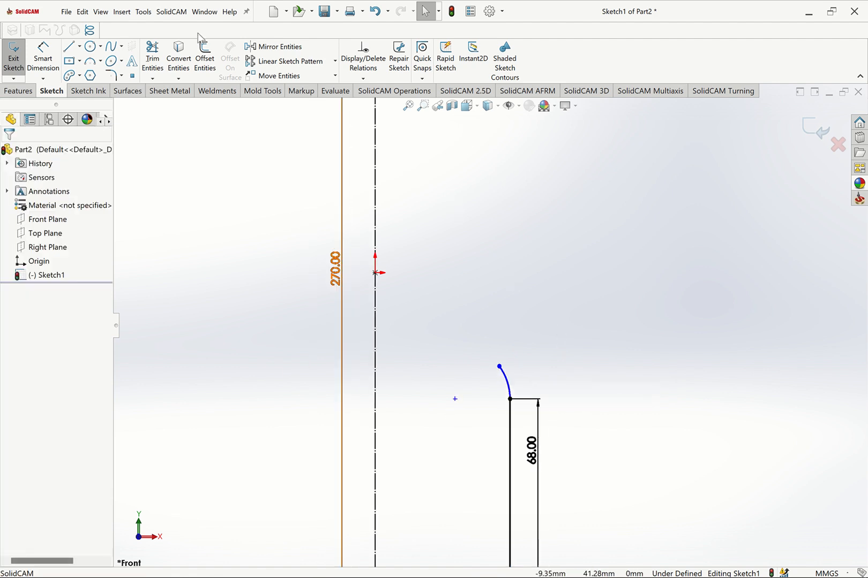
{"action": "left_click", "coordinate": [90, 62]}
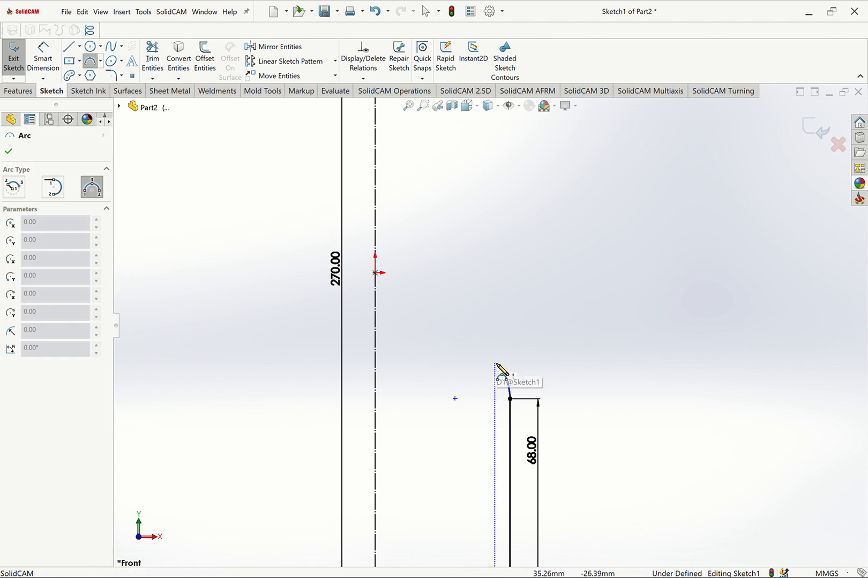
{"action": "scroll", "coordinate": [507, 294], "scroll_direction": "up", "scroll_amount": 4}
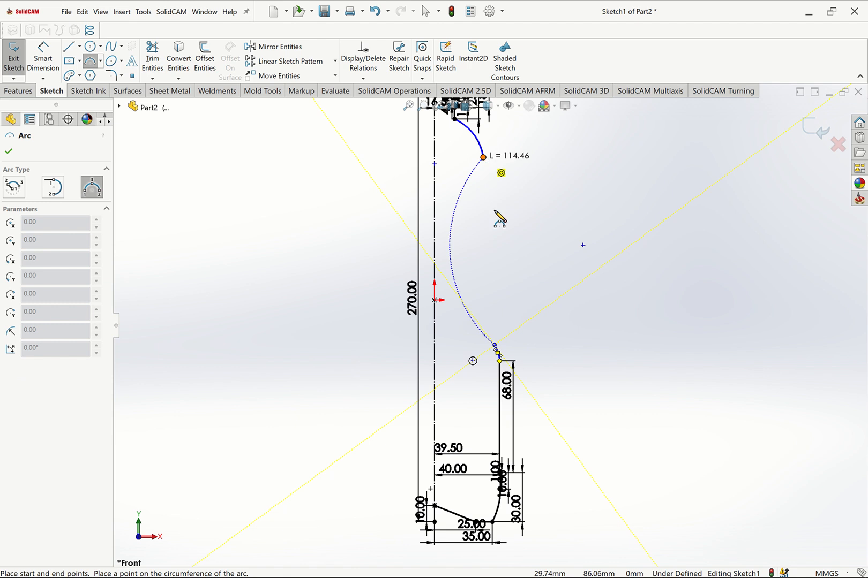
{"action": "left_click", "coordinate": [483, 157]}
{"action": "left_click", "coordinate": [480, 240]}
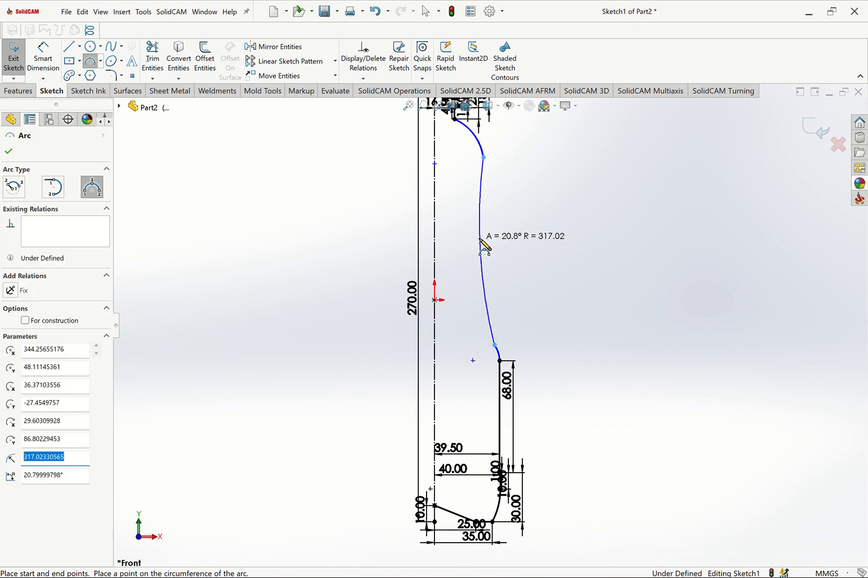
{"action": "key", "text": "Escape"}
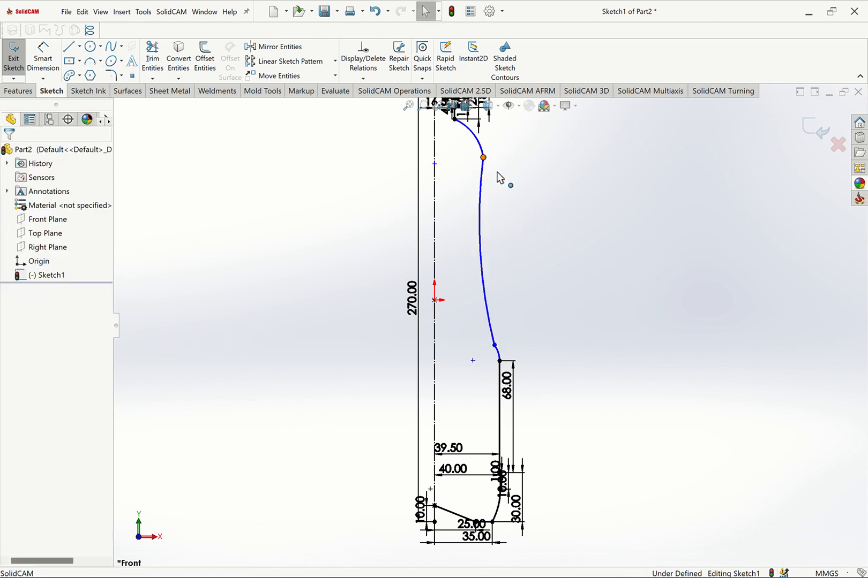
- Move the shoulder arc's lower endpoint to about 42 mm from the centreline, and the junction of the two lower arcs to about 35 mm
{"action": "left_click_drag", "start_coordinate": [483, 157], "coordinate": [504, 187]}
{"action": "left_click", "coordinate": [526, 242]}
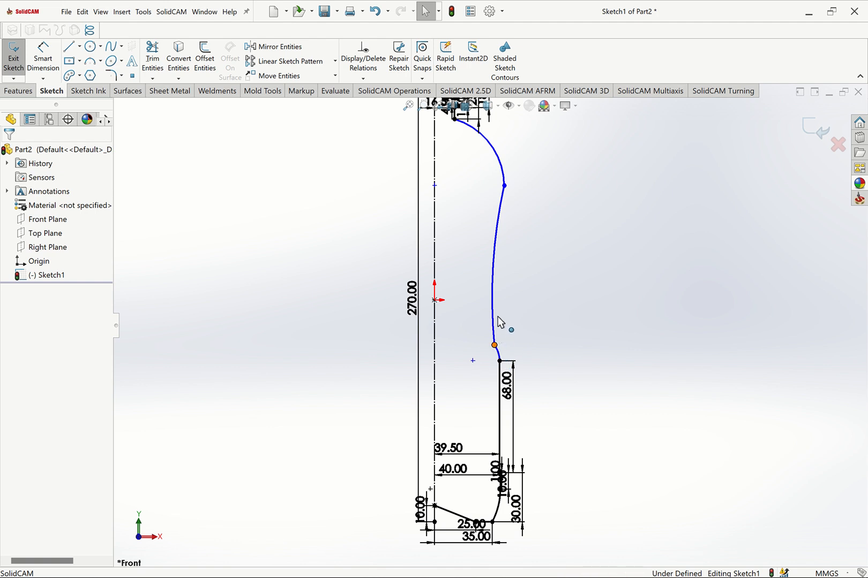
{"action": "left_click_drag", "start_coordinate": [494, 345], "coordinate": [492, 322]}
{"action": "left_click", "coordinate": [541, 360]}
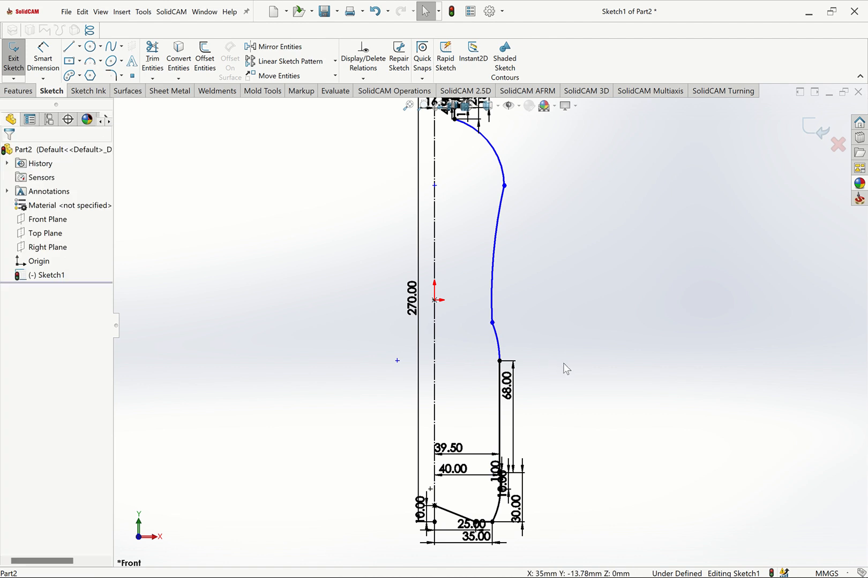
- Delete the small arc above the 68 mm line and the long arc below the shoulder
{"action": "left_click", "coordinate": [494, 333]}
{"action": "key", "text": "Delete"}
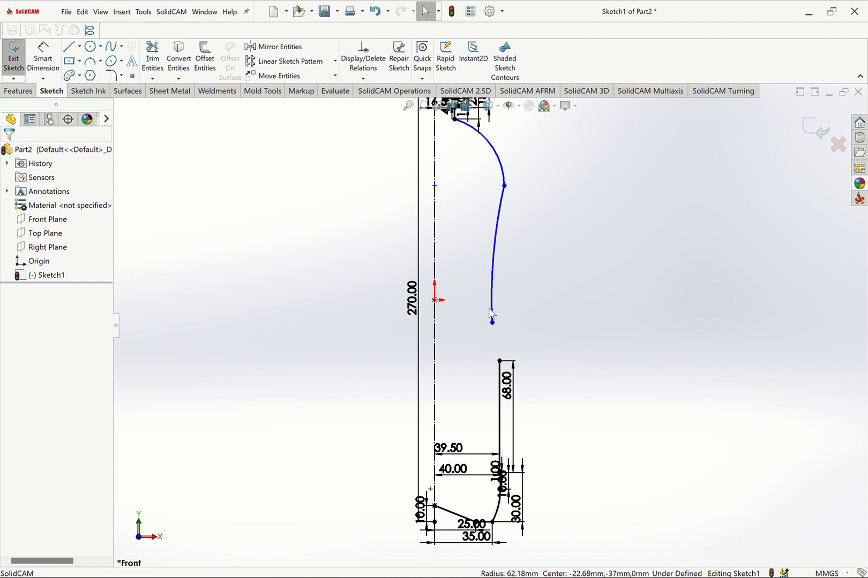
{"action": "left_click", "coordinate": [493, 315]}
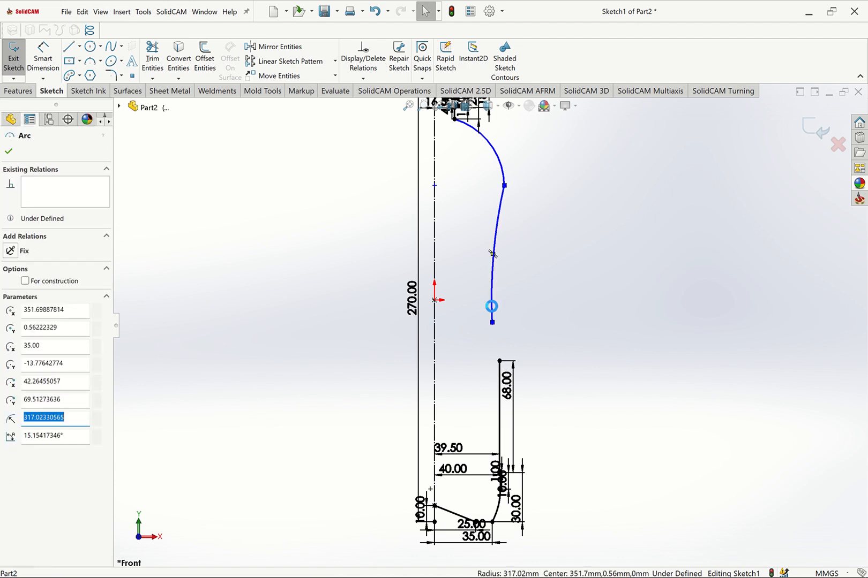
{"action": "key", "text": "Delete"}
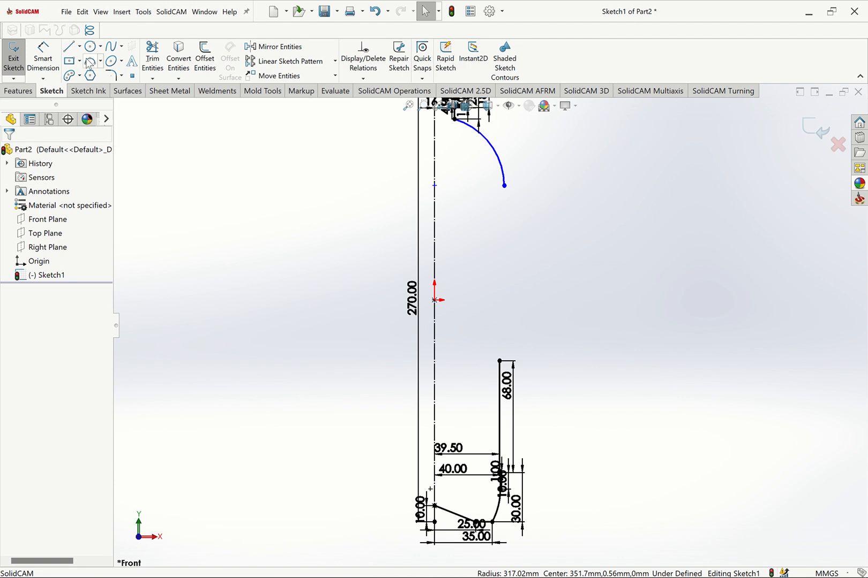
- Draw an inward-curving three-point arc from the shoulder arc's lower endpoint to the top of the 68 mm line, with a radius of about 290 mm
{"action": "left_click", "coordinate": [90, 61]}
{"action": "left_click", "coordinate": [504, 186]}
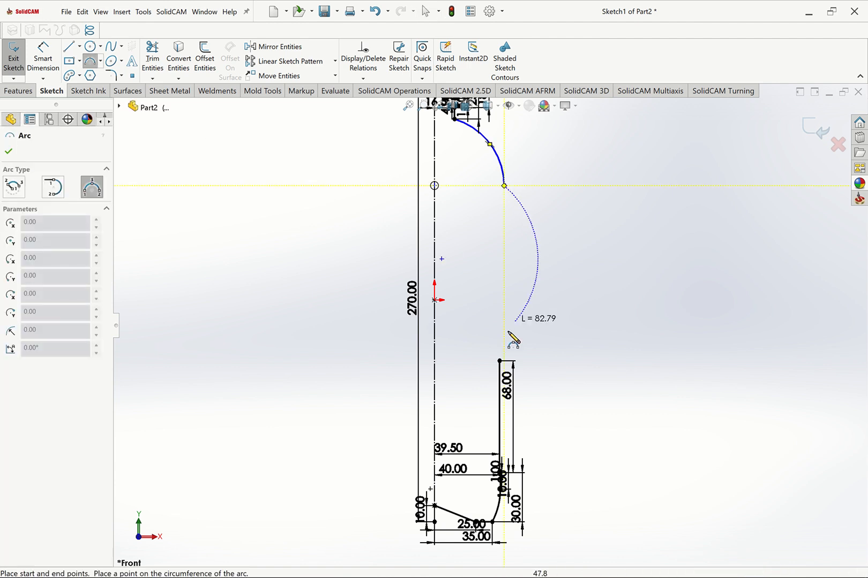
{"action": "left_click", "coordinate": [500, 359]}
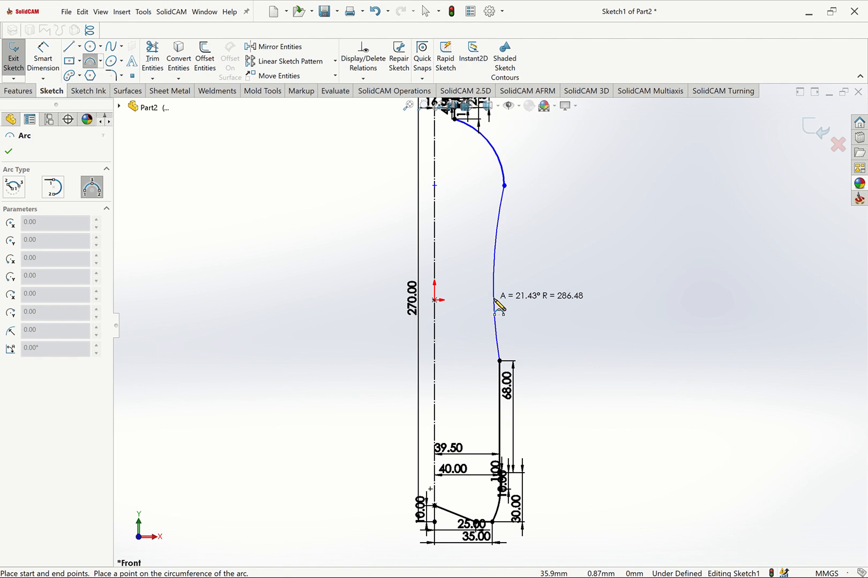
{"action": "left_click", "coordinate": [496, 298]}
{"action": "key", "text": "Escape"}
{"action": "key", "text": "Escape"}
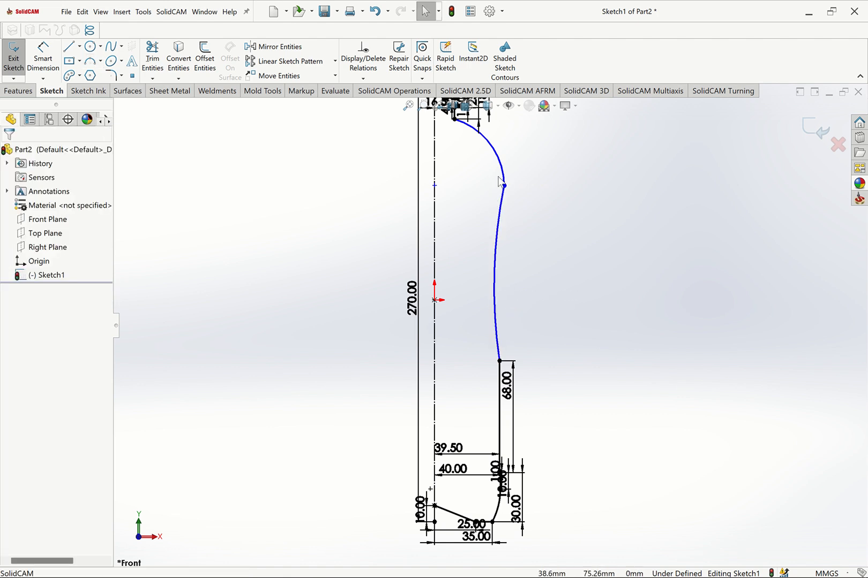
- Make the shoulder arc tangent to the long arc below it
{"action": "left_click", "coordinate": [502, 179]}
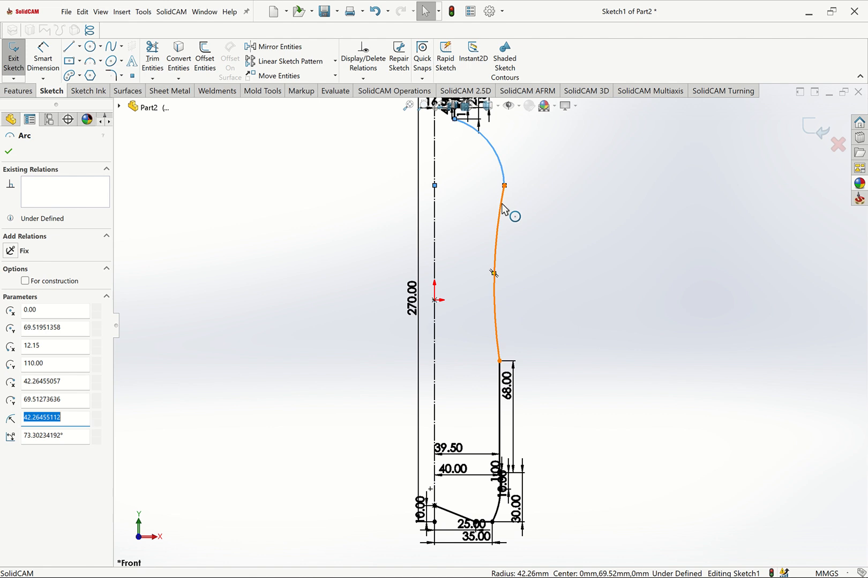
{"action": "left_click", "coordinate": [502, 204], "text": "ctrl"}
{"action": "left_click", "coordinate": [535, 172]}
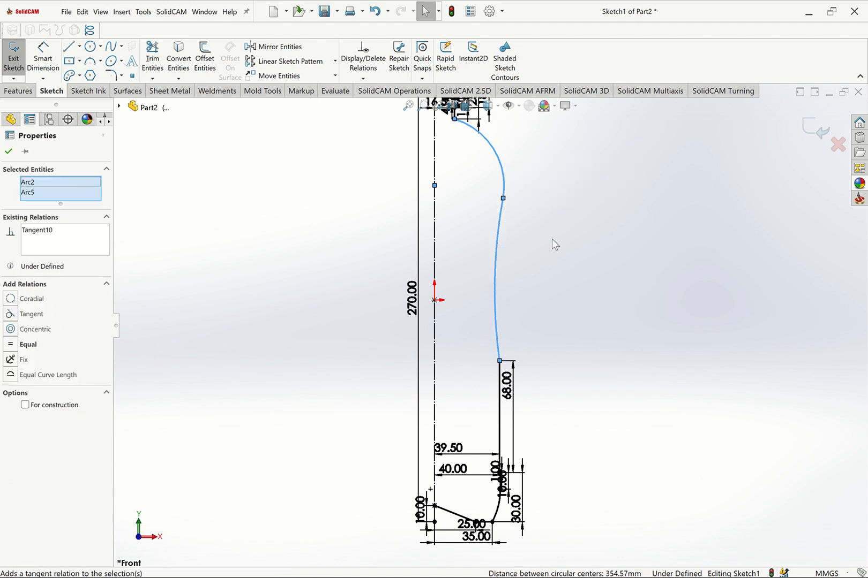
{"action": "key", "text": "Escape"}
{"action": "left_click", "coordinate": [43, 60]}
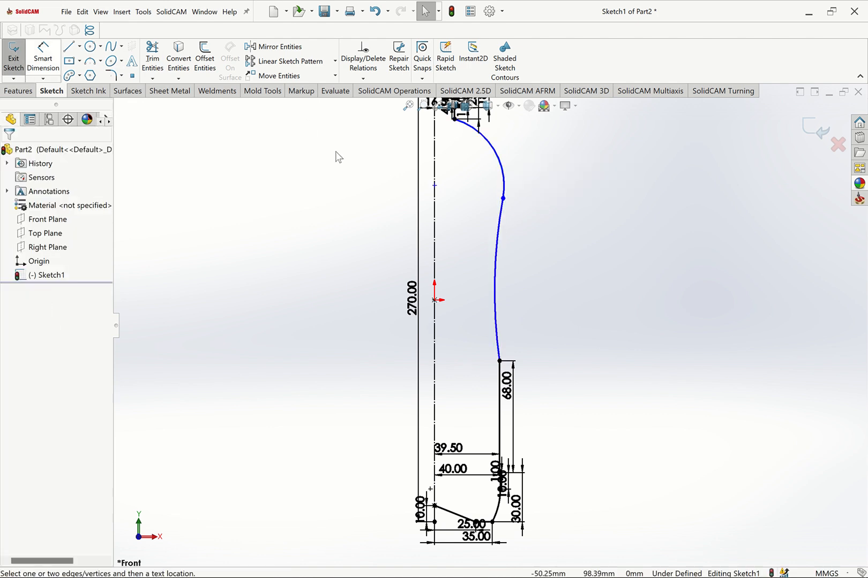
{"action": "key", "text": "Escape"}
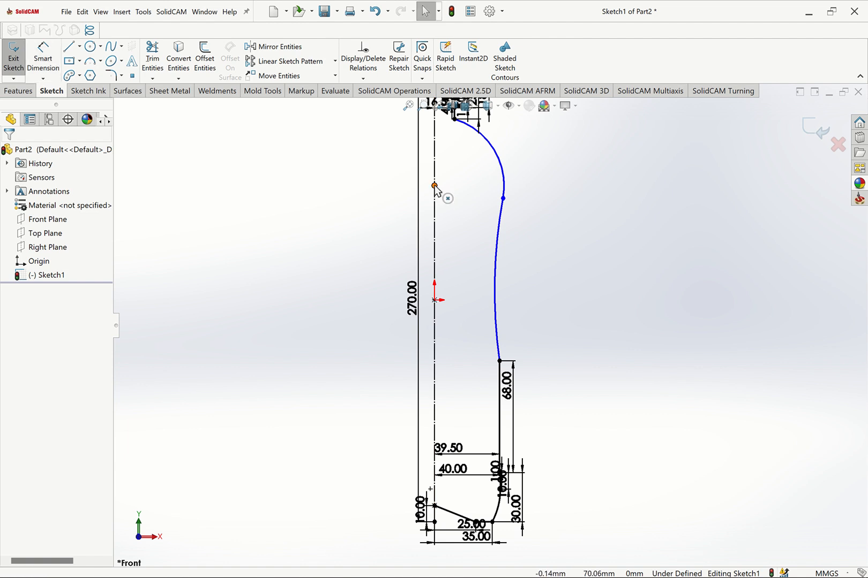
- Try to add a horizontal relation between the shoulder arc's centre and its lower endpoint
{"action": "left_click", "coordinate": [503, 200], "text": "ctrl"}
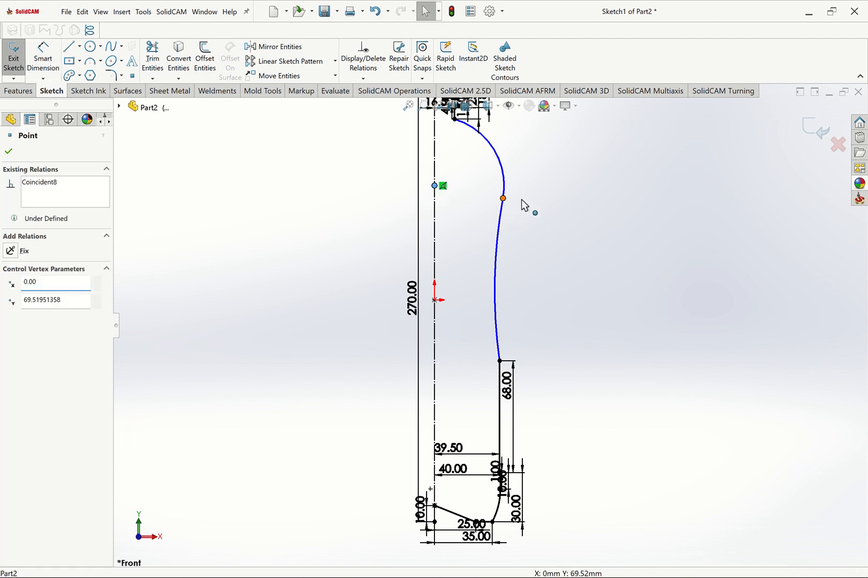
{"action": "left_click", "coordinate": [527, 167]}
{"action": "left_click", "coordinate": [537, 228]}
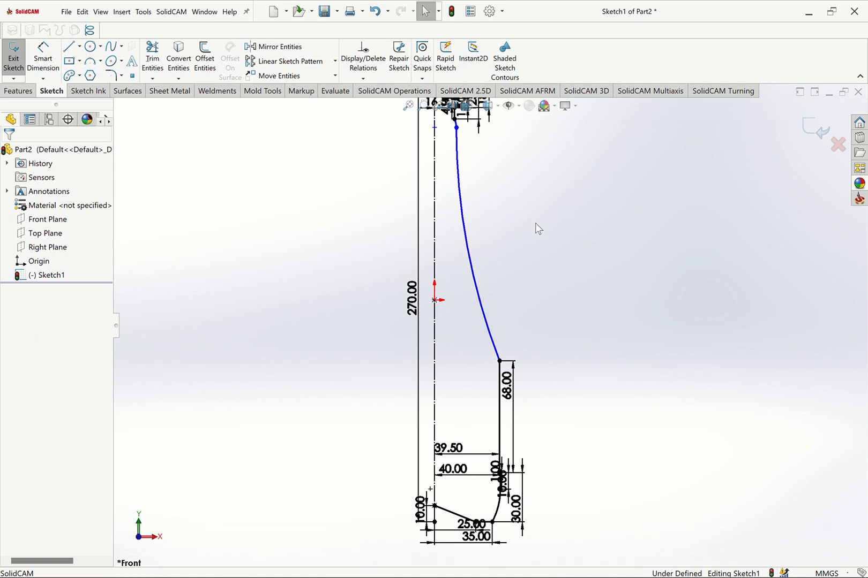
{"action": "key", "text": "ctrl+z"}
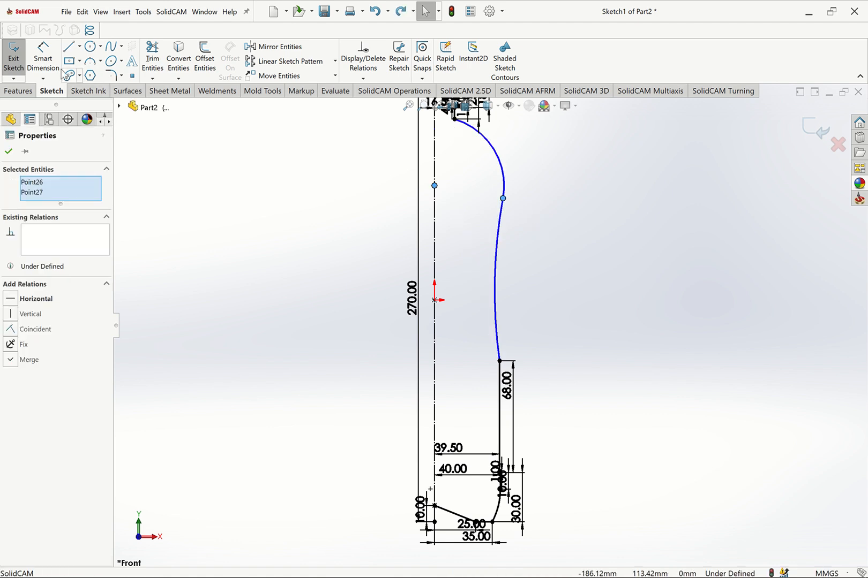
- Dimension the vertical distance between the shoulder arc's two endpoints as 50 mm
{"action": "left_click", "coordinate": [58, 69]}
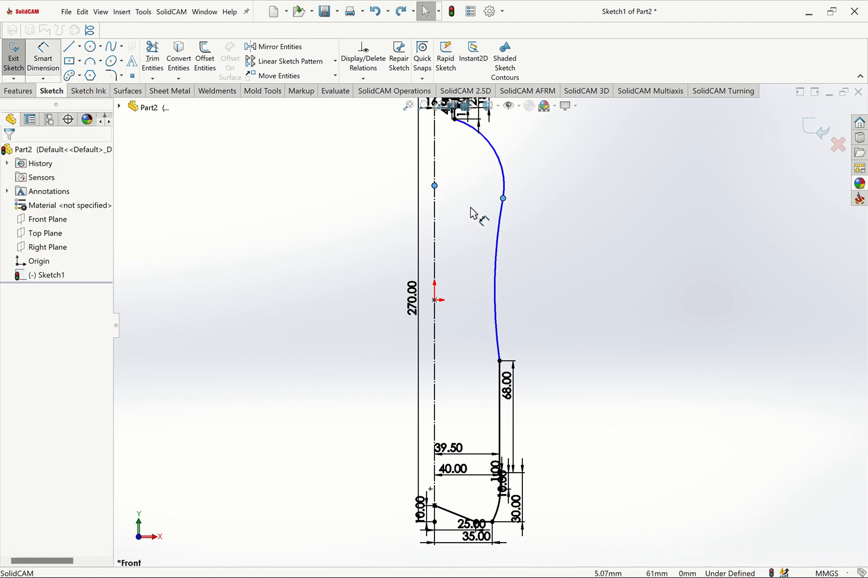
{"action": "left_click", "coordinate": [503, 199]}
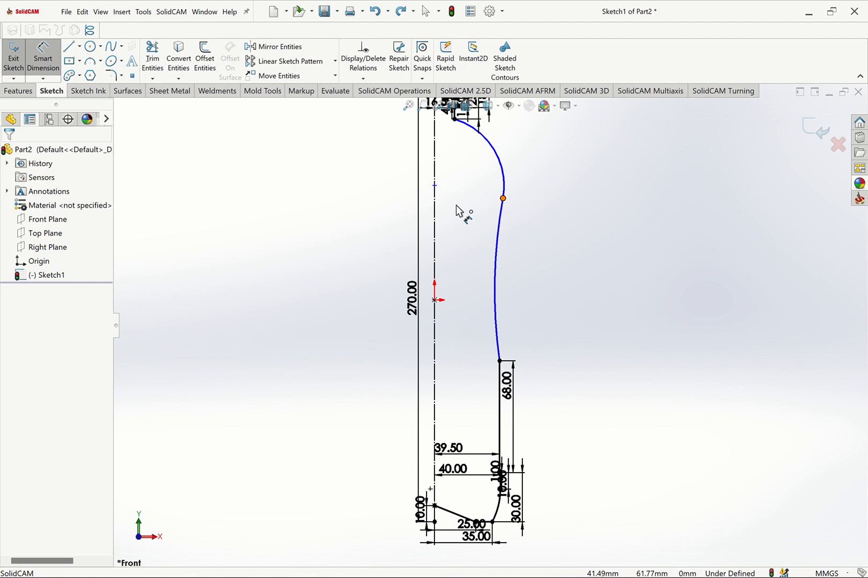
{"action": "left_click", "coordinate": [455, 118]}
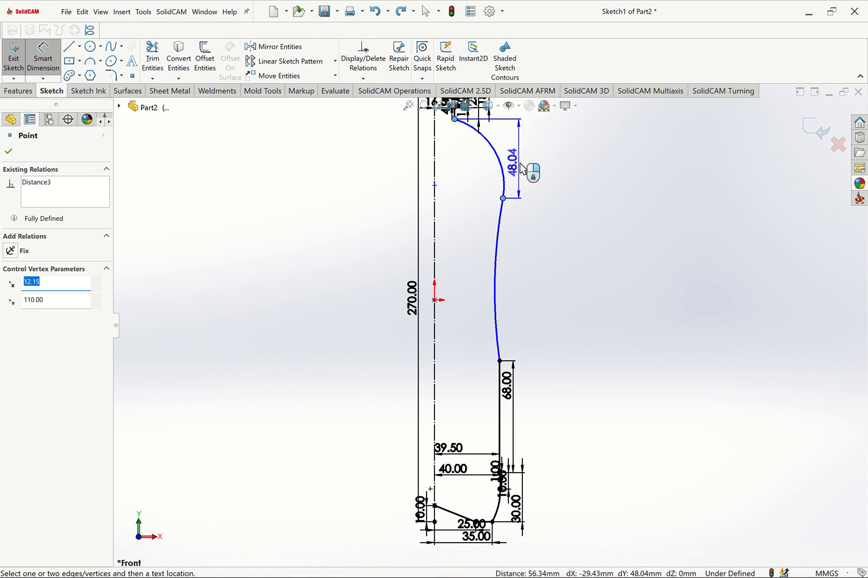
{"action": "left_click", "coordinate": [519, 162]}
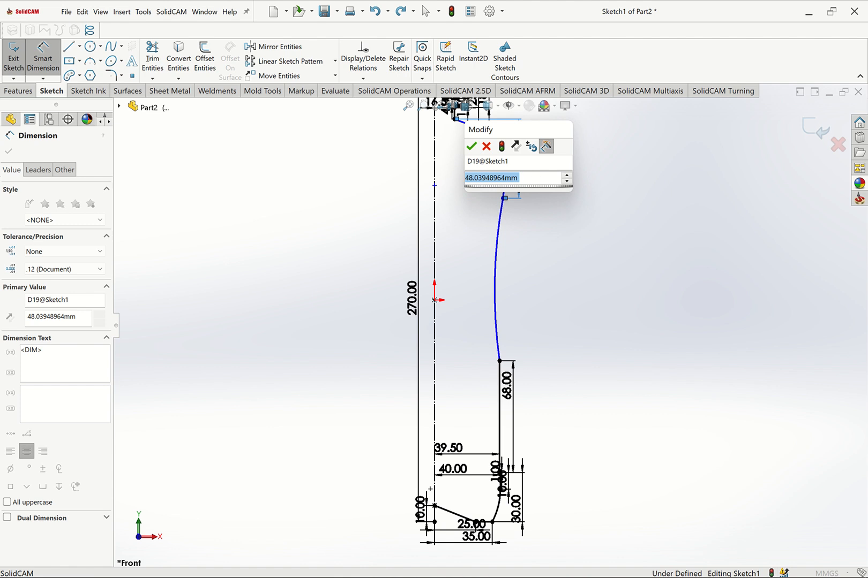
{"action": "type", "text": "50"}
{"action": "key", "text": "Escape"}
{"action": "key", "text": "Escape"}
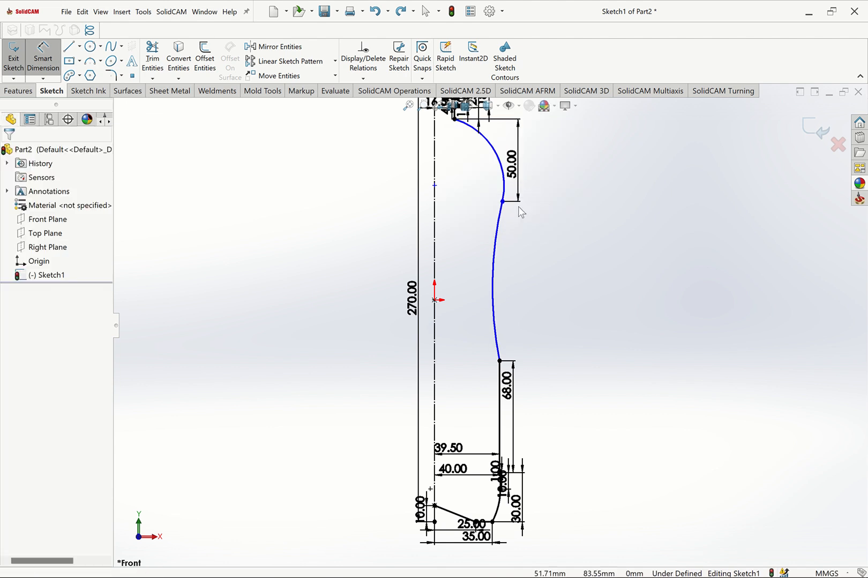
{"action": "key", "text": "Escape"}
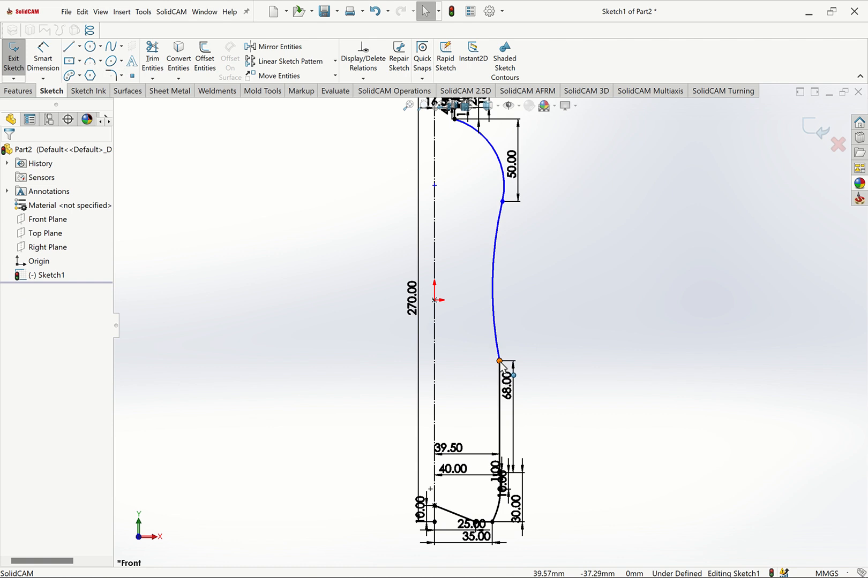
- Add a vertical relation between the upper and lower endpoints of the long inward-curving arc
{"action": "left_click", "coordinate": [503, 196]}
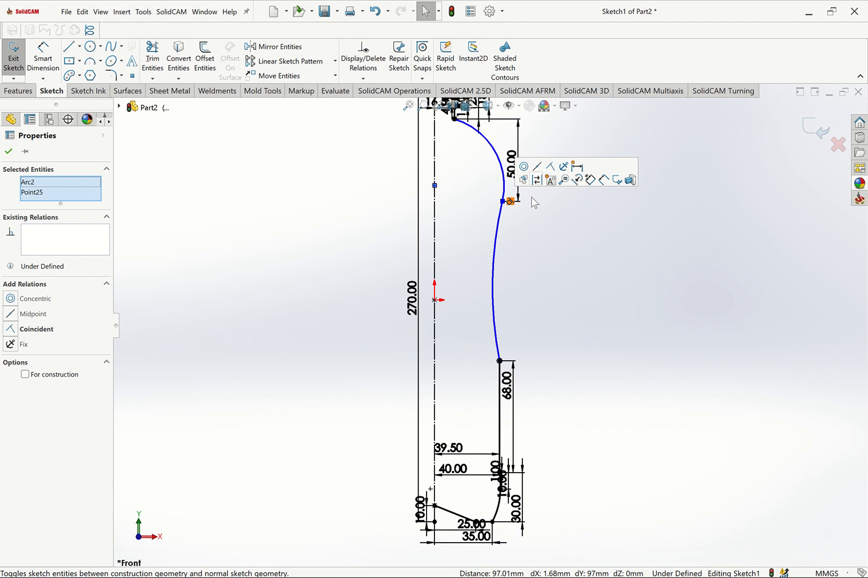
{"action": "left_click", "coordinate": [518, 219]}
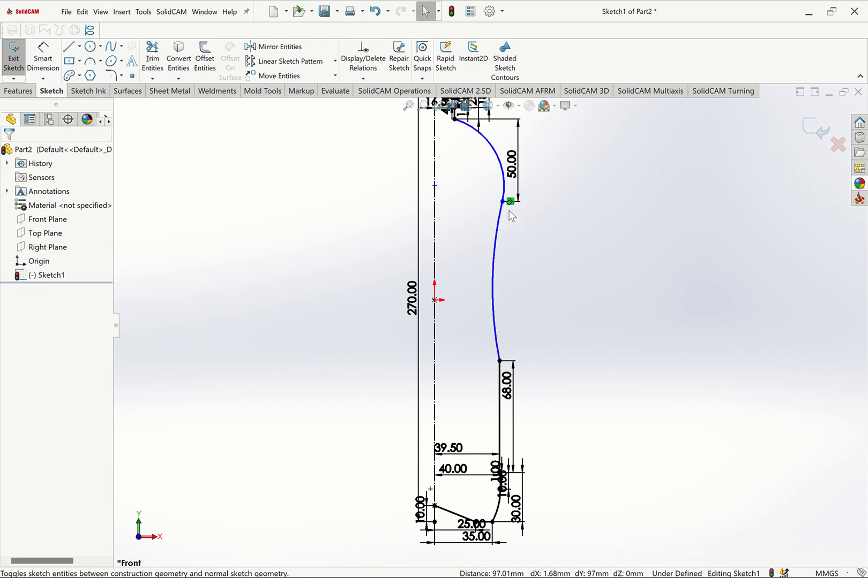
{"action": "left_click", "coordinate": [501, 202]}
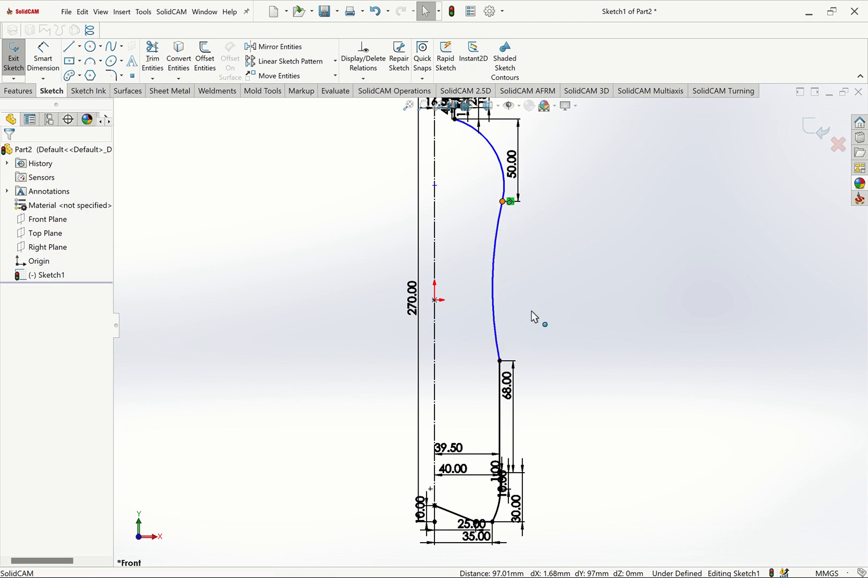
{"action": "left_click", "coordinate": [499, 361], "text": "ctrl"}
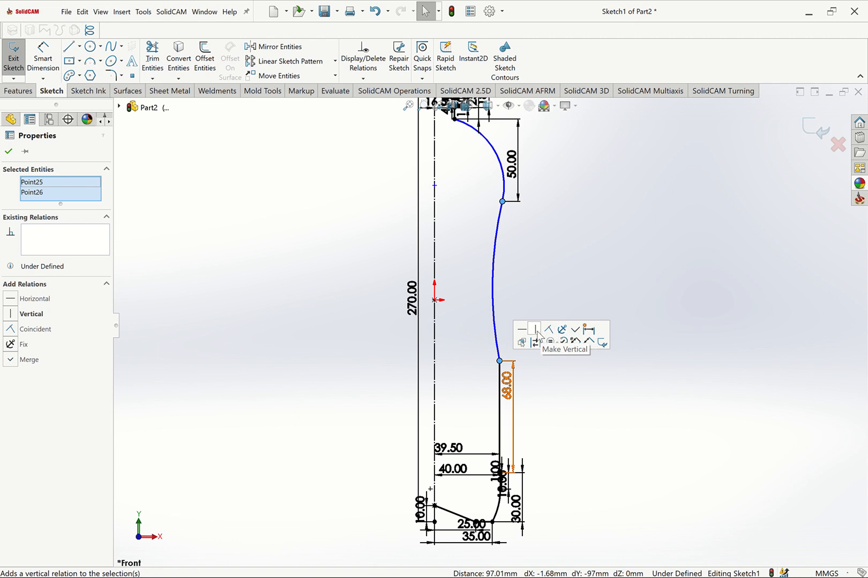
{"action": "left_click", "coordinate": [555, 340]}
{"action": "key", "text": "Escape"}
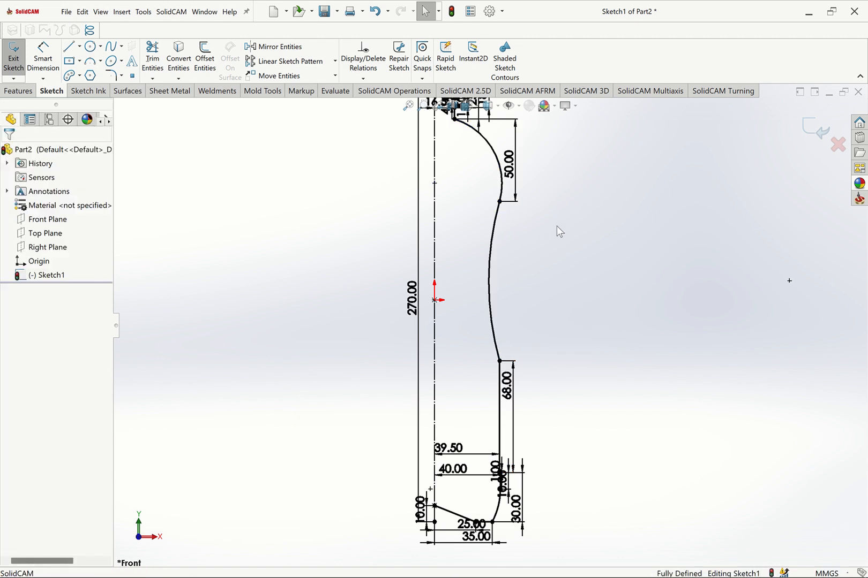
- Add a 5 mm sketch fillet at the corner between the vertical neck line and the shoulder arc
{"action": "left_click", "coordinate": [409, 105]}
{"action": "left_click", "coordinate": [423, 107]}
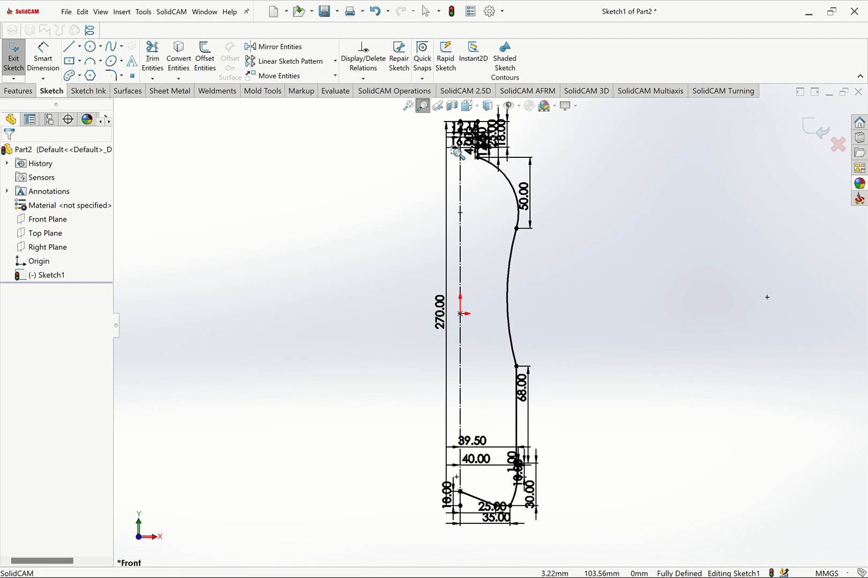
{"action": "scroll", "coordinate": [447, 144], "scroll_direction": "down", "scroll_amount": 1}
{"action": "left_click_drag", "start_coordinate": [416, 121], "coordinate": [595, 273]}
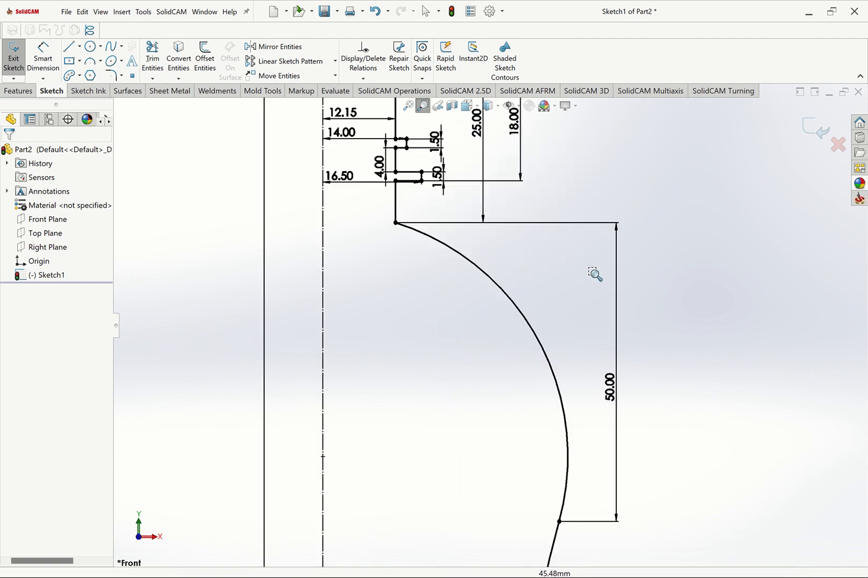
{"action": "key", "text": "Escape"}
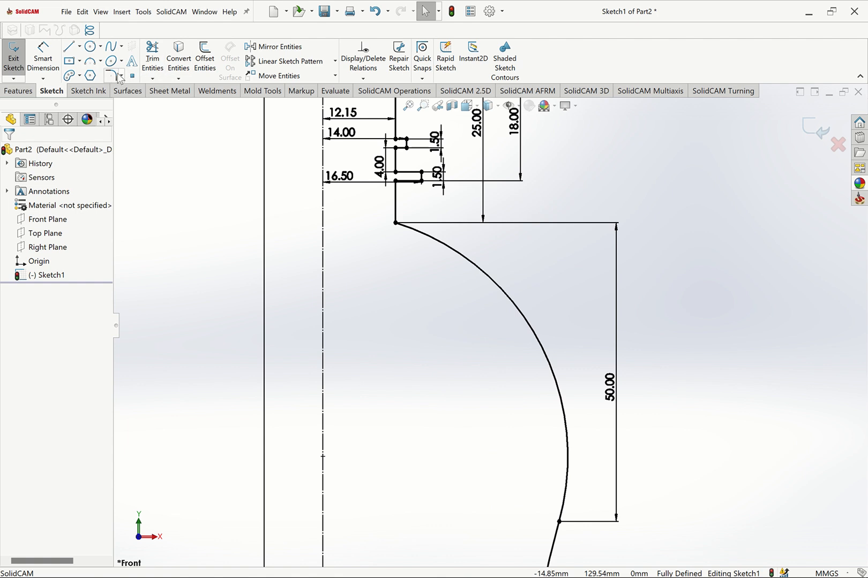
{"action": "left_click", "coordinate": [115, 81]}
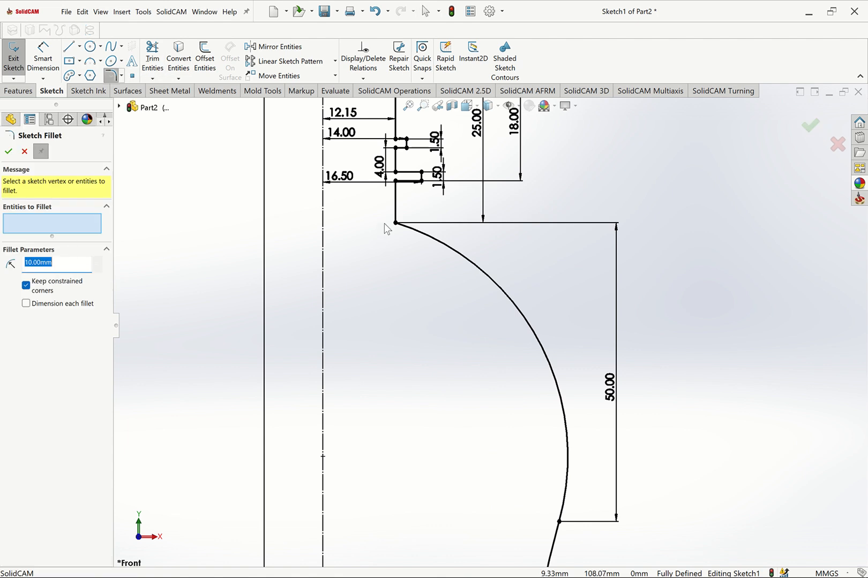
{"action": "left_click", "coordinate": [394, 212]}
{"action": "left_click", "coordinate": [411, 238]}
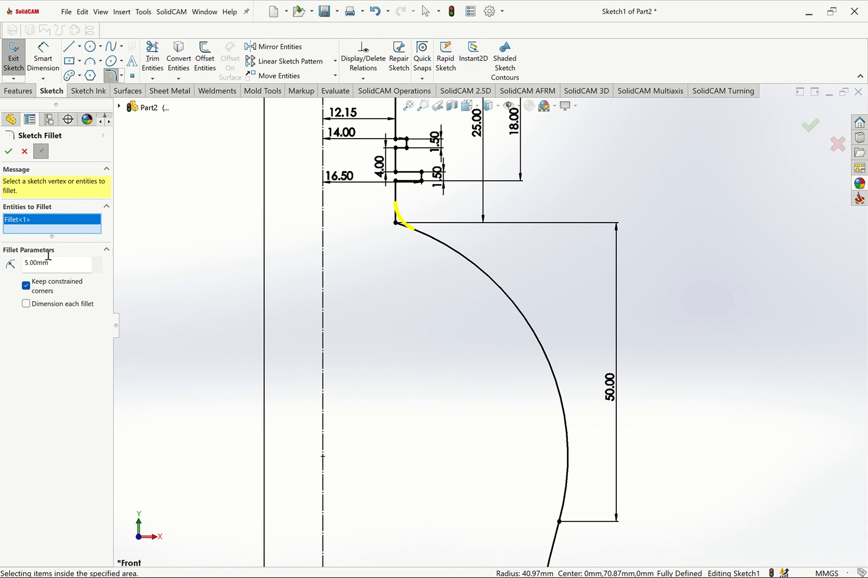
{"action": "left_click", "coordinate": [8, 152]}
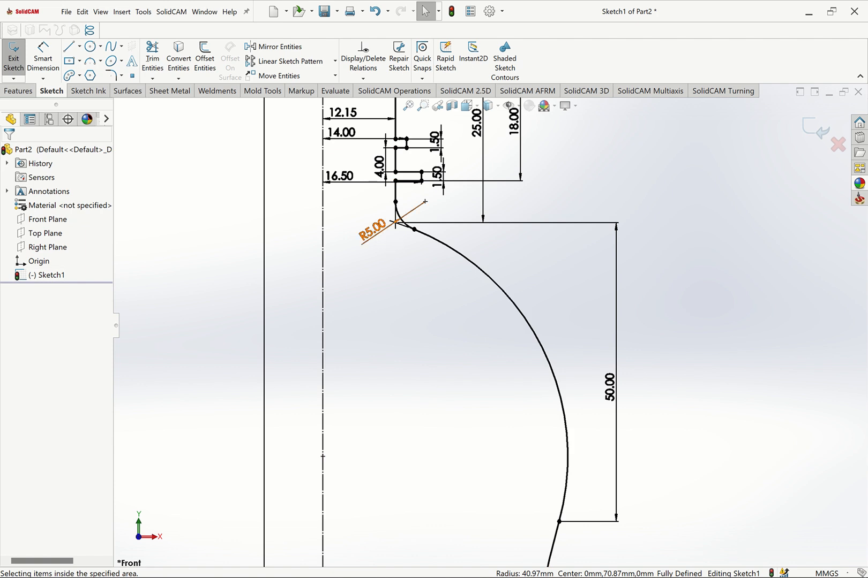
- Set the radius of the fillet between the neck and shoulder to 2 mm
{"action": "double_click", "coordinate": [375, 230]}
{"action": "type", "text": "5"}
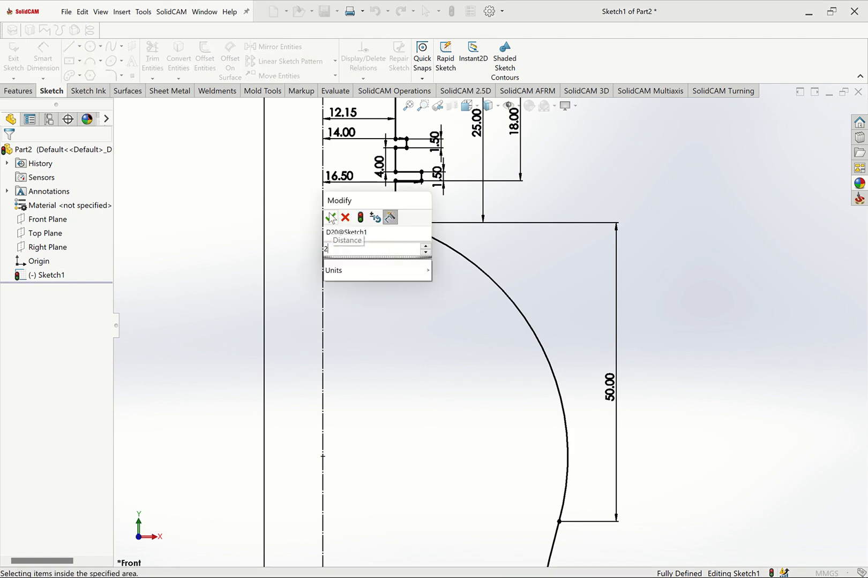
{"action": "left_click", "coordinate": [330, 217]}
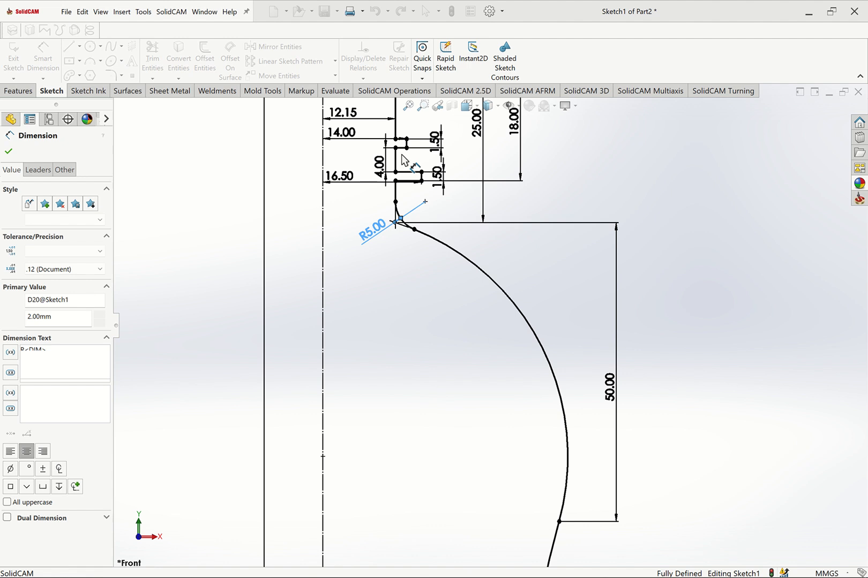
{"action": "left_click", "coordinate": [377, 110]}
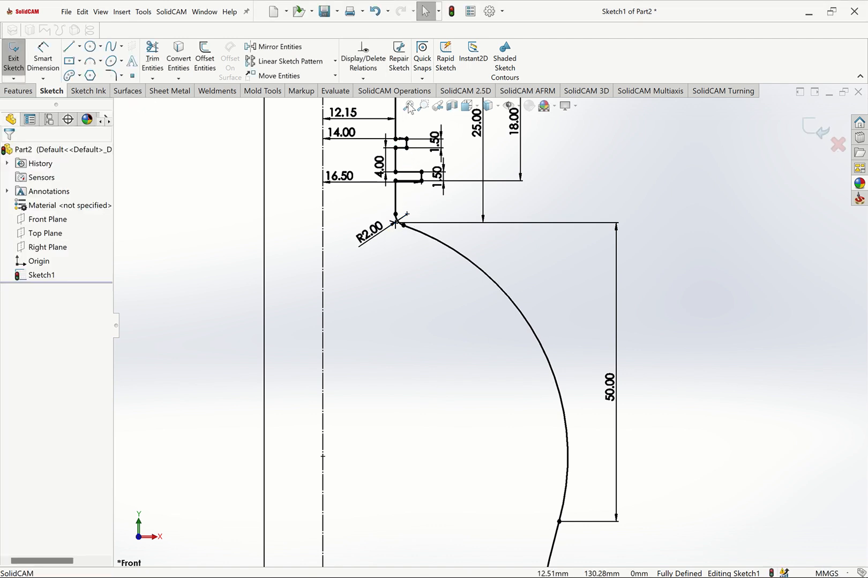
- Add 5 mm sketch fillets at both ends of the short horizontal base line, where it meets the lower arc and the sloped line
{"action": "key", "text": "f"}
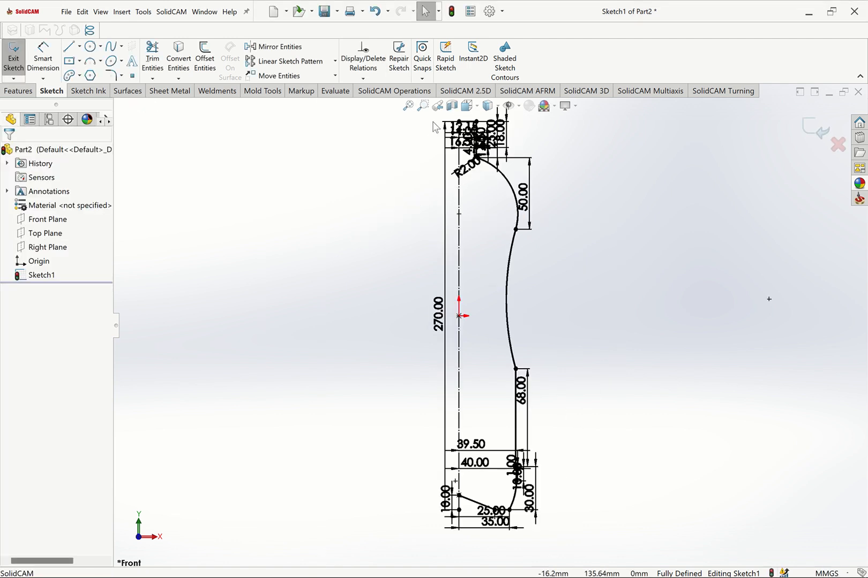
{"action": "left_click", "coordinate": [422, 106]}
{"action": "left_click_drag", "start_coordinate": [402, 456], "coordinate": [584, 576]}
{"action": "key", "text": "Escape"}
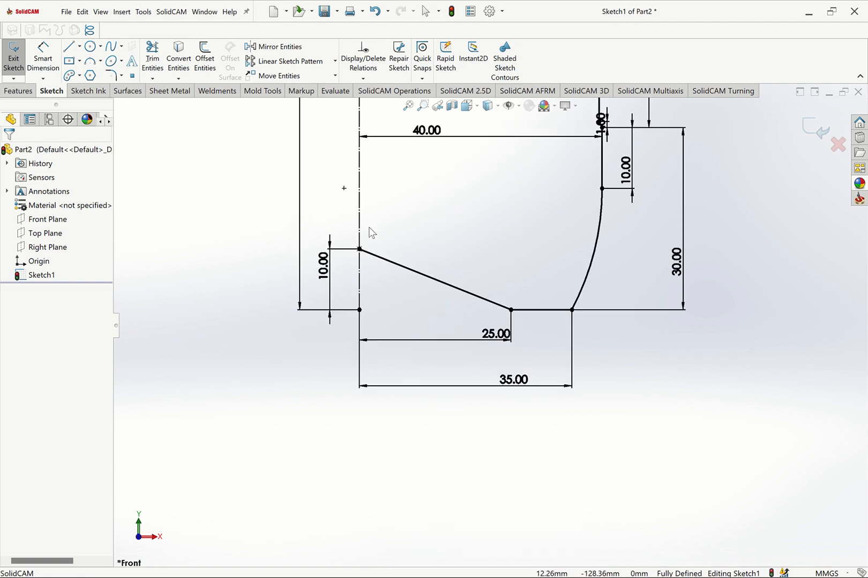
{"action": "left_click", "coordinate": [114, 76]}
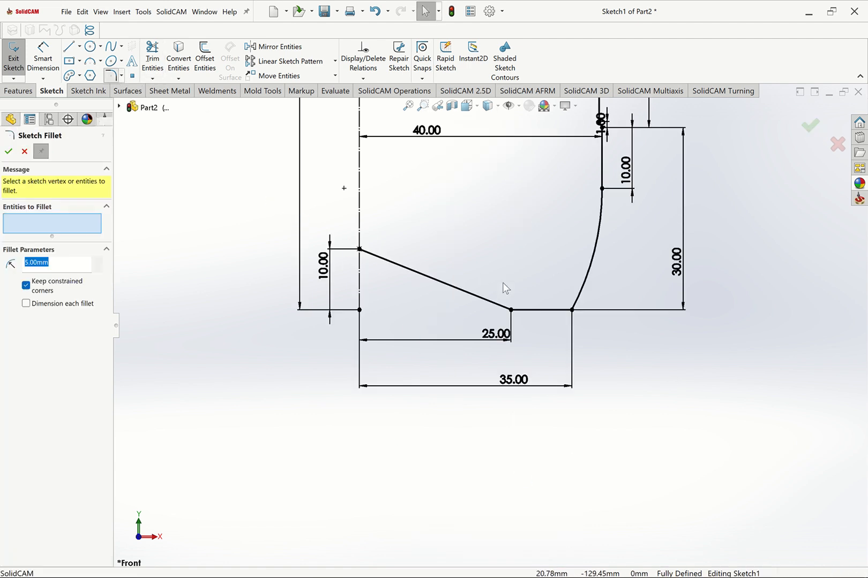
{"action": "left_click", "coordinate": [567, 311]}
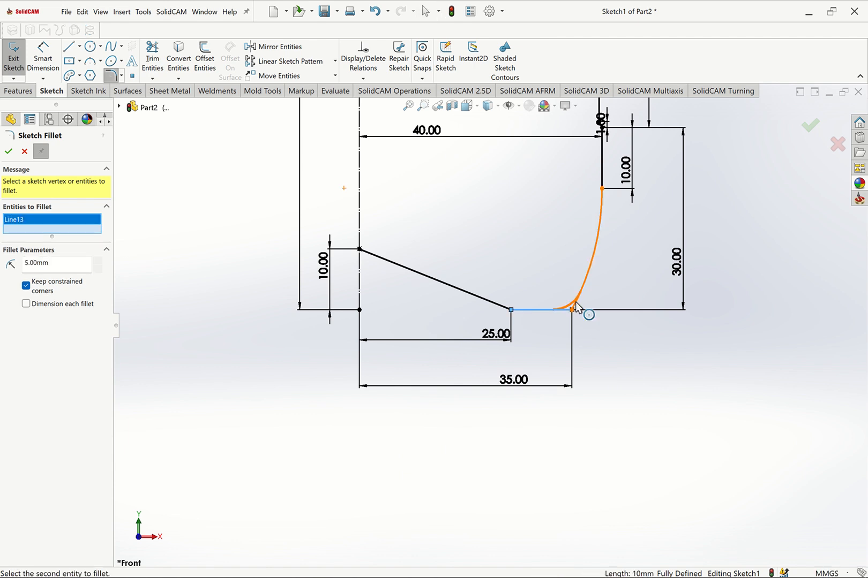
{"action": "left_click", "coordinate": [519, 312]}
{"action": "left_click", "coordinate": [501, 313]}
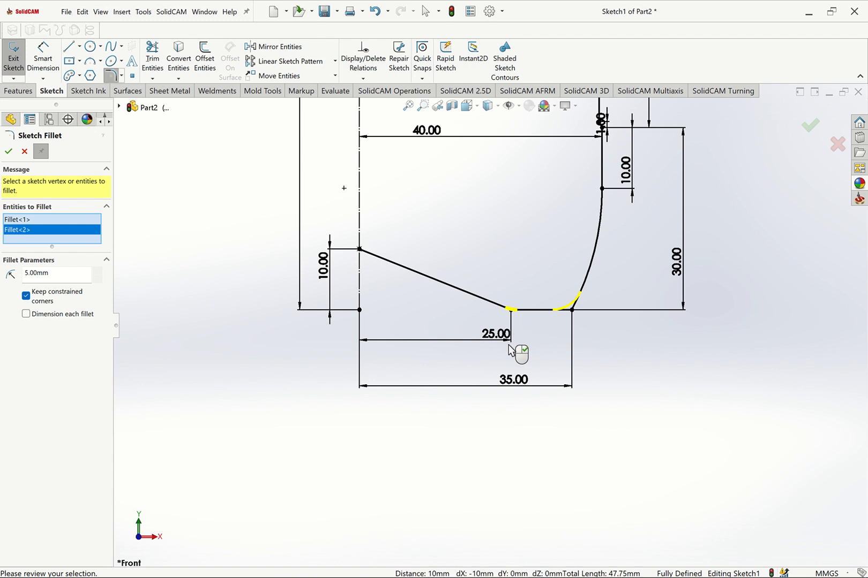
{"action": "left_click", "coordinate": [8, 152]}
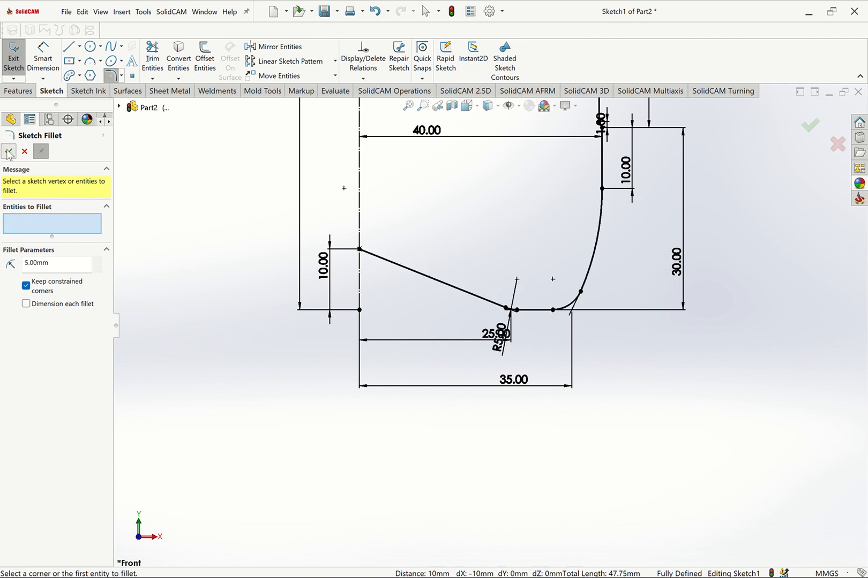
- Add 0.2 mm sketch fillets at the four inner corners where the two neck rings meet the vertical neck line
{"action": "left_click", "coordinate": [408, 105]}
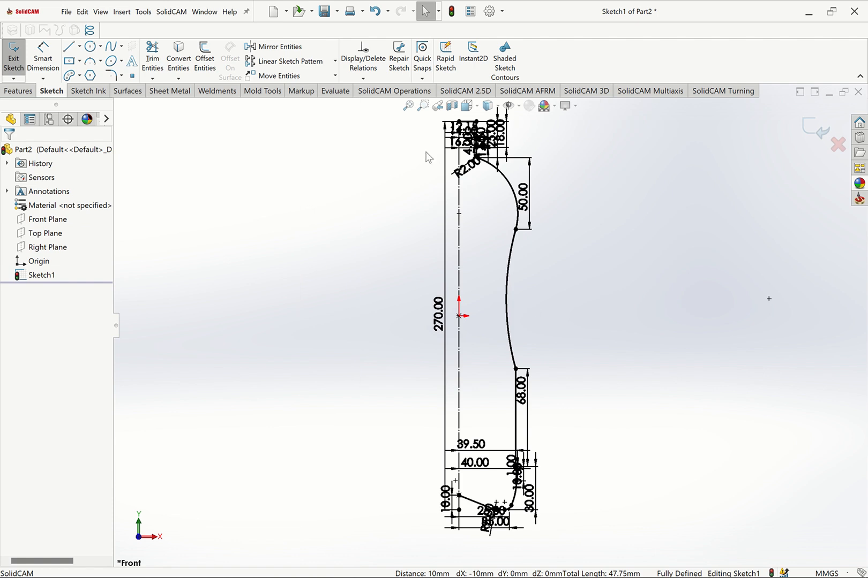
{"action": "left_click", "coordinate": [423, 105]}
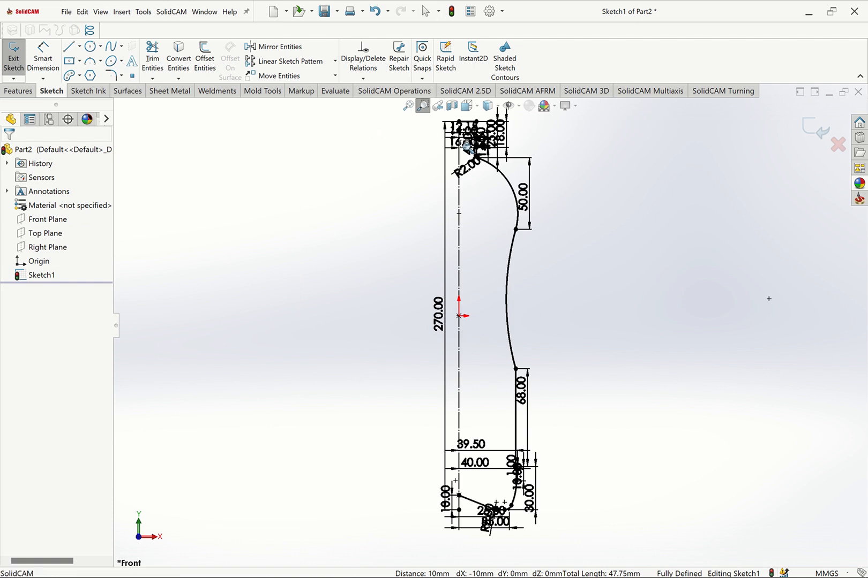
{"action": "left_click_drag", "start_coordinate": [416, 143], "coordinate": [549, 234]}
{"action": "key", "text": "Escape"}
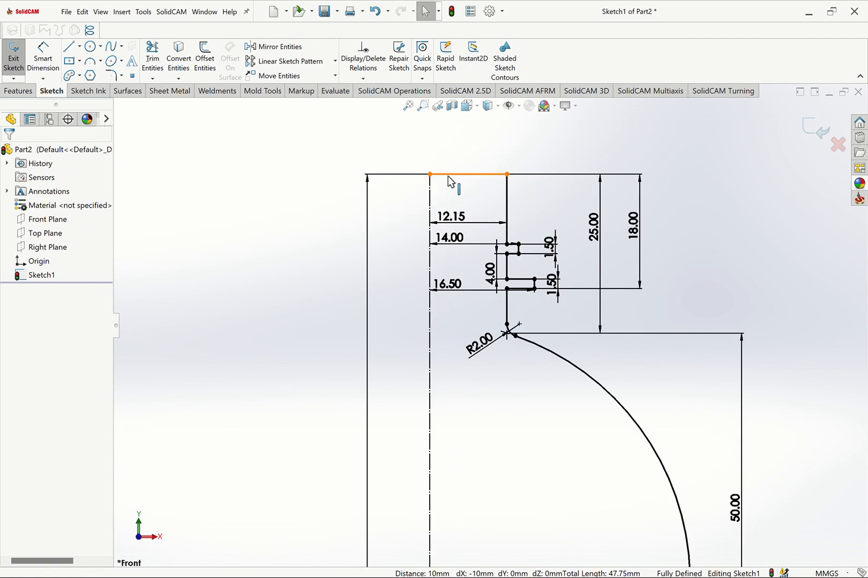
{"action": "left_click", "coordinate": [423, 105]}
{"action": "mouse_move", "coordinate": [430, 195]}
{"action": "left_mouse_down"}
{"action": "mouse_move", "coordinate": [528, 275]}
{"action": "mouse_move", "coordinate": [567, 340]}
{"action": "left_mouse_up"}
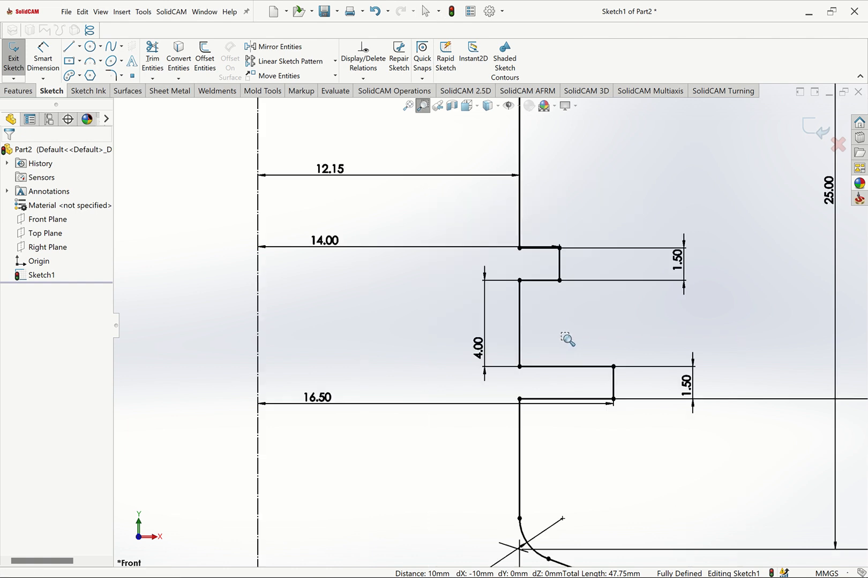
{"action": "key", "text": "Escape"}
{"action": "left_click", "coordinate": [113, 76]}
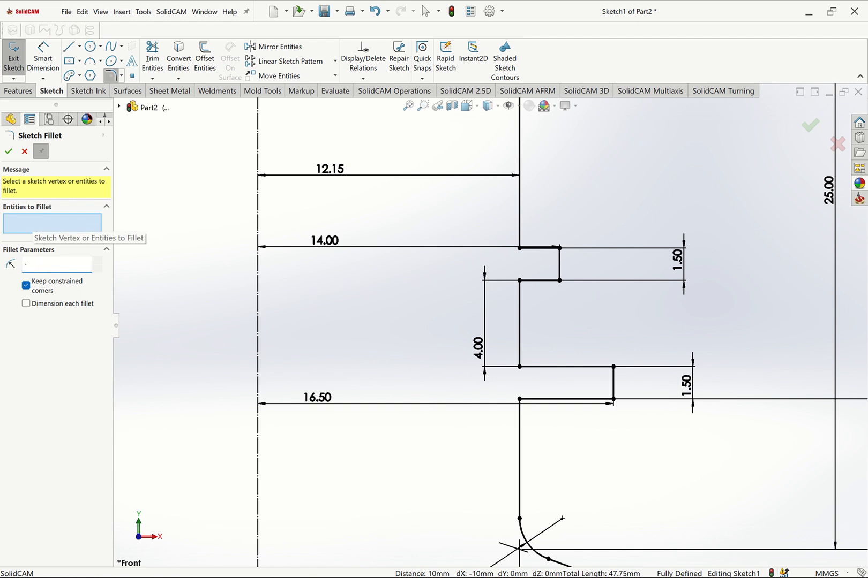
{"action": "type", "text": ".2"}
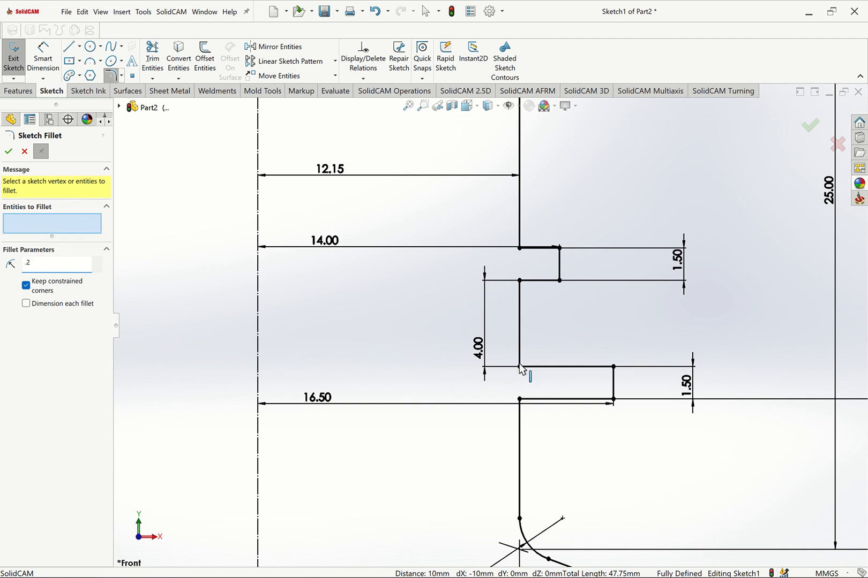
{"action": "left_click", "coordinate": [520, 399]}
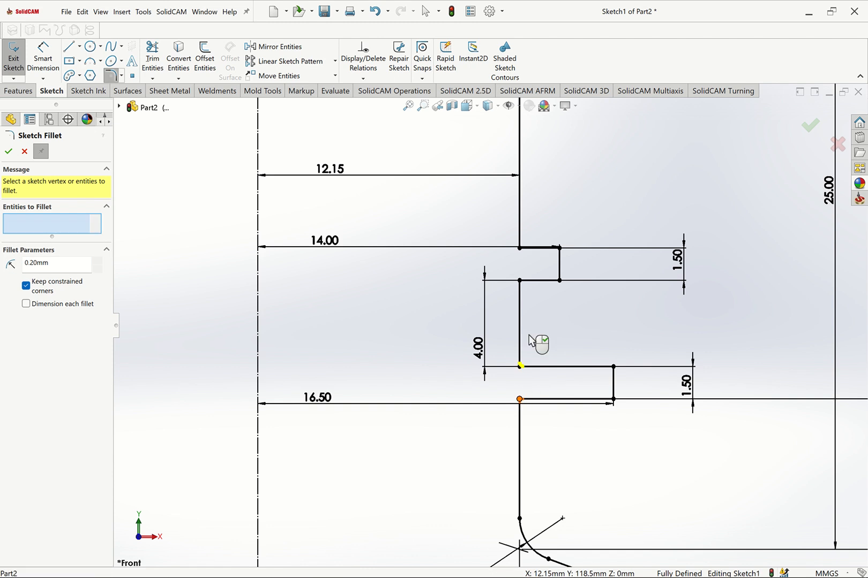
{"action": "left_click", "coordinate": [519, 281]}
{"action": "left_click", "coordinate": [519, 248]}
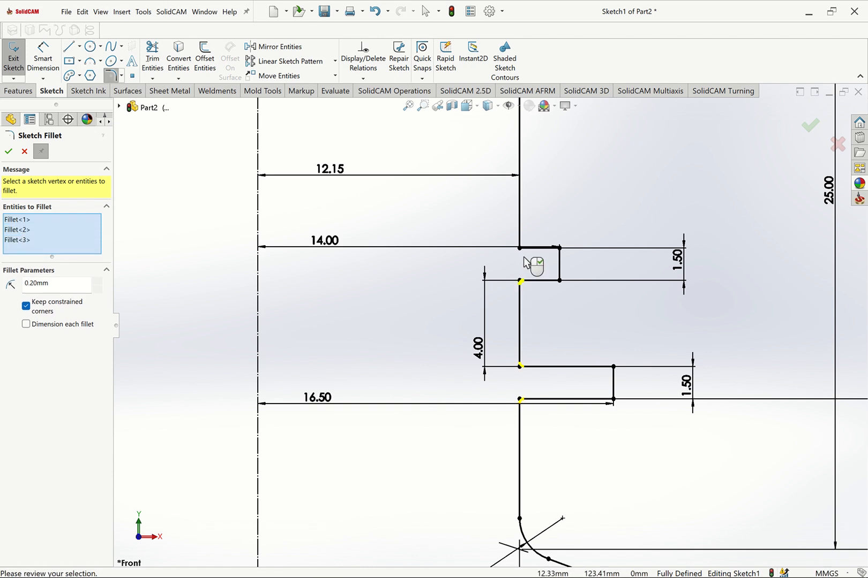
{"action": "left_click", "coordinate": [519, 247]}
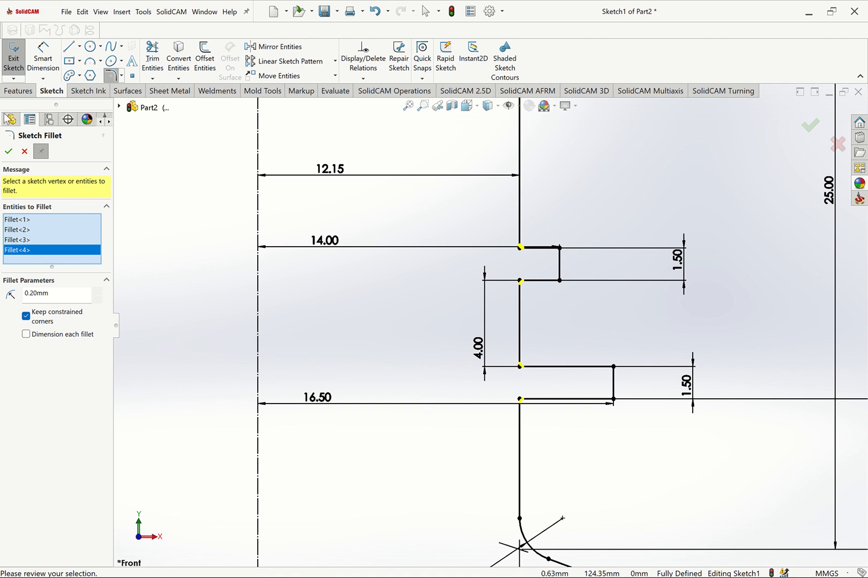
{"action": "left_click", "coordinate": [8, 152]}
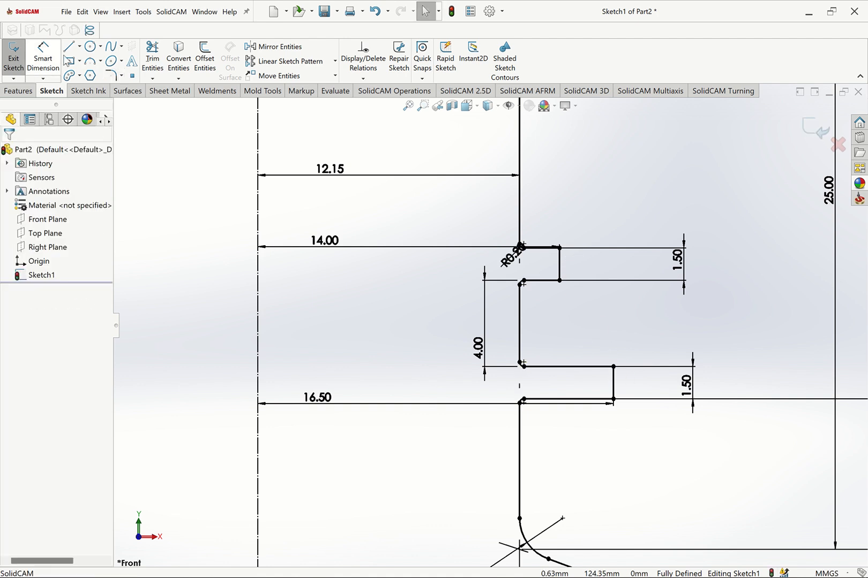
- Add 0.3 mm sketch fillets at the four outer corners of the two neck rings
{"action": "left_click", "coordinate": [111, 76]}
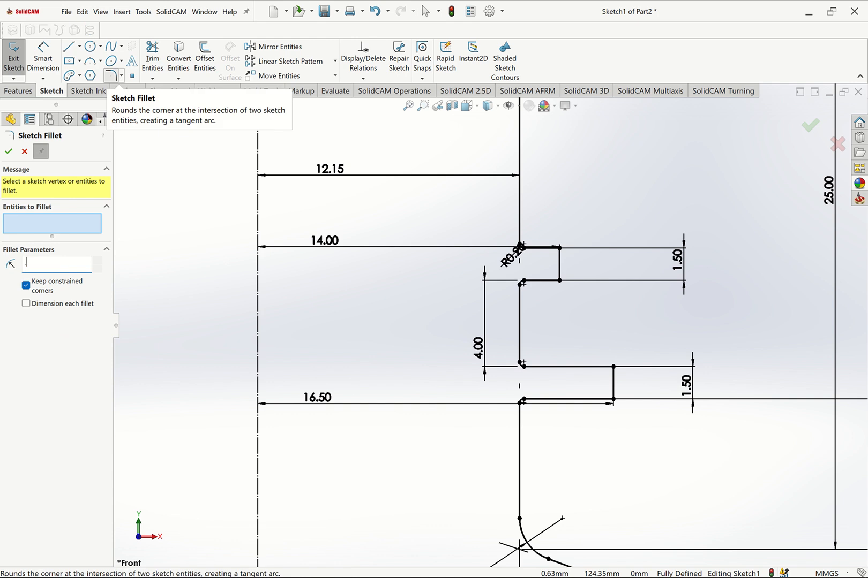
{"action": "type", "text": ".4"}
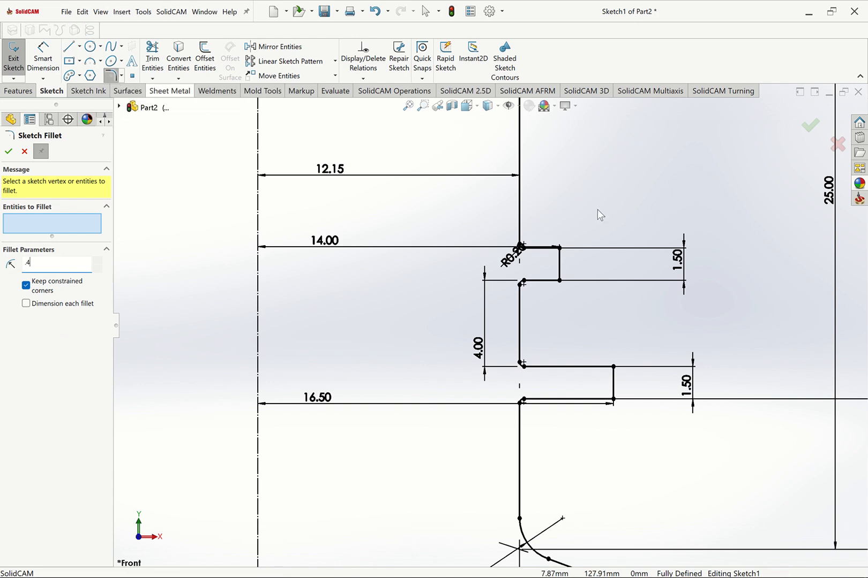
{"action": "left_click", "coordinate": [614, 367]}
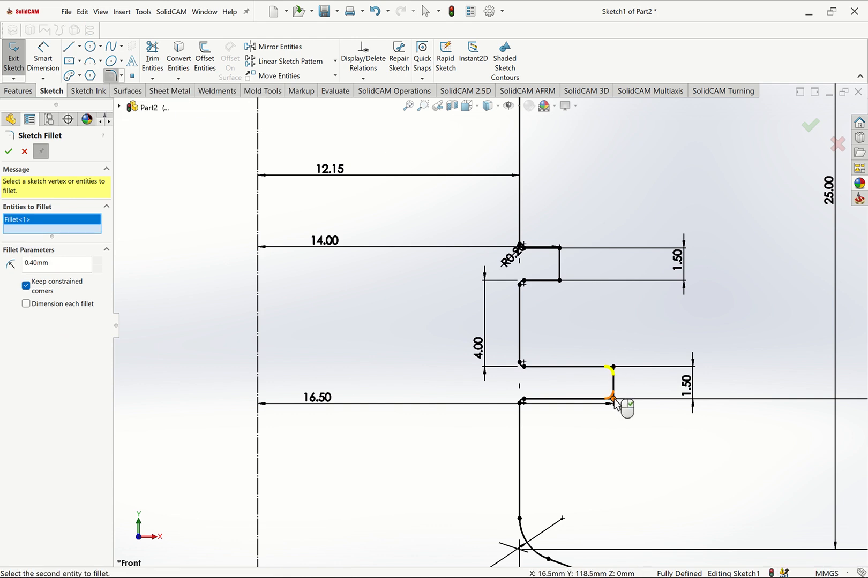
{"action": "left_click", "coordinate": [613, 399]}
{"action": "left_click", "coordinate": [559, 280]}
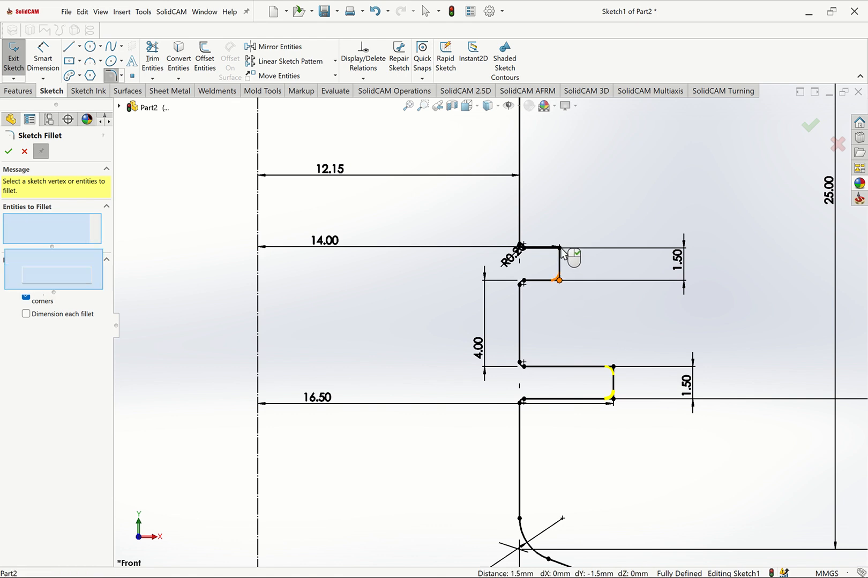
{"action": "left_click", "coordinate": [559, 248]}
{"action": "double_click", "coordinate": [69, 296]}
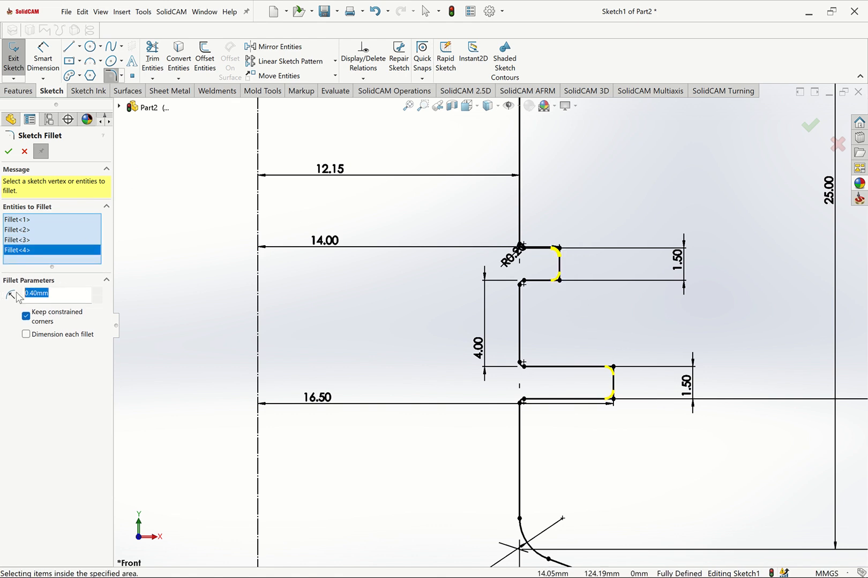
{"action": "key", "text": "BackSpace"}
{"action": "type", "text": ".3"}
{"action": "left_click", "coordinate": [9, 151]}
{"action": "left_click", "coordinate": [8, 152]}
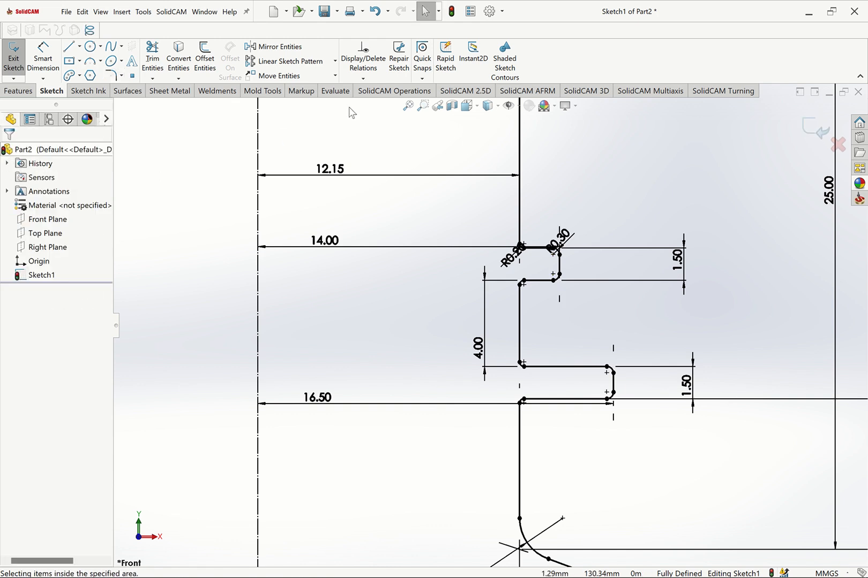
- Revolve the closed profile 360 degrees about the vertical centreline into a solid bottle body
{"action": "left_click", "coordinate": [409, 107]}
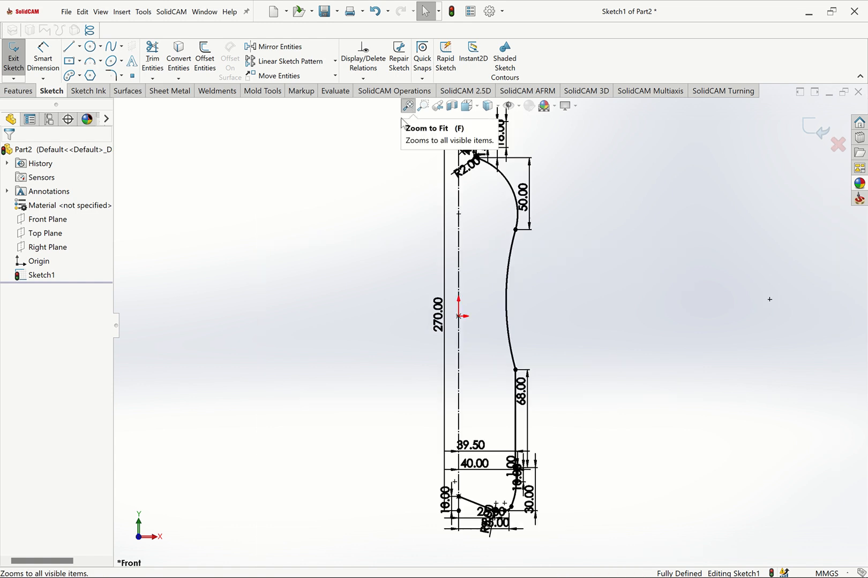
{"action": "left_click", "coordinate": [27, 91]}
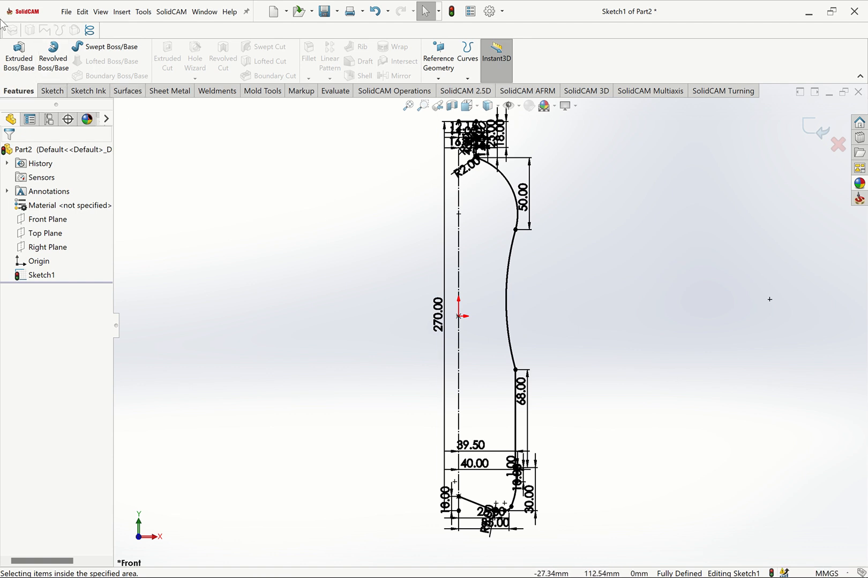
{"action": "left_click", "coordinate": [51, 64]}
{"action": "left_click", "coordinate": [531, 299]}
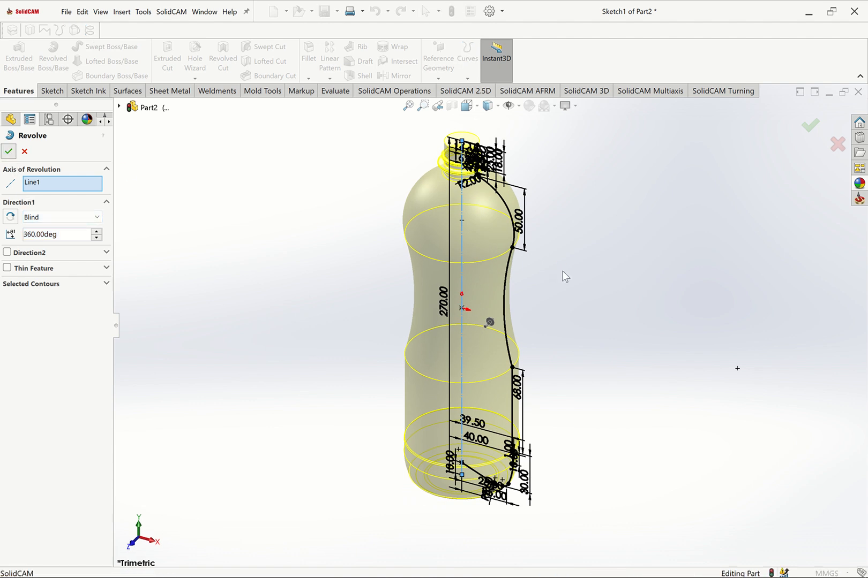
{"action": "key", "text": "Return"}
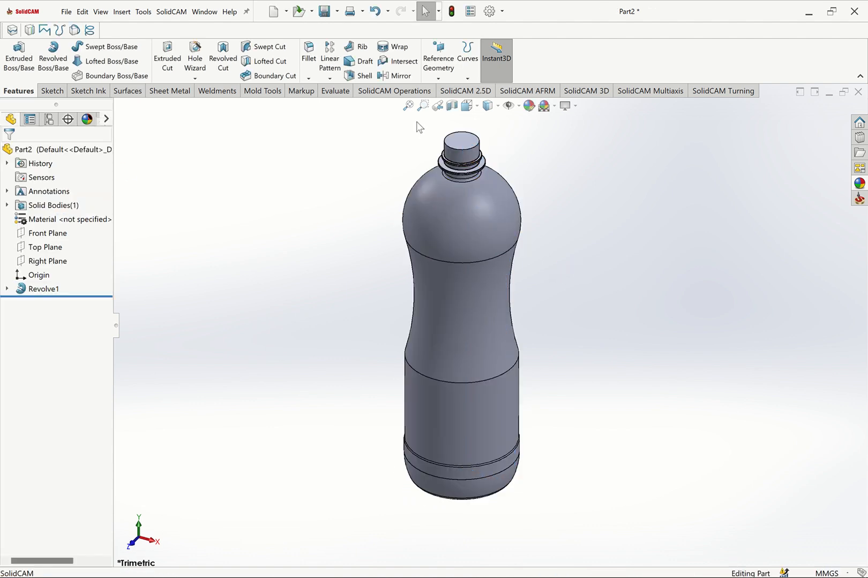
- Examine the revolved bottle from below, including its base, and return to the isometric view
{"action": "left_click", "coordinate": [408, 106]}
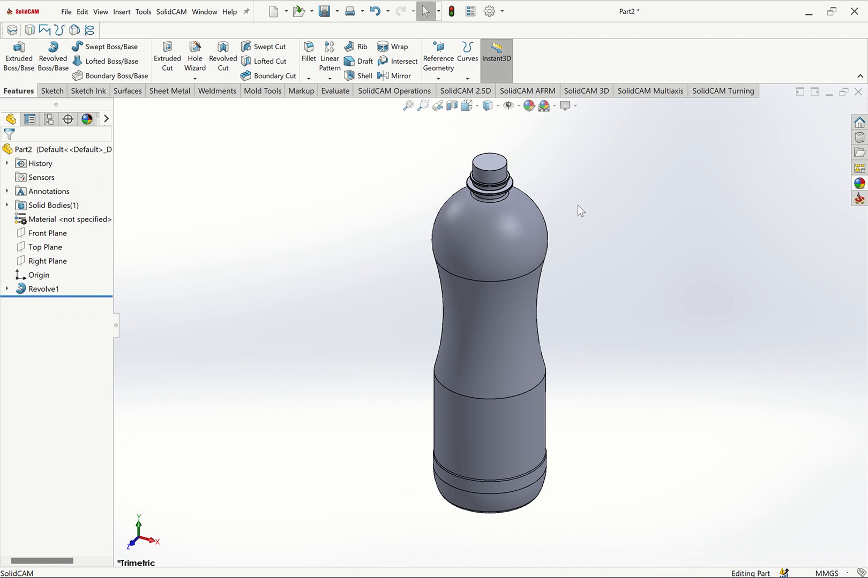
{"action": "key", "text": "Up"}
{"action": "key", "text": "Up"}
{"action": "key", "text": "Up"}
{"action": "key", "text": "Up"}
{"action": "key", "text": "Right"}
{"action": "key", "text": "Right"}
{"action": "key", "text": "Right"}
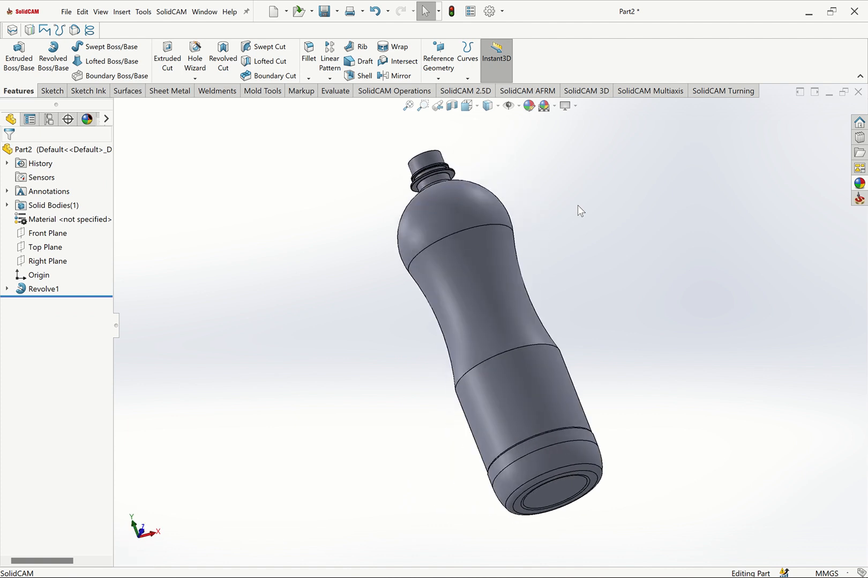
{"action": "key", "text": "ctrl+7"}
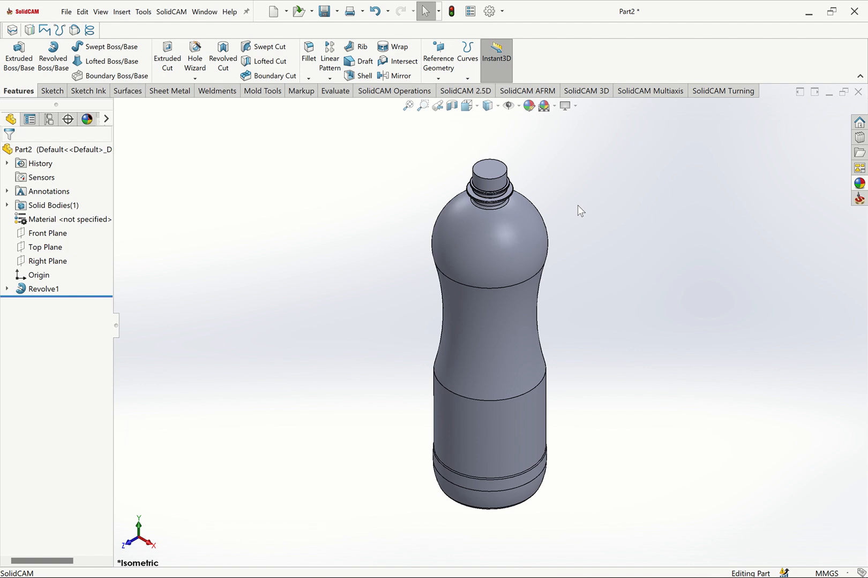
- Assign the PET material from the Plastics category to the part
{"action": "right_click", "coordinate": [94, 219]}
{"action": "left_click", "coordinate": [130, 228]}
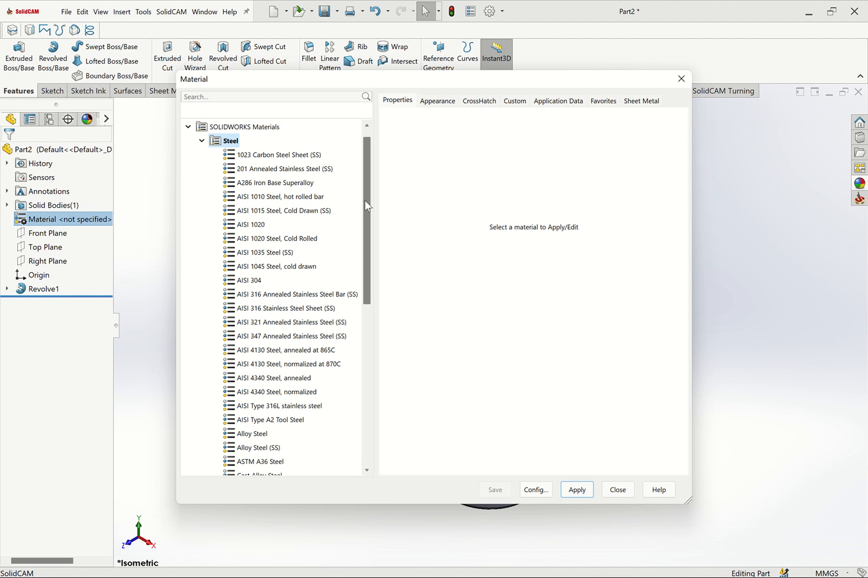
{"action": "left_click_drag", "start_coordinate": [365, 201], "coordinate": [384, 371]}
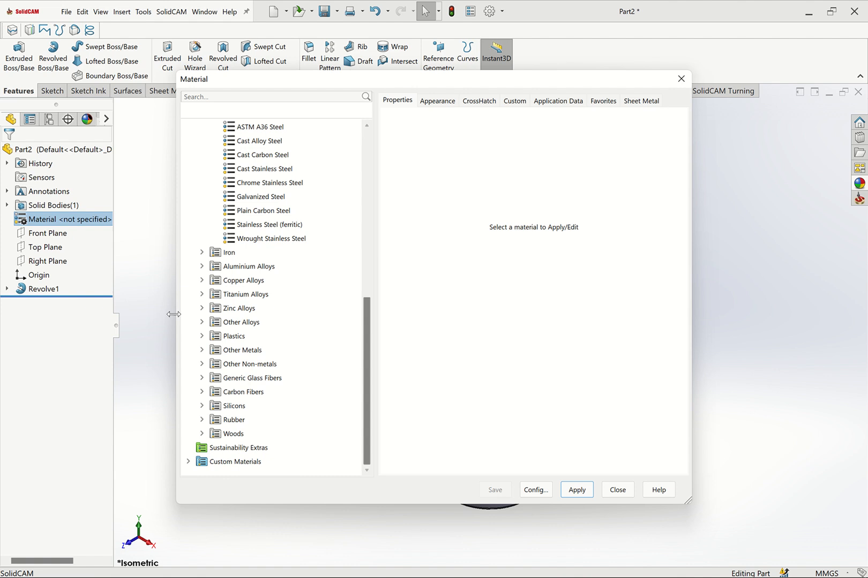
{"action": "left_click", "coordinate": [202, 336]}
{"action": "left_click_drag", "start_coordinate": [363, 307], "coordinate": [365, 325]}
{"action": "left_click", "coordinate": [241, 419]}
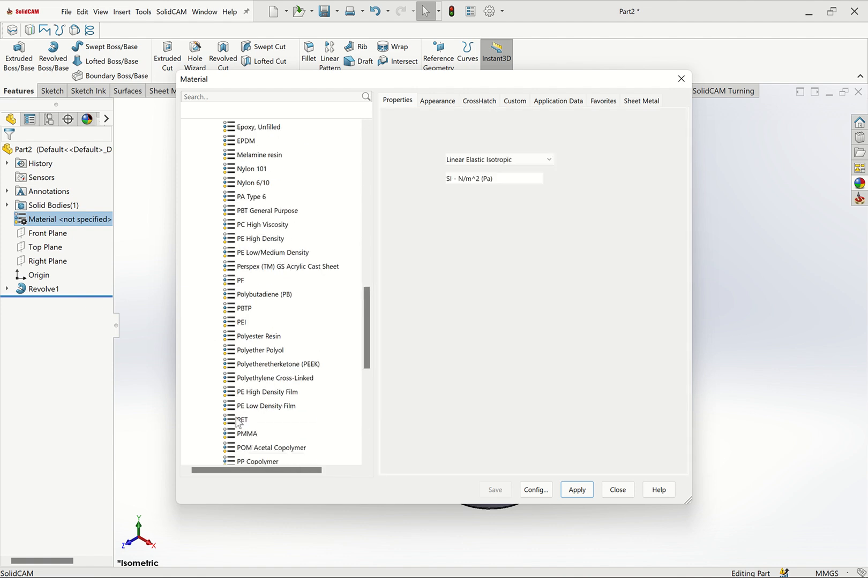
{"action": "left_click", "coordinate": [577, 491]}
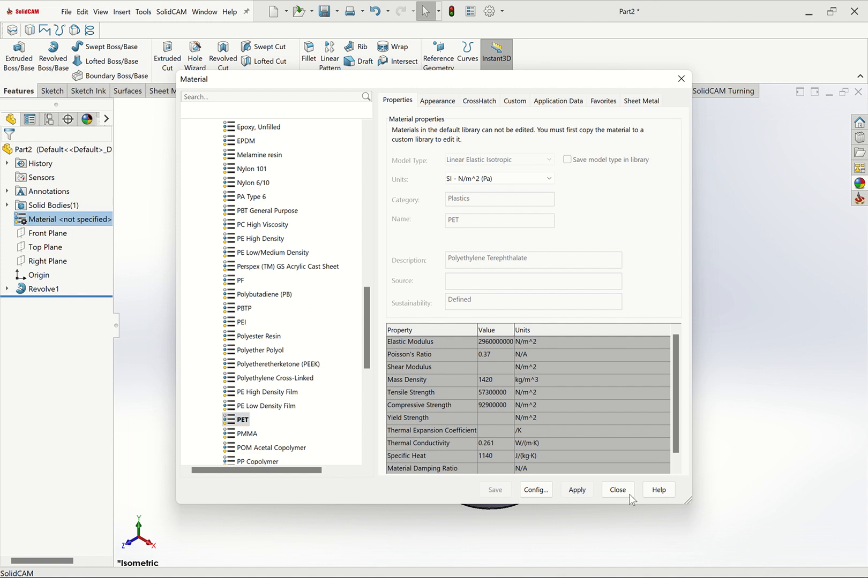
{"action": "left_click", "coordinate": [622, 492]}
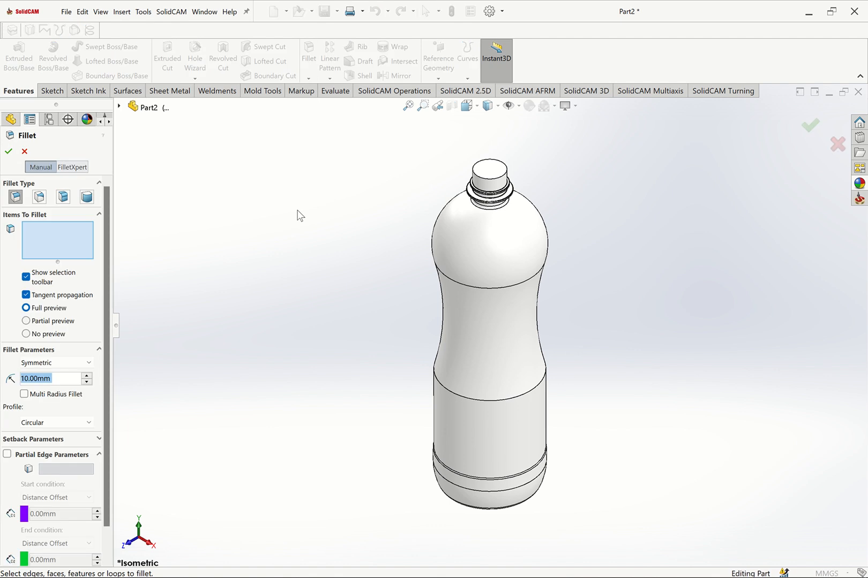
- Fillet the circular edge between the curved waist and the lower cylindrical section with a 5 mm radius
{"action": "type", "text": "5"}
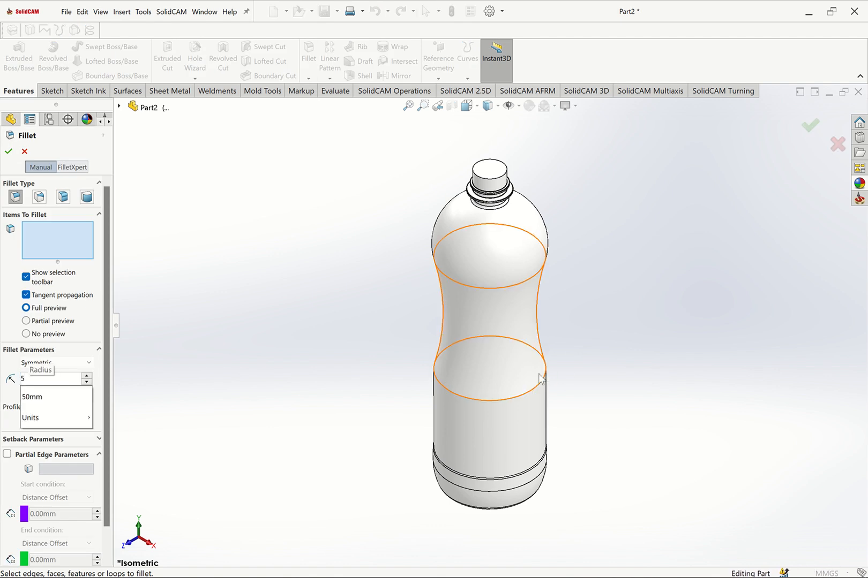
{"action": "key", "text": "Return"}
{"action": "left_click", "coordinate": [539, 385]}
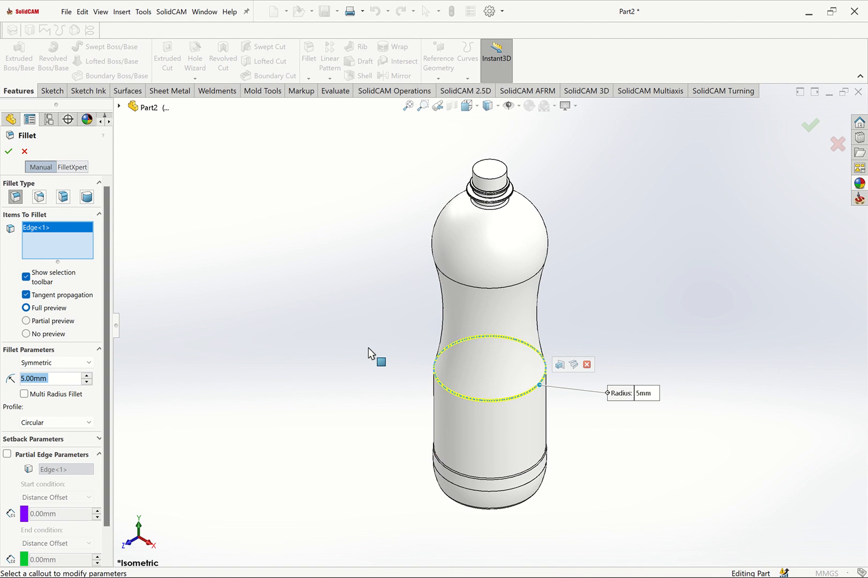
{"action": "left_click", "coordinate": [8, 151]}
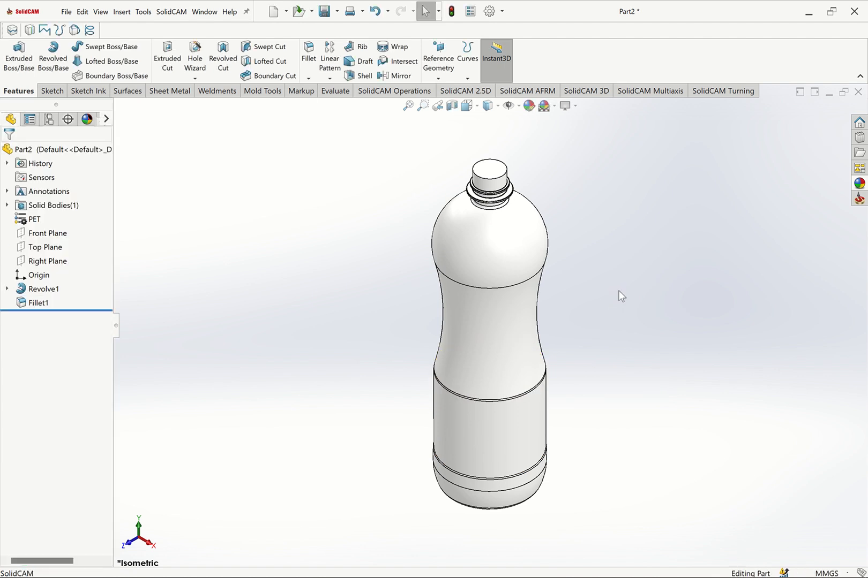
- Check the bottle in front and isometric views, and save the part as 1 LTRE BOTTLE PET
{"action": "key", "text": "ctrl+1"}
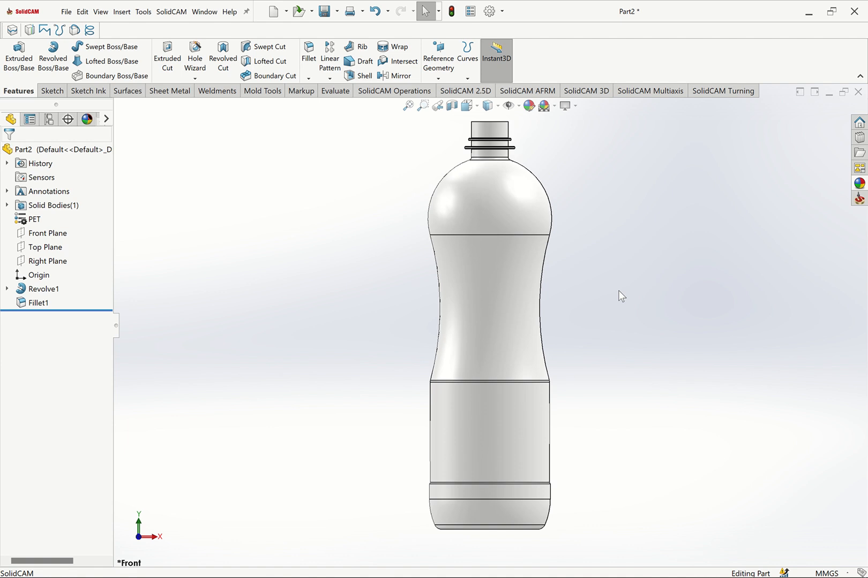
{"action": "key", "text": "ctrl+7"}
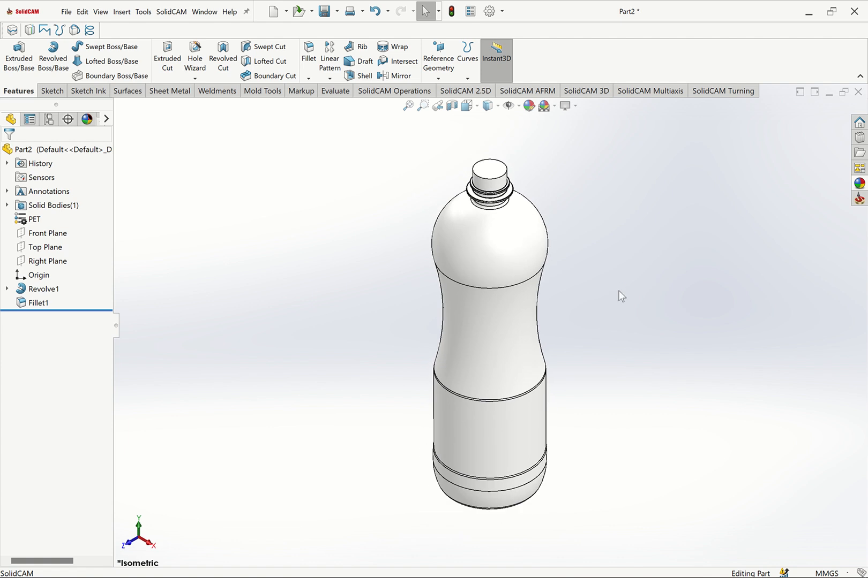
{"action": "type", "text": "1 LTRE BOT"}
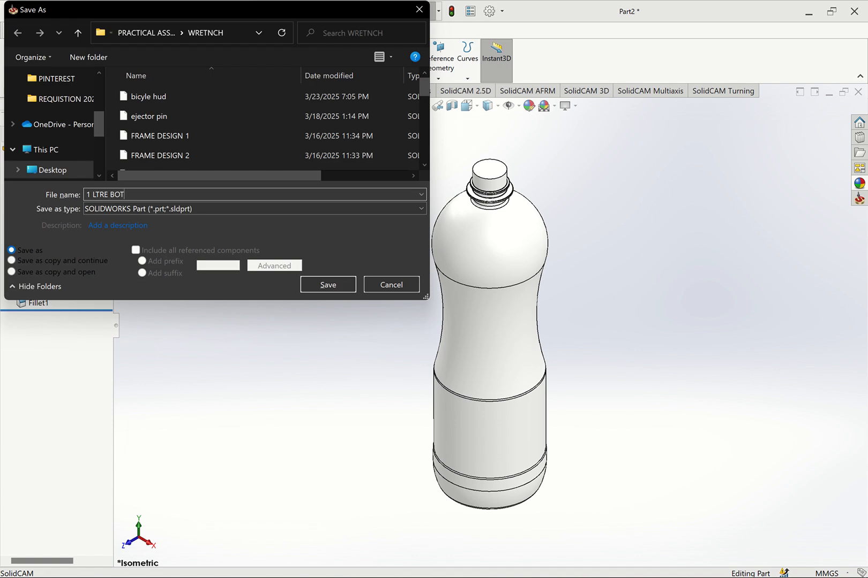
{"action": "type", "text": "TLE PET"}
{"action": "key", "text": "Return"}
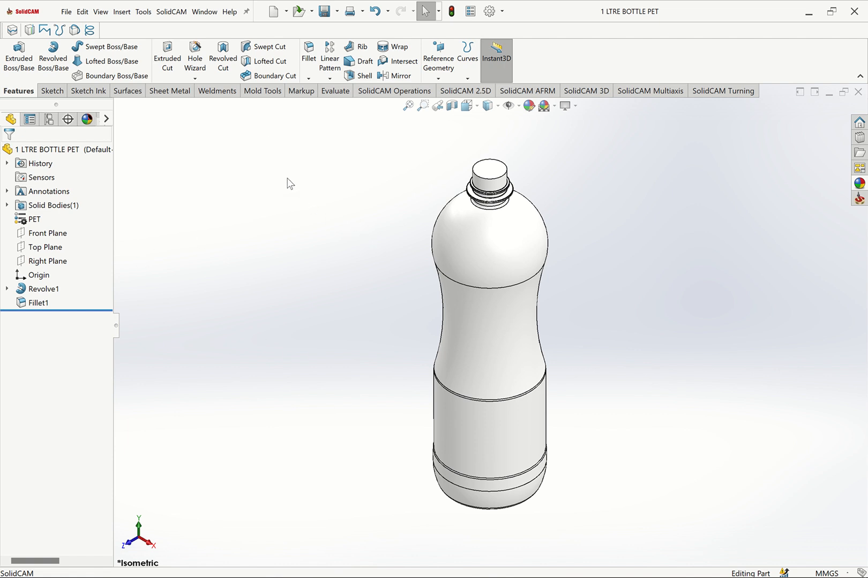
- Hide the Evaluate tool set from the CommandManager and show it again
{"action": "left_click", "coordinate": [331, 92]}
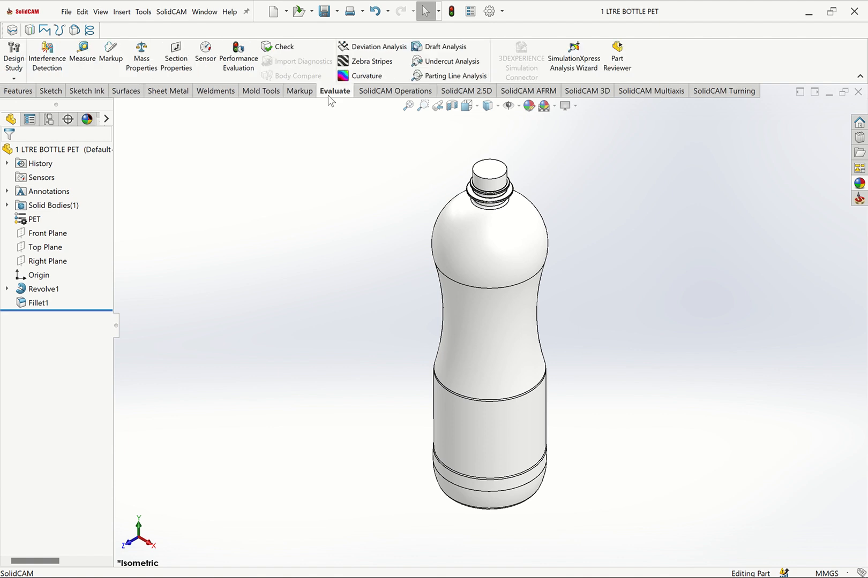
{"action": "right_click", "coordinate": [261, 97]}
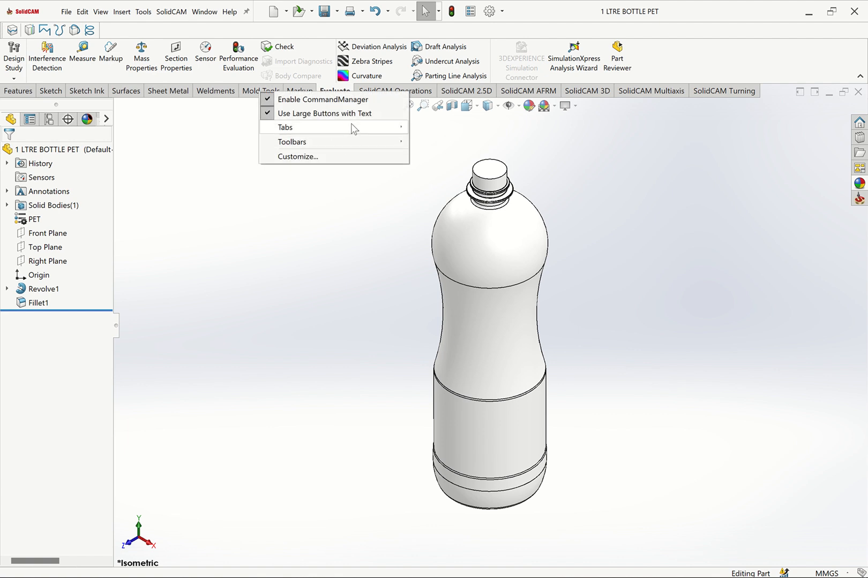
{"action": "mouse_move", "coordinate": [353, 125]}
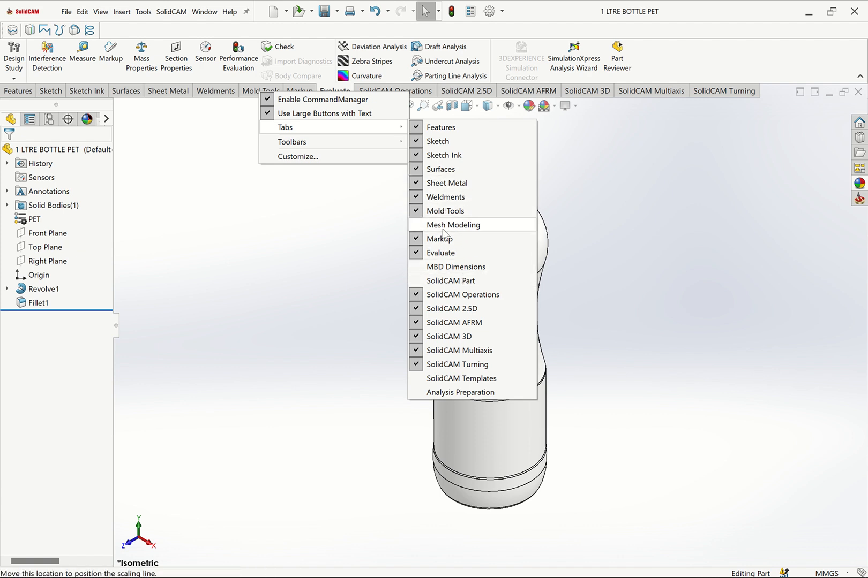
{"action": "left_click", "coordinate": [435, 253]}
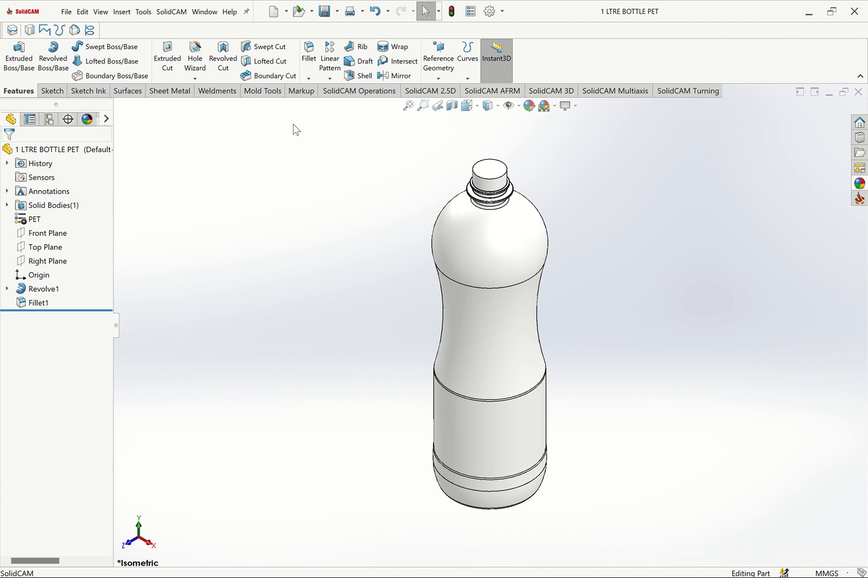
{"action": "right_click", "coordinate": [293, 97]}
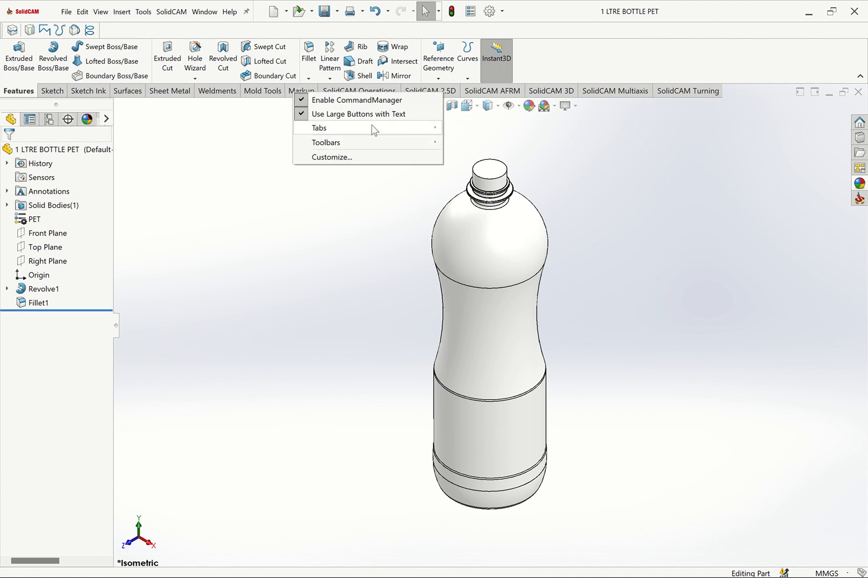
{"action": "left_click", "coordinate": [475, 254]}
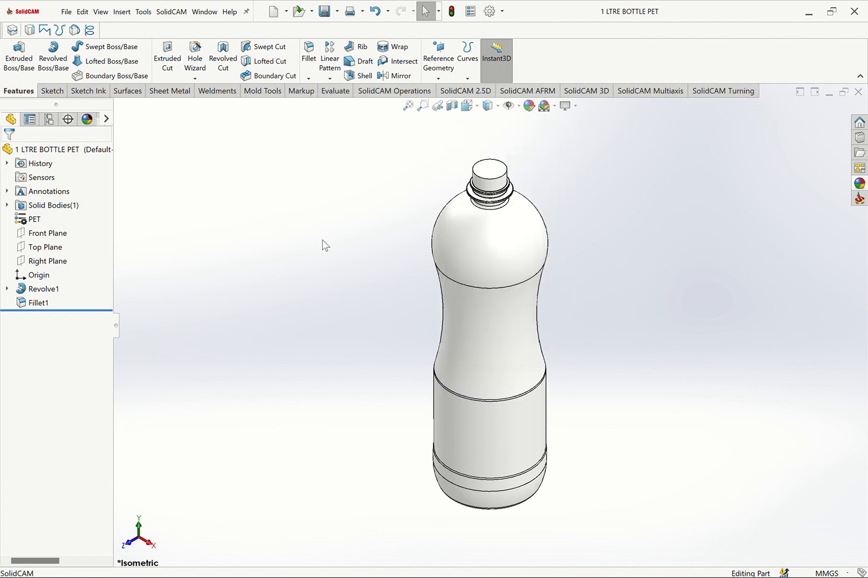
- Recalculate the bottle's mass properties and check its volume in cubic millimetres
{"action": "left_click", "coordinate": [333, 92]}
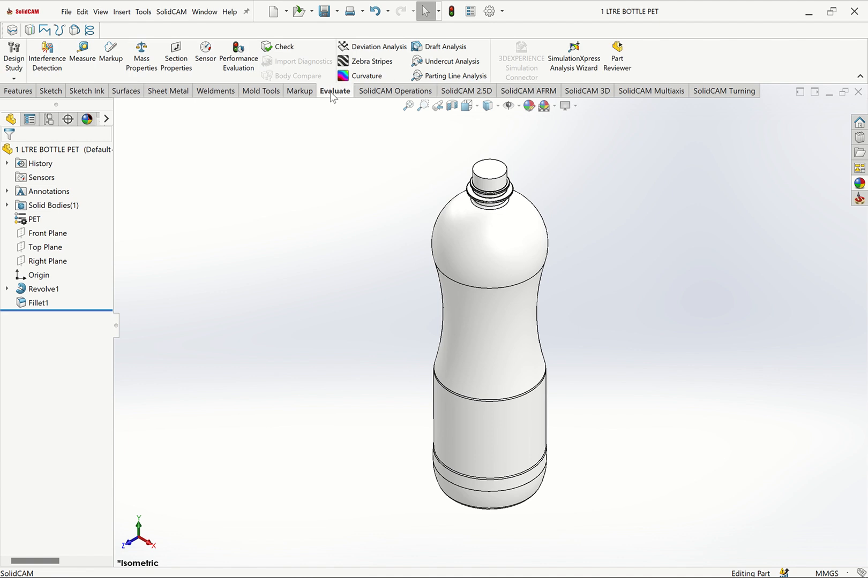
{"action": "left_click", "coordinate": [142, 58]}
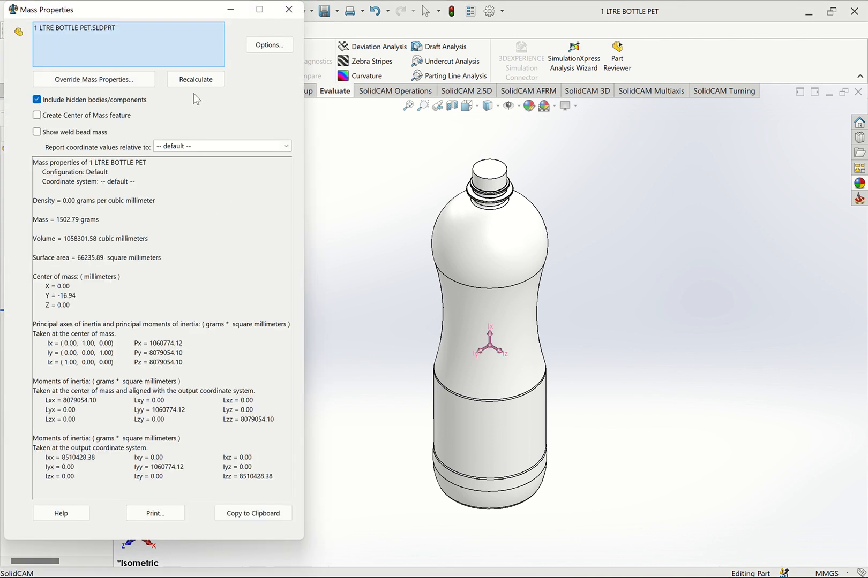
{"action": "left_click", "coordinate": [196, 79]}
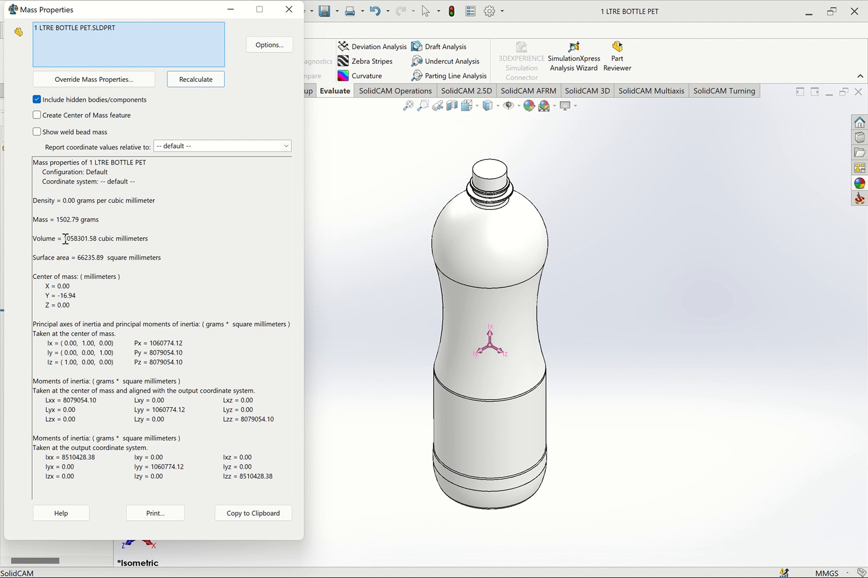
{"action": "left_click", "coordinate": [65, 239]}
{"action": "left_click_drag", "start_coordinate": [64, 238], "coordinate": [152, 251]}
{"action": "left_click", "coordinate": [122, 245]}
{"action": "left_click", "coordinate": [289, 9]}
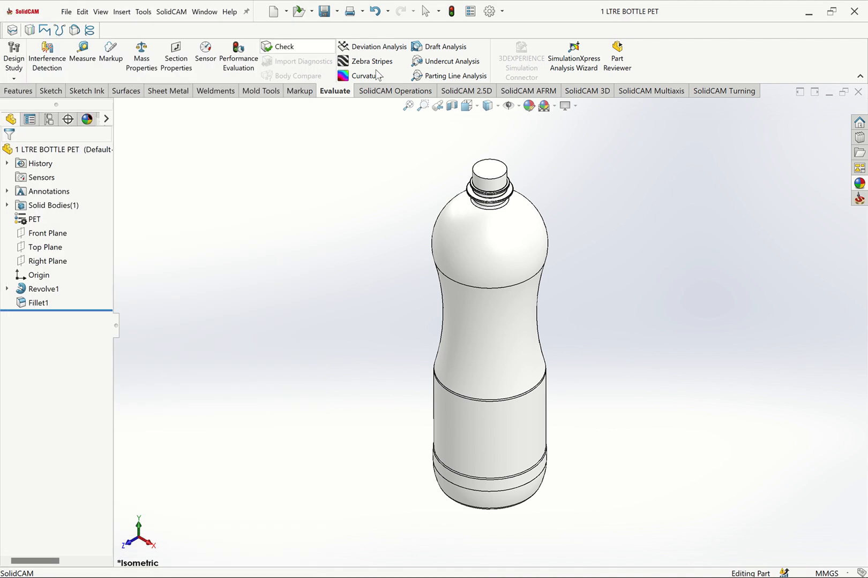
- Set the document's unit system to Custom
{"action": "left_click", "coordinate": [489, 11]}
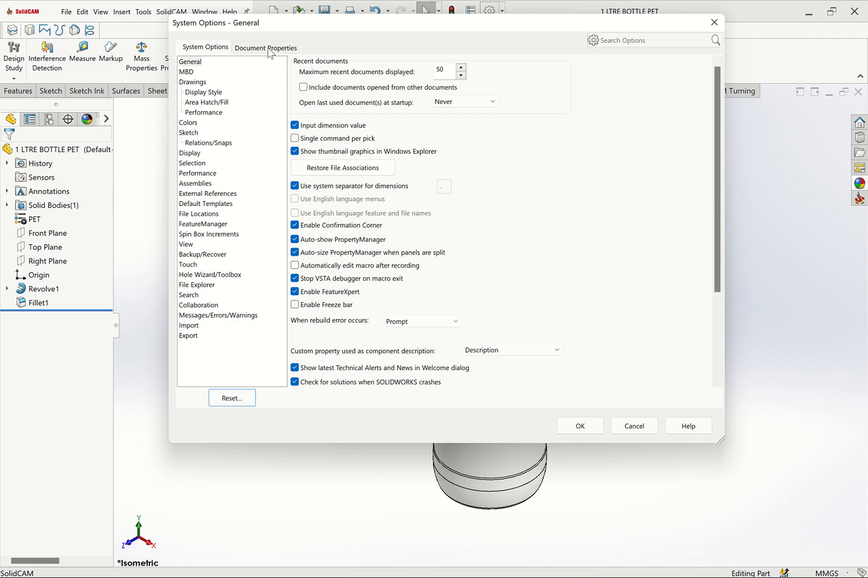
{"action": "left_click", "coordinate": [267, 47]}
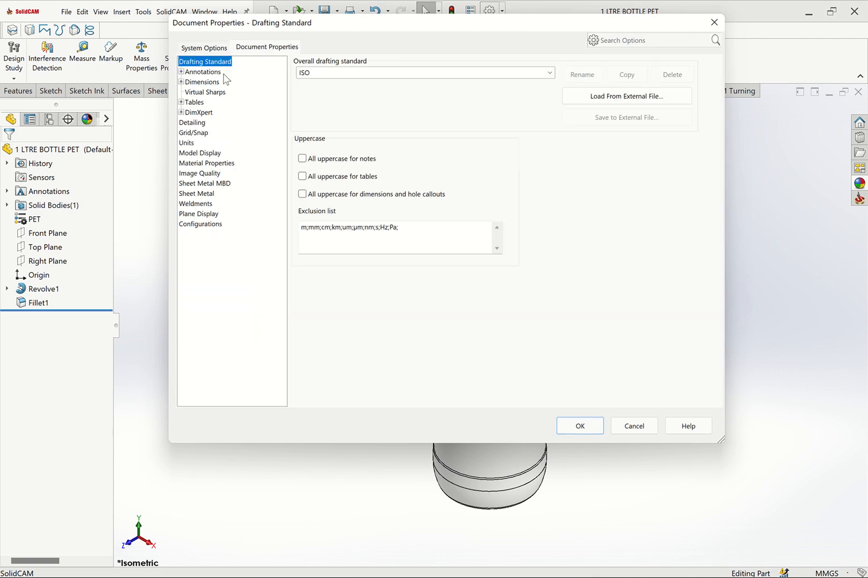
{"action": "left_click", "coordinate": [198, 142]}
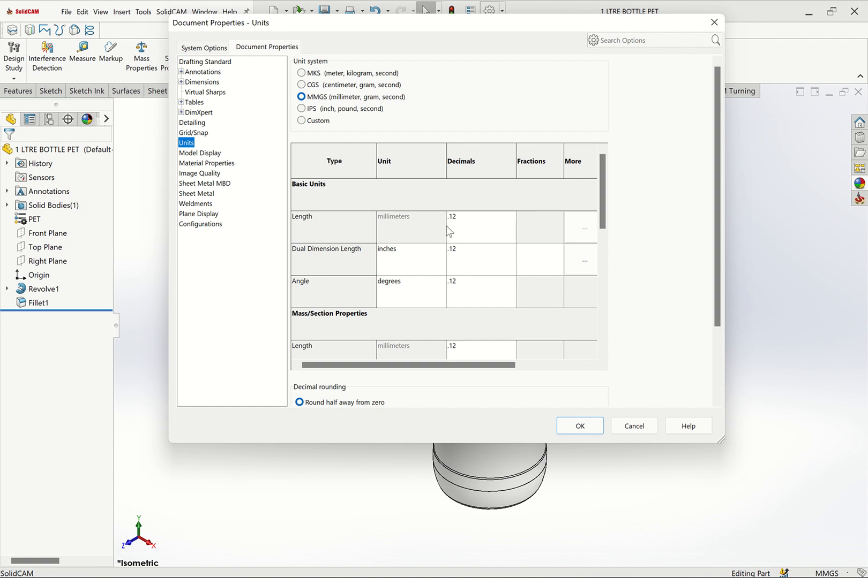
{"action": "left_click", "coordinate": [419, 228]}
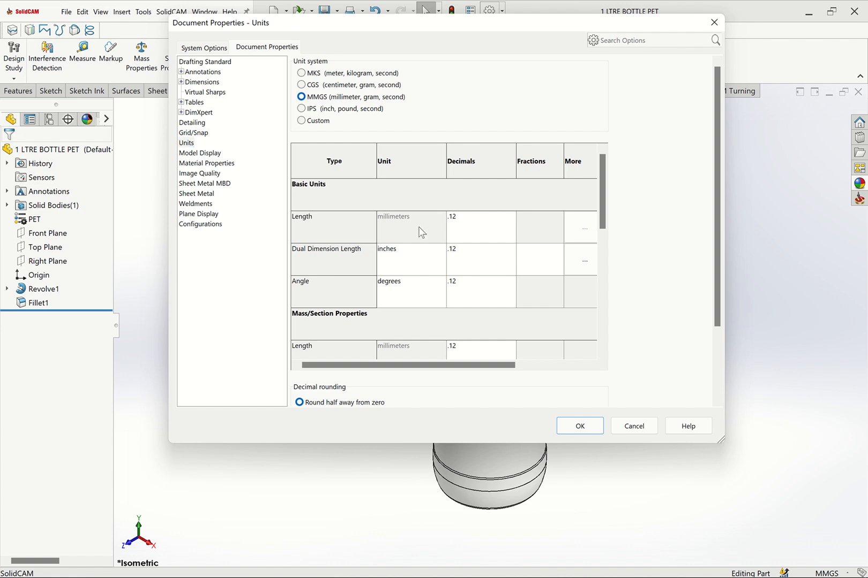
{"action": "left_click", "coordinate": [442, 249]}
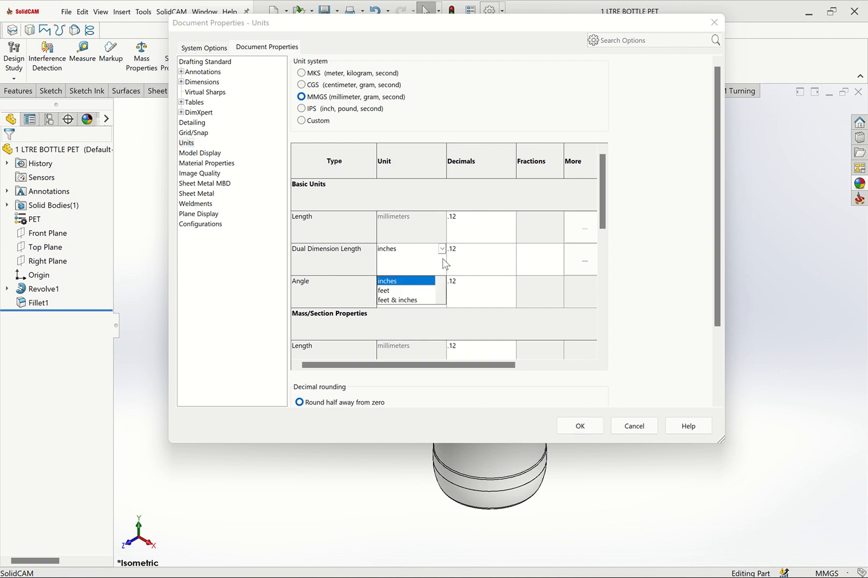
{"action": "left_click", "coordinate": [483, 245]}
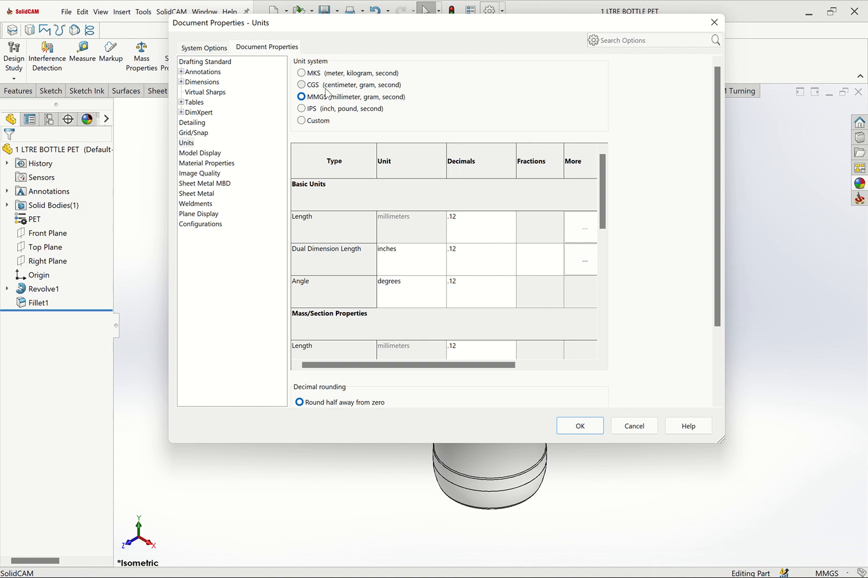
{"action": "left_click", "coordinate": [302, 121]}
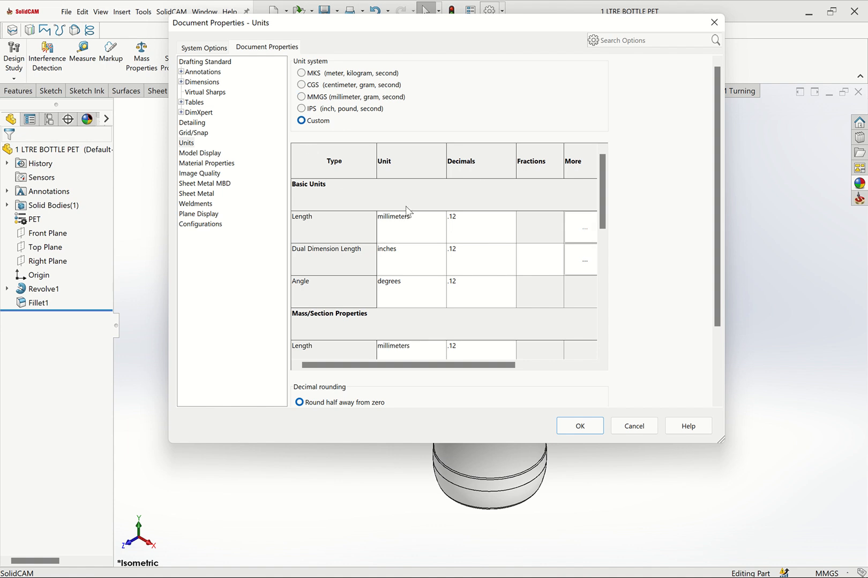
- Look through the units offered for the basic length in the document's unit settings
{"action": "left_click", "coordinate": [442, 216]}
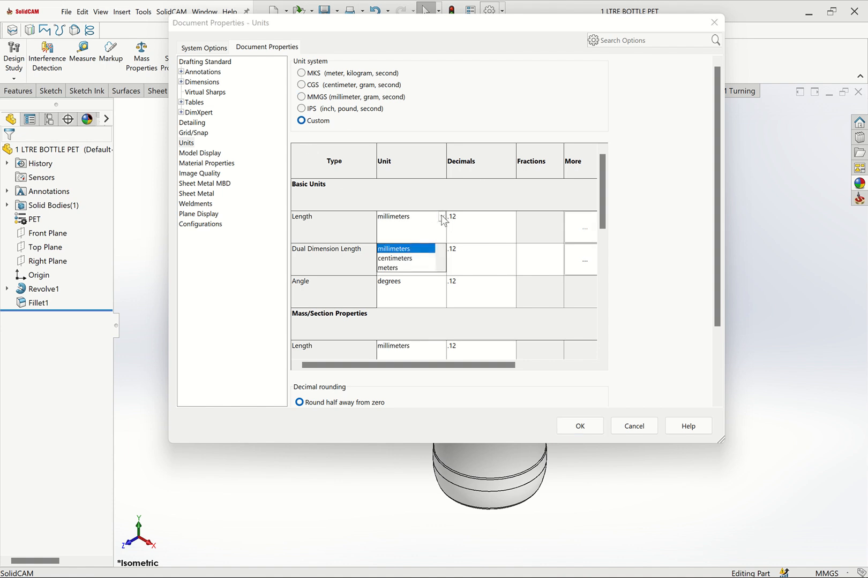
{"action": "left_click", "coordinate": [440, 268]}
{"action": "left_click", "coordinate": [441, 268]}
{"action": "left_click", "coordinate": [440, 267]}
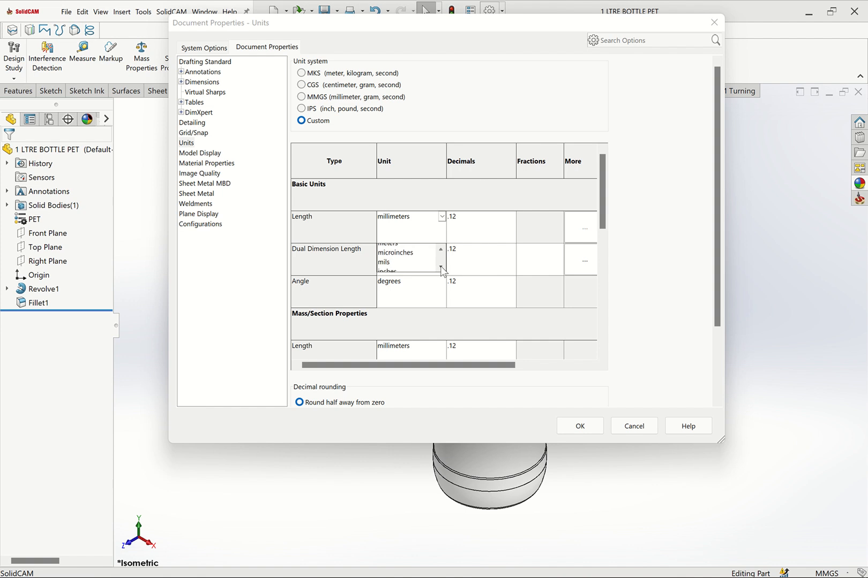
{"action": "left_click", "coordinate": [440, 268]}
{"action": "left_click", "coordinate": [440, 268]}
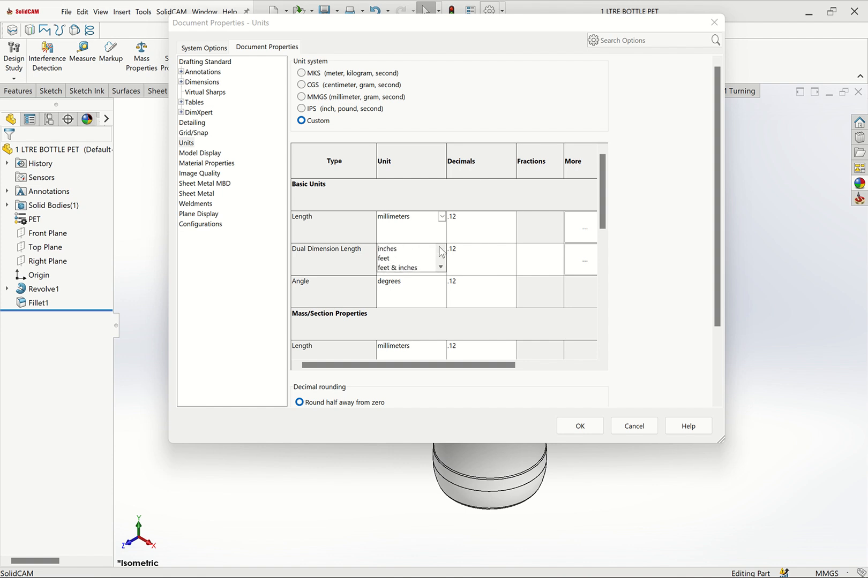
{"action": "left_click", "coordinate": [439, 248]}
{"action": "left_click", "coordinate": [440, 249]}
{"action": "left_click", "coordinate": [440, 249]}
{"action": "left_click", "coordinate": [440, 249]}
{"action": "left_click", "coordinate": [440, 249]}
{"action": "left_click", "coordinate": [440, 249]}
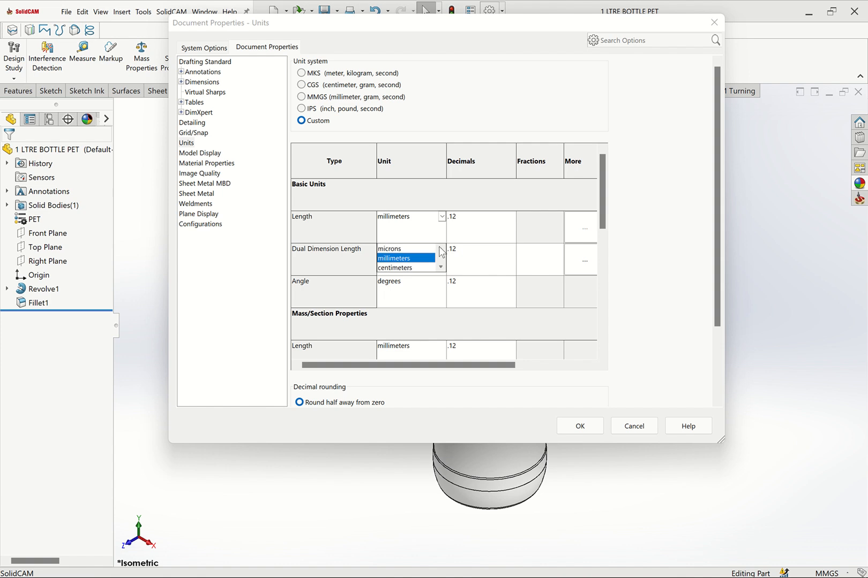
{"action": "left_click", "coordinate": [439, 249]}
{"action": "left_click", "coordinate": [440, 249]}
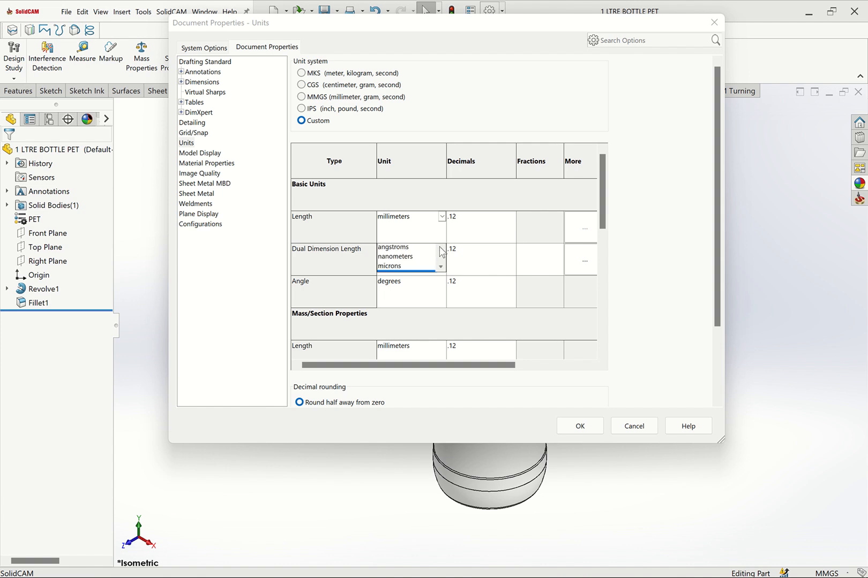
{"action": "left_click", "coordinate": [485, 264]}
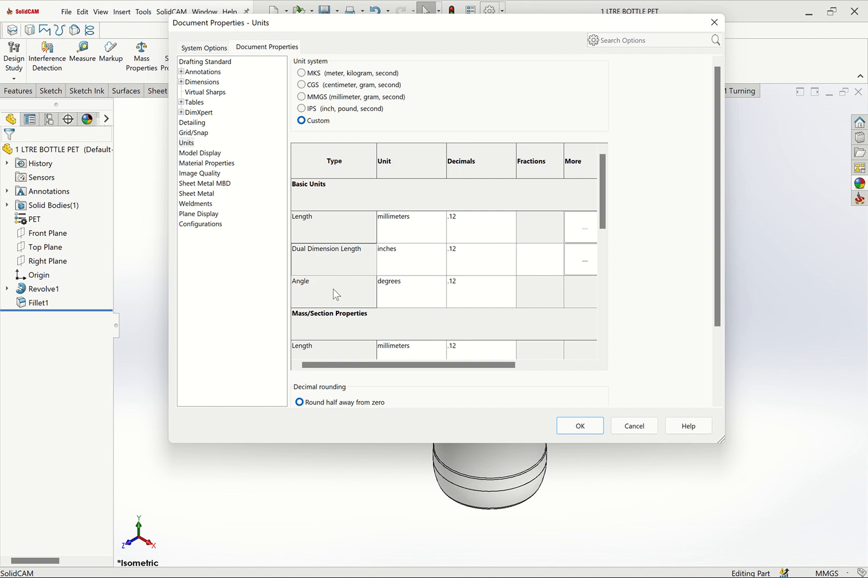
{"action": "left_click", "coordinate": [409, 296]}
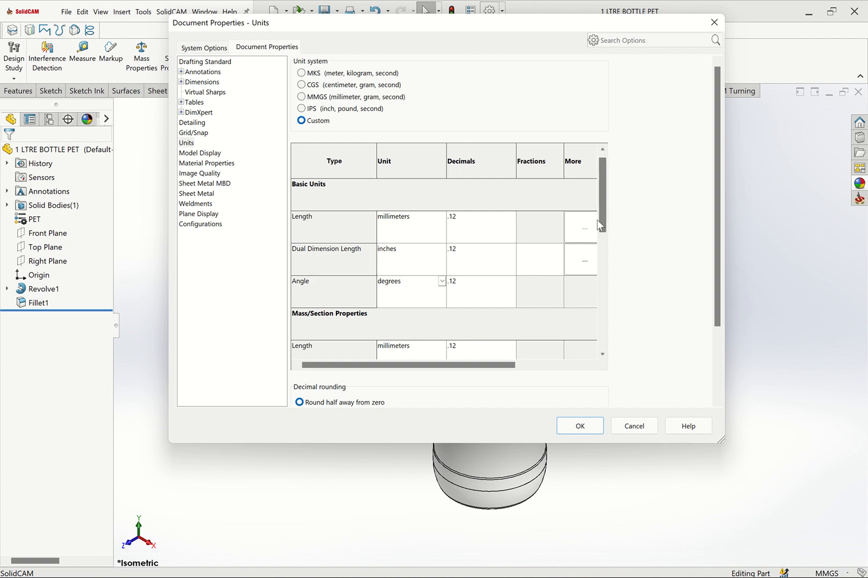
- Set the per unit volume of the mass and section properties to liters
{"action": "left_click_drag", "start_coordinate": [598, 221], "coordinate": [590, 273]}
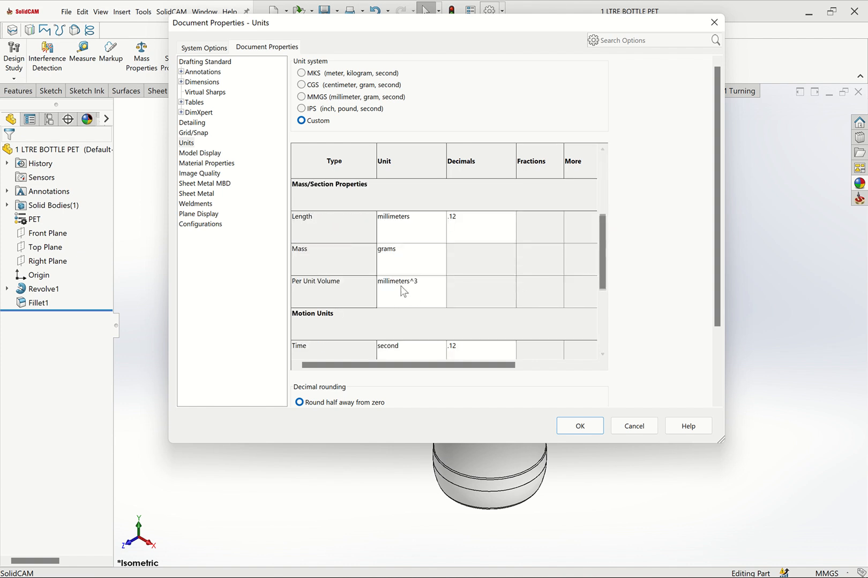
{"action": "left_click", "coordinate": [416, 285]}
{"action": "left_click", "coordinate": [442, 281]}
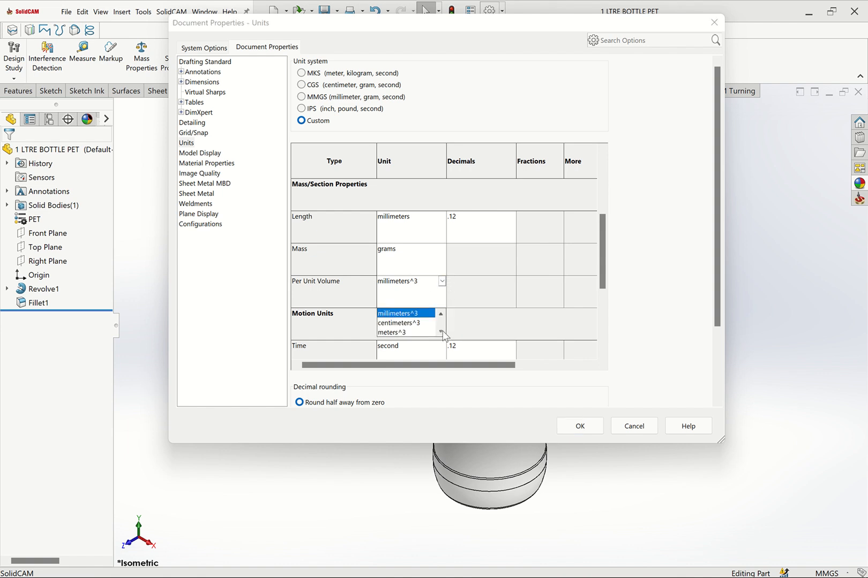
{"action": "left_click", "coordinate": [441, 332]}
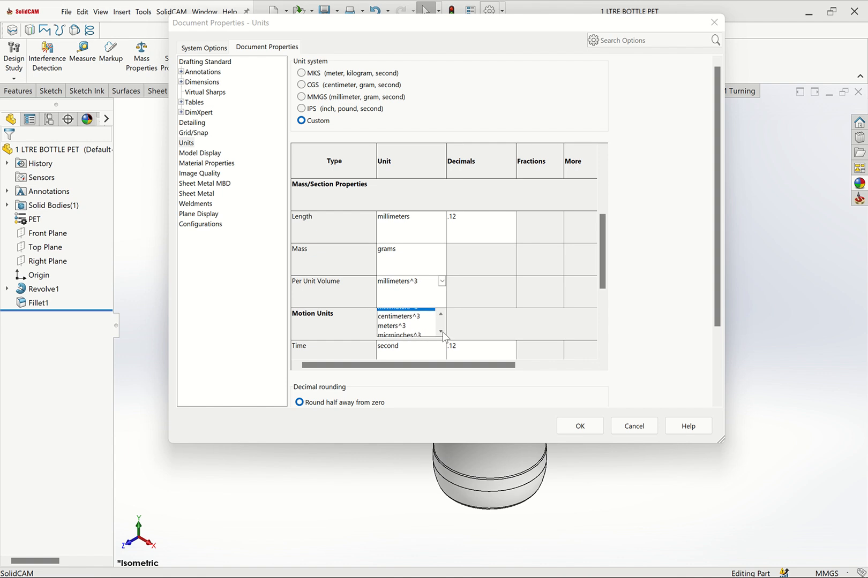
{"action": "left_click", "coordinate": [440, 332]}
{"action": "left_click", "coordinate": [441, 332]}
{"action": "left_click", "coordinate": [441, 332]}
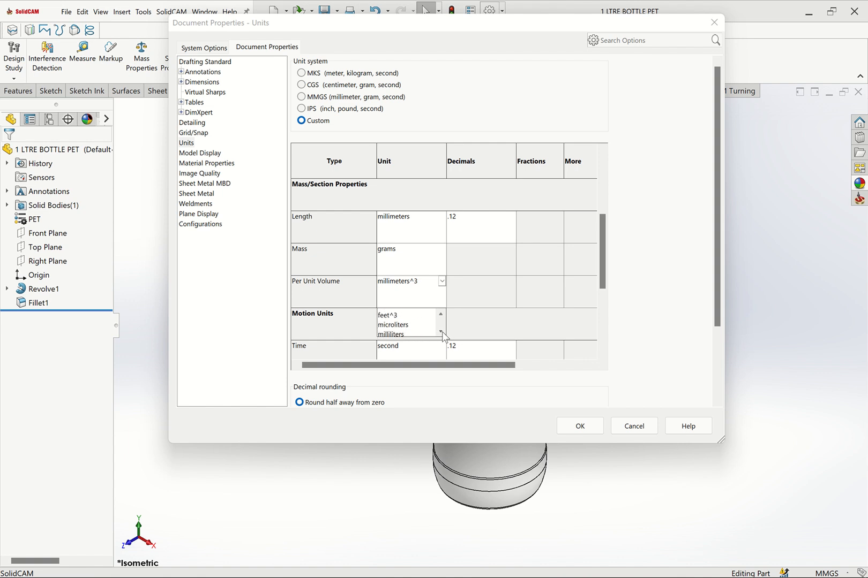
{"action": "left_click", "coordinate": [441, 332]}
{"action": "left_click", "coordinate": [441, 332]}
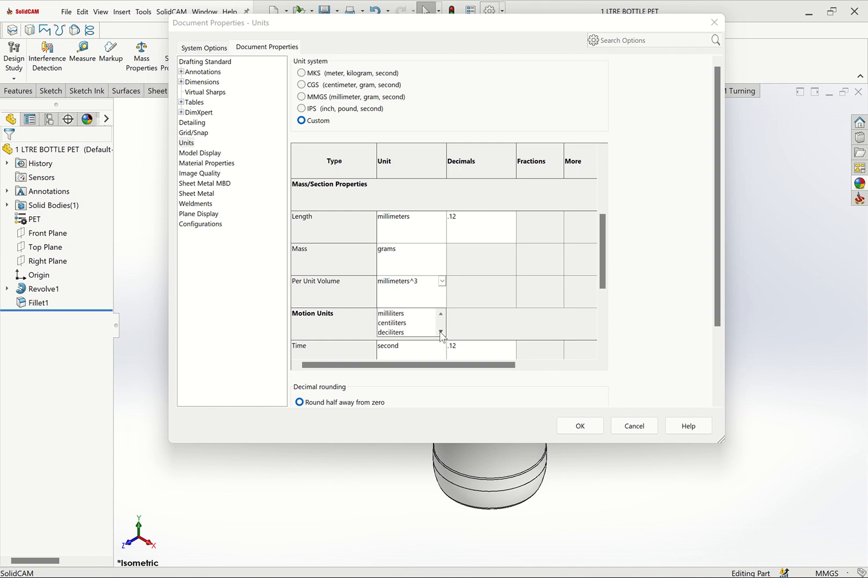
{"action": "left_click", "coordinate": [440, 333]}
{"action": "left_click", "coordinate": [441, 332]}
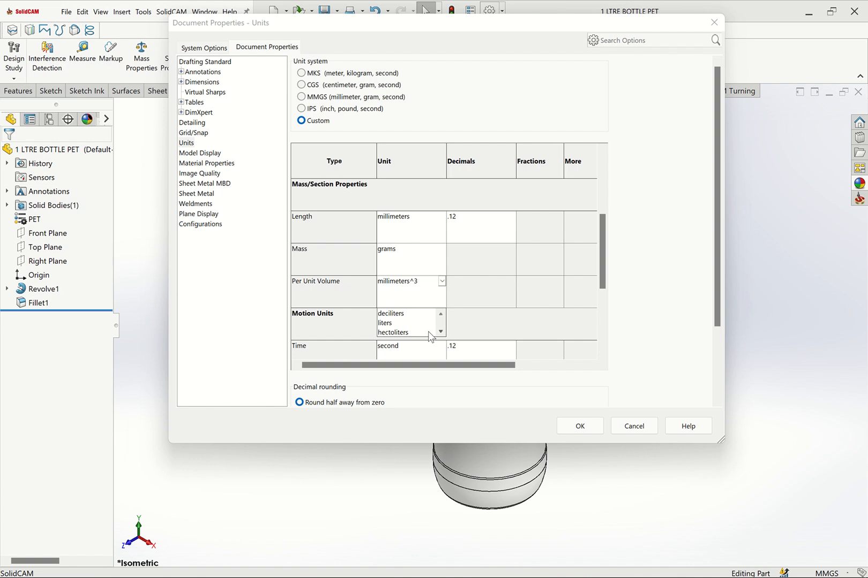
{"action": "left_click", "coordinate": [390, 323]}
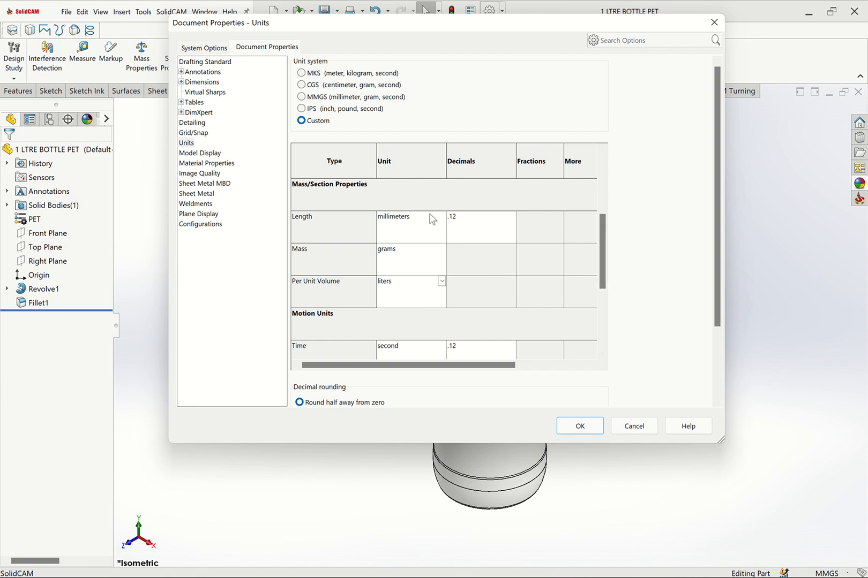
- Look through the length units offered for mass and section properties, and review the motion units
{"action": "left_click", "coordinate": [441, 234]}
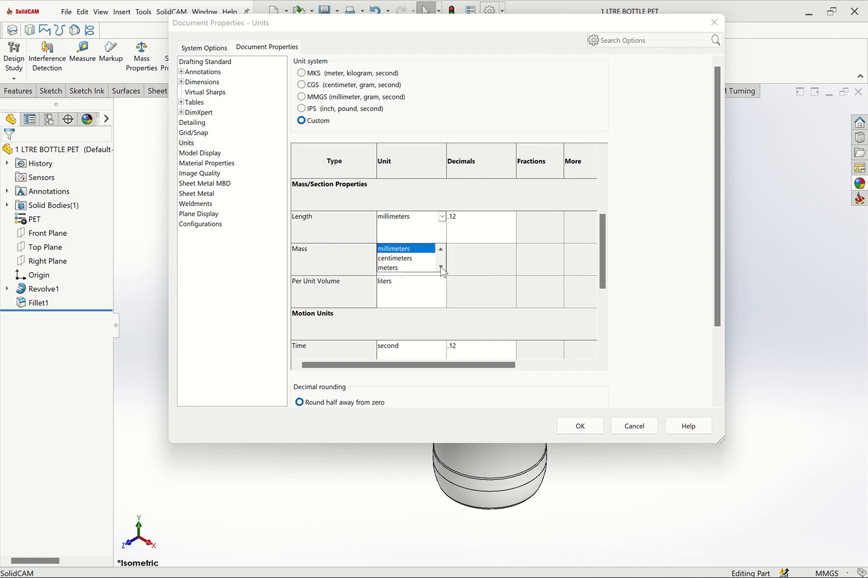
{"action": "left_click", "coordinate": [441, 268]}
{"action": "left_click", "coordinate": [441, 267]}
{"action": "left_click", "coordinate": [440, 267]}
{"action": "left_click", "coordinate": [440, 267]}
{"action": "left_click", "coordinate": [441, 267]}
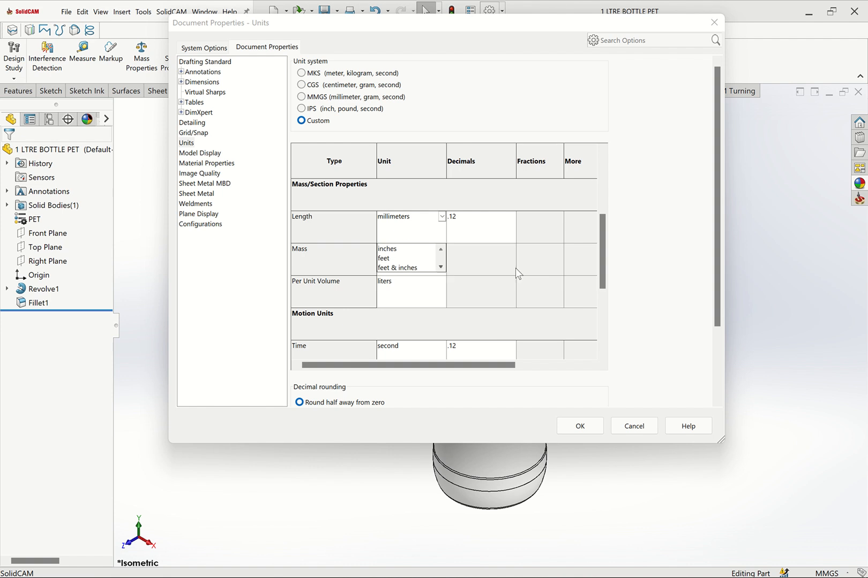
{"action": "left_click", "coordinate": [599, 270]}
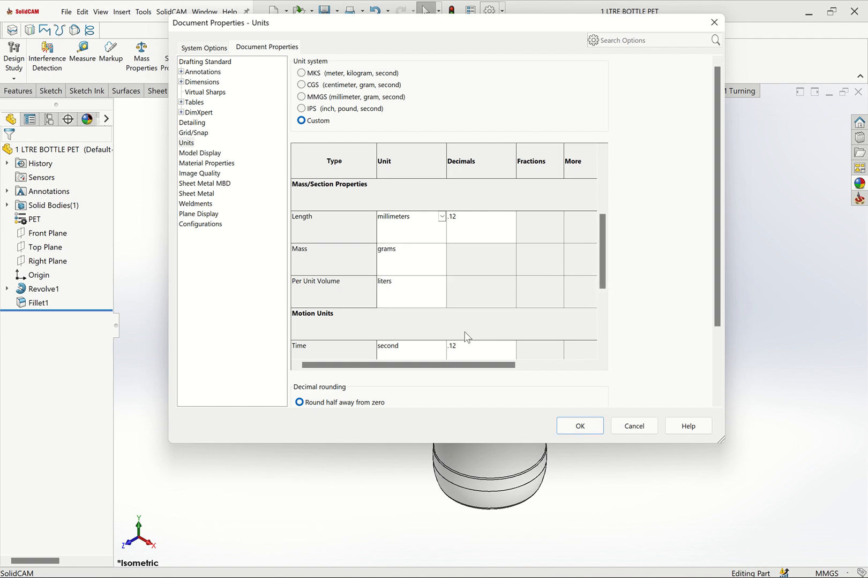
{"action": "left_click_drag", "start_coordinate": [602, 250], "coordinate": [601, 309]}
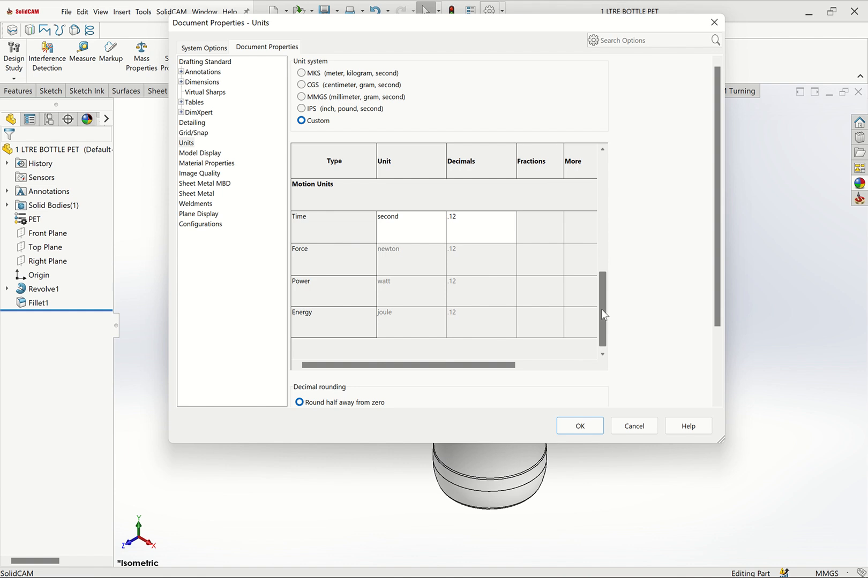
- Apply the changed document units and review the solid bottle's mass properties with volume reported in liters
{"action": "left_click", "coordinate": [580, 426]}
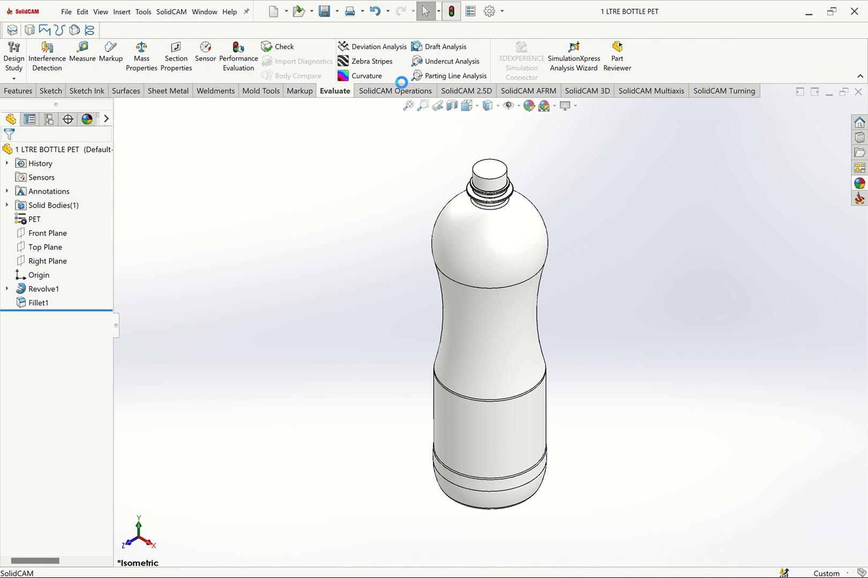
{"action": "left_click", "coordinate": [148, 72]}
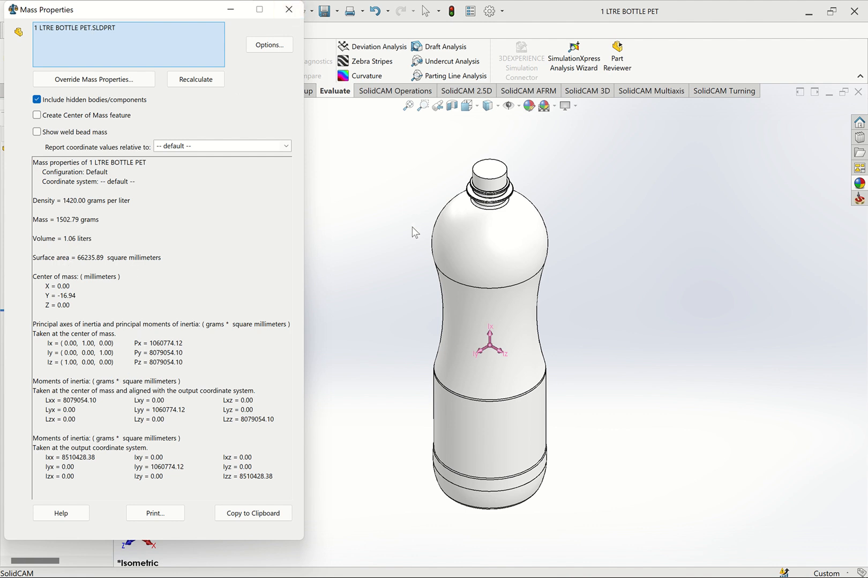
{"action": "left_click", "coordinate": [289, 10]}
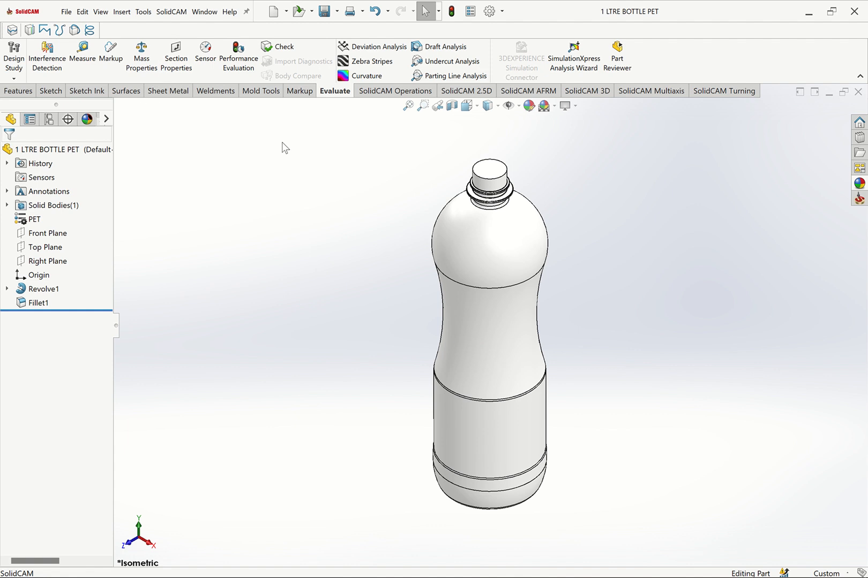
- Shell the bottle inward with a 1.5 mm wall, removing the flat top face of the neck and showing the preview
{"action": "left_click", "coordinate": [24, 92]}
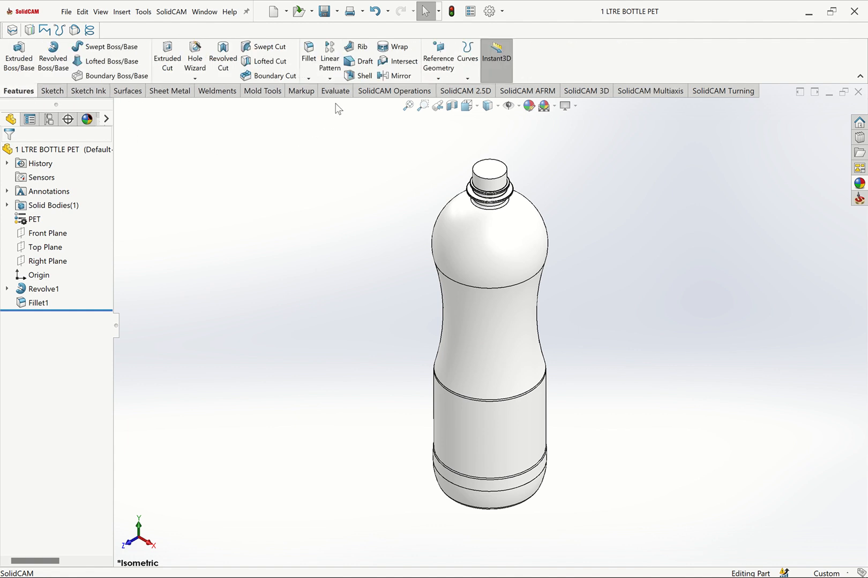
{"action": "left_click", "coordinate": [359, 76]}
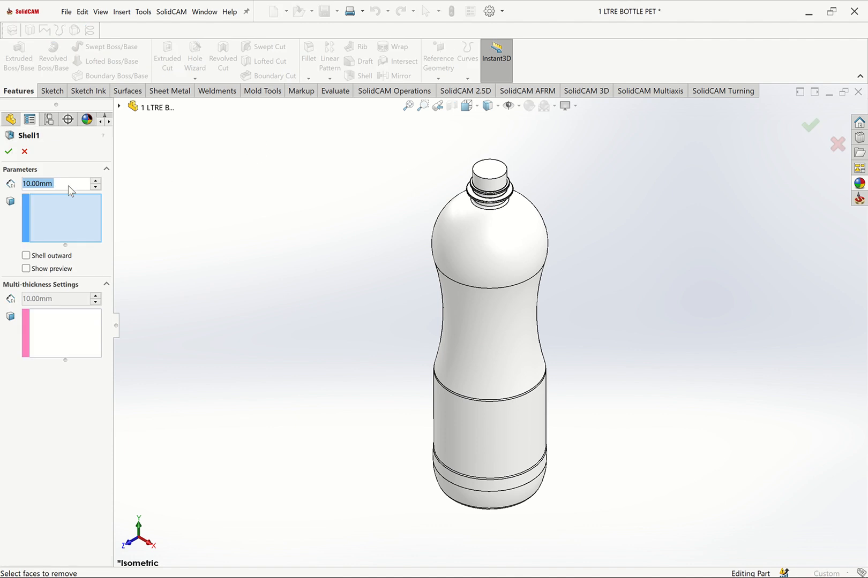
{"action": "type", "text": "1.5"}
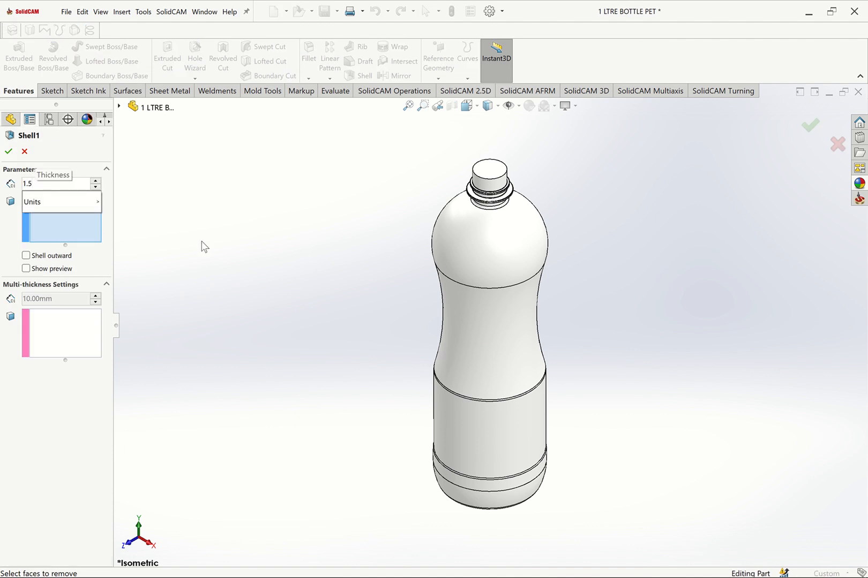
{"action": "key", "text": "Return"}
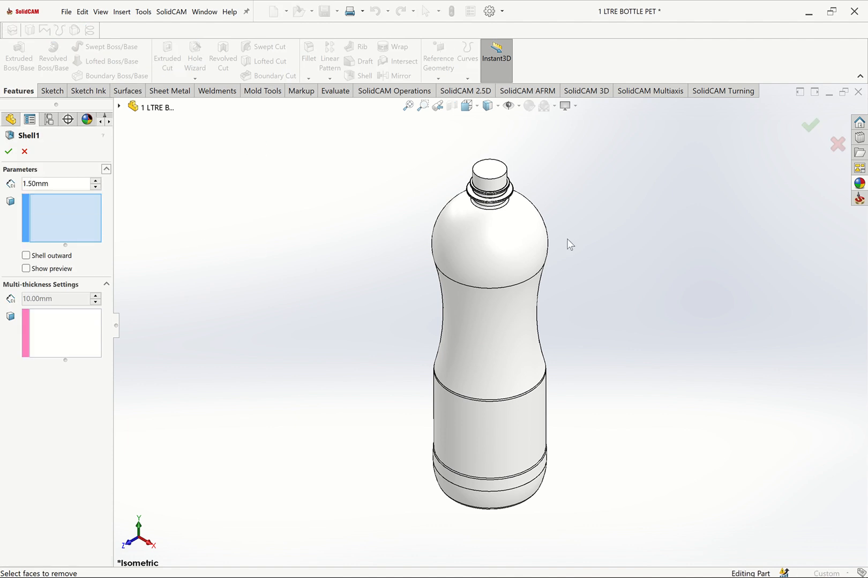
{"action": "left_click", "coordinate": [497, 180]}
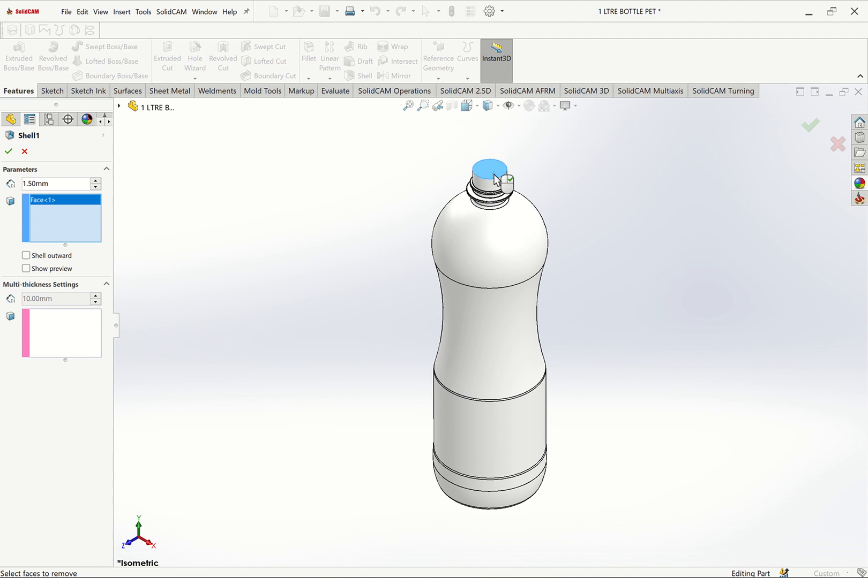
{"action": "left_click", "coordinate": [26, 268]}
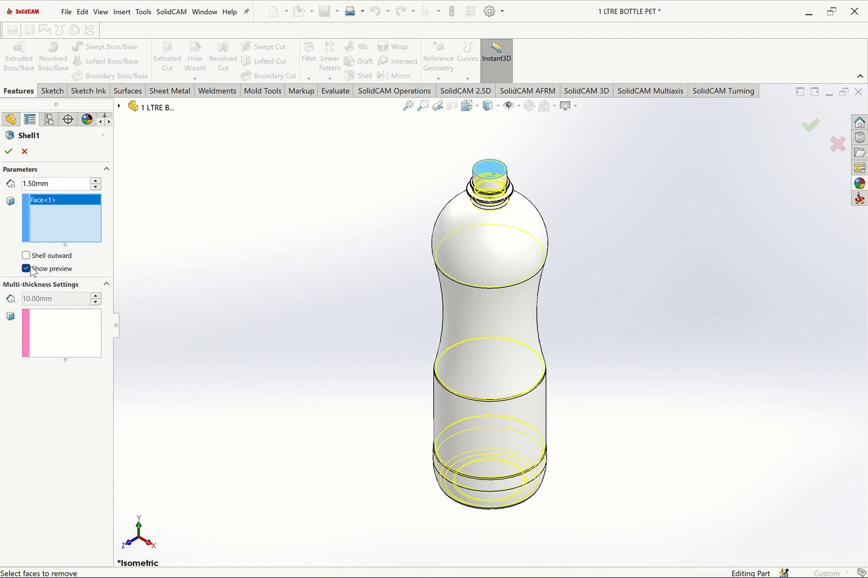
{"action": "key", "text": "ctrl+1"}
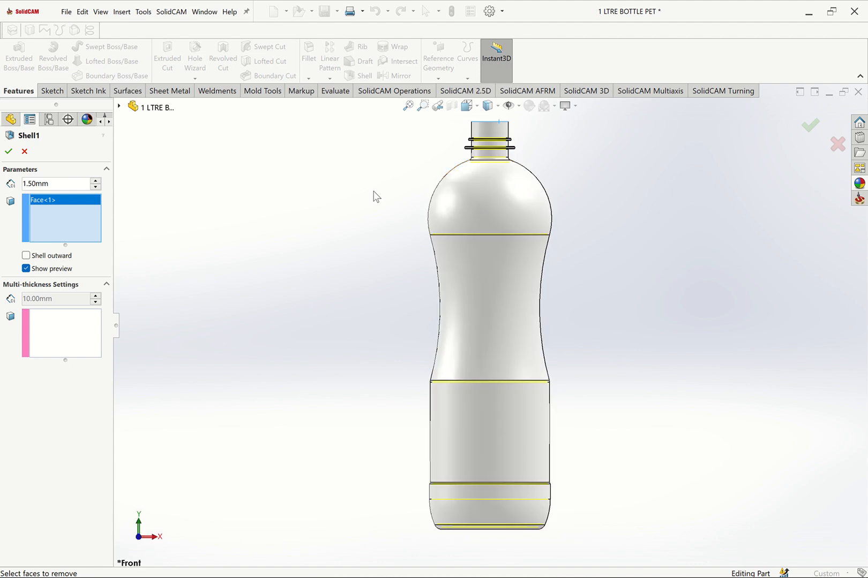
{"action": "key", "text": "f"}
{"action": "left_click", "coordinate": [423, 105]}
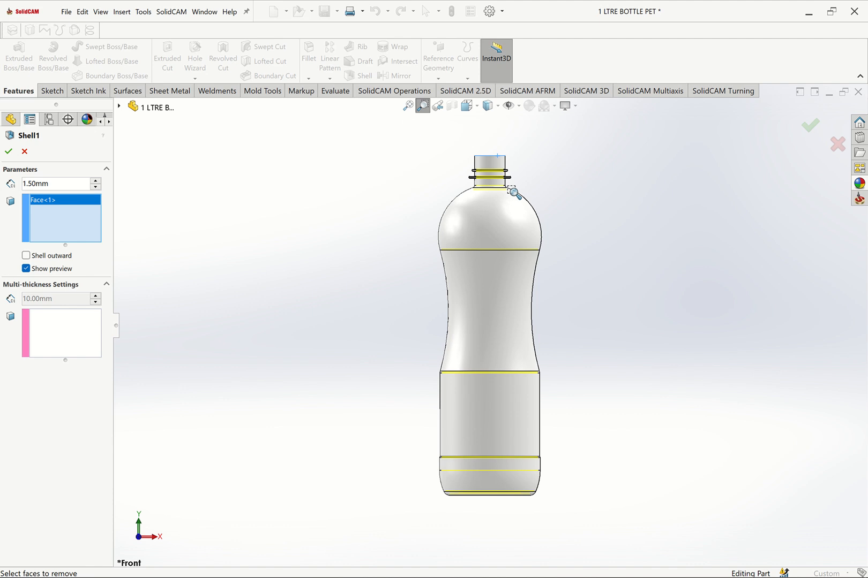
{"action": "left_click_drag", "start_coordinate": [410, 125], "coordinate": [556, 211]}
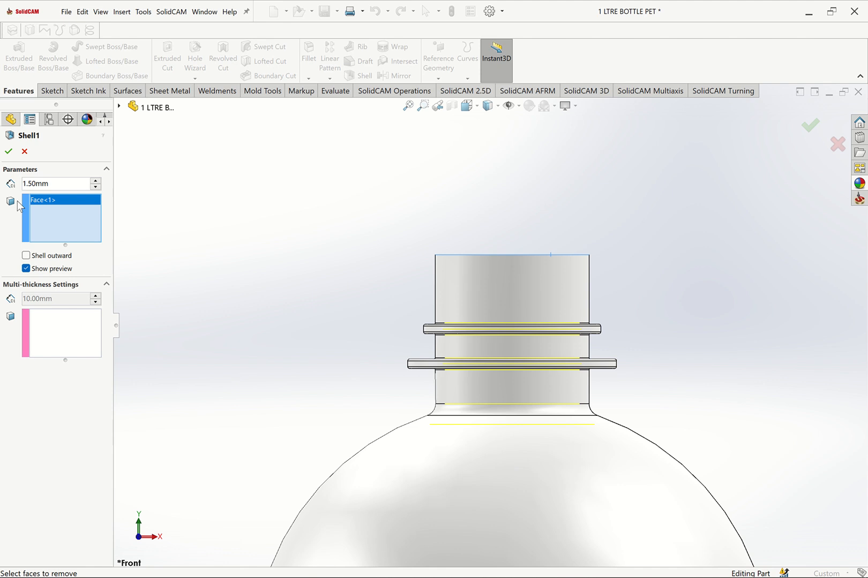
{"action": "left_click", "coordinate": [8, 152]}
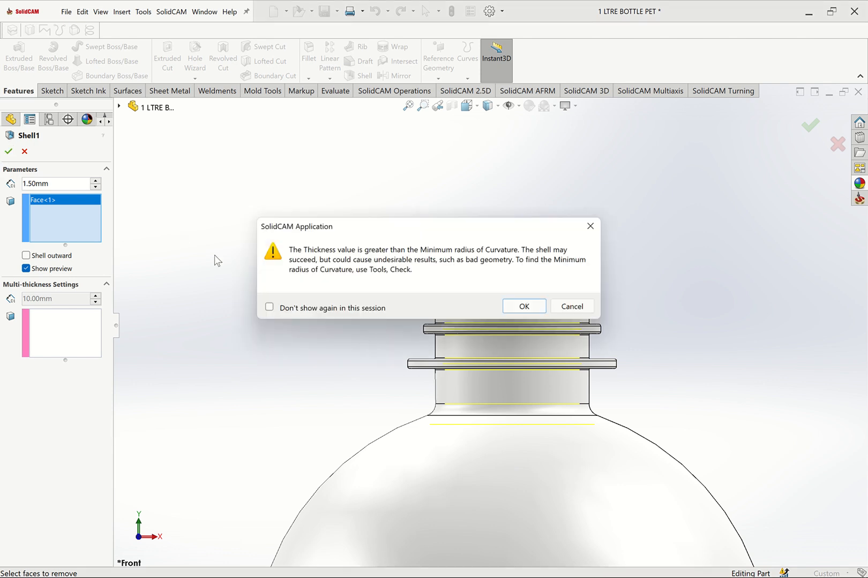
{"action": "left_click", "coordinate": [523, 306]}
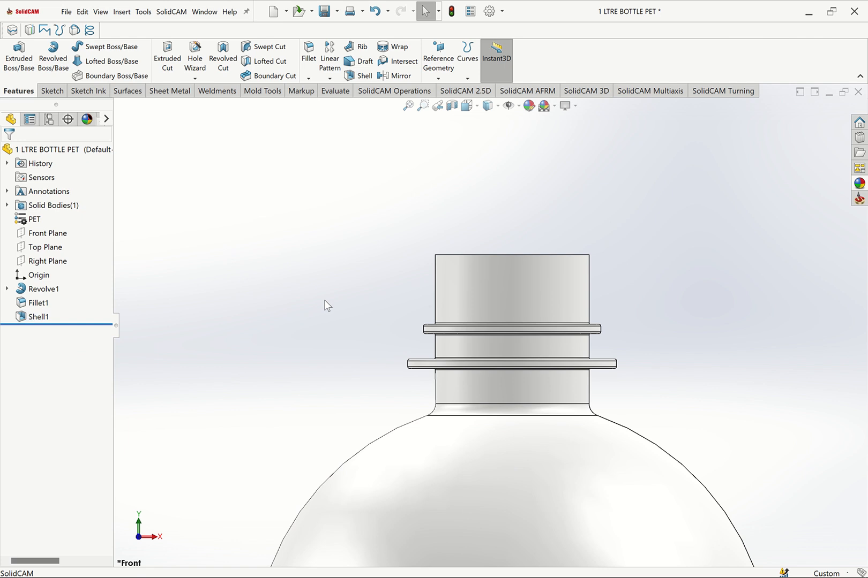
- Show a planar section view of the shelled bottle through the Front Plane, with the section cap shown
{"action": "key", "text": "ctrl+7"}
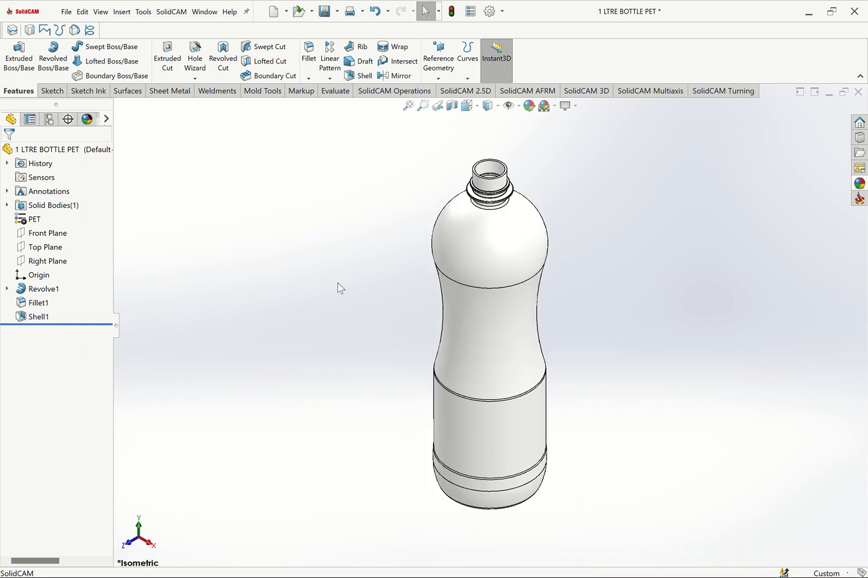
{"action": "left_click", "coordinate": [448, 108]}
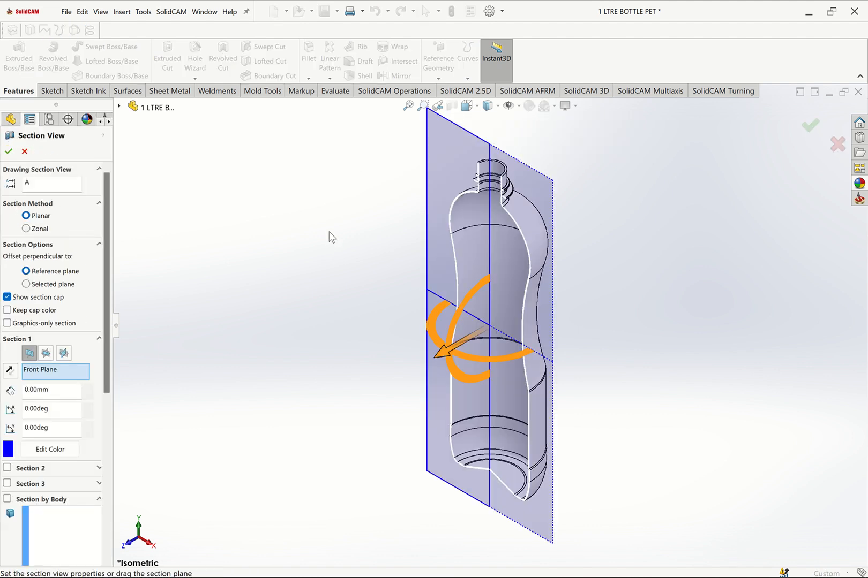
{"action": "key", "text": "ctrl+1"}
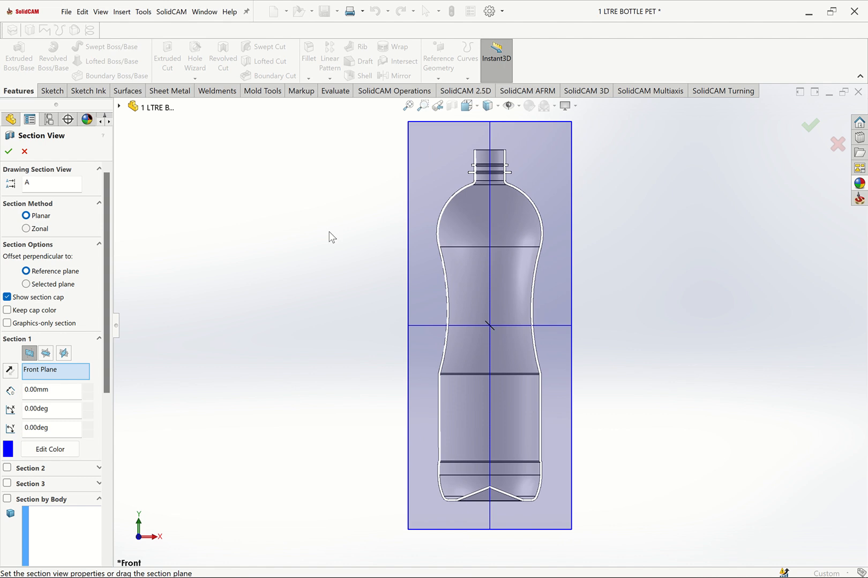
{"action": "left_click", "coordinate": [25, 151]}
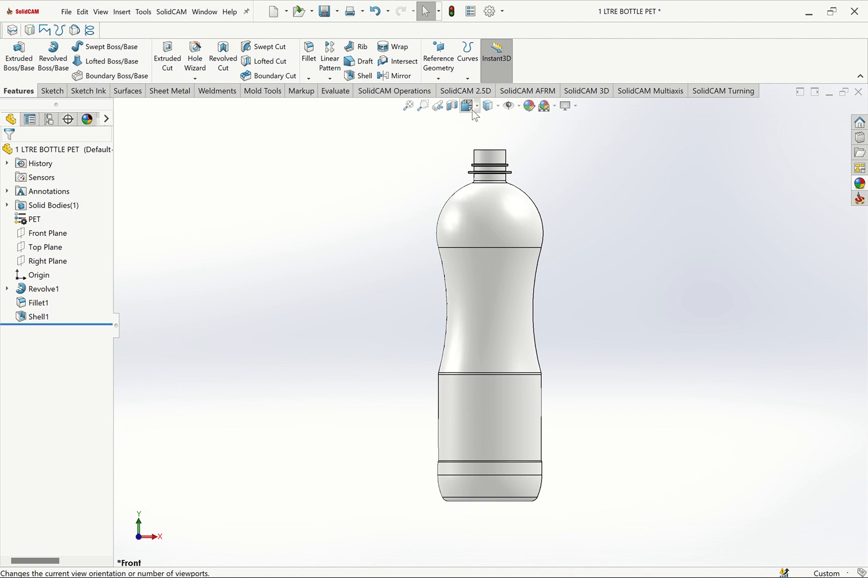
{"action": "left_click", "coordinate": [452, 105]}
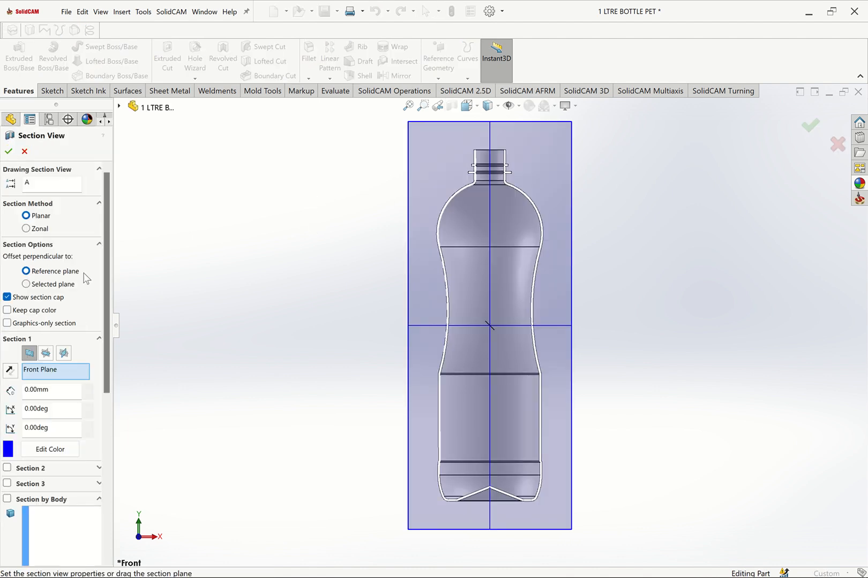
{"action": "left_click", "coordinate": [8, 152]}
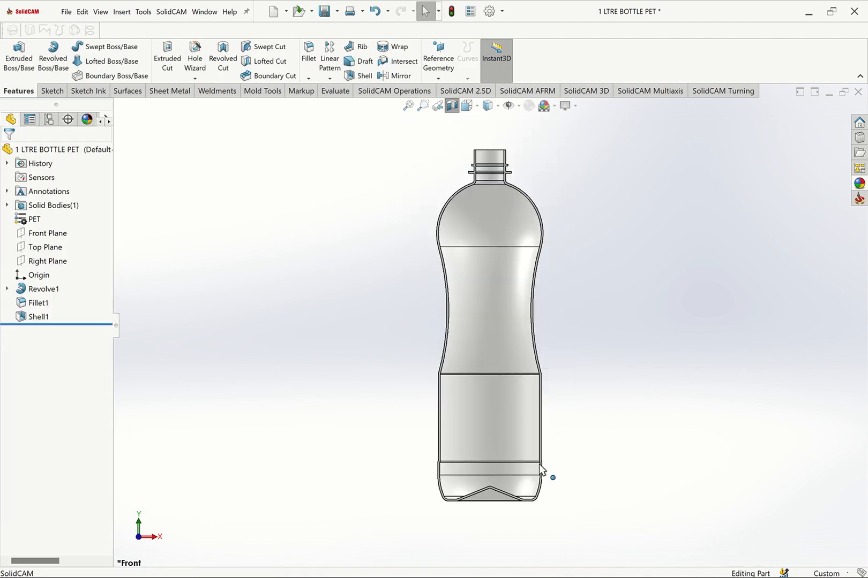
- Examine the wall and the raised cone of the sectioned bottle's base, and turn the section view off
{"action": "left_click", "coordinate": [423, 106]}
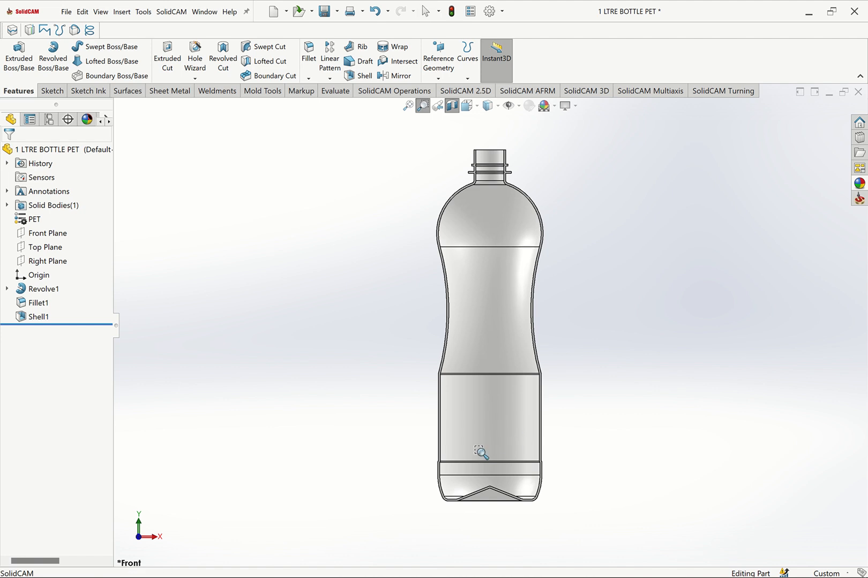
{"action": "left_click_drag", "start_coordinate": [480, 453], "coordinate": [514, 549]}
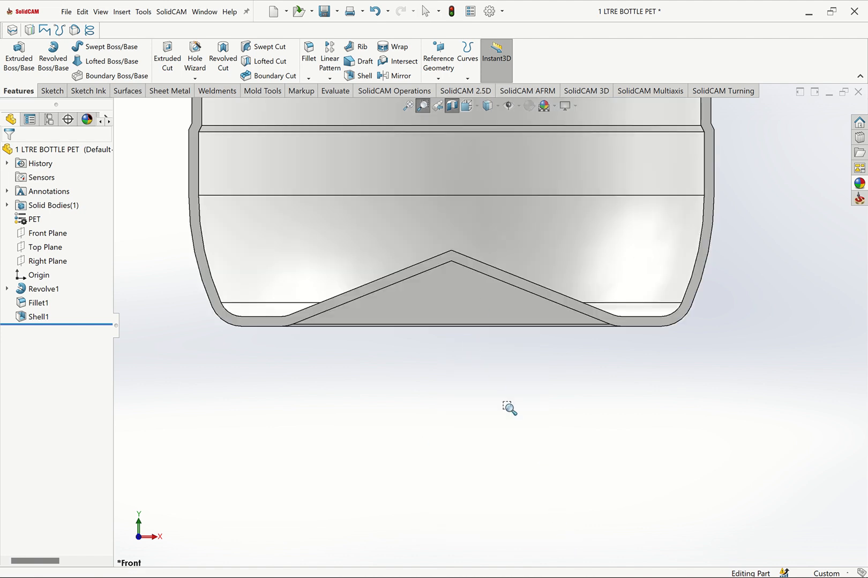
{"action": "key", "text": "Down"}
{"action": "key", "text": "Down"}
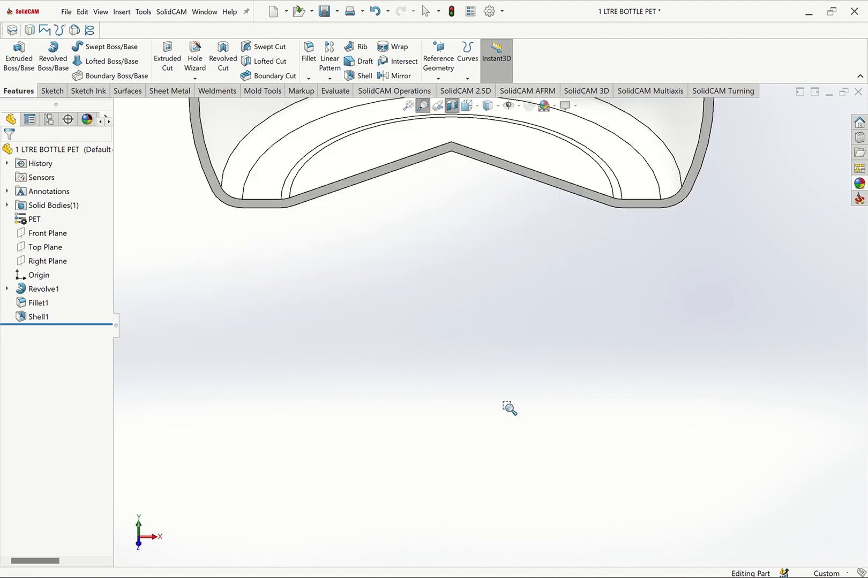
{"action": "key", "text": "Down"}
{"action": "key", "text": "ctrl+1"}
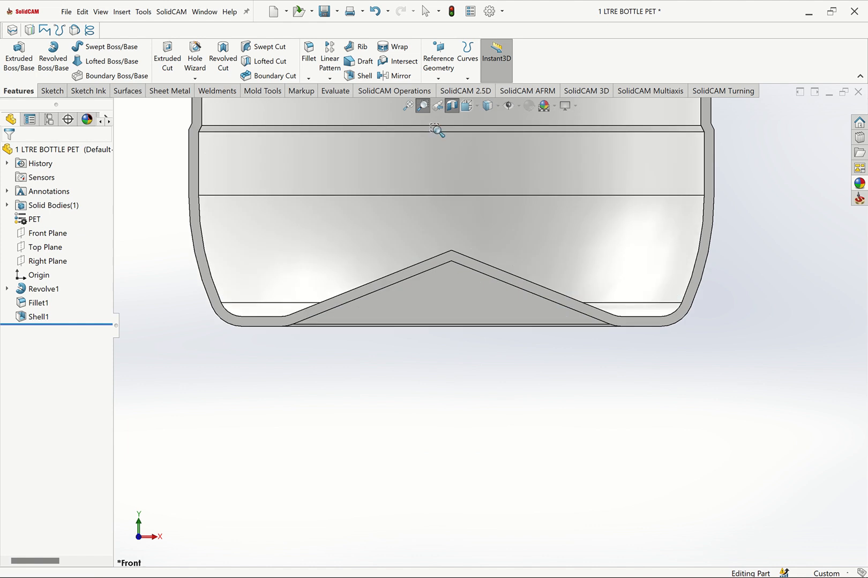
{"action": "left_click", "coordinate": [451, 106]}
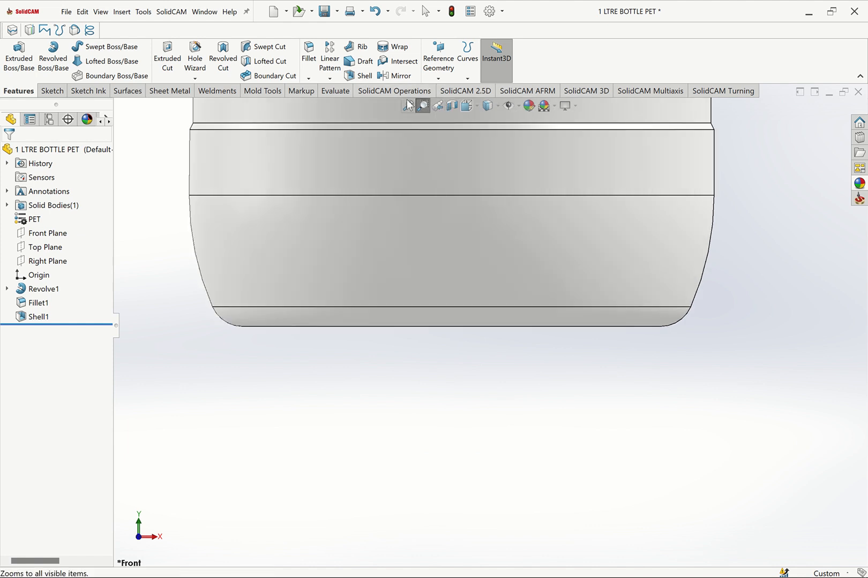
{"action": "left_click", "coordinate": [407, 106]}
{"action": "key", "text": "Escape"}
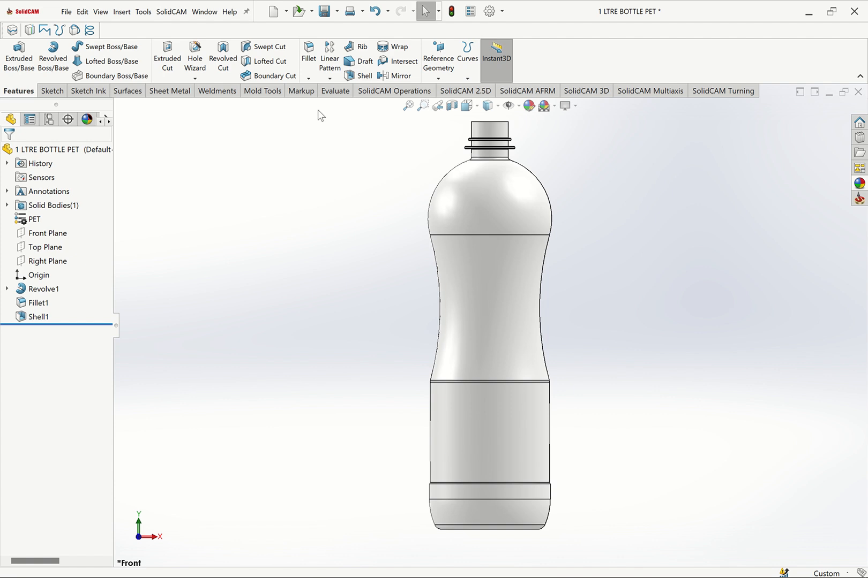
- Review the mass properties of the shelled bottle, including its volume in liters
{"action": "left_click", "coordinate": [334, 91]}
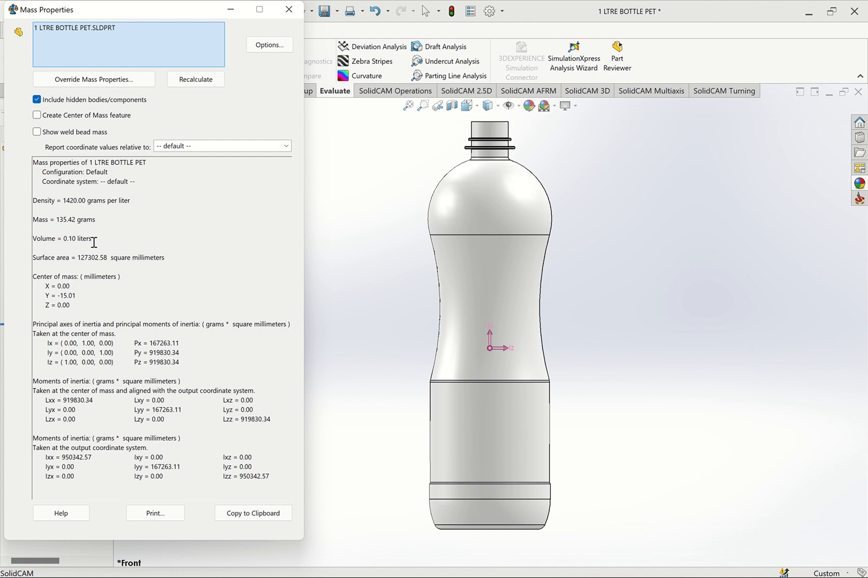
{"action": "left_click", "coordinate": [289, 9]}
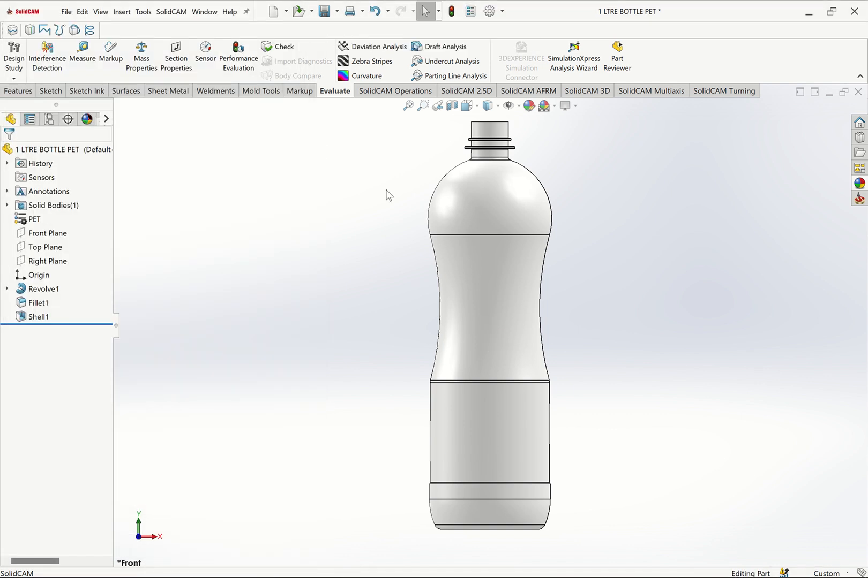
- Open the bottle's shell feature for editing
{"action": "key", "text": "ctrl+7"}
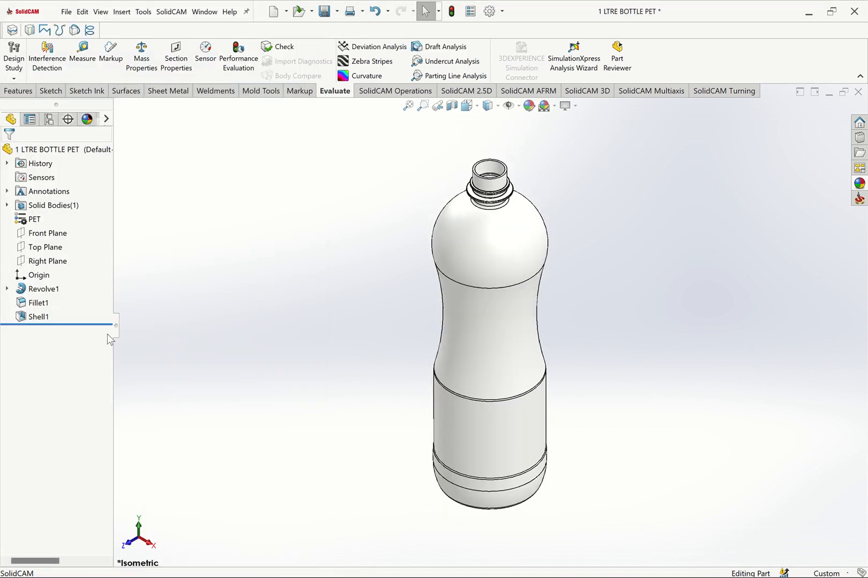
{"action": "left_click", "coordinate": [40, 316]}
{"action": "left_click", "coordinate": [93, 304]}
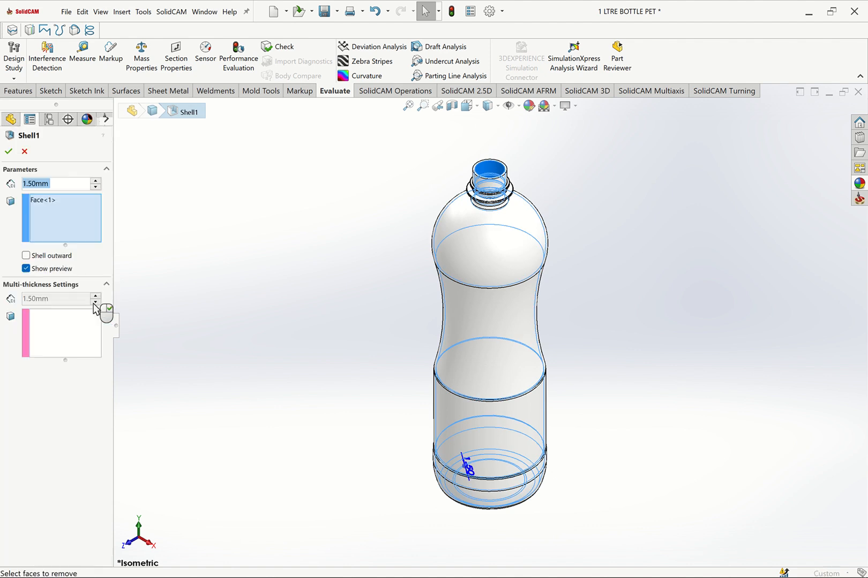
- Set the shell's wall thickness to 1.2 mm and finish the edit despite the curvature warning
{"action": "type", "text": "1.2"}
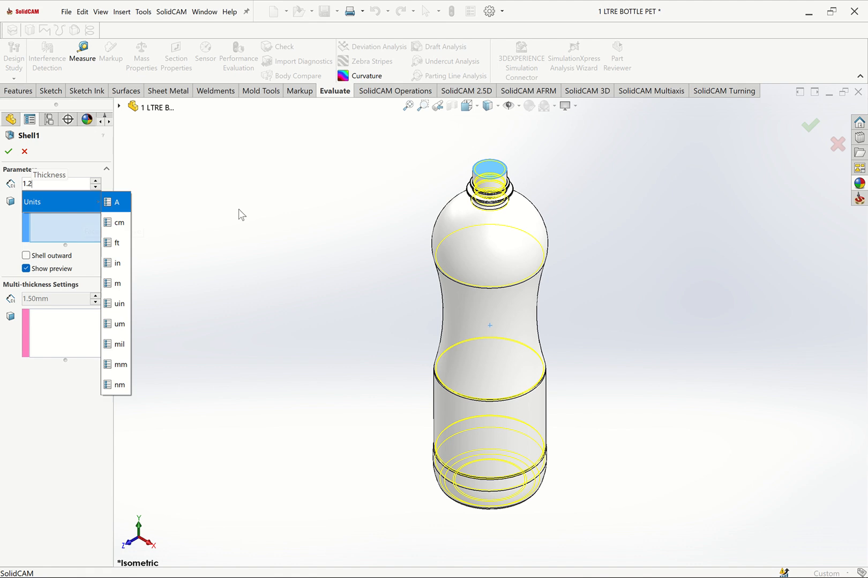
{"action": "key", "text": "Return"}
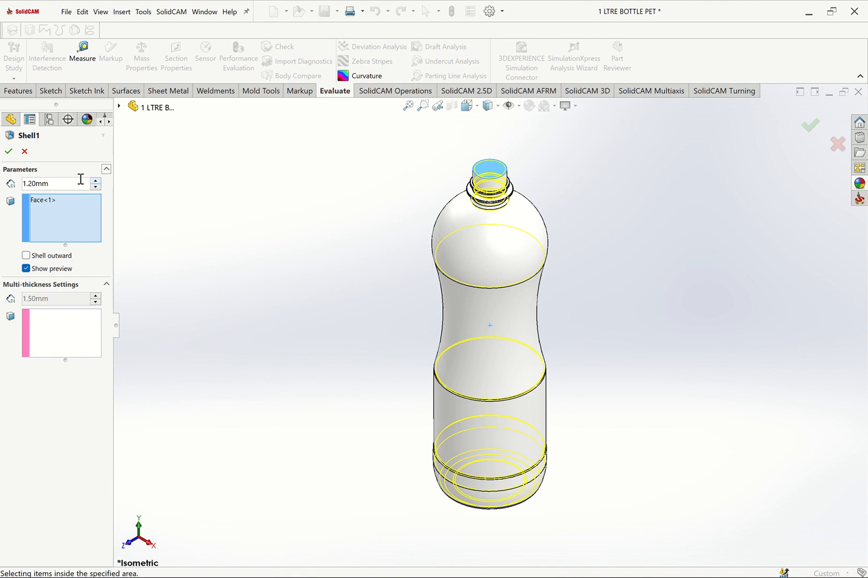
{"action": "left_click", "coordinate": [8, 151]}
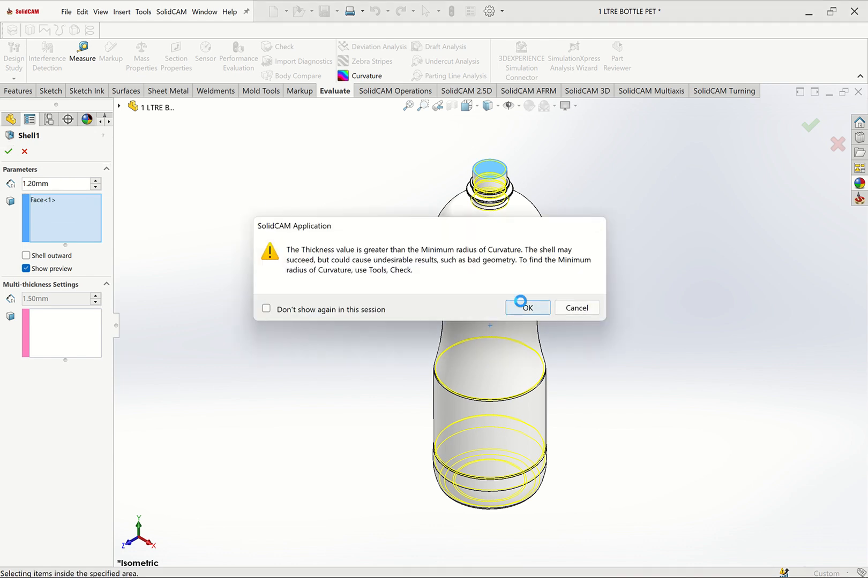
{"action": "left_click", "coordinate": [520, 303]}
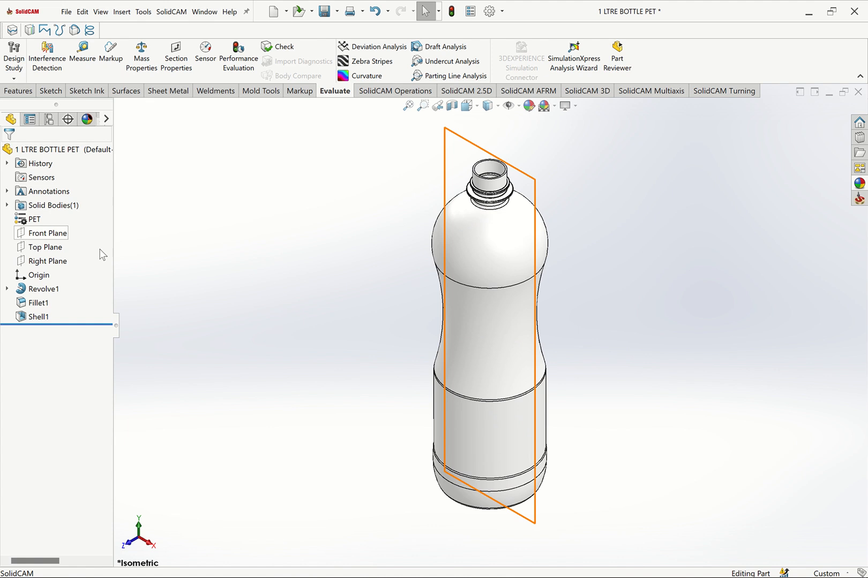
- Examine the mass properties of the shelled bottle, and of the solid bottle with the model temporarily rolled back before Shell1
{"action": "left_click", "coordinate": [131, 56]}
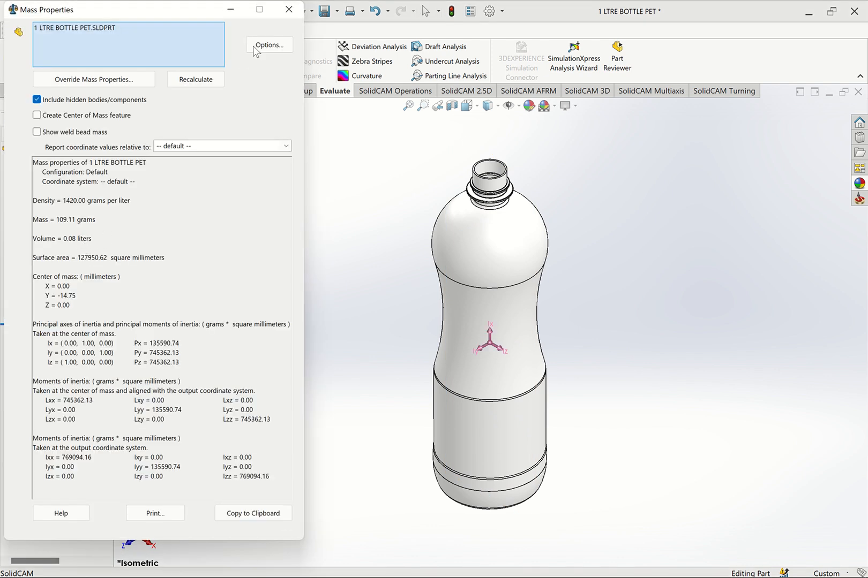
{"action": "left_click", "coordinate": [289, 9]}
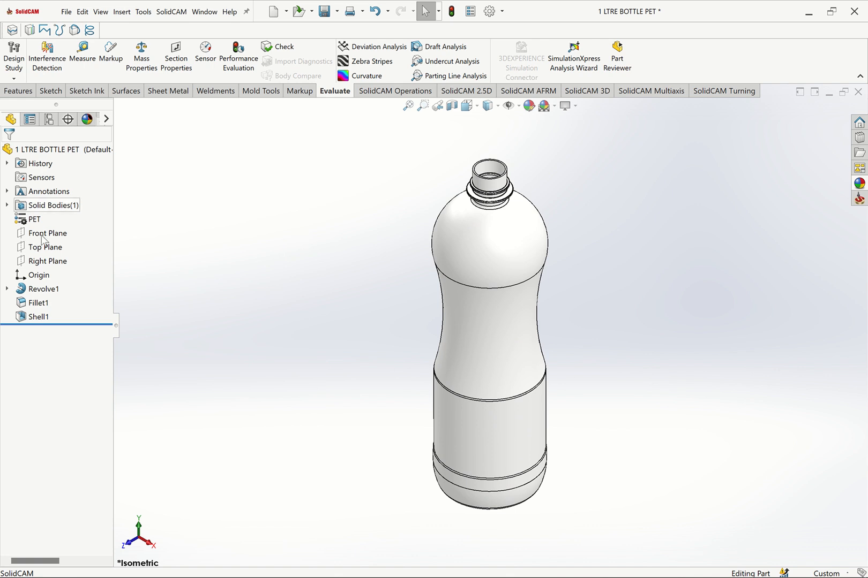
{"action": "left_click_drag", "start_coordinate": [88, 324], "coordinate": [87, 305]}
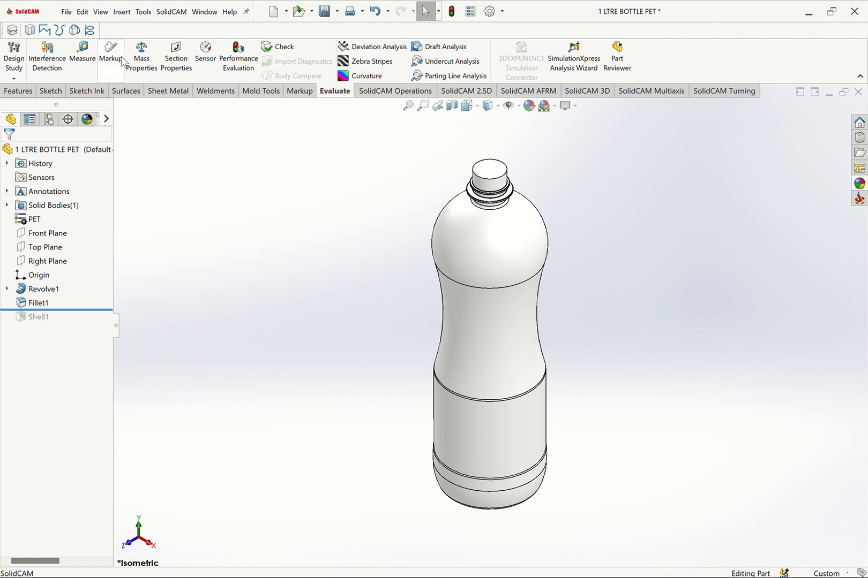
{"action": "left_click", "coordinate": [141, 56]}
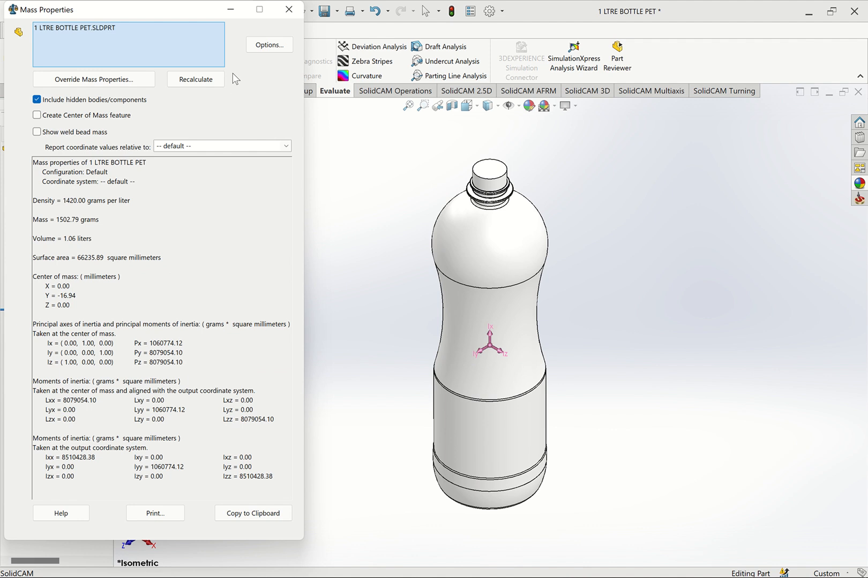
{"action": "left_click", "coordinate": [289, 9]}
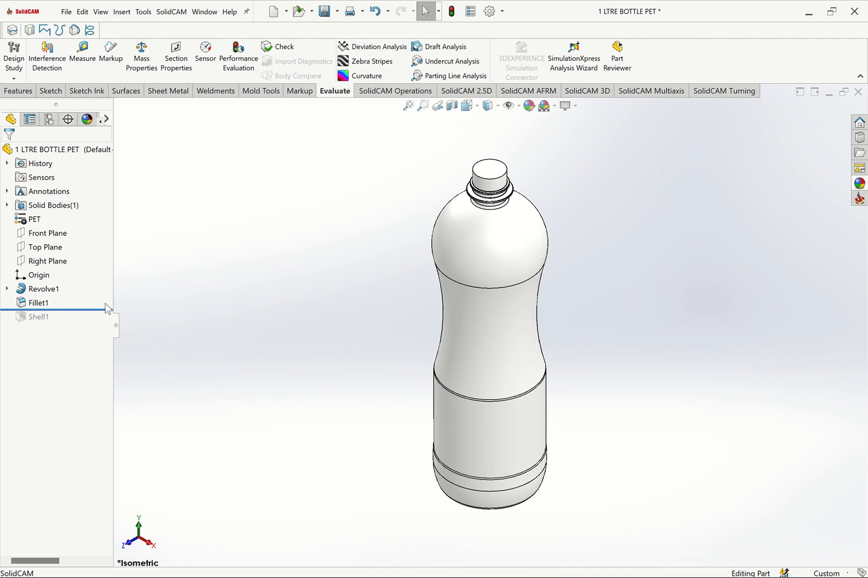
{"action": "left_click_drag", "start_coordinate": [91, 307], "coordinate": [117, 319]}
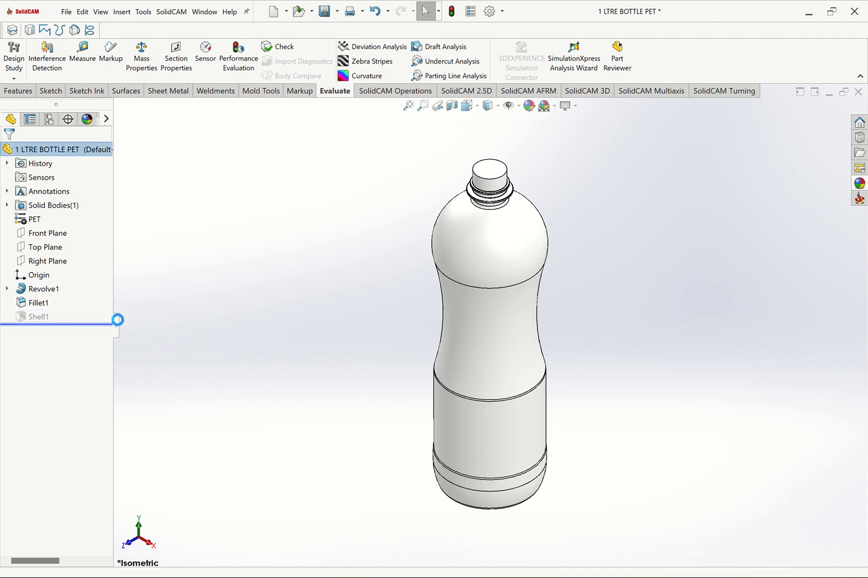
- Define a reference plane offset 5 mm from the bottle neck's top rim face, with the offset direction flipped downward
{"action": "left_click", "coordinate": [424, 105]}
{"action": "left_click_drag", "start_coordinate": [435, 135], "coordinate": [547, 216]}
{"action": "key", "text": "Escape"}
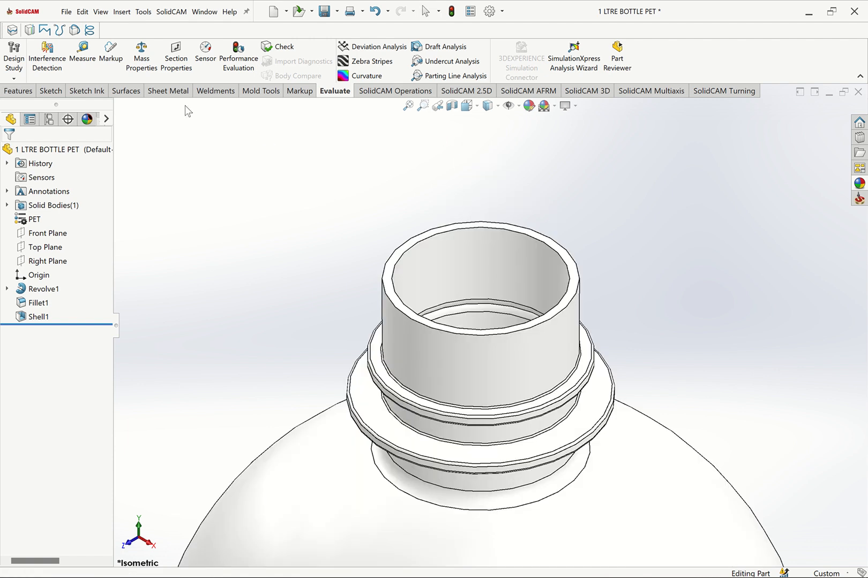
{"action": "left_click", "coordinate": [18, 90]}
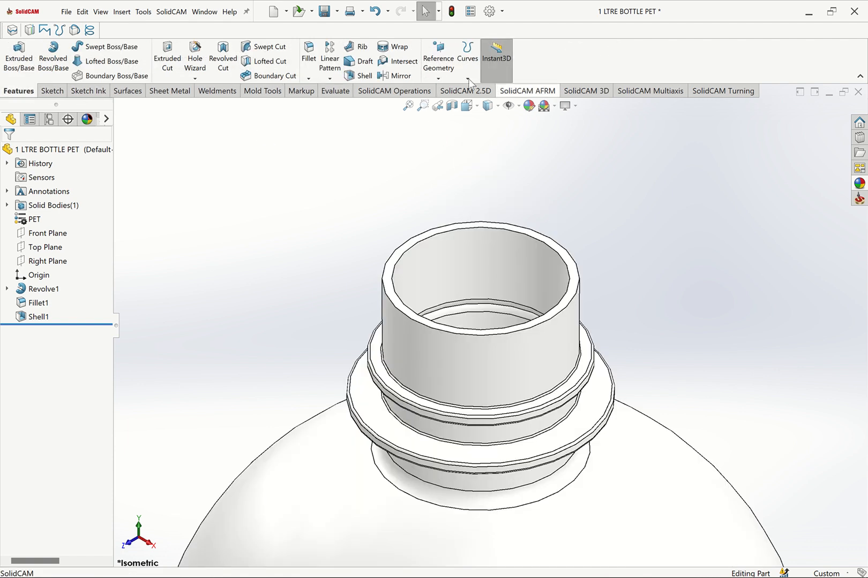
{"action": "left_click", "coordinate": [438, 78]}
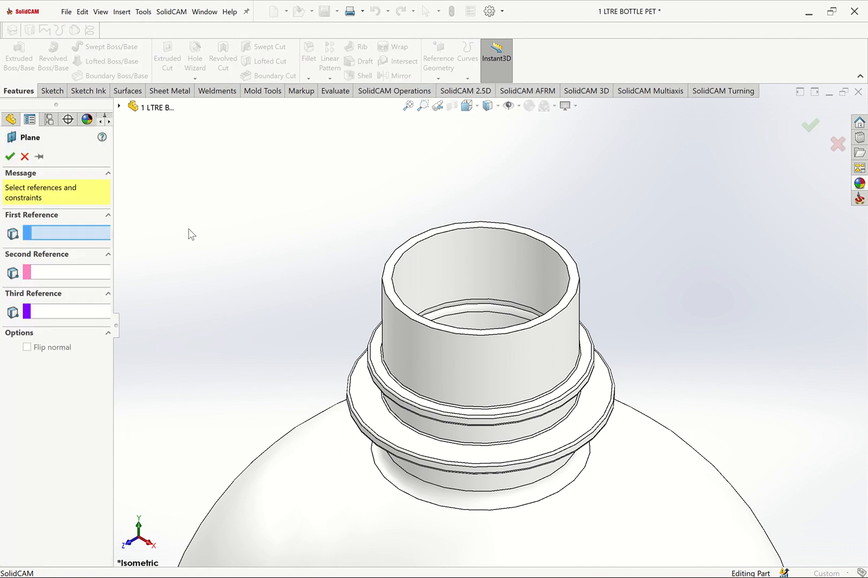
{"action": "left_click", "coordinate": [392, 257]}
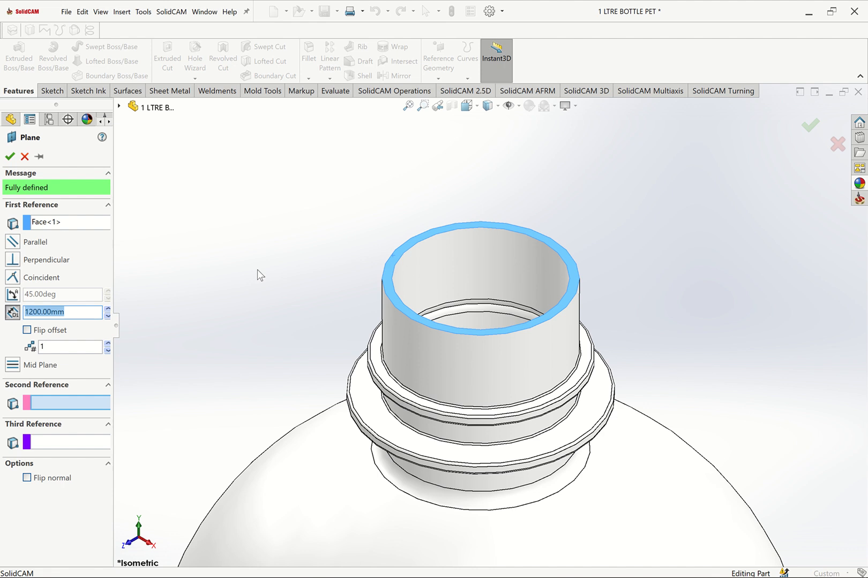
{"action": "type", "text": "5"}
{"action": "key", "text": "Return"}
{"action": "left_click", "coordinate": [27, 331]}
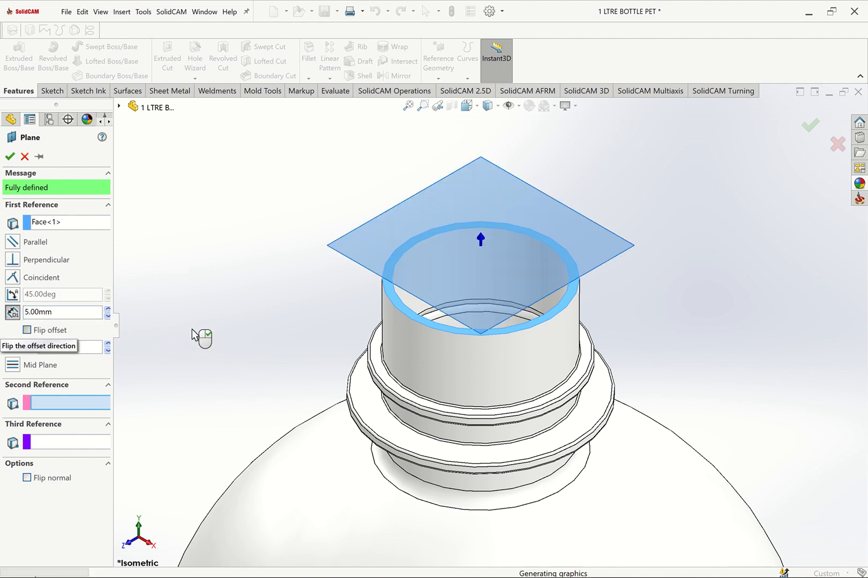
- Set the new plane's offset from the rim to 15 mm, checking it in front view
{"action": "key", "text": "ctrl+1"}
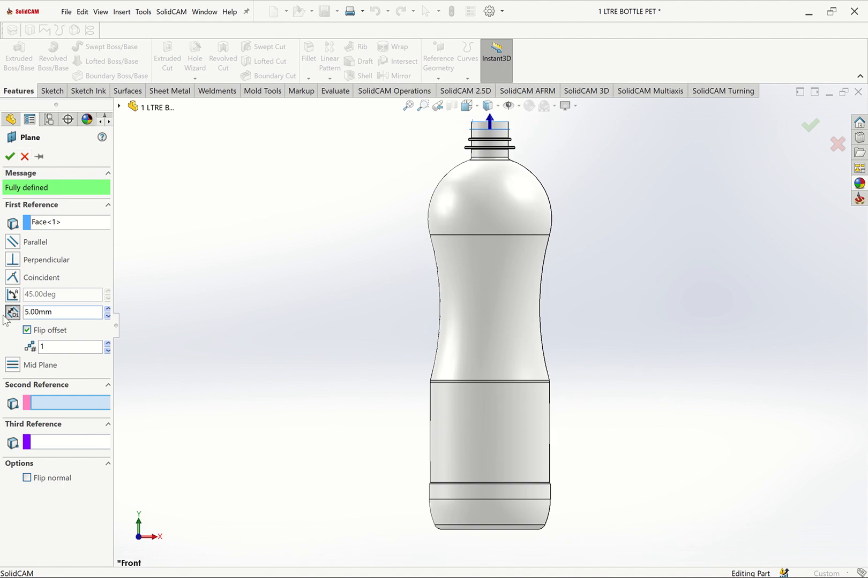
{"action": "left_click_drag", "start_coordinate": [55, 313], "coordinate": [1, 316]}
{"action": "type", "text": "15"}
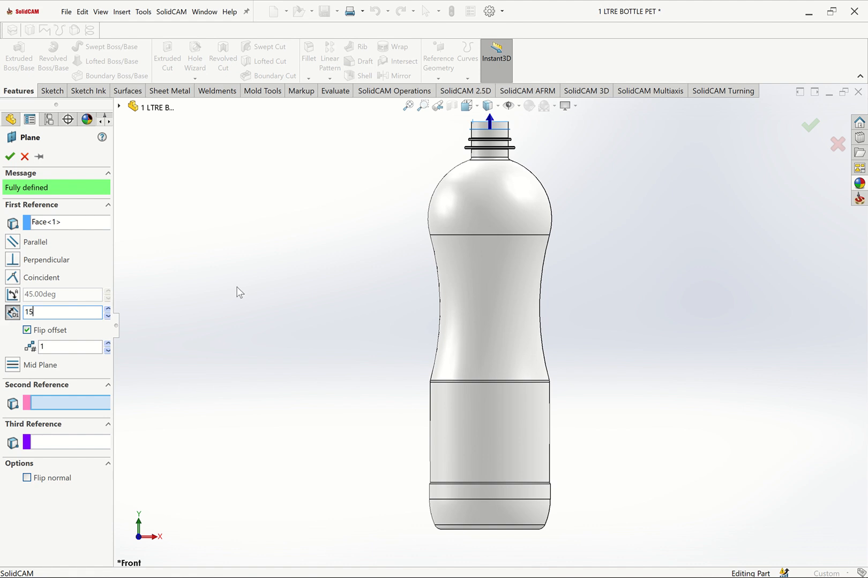
{"action": "key", "text": "Return"}
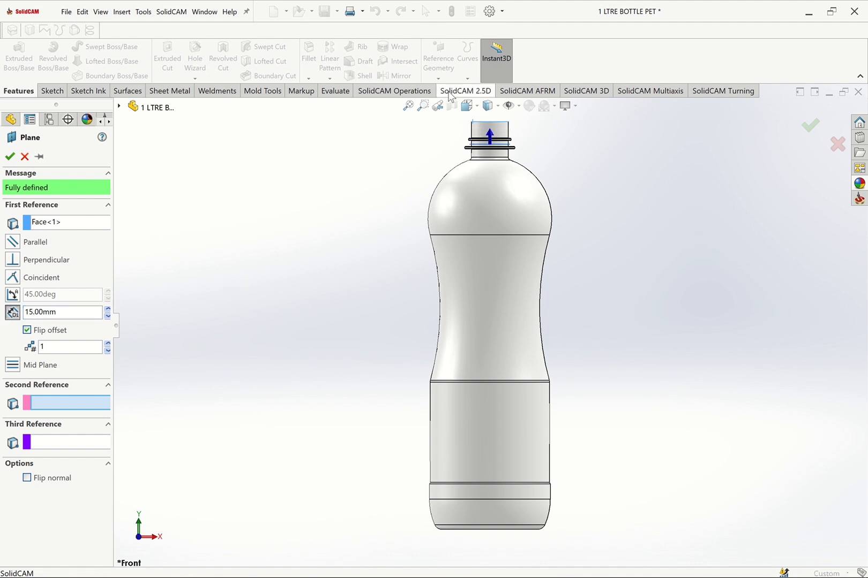
- Set the plane's offset below the neck rim to 25 mm and create the plane
{"action": "left_click", "coordinate": [423, 106]}
{"action": "left_click_drag", "start_coordinate": [399, 151], "coordinate": [574, 270]}
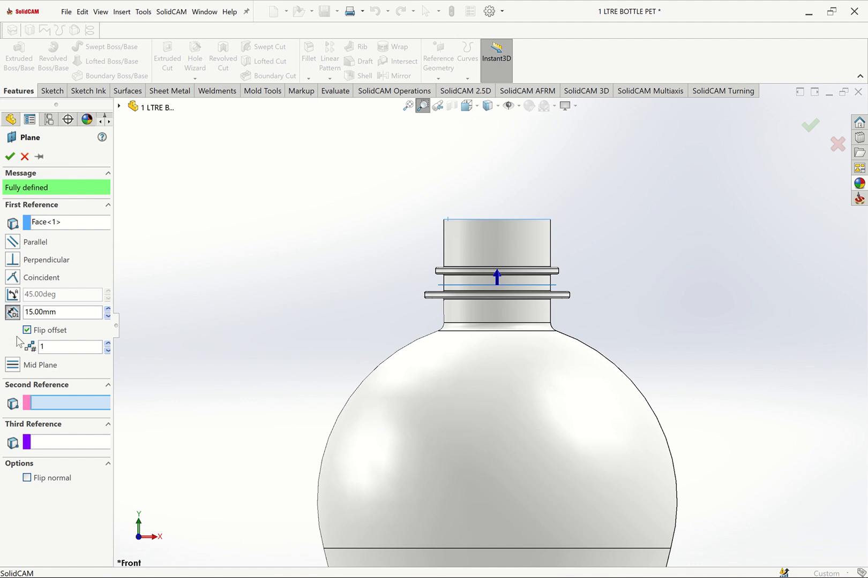
{"action": "left_click_drag", "start_coordinate": [75, 311], "coordinate": [3, 315]}
{"action": "type", "text": "20"}
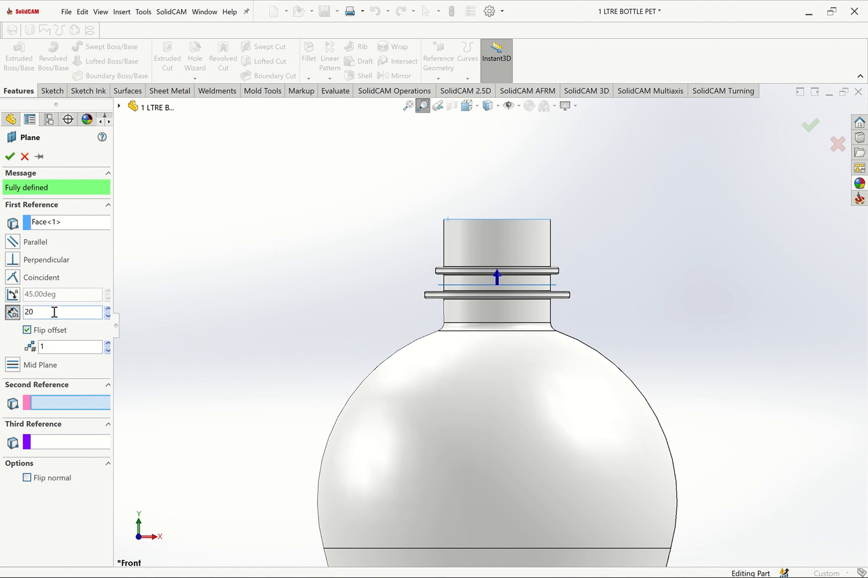
{"action": "left_click_drag", "start_coordinate": [53, 312], "coordinate": [4, 318]}
{"action": "type", "text": "25"}
{"action": "left_click", "coordinate": [9, 157]}
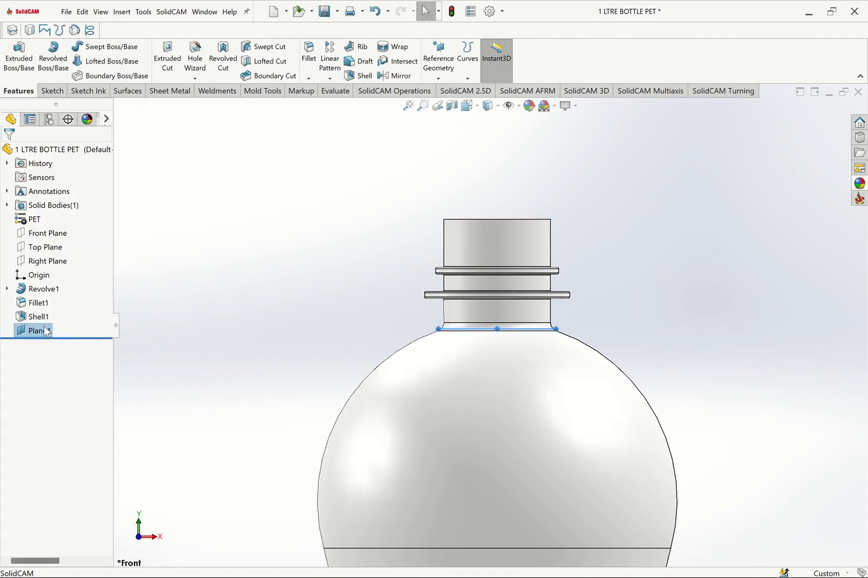
- Edit Plane1 and set its offset below the neck rim to 20 mm
{"action": "right_click", "coordinate": [45, 328]}
{"action": "left_click", "coordinate": [59, 300]}
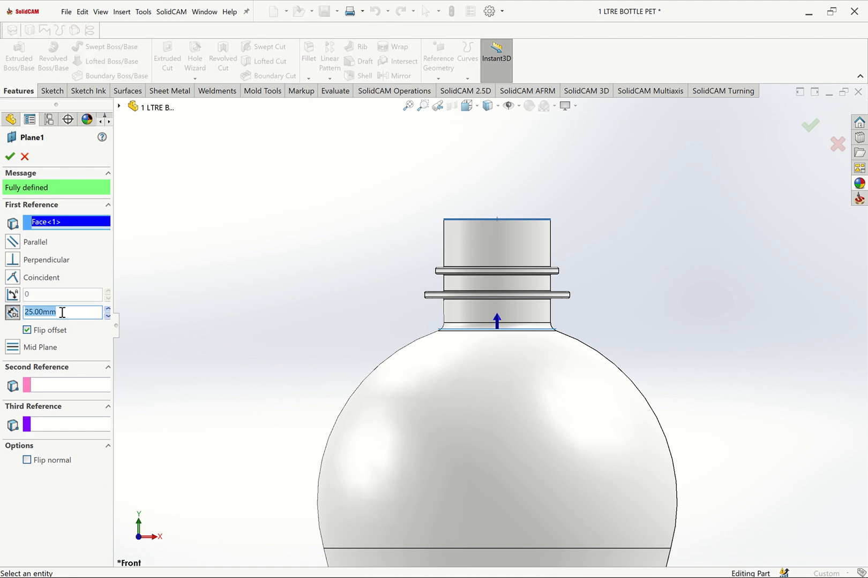
{"action": "type", "text": "20"}
{"action": "key", "text": "Return"}
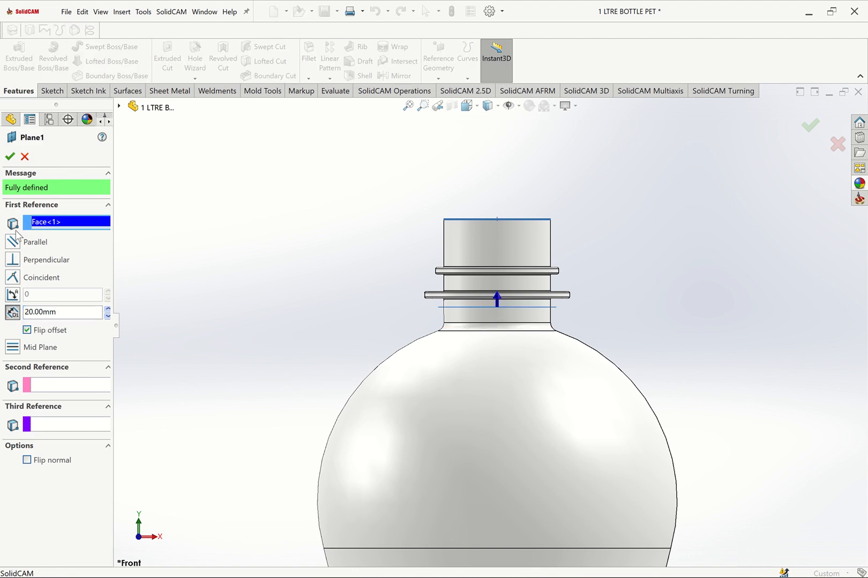
{"action": "left_click", "coordinate": [9, 157]}
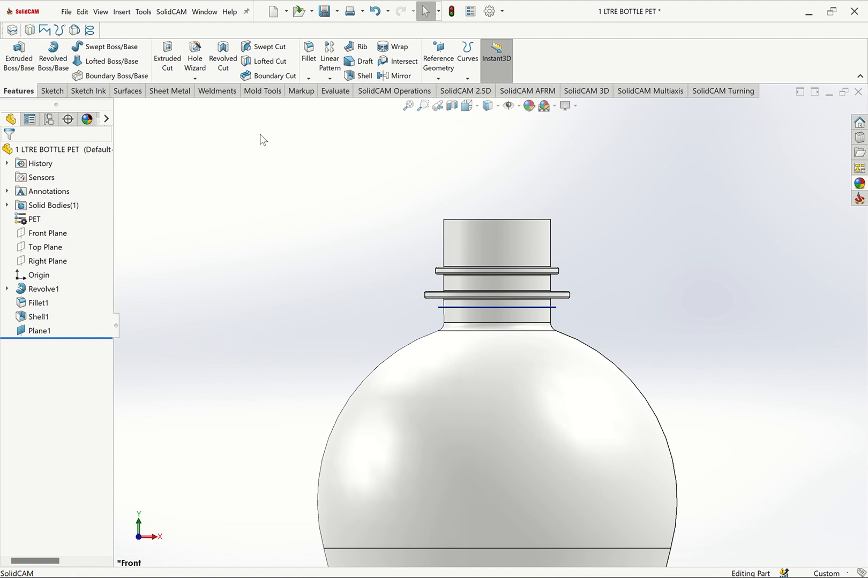
- Start an Intersect feature that creates intersecting regions, using Plane1 and the shelled bottle body as its selections
{"action": "left_click", "coordinate": [122, 12]}
{"action": "mouse_move", "coordinate": [153, 59]}
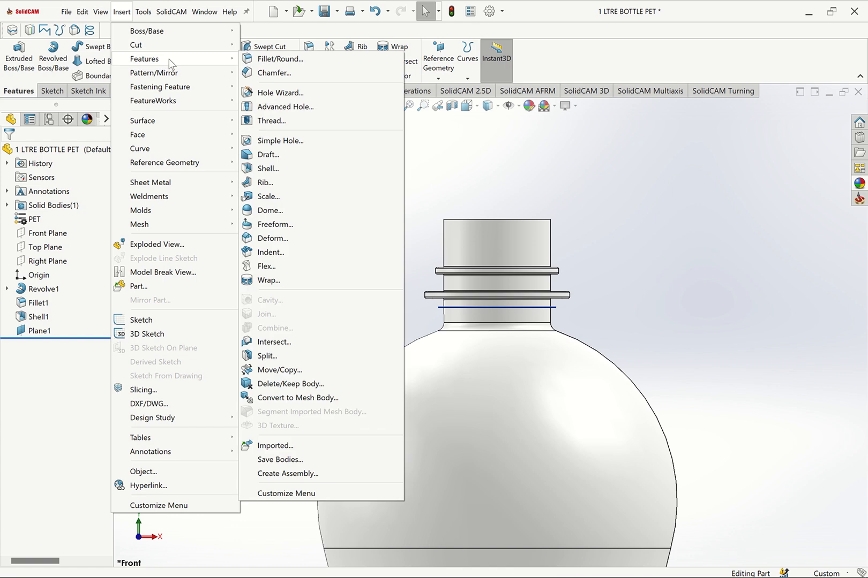
{"action": "left_click", "coordinate": [275, 342]}
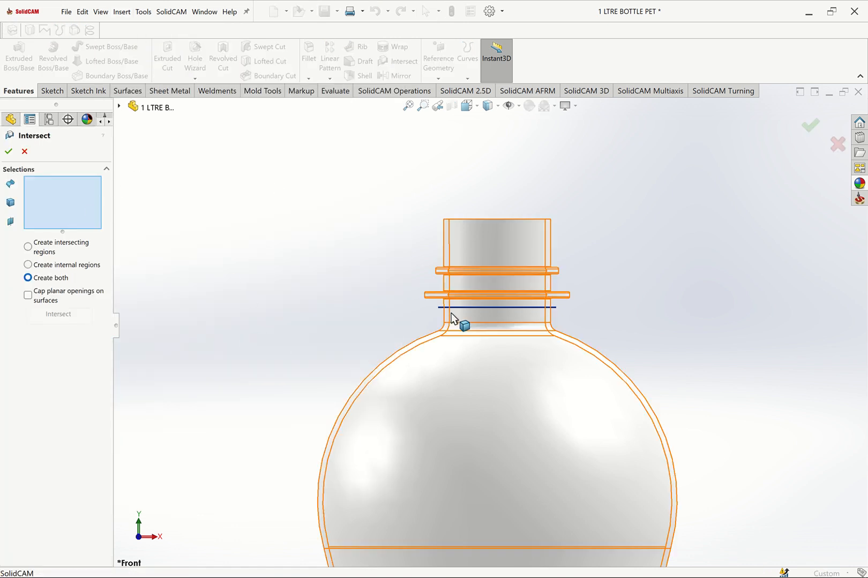
{"action": "key", "text": "ctrl+7"}
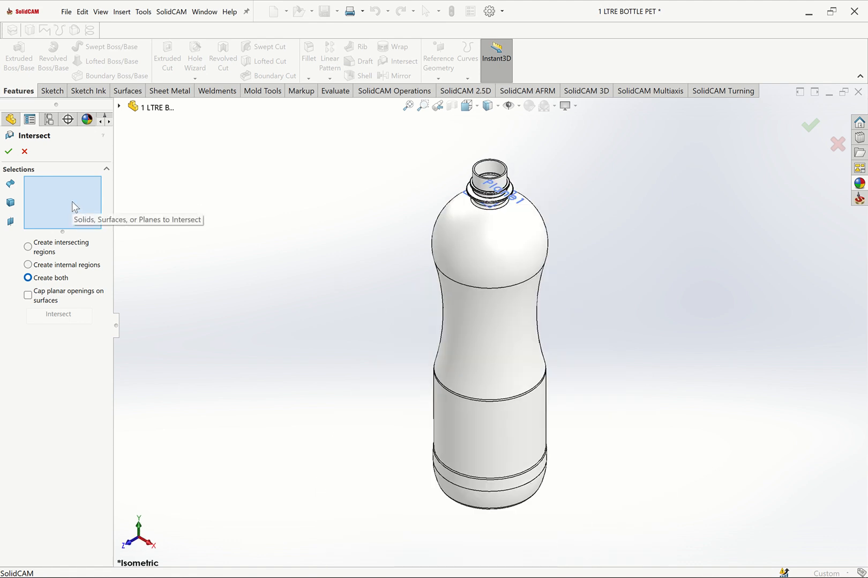
{"action": "left_click", "coordinate": [119, 106]}
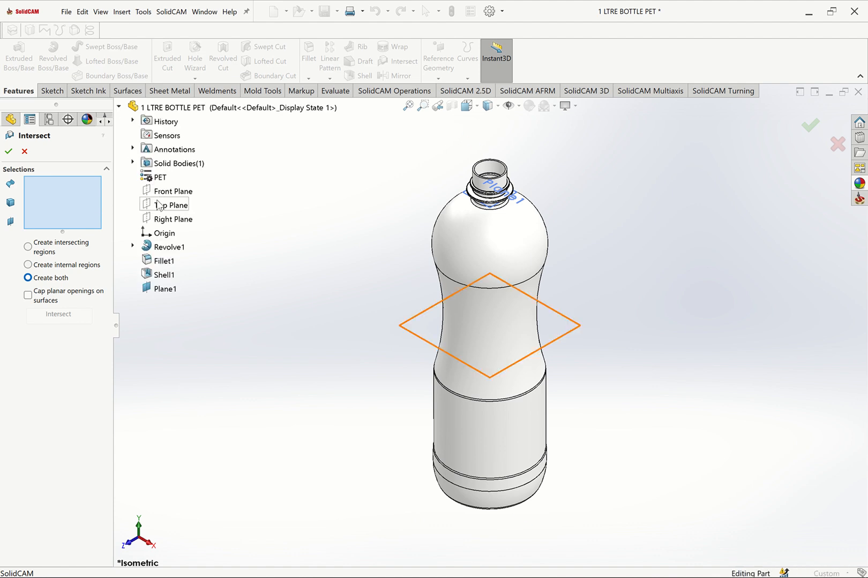
{"action": "left_click", "coordinate": [169, 289]}
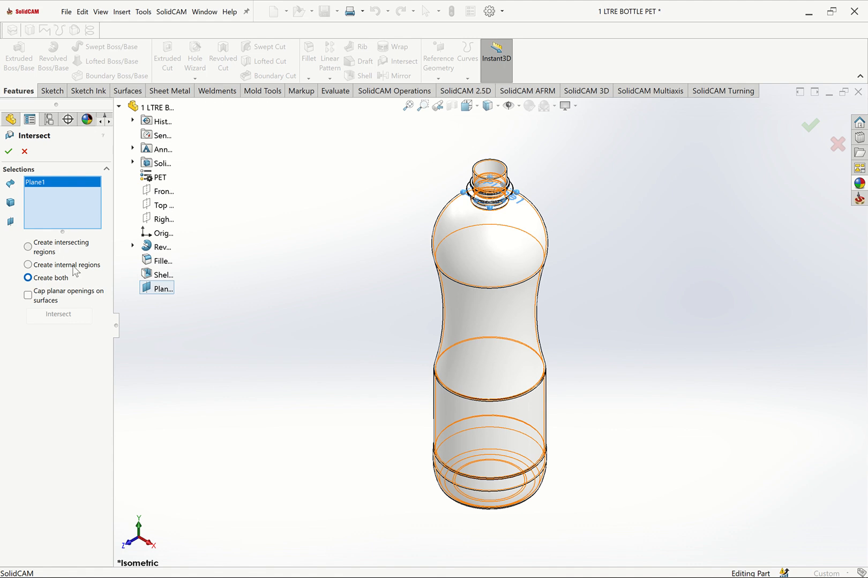
{"action": "left_click", "coordinate": [37, 250]}
{"action": "left_click", "coordinate": [491, 253]}
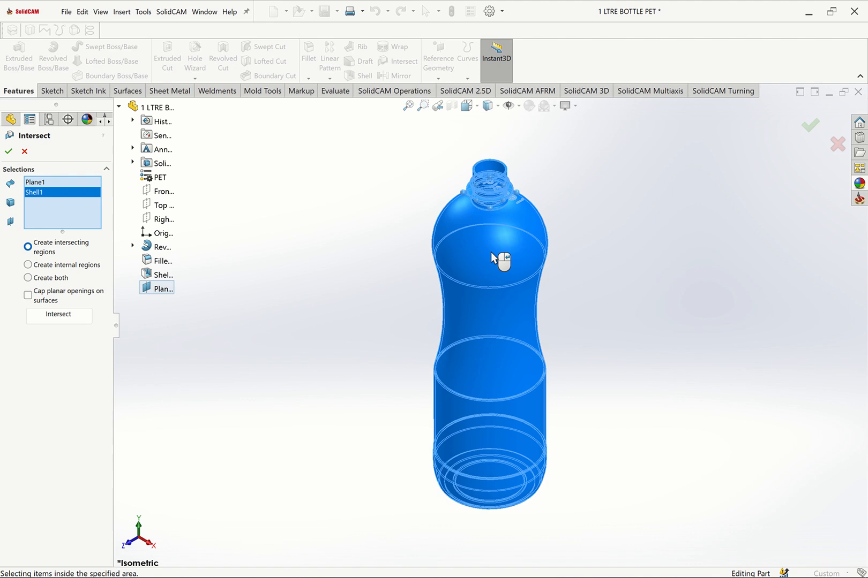
- Set the Intersect to create internal regions, compute the region inside the bottle, and inspect its preview in front view
{"action": "left_click", "coordinate": [422, 106]}
{"action": "left_click_drag", "start_coordinate": [421, 146], "coordinate": [593, 263]}
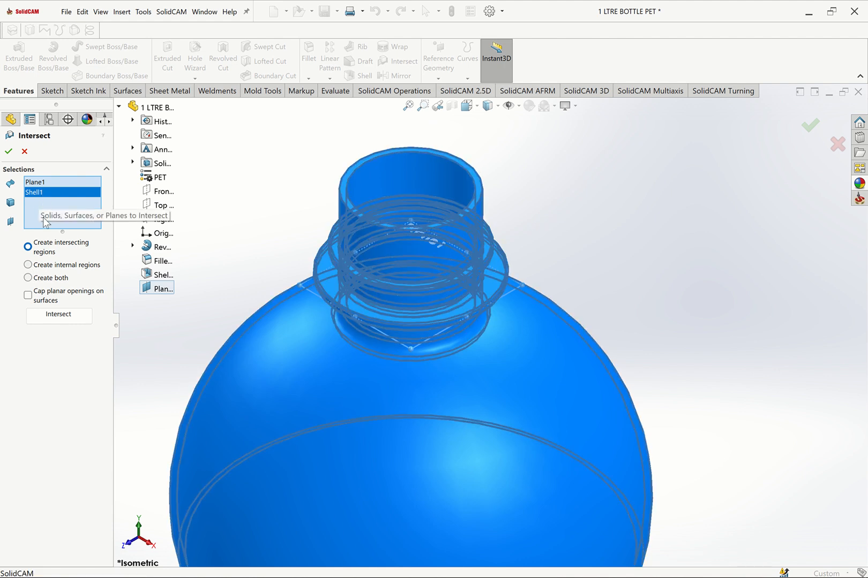
{"action": "left_click", "coordinate": [29, 265]}
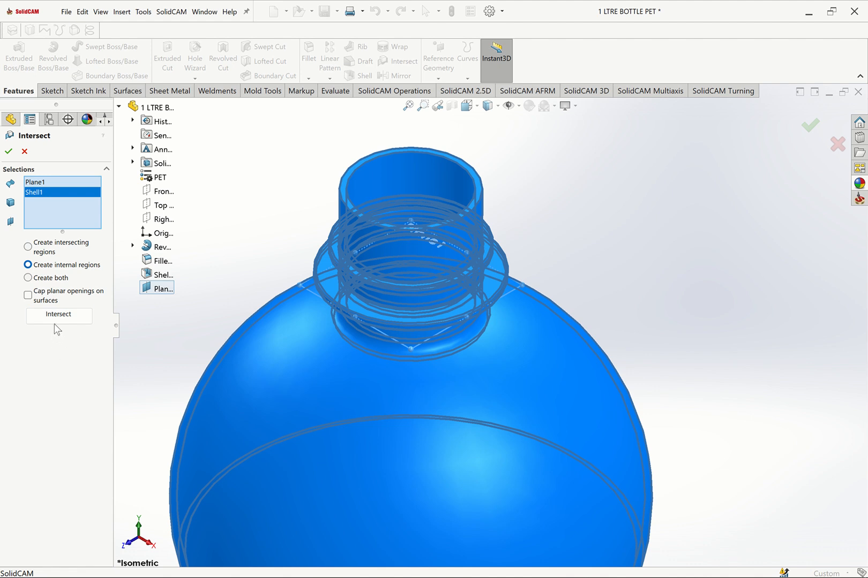
{"action": "left_click", "coordinate": [59, 317]}
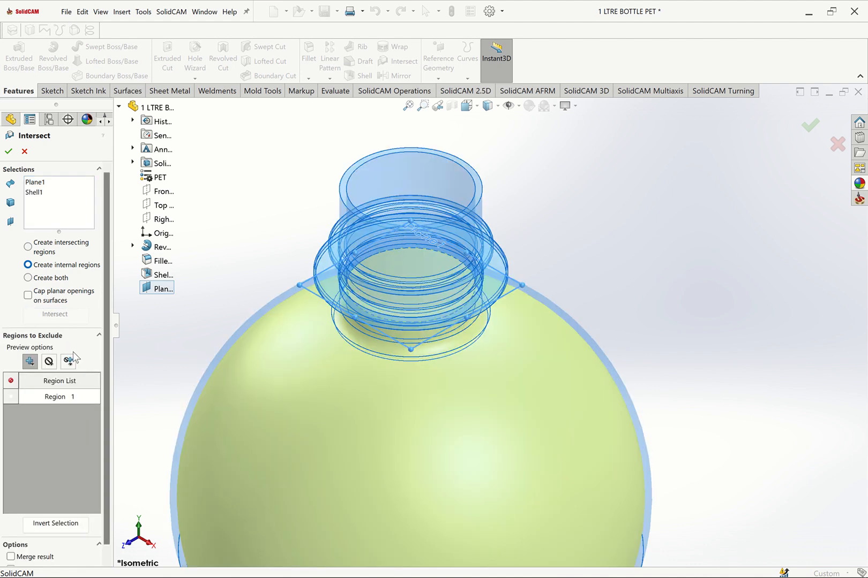
{"action": "left_click", "coordinate": [406, 105]}
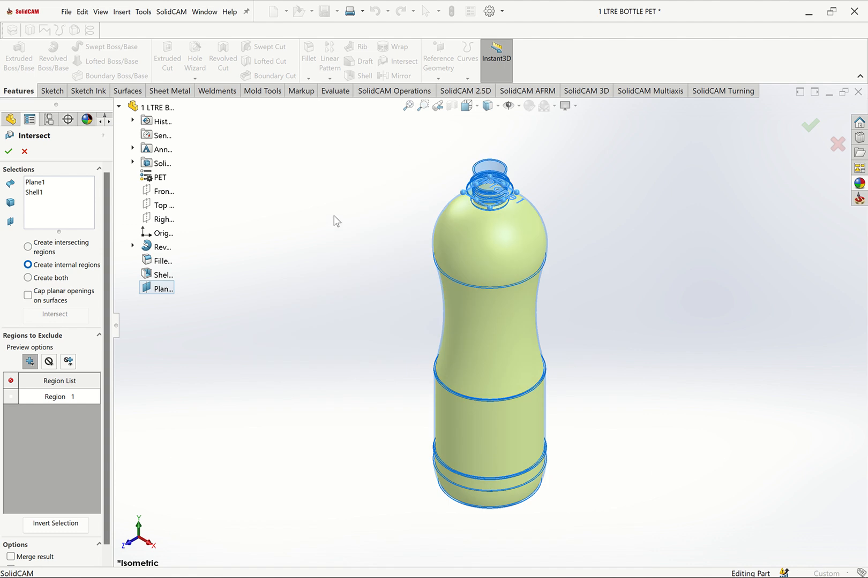
{"action": "key", "text": "ctrl+1"}
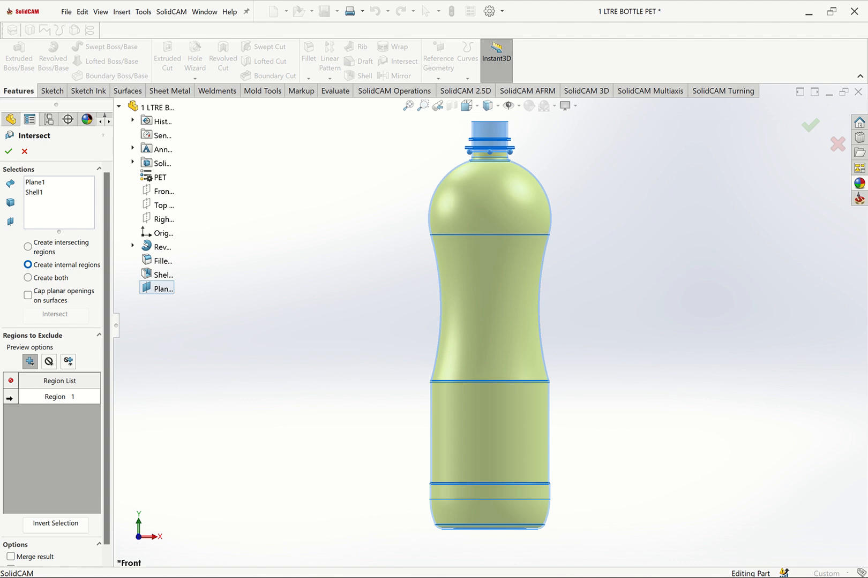
- Keep the internal region in the region list and create the Intersect feature as a separate body inside the bottle
{"action": "left_click", "coordinate": [9, 398]}
{"action": "left_click", "coordinate": [9, 397]}
{"action": "left_click", "coordinate": [9, 397]}
{"action": "left_click", "coordinate": [8, 397]}
{"action": "left_click", "coordinate": [9, 151]}
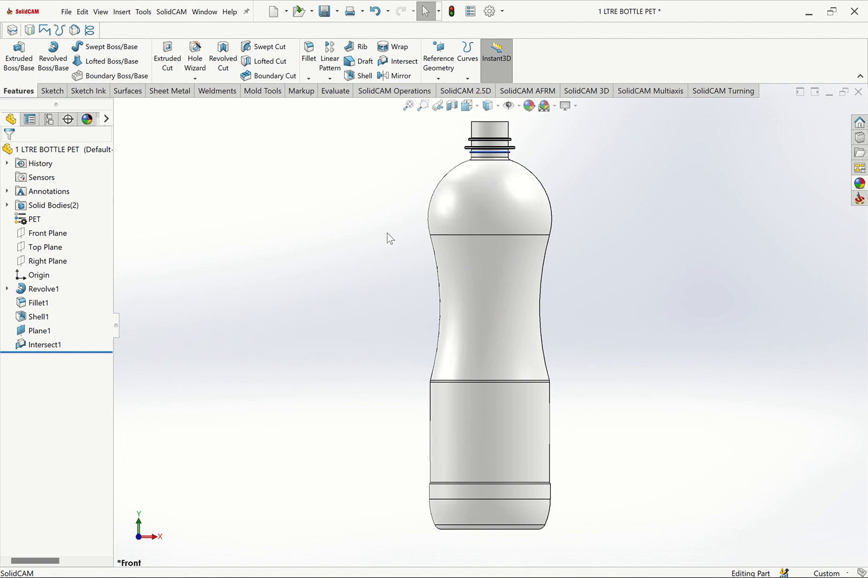
- Inspect the bottle and its internal body in isometric view with a section through the Front Plane
{"action": "key", "text": "ctrl+7"}
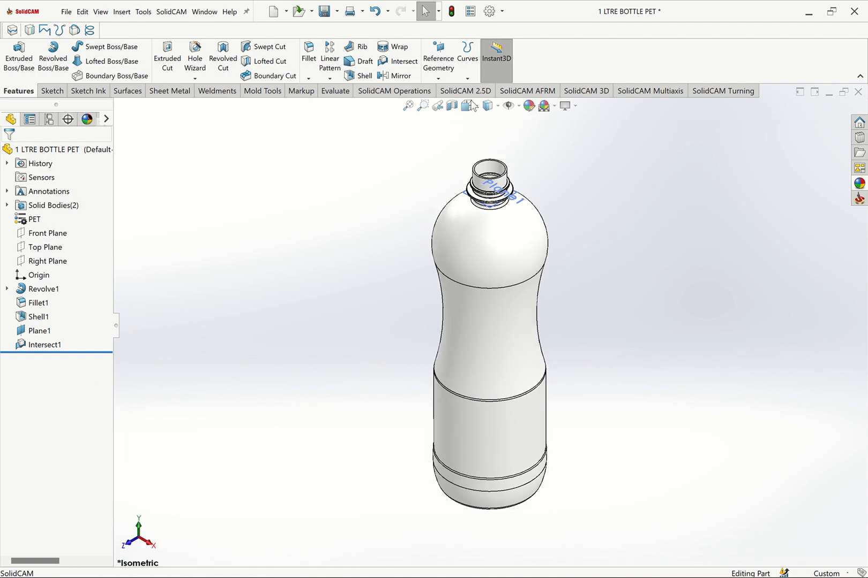
{"action": "left_click", "coordinate": [451, 105]}
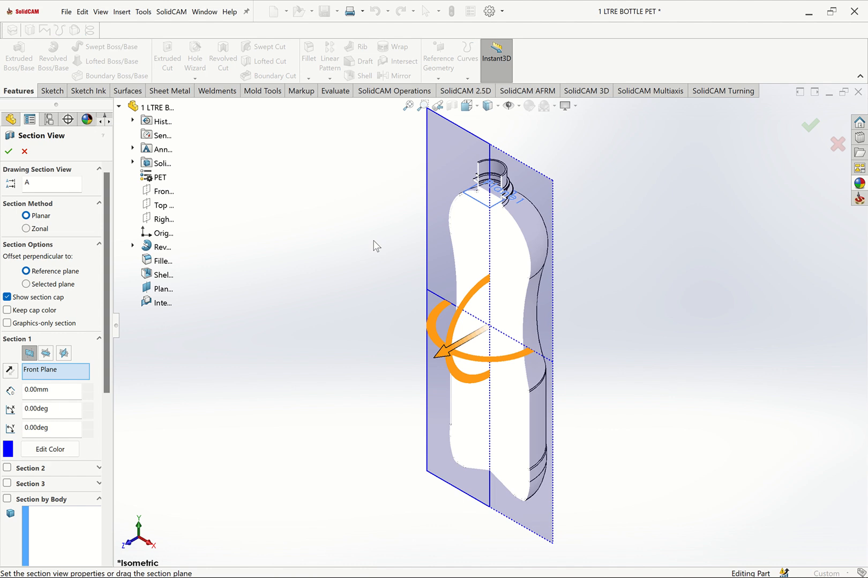
{"action": "left_click", "coordinate": [24, 151]}
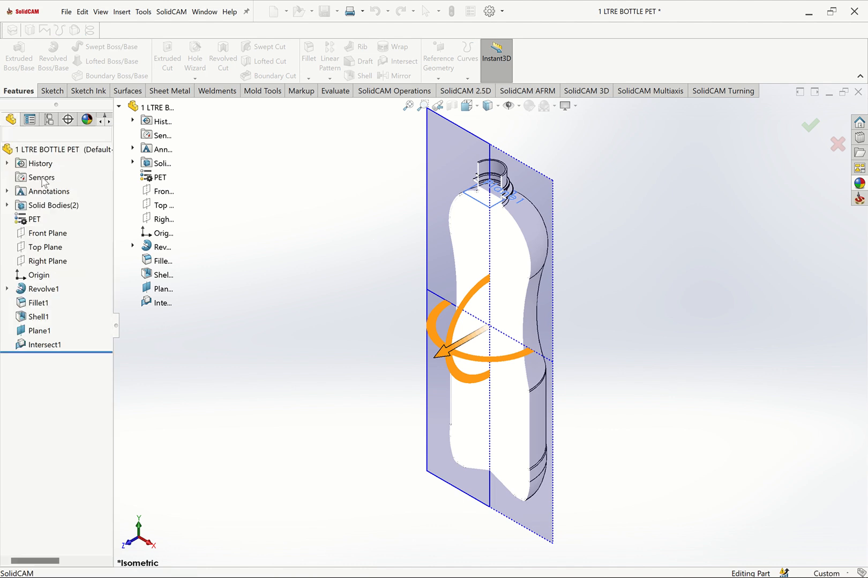
- Roll the model back to just after Fillet1 and examine the solid bottle's mass properties and Front Plane section
{"action": "left_click_drag", "start_coordinate": [65, 352], "coordinate": [72, 310]}
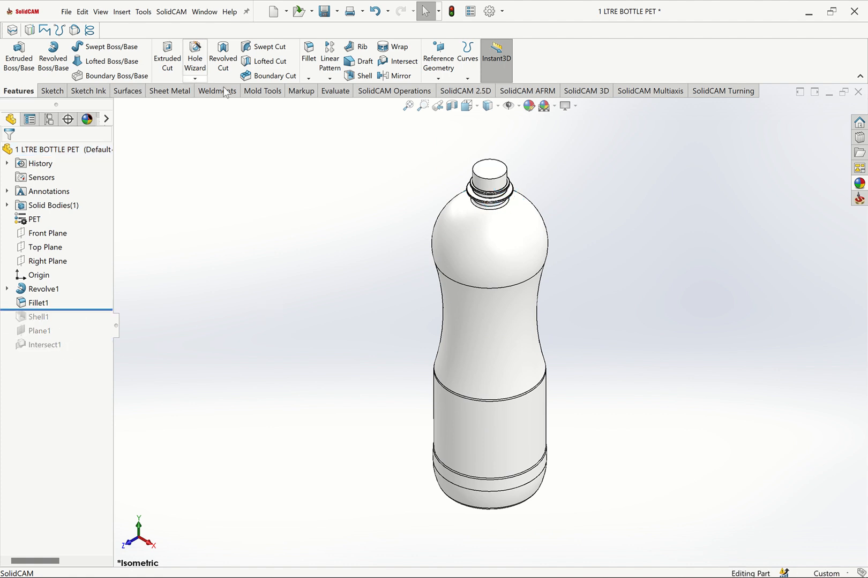
{"action": "left_click", "coordinate": [336, 94]}
{"action": "left_click", "coordinate": [153, 70]}
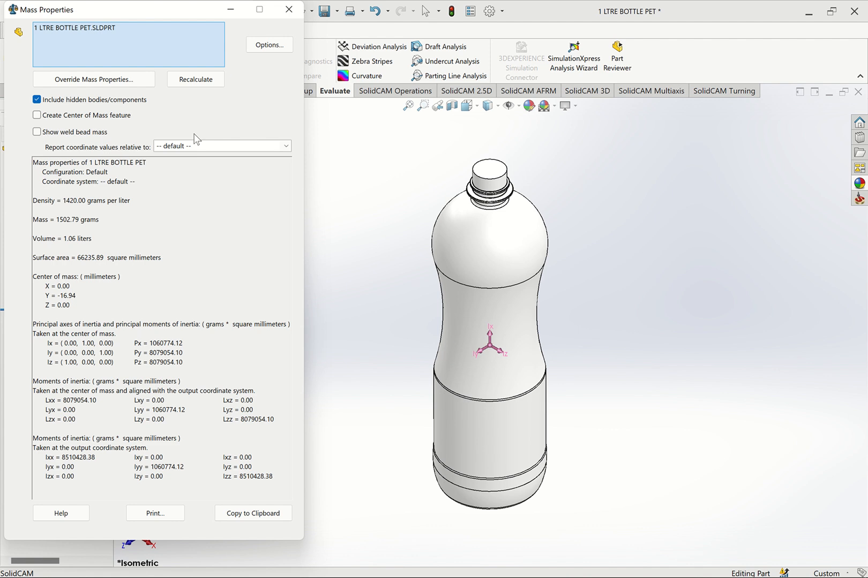
{"action": "left_click", "coordinate": [289, 9]}
{"action": "left_click", "coordinate": [452, 106]}
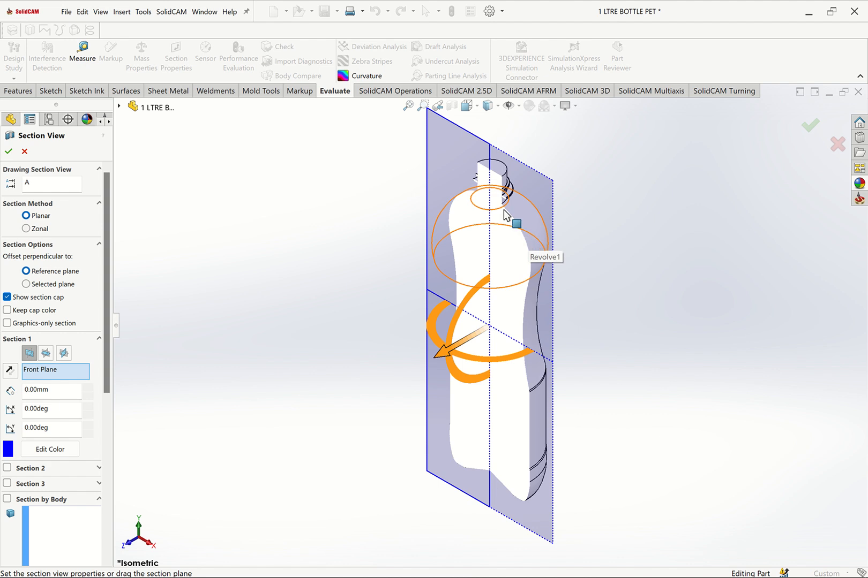
{"action": "left_click", "coordinate": [24, 151]}
- Roll the model forward to include Shell1 and evaluate the mass properties of the empty bottle
{"action": "left_click_drag", "start_coordinate": [74, 309], "coordinate": [78, 323]}
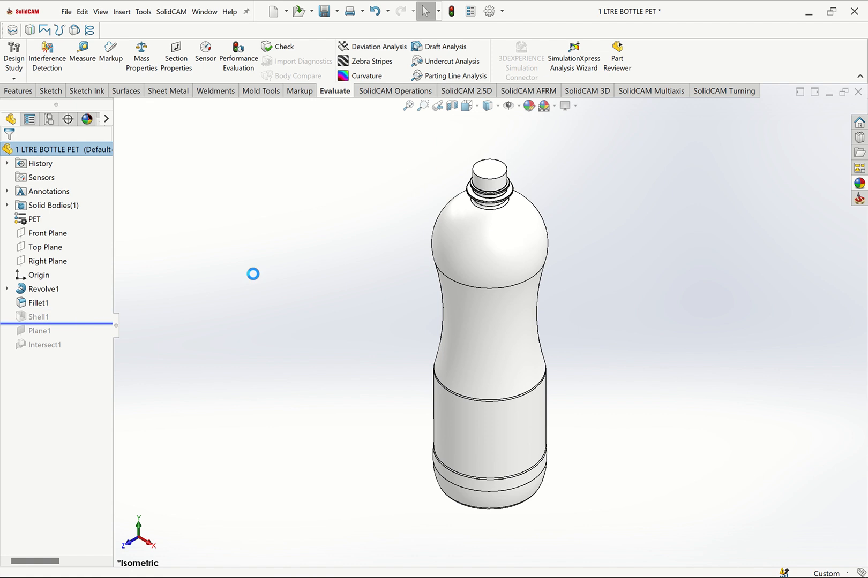
{"action": "left_click", "coordinate": [141, 57]}
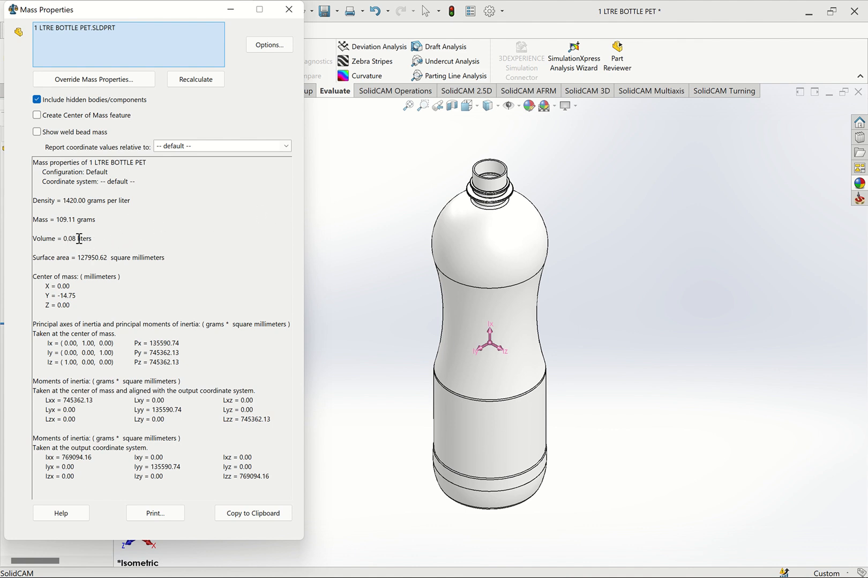
{"action": "left_click", "coordinate": [289, 9]}
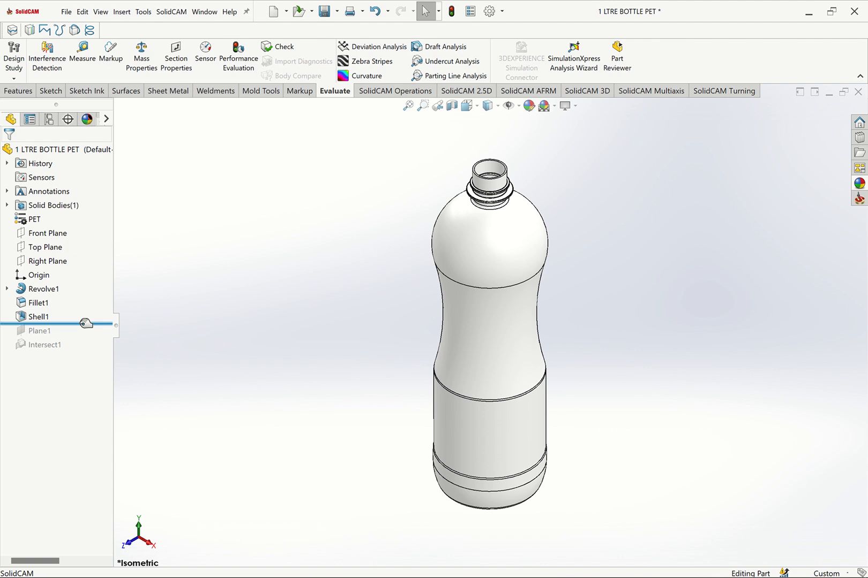
- Roll the model forward to include Plane1 and review its offset definition without changing it
{"action": "left_click_drag", "start_coordinate": [85, 323], "coordinate": [81, 333]}
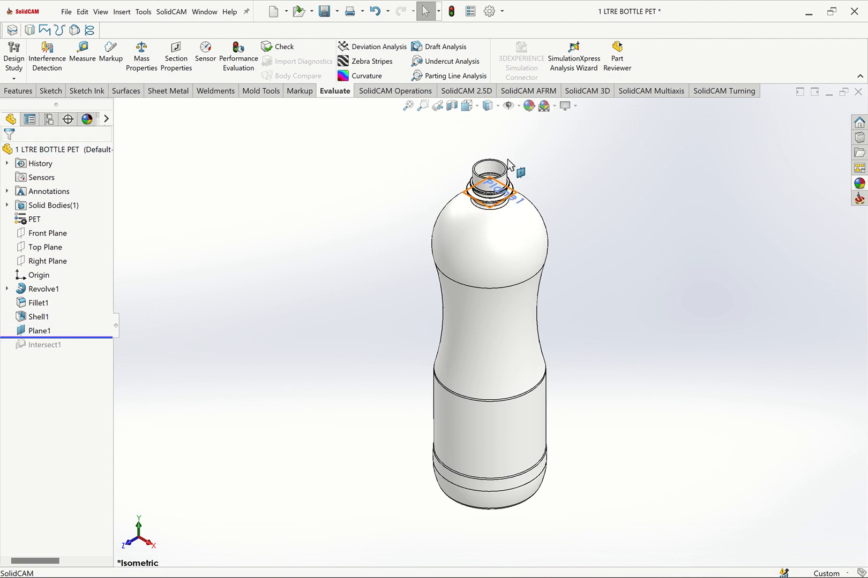
{"action": "left_click", "coordinate": [34, 331]}
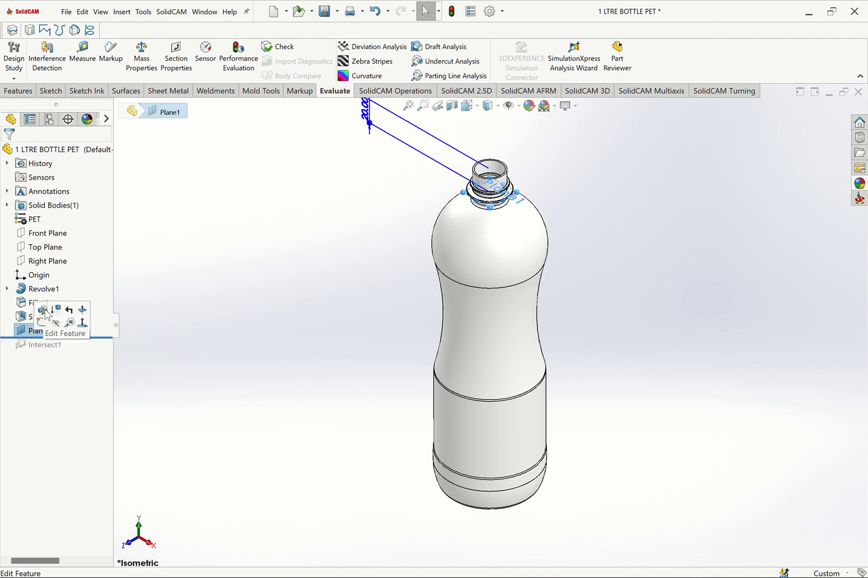
{"action": "left_click", "coordinate": [38, 311]}
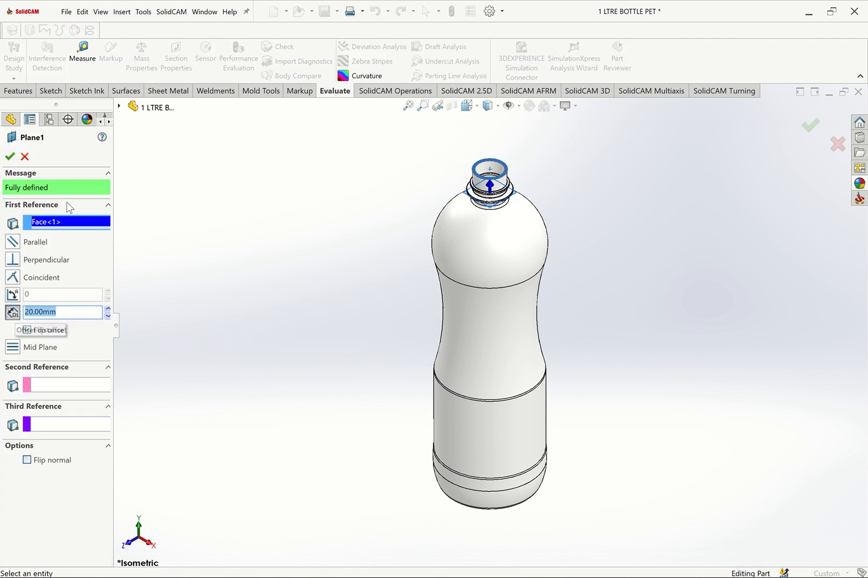
{"action": "left_click", "coordinate": [26, 158]}
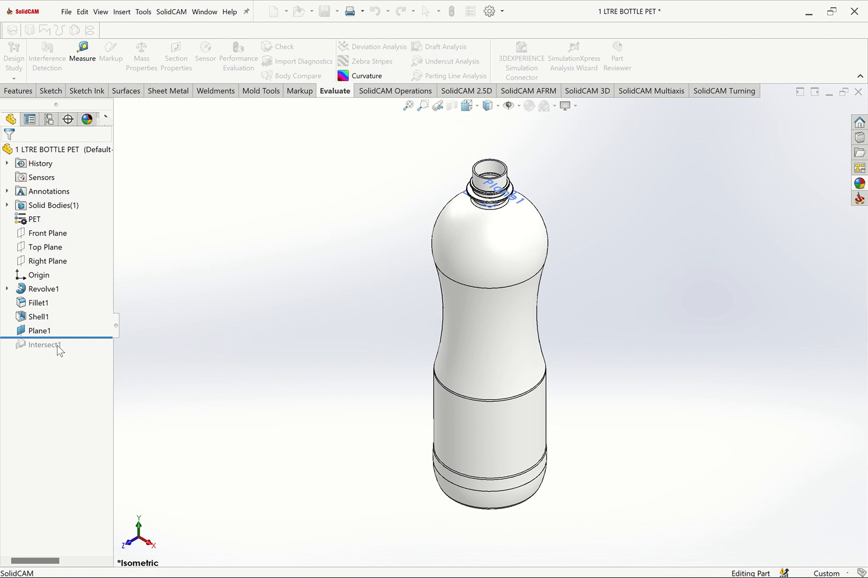
- Roll the model forward to include Intersect1, review its settings, and look up the Intersect command among the feature commands
{"action": "mouse_move", "coordinate": [65, 337]}
{"action": "left_mouse_down"}
{"action": "mouse_move", "coordinate": [68, 350]}
{"action": "mouse_move", "coordinate": [55, 346]}
{"action": "left_mouse_up"}
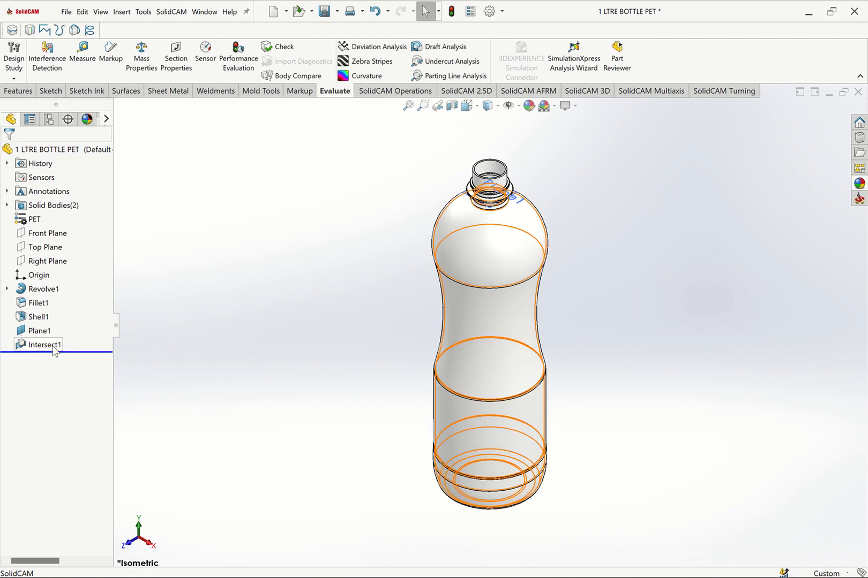
{"action": "left_click", "coordinate": [54, 343]}
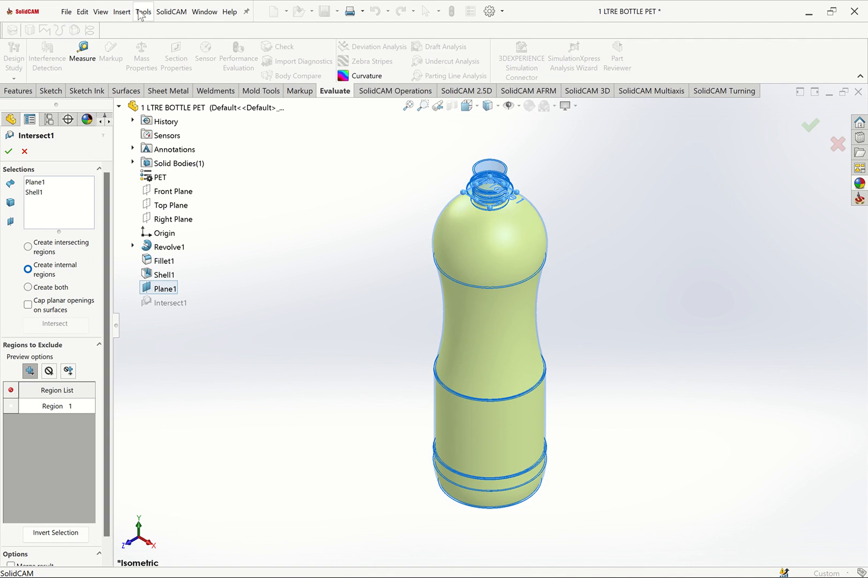
{"action": "left_click", "coordinate": [27, 152]}
{"action": "left_click", "coordinate": [121, 11]}
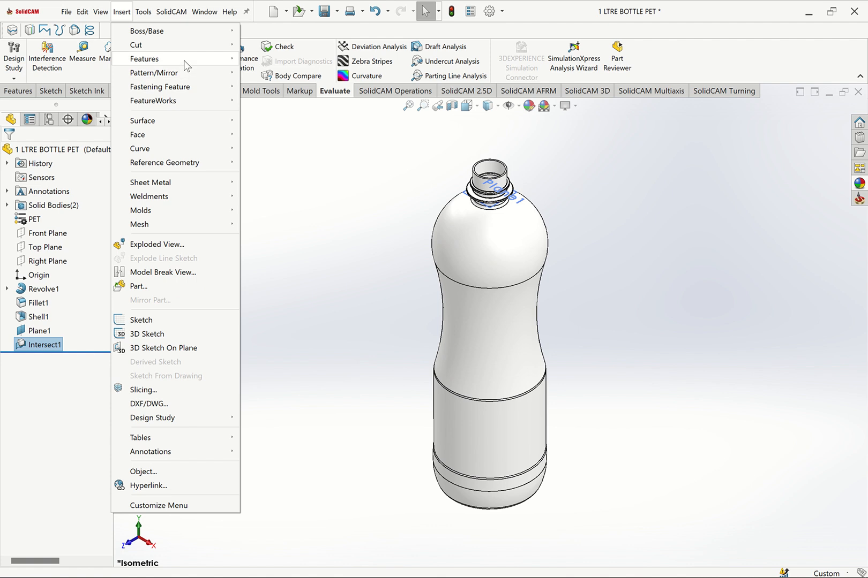
{"action": "mouse_move", "coordinate": [186, 65]}
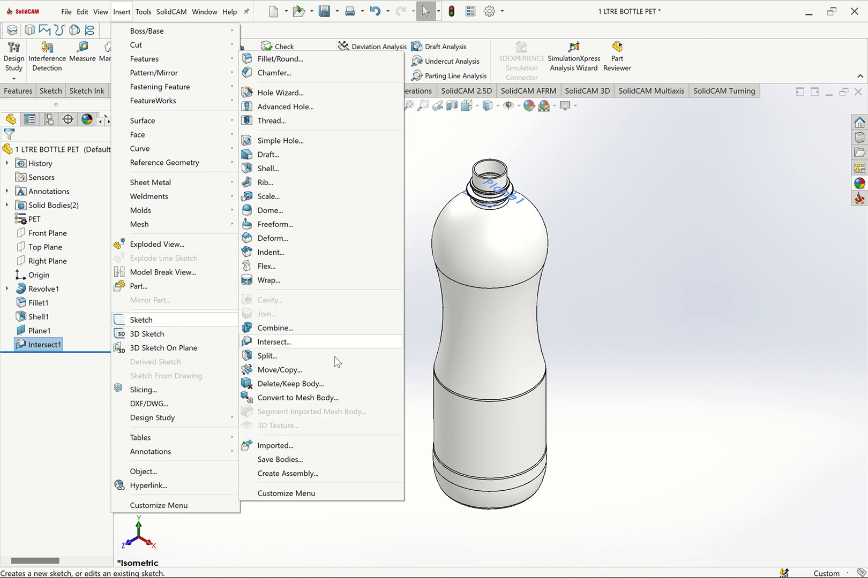
{"action": "left_click", "coordinate": [601, 316]}
- Reopen Intersect1 and examine its internal region preview around the neck plane in isometric and front views
{"action": "left_click", "coordinate": [43, 345]}
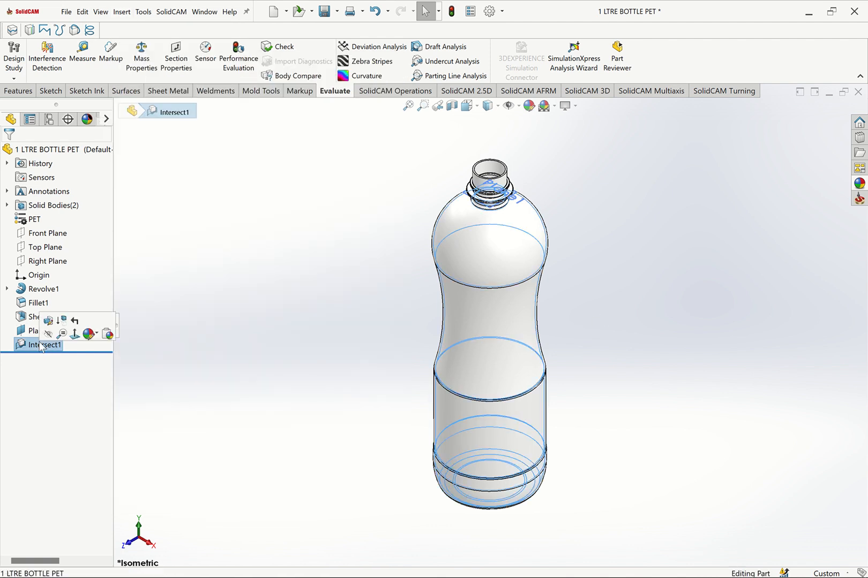
{"action": "left_click", "coordinate": [48, 320]}
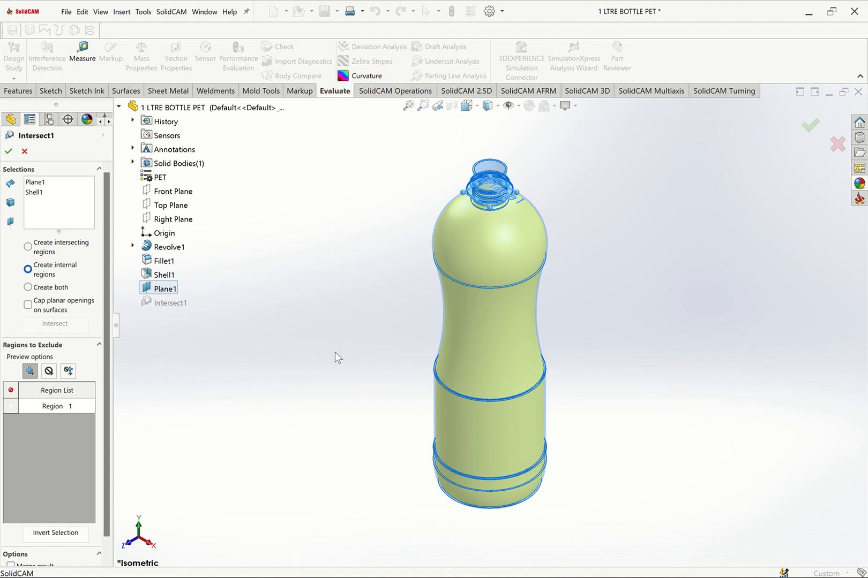
{"action": "left_click", "coordinate": [423, 106]}
{"action": "left_click_drag", "start_coordinate": [422, 149], "coordinate": [552, 238]}
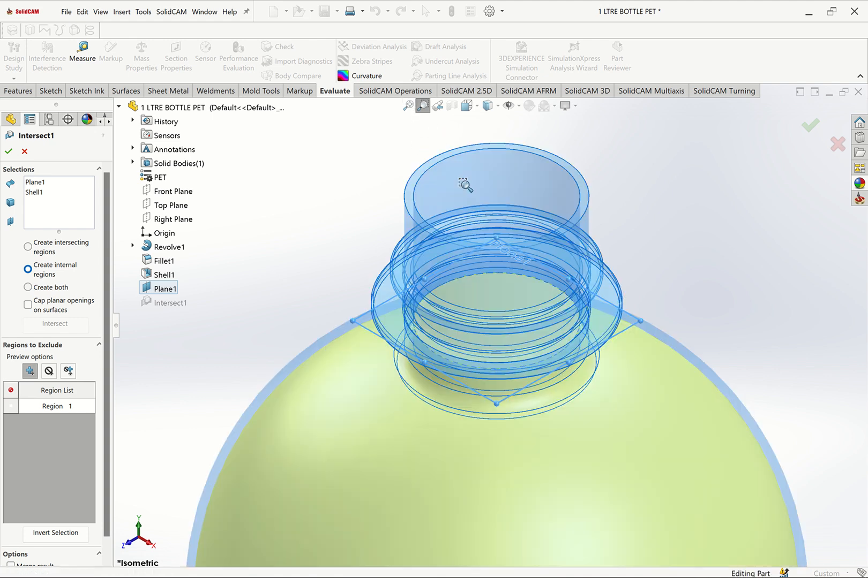
{"action": "left_click", "coordinate": [422, 106]}
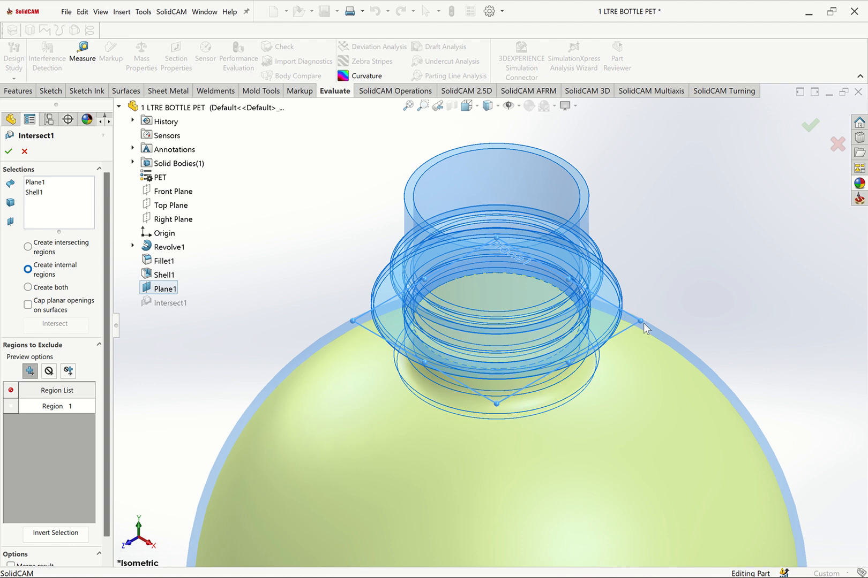
{"action": "key", "text": "ctrl+1"}
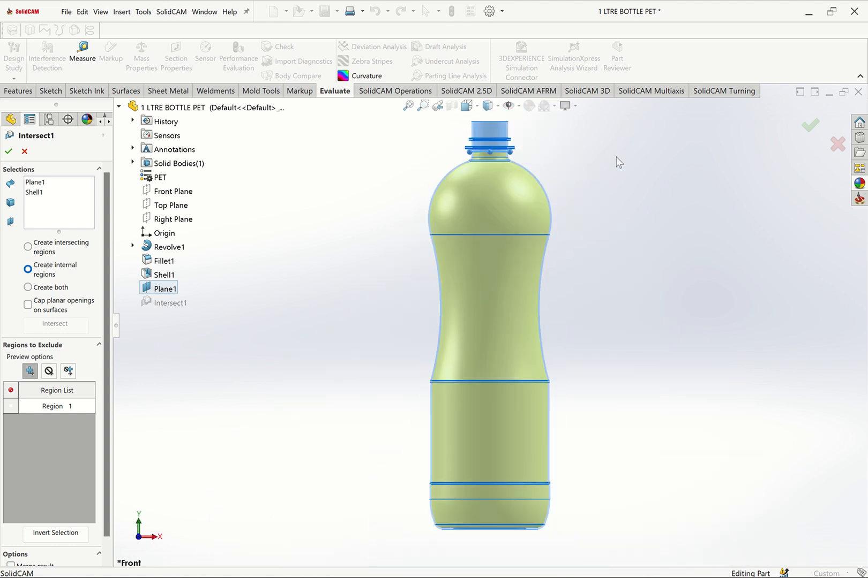
{"action": "key", "text": "z"}
{"action": "left_click", "coordinate": [422, 106]}
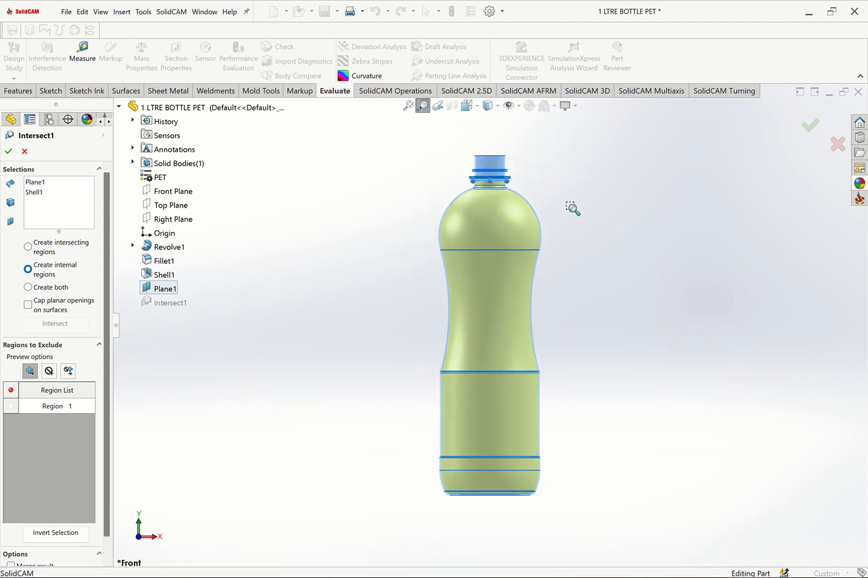
{"action": "left_click_drag", "start_coordinate": [453, 143], "coordinate": [571, 207]}
{"action": "key", "text": "Escape"}
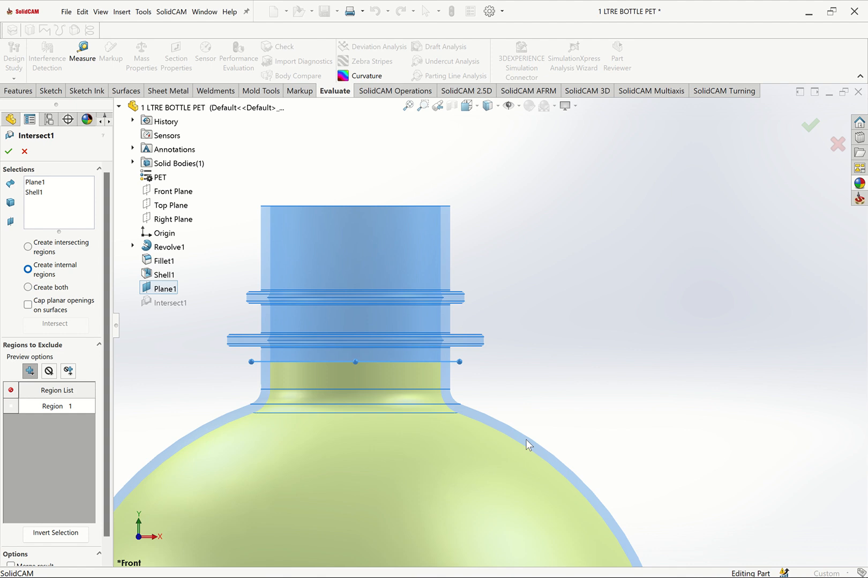
- Close the Intersect1 definition and evaluate the mass properties of the bottle together with its internal body
{"action": "scroll", "coordinate": [488, 324], "scroll_direction": "up", "scroll_amount": 3}
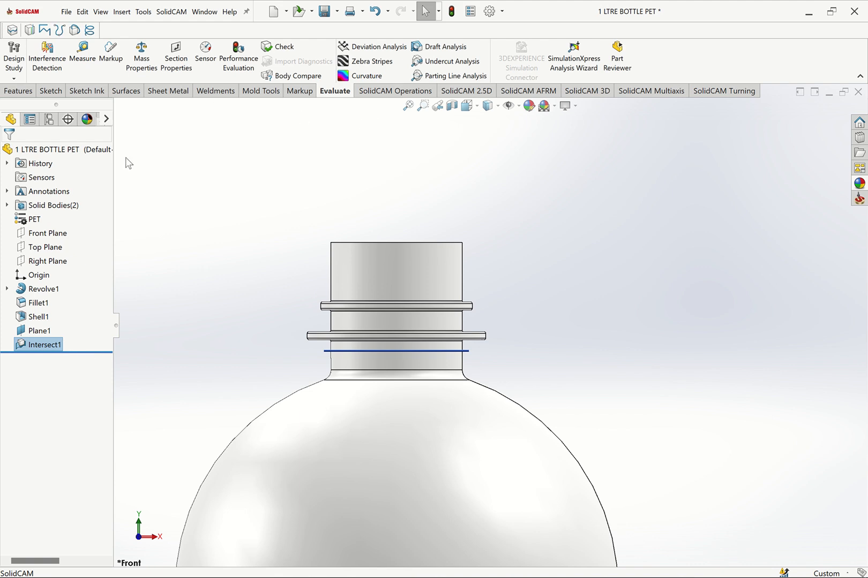
{"action": "left_click", "coordinate": [143, 63]}
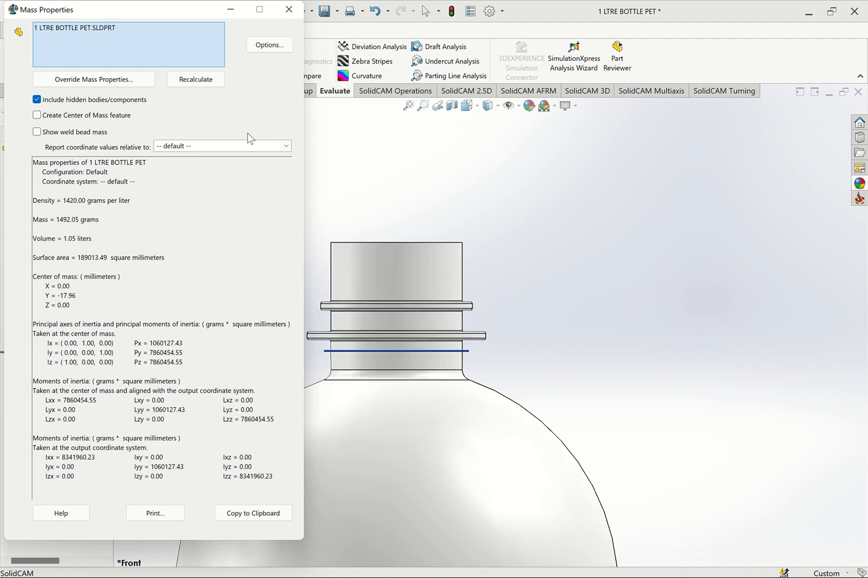
{"action": "left_click", "coordinate": [288, 9]}
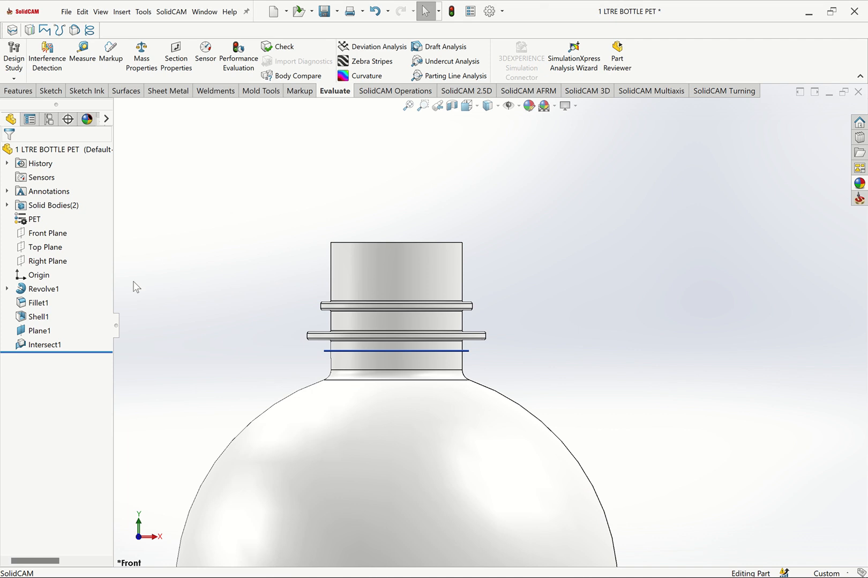
- Edit Plane1 and set its offset below the neck rim to 25 mm
{"action": "left_click", "coordinate": [39, 330]}
{"action": "left_click", "coordinate": [55, 308]}
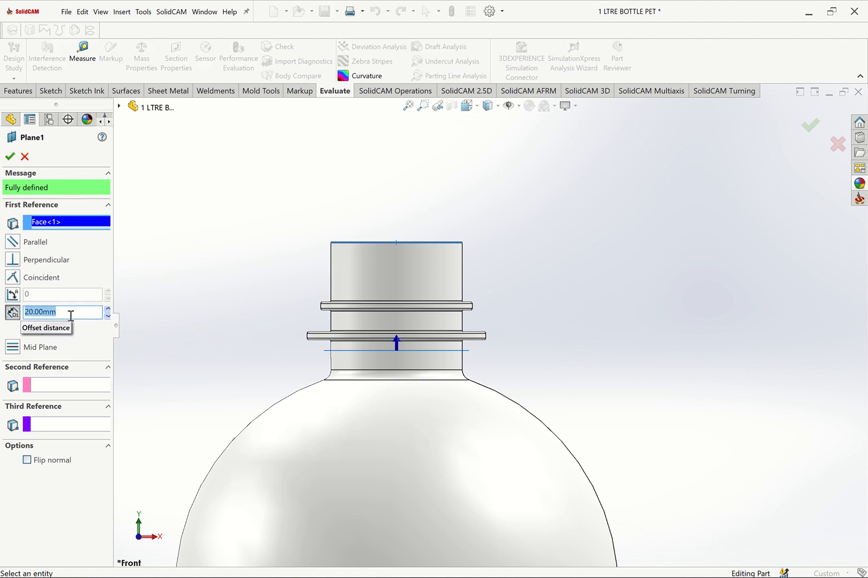
{"action": "type", "text": "25"}
{"action": "key", "text": "Return"}
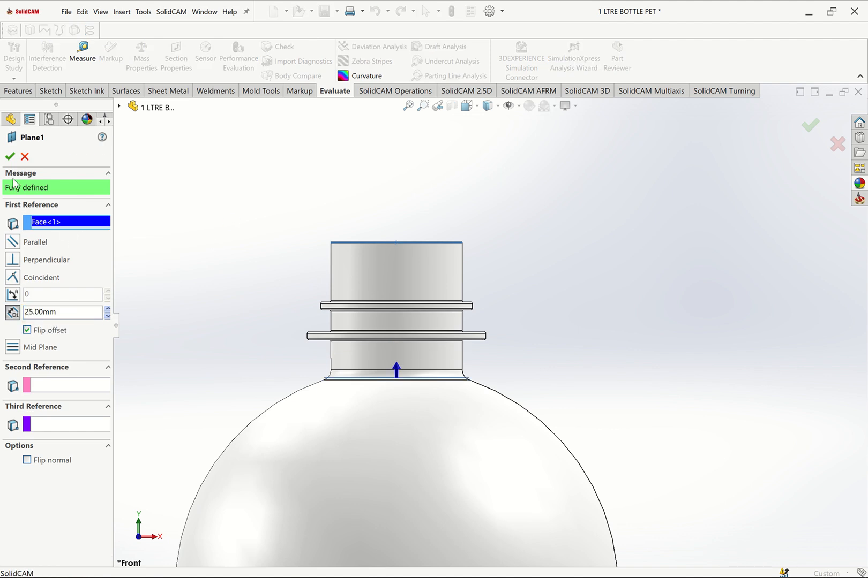
{"action": "left_click", "coordinate": [10, 157]}
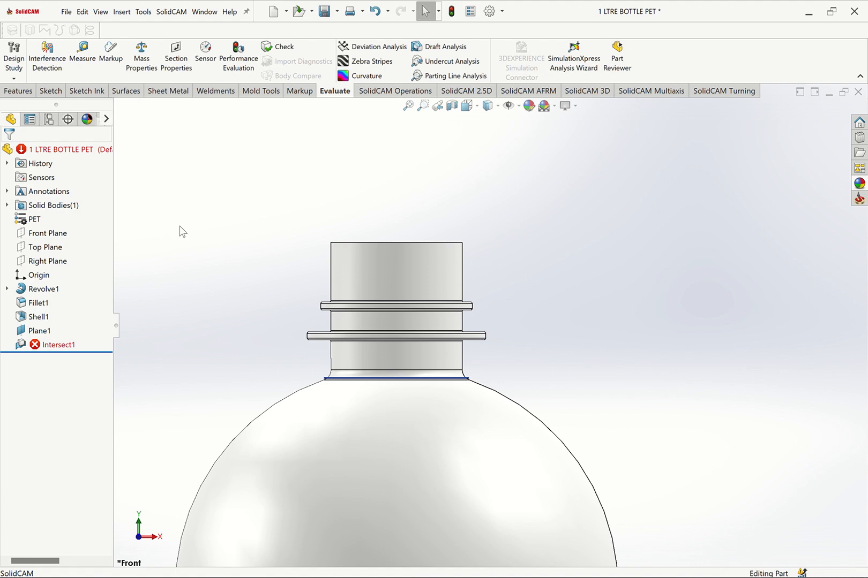
- Try to regenerate Intersect1 using its existing Plane1 and Shell1 selections, and rebuild the model
{"action": "left_click", "coordinate": [54, 345]}
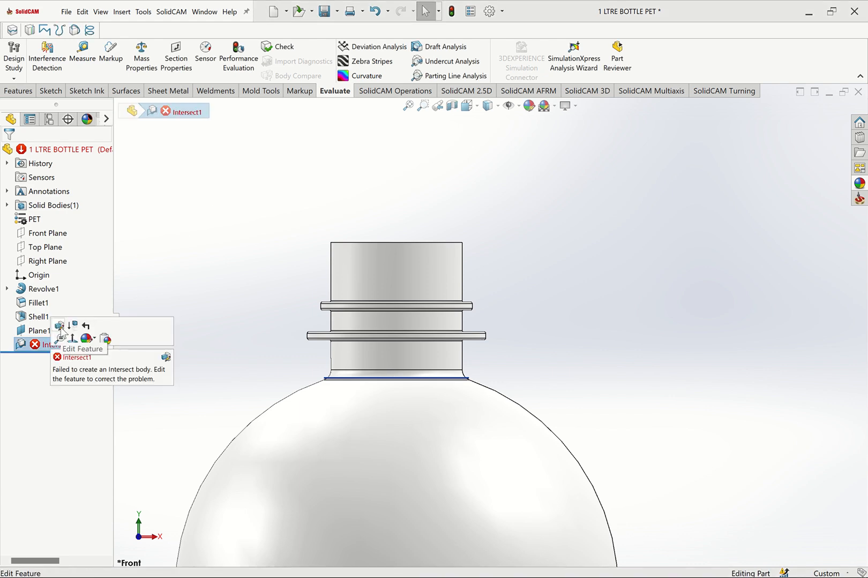
{"action": "left_click", "coordinate": [60, 329]}
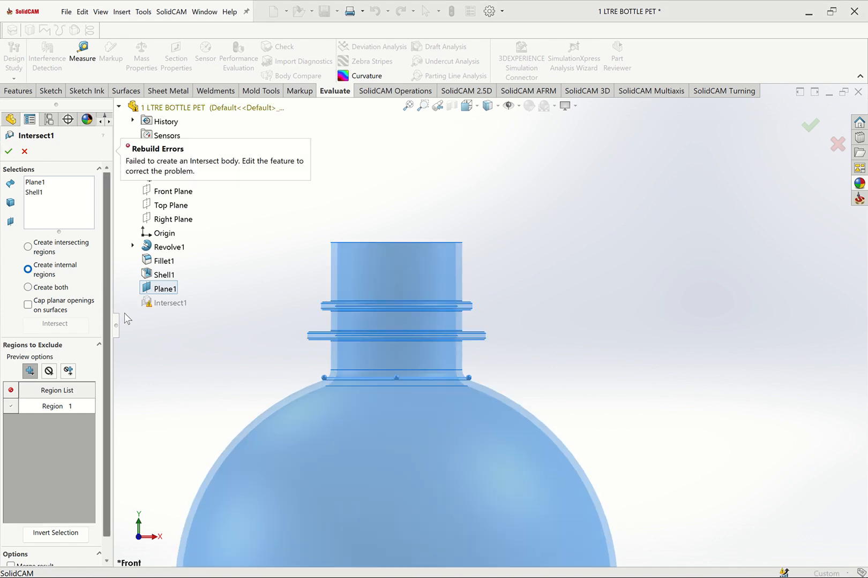
{"action": "left_click", "coordinate": [9, 152]}
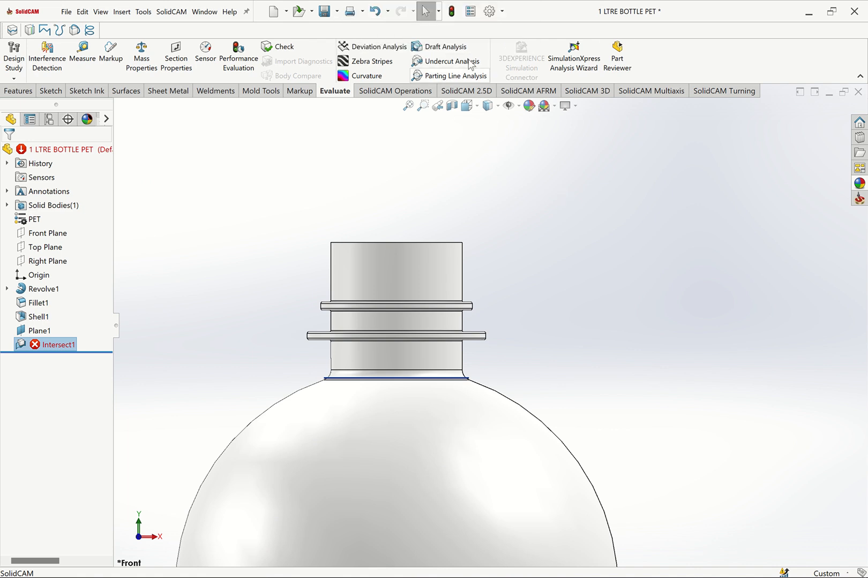
{"action": "left_click", "coordinate": [452, 13]}
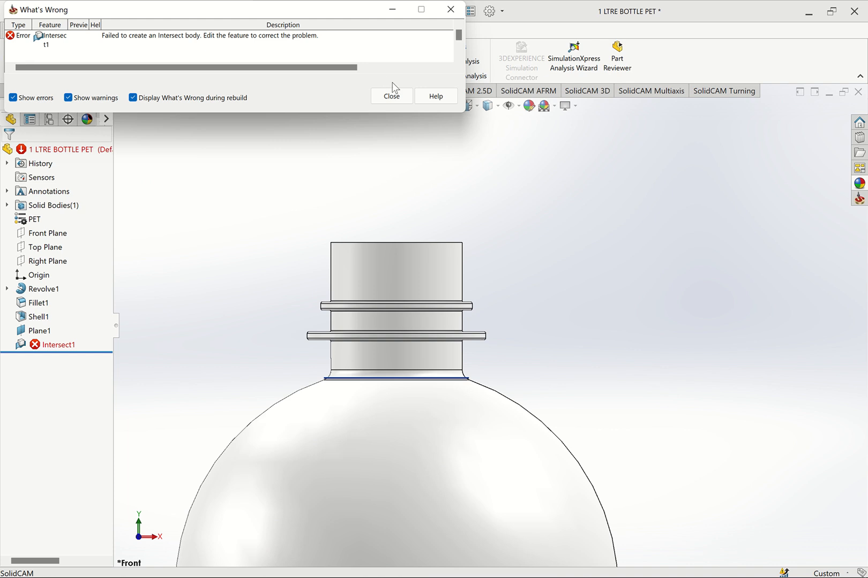
- Dismiss the rebuild error report and delete the failed Intersect1 feature from the model
{"action": "key", "text": "Escape"}
{"action": "left_click", "coordinate": [58, 345]}
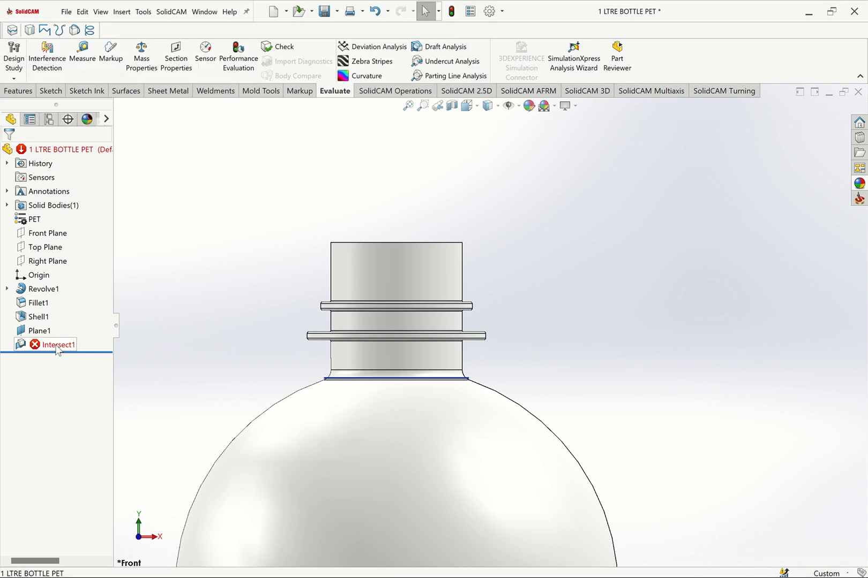
{"action": "right_click", "coordinate": [42, 345]}
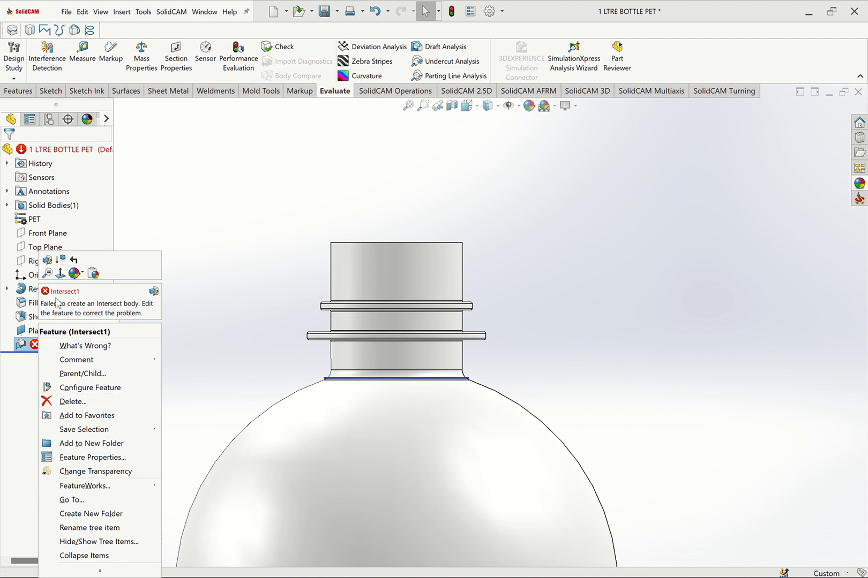
{"action": "left_click", "coordinate": [73, 401]}
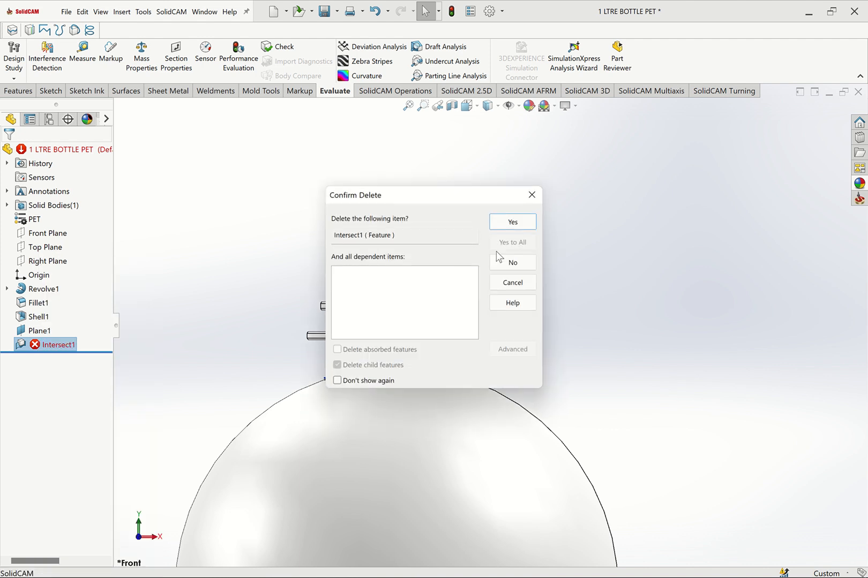
{"action": "left_click", "coordinate": [512, 224]}
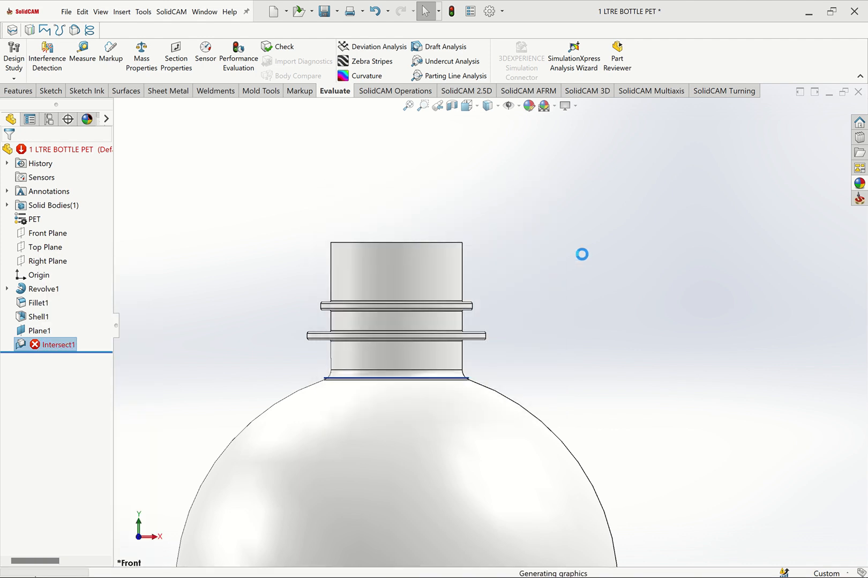
- Create the internal region bounded by Plane1 and Shell1 with a new Intersect feature, and evaluate the part's mass properties
{"action": "left_click", "coordinate": [122, 12]}
{"action": "mouse_move", "coordinate": [171, 56]}
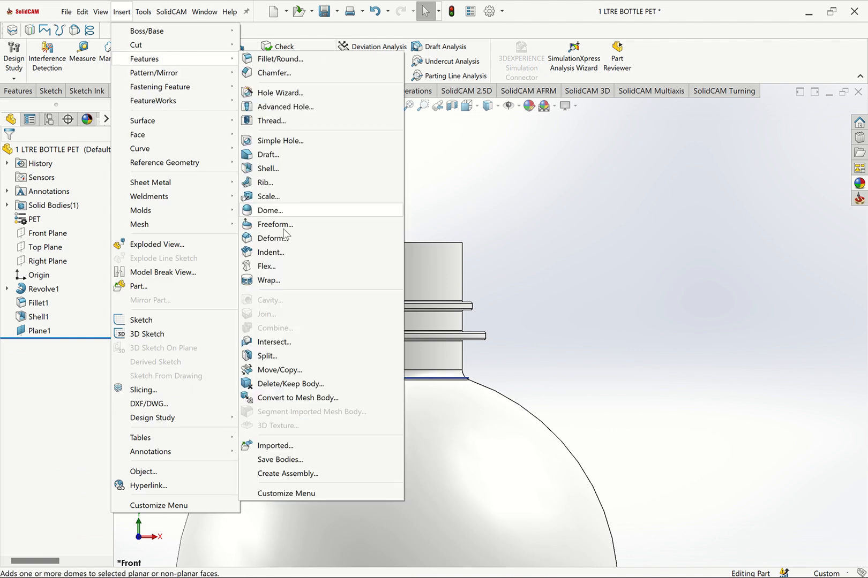
{"action": "left_click", "coordinate": [274, 341]}
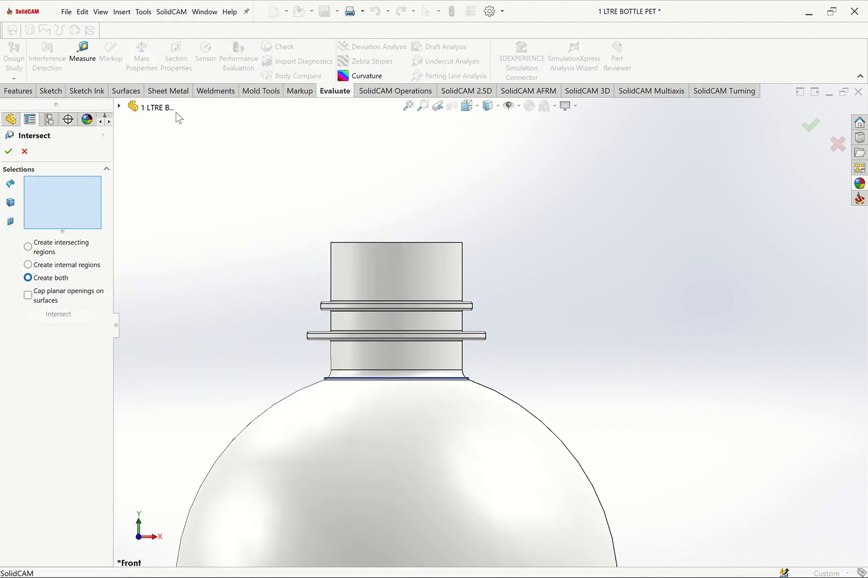
{"action": "left_click", "coordinate": [341, 377]}
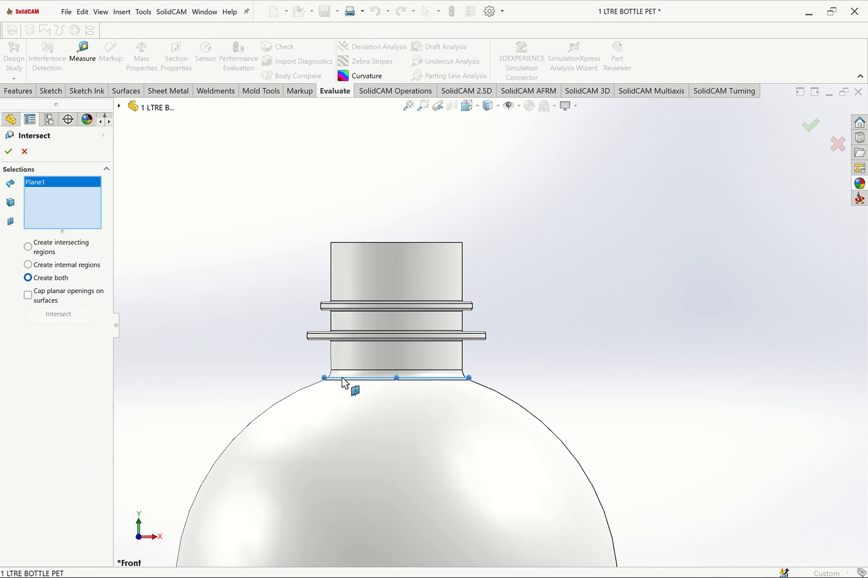
{"action": "left_click", "coordinate": [384, 417]}
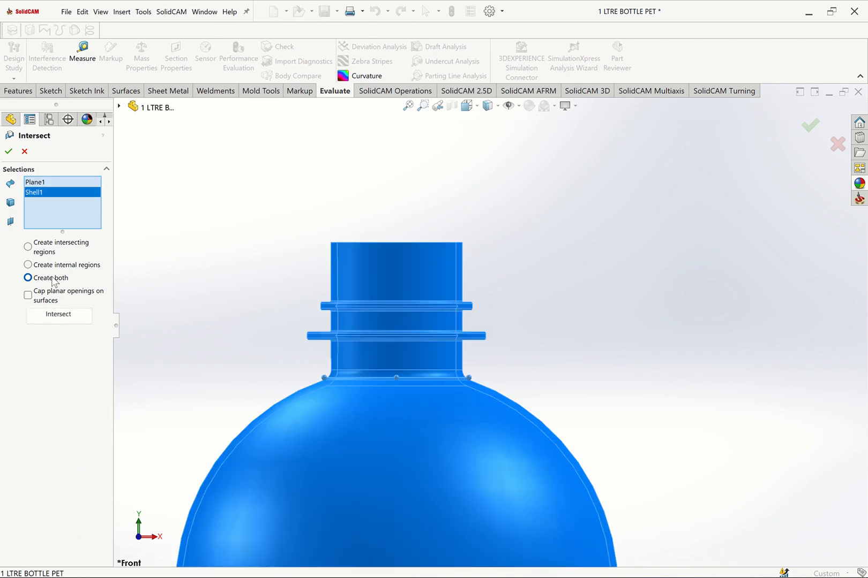
{"action": "left_click", "coordinate": [62, 266]}
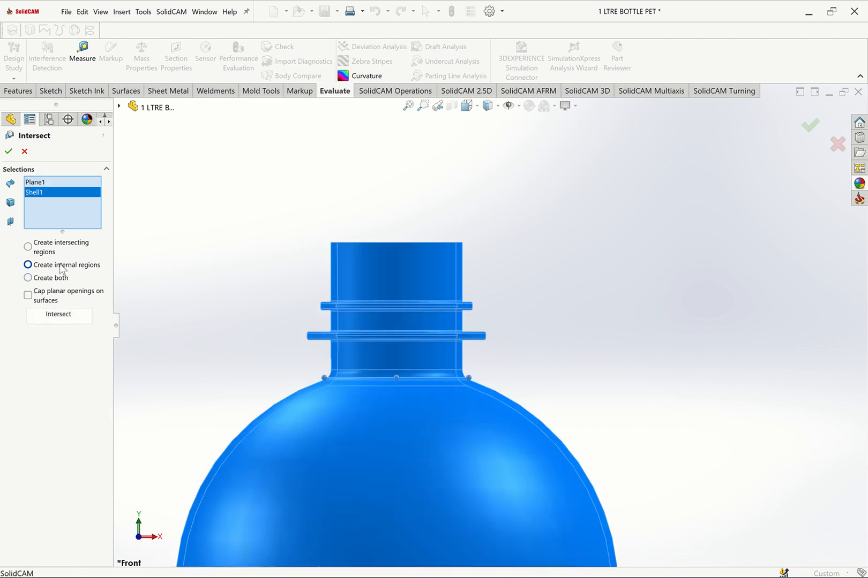
{"action": "left_click", "coordinate": [61, 315]}
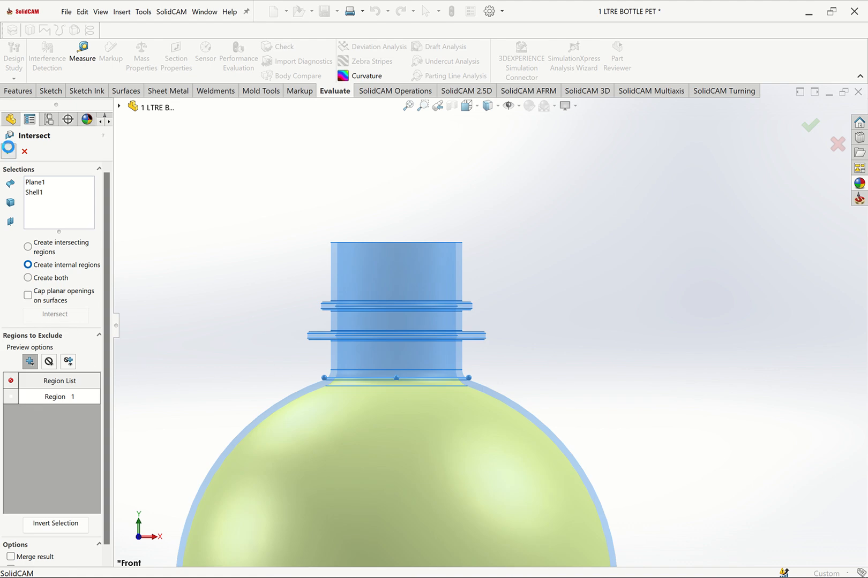
{"action": "left_click", "coordinate": [8, 151]}
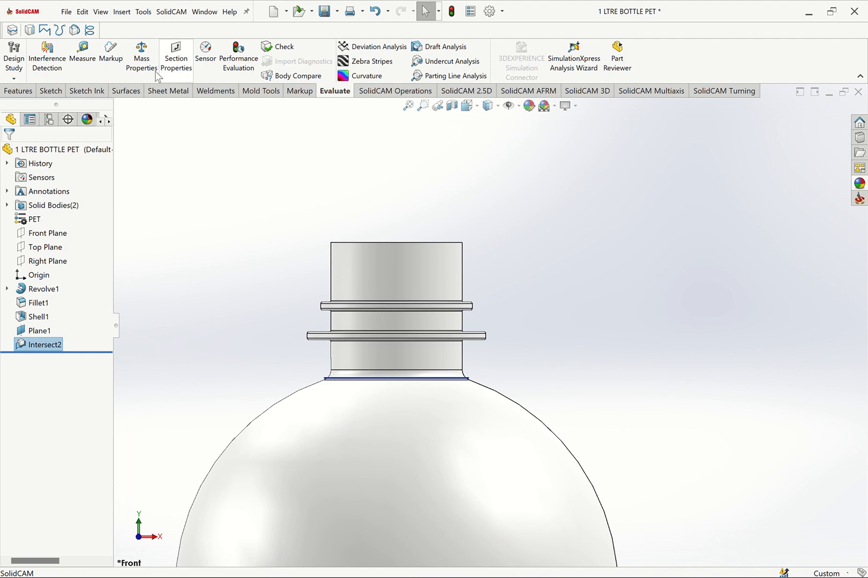
{"action": "left_click", "coordinate": [141, 56]}
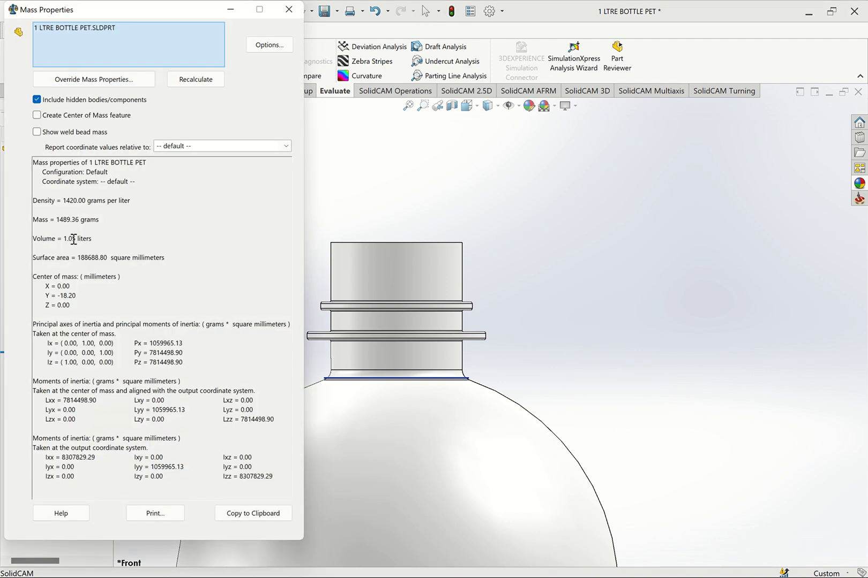
{"action": "left_click", "coordinate": [288, 9]}
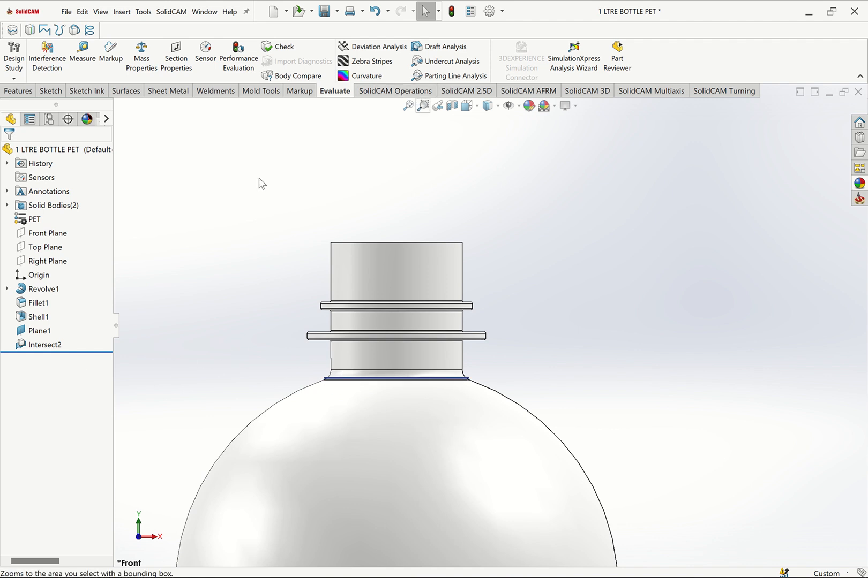
- In Revolve1's Sketch1, set the height of the bottle base's central recess to 12 mm, rebuild, and evaluate the mass properties again
{"action": "left_click", "coordinate": [7, 289]}
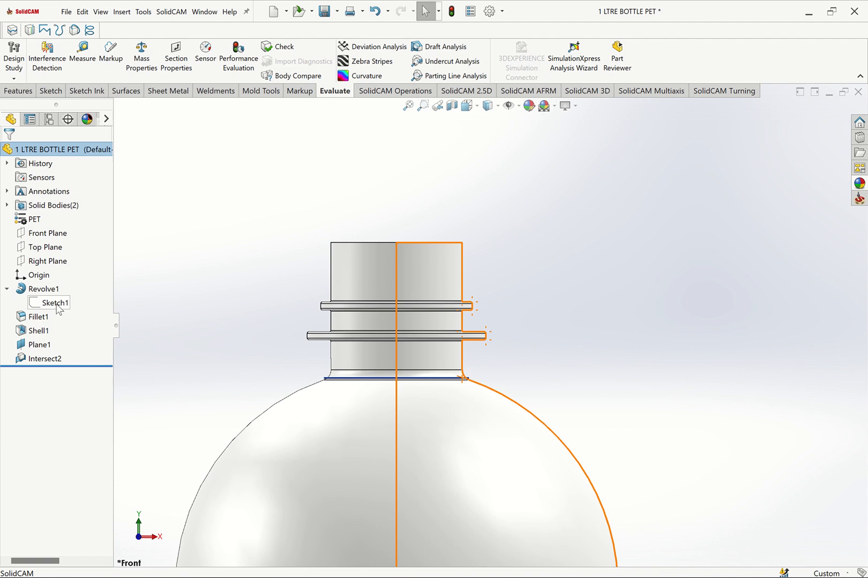
{"action": "left_click", "coordinate": [53, 303]}
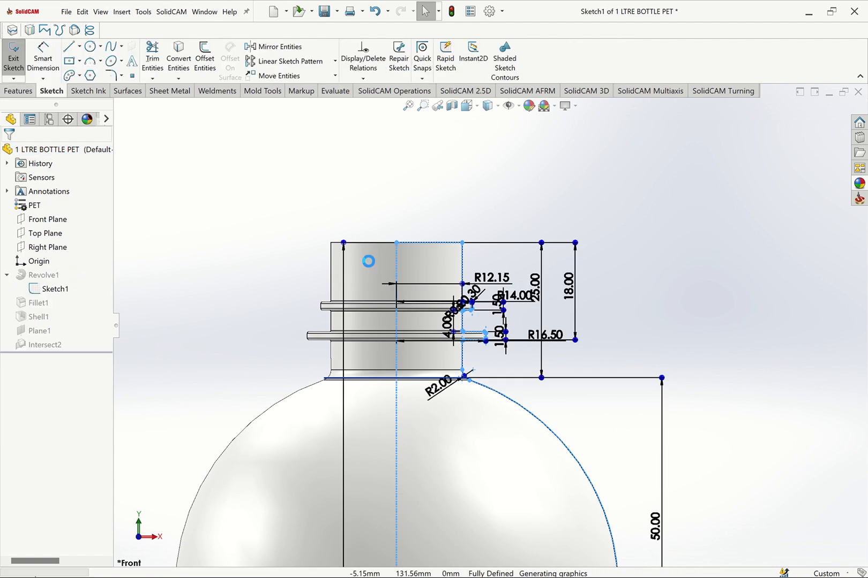
{"action": "left_click", "coordinate": [407, 105]}
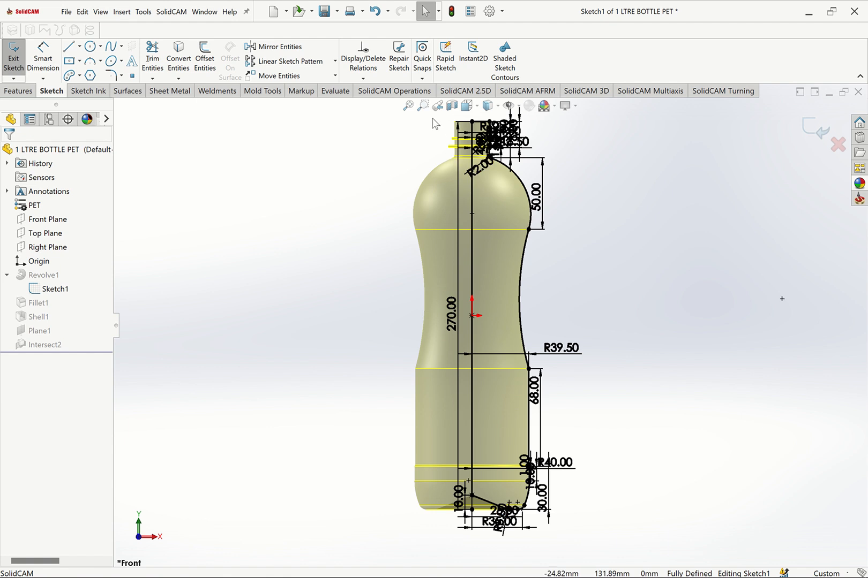
{"action": "left_click", "coordinate": [422, 105]}
{"action": "left_click_drag", "start_coordinate": [558, 560], "coordinate": [626, 573]}
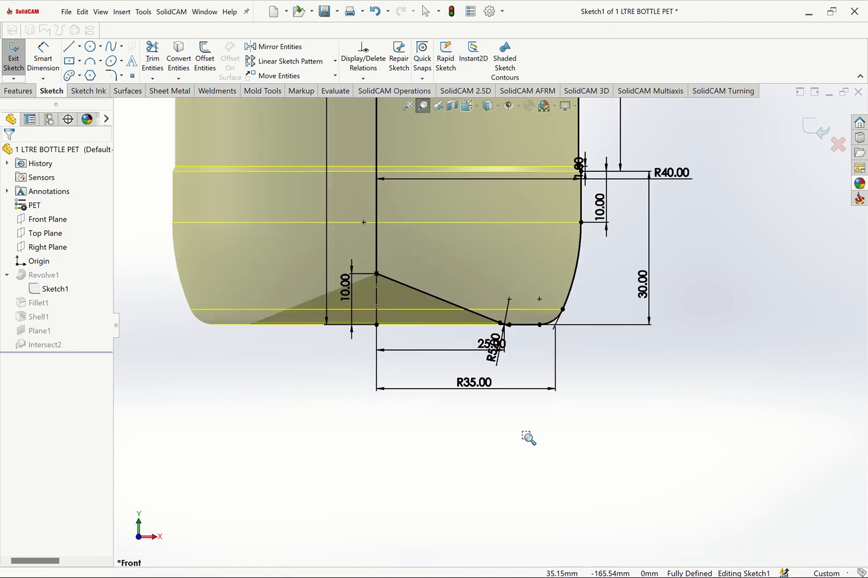
{"action": "double_click", "coordinate": [346, 290]}
{"action": "type", "text": "12"}
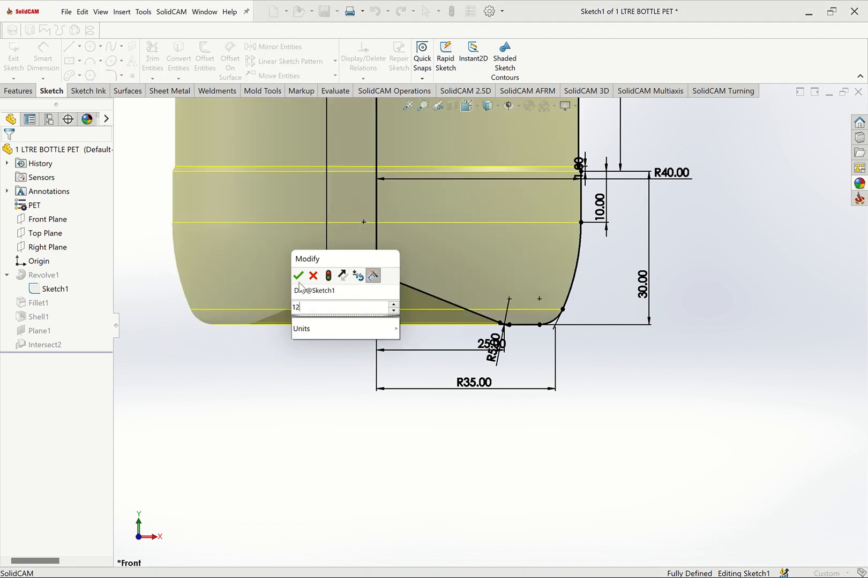
{"action": "type", "text": "0"}
{"action": "key", "text": "Return"}
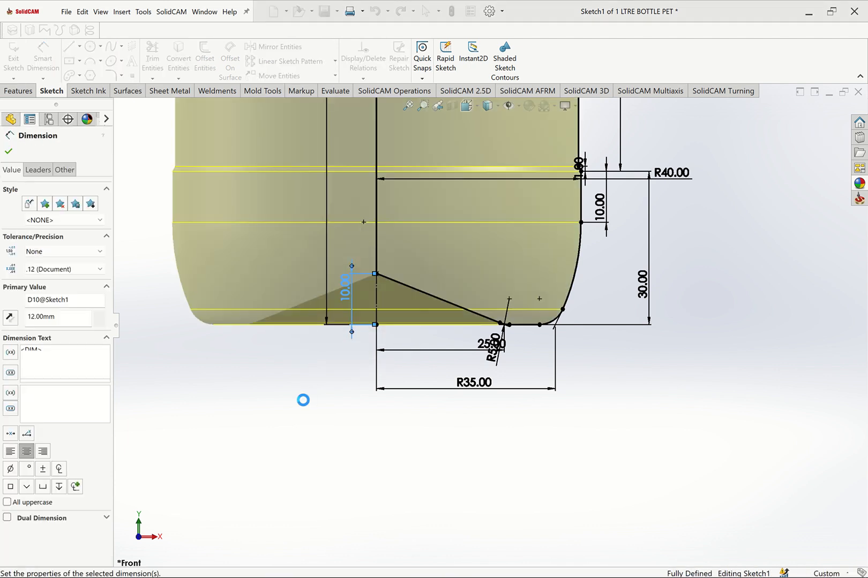
{"action": "left_click", "coordinate": [812, 130]}
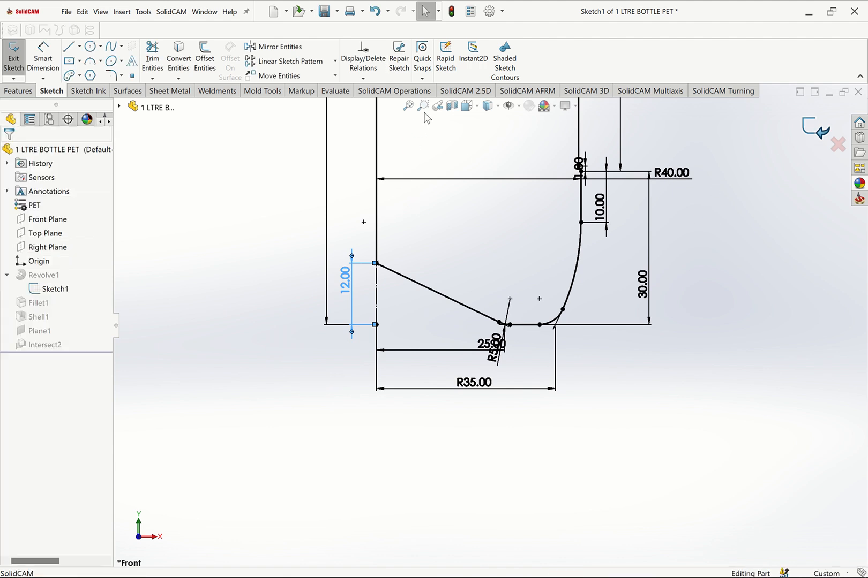
{"action": "left_click", "coordinate": [407, 106]}
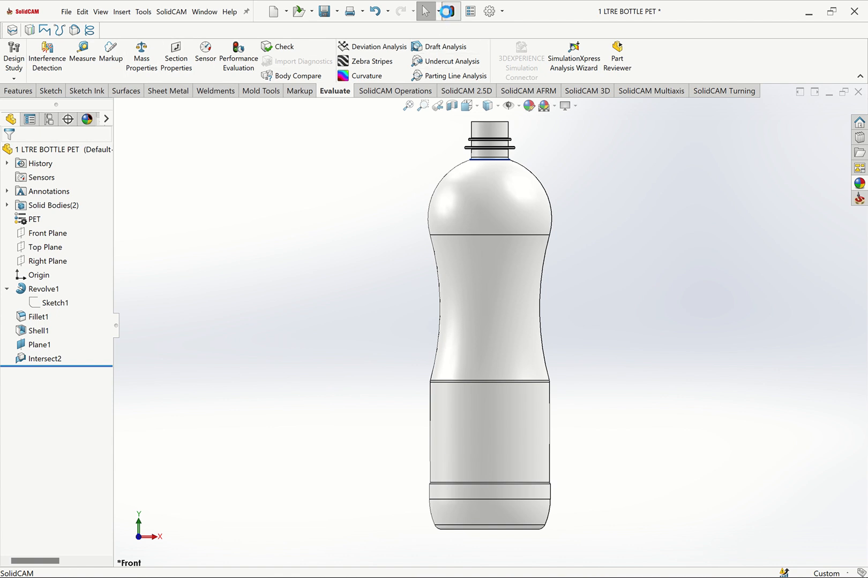
{"action": "left_click", "coordinate": [152, 70]}
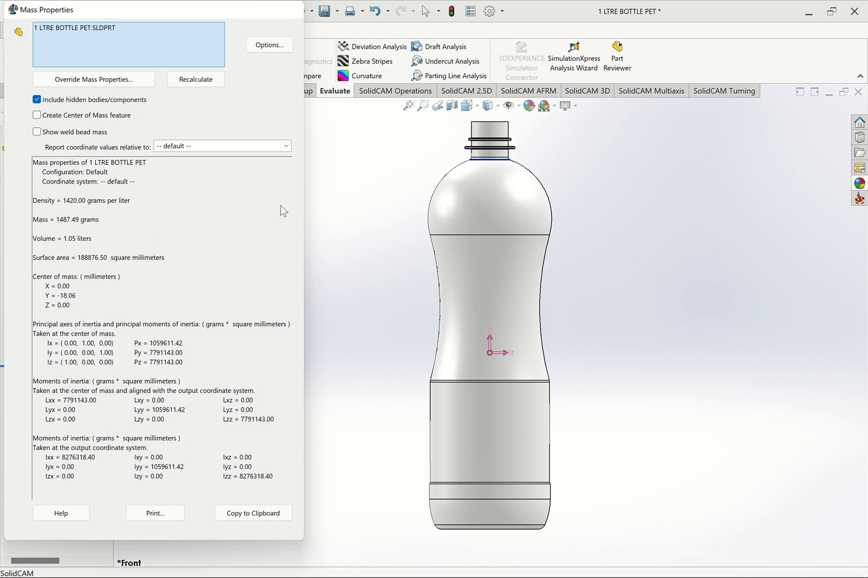
{"action": "key", "text": "Escape"}
- Delete the Intersect2 feature from the model
{"action": "left_click", "coordinate": [57, 358]}
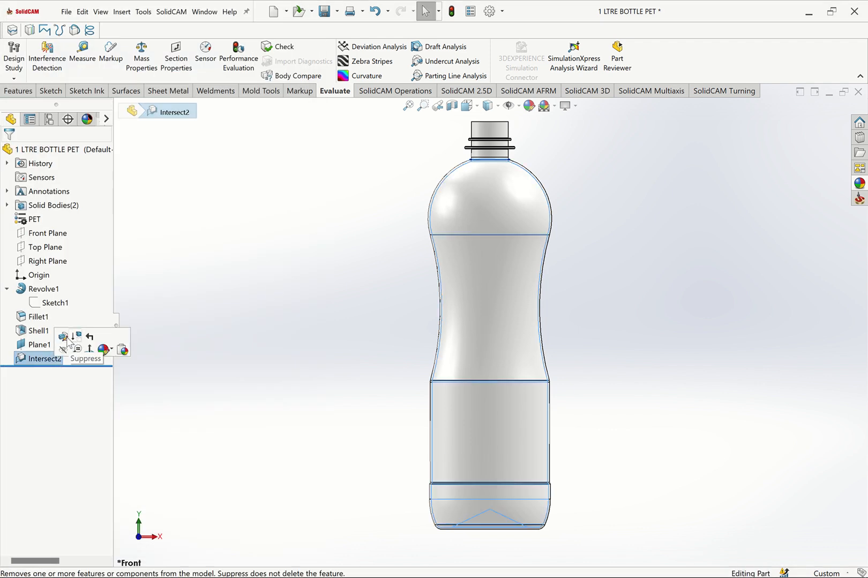
{"action": "right_click", "coordinate": [38, 359]}
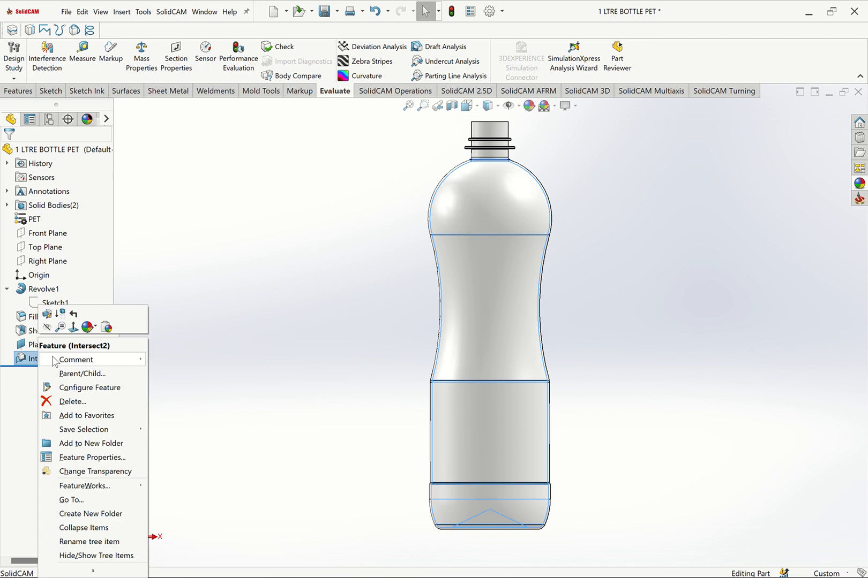
{"action": "left_click", "coordinate": [74, 401]}
{"action": "left_click", "coordinate": [512, 224]}
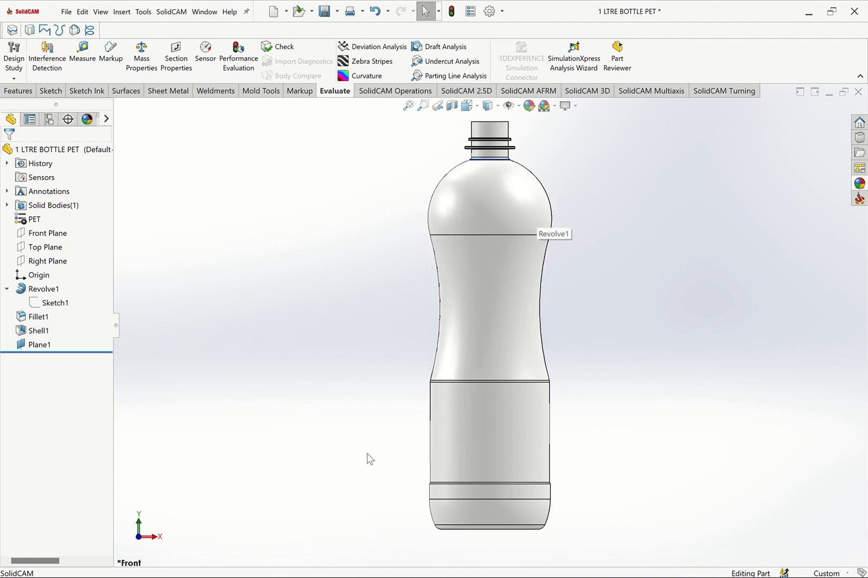
{"action": "left_click", "coordinate": [422, 105]}
{"action": "left_click_drag", "start_coordinate": [509, 422], "coordinate": [593, 497]}
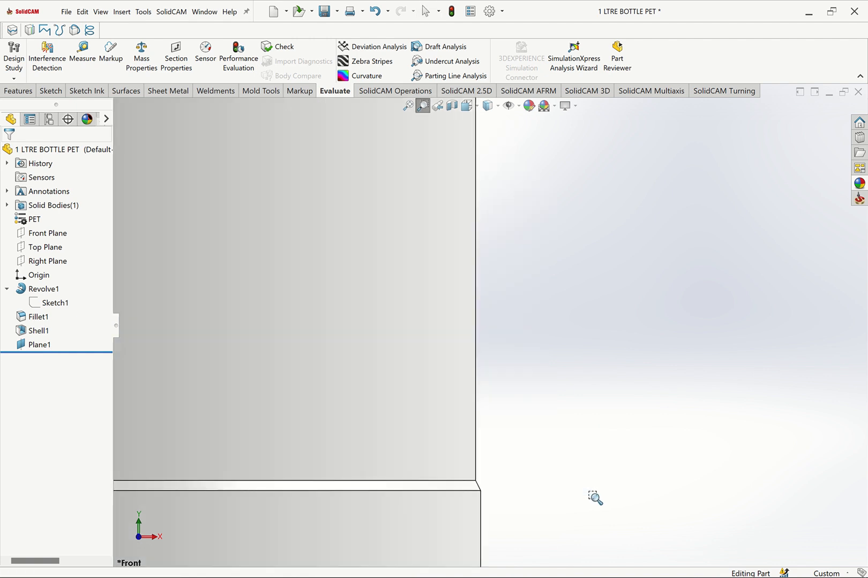
{"action": "key", "text": "Escape"}
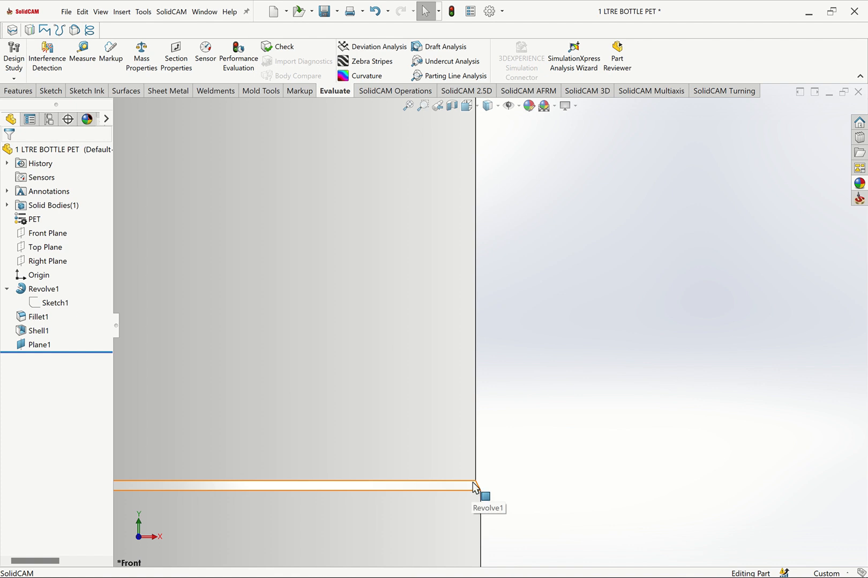
{"action": "left_click", "coordinate": [402, 105]}
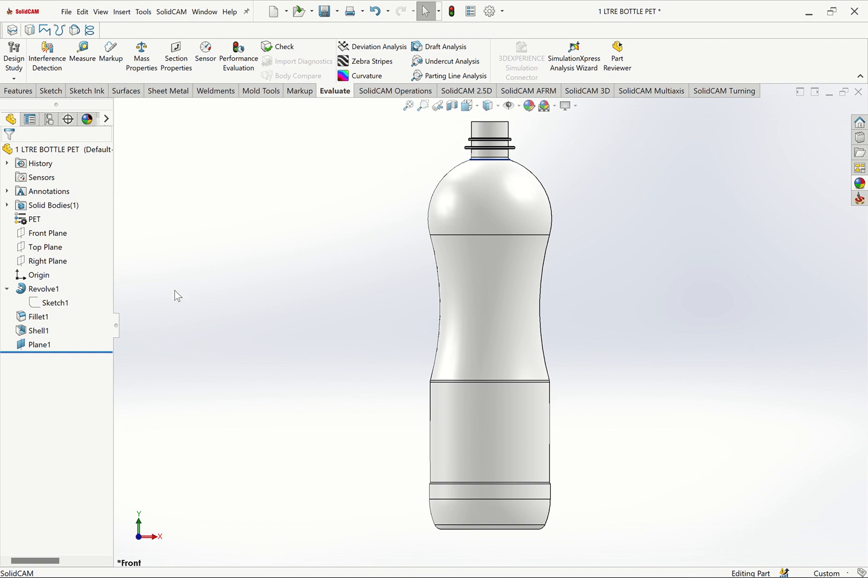
- Edit Plane1, set its offset below the neck rim to 15 mm, and rebuild the model
{"action": "left_click", "coordinate": [43, 346]}
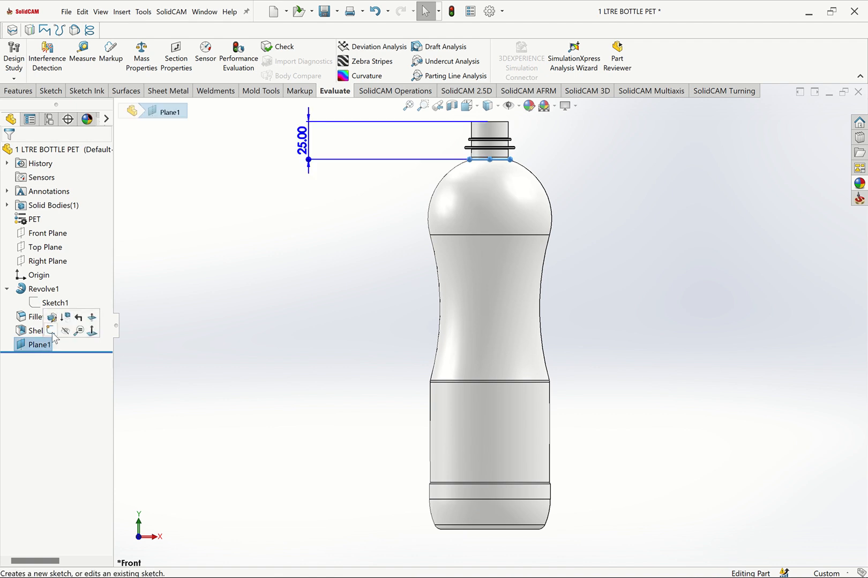
{"action": "left_click", "coordinate": [54, 318]}
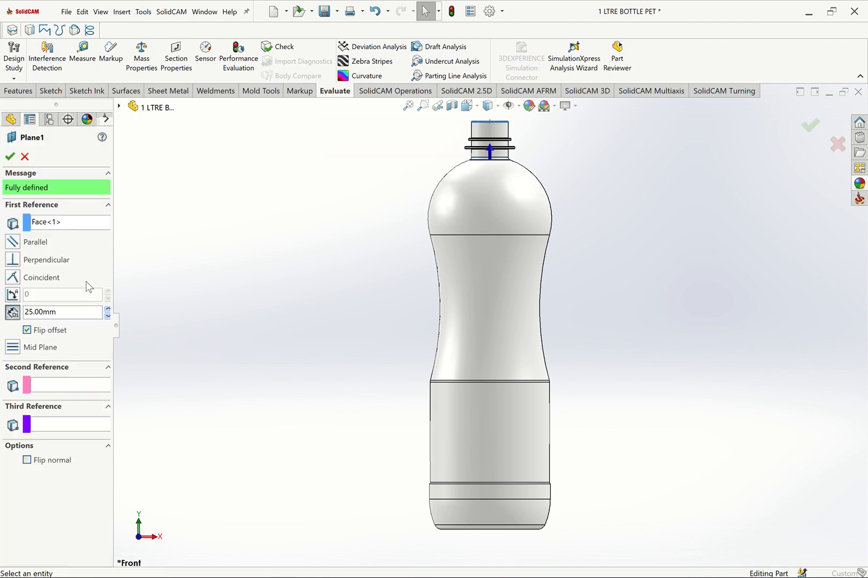
{"action": "type", "text": "15"}
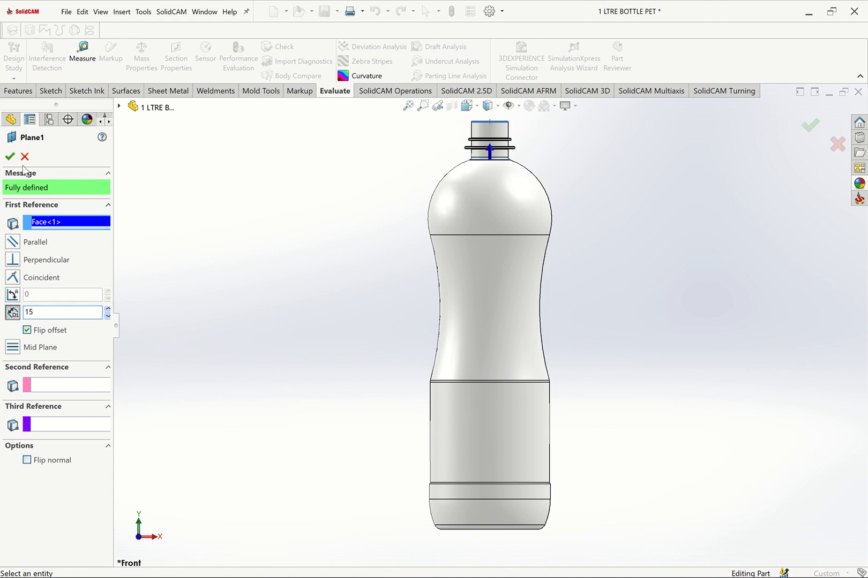
{"action": "left_click", "coordinate": [10, 157]}
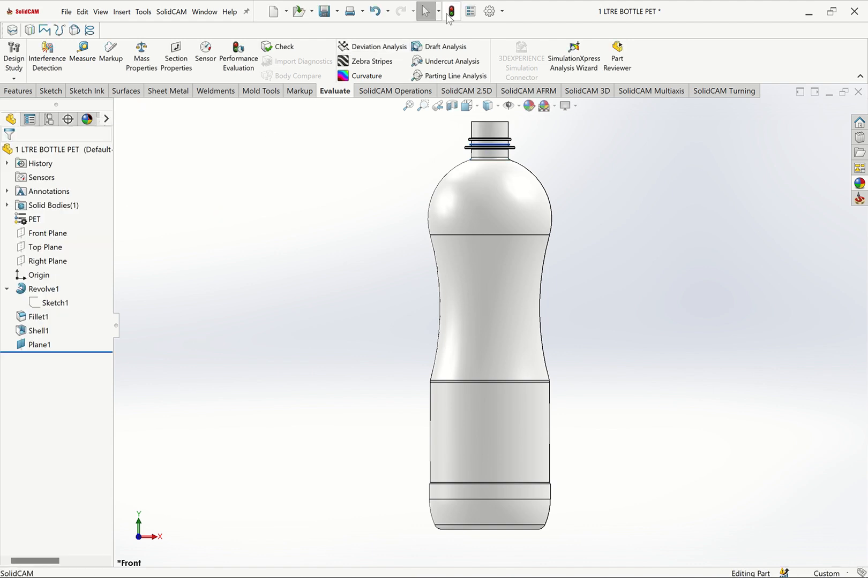
{"action": "left_click", "coordinate": [447, 14]}
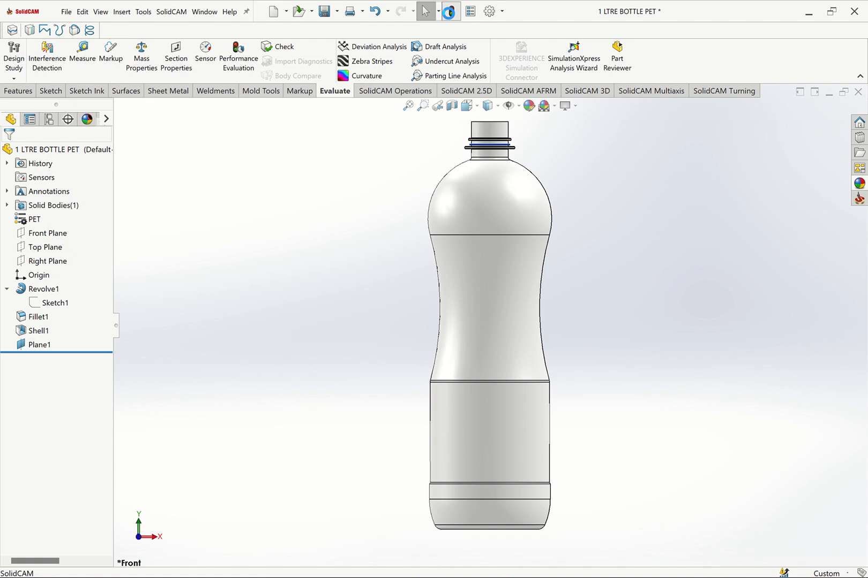
- Set up a new Intersect feature with Plane1 and Shell1, creating internal regions only, and compute the regions
{"action": "left_click", "coordinate": [133, 15]}
{"action": "mouse_move", "coordinate": [164, 57]}
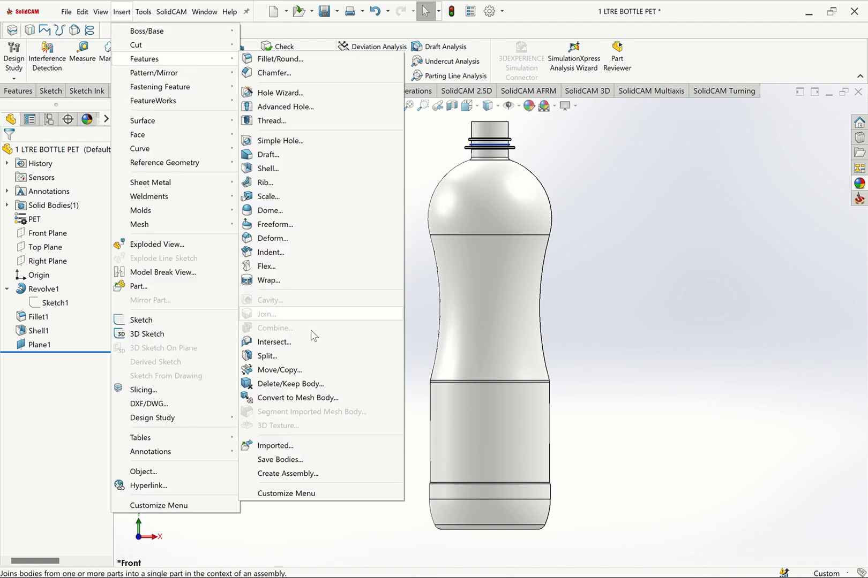
{"action": "left_click", "coordinate": [294, 342]}
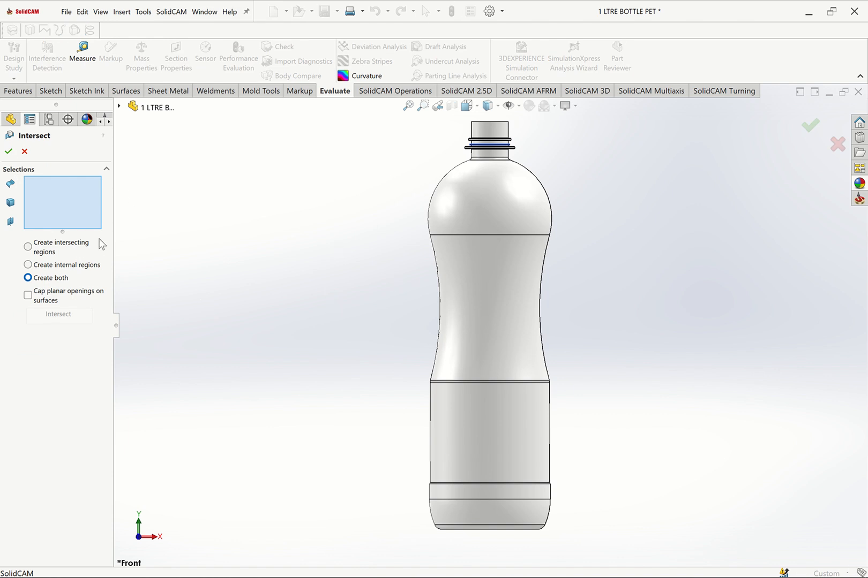
{"action": "scroll", "coordinate": [378, 224], "scroll_direction": "up", "scroll_amount": 1}
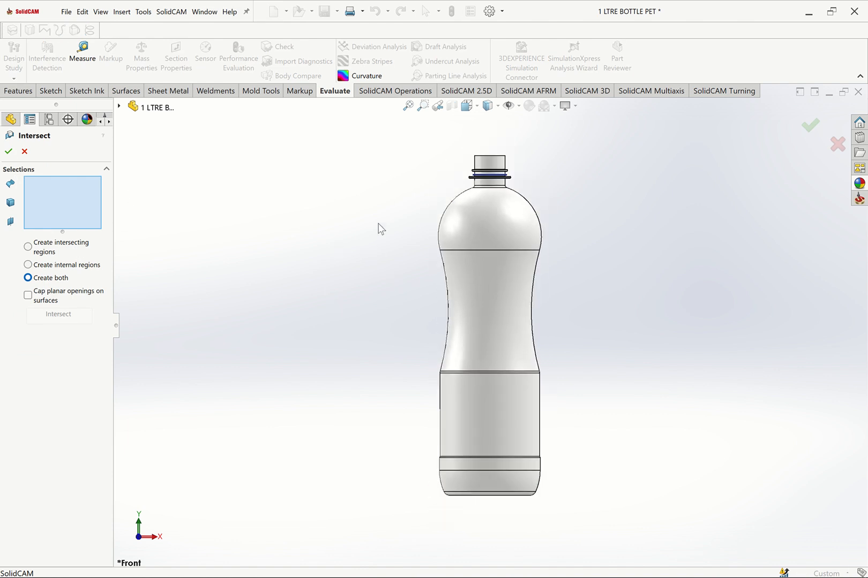
{"action": "left_click", "coordinate": [423, 106]}
{"action": "left_click_drag", "start_coordinate": [390, 139], "coordinate": [596, 235]}
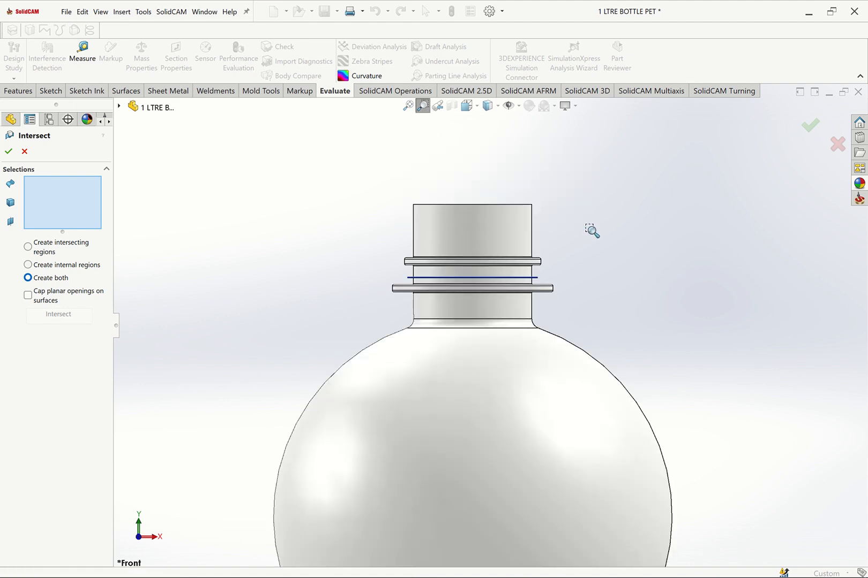
{"action": "key", "text": "Escape"}
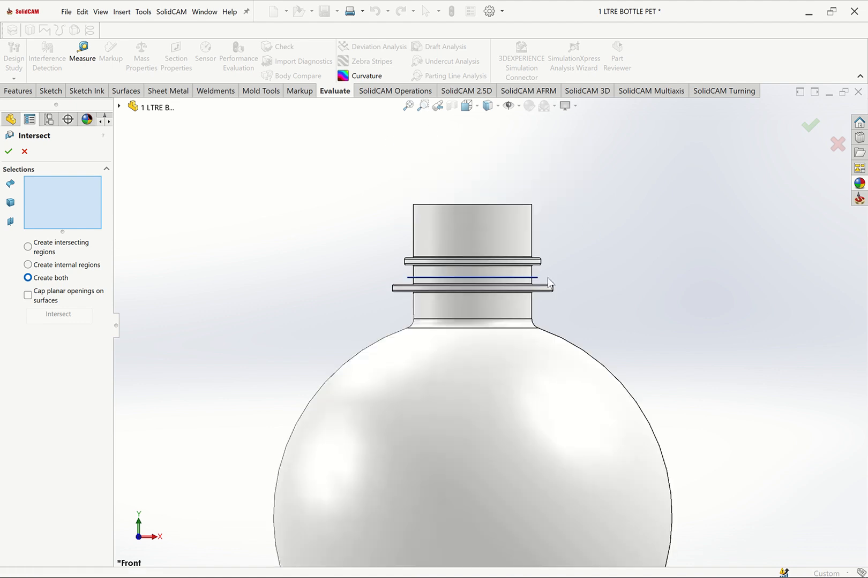
{"action": "left_click", "coordinate": [502, 278]}
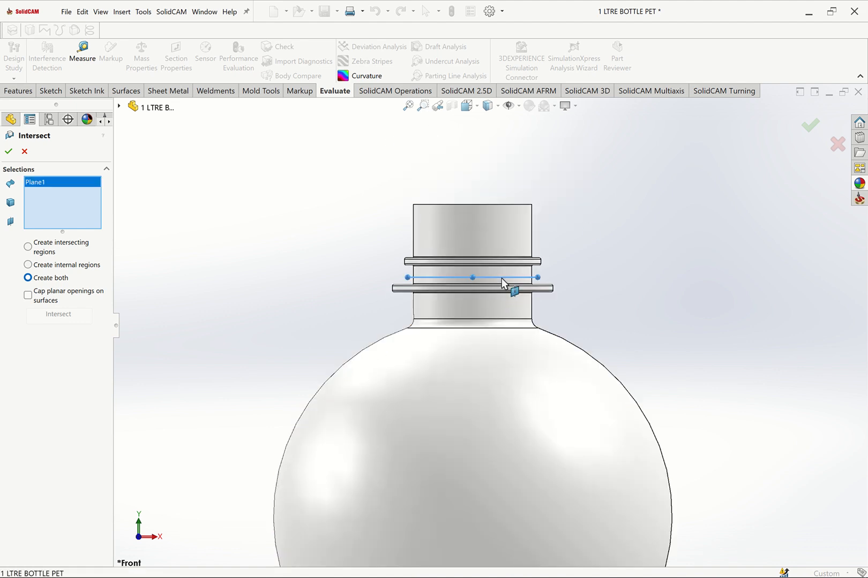
{"action": "left_click", "coordinate": [36, 268]}
{"action": "left_click", "coordinate": [402, 398]}
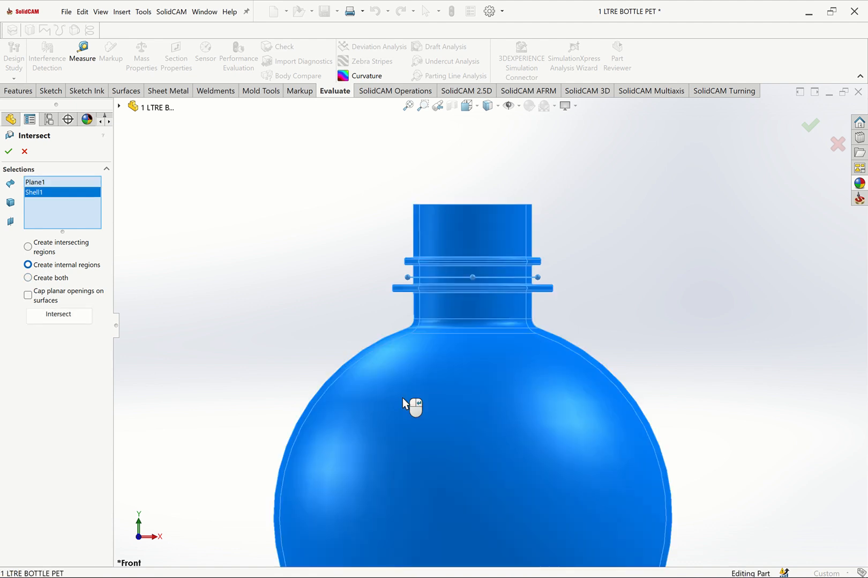
{"action": "left_click", "coordinate": [58, 315]}
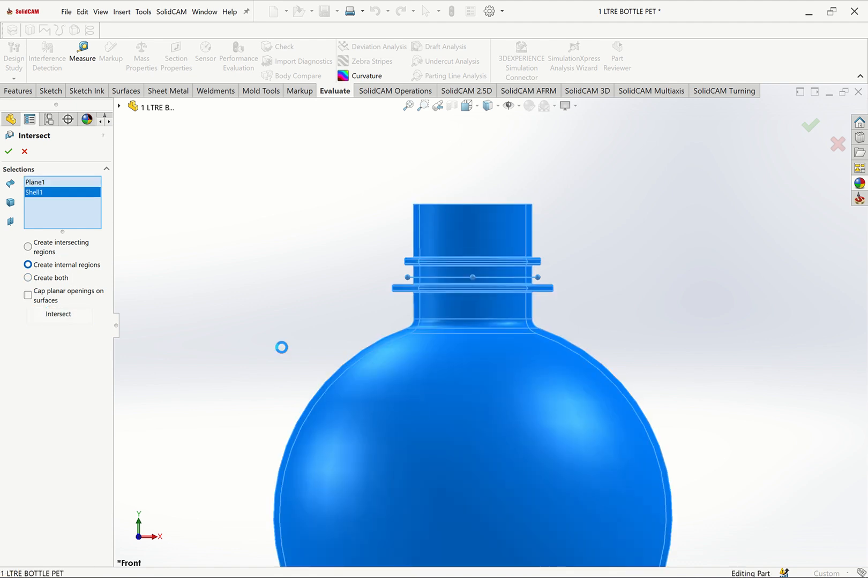
- Inspect the region preview around the bottle neck and accept the Intersect feature with Region 1 included
{"action": "left_click", "coordinate": [408, 105]}
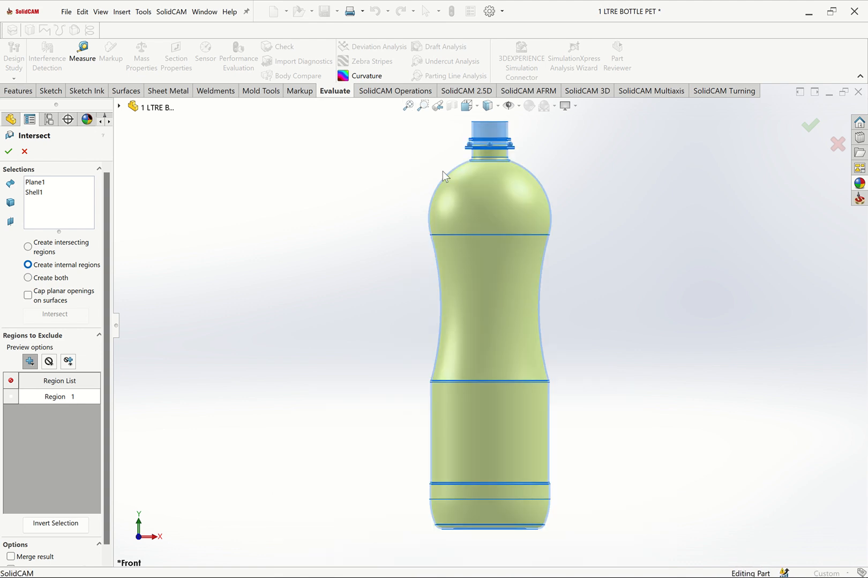
{"action": "scroll", "coordinate": [398, 196], "scroll_direction": "up", "scroll_amount": 1}
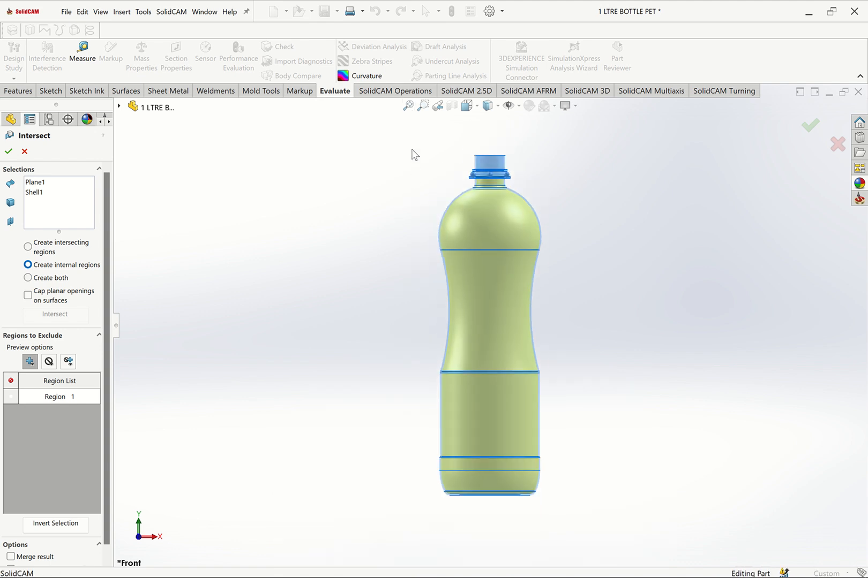
{"action": "left_click", "coordinate": [423, 105]}
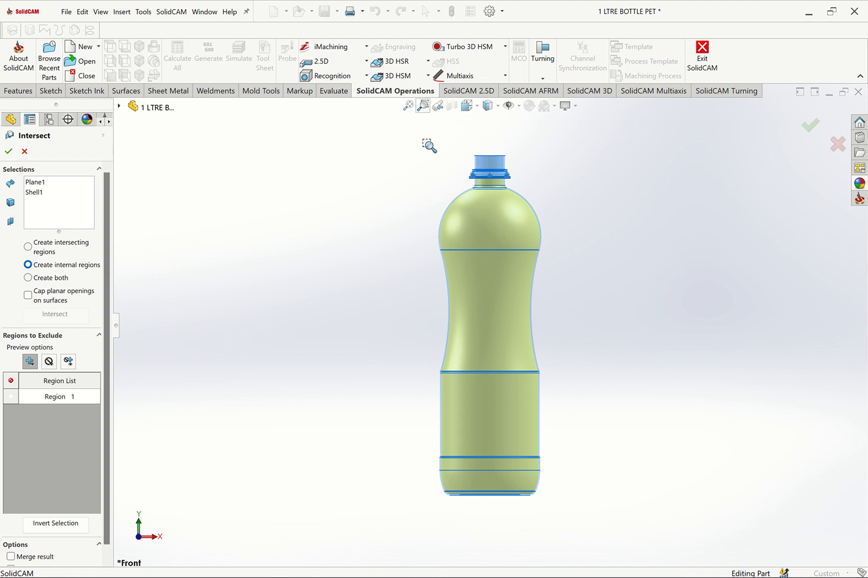
{"action": "left_click_drag", "start_coordinate": [408, 138], "coordinate": [594, 256]}
{"action": "key", "text": "Escape"}
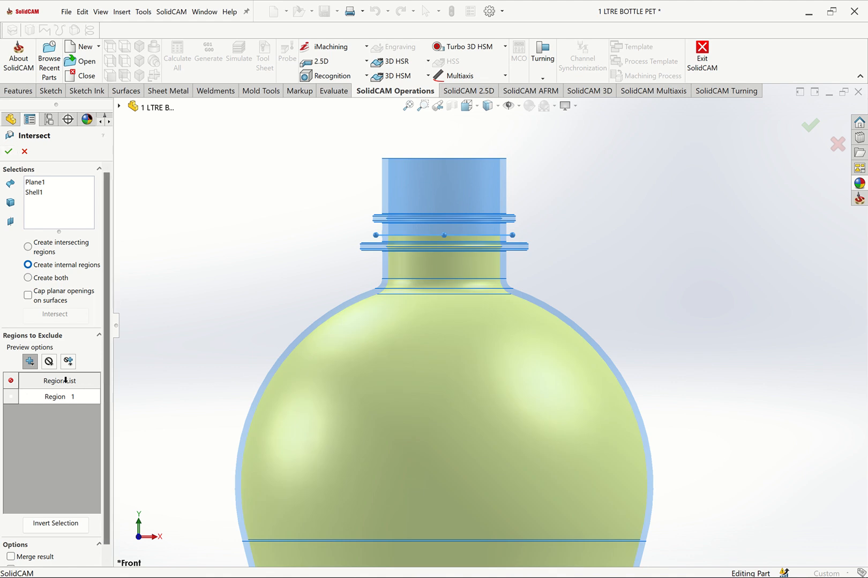
{"action": "left_click", "coordinate": [8, 151]}
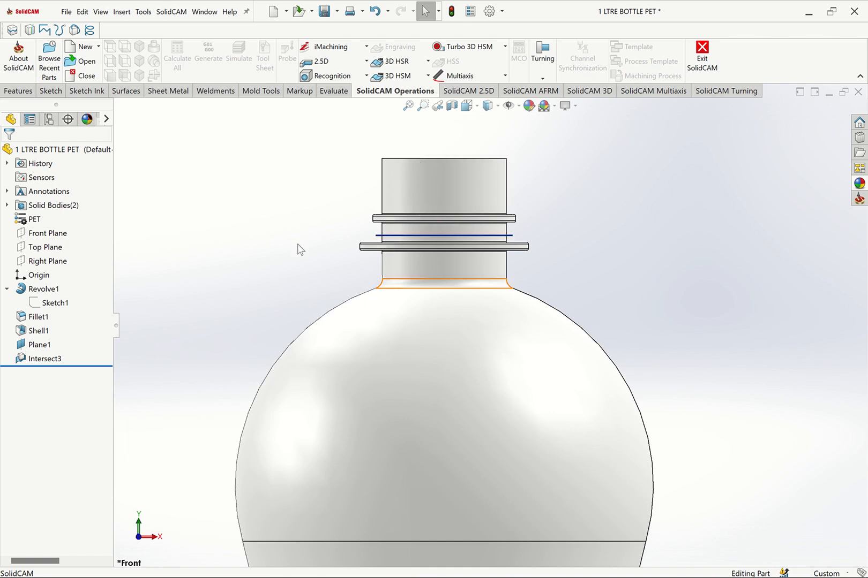
- Examine the bottle's upper half and reopen Intersect3 to check its fill region below Plane1
{"action": "key", "text": "Down"}
{"action": "key", "text": "Down"}
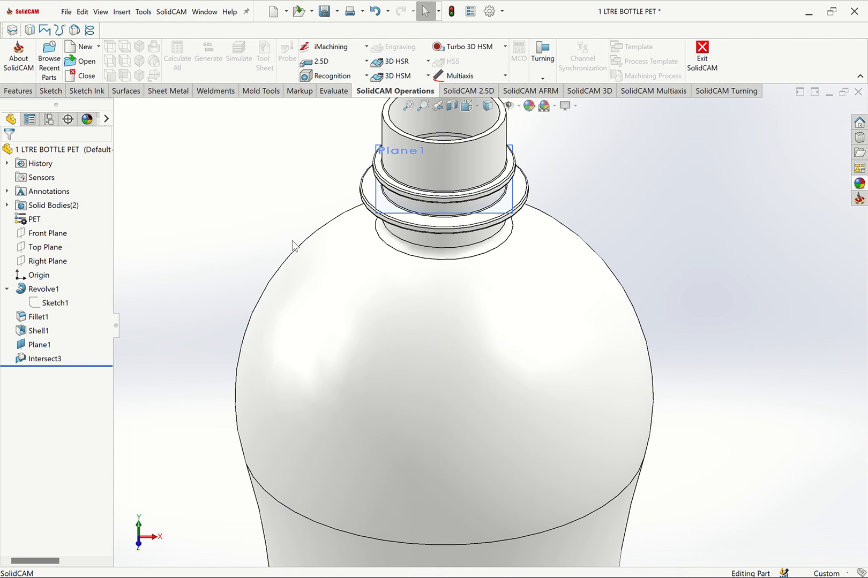
{"action": "key", "text": "ctrl+1"}
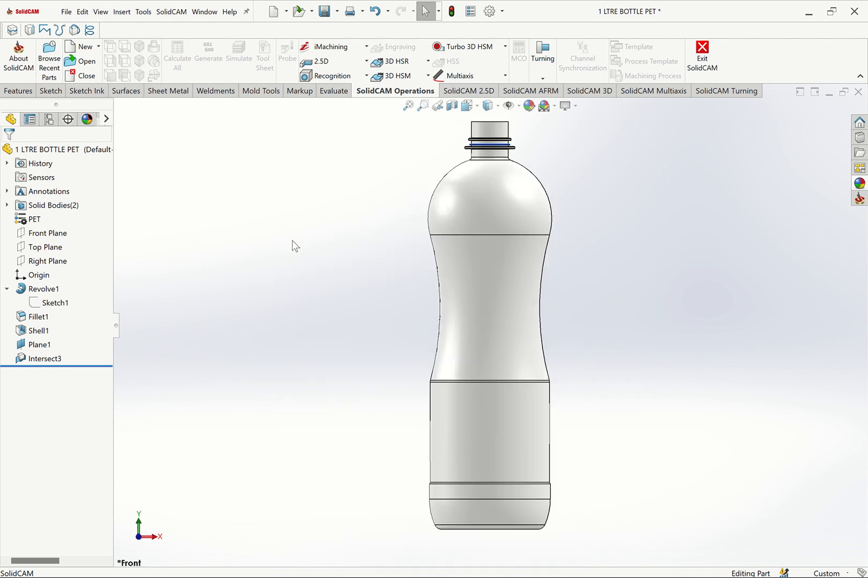
{"action": "key", "text": "z"}
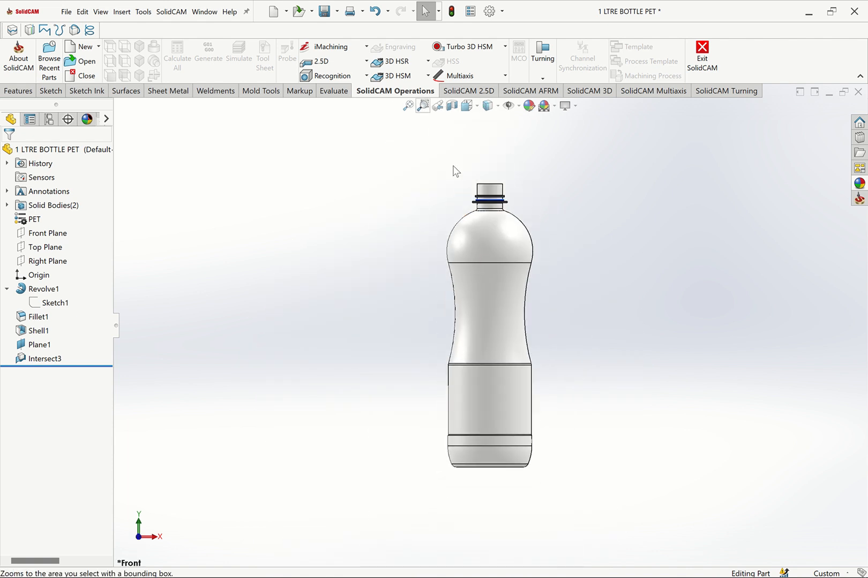
{"action": "left_click_drag", "start_coordinate": [413, 155], "coordinate": [656, 312]}
{"action": "key", "text": "Escape"}
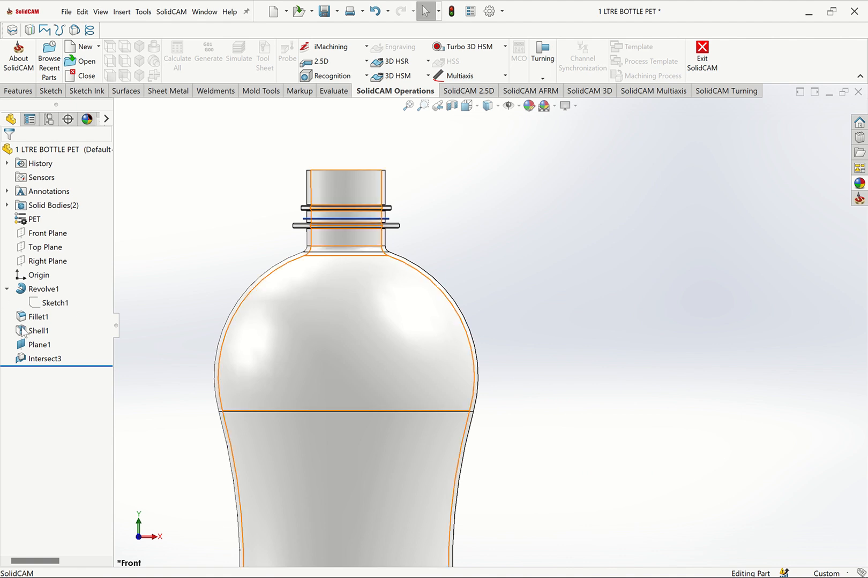
{"action": "left_click", "coordinate": [42, 359]}
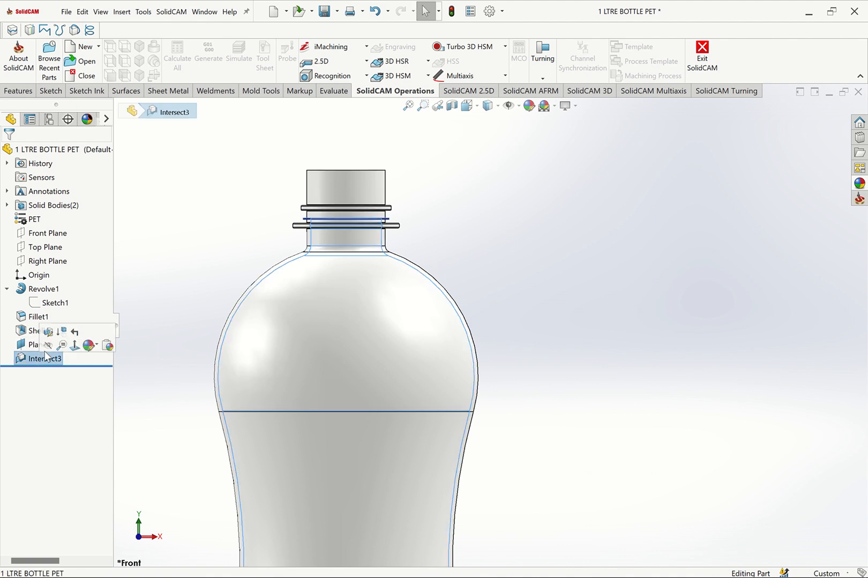
{"action": "left_click", "coordinate": [47, 332]}
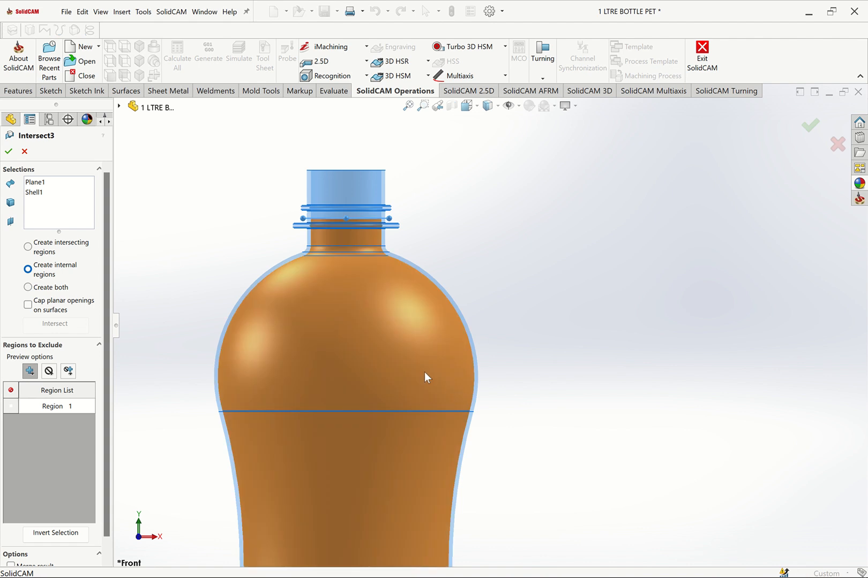
{"action": "key", "text": "Return"}
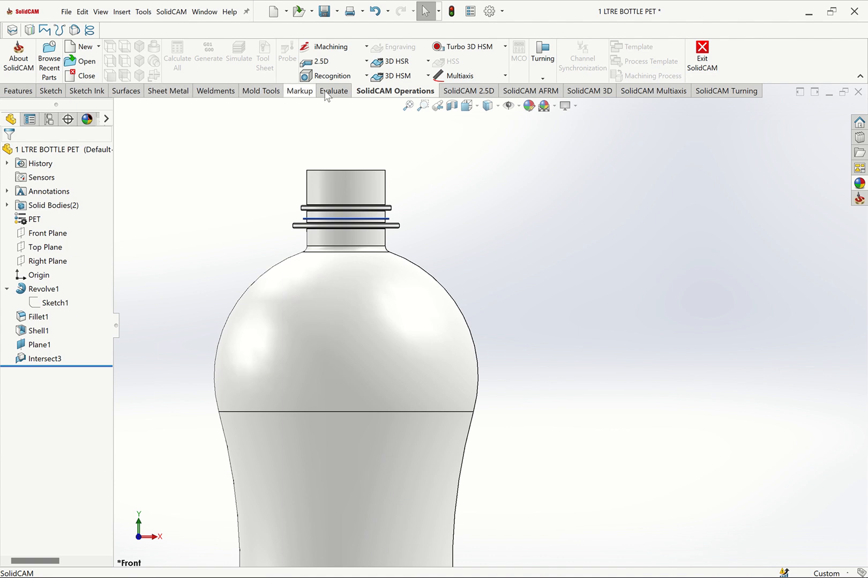
- Evaluate the part's mass properties and read the total volume
{"action": "left_click", "coordinate": [343, 92]}
{"action": "left_click", "coordinate": [140, 71]}
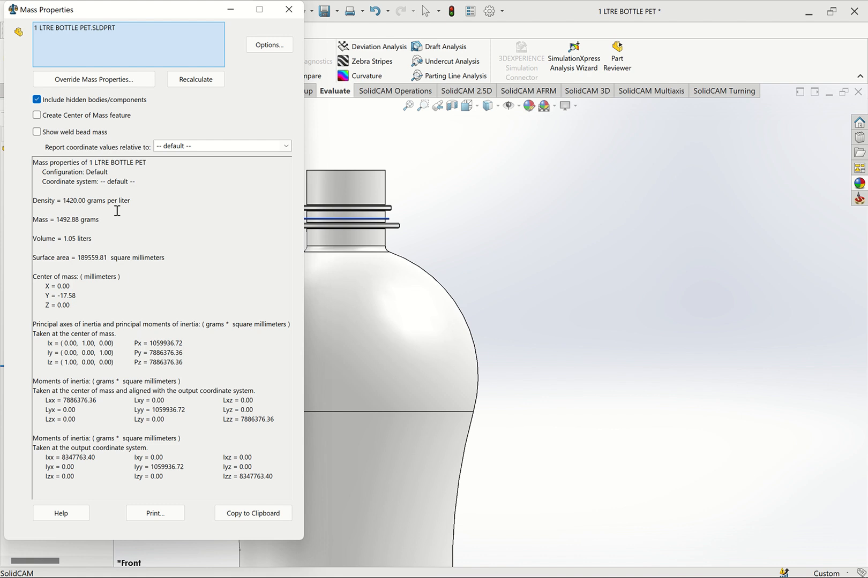
{"action": "left_click_drag", "start_coordinate": [66, 238], "coordinate": [111, 239]}
{"action": "left_click", "coordinate": [84, 245]}
{"action": "left_click", "coordinate": [288, 9]}
- Review the per-unit-volume options in the document's units settings and evaluate the mass properties again
{"action": "left_click", "coordinate": [503, 10]}
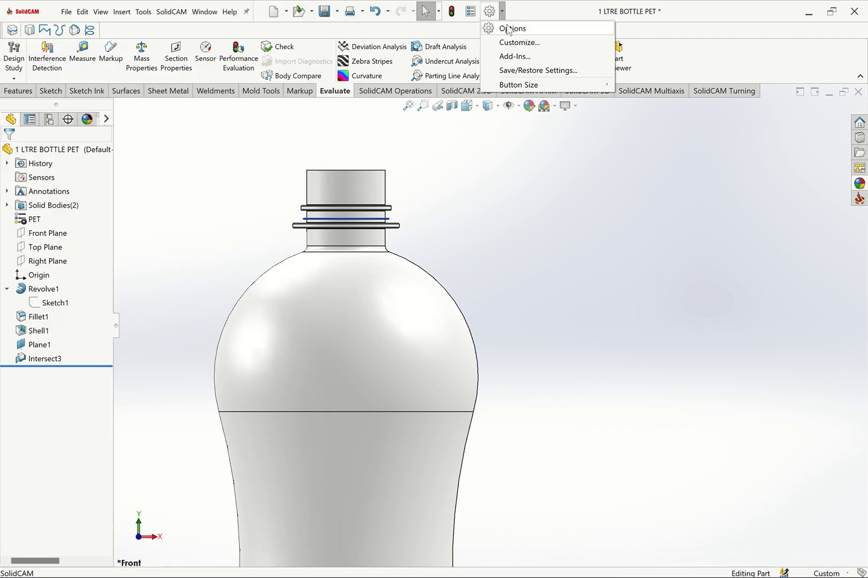
{"action": "left_click", "coordinate": [513, 30]}
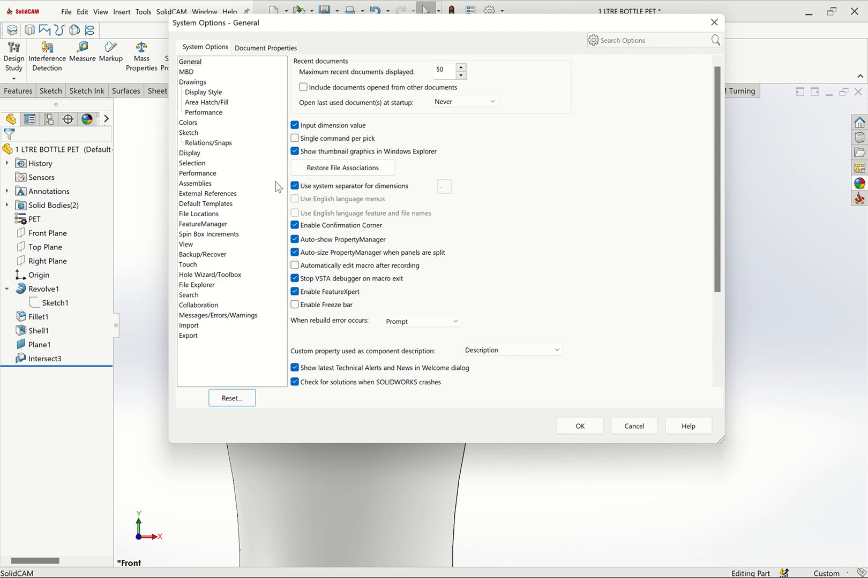
{"action": "left_click", "coordinate": [256, 49]}
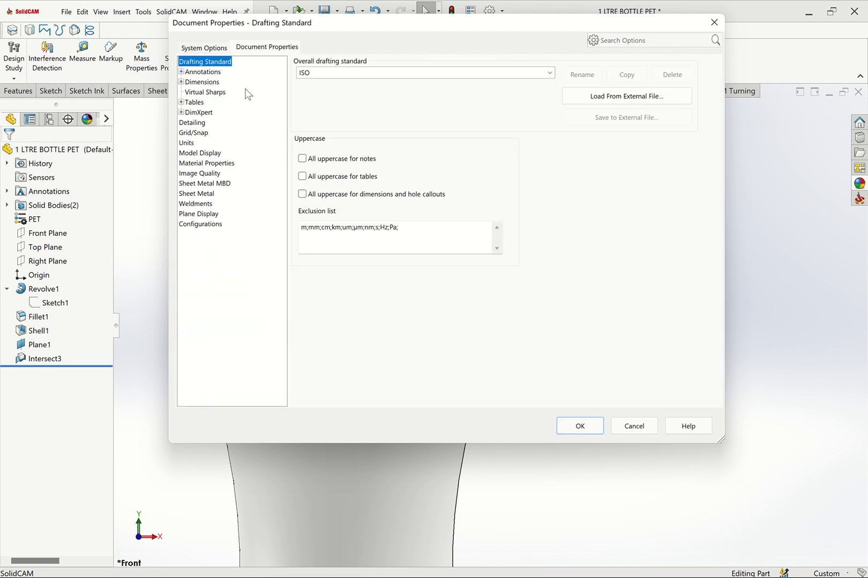
{"action": "left_click", "coordinate": [187, 143]}
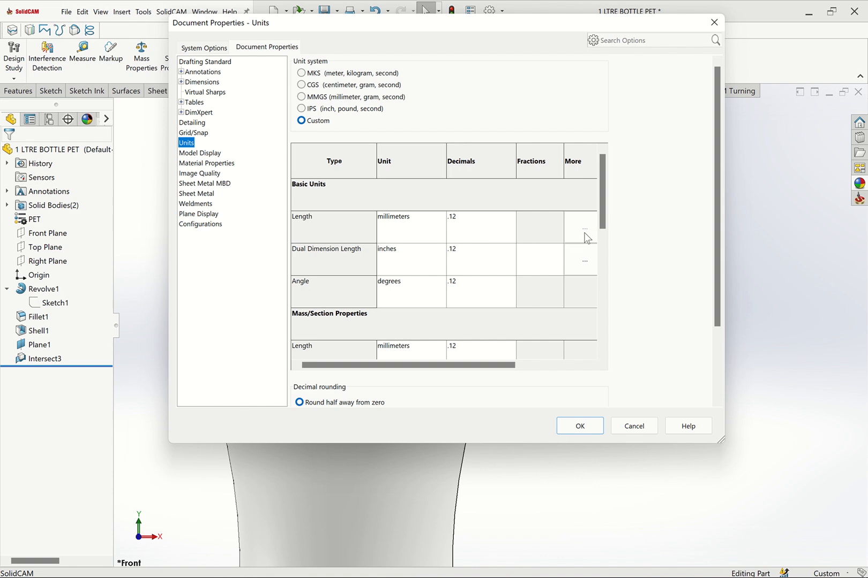
{"action": "left_click_drag", "start_coordinate": [602, 212], "coordinate": [608, 261]}
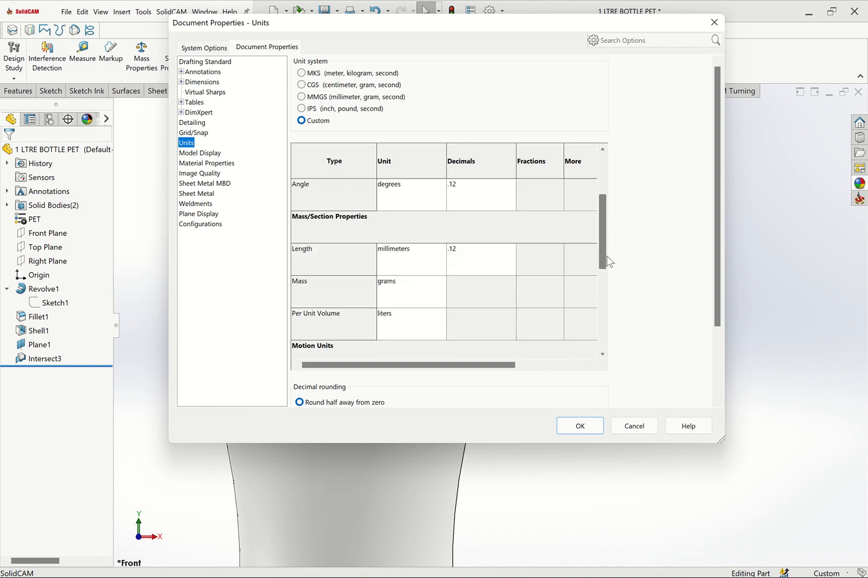
{"action": "left_click", "coordinate": [441, 318]}
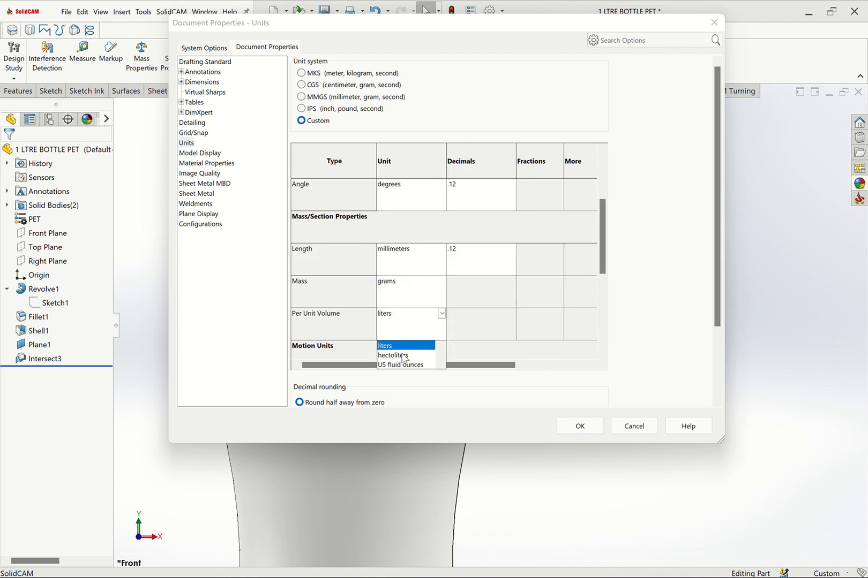
{"action": "left_click", "coordinate": [619, 323]}
{"action": "left_click", "coordinate": [580, 426]}
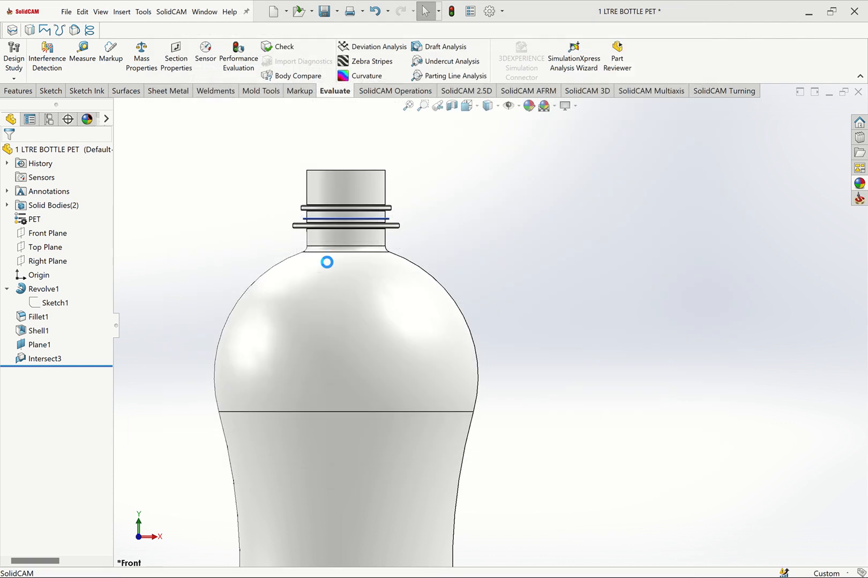
{"action": "left_click", "coordinate": [141, 59]}
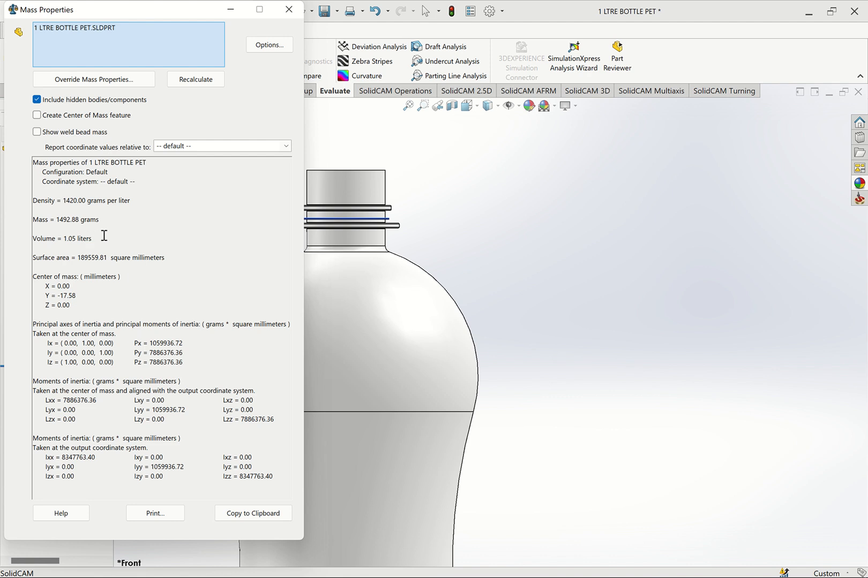
{"action": "left_click", "coordinate": [289, 9]}
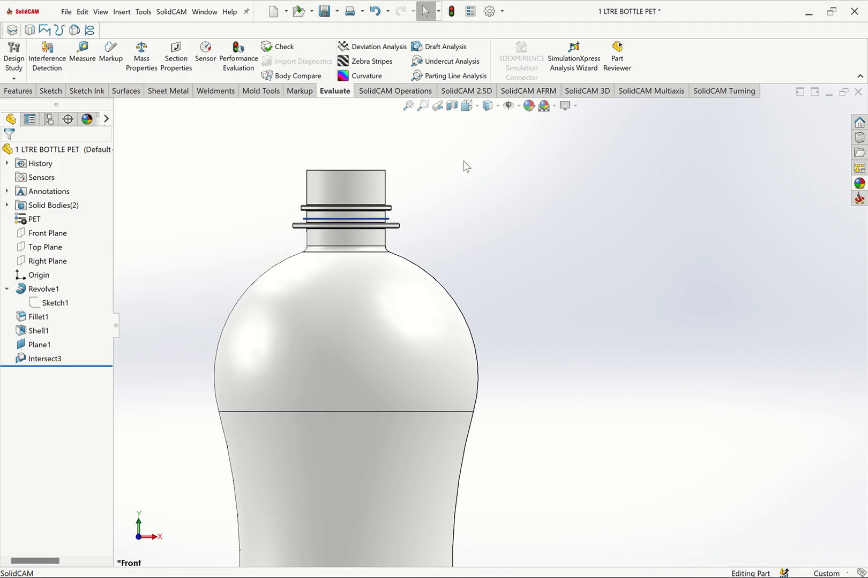
- Edit Revolve1's Sketch1 and set the vertical height of the bottle's shoulder arc below the neck to 48 mm
{"action": "left_click", "coordinate": [55, 303]}
{"action": "left_click", "coordinate": [54, 284]}
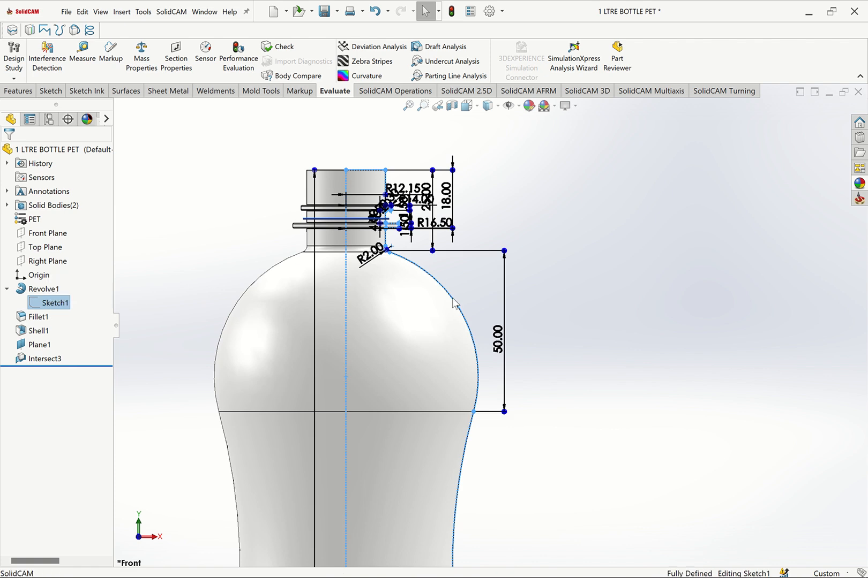
{"action": "double_click", "coordinate": [498, 339]}
{"action": "type", "text": "48"}
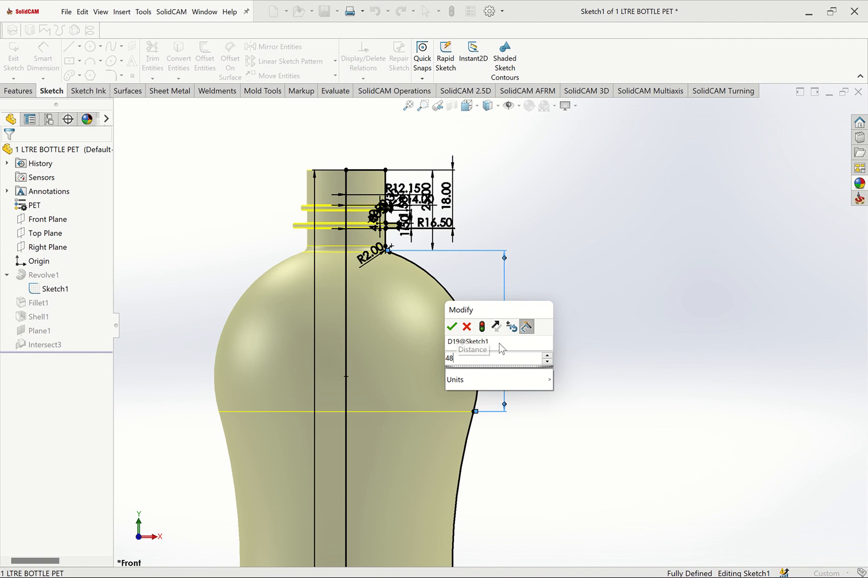
{"action": "key", "text": "Escape"}
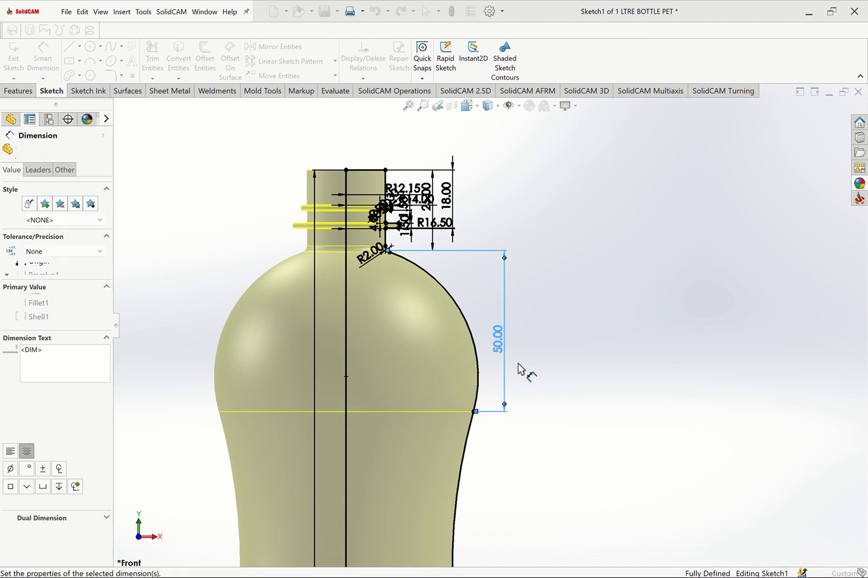
{"action": "left_click", "coordinate": [524, 388]}
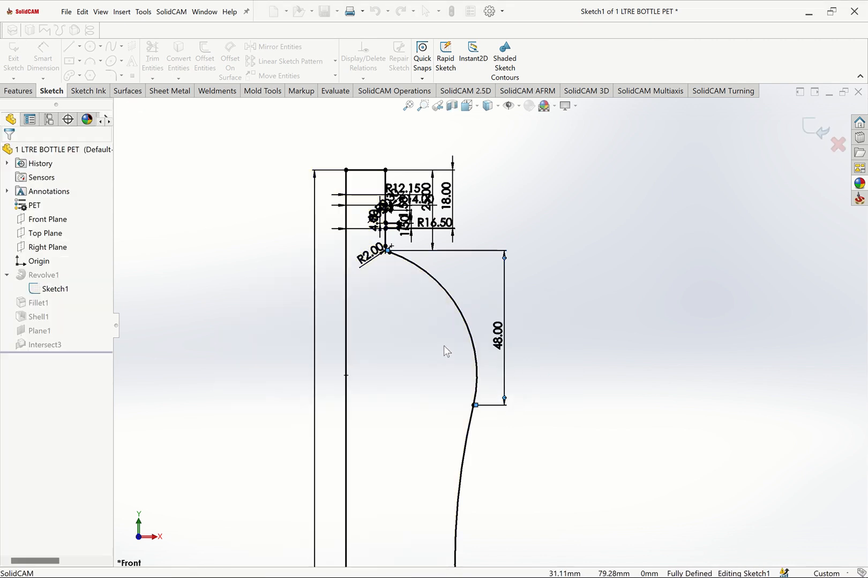
{"action": "left_click", "coordinate": [408, 105]}
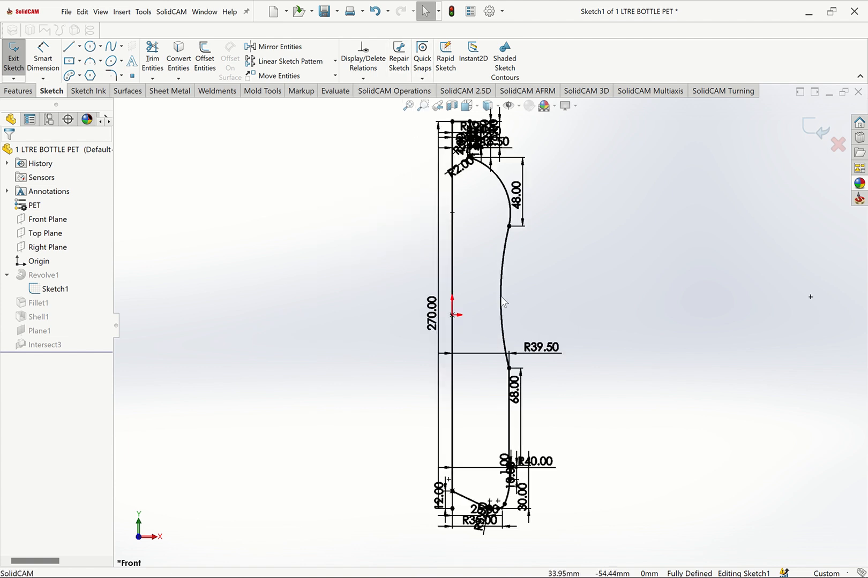
- Set the bottle profile's overall height dimension in Sketch1 to 265 mm and exit the sketch
{"action": "left_click", "coordinate": [423, 106]}
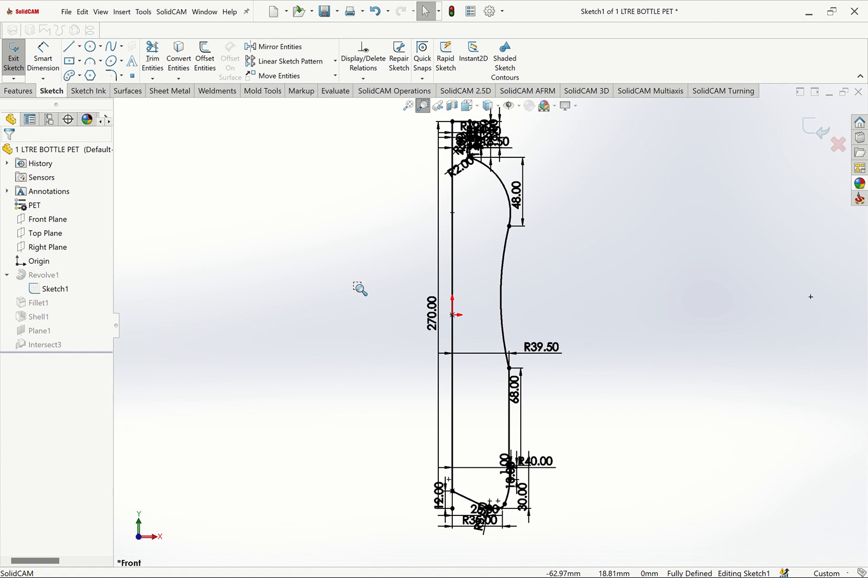
{"action": "mouse_move", "coordinate": [371, 306]}
{"action": "left_mouse_down"}
{"action": "mouse_move", "coordinate": [594, 565]}
{"action": "mouse_move", "coordinate": [593, 549]}
{"action": "left_mouse_up"}
{"action": "left_click_drag", "start_coordinate": [319, 298], "coordinate": [684, 519]}
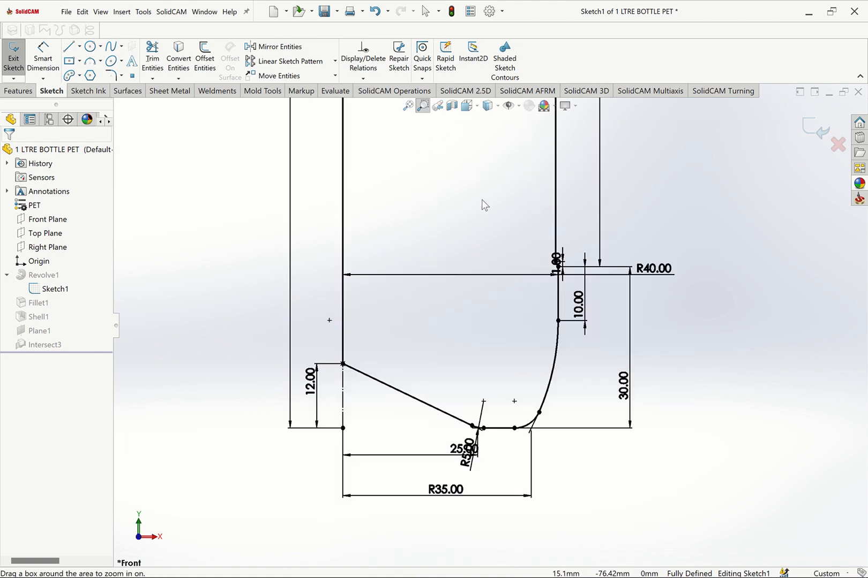
{"action": "key", "text": "Escape"}
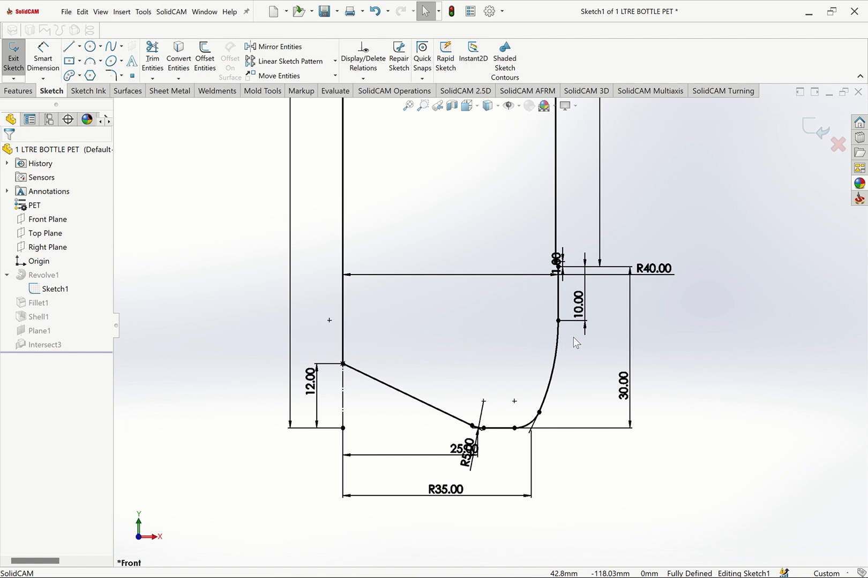
{"action": "left_click", "coordinate": [410, 107]}
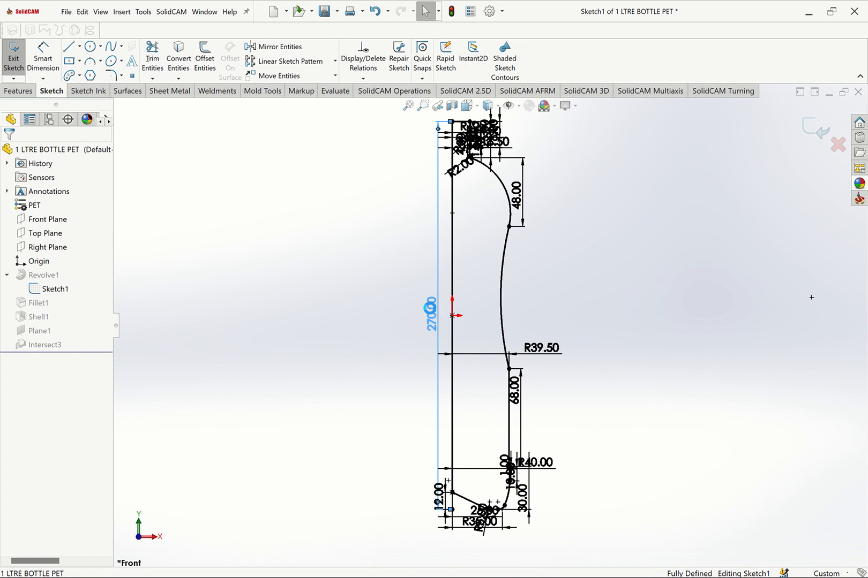
{"action": "double_click", "coordinate": [429, 309]}
{"action": "type", "text": "265"}
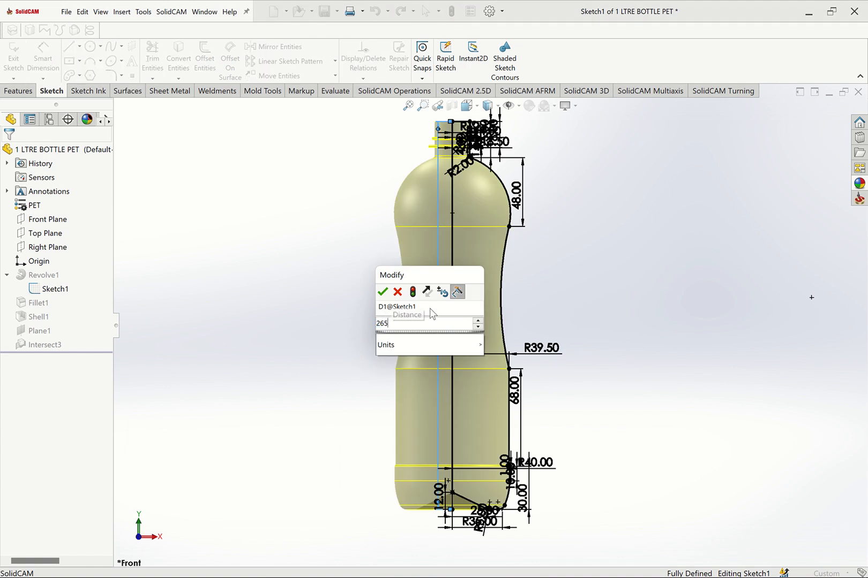
{"action": "key", "text": "Return"}
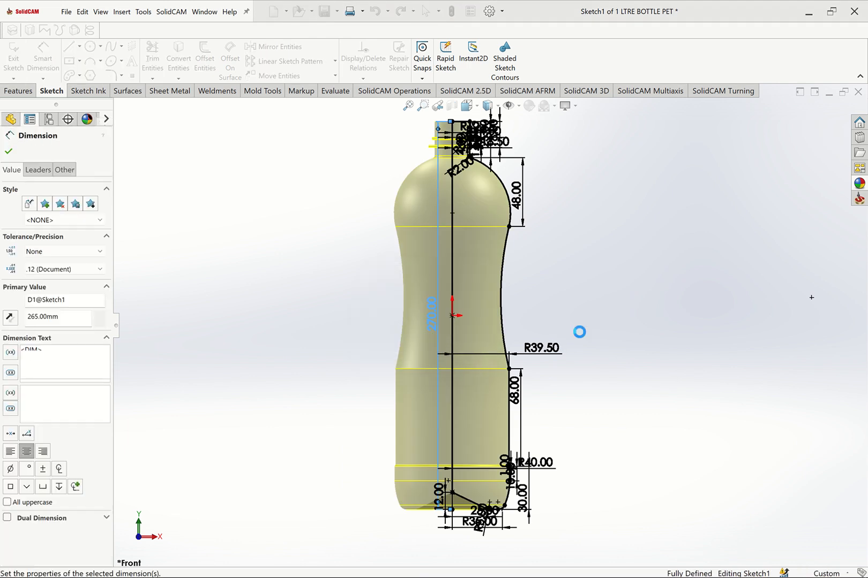
{"action": "left_click", "coordinate": [568, 271]}
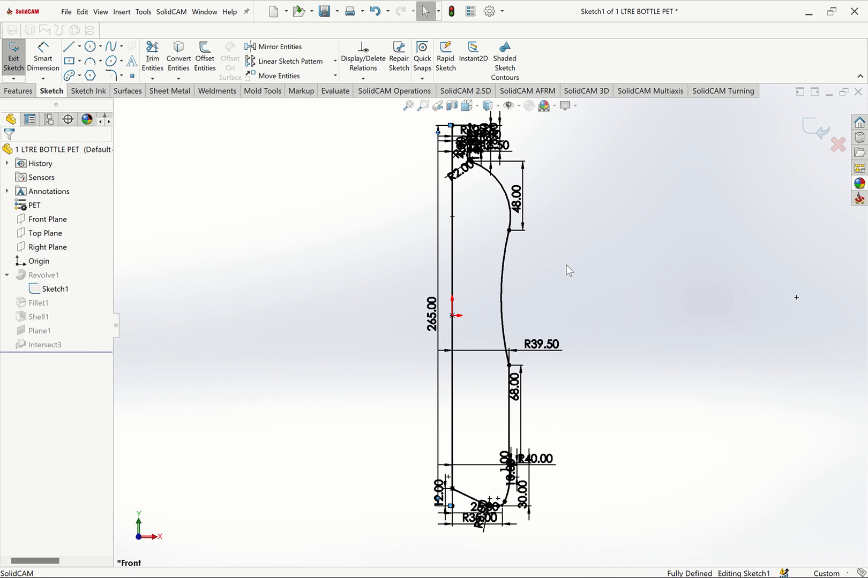
{"action": "left_click", "coordinate": [812, 132]}
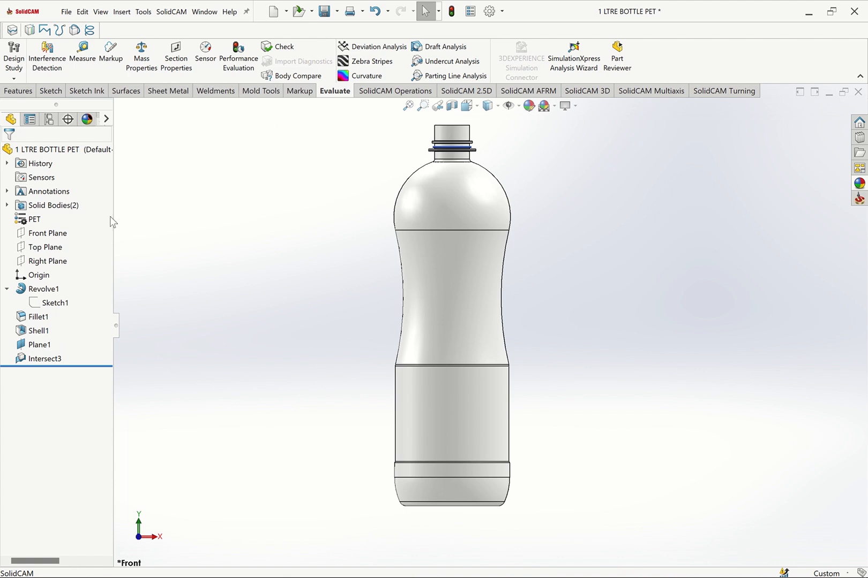
- Evaluate the mass properties of the rebuilt bottle with its fill body to check the volume
{"action": "left_click", "coordinate": [48, 358]}
{"action": "left_click", "coordinate": [274, 141]}
{"action": "left_click", "coordinate": [140, 60]}
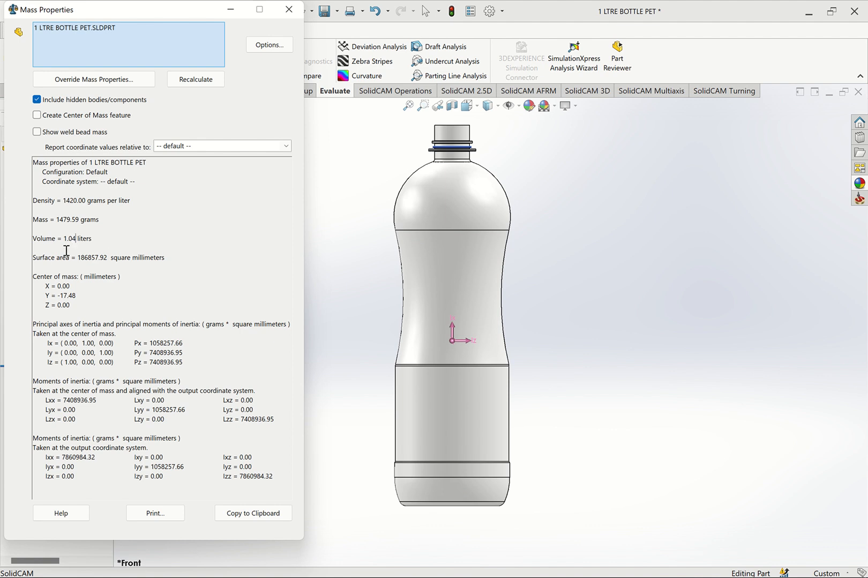
{"action": "left_click", "coordinate": [289, 9]}
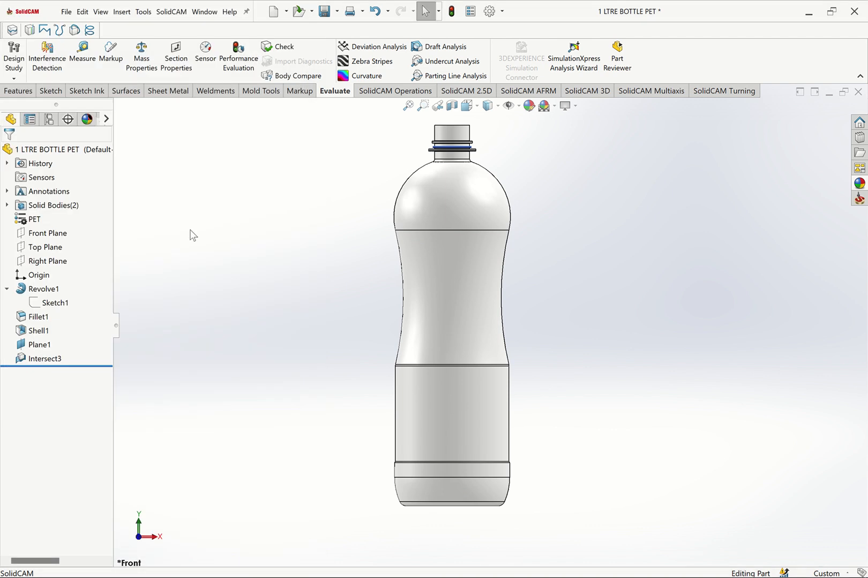
- Edit Sketch1 to set the bottle's overall height to 260 mm, rebuild the part and check its volume in the mass properties
{"action": "left_click", "coordinate": [59, 304]}
{"action": "left_click", "coordinate": [102, 282]}
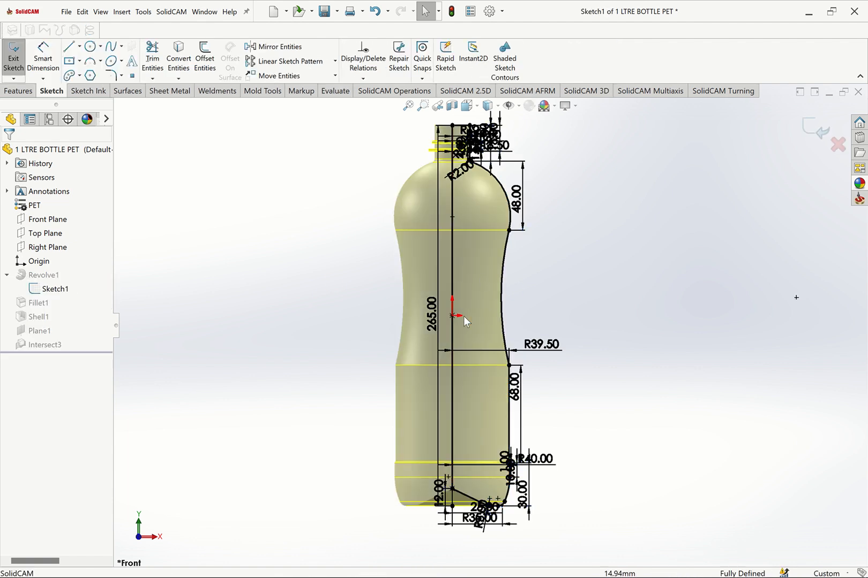
{"action": "left_click", "coordinate": [435, 326]}
{"action": "double_click", "coordinate": [435, 326]}
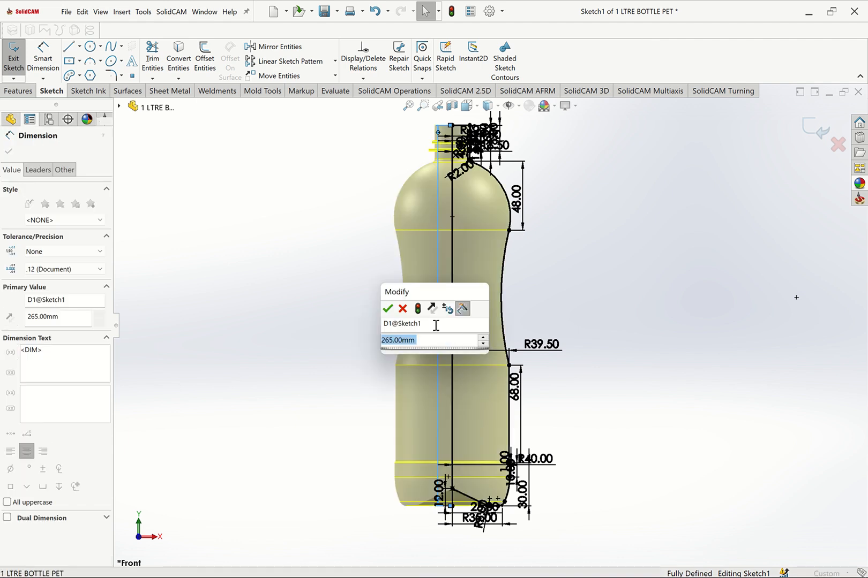
{"action": "type", "text": "260"}
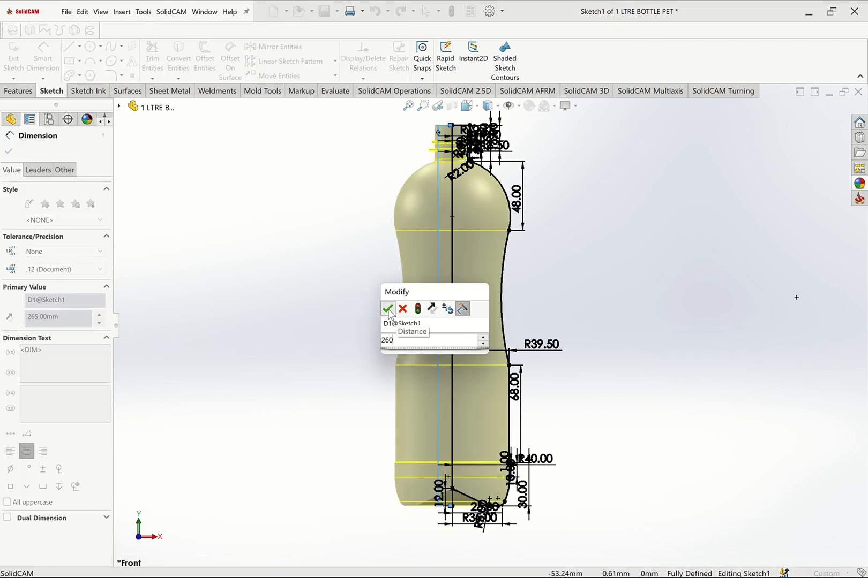
{"action": "left_click", "coordinate": [388, 308]}
{"action": "left_click", "coordinate": [391, 314]}
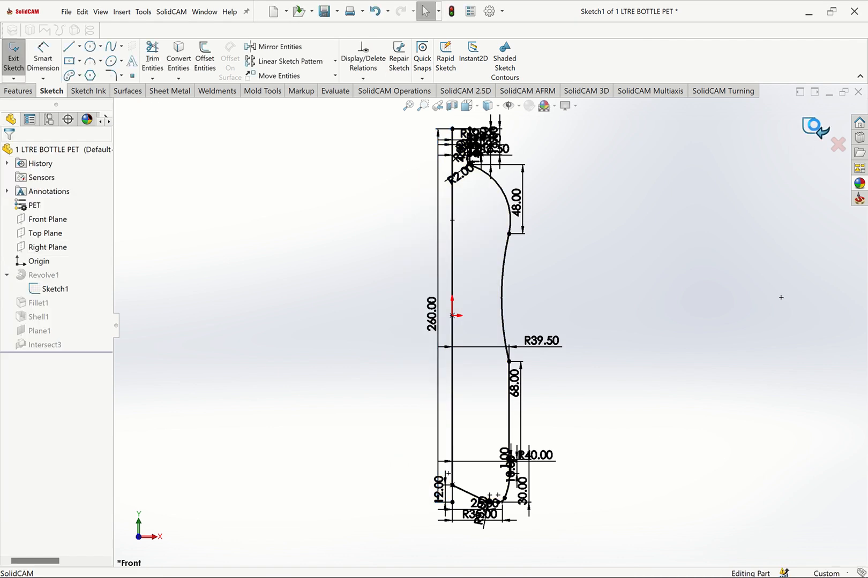
{"action": "left_click", "coordinate": [808, 135]}
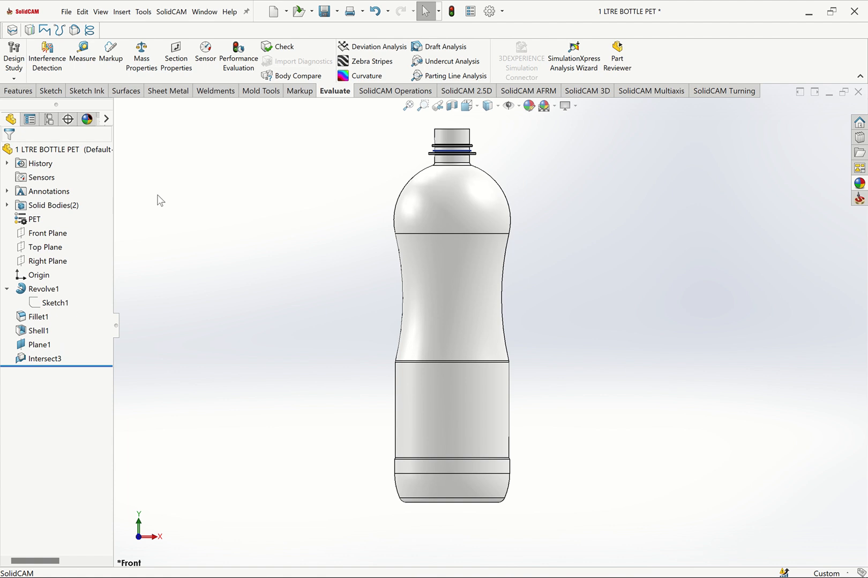
{"action": "left_click", "coordinate": [141, 60]}
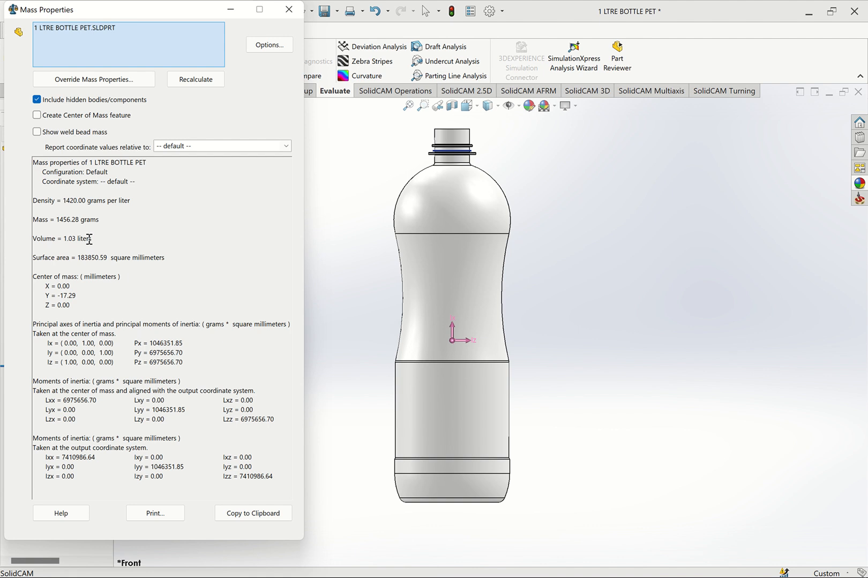
{"action": "left_click", "coordinate": [289, 9]}
- Delete the Intersect3 feature that forms the bottle's fill body
{"action": "left_click", "coordinate": [423, 105]}
{"action": "left_click_drag", "start_coordinate": [400, 129], "coordinate": [555, 230]}
{"action": "key", "text": "Escape"}
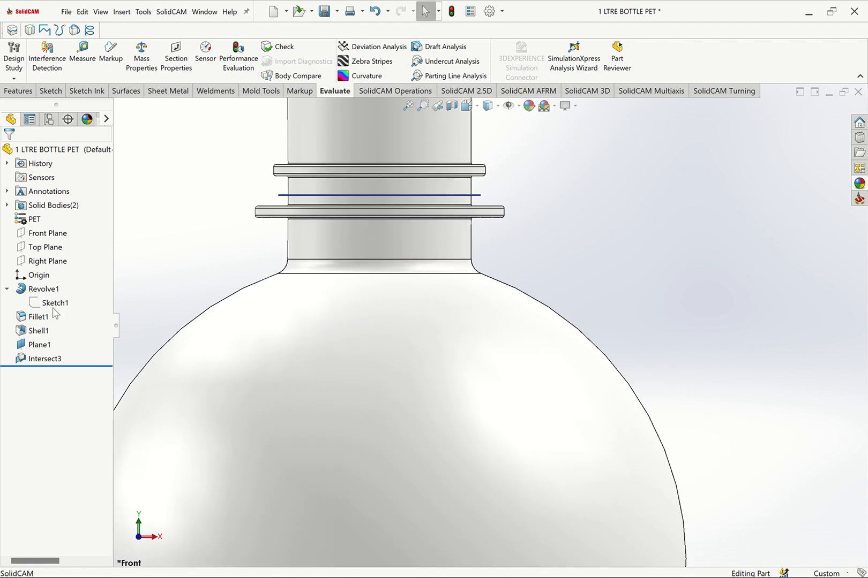
{"action": "left_click", "coordinate": [38, 345]}
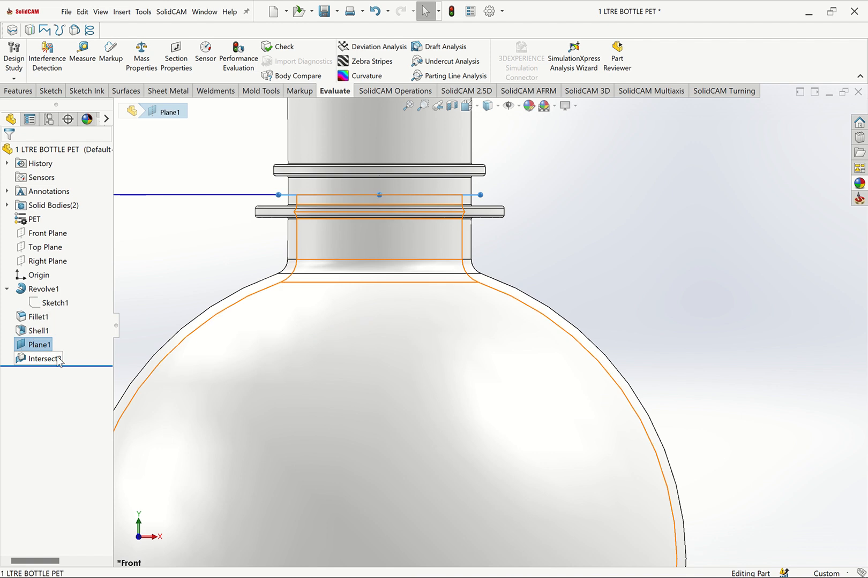
{"action": "left_click", "coordinate": [41, 359]}
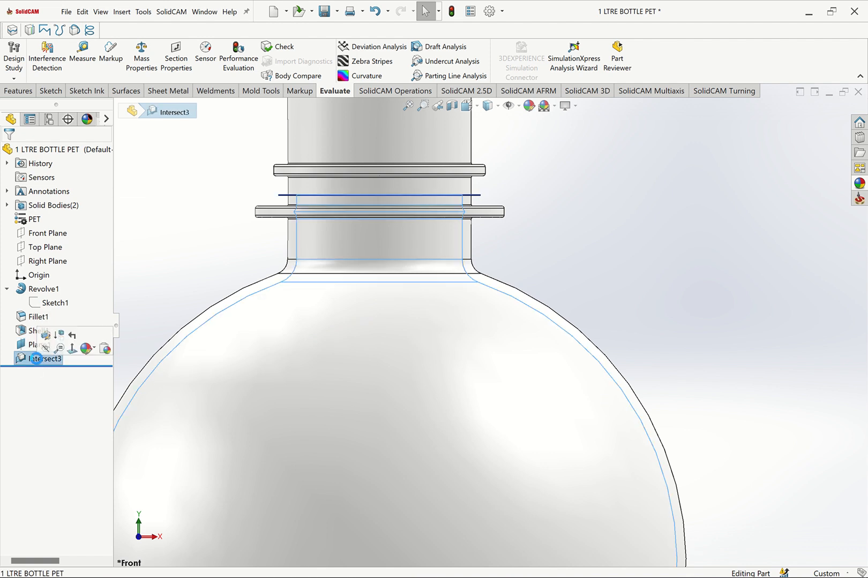
{"action": "key", "text": "Delete"}
{"action": "left_click", "coordinate": [511, 223]}
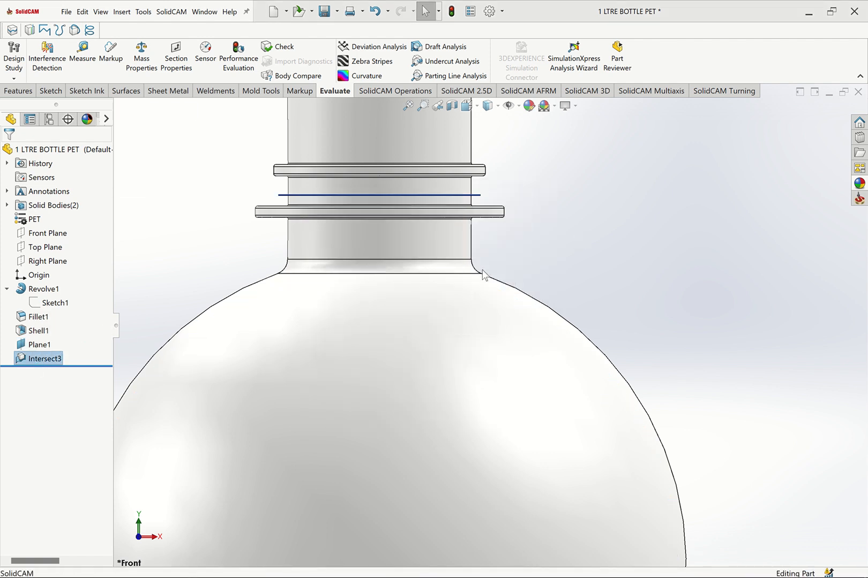
- Edit Plane1 and set its offset distance from the reference face to 20 mm
{"action": "left_click", "coordinate": [38, 344]}
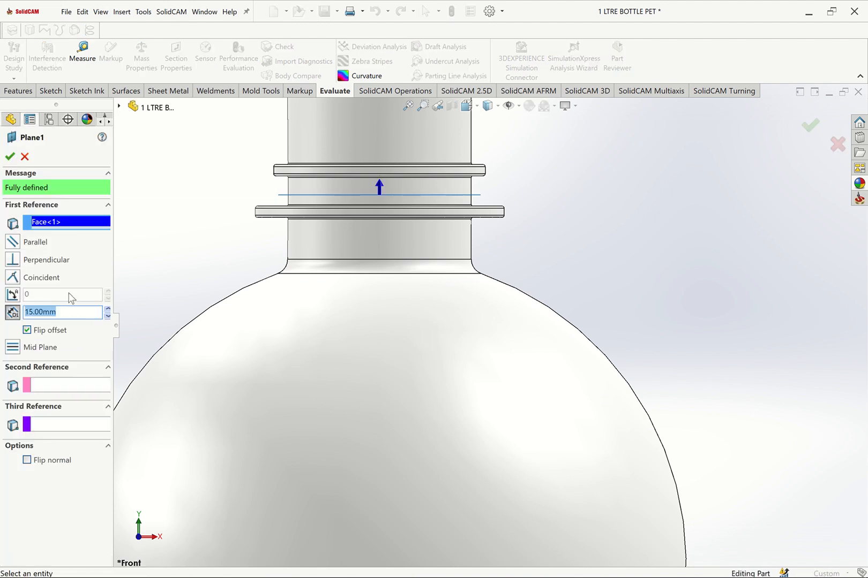
{"action": "type", "text": "20"}
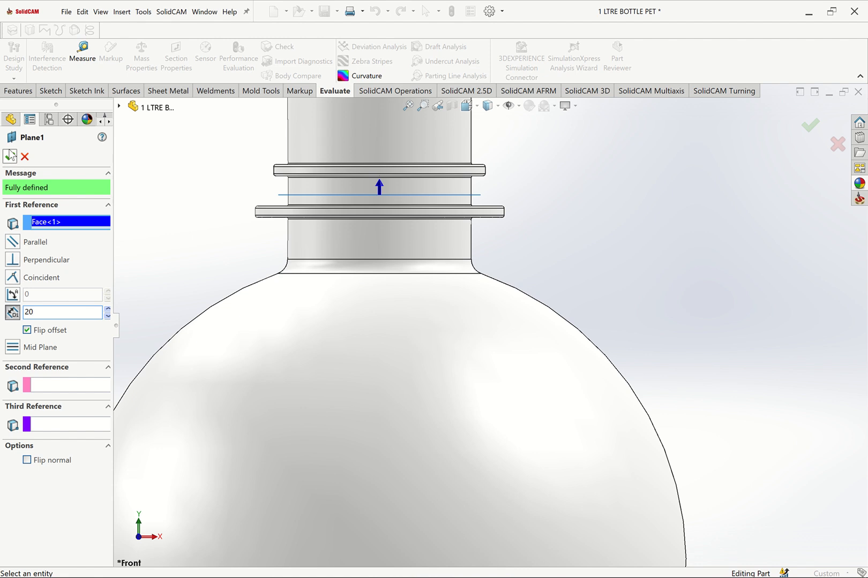
{"action": "key", "text": "Return"}
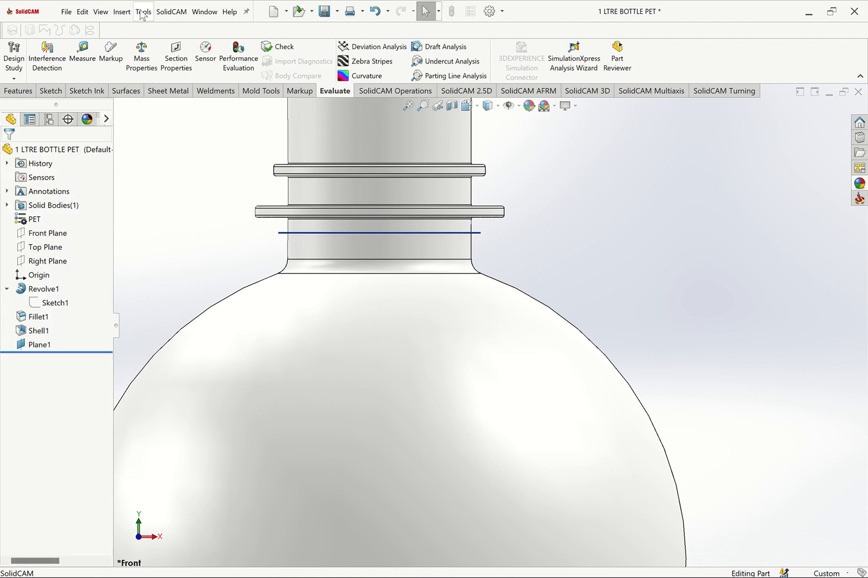
- Create an Intersect feature from Plane1 and the Shell1 body with internal regions only to form the fill body
{"action": "left_click", "coordinate": [127, 13]}
{"action": "mouse_move", "coordinate": [161, 59]}
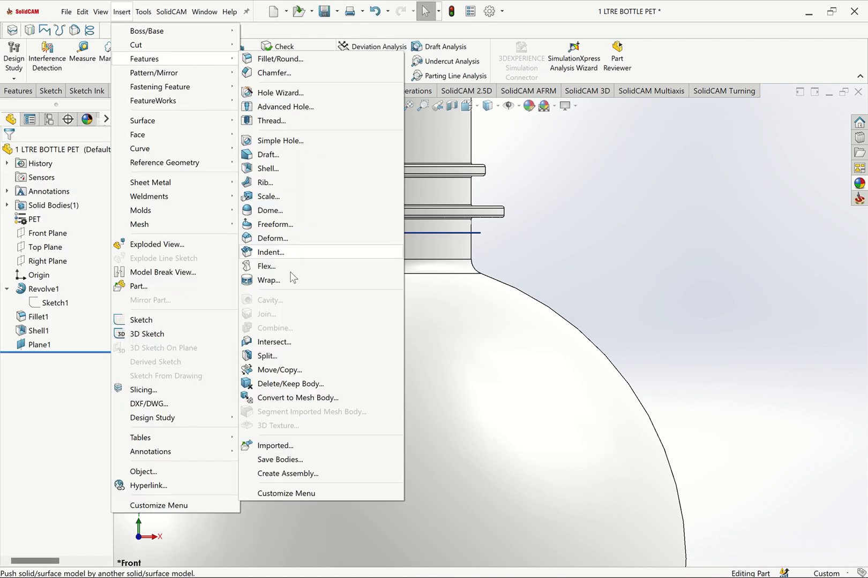
{"action": "left_click", "coordinate": [276, 342]}
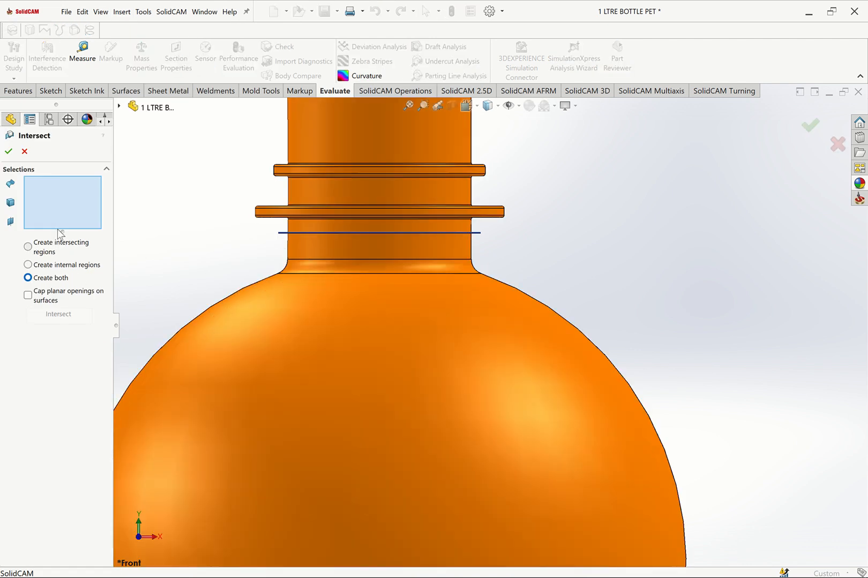
{"action": "left_click", "coordinate": [284, 233]}
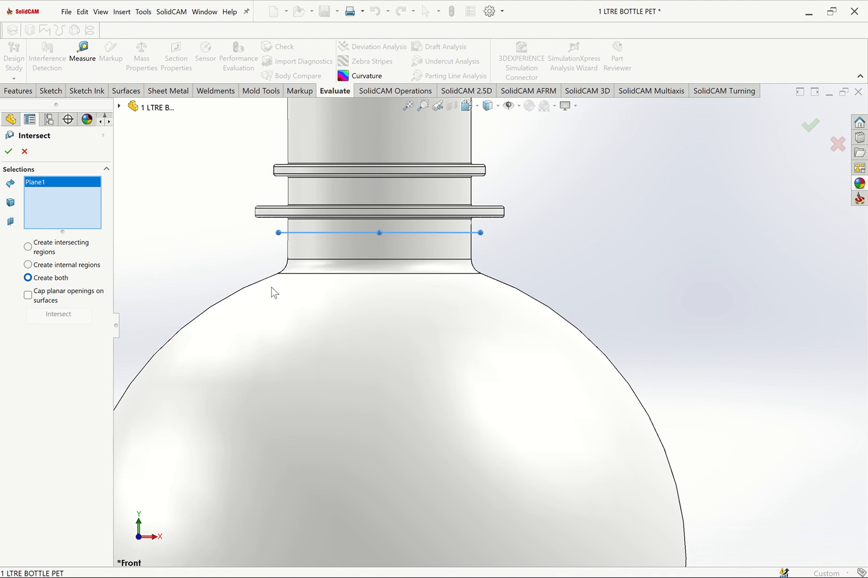
{"action": "left_click", "coordinate": [276, 305]}
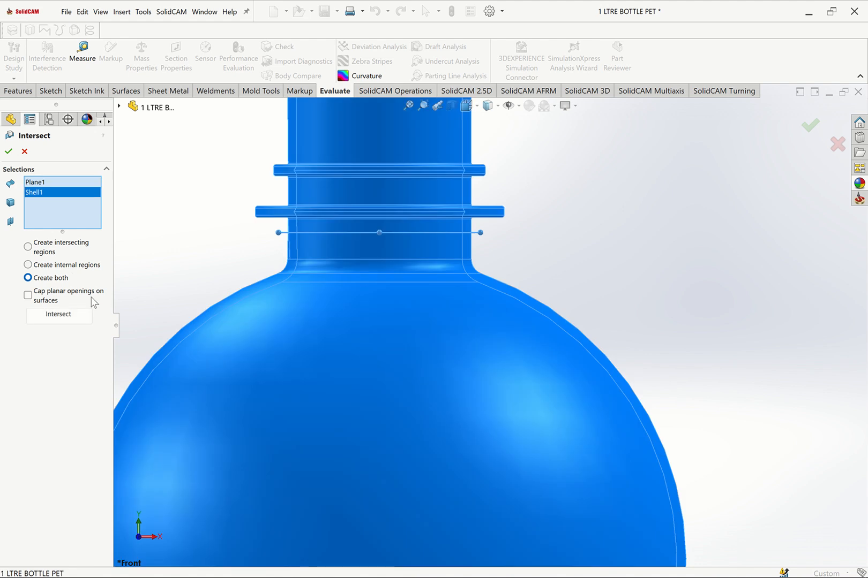
{"action": "left_click", "coordinate": [73, 265]}
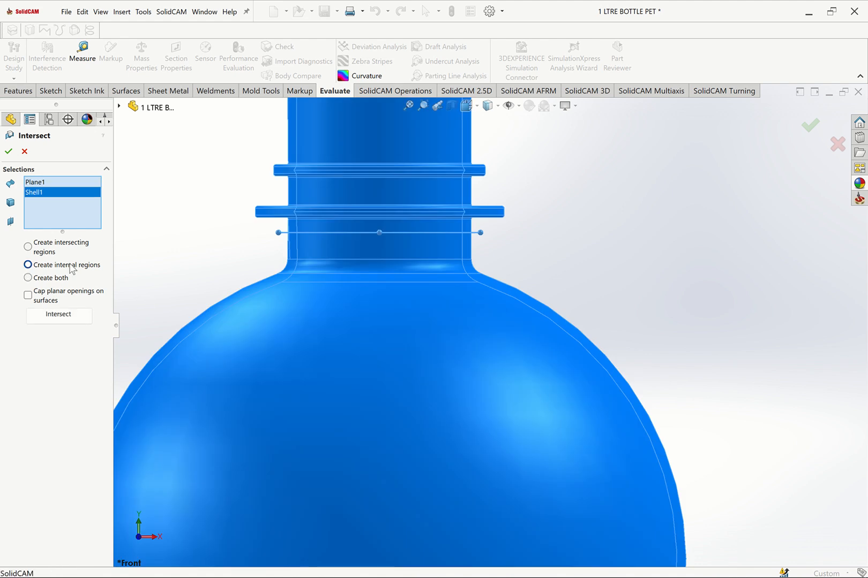
{"action": "left_click", "coordinate": [64, 315]}
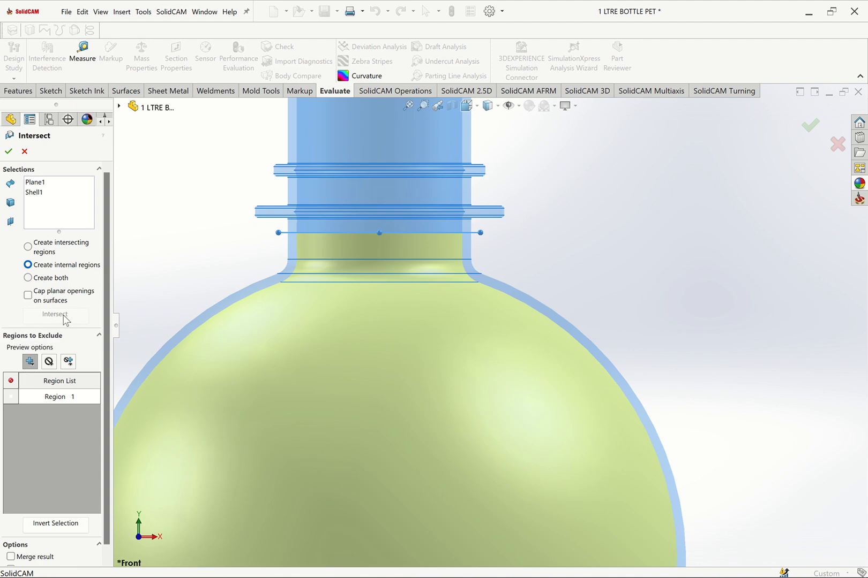
{"action": "left_click", "coordinate": [9, 151]}
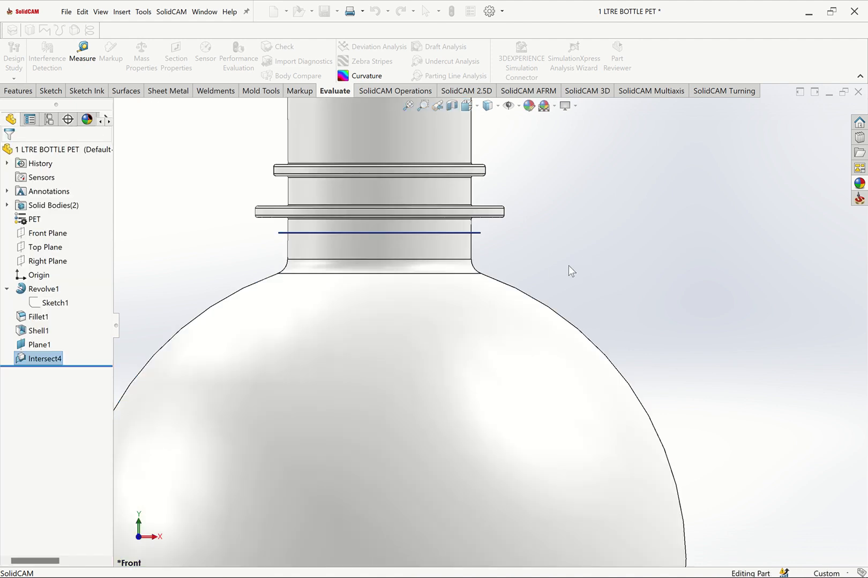
- Reopen Intersect4 to inspect its fill region below Plane1 and close it without changes
{"action": "left_click", "coordinate": [42, 359]}
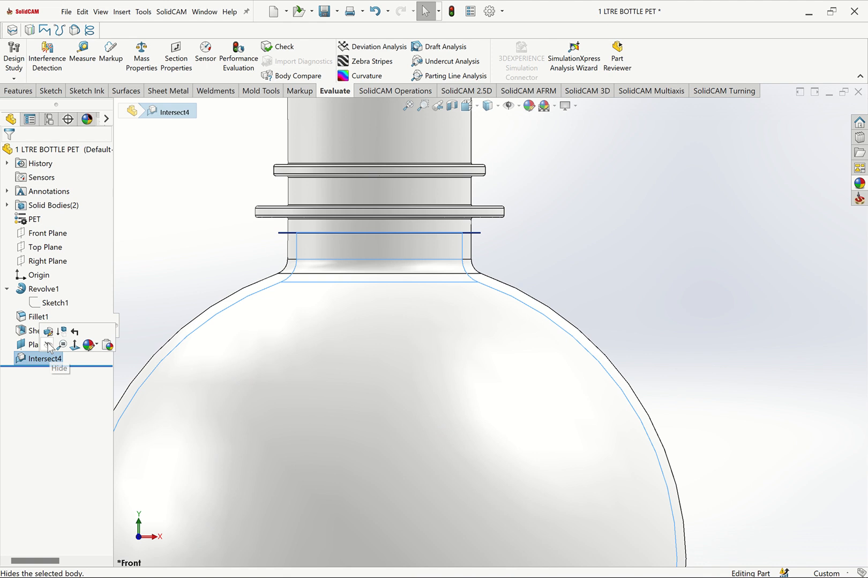
{"action": "left_click", "coordinate": [49, 333]}
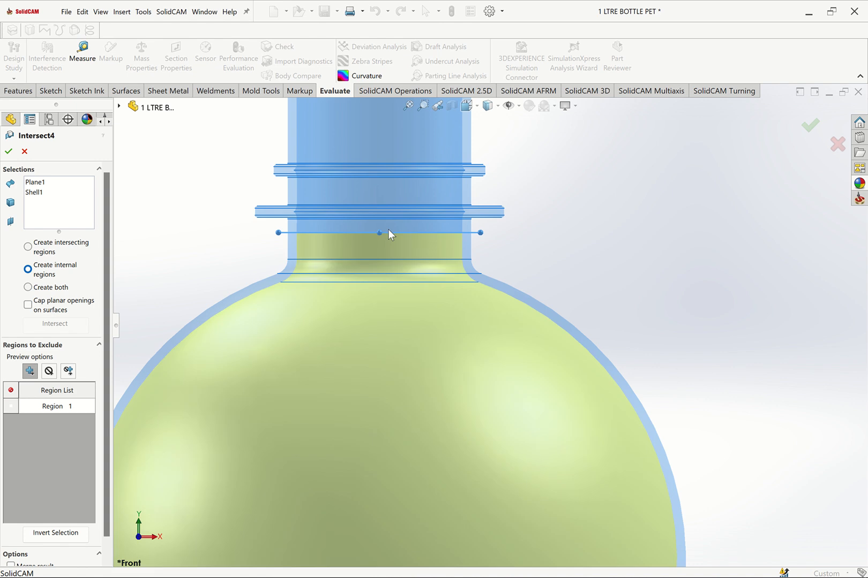
{"action": "left_click", "coordinate": [25, 151]}
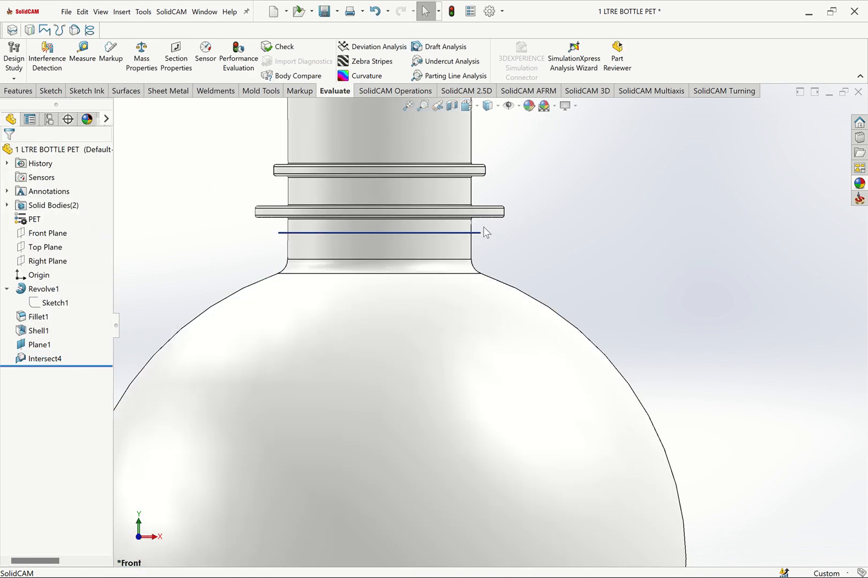
- Hide Plane1 and evaluate the part's mass properties to check the volume
{"action": "left_click", "coordinate": [480, 235]}
{"action": "left_click", "coordinate": [527, 222]}
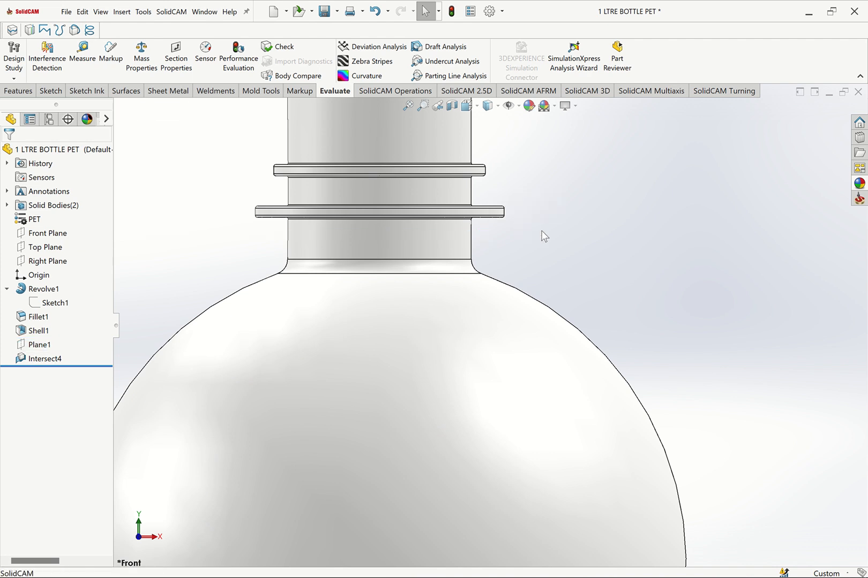
{"action": "left_click", "coordinate": [141, 54]}
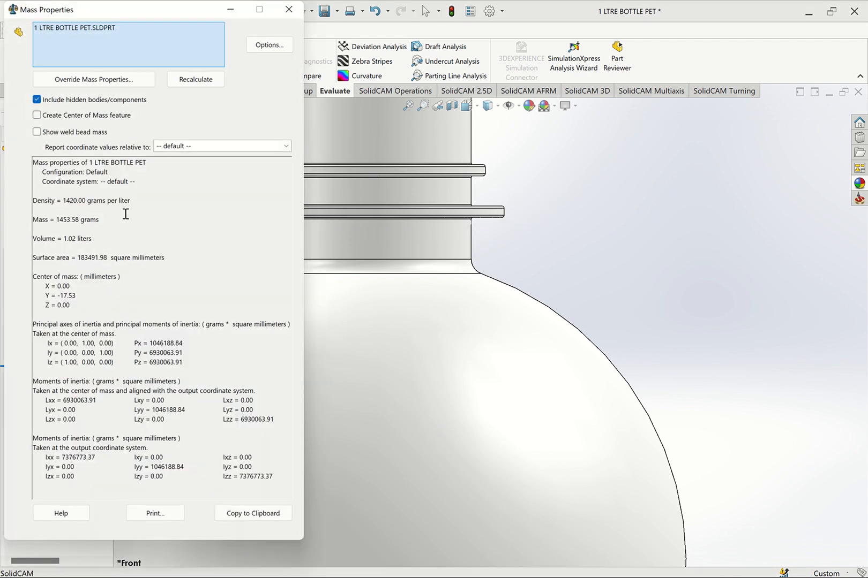
- Review the volume in the part's mass properties and recheck it with the whole bottle in view
{"action": "left_click_drag", "start_coordinate": [68, 242], "coordinate": [90, 241]}
{"action": "left_click", "coordinate": [122, 246]}
{"action": "left_click", "coordinate": [288, 9]}
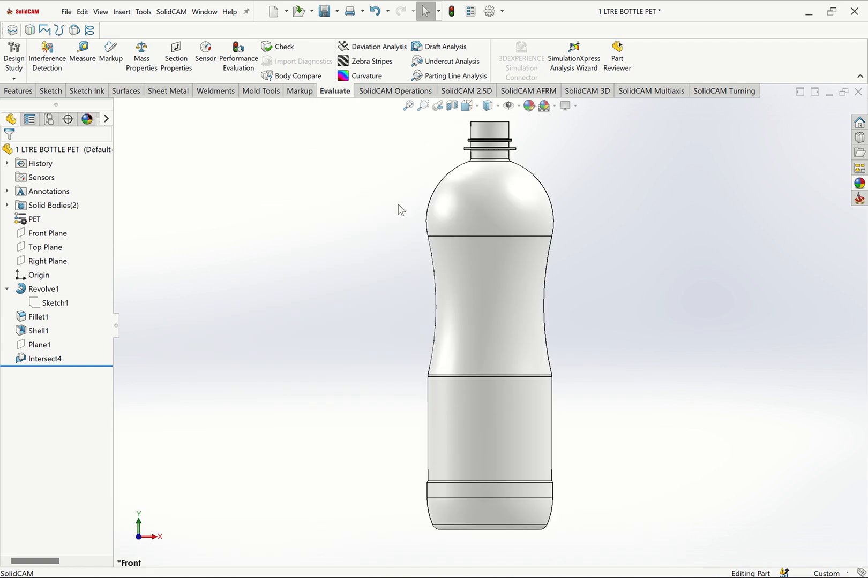
{"action": "left_click", "coordinate": [408, 106]}
{"action": "left_click", "coordinate": [145, 59]}
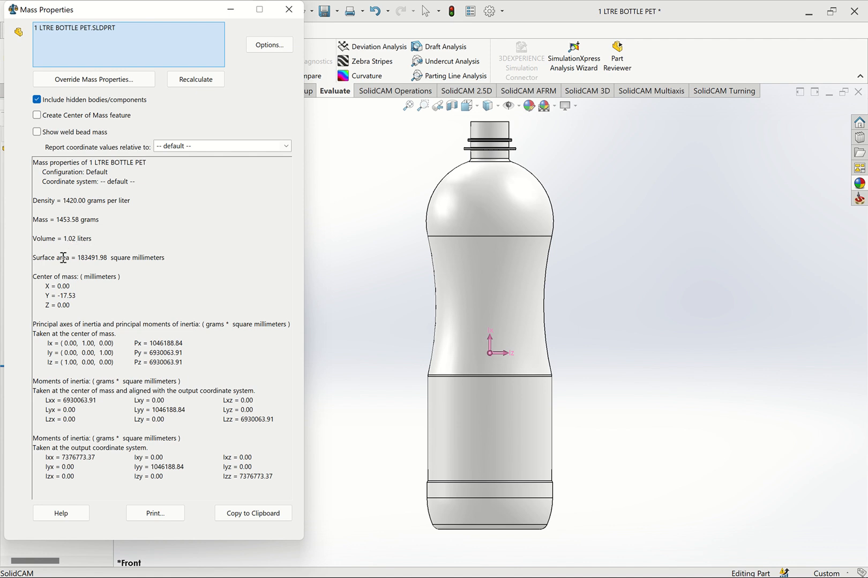
{"action": "left_click", "coordinate": [288, 10]}
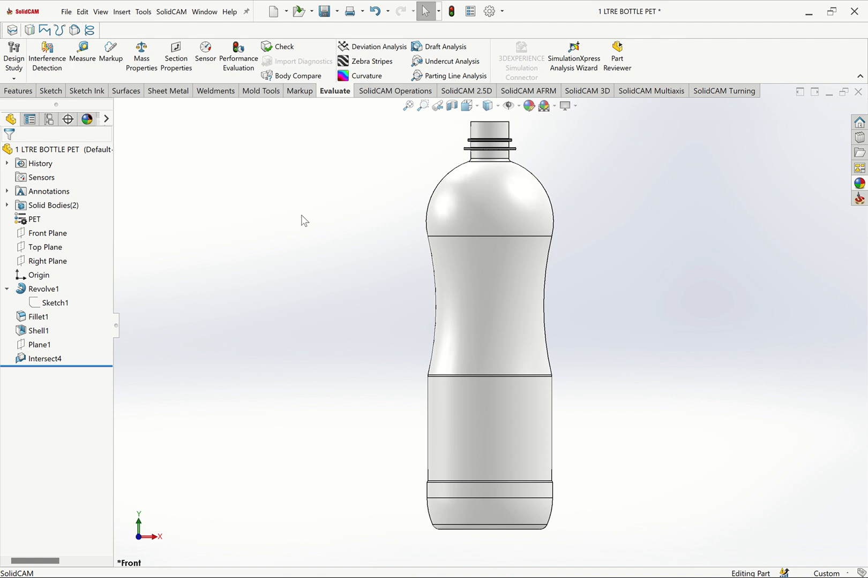
{"action": "middle_click_drag", "start_coordinate": [304, 220], "coordinate": [317, 228]}
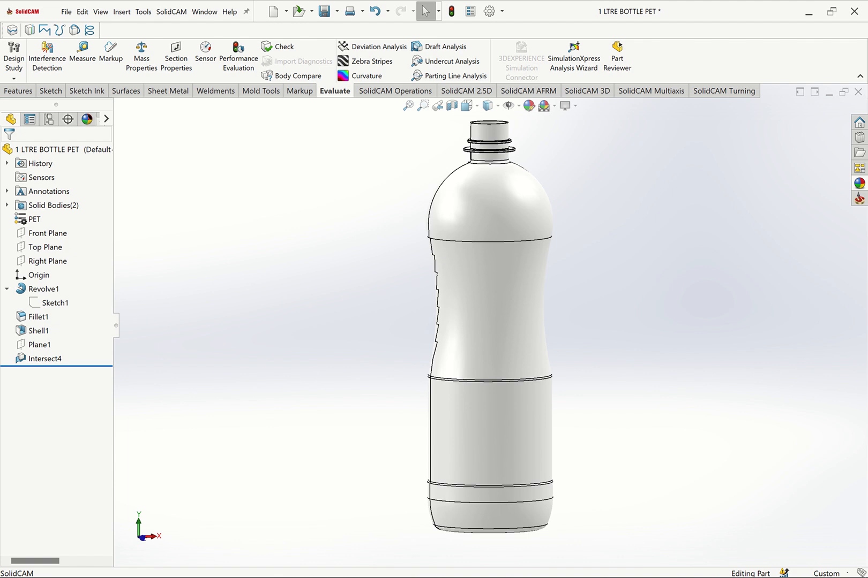
{"action": "key", "text": "ctrl+1"}
{"action": "middle_click_drag", "start_coordinate": [317, 229], "coordinate": [290, 241]}
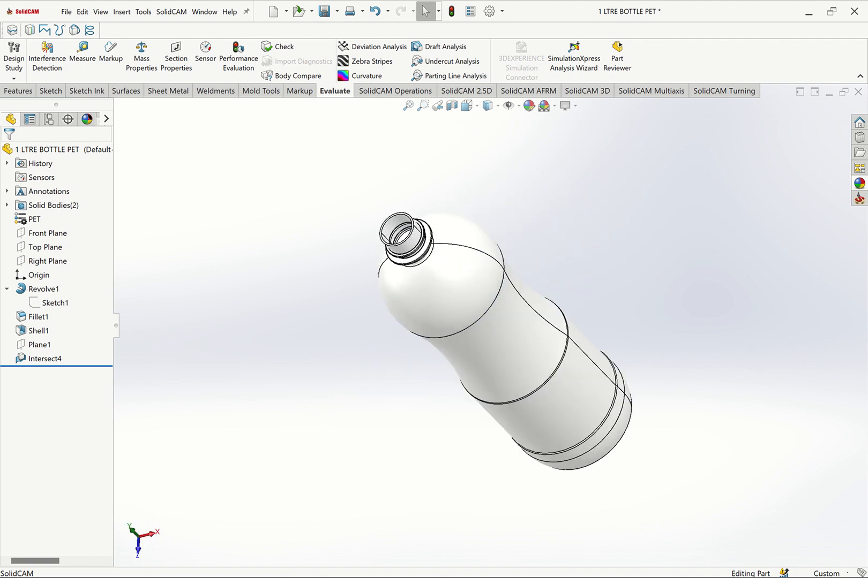
{"action": "key", "text": "ctrl+1"}
{"action": "key", "text": "ctrl+5"}
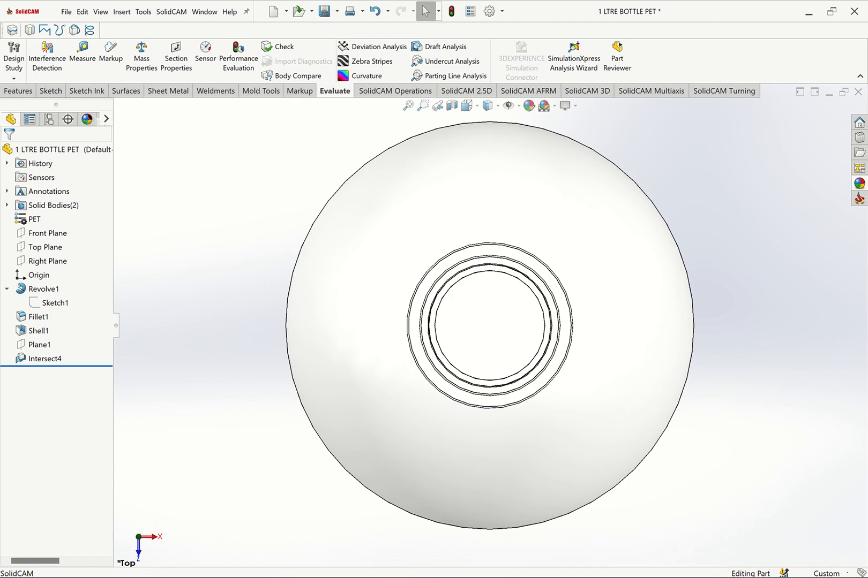
{"action": "key", "text": "ctrl+7"}
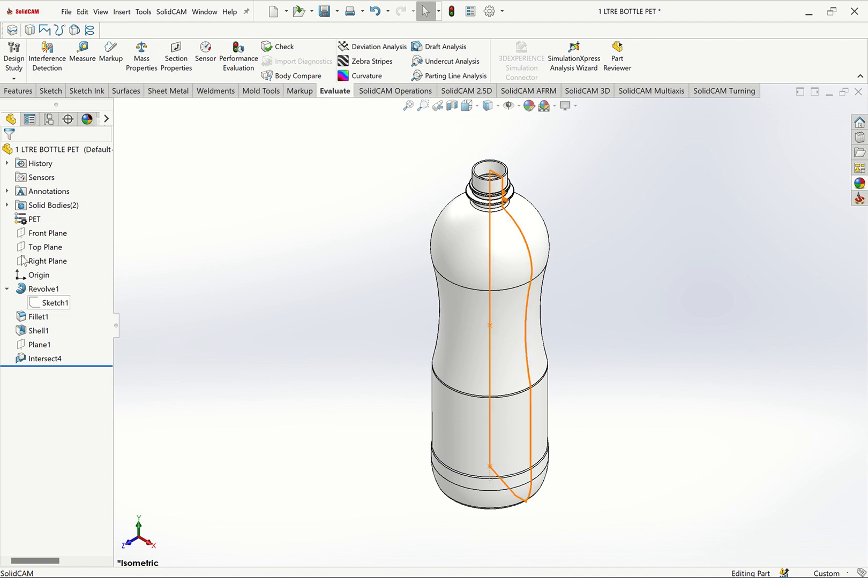
- Start a new sketch on the Front Plane and display the bottle with hidden lines visible
{"action": "left_click", "coordinate": [43, 234]}
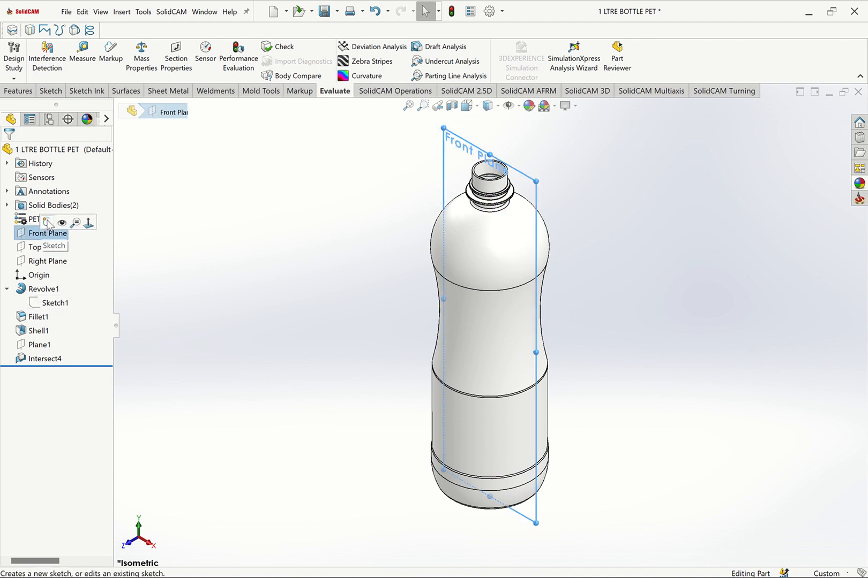
{"action": "left_click", "coordinate": [49, 223]}
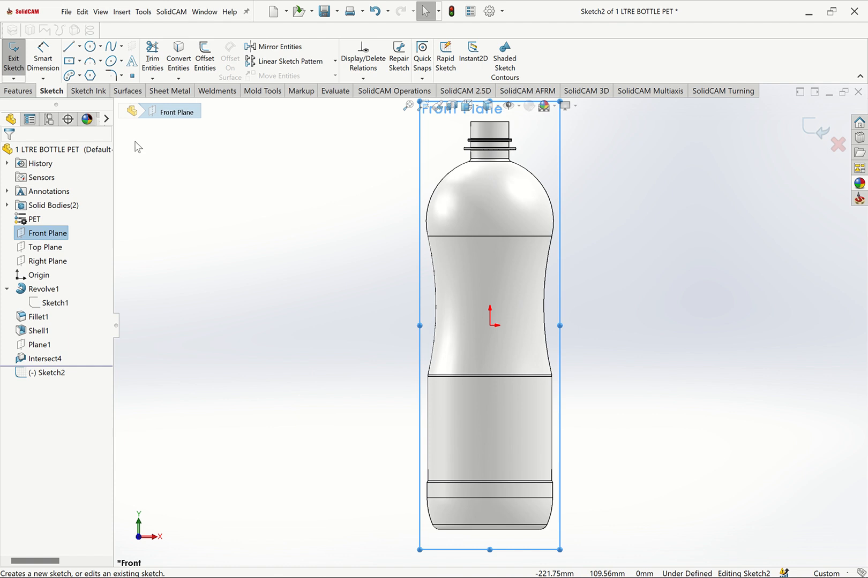
{"action": "left_click", "coordinate": [246, 171]}
{"action": "left_click", "coordinate": [154, 78]}
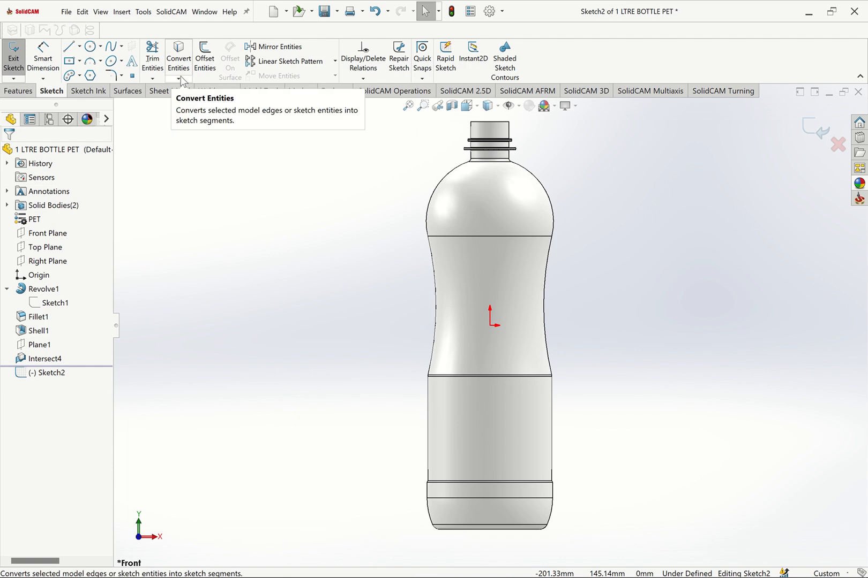
{"action": "left_click", "coordinate": [488, 105]}
{"action": "left_click", "coordinate": [488, 167]}
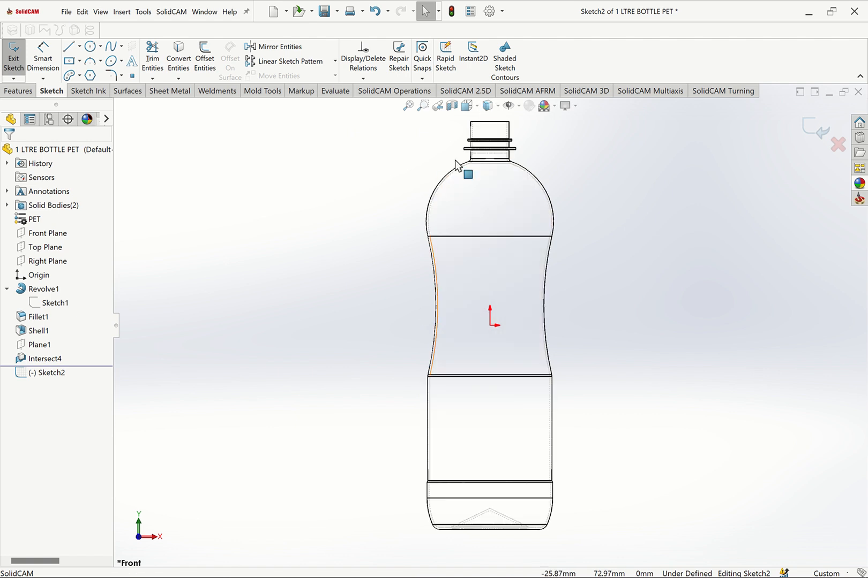
- Convert the two curved outer silhouette edges of the bottle's waist into sketch arcs
{"action": "left_click", "coordinate": [423, 105]}
{"action": "left_click_drag", "start_coordinate": [372, 224], "coordinate": [636, 372]}
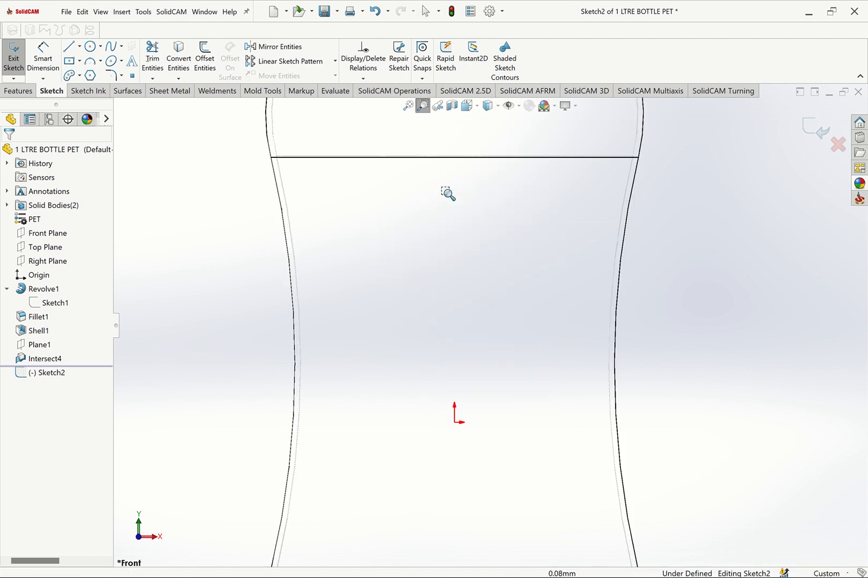
{"action": "left_click", "coordinate": [423, 110]}
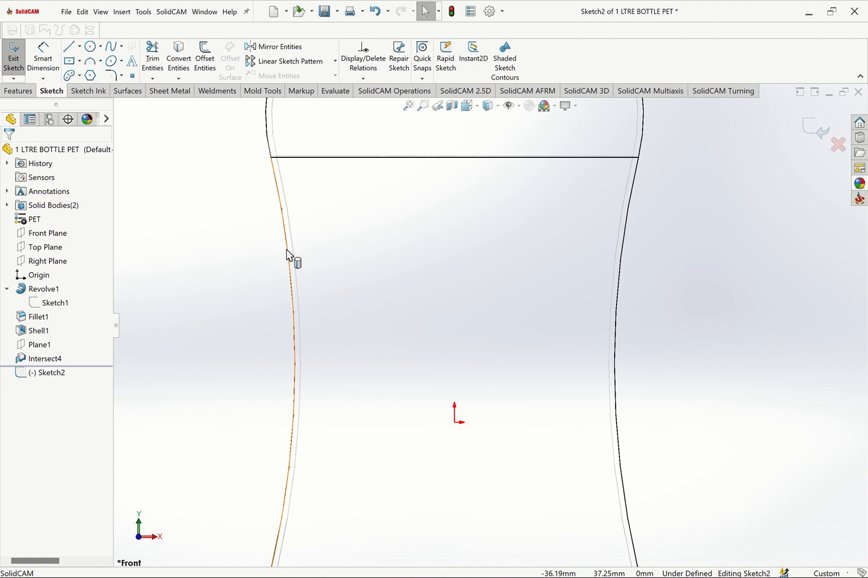
{"action": "left_click", "coordinate": [290, 257]}
{"action": "left_click", "coordinate": [179, 58]}
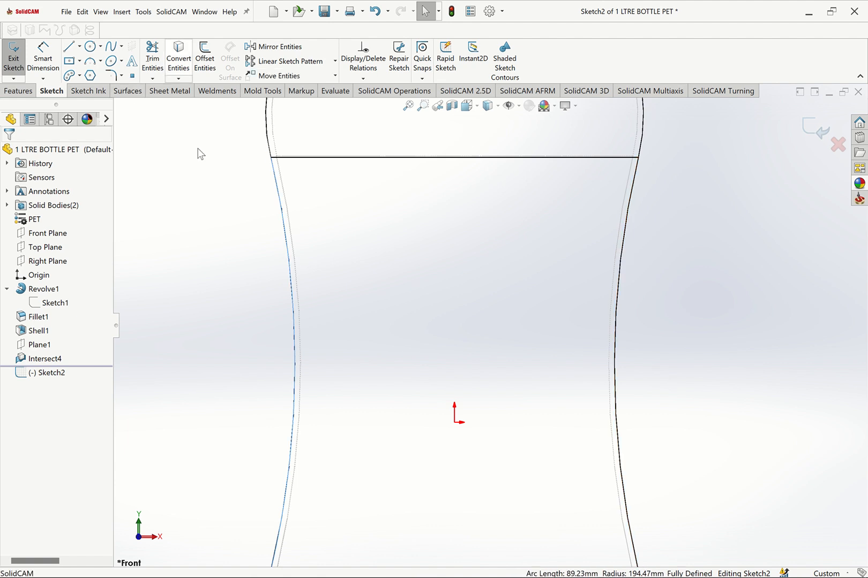
{"action": "left_click", "coordinate": [623, 243]}
{"action": "left_click", "coordinate": [179, 60]}
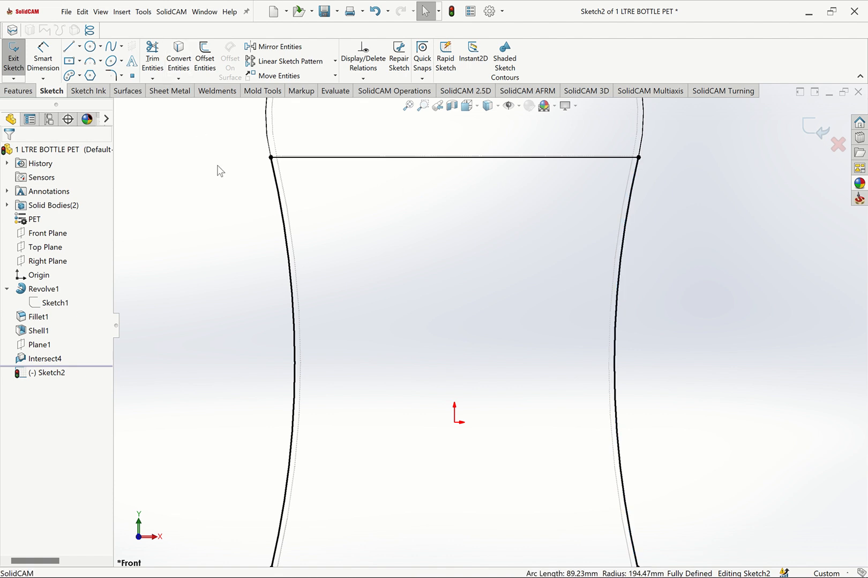
- Change both converted waist arcs to construction geometry
{"action": "left_click", "coordinate": [316, 161]}
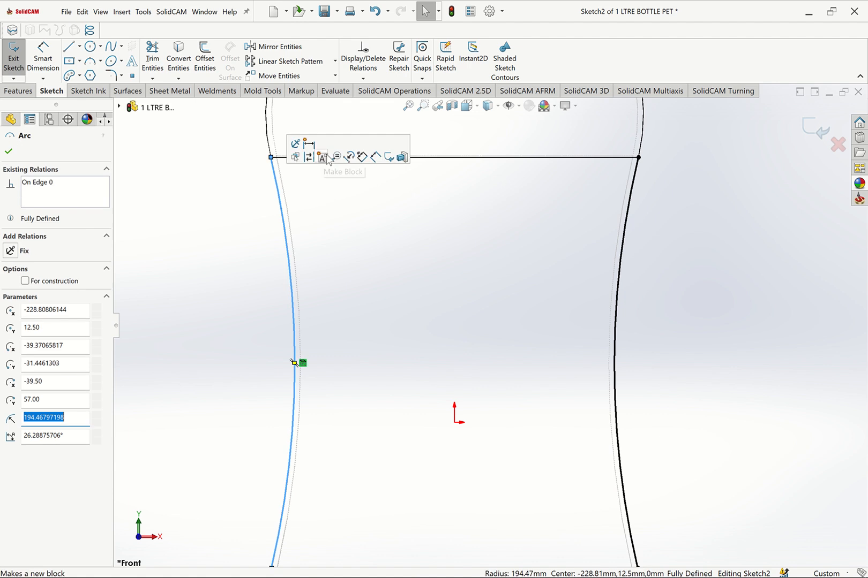
{"action": "left_click", "coordinate": [323, 157]}
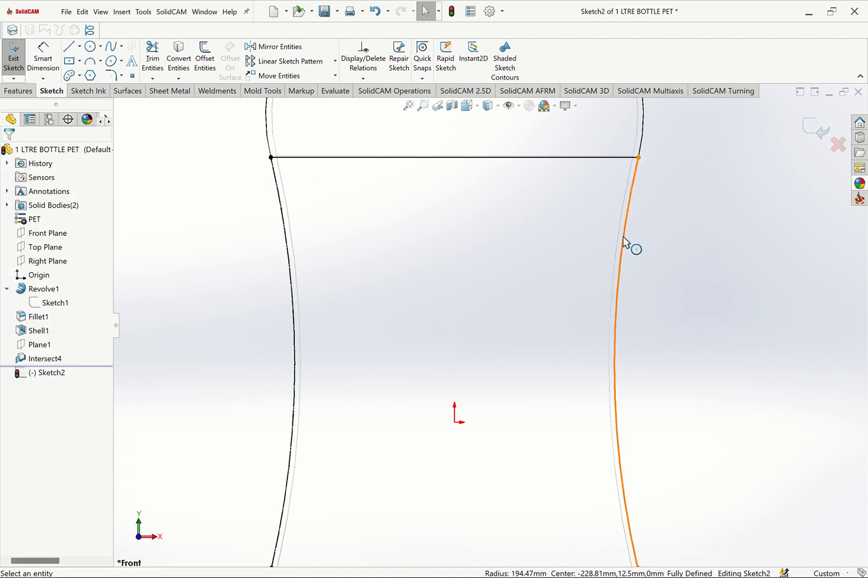
{"action": "left_click", "coordinate": [624, 242]}
{"action": "left_click", "coordinate": [656, 217]}
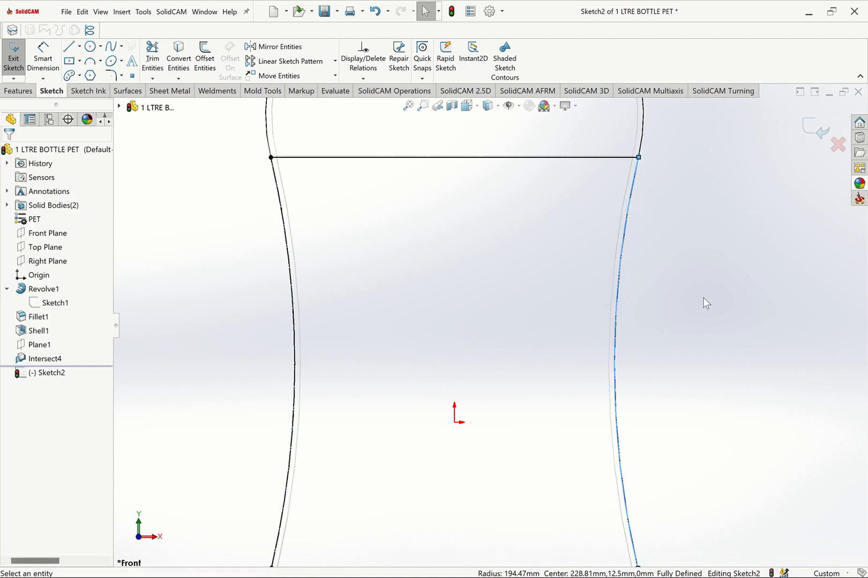
{"action": "left_click", "coordinate": [79, 46]}
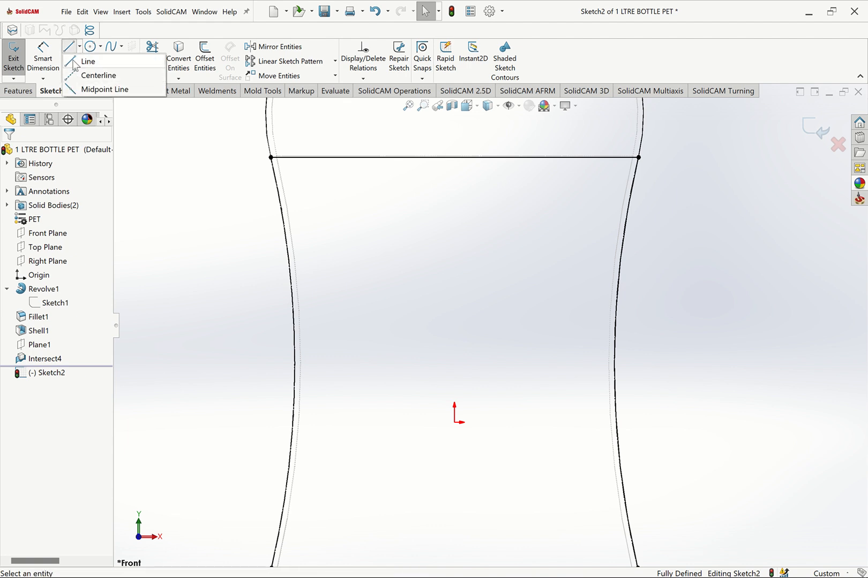
{"action": "left_click", "coordinate": [73, 63]}
{"action": "scroll", "coordinate": [381, 313], "scroll_direction": "up", "scroll_amount": 2}
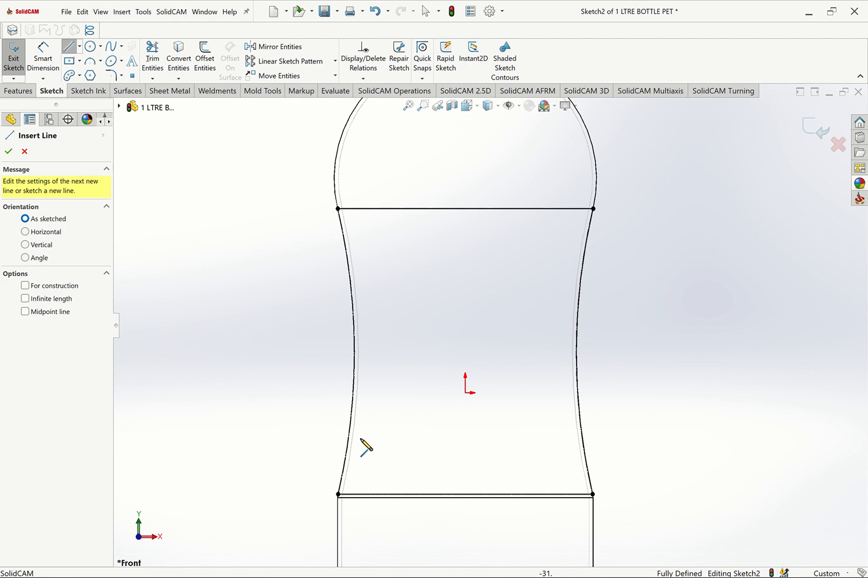
{"action": "left_click", "coordinate": [346, 450]}
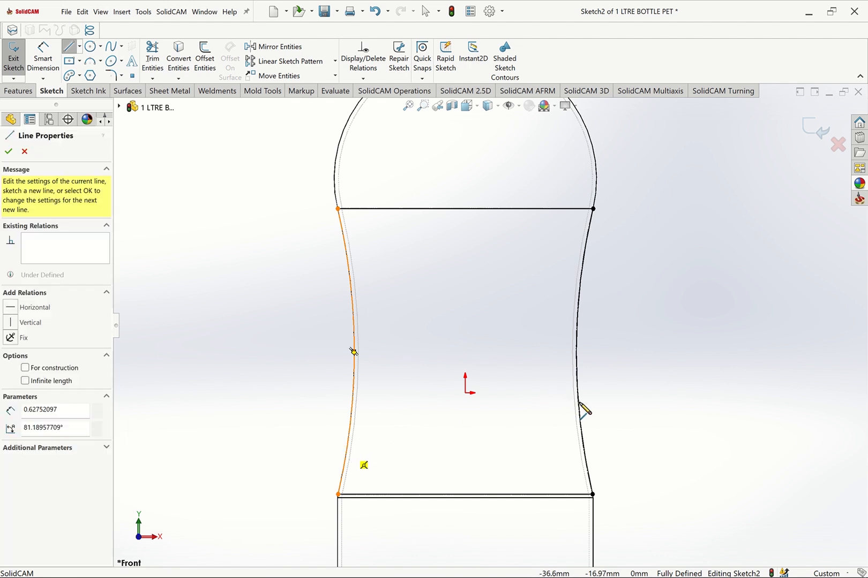
{"action": "key", "text": "Escape"}
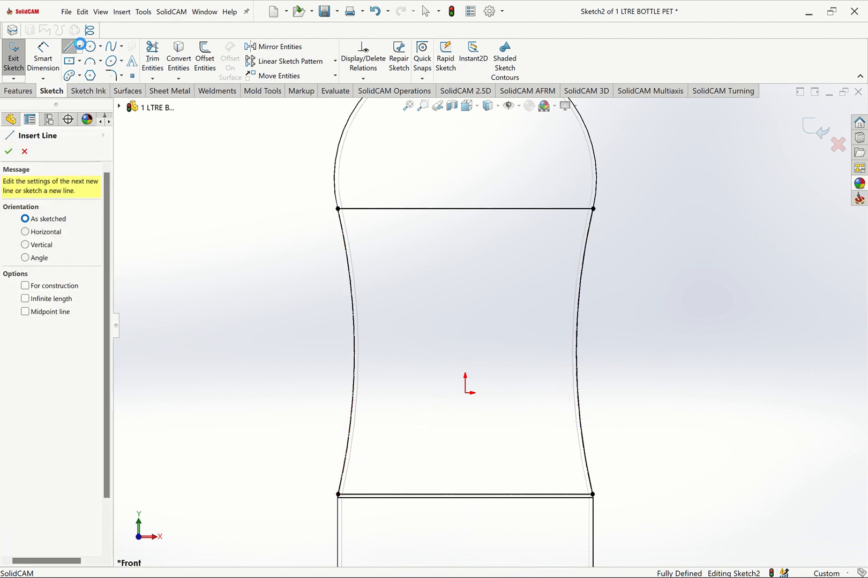
- Sketch a line about 72 mm long across the lower waist between the two construction arcs and make it horizontal
{"action": "left_click", "coordinate": [69, 48]}
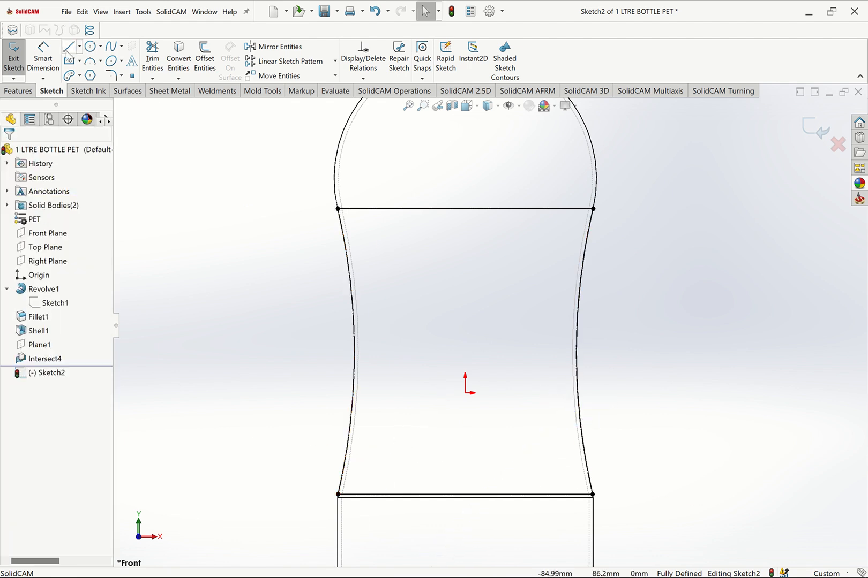
{"action": "left_click", "coordinate": [355, 390]}
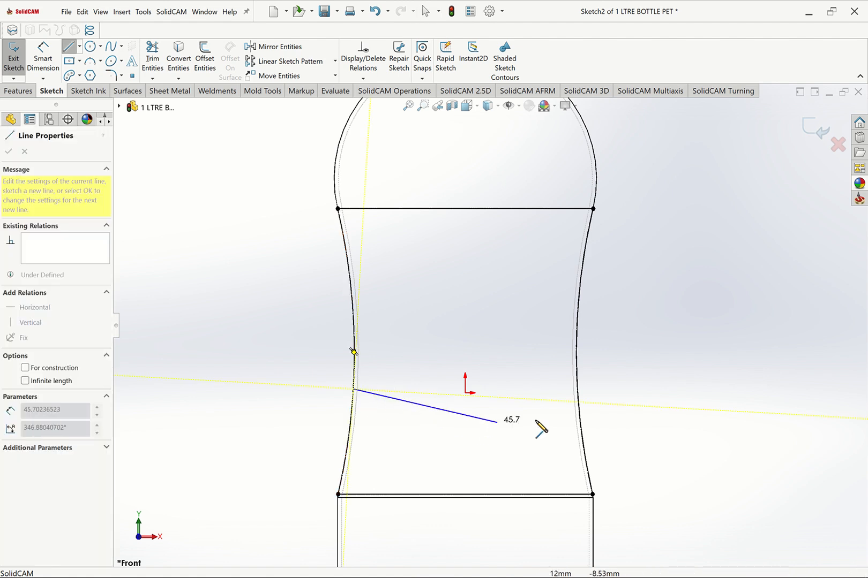
{"action": "left_click", "coordinate": [581, 428]}
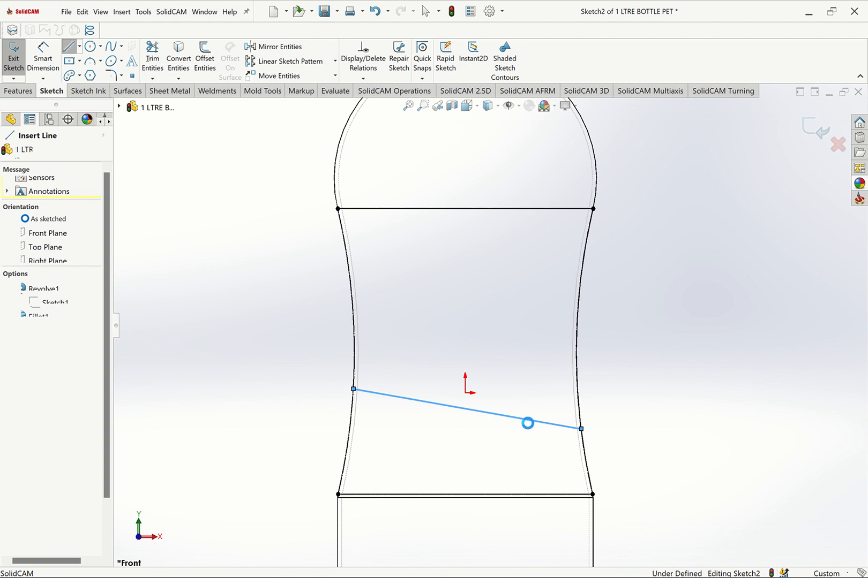
{"action": "key", "text": "Escape"}
{"action": "left_click", "coordinate": [552, 418]}
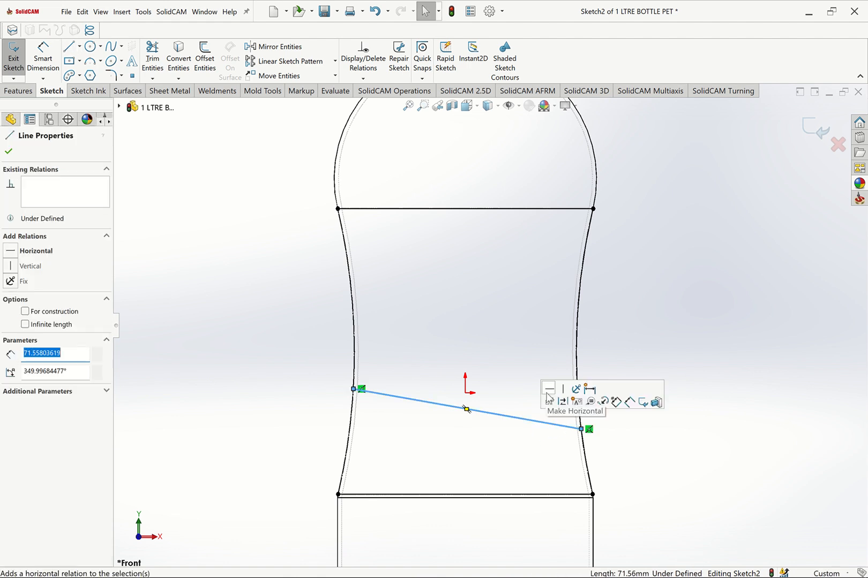
{"action": "left_click", "coordinate": [557, 389]}
{"action": "left_click", "coordinate": [659, 299]}
- Dimension the horizontal line 15 mm above the edge at the base of the waist
{"action": "left_click", "coordinate": [42, 58]}
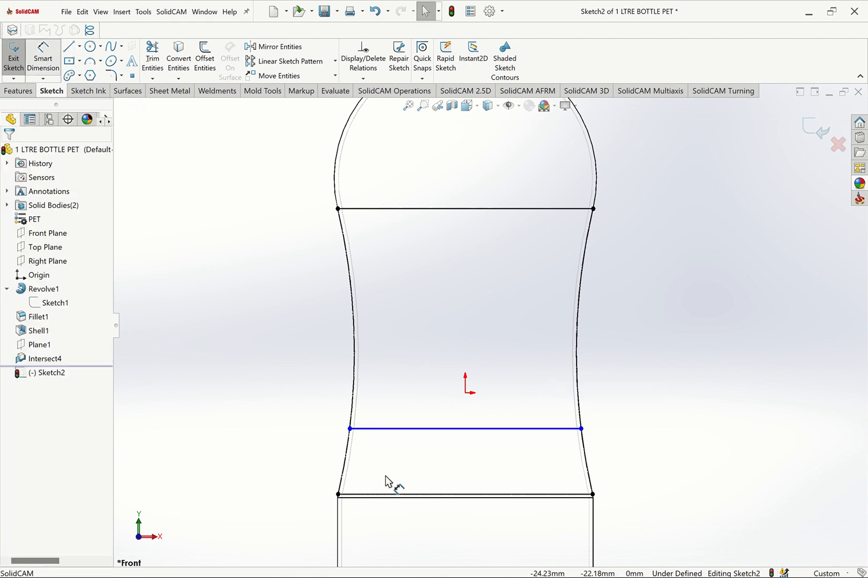
{"action": "left_click", "coordinate": [354, 494]}
{"action": "left_click", "coordinate": [384, 429]}
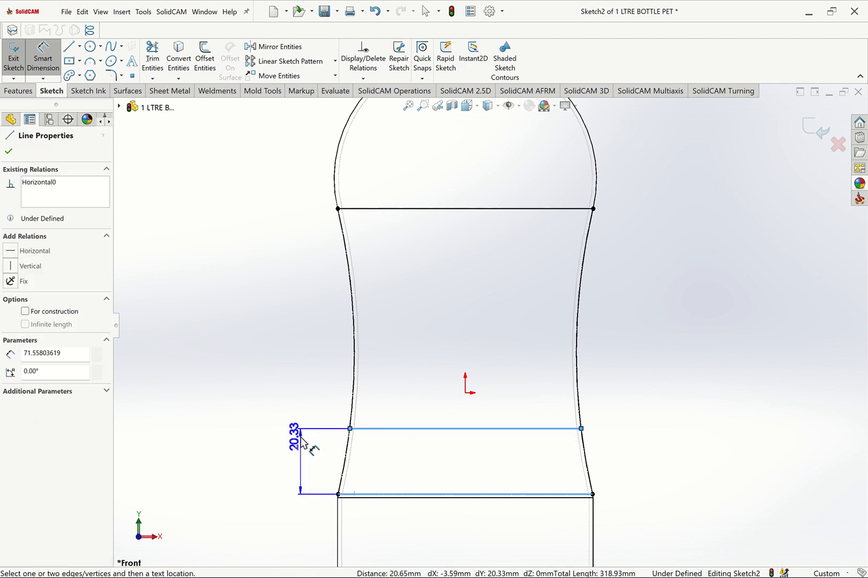
{"action": "left_click", "coordinate": [302, 441]}
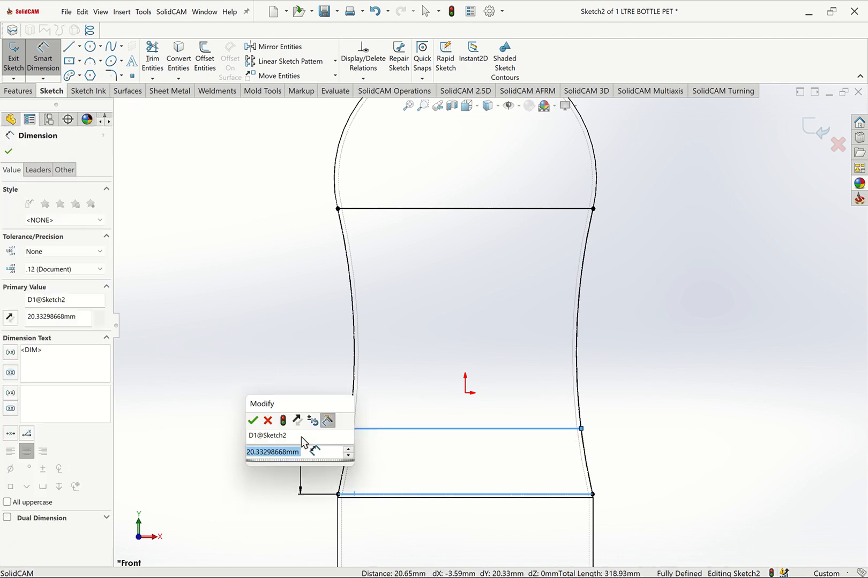
{"action": "type", "text": "5"}
{"action": "key", "text": "Return"}
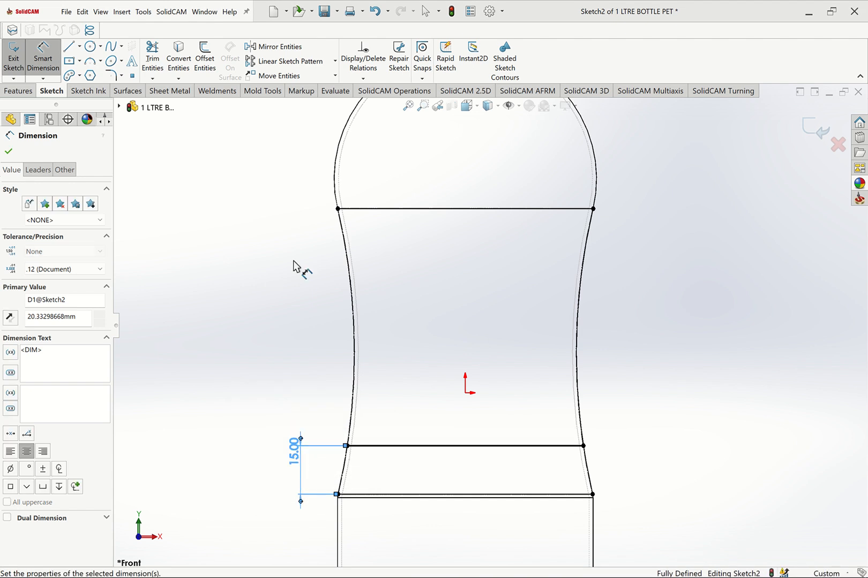
{"action": "key", "text": "Escape"}
- Sketch a second line about 70 mm long between the waist arcs above the first line and make it horizontal
{"action": "key", "text": "l"}
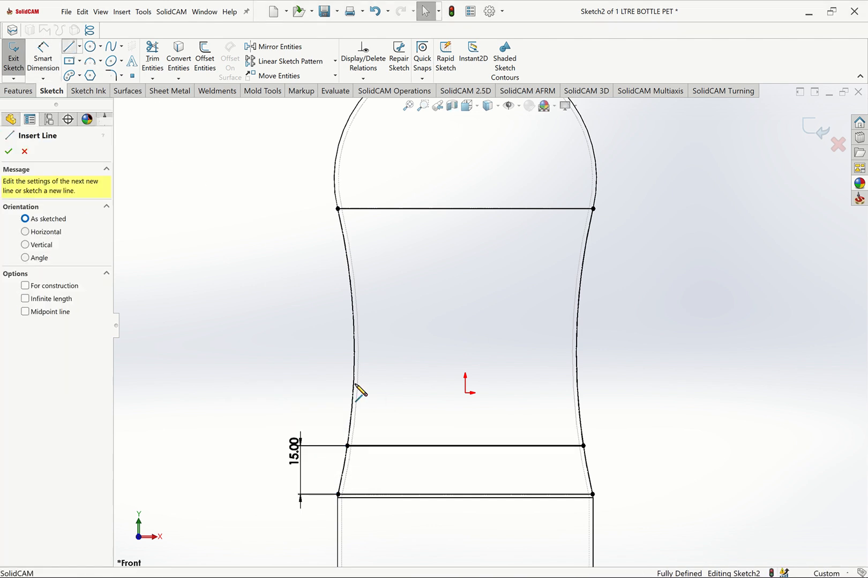
{"action": "left_click", "coordinate": [578, 390]}
{"action": "key", "text": "Escape"}
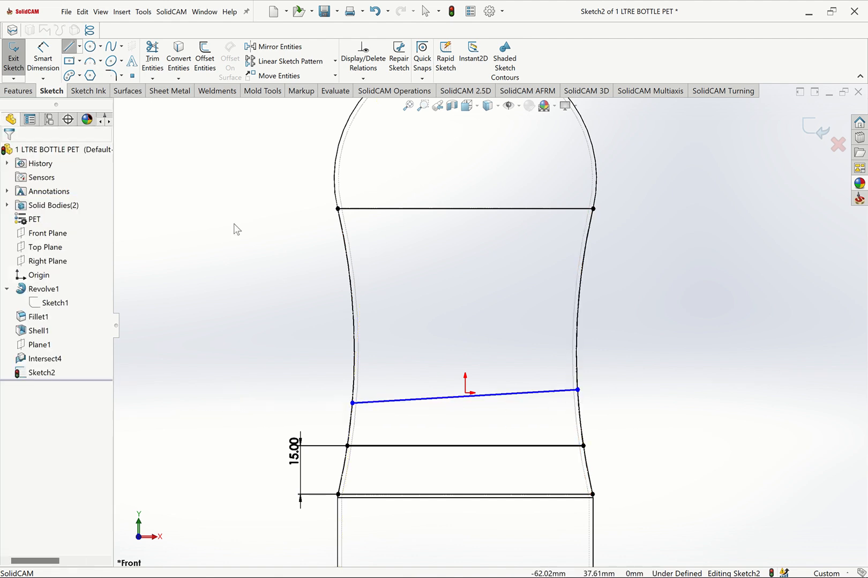
{"action": "left_click", "coordinate": [562, 390]}
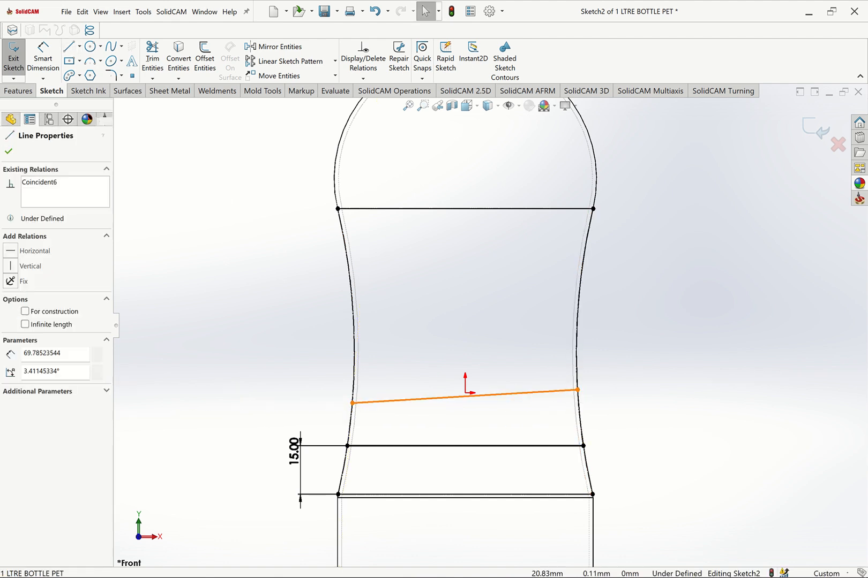
{"action": "left_click", "coordinate": [558, 362]}
{"action": "left_click", "coordinate": [648, 299]}
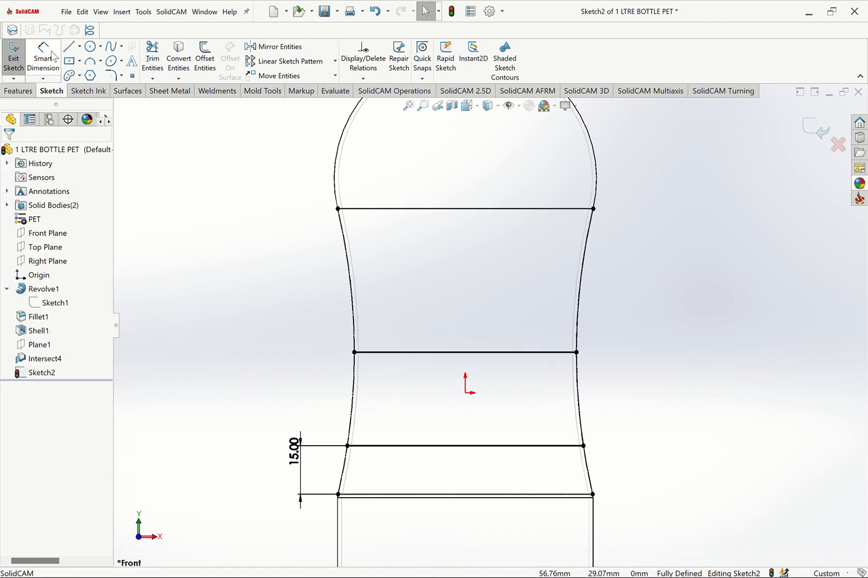
{"action": "left_click", "coordinate": [45, 55]}
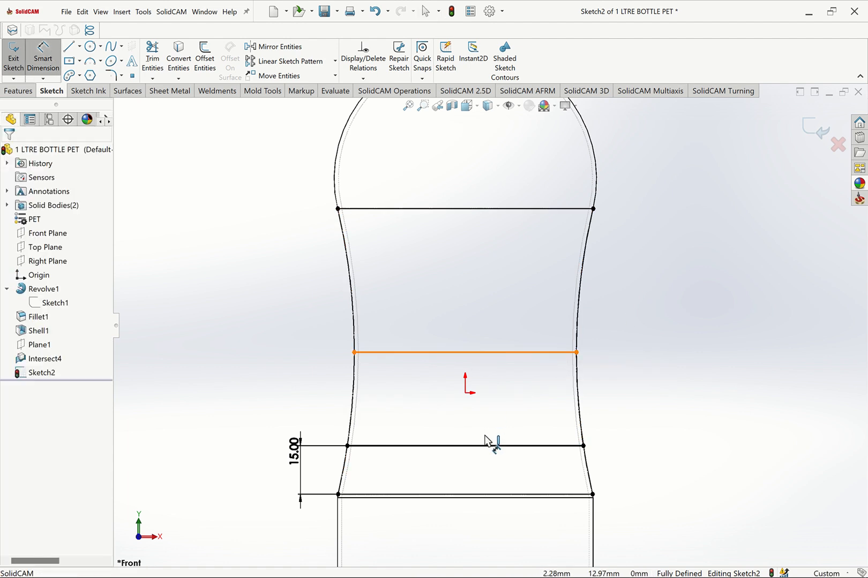
{"action": "left_click", "coordinate": [557, 446]}
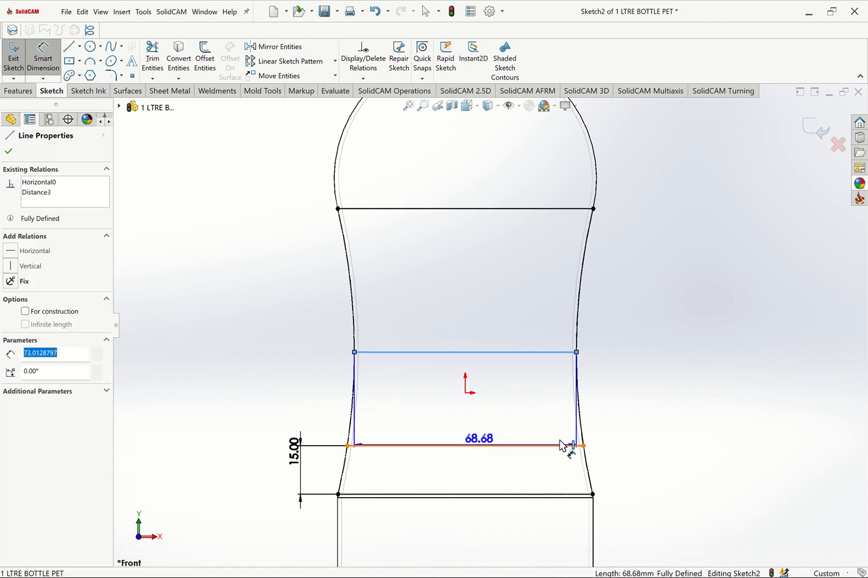
{"action": "left_click", "coordinate": [616, 438]}
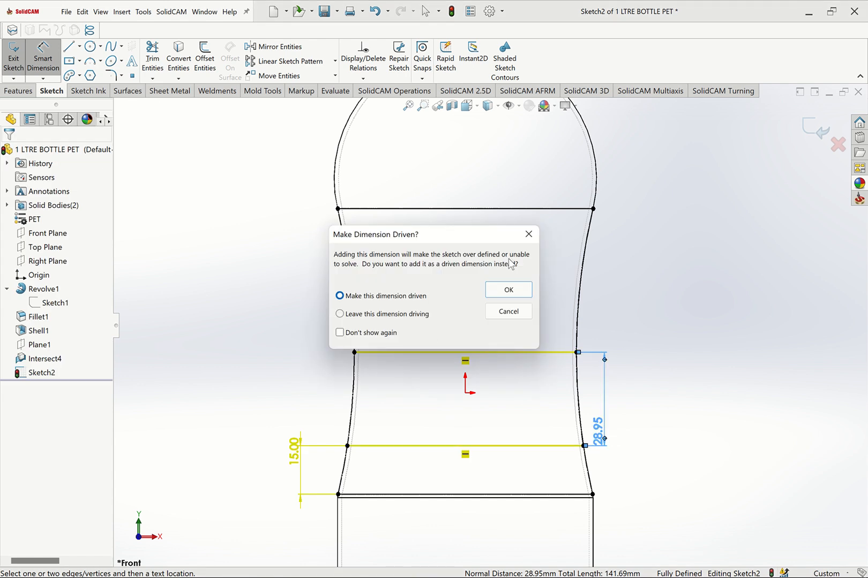
{"action": "left_click", "coordinate": [534, 234]}
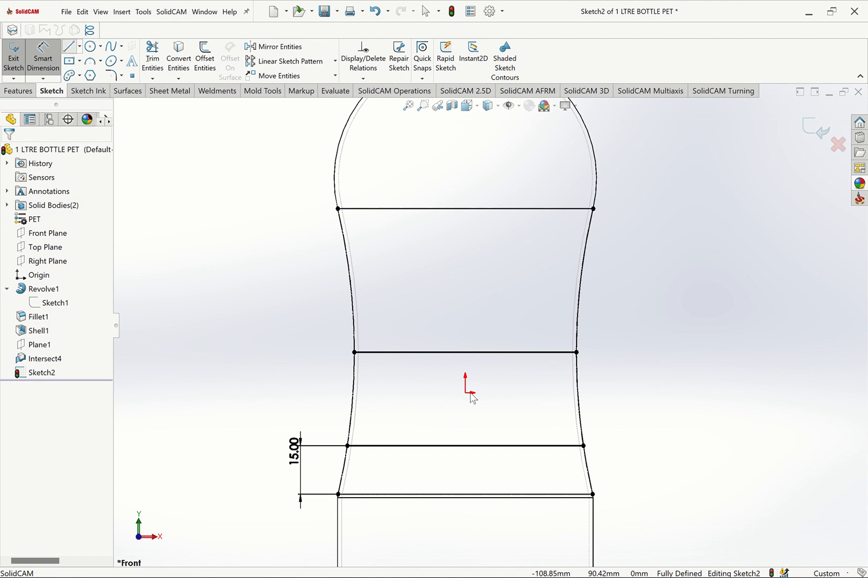
- Sketch a third line about 72 mm long between the construction arcs in the upper waist and make it horizontal
{"action": "key", "text": "l"}
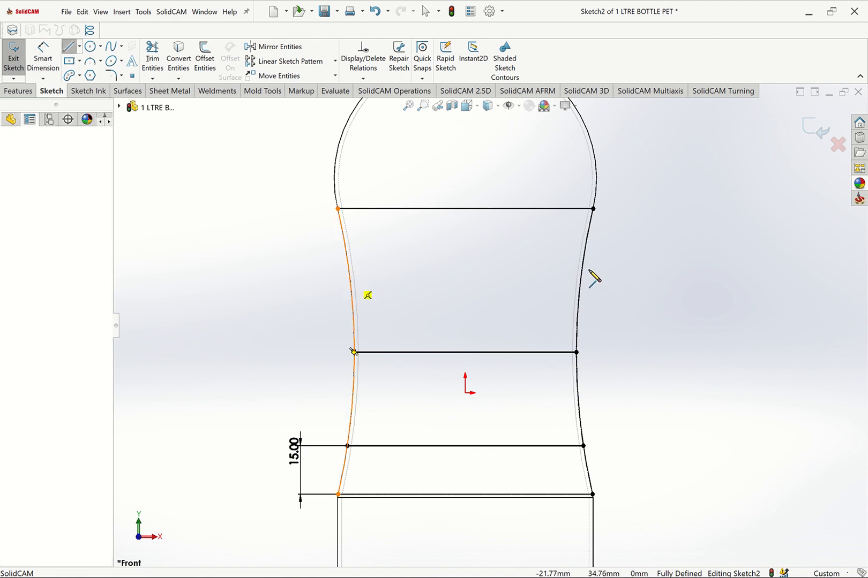
{"action": "left_click", "coordinate": [581, 275]}
{"action": "key", "text": "Escape"}
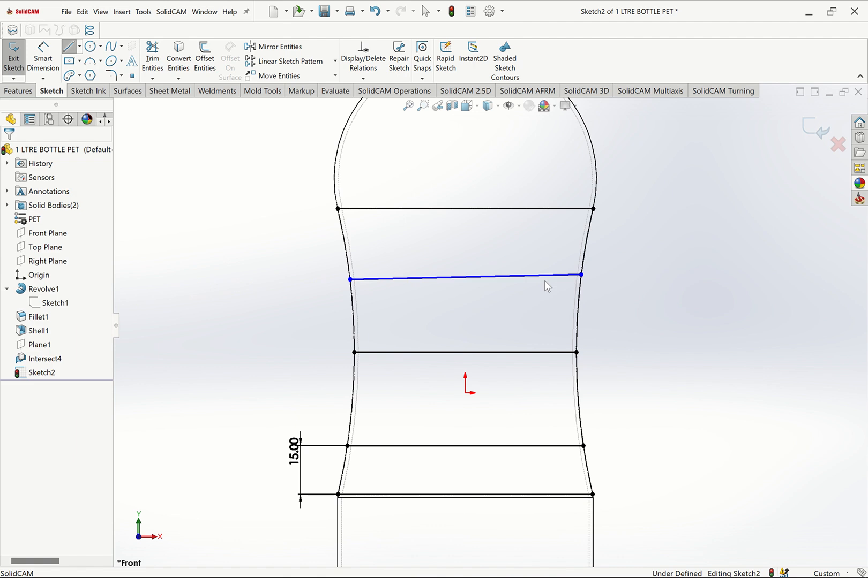
{"action": "left_click", "coordinate": [558, 276]}
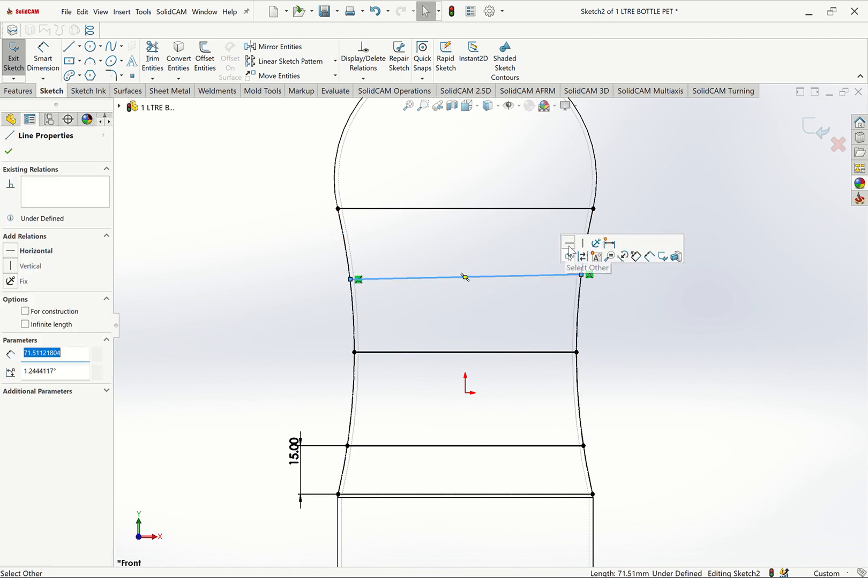
{"action": "left_click", "coordinate": [569, 244]}
{"action": "key", "text": "Escape"}
- Dimension the third horizontal line 20 mm above the middle waist line
{"action": "left_click", "coordinate": [46, 59]}
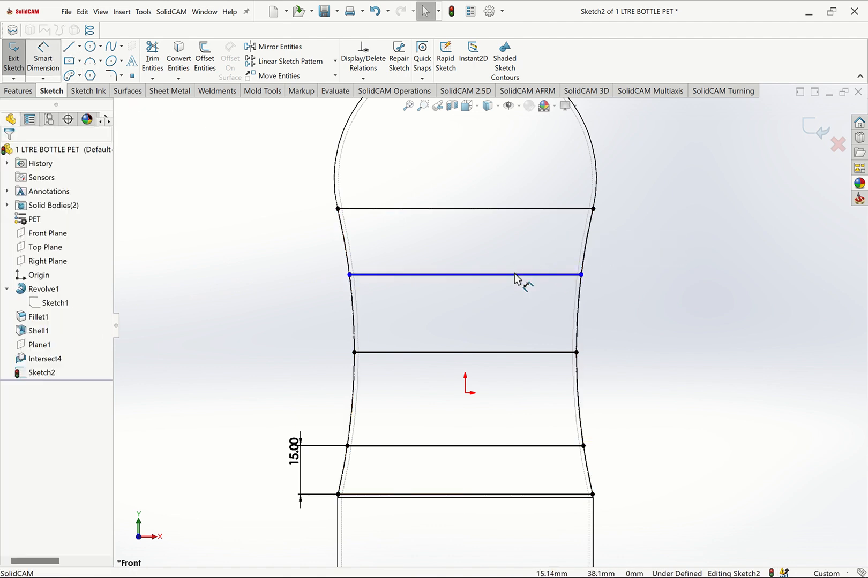
{"action": "left_click", "coordinate": [539, 353]}
{"action": "left_click", "coordinate": [562, 275]}
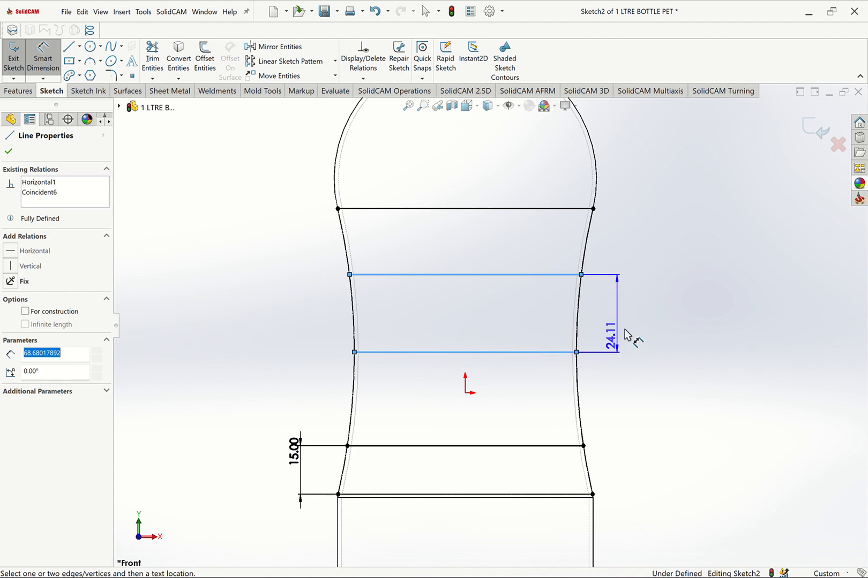
{"action": "left_click", "coordinate": [634, 314]}
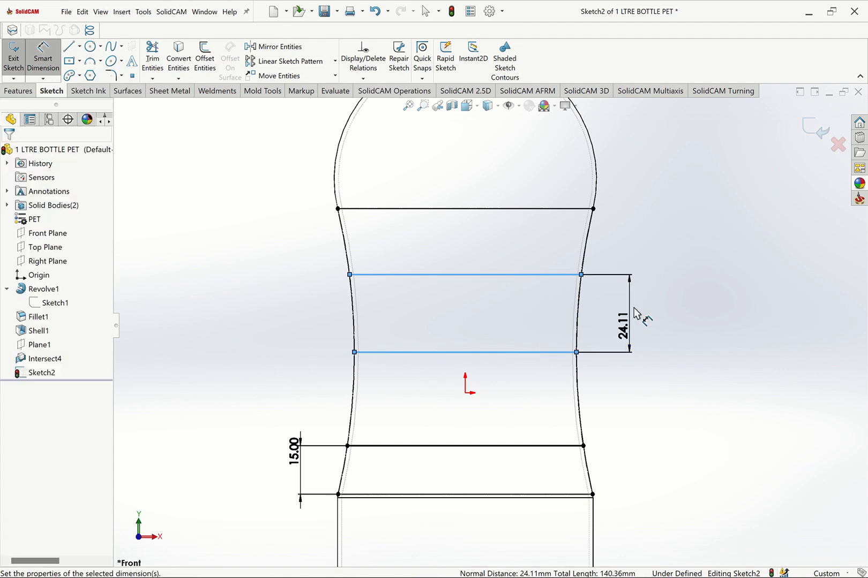
{"action": "type", "text": "20"}
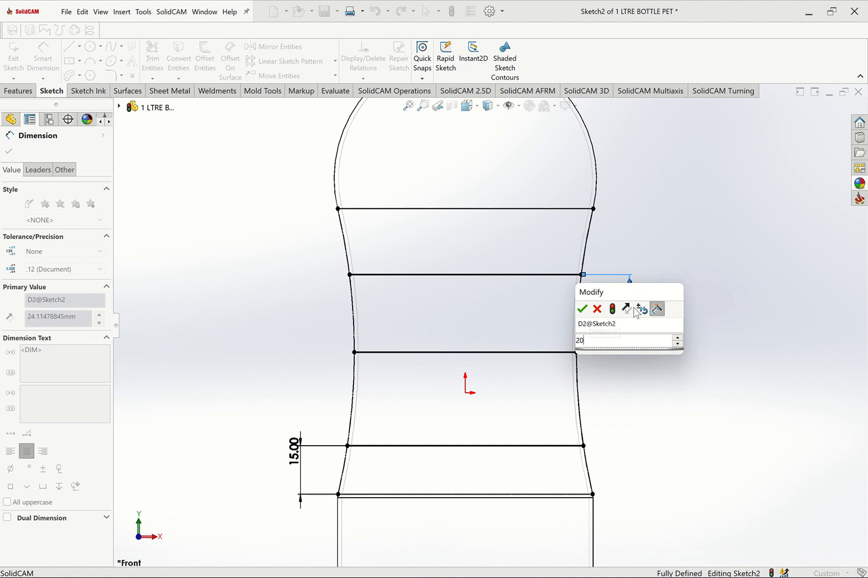
{"action": "key", "text": "Return"}
{"action": "key", "text": "Escape"}
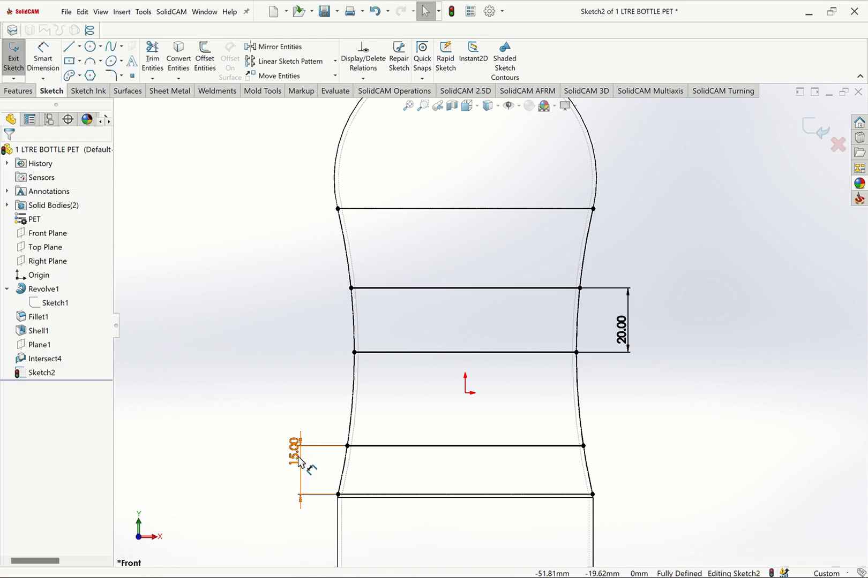
- Set the lowest line's distance from the edge at the base of the waist to 20 mm
{"action": "left_click", "coordinate": [298, 460]}
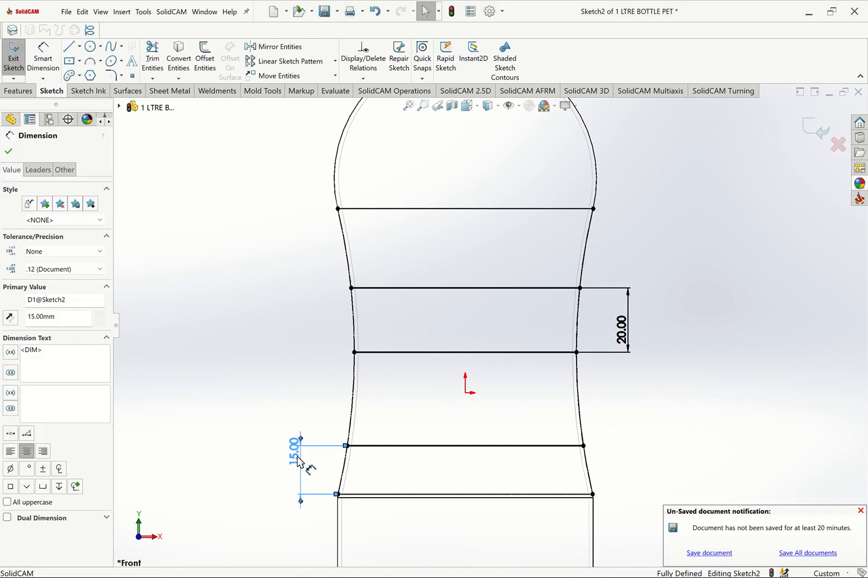
{"action": "double_click", "coordinate": [298, 460]}
{"action": "type", "text": "2"}
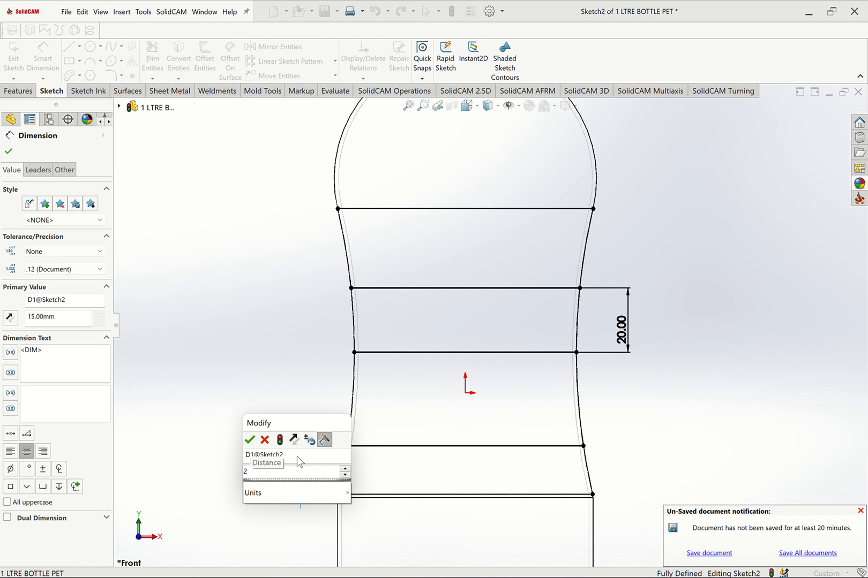
{"action": "type", "text": "0"}
{"action": "key", "text": "Return"}
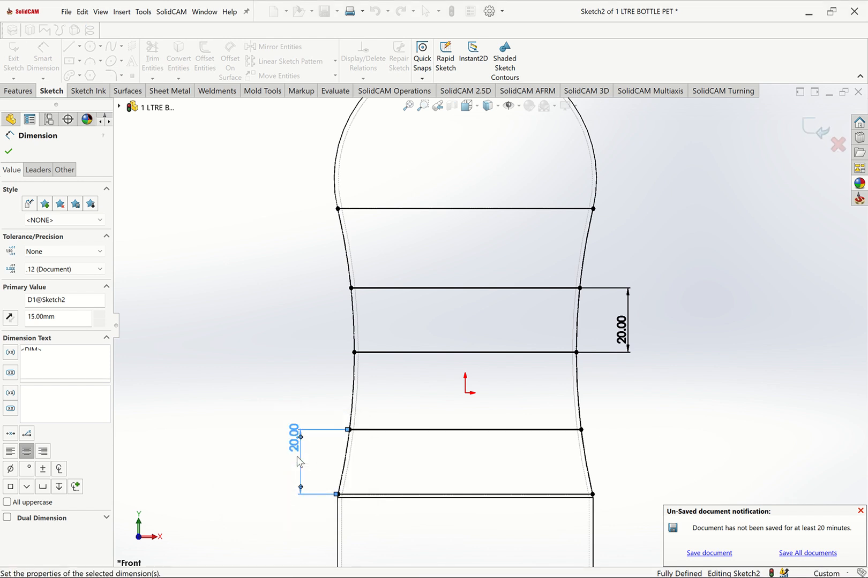
{"action": "key", "text": "Escape"}
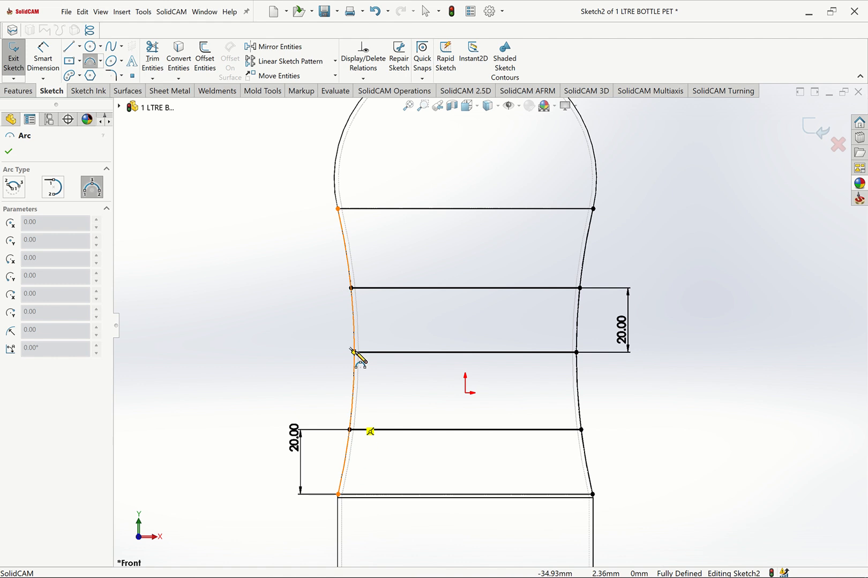
- Draw a three-point arc of about 40.5 mm radius joining the lowest line's endpoints and make it tangent to the middle line
{"action": "left_click", "coordinate": [350, 429]}
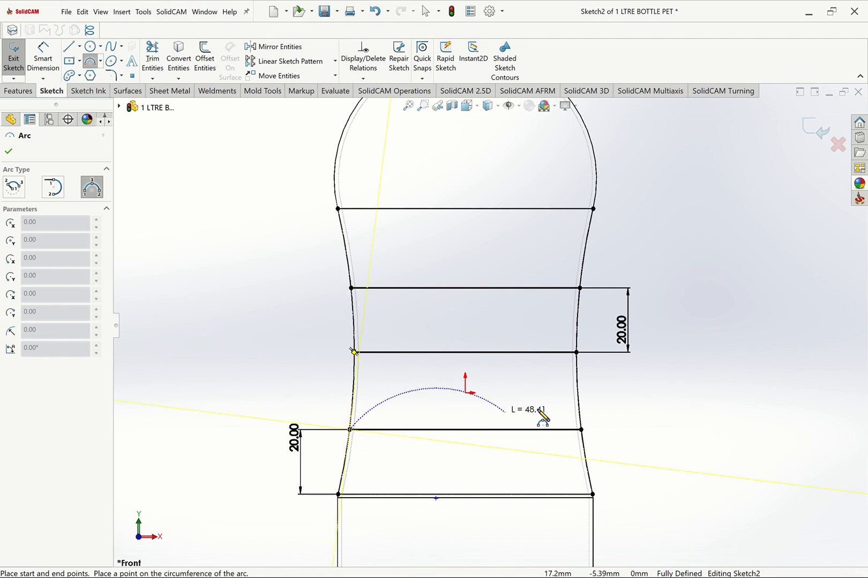
{"action": "left_click", "coordinate": [581, 429]}
{"action": "left_click", "coordinate": [482, 359]}
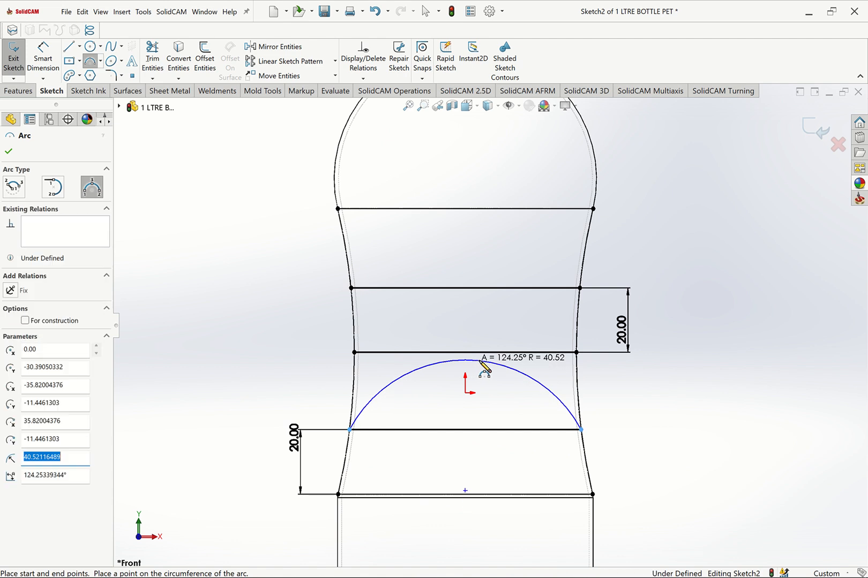
{"action": "key", "text": "Escape"}
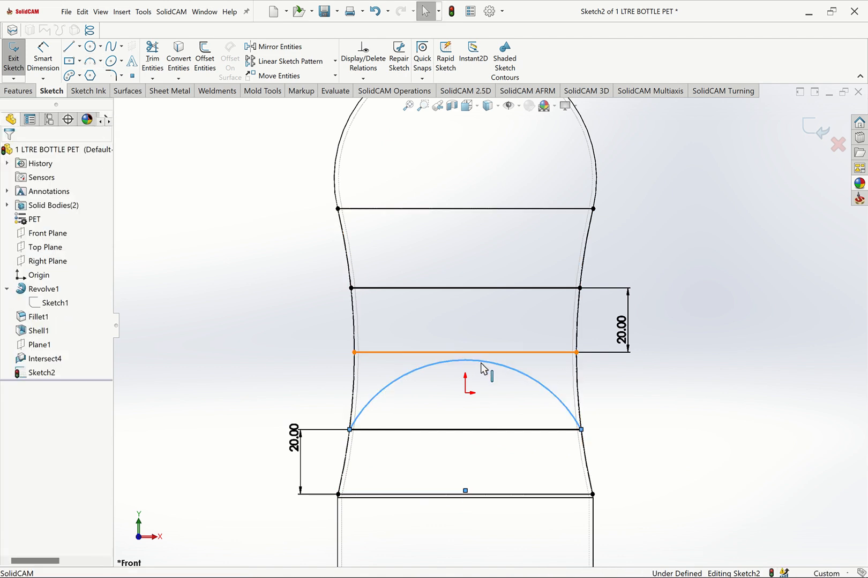
{"action": "left_click", "coordinate": [492, 353]}
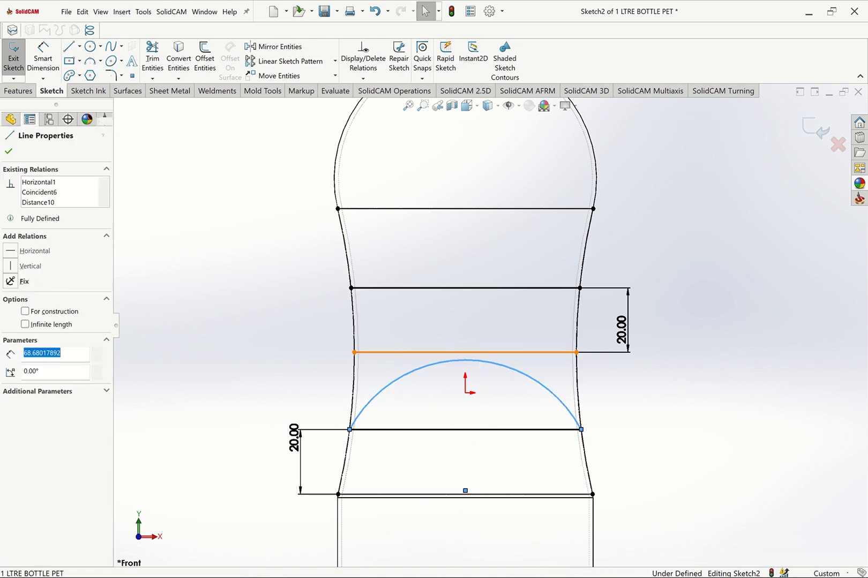
{"action": "left_click", "coordinate": [488, 366], "text": "ctrl"}
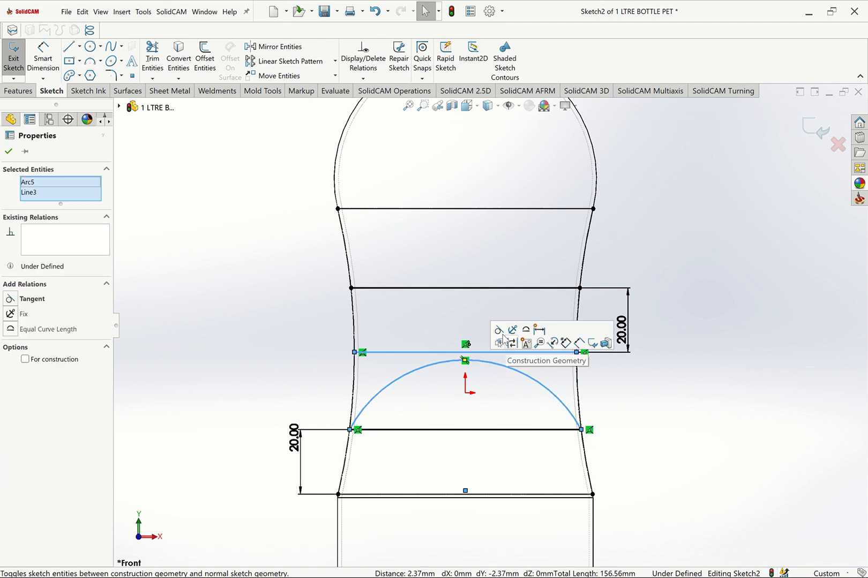
{"action": "left_click", "coordinate": [498, 330]}
{"action": "left_click", "coordinate": [711, 201]}
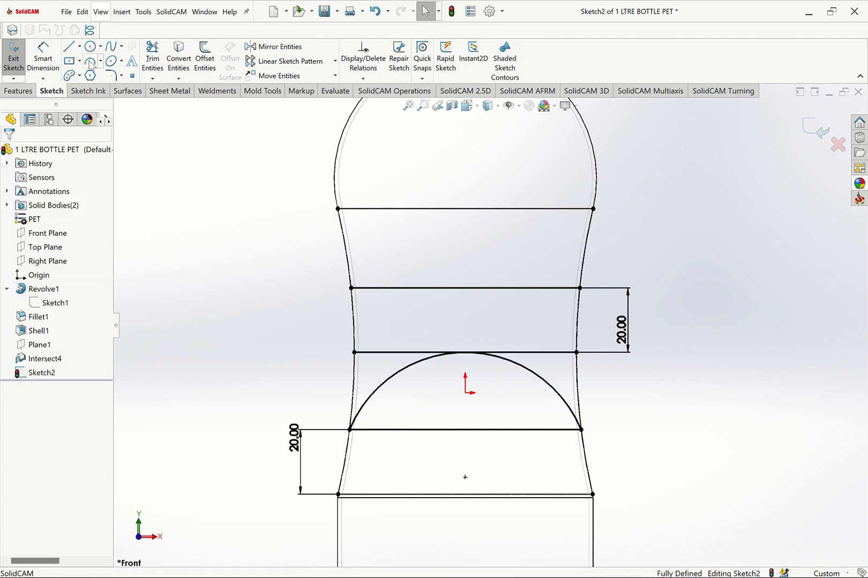
- Draw a three-point arc of about 45.6 mm radius joining the middle line's endpoints and make it tangent to the third line above
{"action": "left_click", "coordinate": [91, 63]}
{"action": "left_click", "coordinate": [354, 352]}
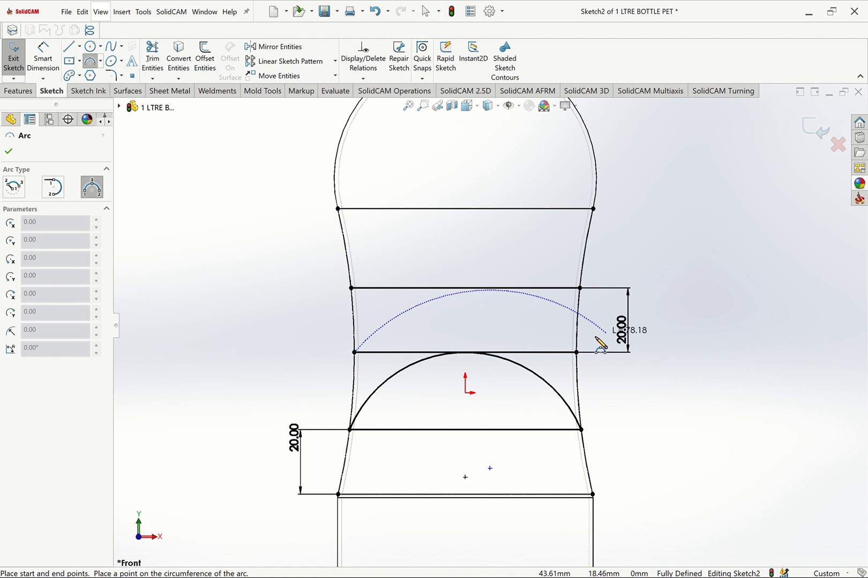
{"action": "left_click", "coordinate": [577, 354]}
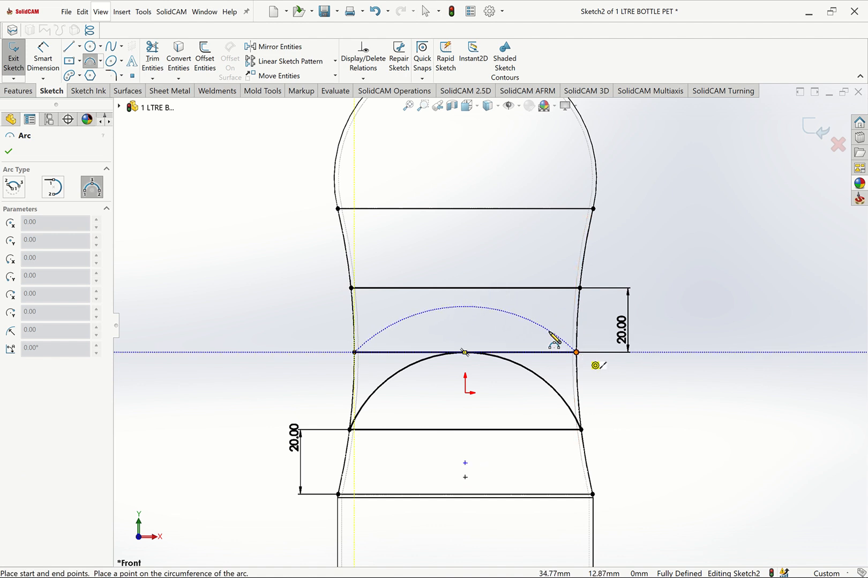
{"action": "left_click", "coordinate": [484, 304]}
{"action": "key", "text": "Escape"}
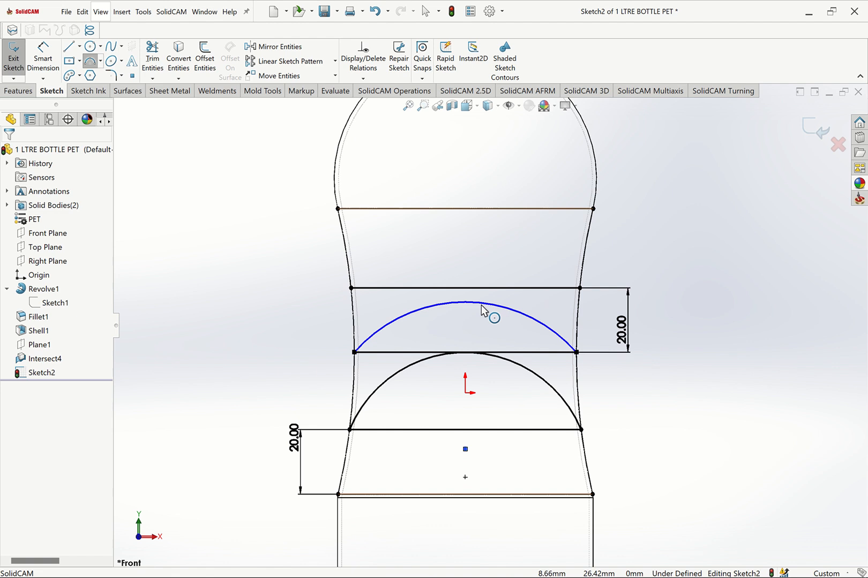
{"action": "left_click", "coordinate": [509, 301]}
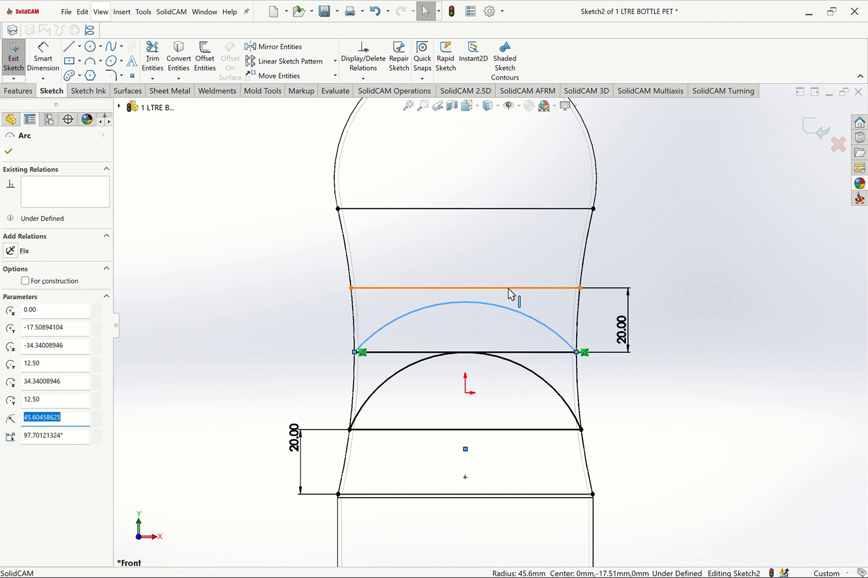
{"action": "left_click", "coordinate": [547, 288], "text": "ctrl"}
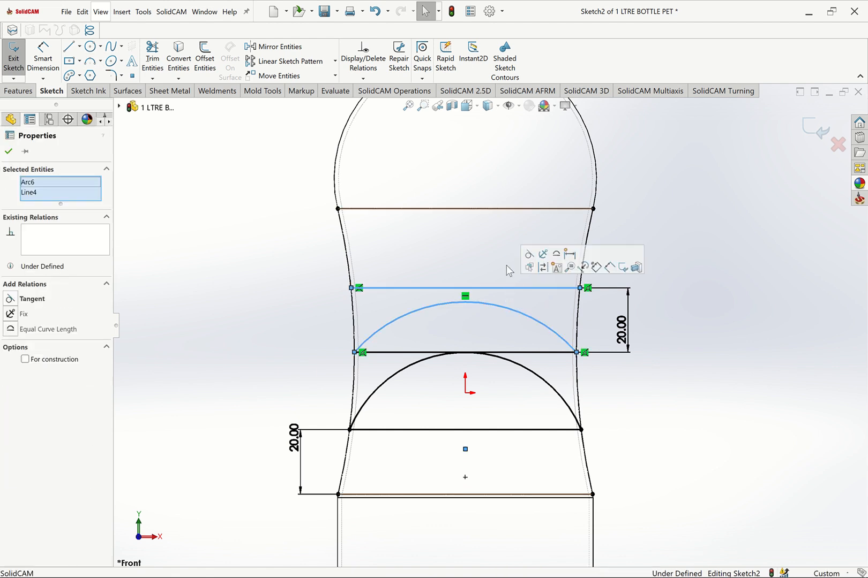
{"action": "left_click", "coordinate": [528, 254]}
{"action": "left_click", "coordinate": [256, 181]}
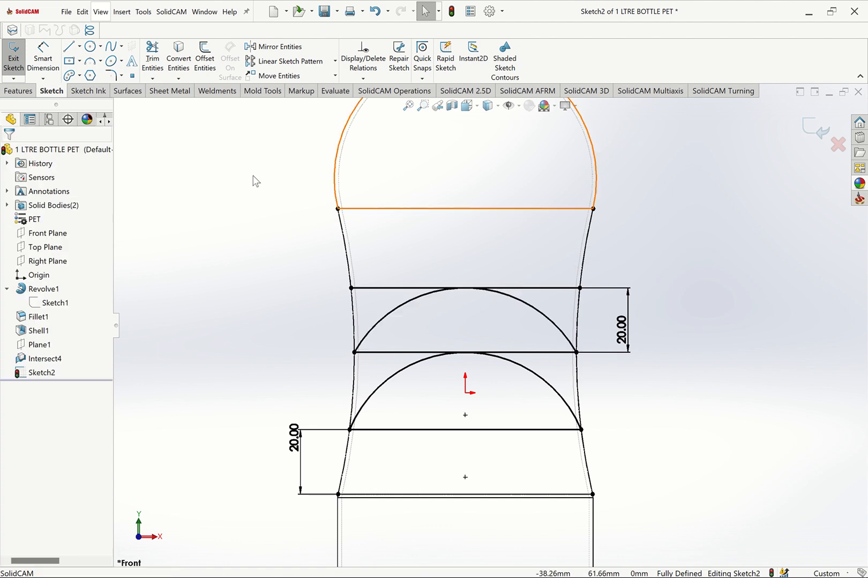
- Sketch a fourth line about 75 mm long between the waist arcs above the third line and make it horizontal
{"action": "left_click", "coordinate": [68, 49]}
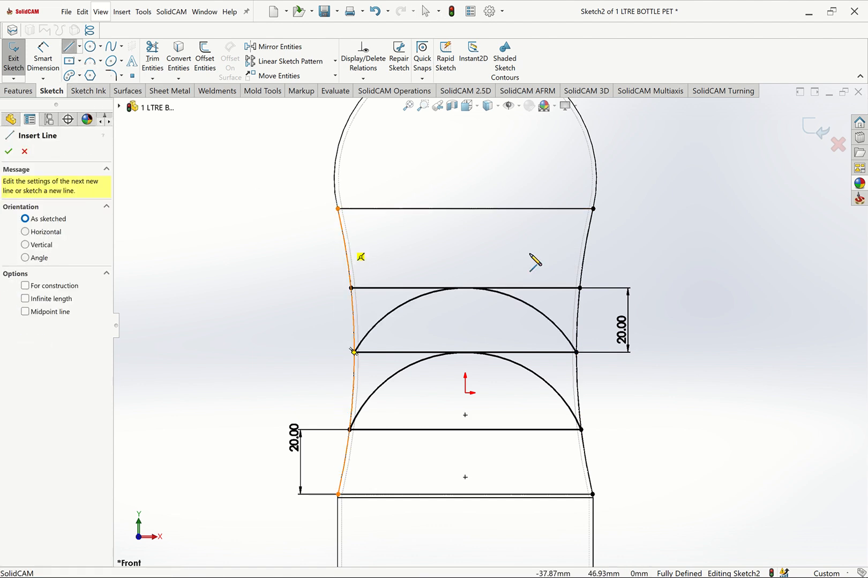
{"action": "left_click", "coordinate": [347, 242]}
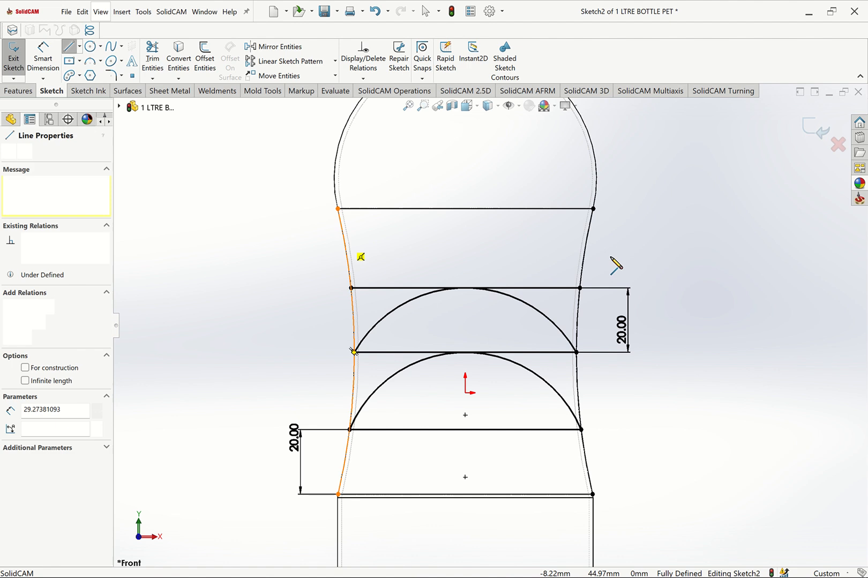
{"action": "left_click", "coordinate": [586, 245]}
{"action": "key", "text": "Escape"}
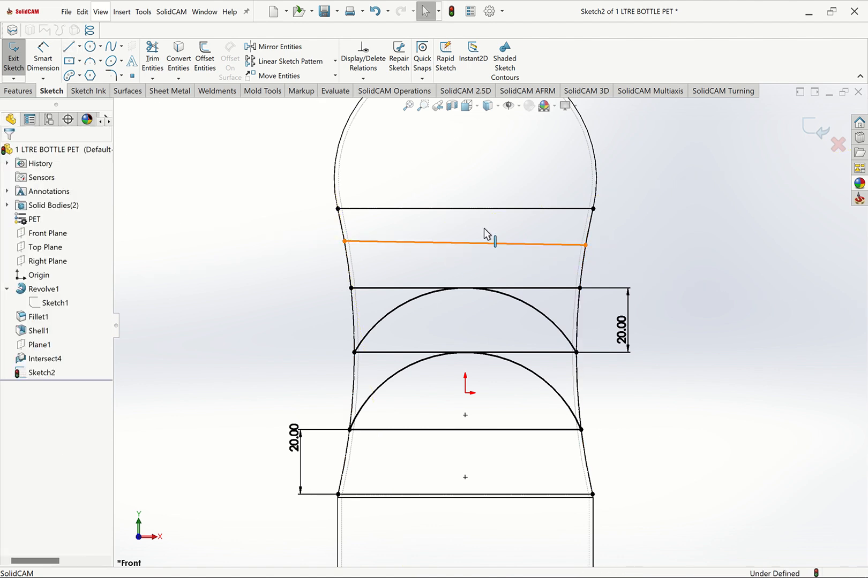
{"action": "left_click", "coordinate": [485, 238]}
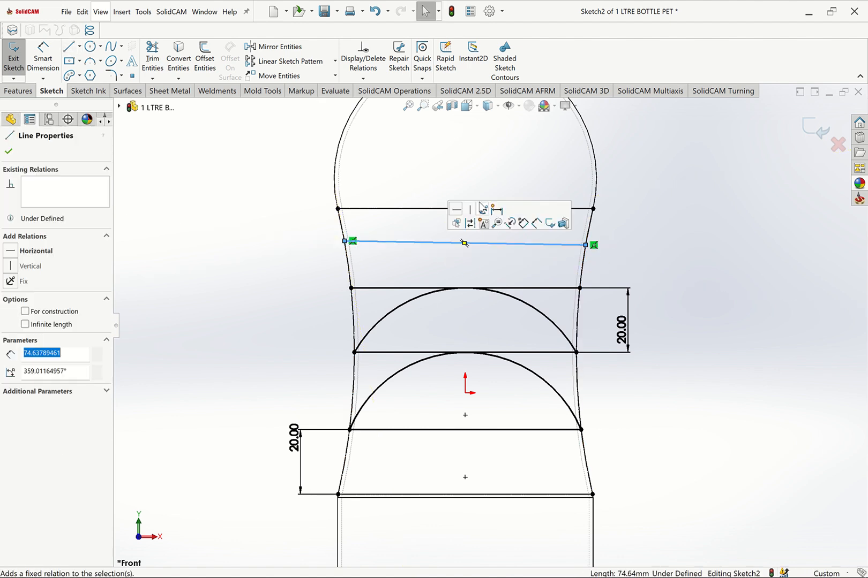
{"action": "left_click", "coordinate": [688, 227]}
- Dimension the distance between the fourth line and the third line below it as 15 mm
{"action": "left_click", "coordinate": [43, 58]}
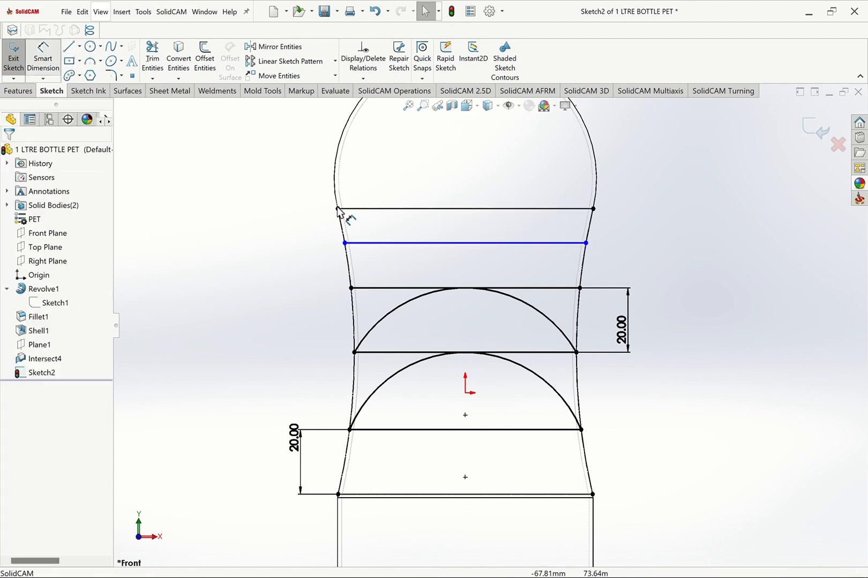
{"action": "left_click", "coordinate": [378, 244]}
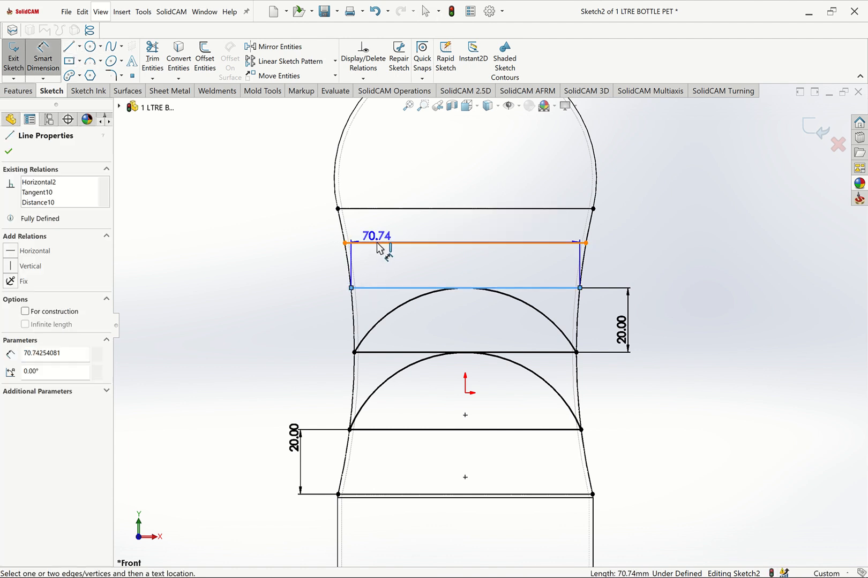
{"action": "left_click", "coordinate": [359, 288]}
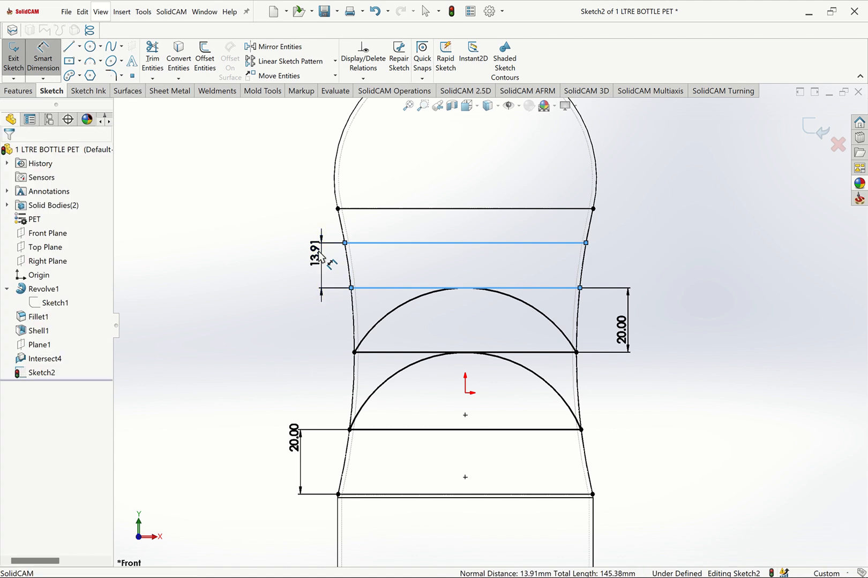
{"action": "left_click", "coordinate": [321, 258]}
{"action": "type", "text": "5"}
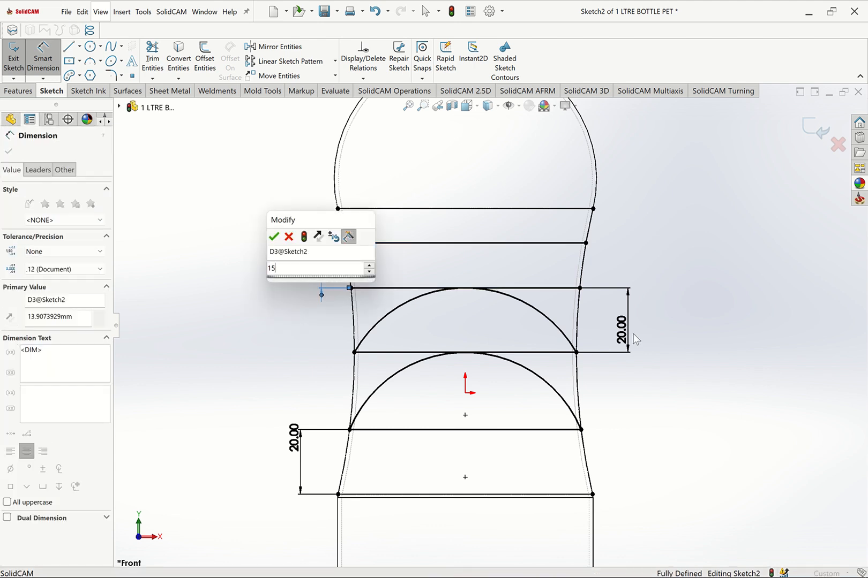
{"action": "key", "text": "Return"}
- Set the distance between the middle line and the third line above it to 15 mm
{"action": "left_click", "coordinate": [622, 338]}
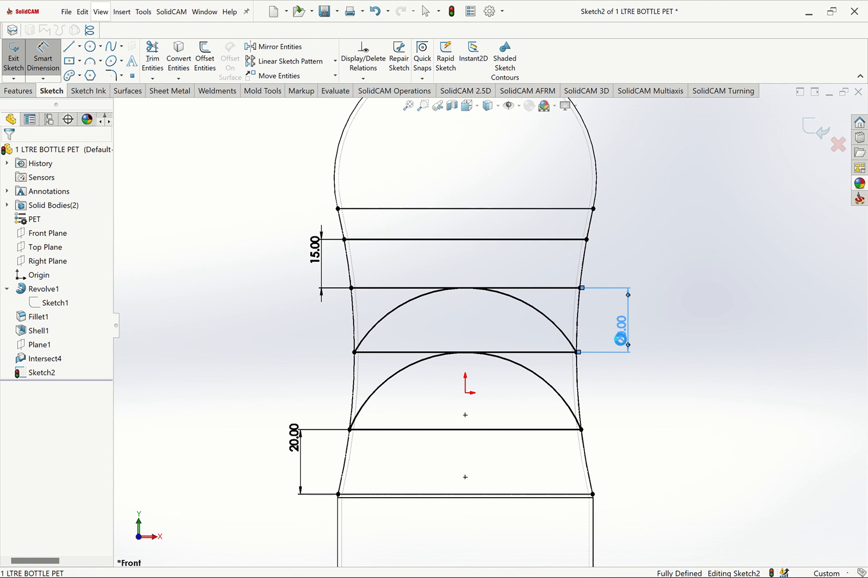
{"action": "type", "text": "15"}
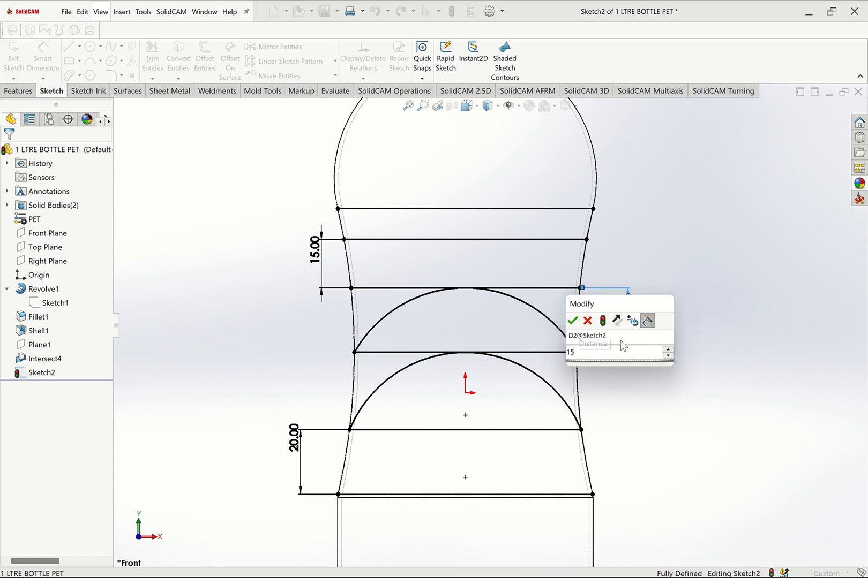
{"action": "key", "text": "Return"}
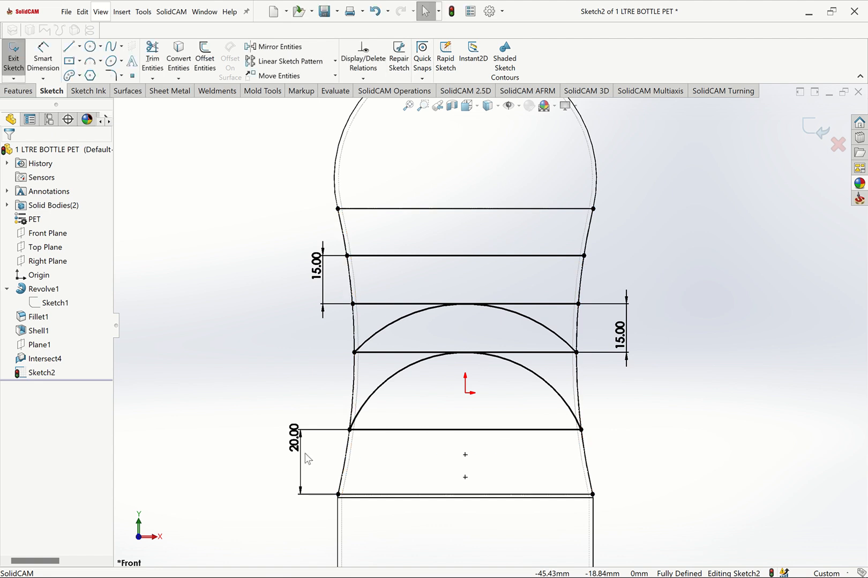
- Replace the lowest line's 20 mm dimension to the waist base with a 15 mm distance to the middle line
{"action": "left_click_drag", "start_coordinate": [302, 454], "coordinate": [300, 446]}
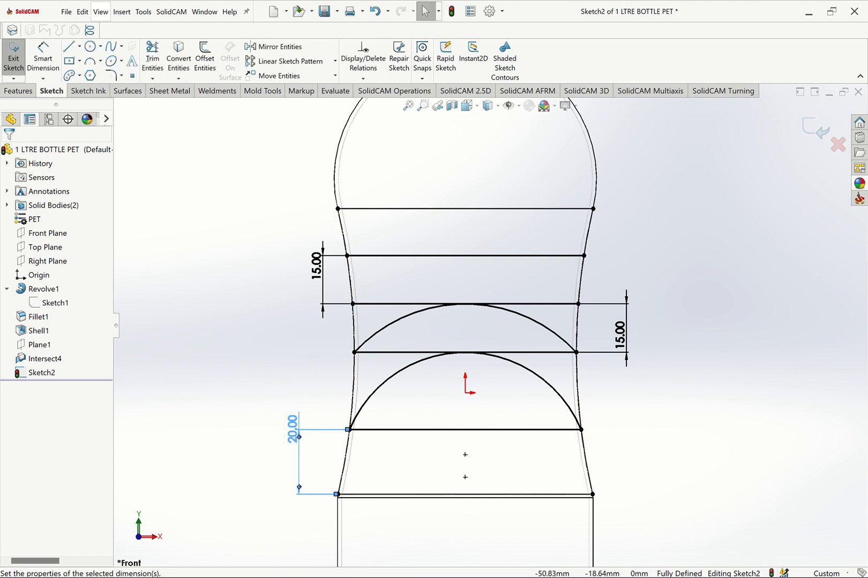
{"action": "key", "text": "Delete"}
{"action": "left_click", "coordinate": [43, 58]}
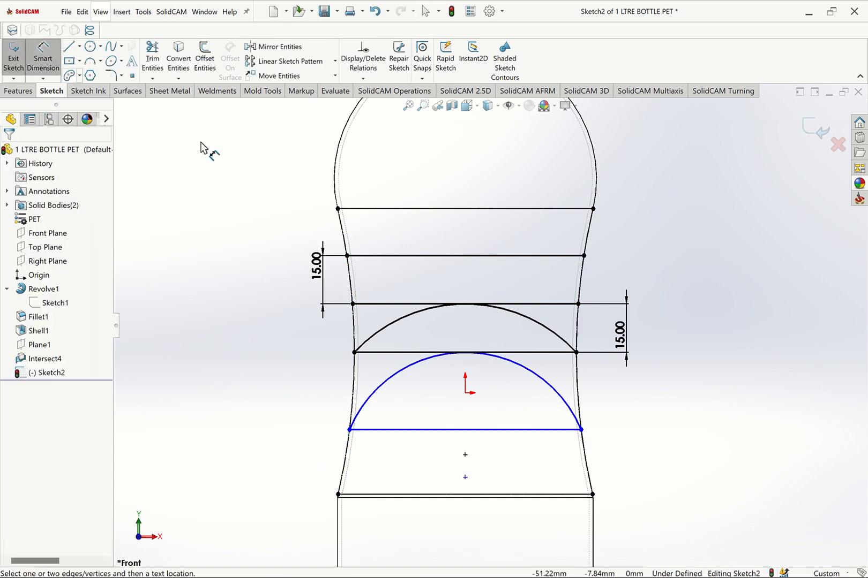
{"action": "left_click", "coordinate": [562, 354]}
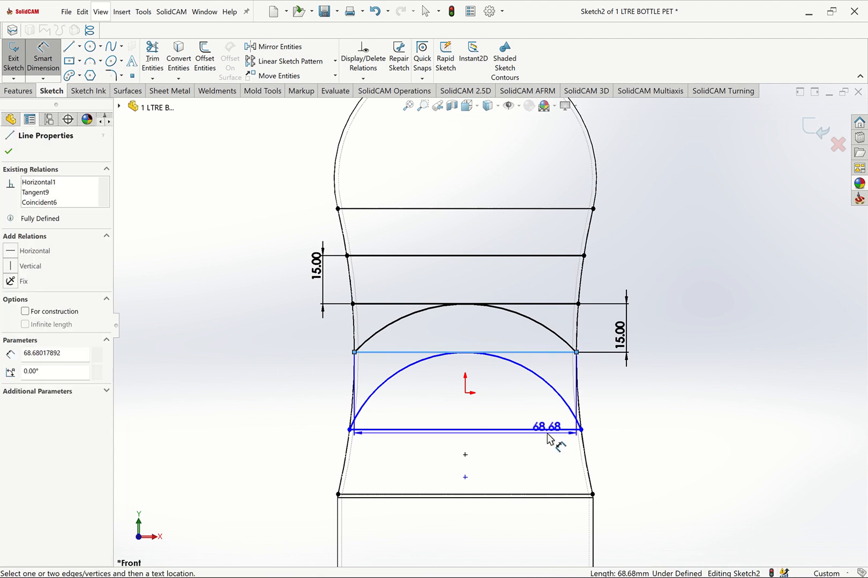
{"action": "left_click", "coordinate": [553, 430]}
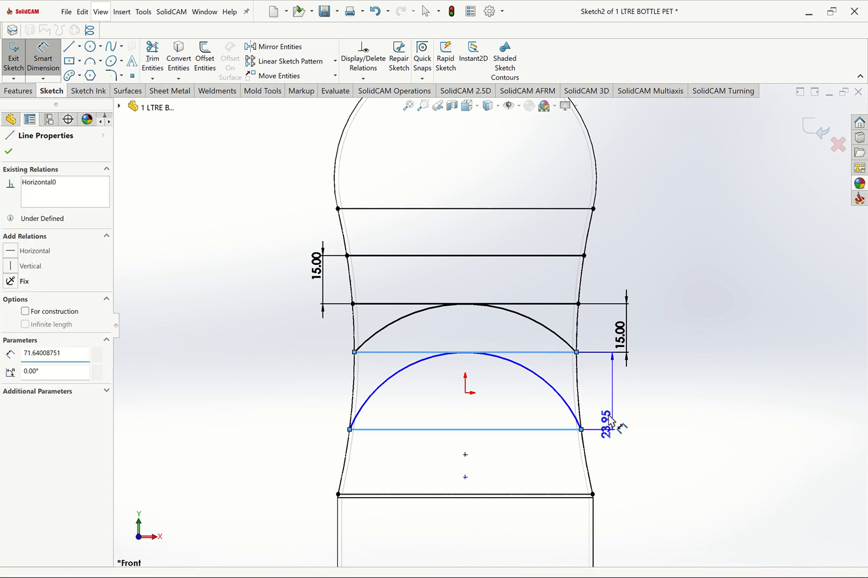
{"action": "left_click", "coordinate": [609, 417]}
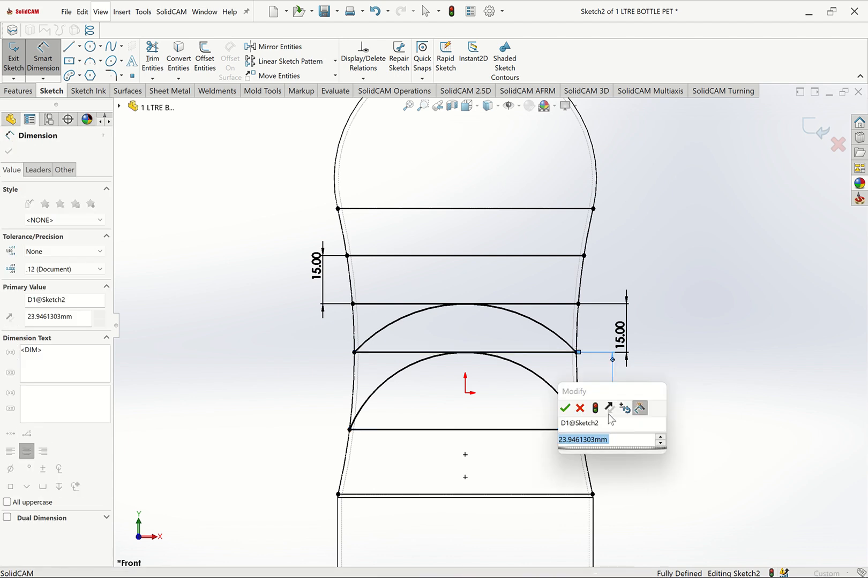
{"action": "type", "text": "15"}
{"action": "key", "text": "Return"}
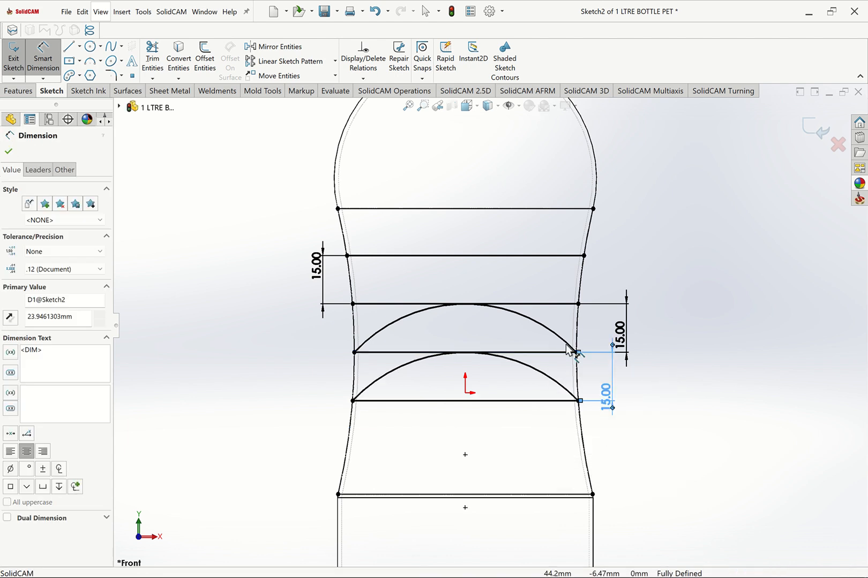
{"action": "key", "text": "Escape"}
- Draw a three-point arc of about 60.4 mm radius joining the third line's endpoints and make it tangent to the fourth line
{"action": "left_click", "coordinate": [87, 62]}
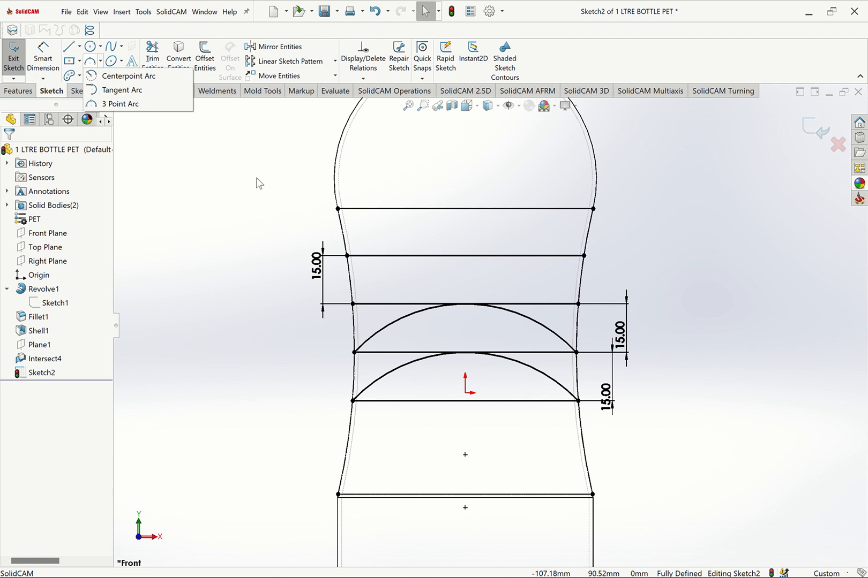
{"action": "left_click", "coordinate": [115, 104]}
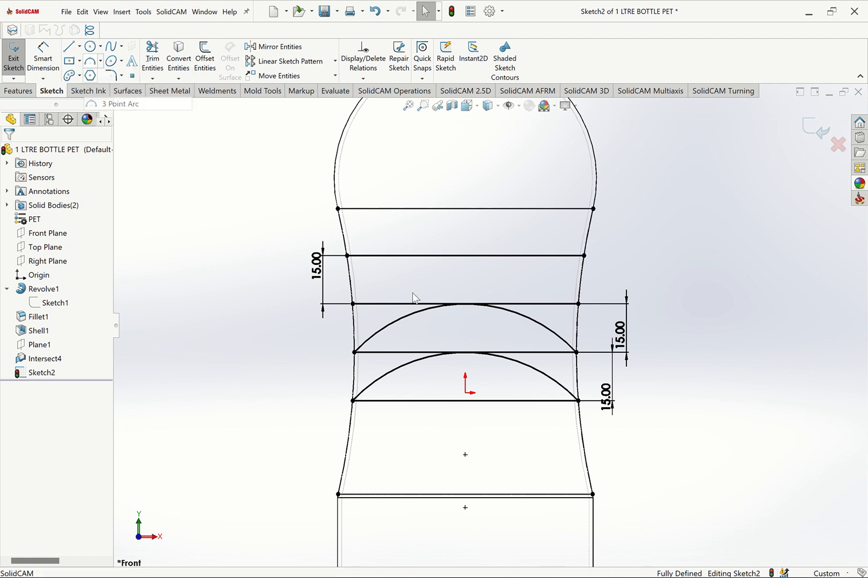
{"action": "left_click", "coordinate": [579, 304]}
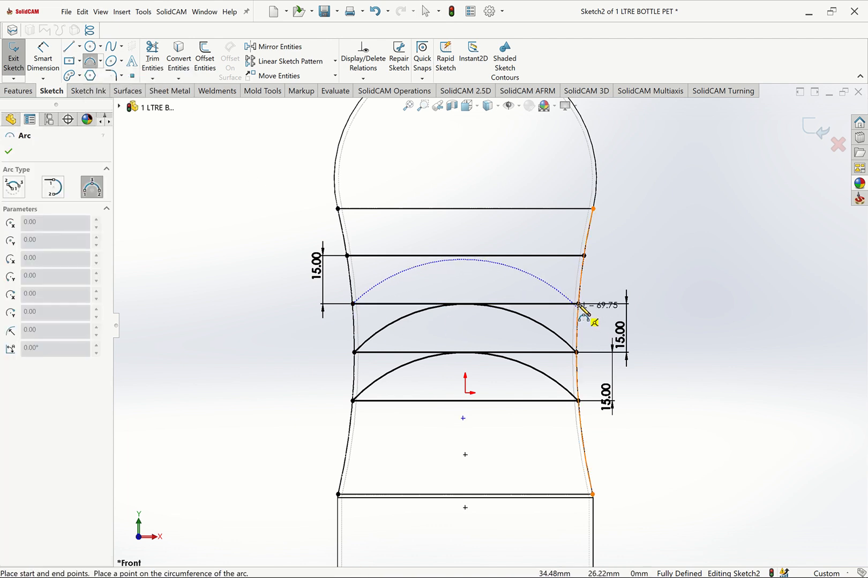
{"action": "left_click", "coordinate": [474, 271]}
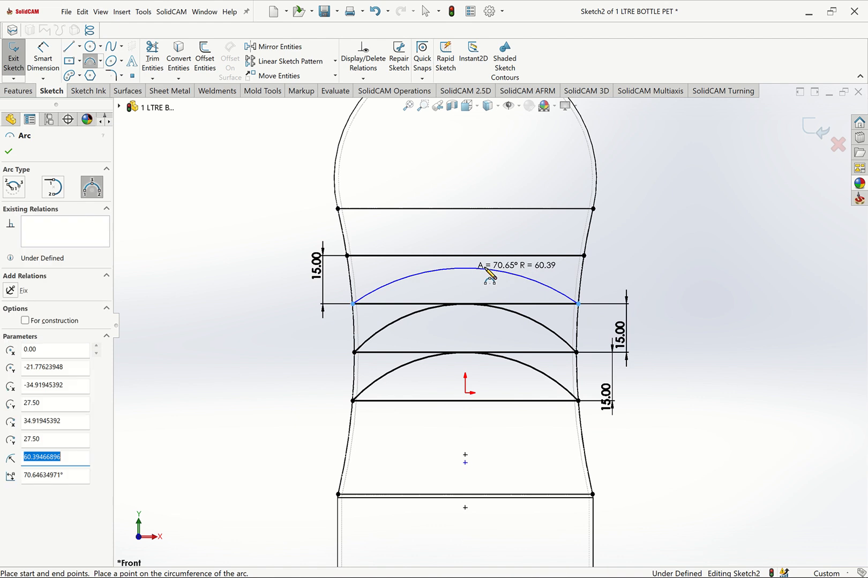
{"action": "key", "text": "Escape"}
{"action": "left_click", "coordinate": [492, 262]}
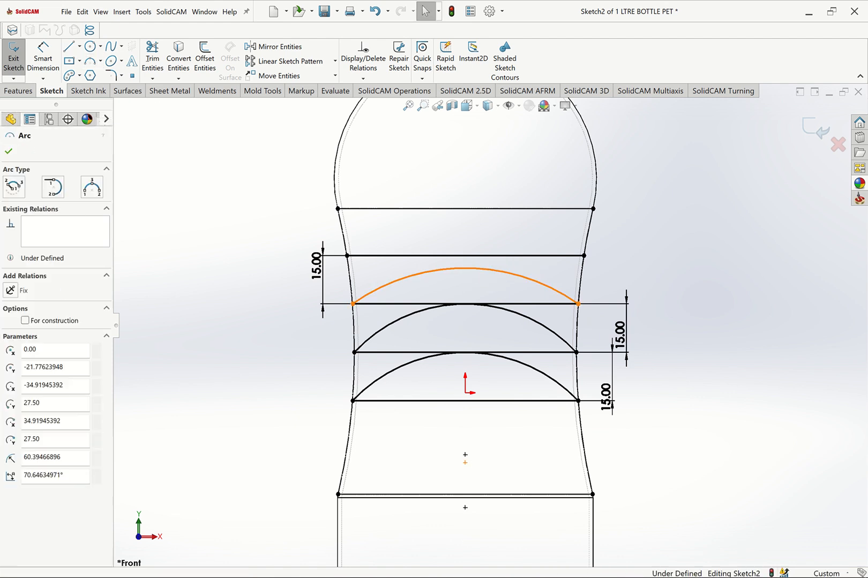
{"action": "left_click", "coordinate": [527, 250], "text": "ctrl"}
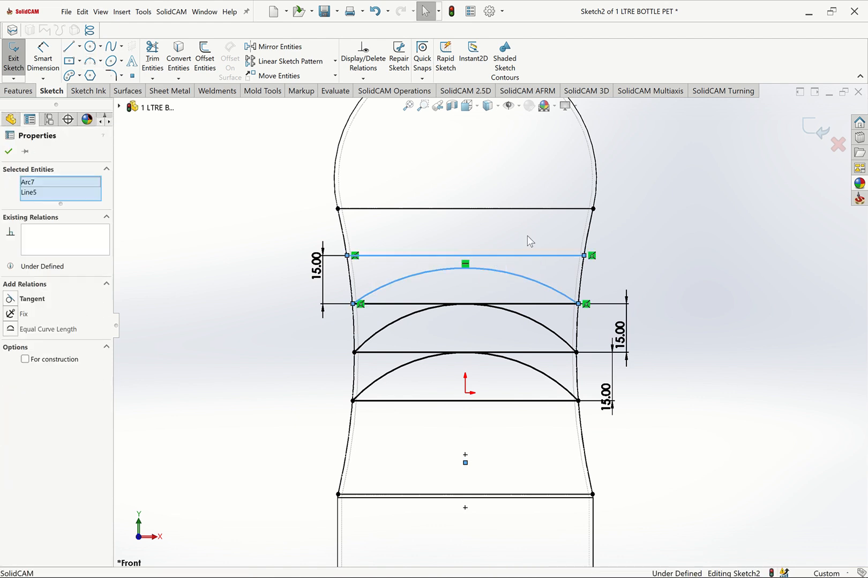
{"action": "left_click", "coordinate": [514, 227]}
{"action": "key", "text": "Escape"}
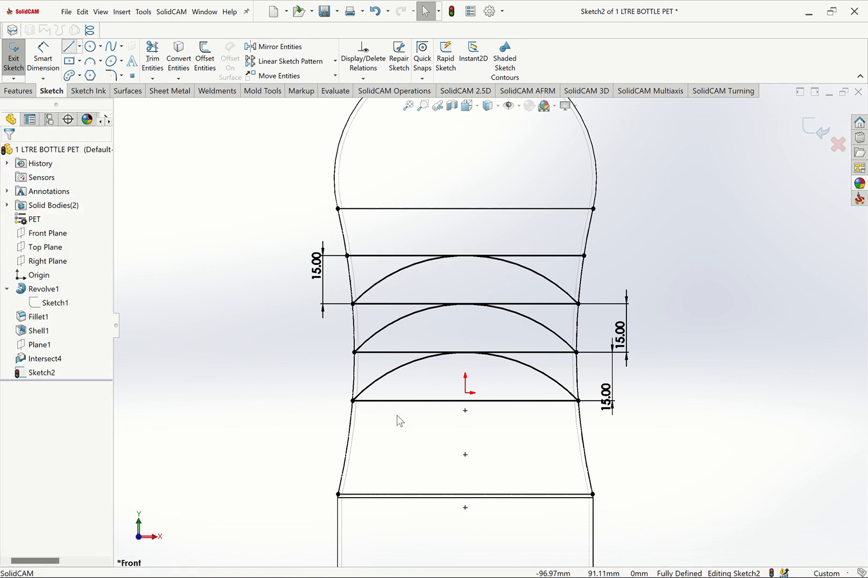
- Sketch another line about 74 mm long across the waist below the lowest arc's line and make it horizontal
{"action": "left_click", "coordinate": [346, 459]}
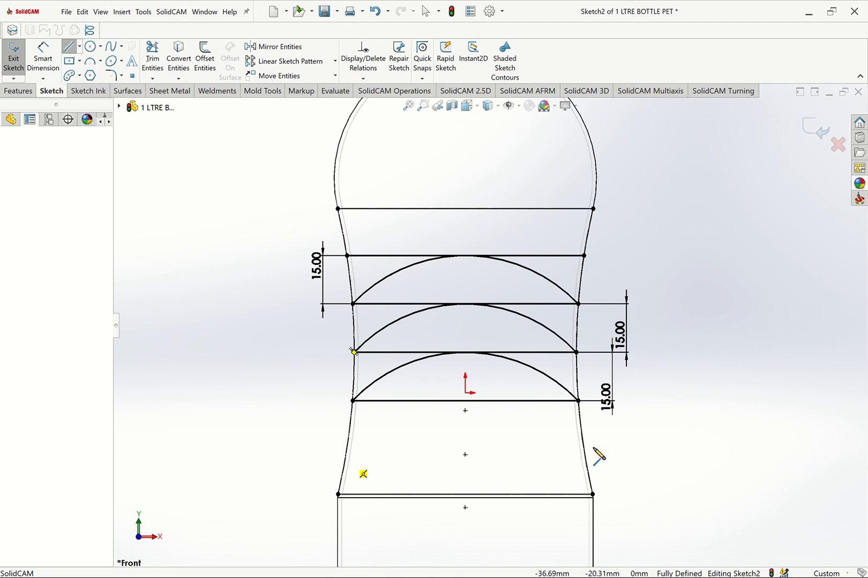
{"action": "key", "text": "Escape"}
{"action": "left_click", "coordinate": [66, 48]}
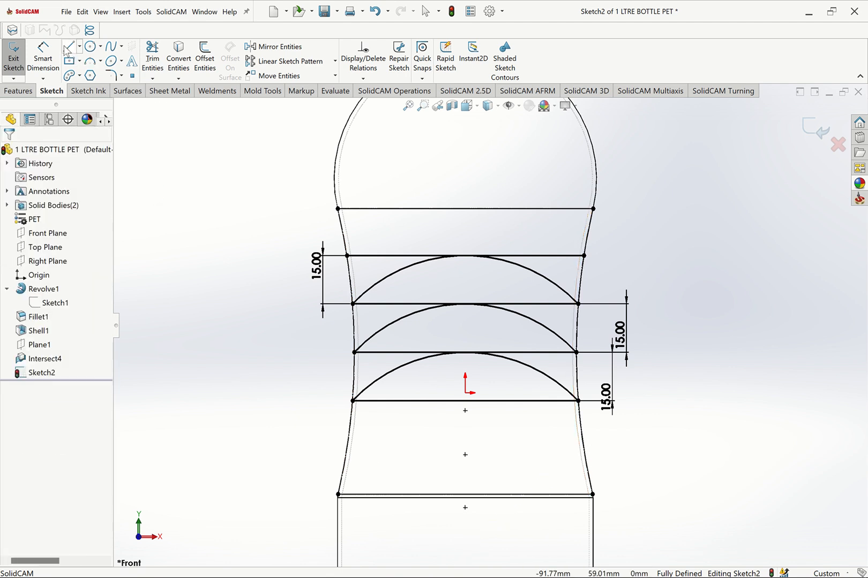
{"action": "left_click", "coordinate": [583, 450]}
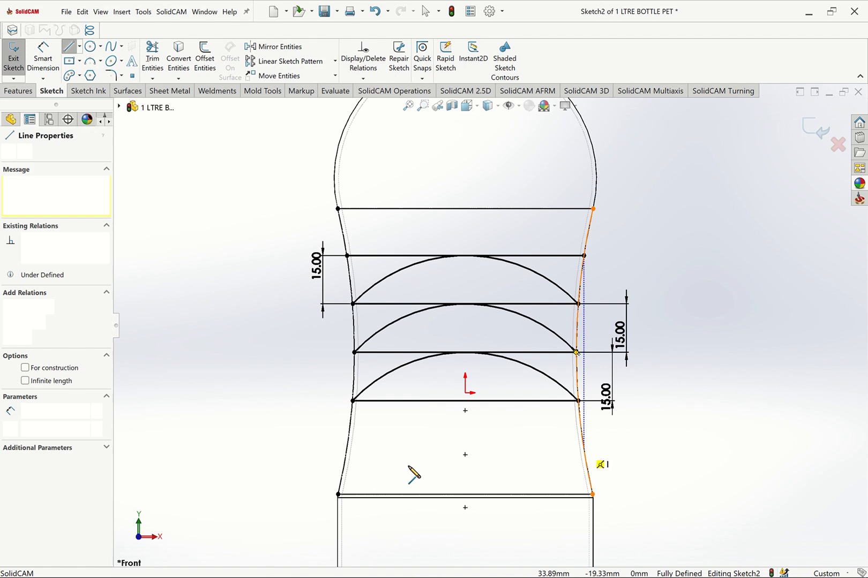
{"action": "left_click", "coordinate": [344, 460]}
{"action": "key", "text": "Escape"}
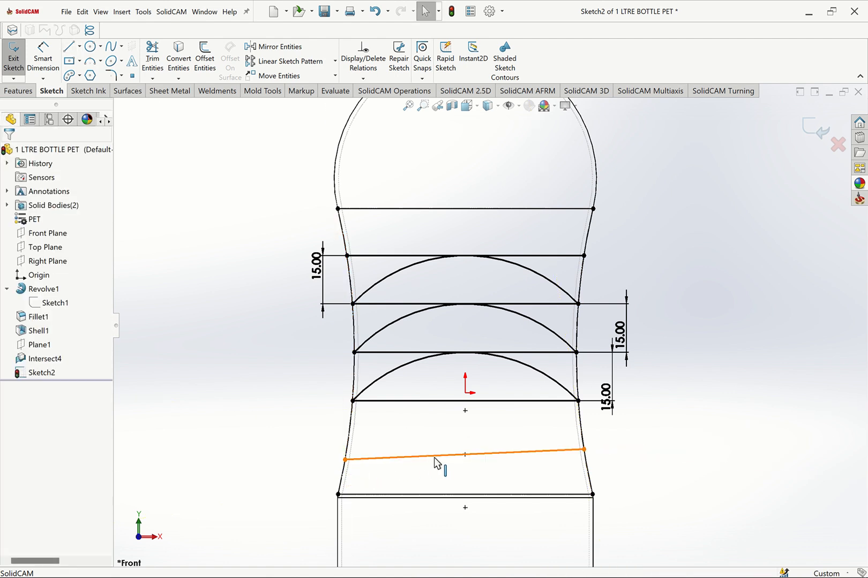
{"action": "left_click", "coordinate": [472, 453]}
{"action": "left_click", "coordinate": [457, 438]}
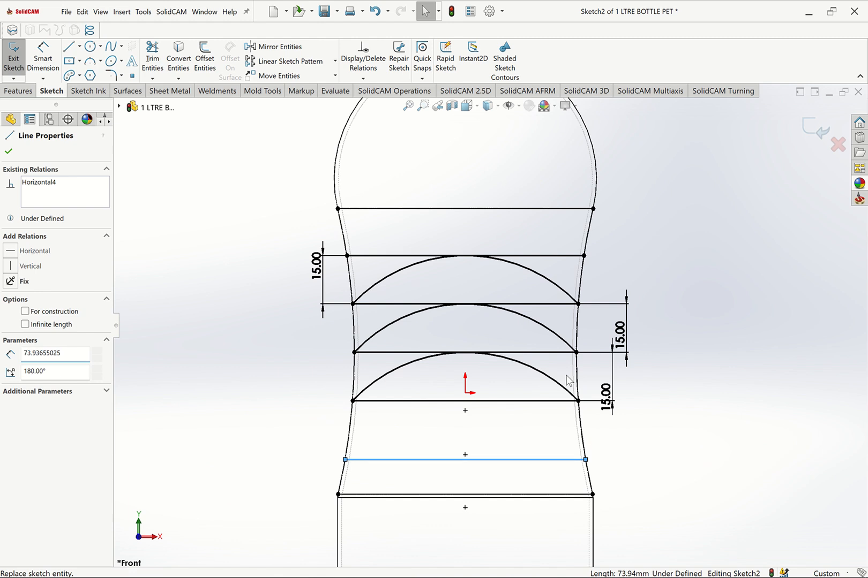
{"action": "key", "text": "Escape"}
- Dimension the distance between the new bottom line and the line above it as 15 mm
{"action": "left_click", "coordinate": [32, 64]}
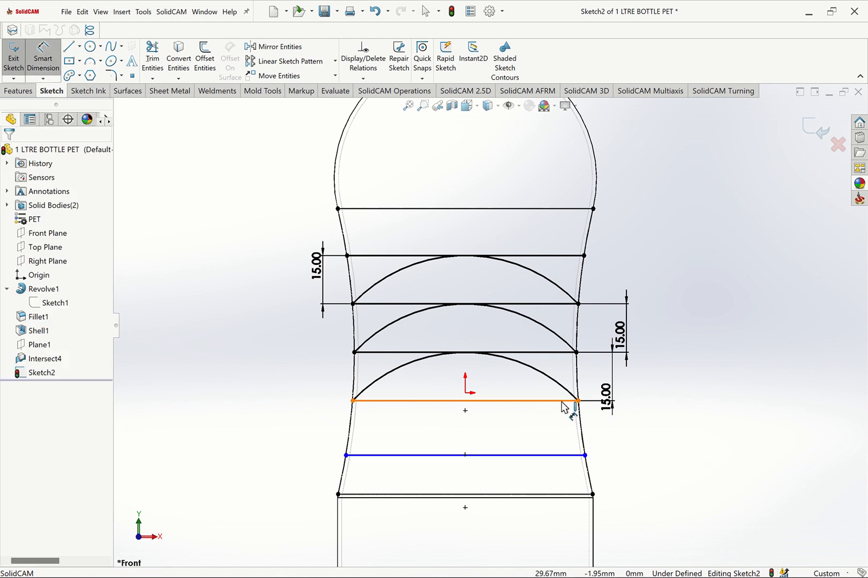
{"action": "left_click", "coordinate": [578, 456]}
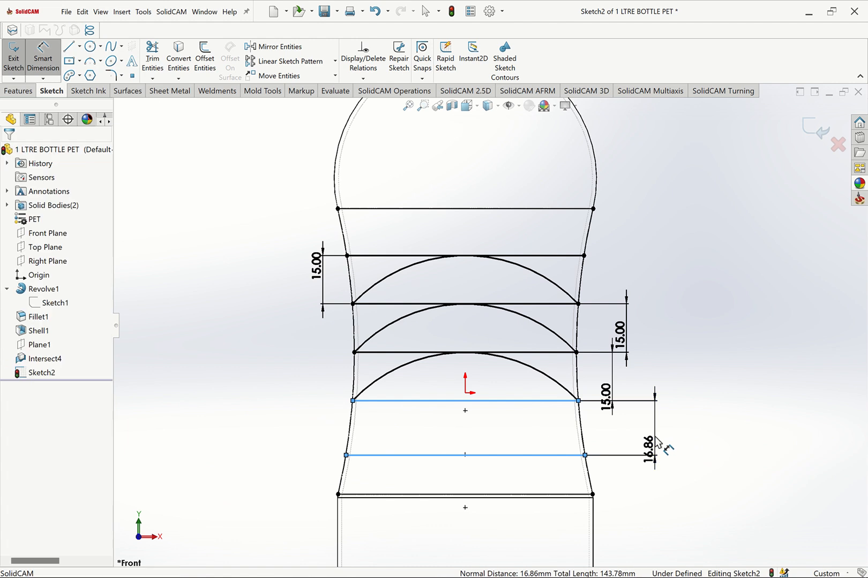
{"action": "left_click", "coordinate": [657, 442]}
{"action": "type", "text": "15"}
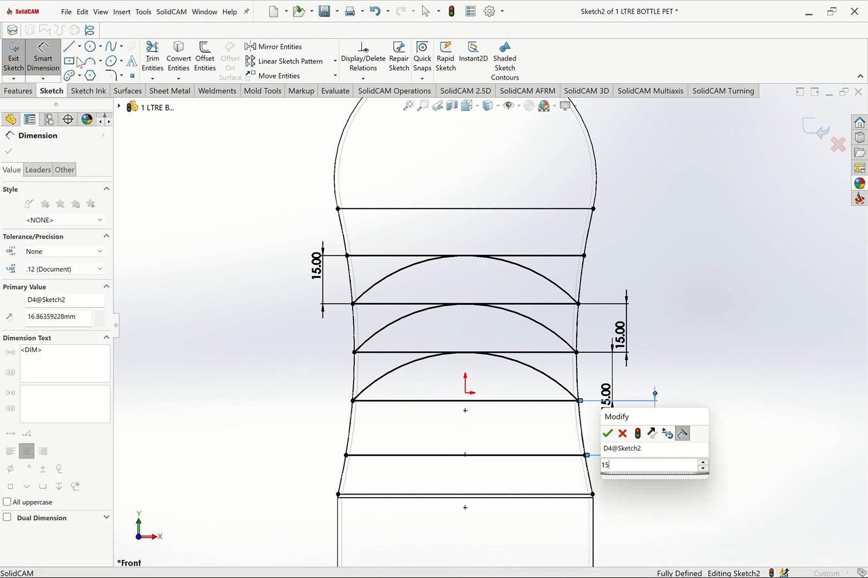
{"action": "key", "text": "Return"}
{"action": "key", "text": "Escape"}
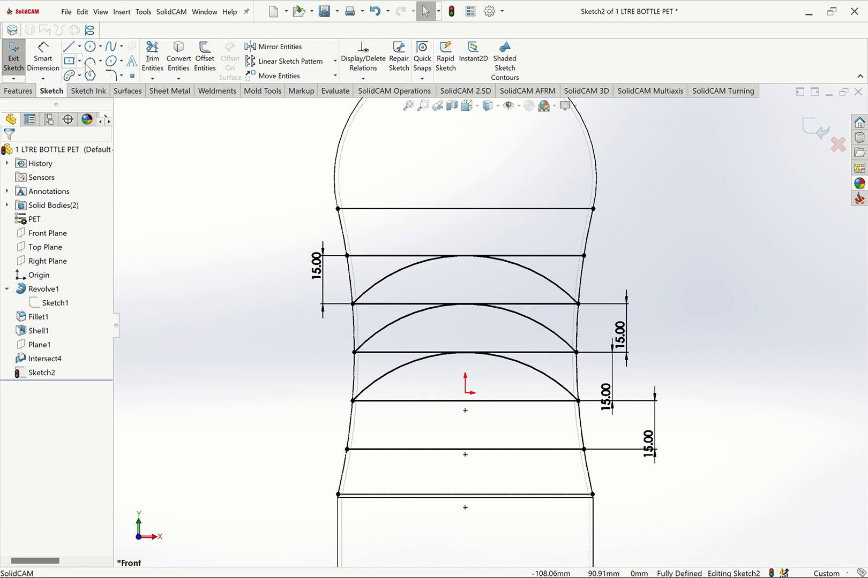
- Draw a three-point arc of about 57.3 mm radius joining the bottom line's endpoints
{"action": "left_click", "coordinate": [347, 449]}
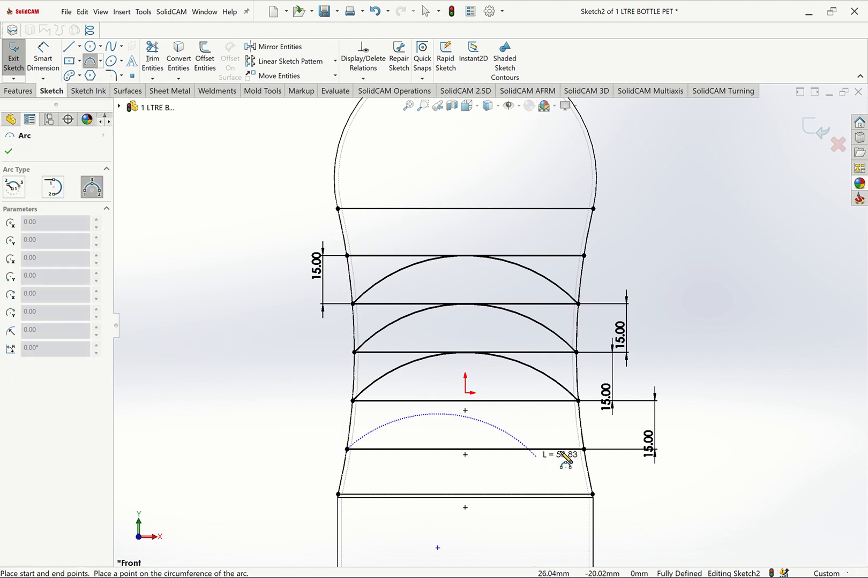
{"action": "left_click", "coordinate": [584, 449]}
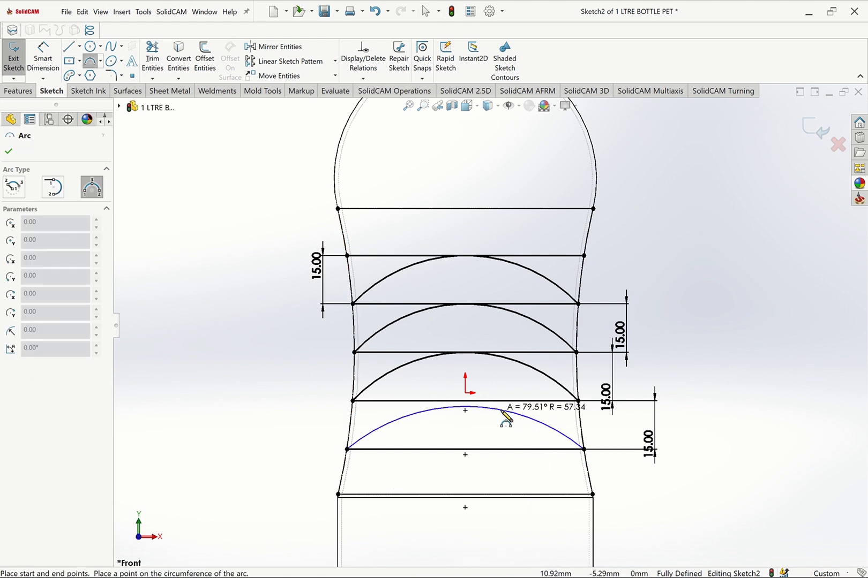
{"action": "left_click", "coordinate": [502, 415]}
{"action": "key", "text": "Escape"}
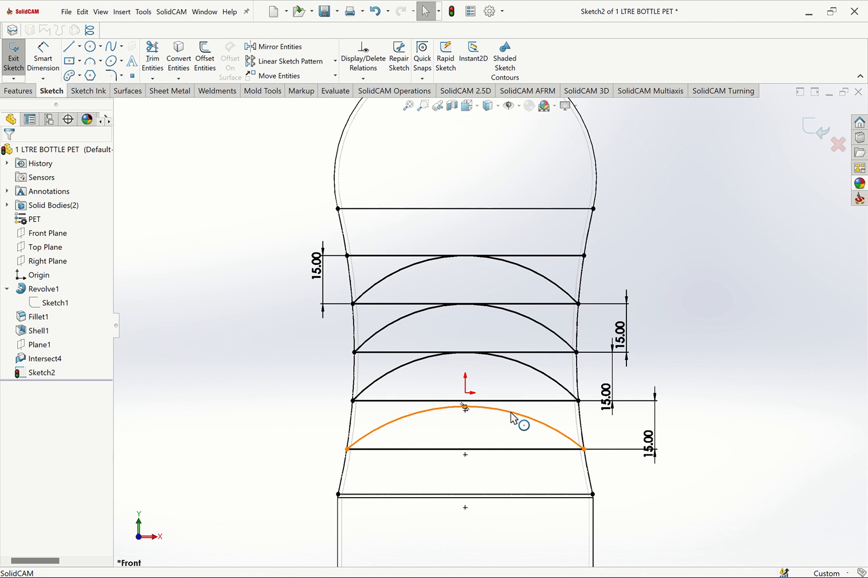
{"action": "left_click", "coordinate": [504, 408]}
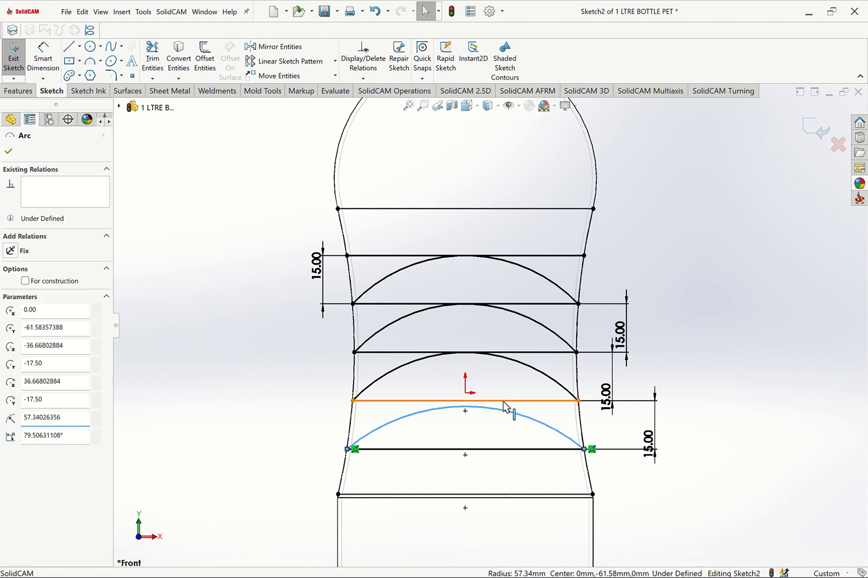
{"action": "left_click", "coordinate": [525, 400], "text": "ctrl"}
{"action": "left_click", "coordinate": [547, 383]}
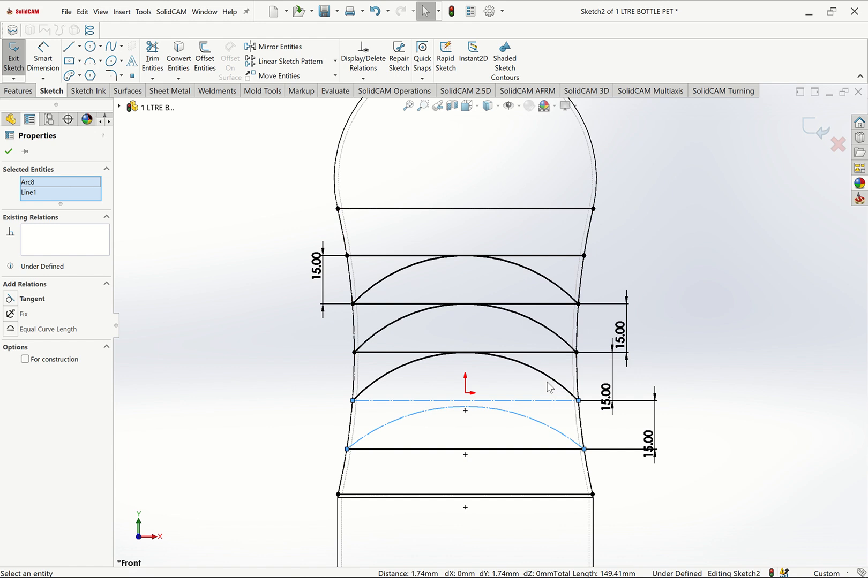
{"action": "key", "text": "ctrl+z"}
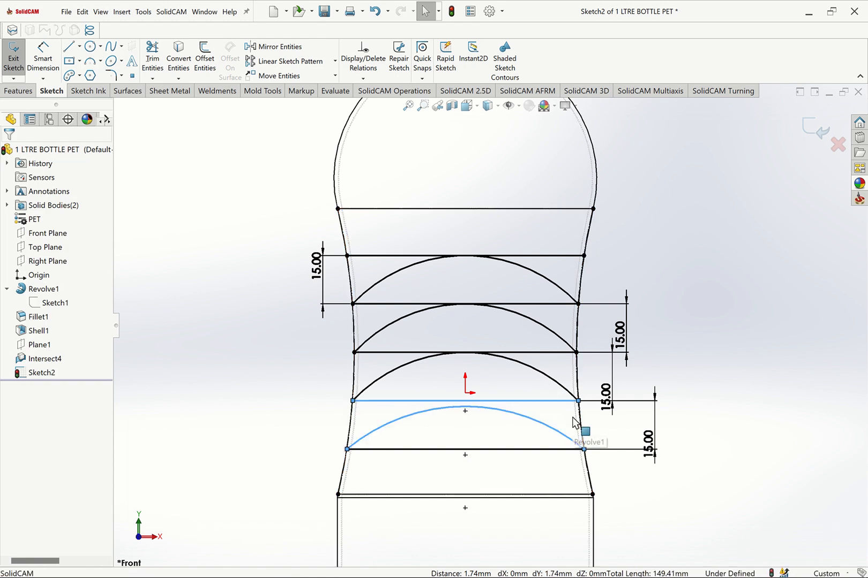
- Make the lowest arc tangent to the horizontal line directly above it
{"action": "key", "text": "Escape"}
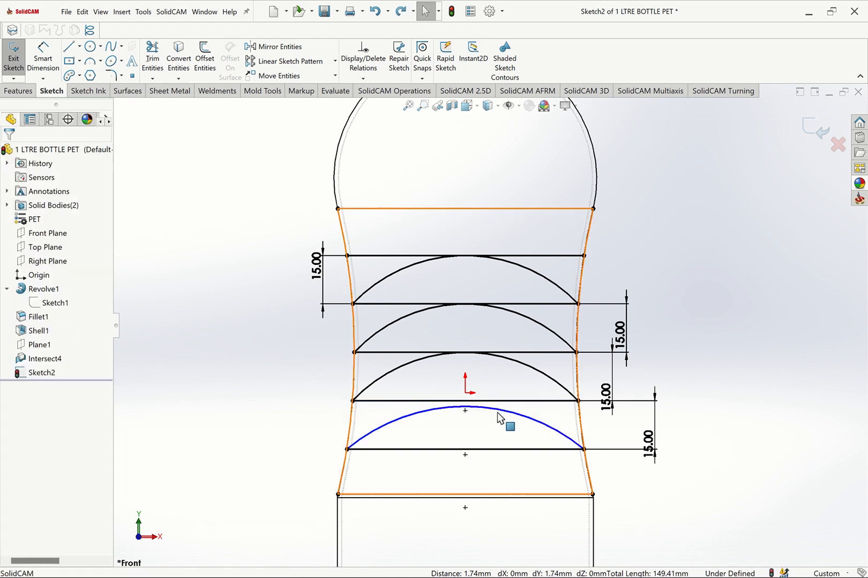
{"action": "left_click", "coordinate": [502, 416]}
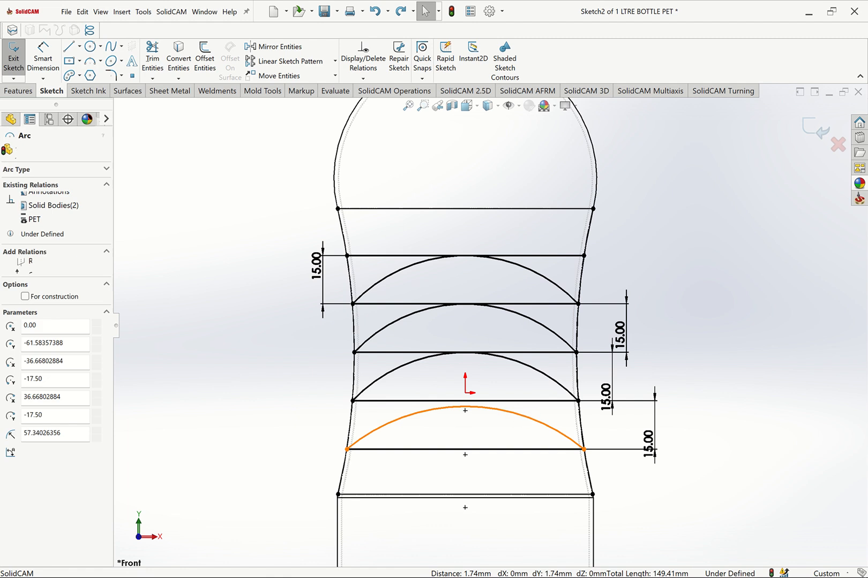
{"action": "left_click", "coordinate": [525, 405], "text": "ctrl"}
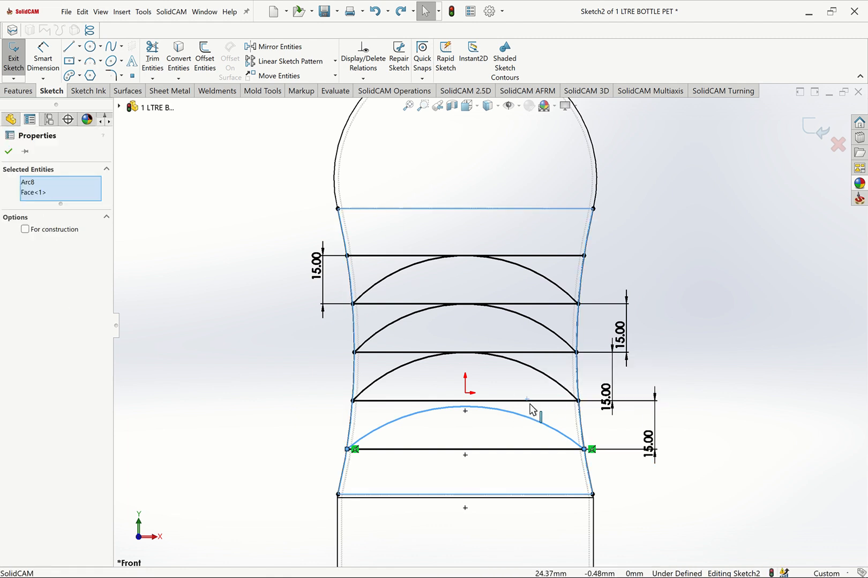
{"action": "key", "text": "Escape"}
{"action": "left_click", "coordinate": [506, 401]}
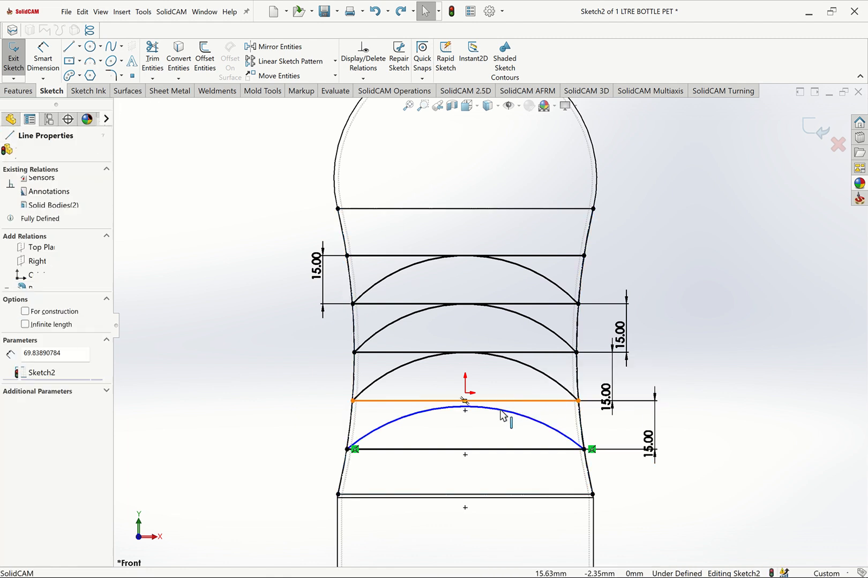
{"action": "left_click", "coordinate": [500, 411]}
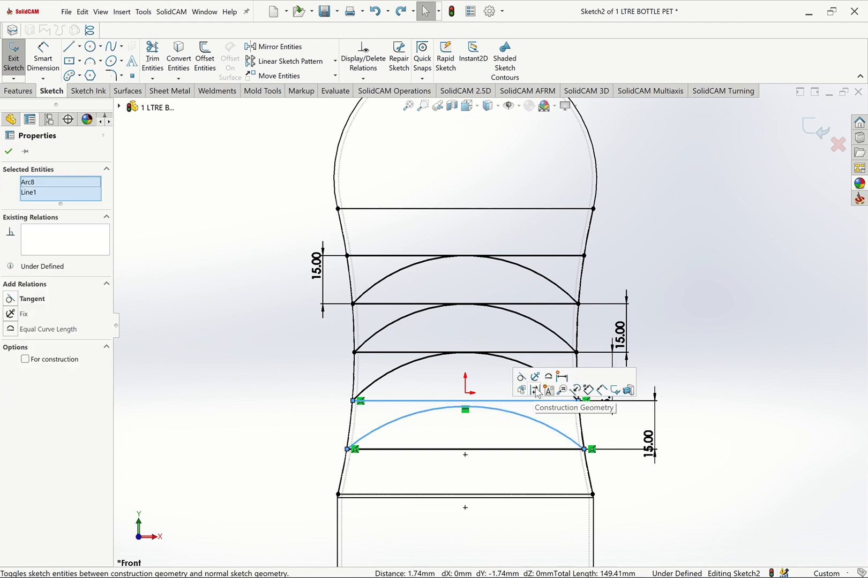
{"action": "left_click", "coordinate": [520, 377]}
{"action": "left_click", "coordinate": [736, 345]}
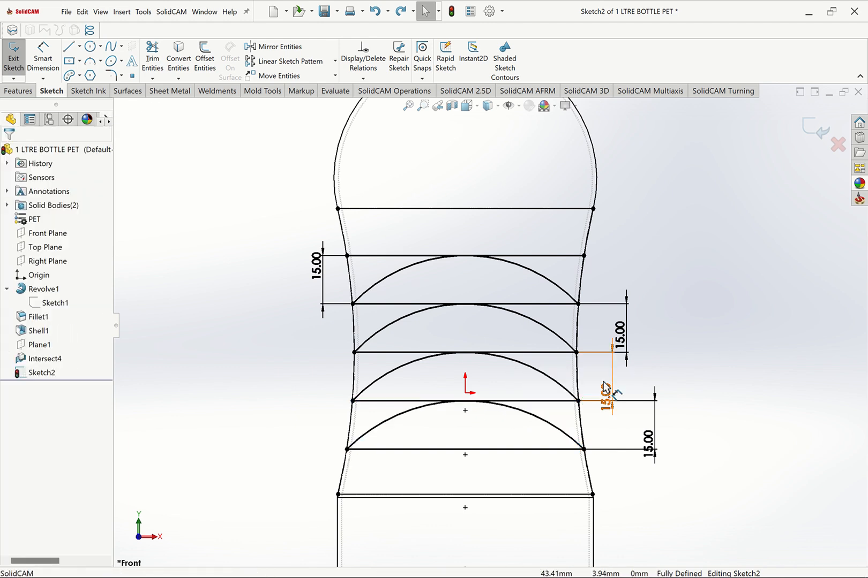
- Convert the five horizontal lines across the waist to construction geometry
{"action": "left_click", "coordinate": [555, 449], "text": "ctrl"}
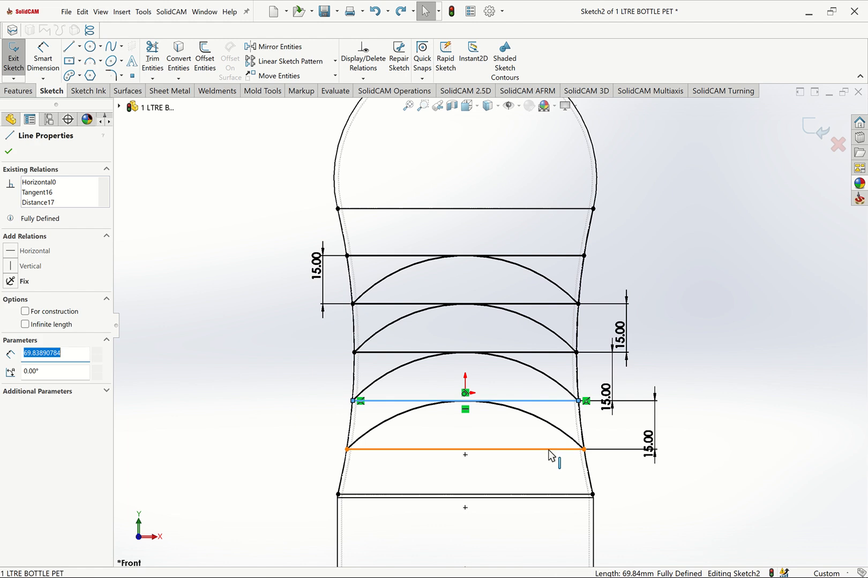
{"action": "left_click", "coordinate": [556, 307], "text": "ctrl"}
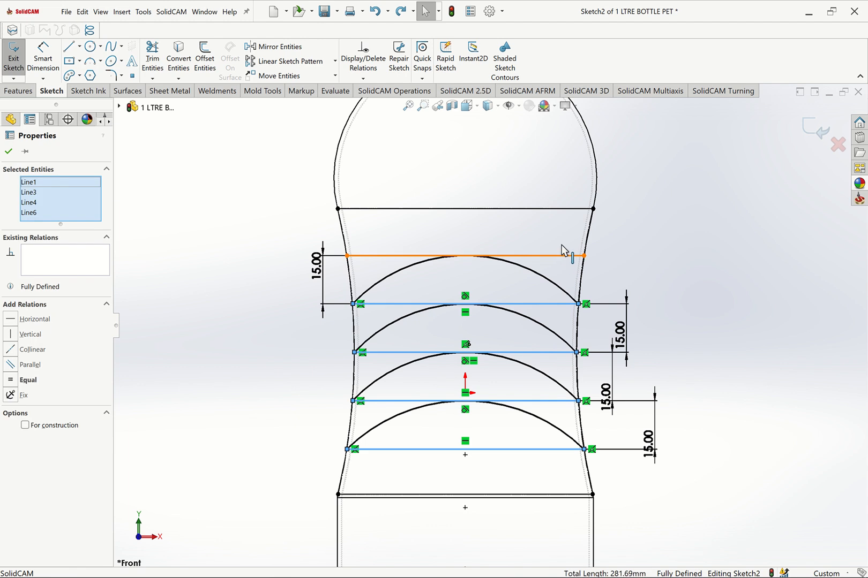
{"action": "left_click", "coordinate": [588, 254], "text": "ctrl"}
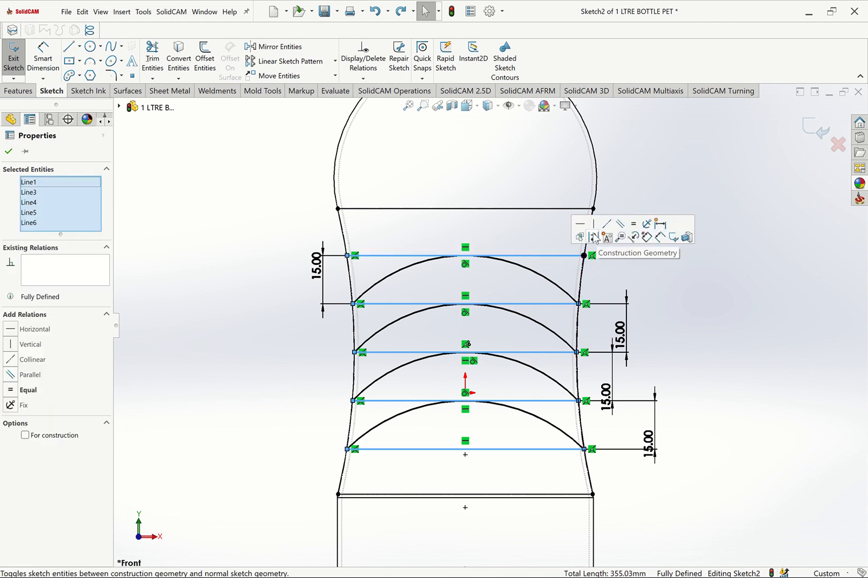
{"action": "left_click", "coordinate": [598, 242]}
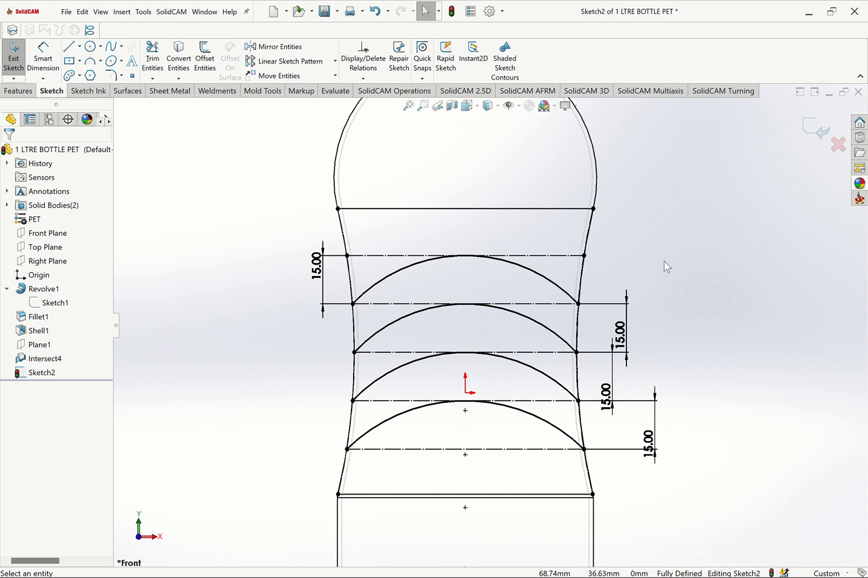
- Display the bottle shaded with edges and project the arc sketch onto its waist face as a split line
{"action": "left_click", "coordinate": [497, 108]}
{"action": "left_click", "coordinate": [493, 130]}
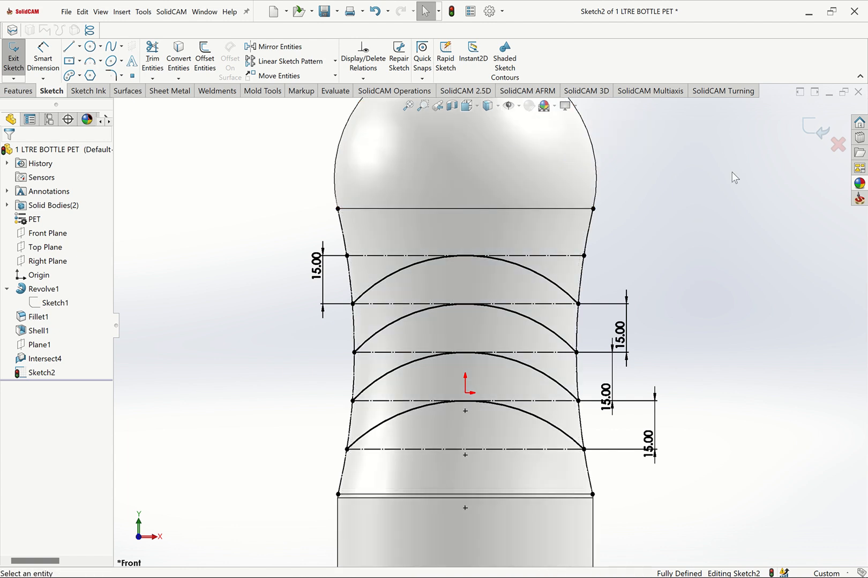
{"action": "key", "text": "ctrl+7"}
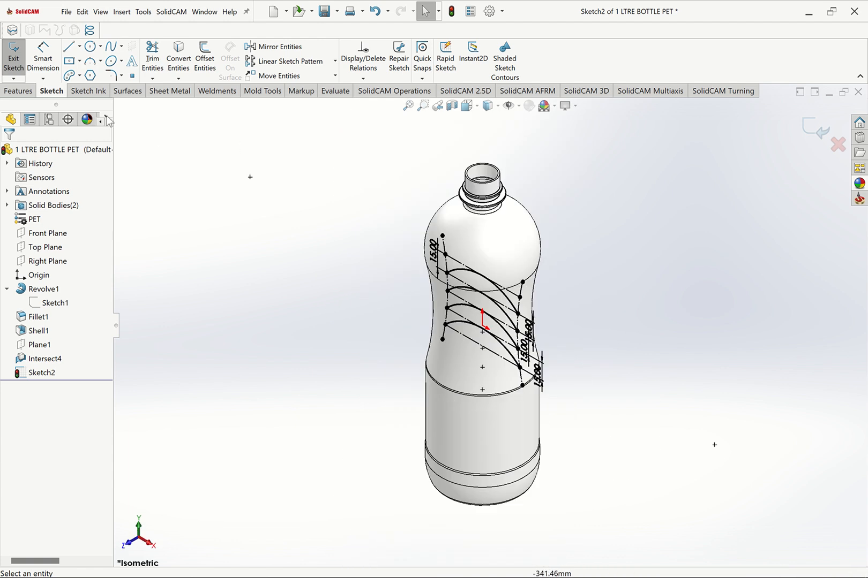
{"action": "left_click", "coordinate": [32, 94]}
{"action": "left_click", "coordinate": [474, 77]}
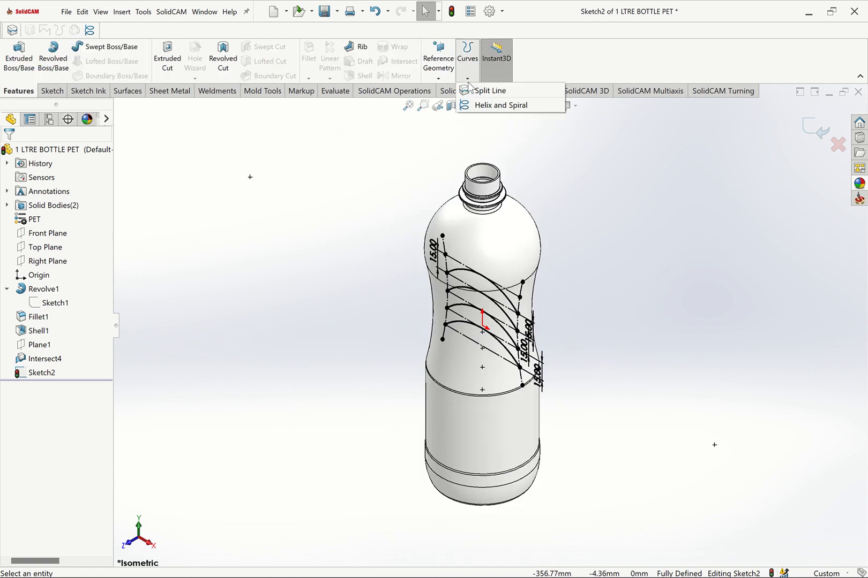
{"action": "left_click", "coordinate": [490, 89]}
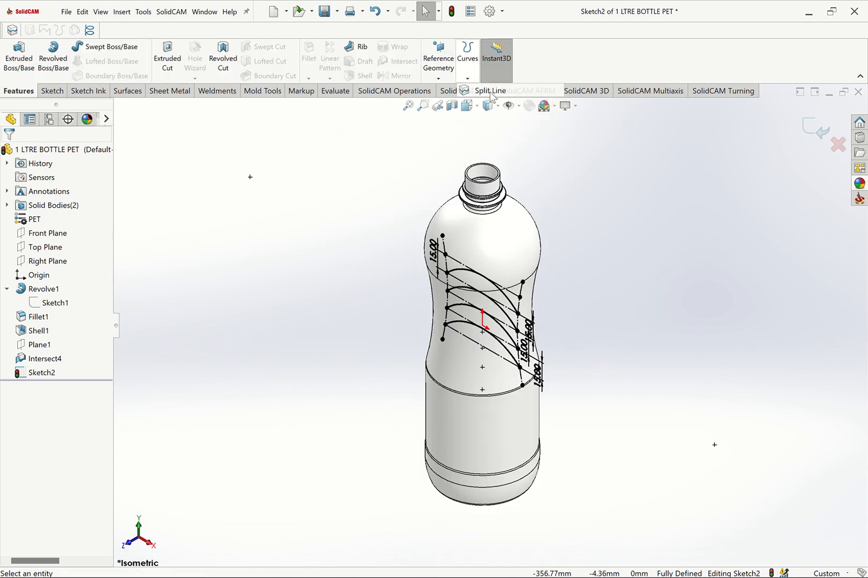
{"action": "left_click", "coordinate": [473, 370]}
{"action": "left_click", "coordinate": [8, 152]}
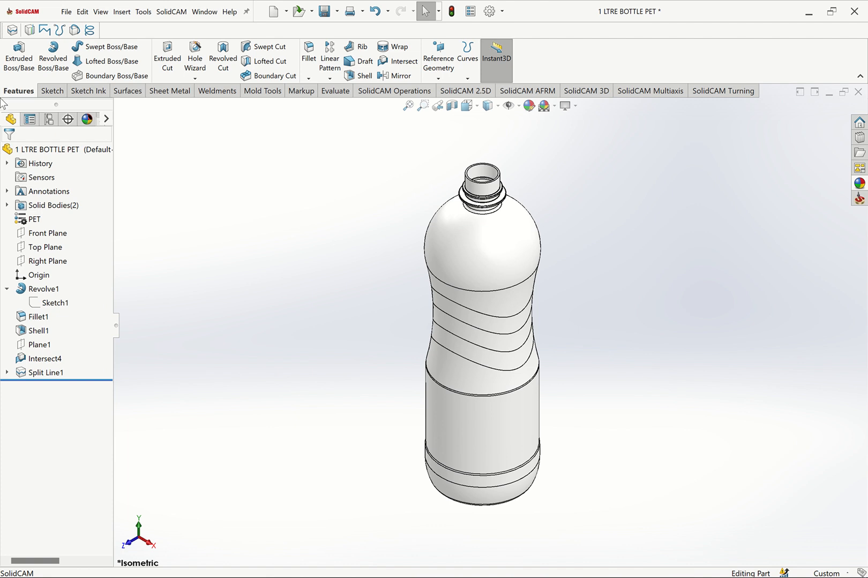
- Create a 3D sketch by converting both edges of the lowest split line around the waist
{"action": "left_click", "coordinate": [51, 91]}
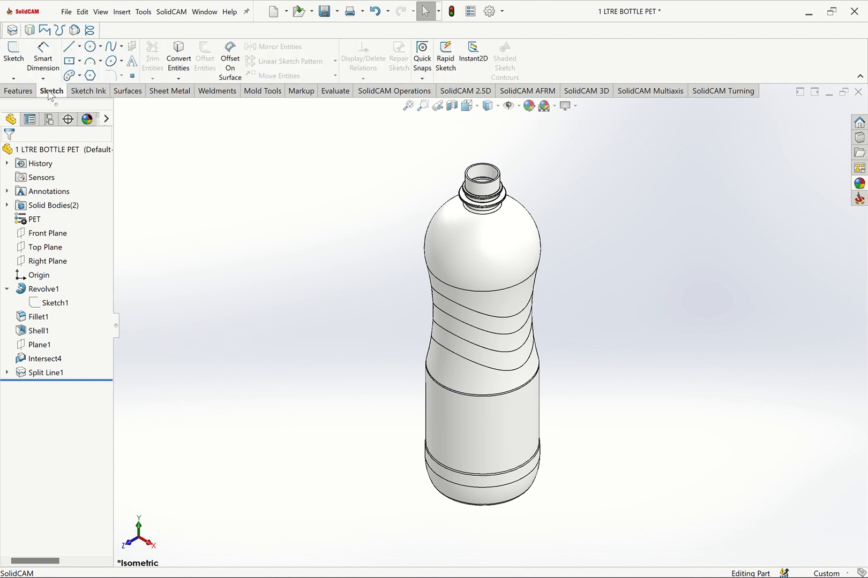
{"action": "left_click", "coordinate": [14, 78]}
{"action": "left_click", "coordinate": [22, 103]}
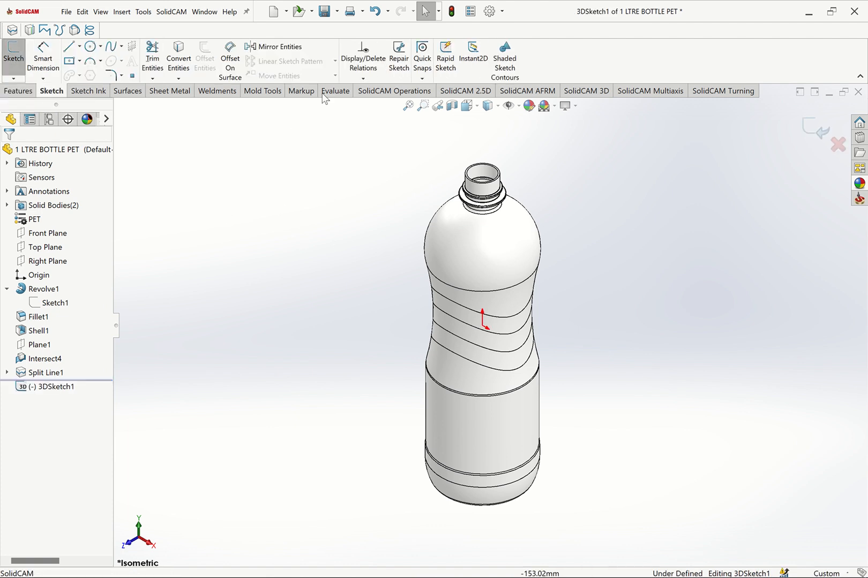
{"action": "left_click", "coordinate": [178, 59]}
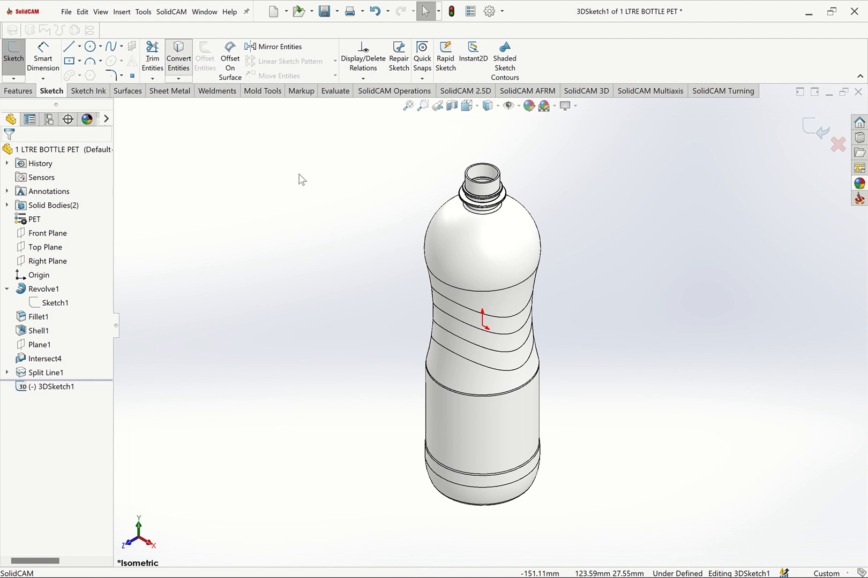
{"action": "left_click", "coordinate": [484, 368]}
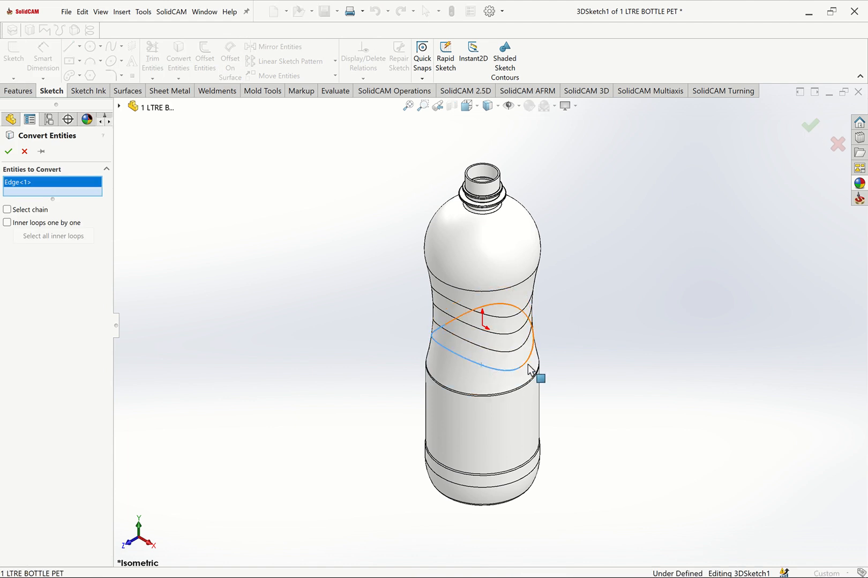
{"action": "left_click", "coordinate": [532, 362]}
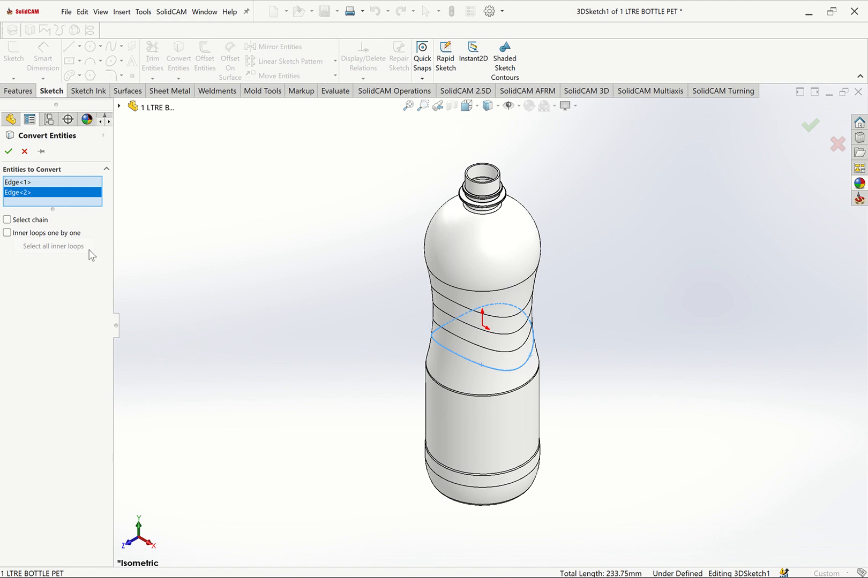
{"action": "left_click", "coordinate": [9, 151]}
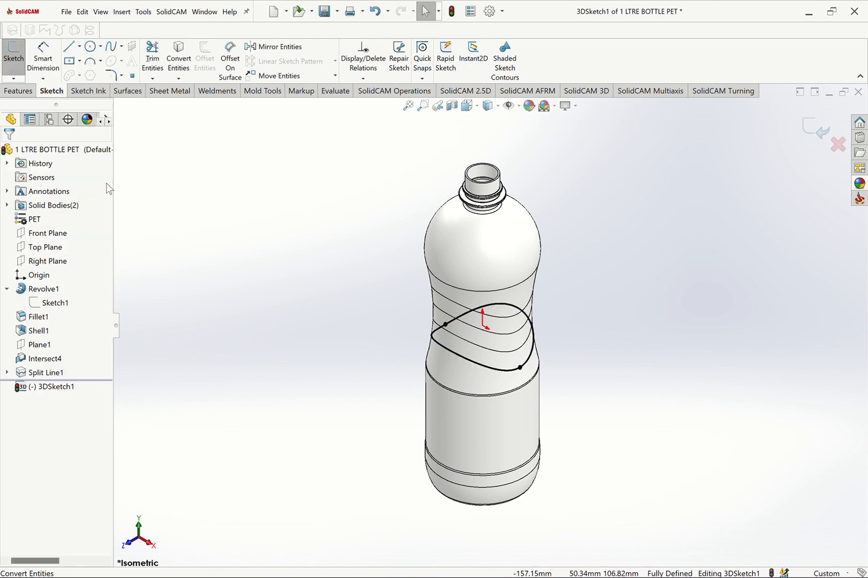
{"action": "left_click", "coordinate": [811, 128]}
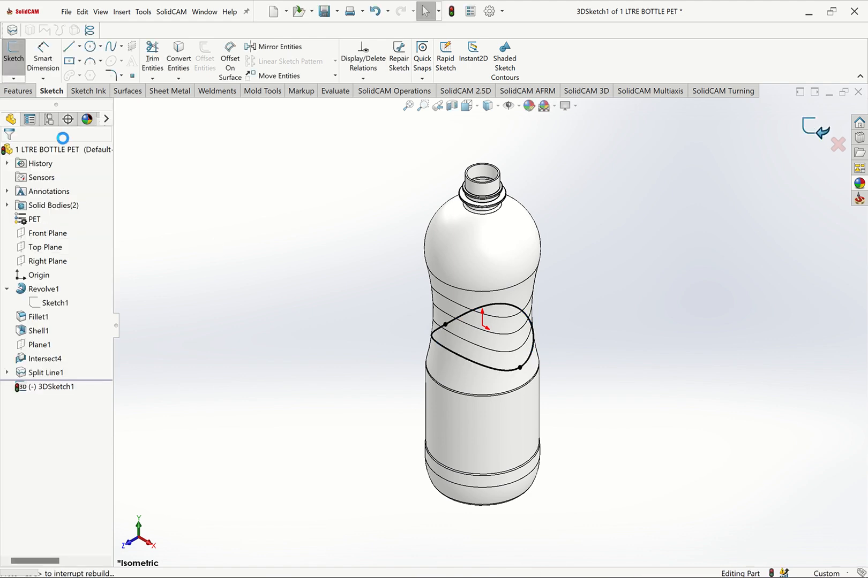
- Join the 3D sketch entities into a composite curve
{"action": "left_click", "coordinate": [17, 92]}
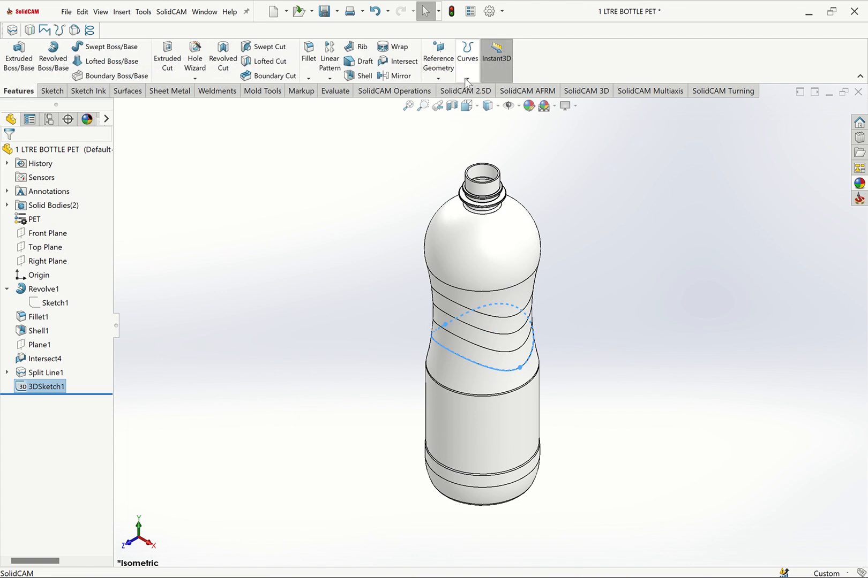
{"action": "left_click", "coordinate": [467, 67]}
{"action": "left_click", "coordinate": [504, 119]}
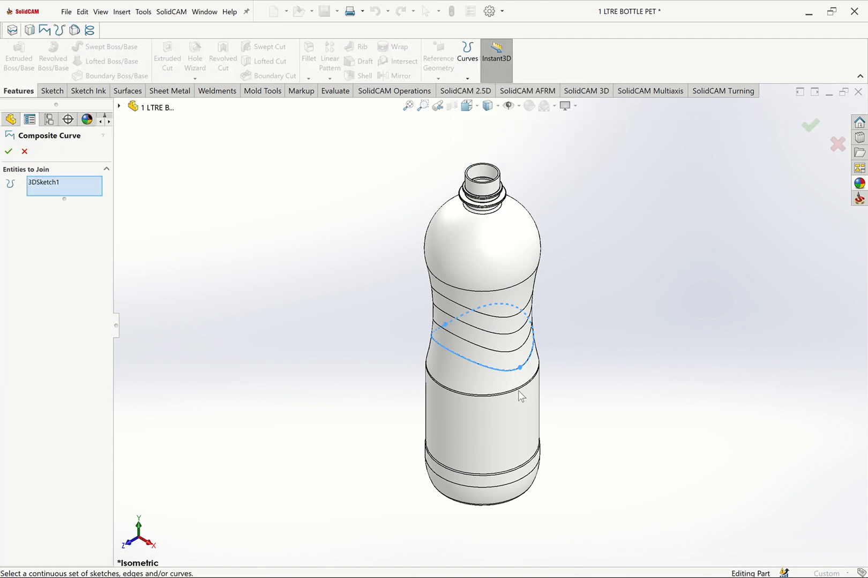
{"action": "left_click", "coordinate": [9, 153]}
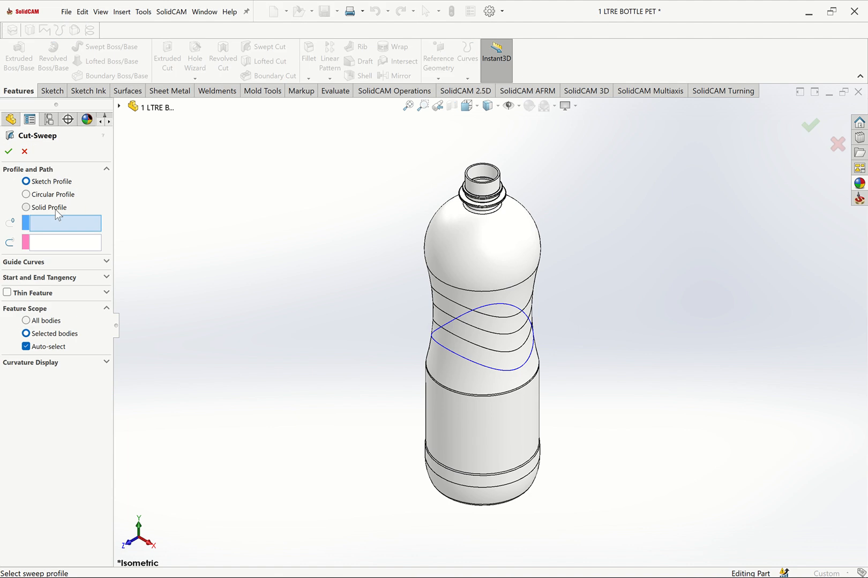
- Cut a groove around the lower waist by sweeping a circular profile of 2 mm diameter along the composite curve
{"action": "left_click", "coordinate": [59, 196]}
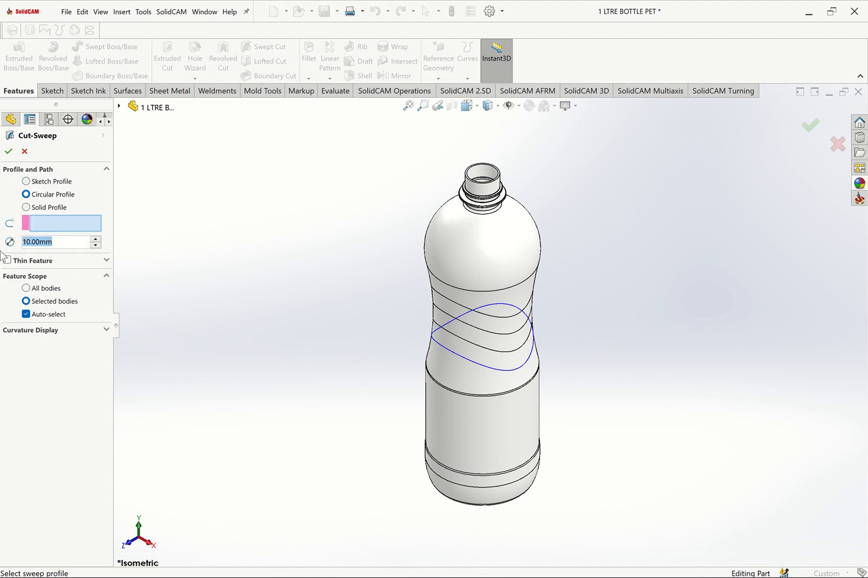
{"action": "key", "text": "BackSpace"}
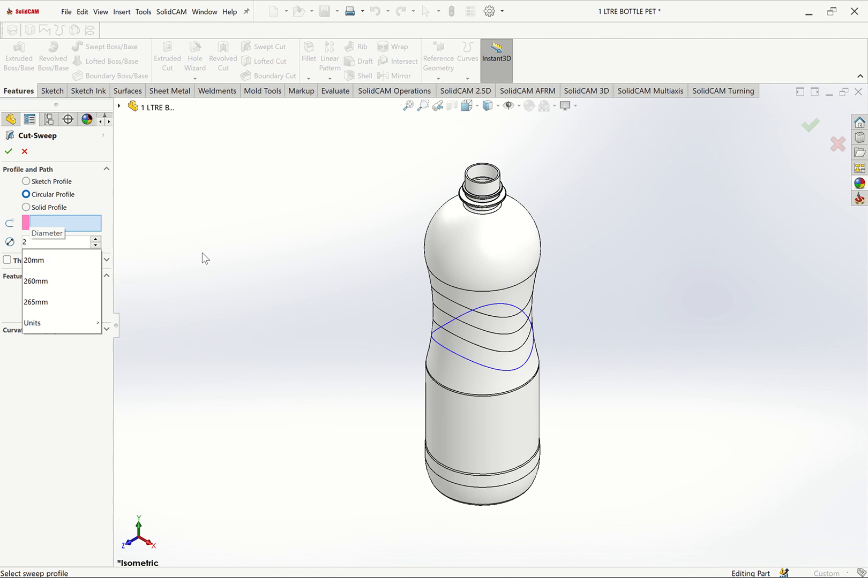
{"action": "type", "text": "1"}
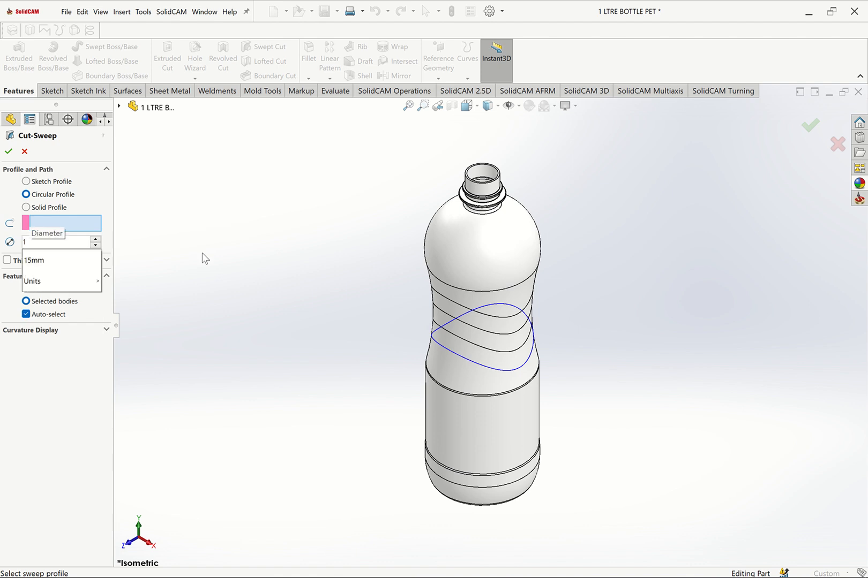
{"action": "type", "text": "."}
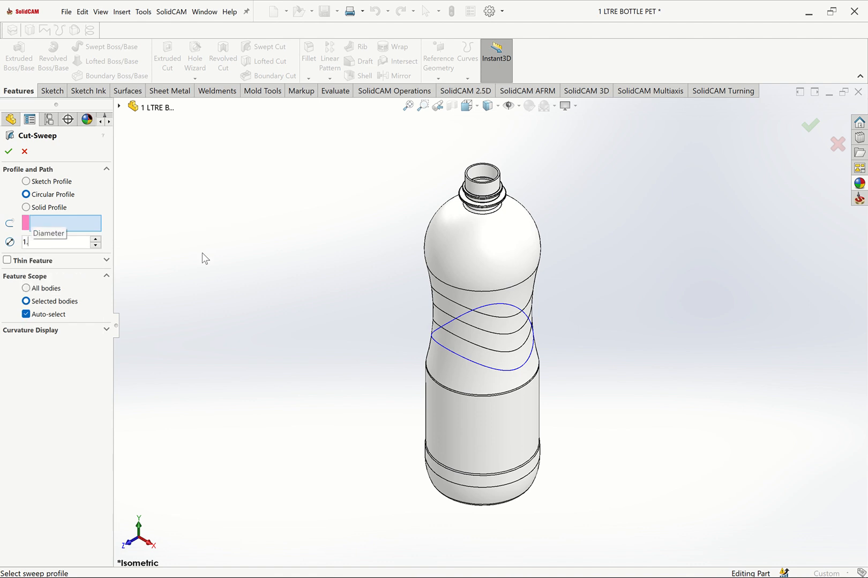
{"action": "type", "text": "45"}
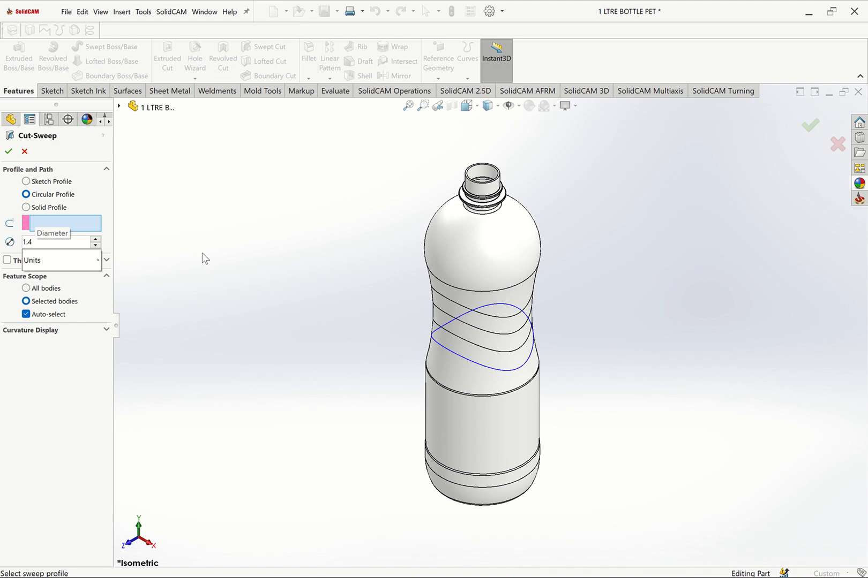
{"action": "key", "text": "BackSpace"}
{"action": "key", "text": "BackSpace"}
{"action": "type", "text": "5"}
{"action": "key", "text": "Return"}
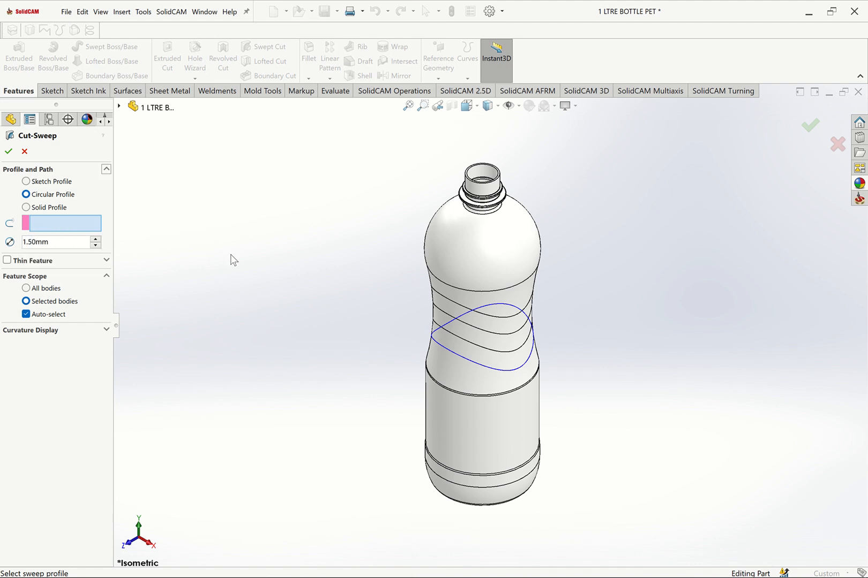
{"action": "left_click", "coordinate": [484, 367]}
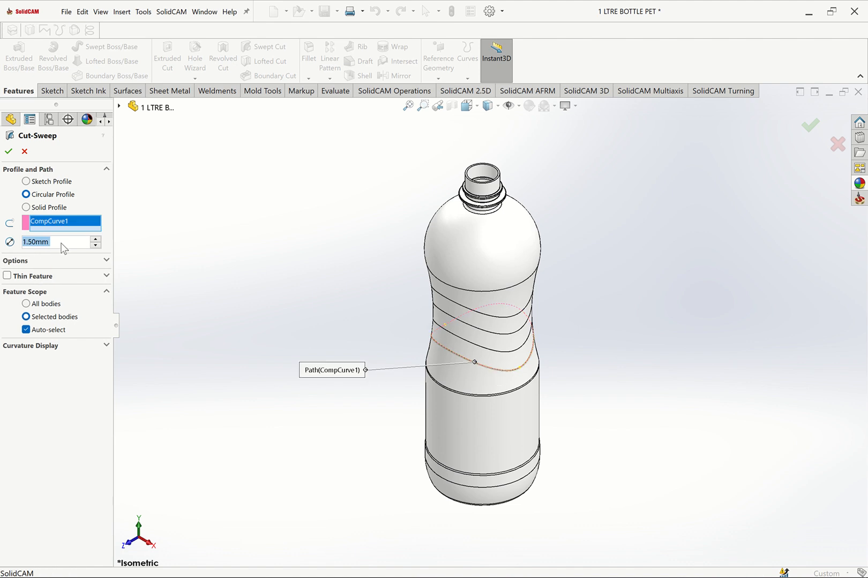
{"action": "type", "text": "2"}
{"action": "key", "text": "Return"}
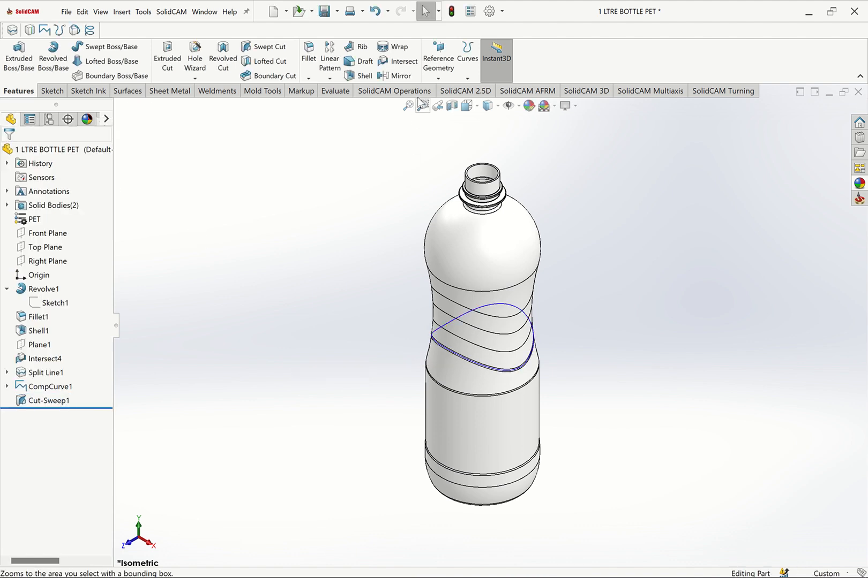
- Hide the composite curve that guided the lowest groove around the bottle's waist
{"action": "left_click_drag", "start_coordinate": [492, 352], "coordinate": [610, 424]}
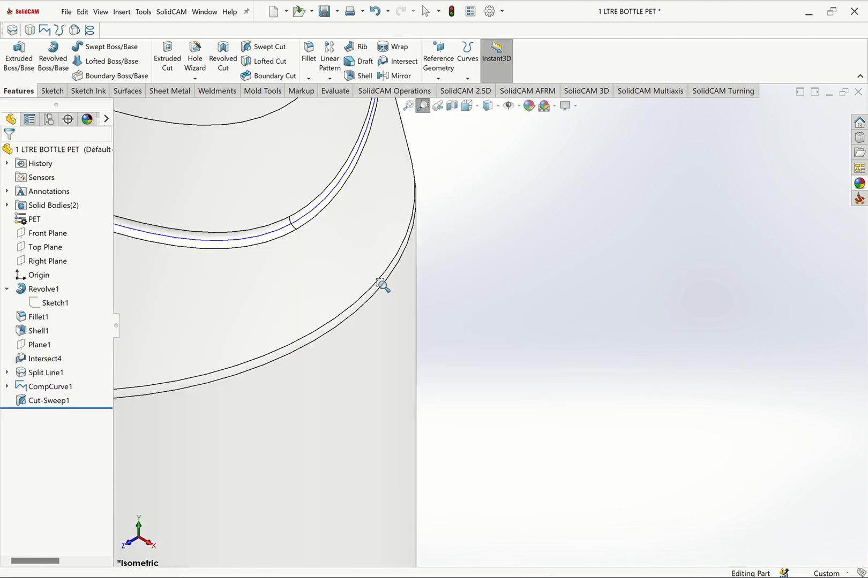
{"action": "key", "text": "Escape"}
{"action": "left_click", "coordinate": [329, 209]}
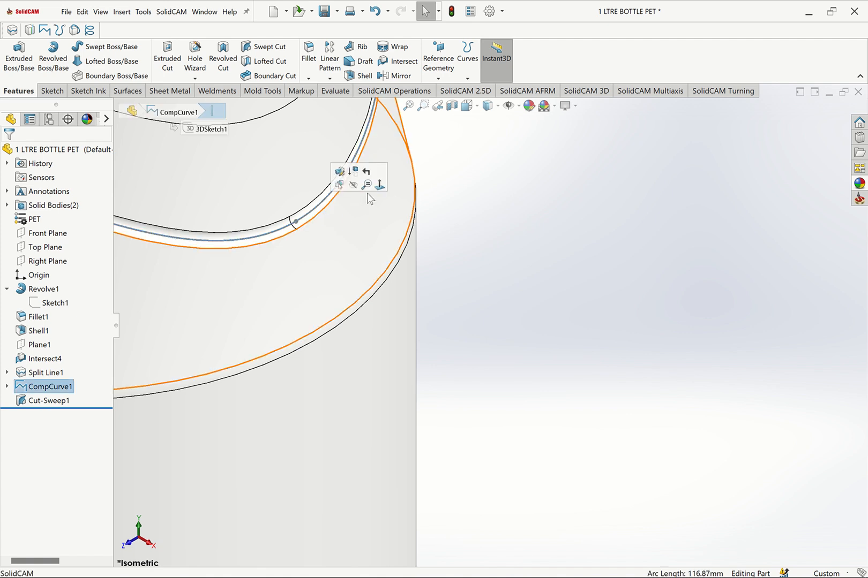
{"action": "left_click", "coordinate": [353, 184]}
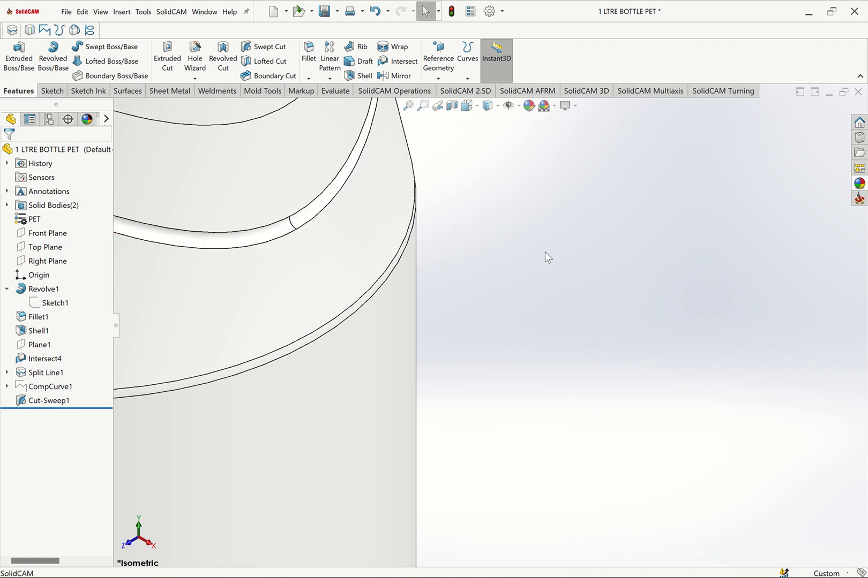
{"action": "left_click", "coordinate": [408, 105]}
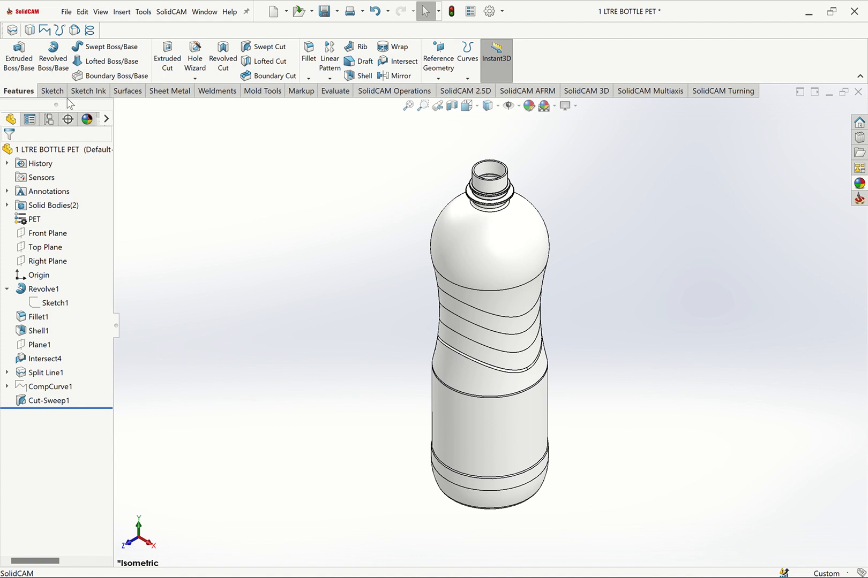
- Create a 3D sketch by converting both edges of the split line directly above the lowest groove
{"action": "left_click", "coordinate": [52, 91]}
{"action": "left_click", "coordinate": [13, 79]}
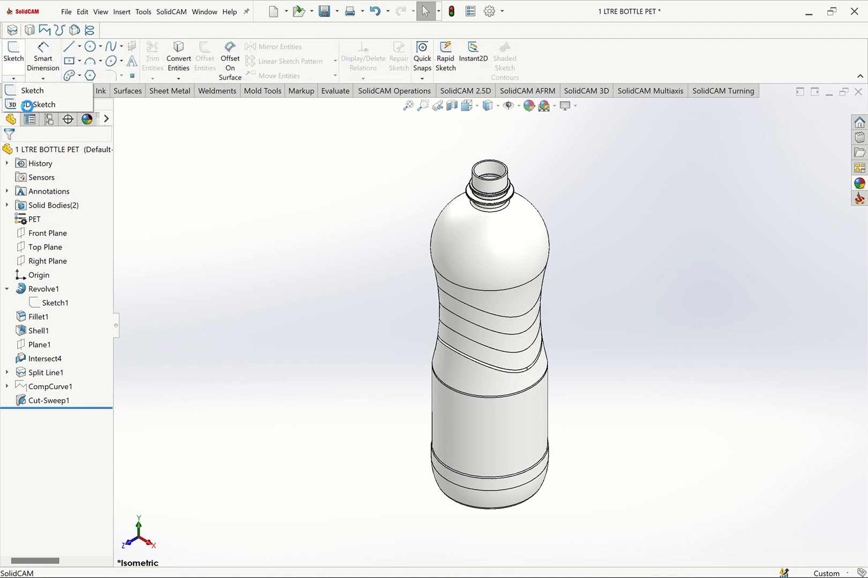
{"action": "left_click", "coordinate": [22, 103]}
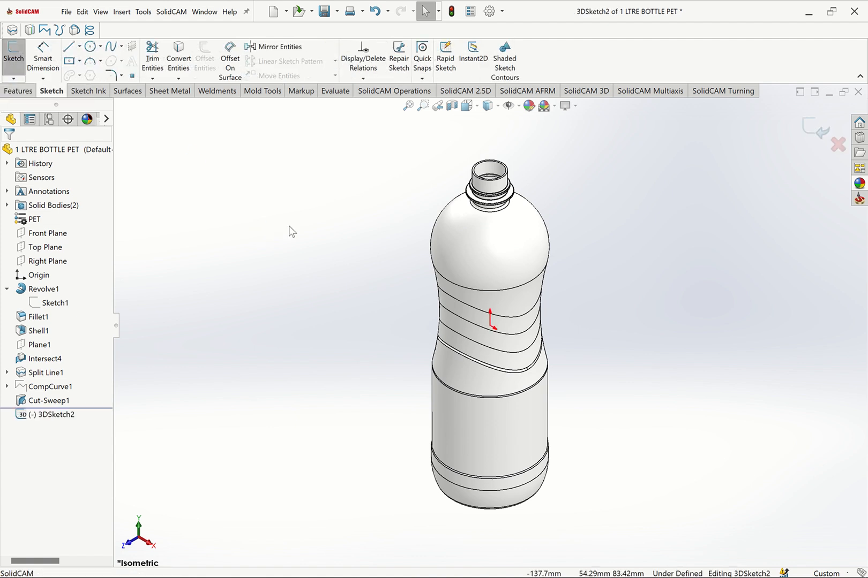
{"action": "left_click", "coordinate": [179, 59]}
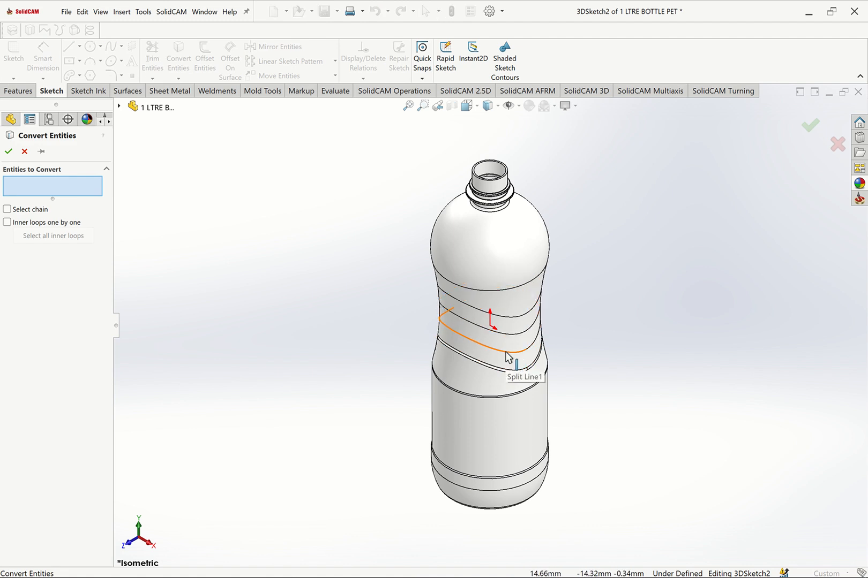
{"action": "left_click", "coordinate": [530, 348]}
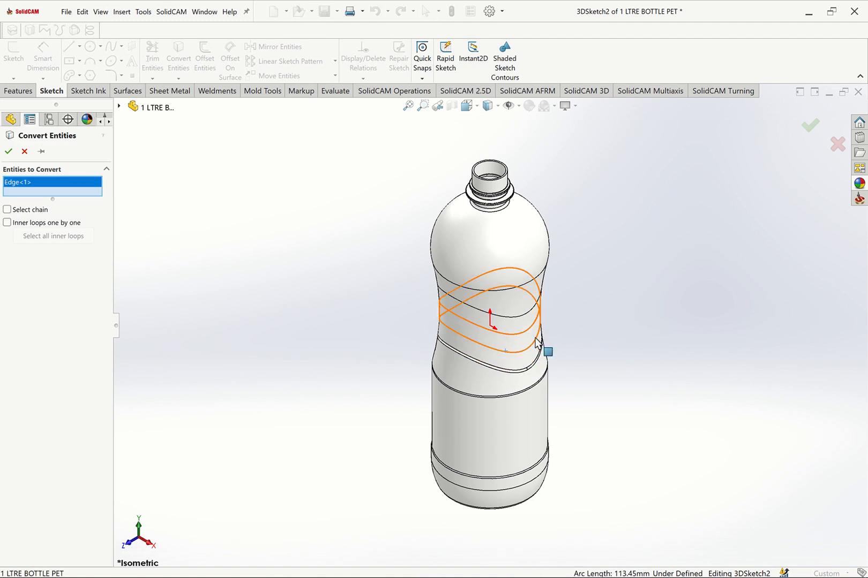
{"action": "left_click", "coordinate": [539, 337]}
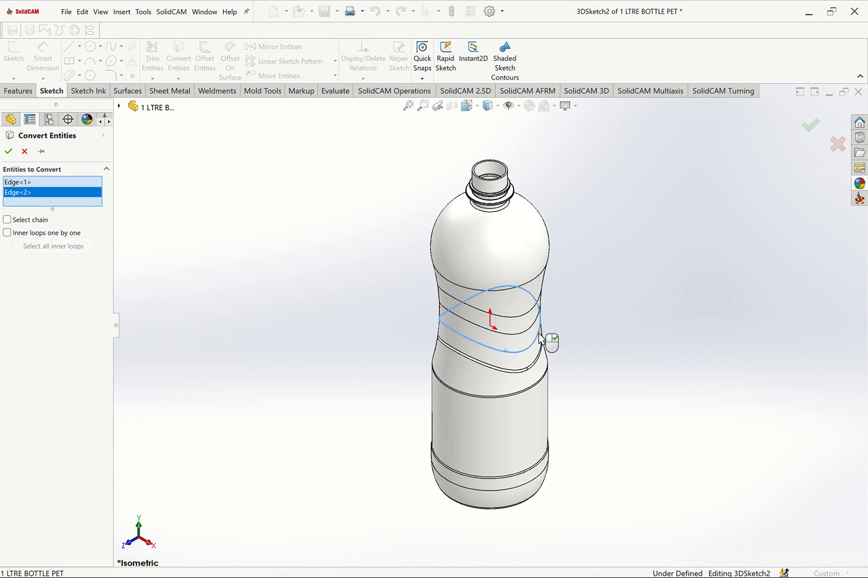
{"action": "left_click", "coordinate": [9, 151]}
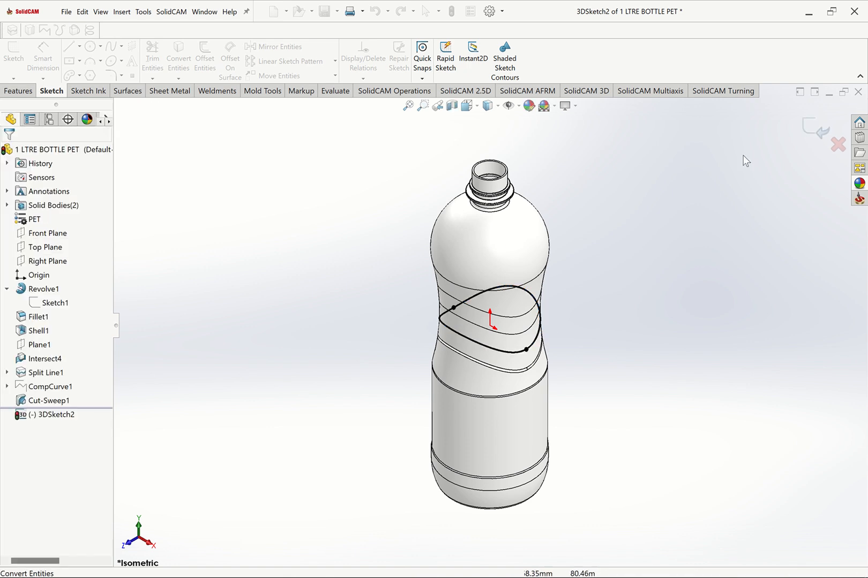
- Join the converted edges of the new 3D sketch into a second composite curve
{"action": "left_click", "coordinate": [27, 95]}
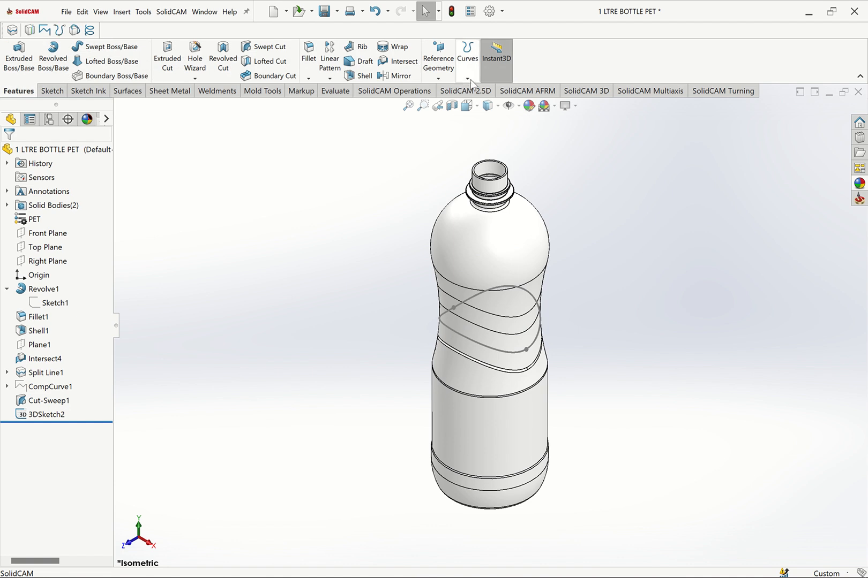
{"action": "left_click", "coordinate": [467, 79]}
{"action": "left_click", "coordinate": [501, 119]}
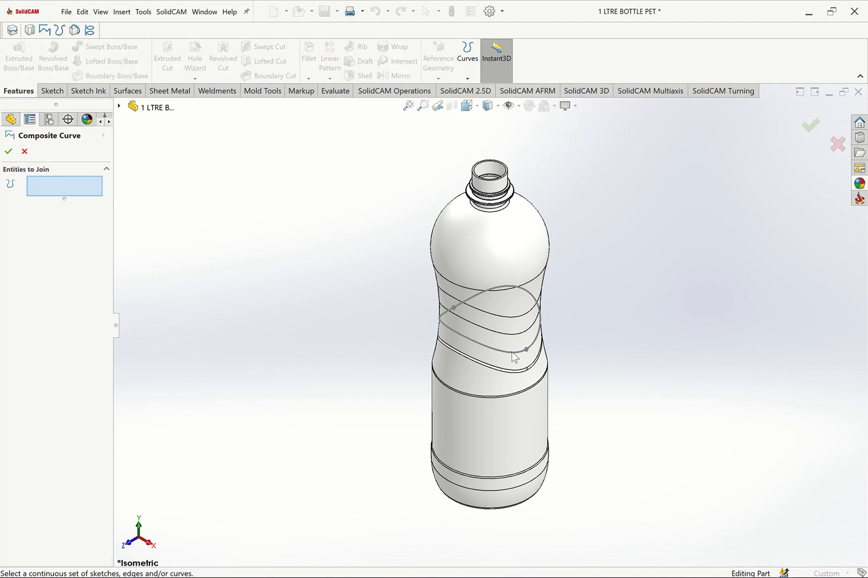
{"action": "left_click", "coordinate": [539, 302]}
{"action": "left_click", "coordinate": [10, 154]}
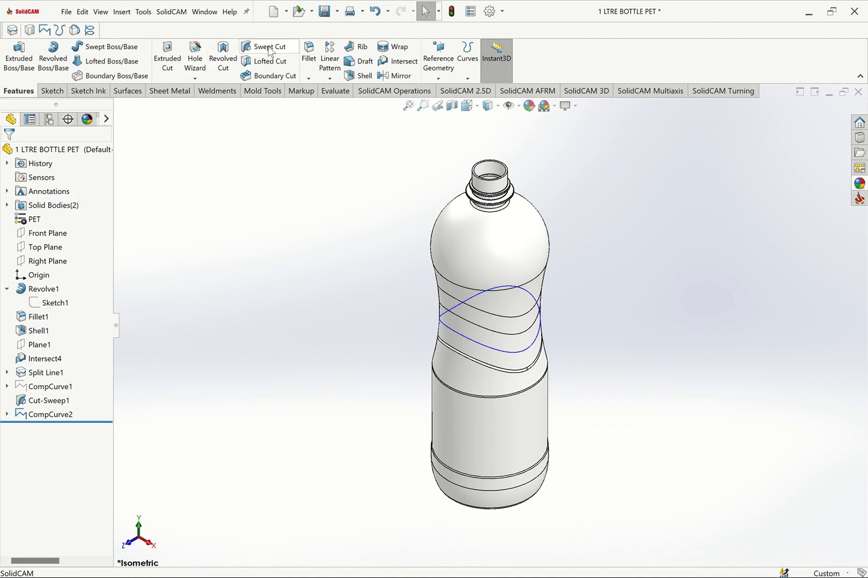
- Cut a second waist groove by sweeping a circular profile of 2 mm diameter along the new composite curve
{"action": "left_click", "coordinate": [269, 50]}
{"action": "left_click", "coordinate": [53, 194]}
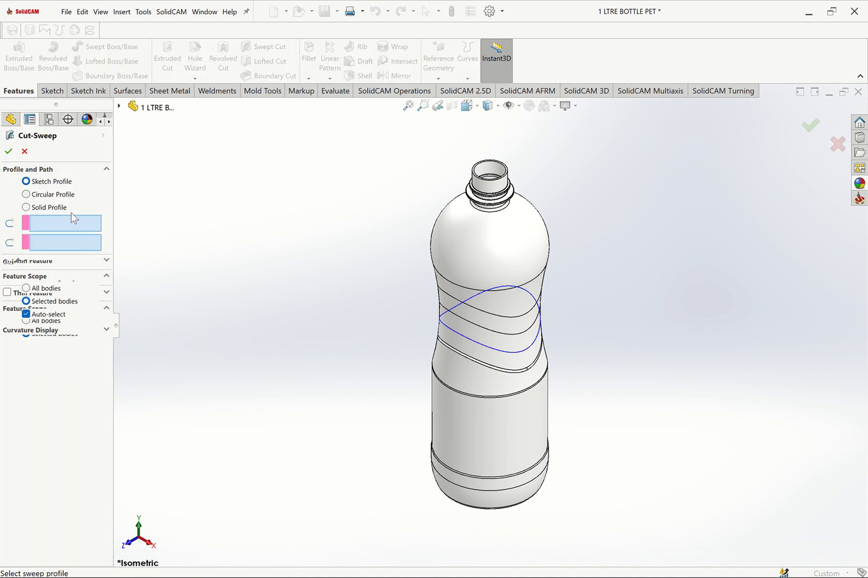
{"action": "type", "text": "2"}
{"action": "key", "text": "Return"}
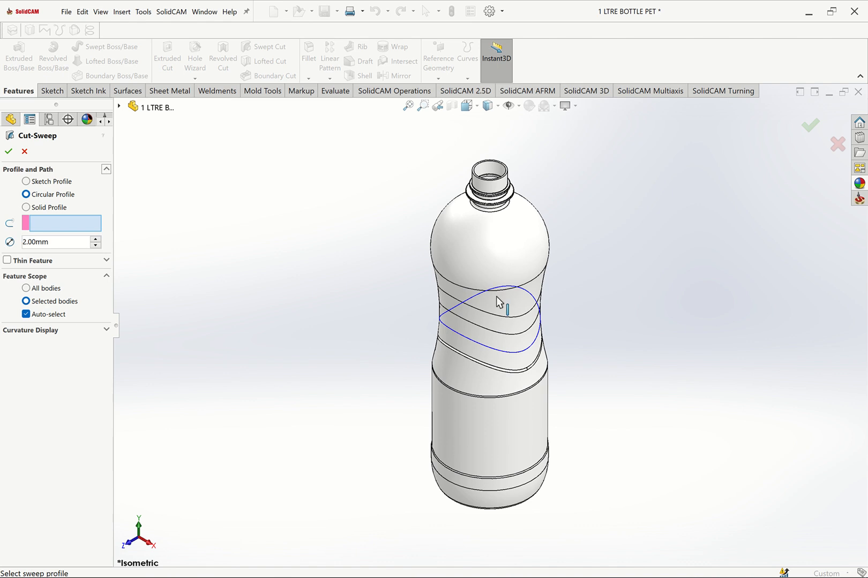
{"action": "left_click", "coordinate": [497, 350]}
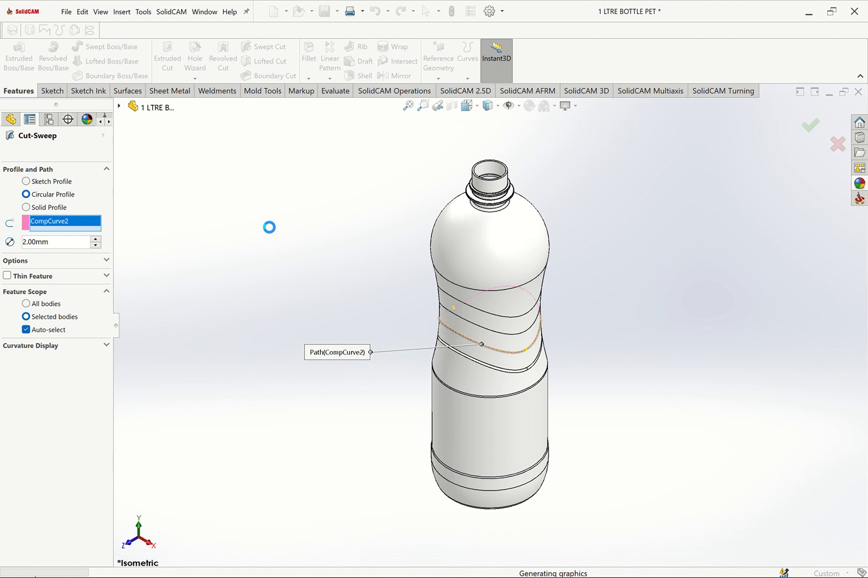
{"action": "left_click", "coordinate": [52, 92]}
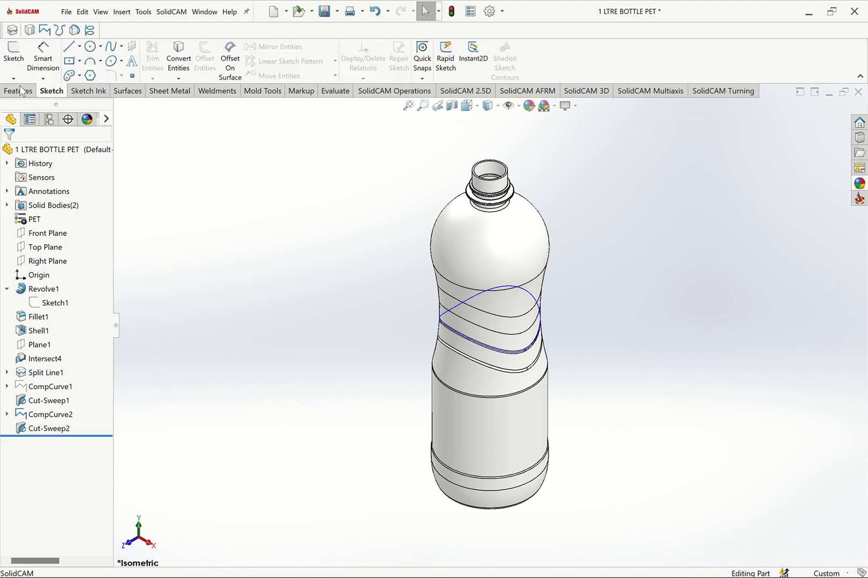
- Create a 3D sketch by converting both edges of the second-highest slanted split line around the bottle's waist
{"action": "left_click", "coordinate": [14, 79]}
{"action": "left_click", "coordinate": [33, 102]}
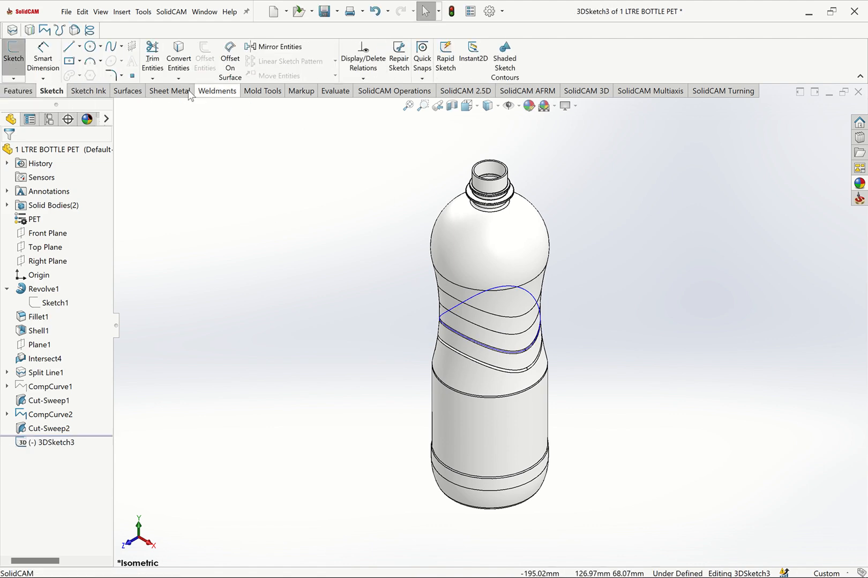
{"action": "left_click", "coordinate": [189, 67]}
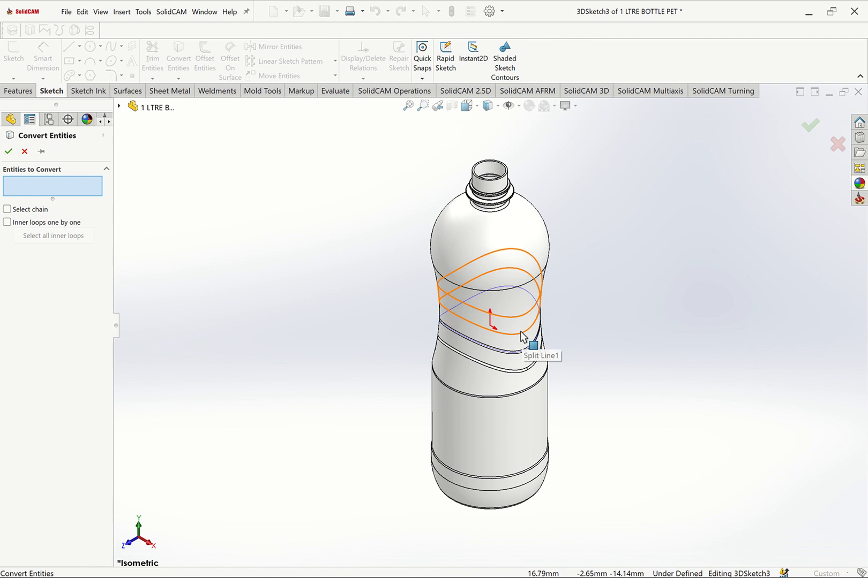
{"action": "left_click", "coordinate": [515, 338]}
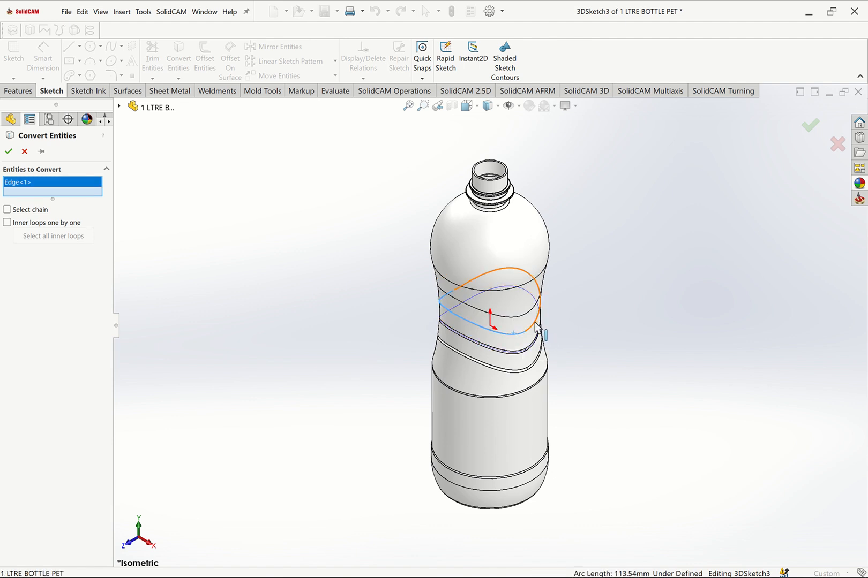
{"action": "left_click", "coordinate": [537, 324]}
{"action": "left_click", "coordinate": [9, 152]}
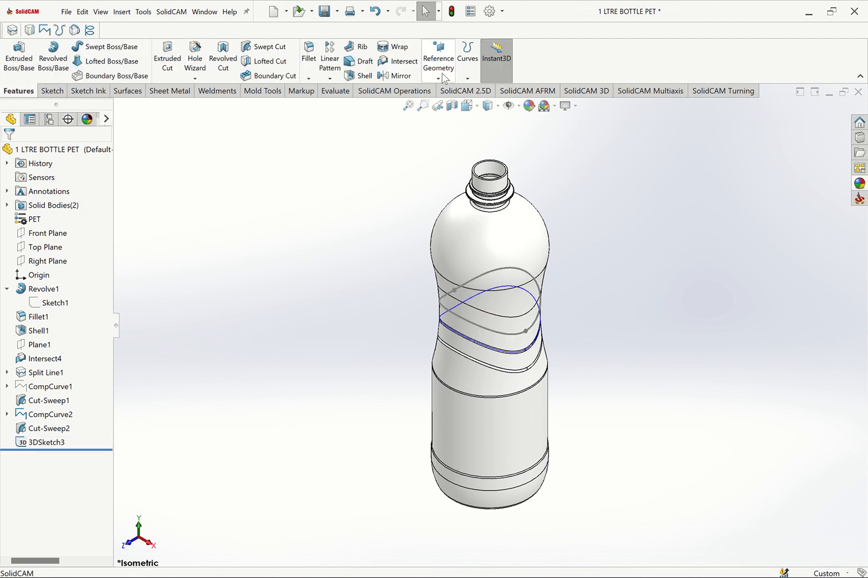
- Join the converted edges of 3DSketch3 into a composite curve
{"action": "left_click", "coordinate": [467, 78]}
{"action": "left_click", "coordinate": [496, 118]}
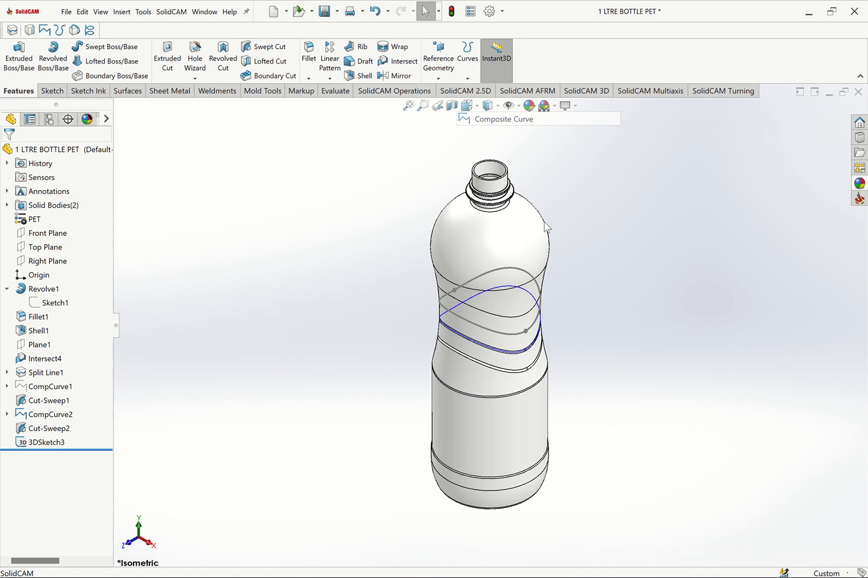
{"action": "left_click", "coordinate": [515, 333]}
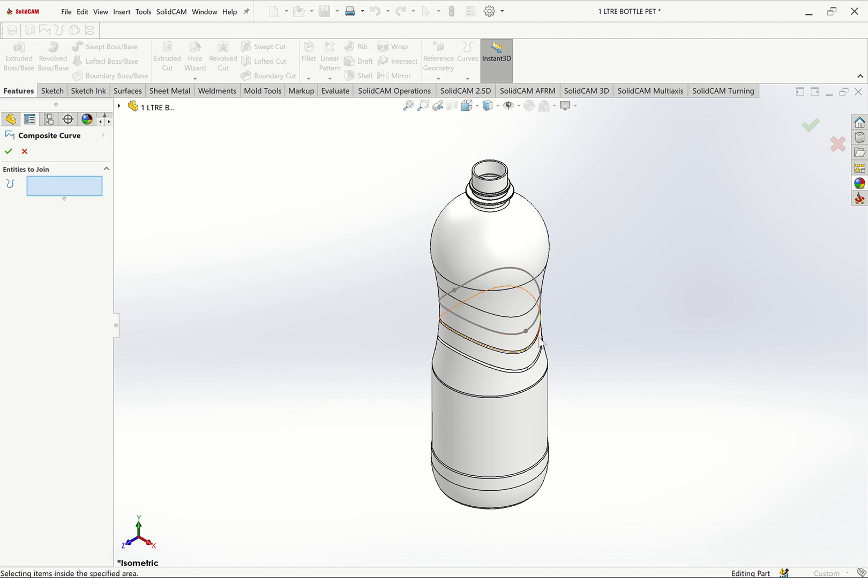
{"action": "left_click", "coordinate": [509, 336]}
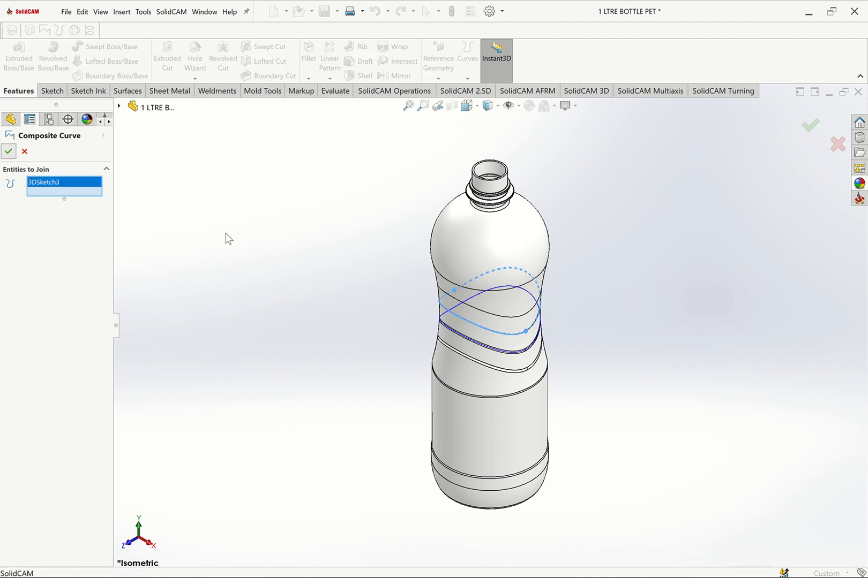
{"action": "key", "text": "Return"}
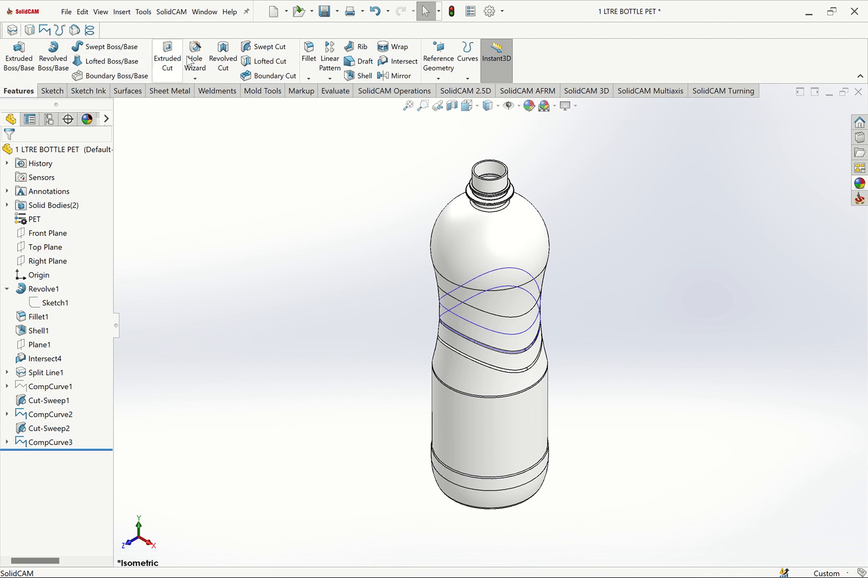
- Cut a groove with a 2 mm circular-profile Swept Cut along CompCurve3
{"action": "left_click", "coordinate": [263, 47]}
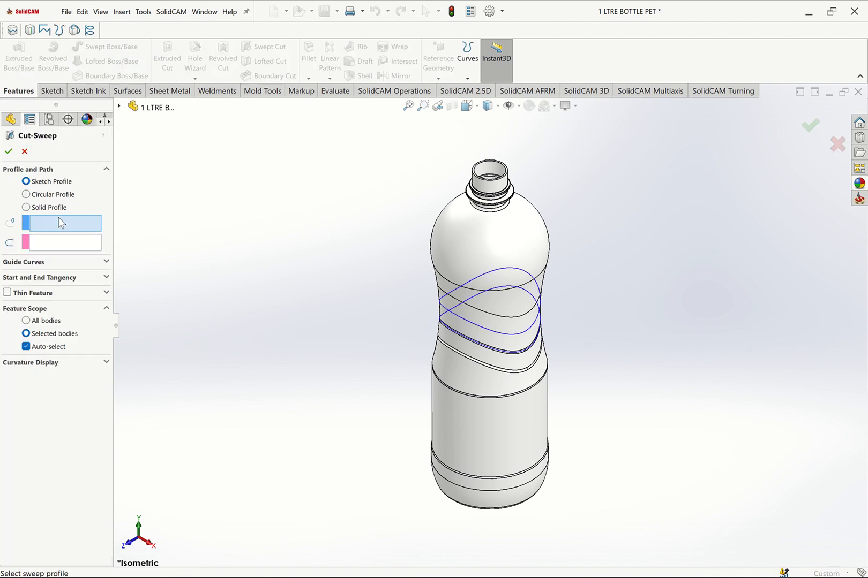
{"action": "left_click", "coordinate": [53, 195]}
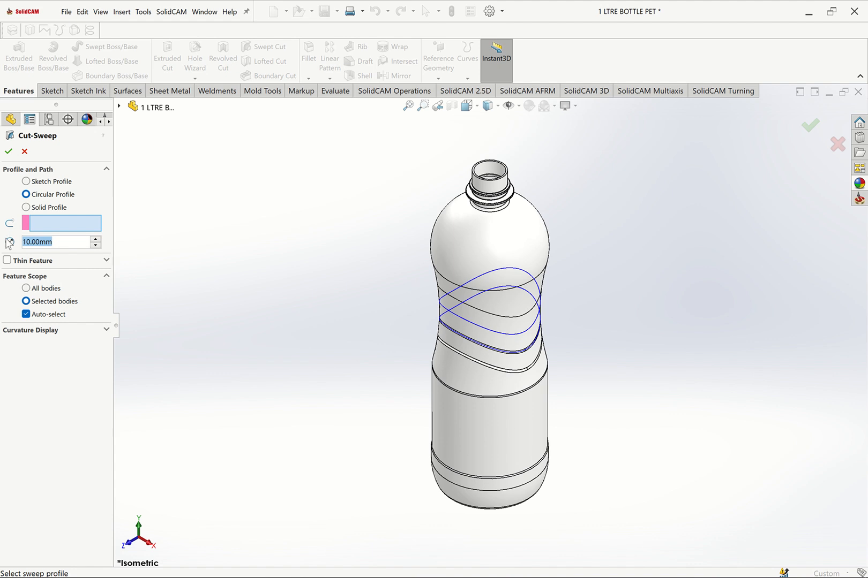
{"action": "left_click", "coordinate": [534, 332]}
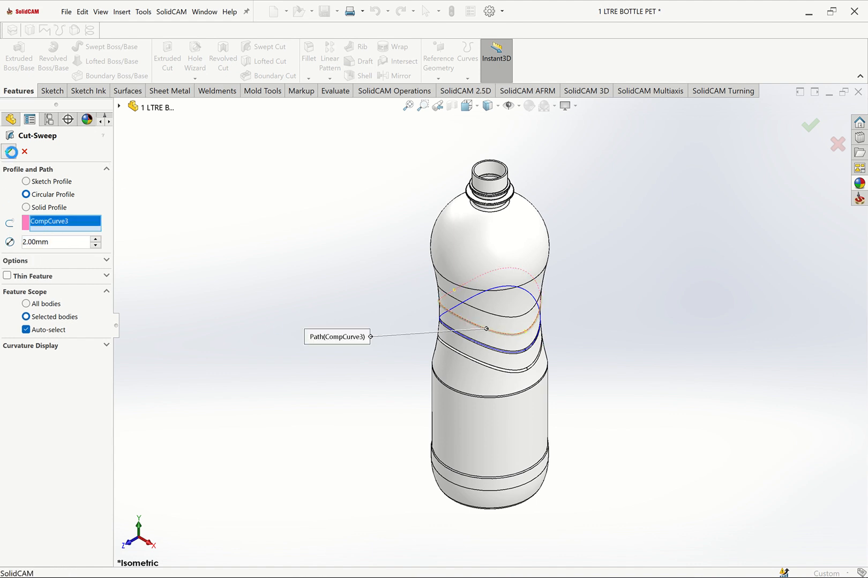
{"action": "key", "text": "Return"}
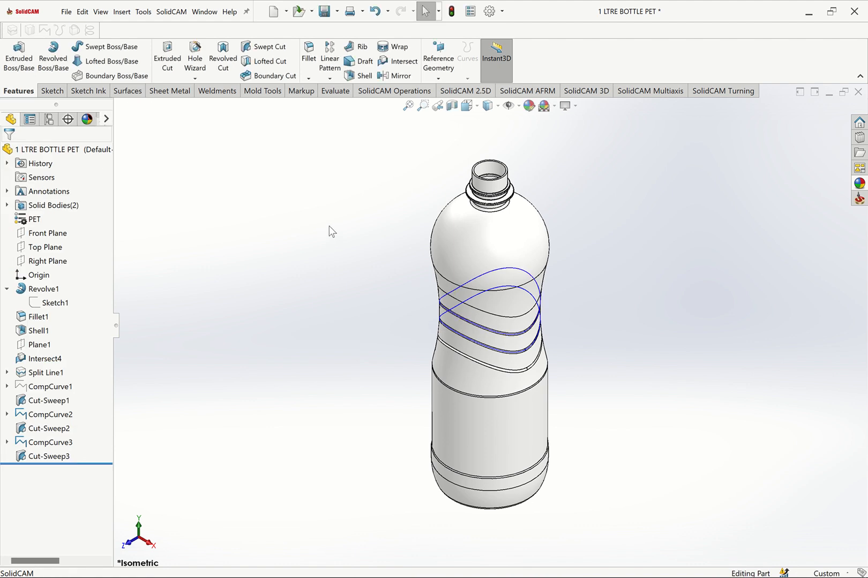
- Create a 3D sketch by converting both edges of the topmost slanted split line around the bottle's waist
{"action": "left_click", "coordinate": [52, 90]}
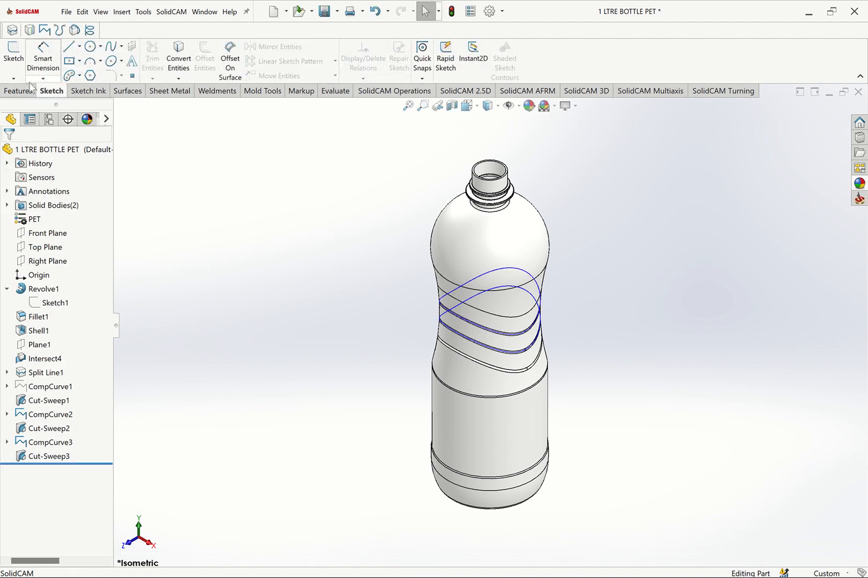
{"action": "left_click", "coordinate": [14, 79]}
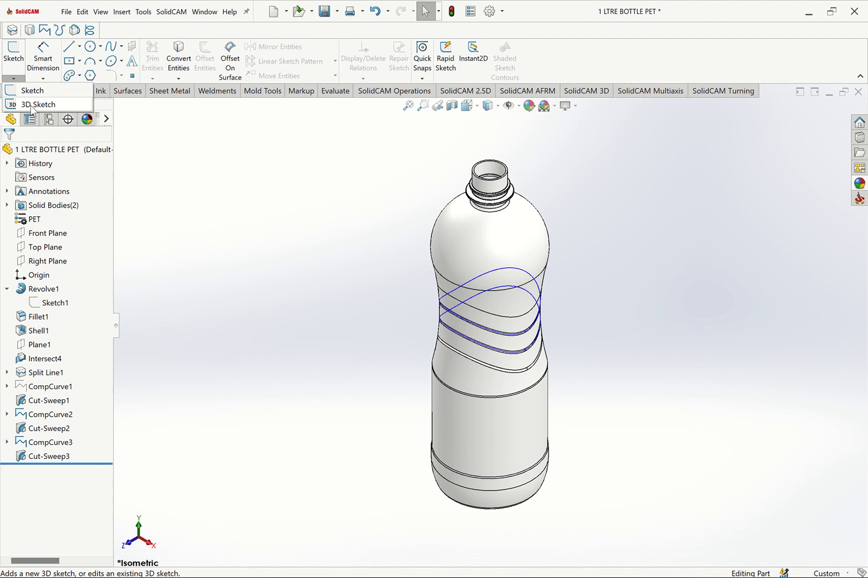
{"action": "left_click", "coordinate": [26, 105]}
{"action": "left_click", "coordinate": [505, 316]}
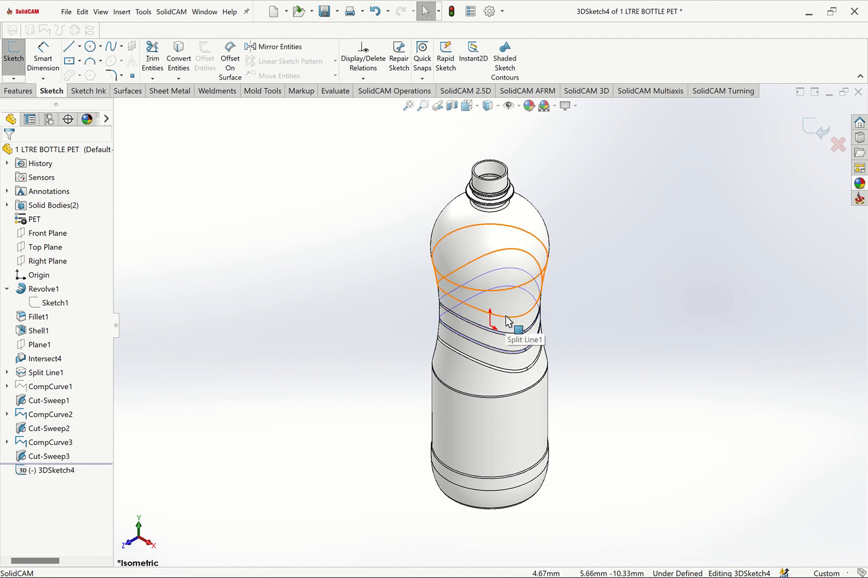
{"action": "left_click", "coordinate": [173, 74]}
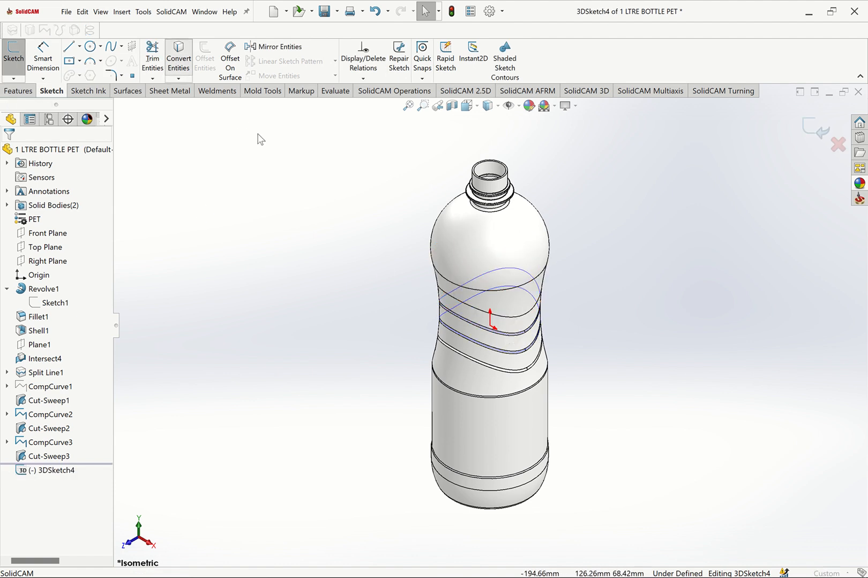
{"action": "left_click", "coordinate": [506, 321]}
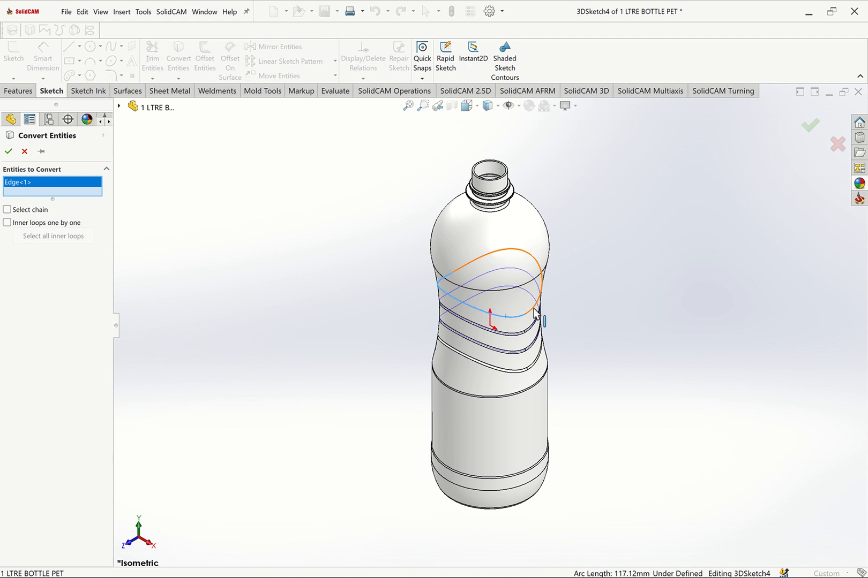
{"action": "left_click", "coordinate": [536, 313]}
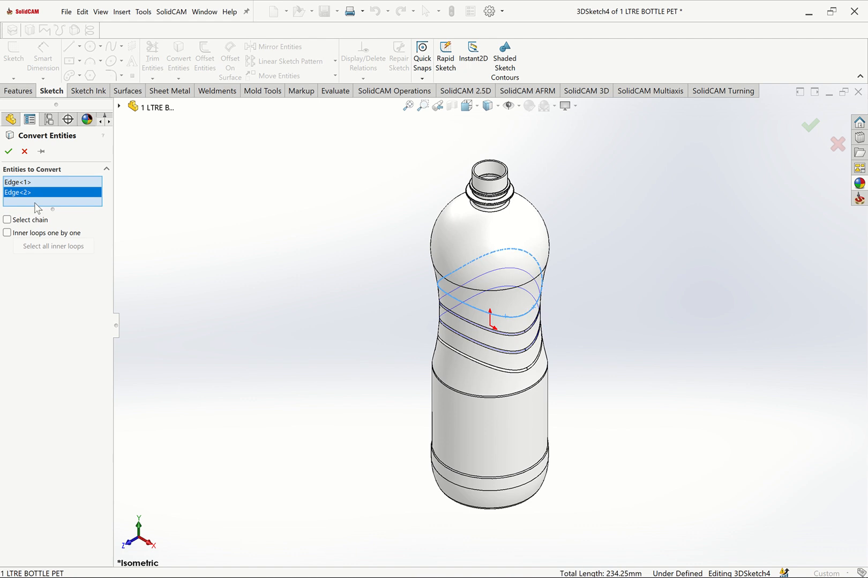
{"action": "left_click", "coordinate": [8, 152]}
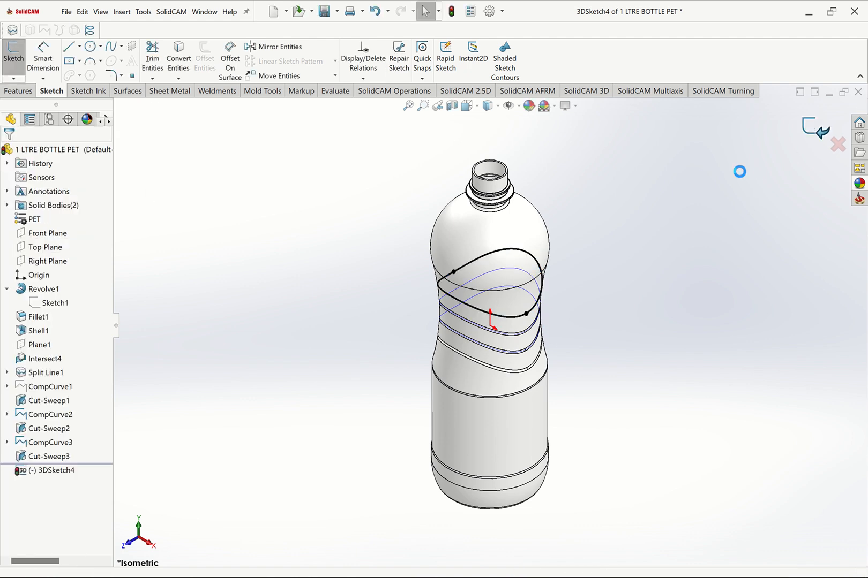
- Join the converted edges of 3DSketch4 into a composite curve
{"action": "left_click", "coordinate": [18, 92]}
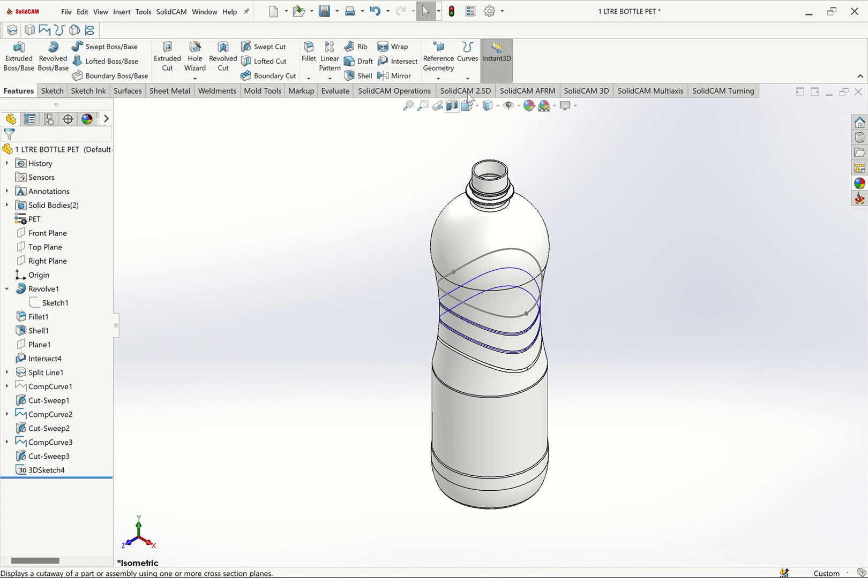
{"action": "left_click", "coordinate": [473, 79]}
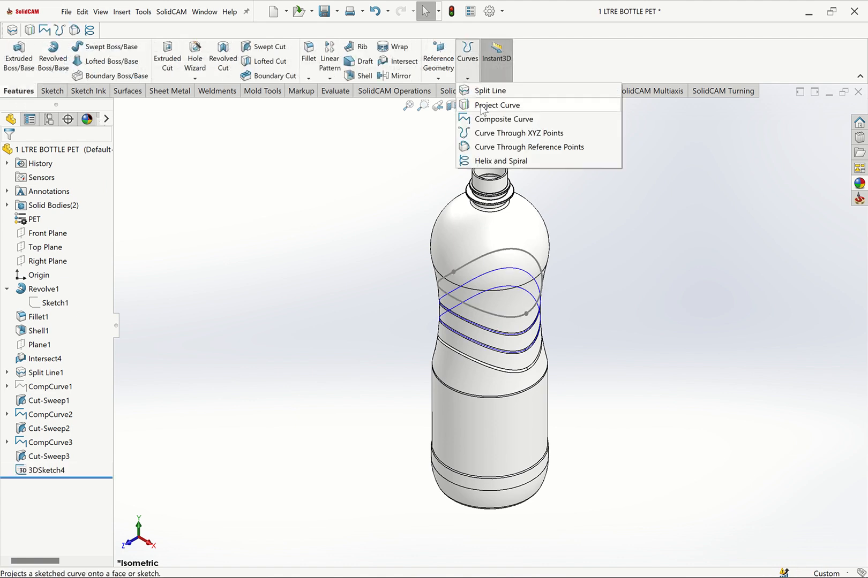
{"action": "left_click", "coordinate": [486, 119]}
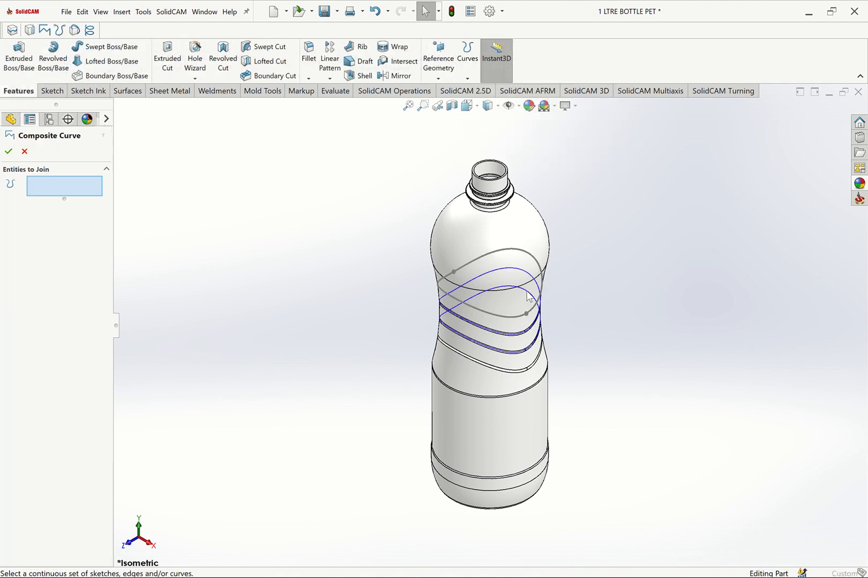
{"action": "left_click", "coordinate": [498, 319]}
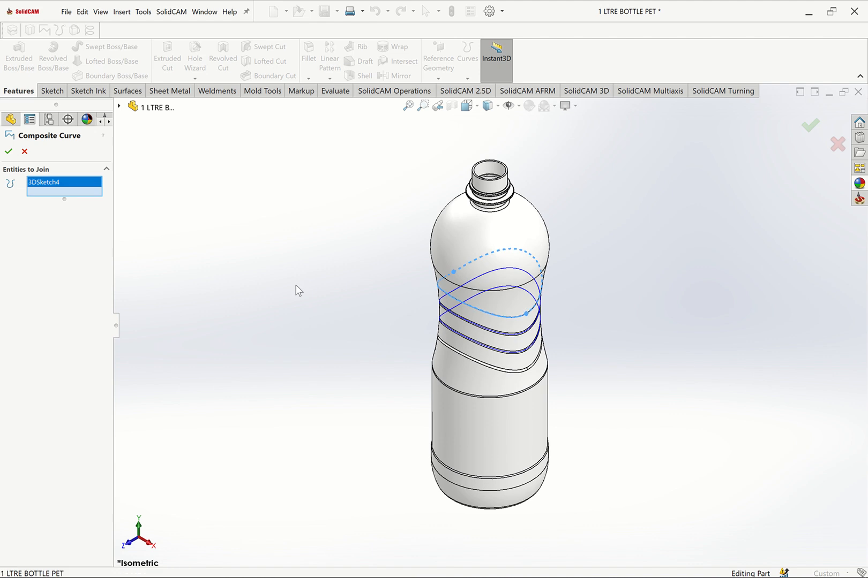
{"action": "left_click", "coordinate": [10, 152]}
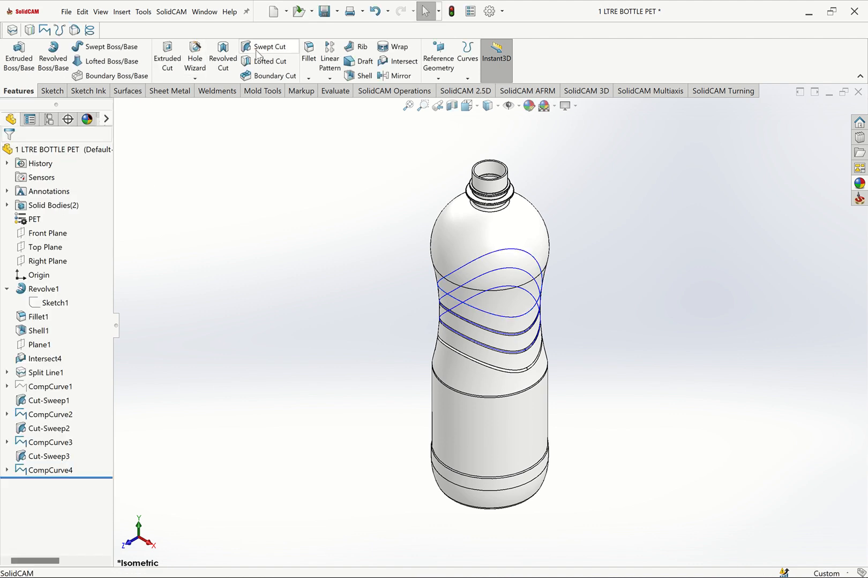
- Cut the uppermost waist groove with a 2 mm circular-profile Swept Cut along CompCurve4
{"action": "left_click", "coordinate": [259, 47]}
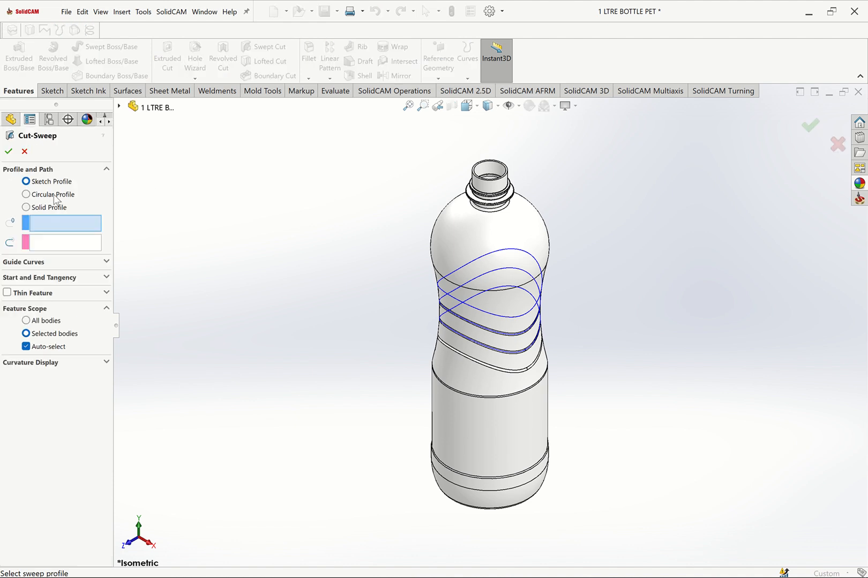
{"action": "left_click", "coordinate": [52, 195]}
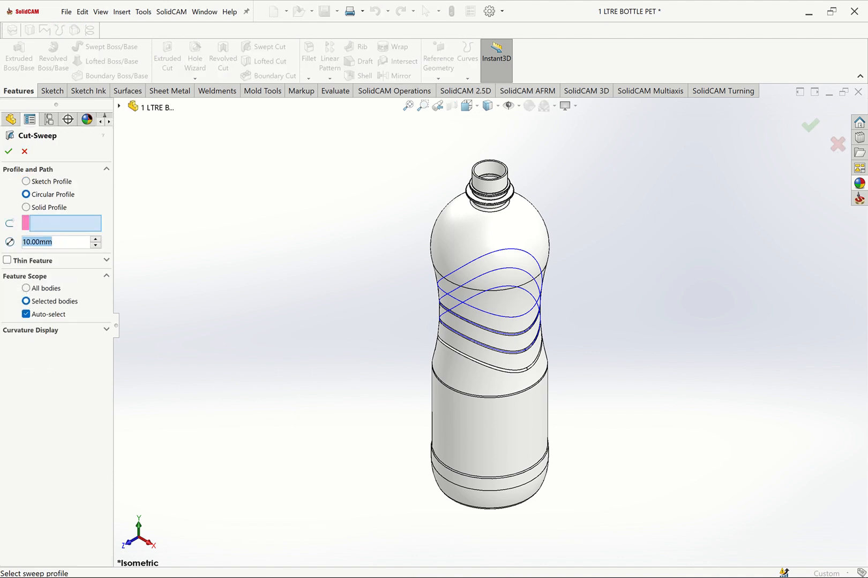
{"action": "type", "text": "2"}
{"action": "key", "text": "Return"}
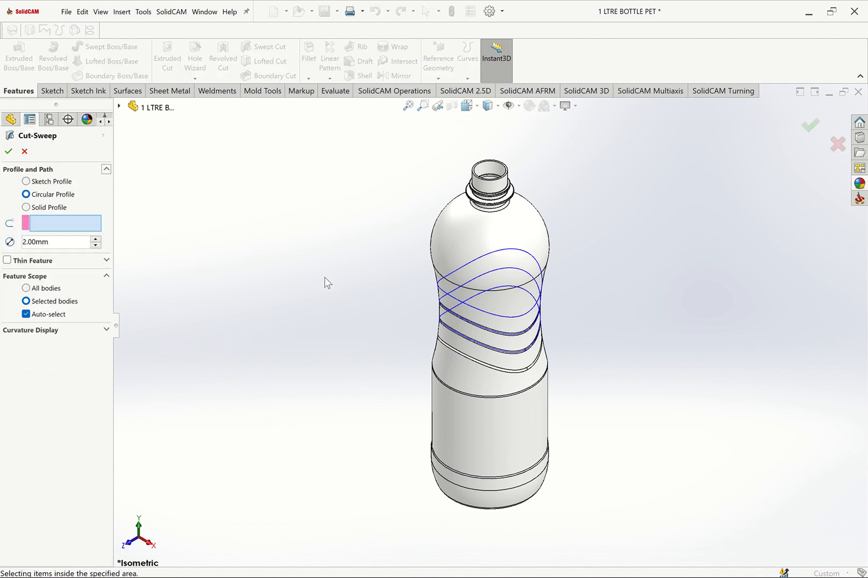
{"action": "left_click", "coordinate": [478, 315]}
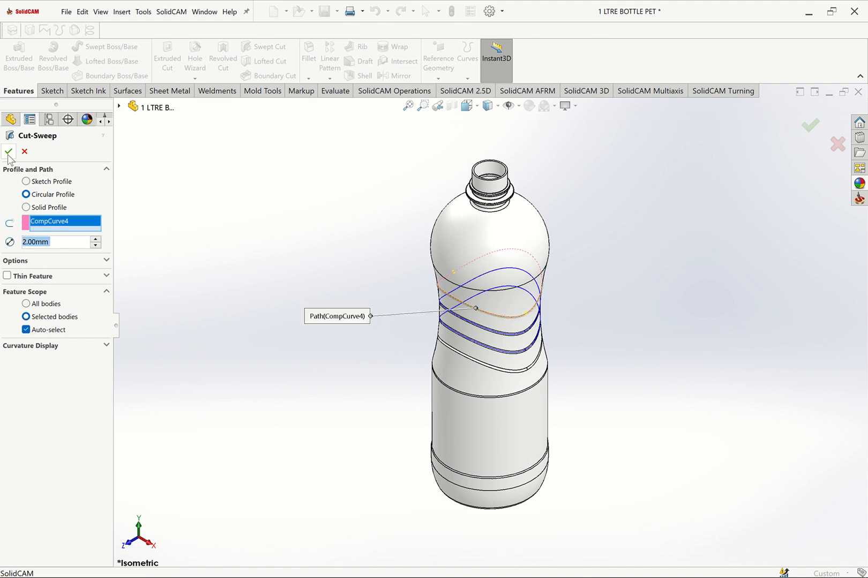
{"action": "key", "text": "Return"}
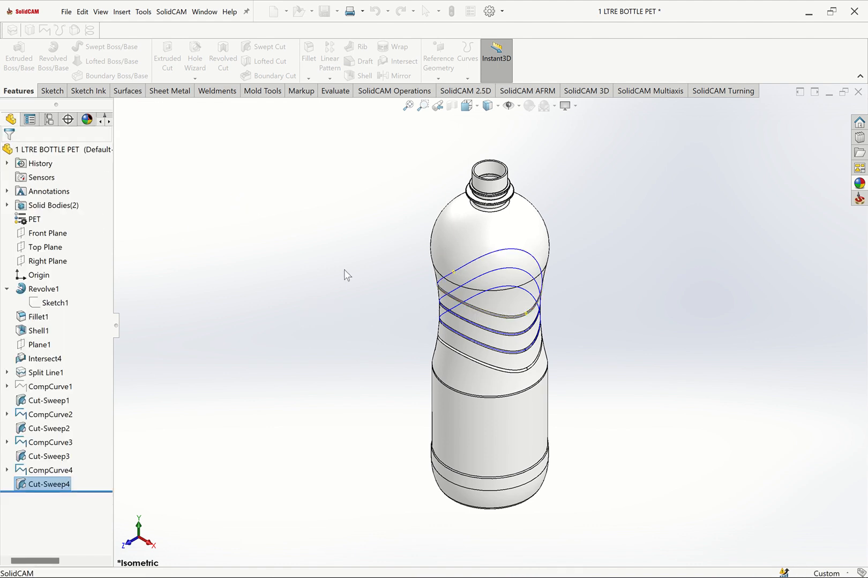
- Hide the composite curves CompCurve2, CompCurve3 and CompCurve4 along the waist grooves
{"action": "left_click", "coordinate": [423, 106]}
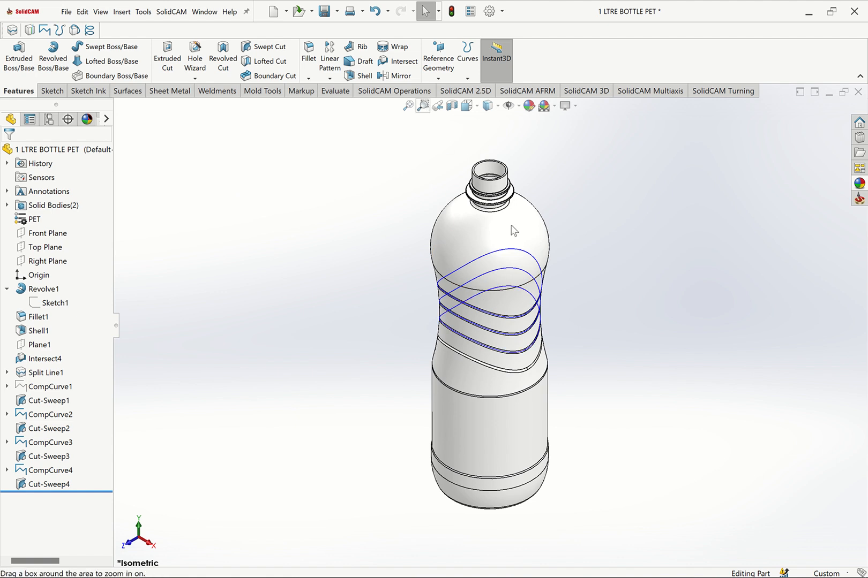
{"action": "left_click_drag", "start_coordinate": [437, 229], "coordinate": [585, 402]}
{"action": "key", "text": "Escape"}
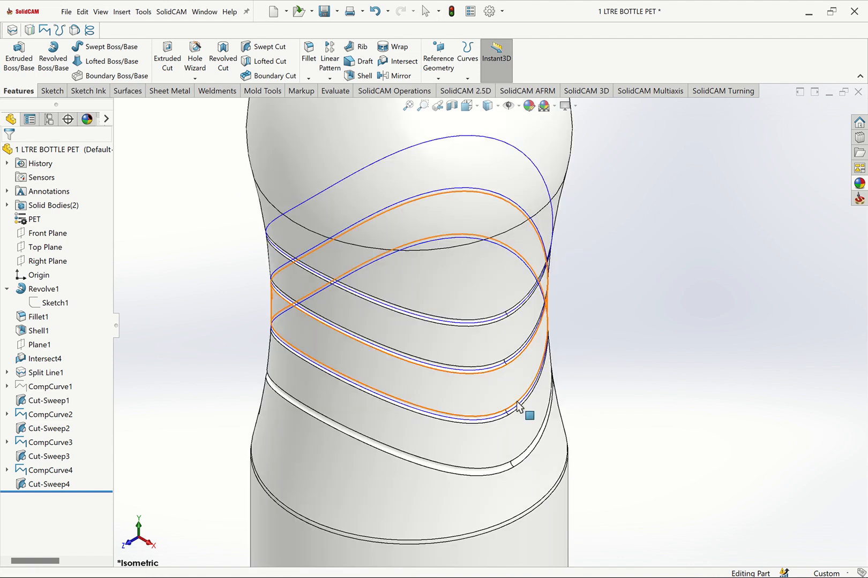
{"action": "left_click", "coordinate": [542, 406]}
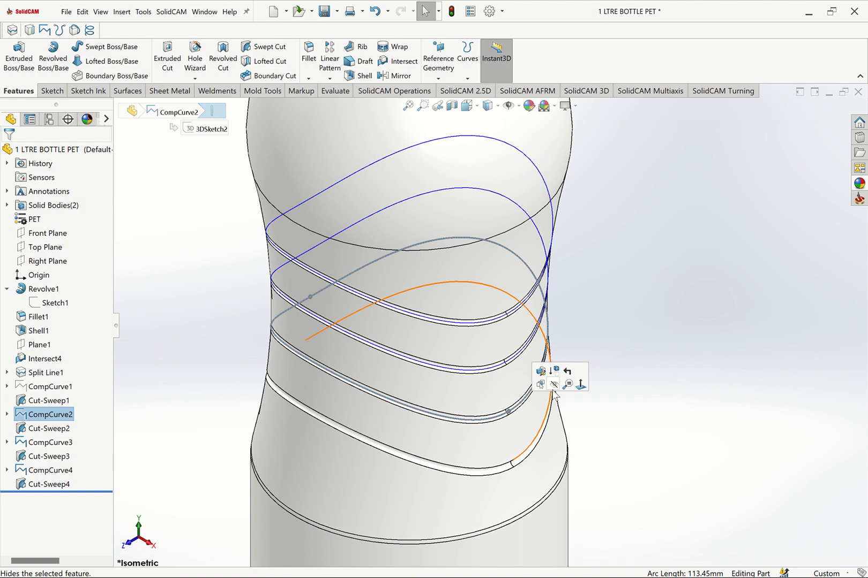
{"action": "left_click", "coordinate": [560, 371]}
{"action": "left_click", "coordinate": [516, 350]}
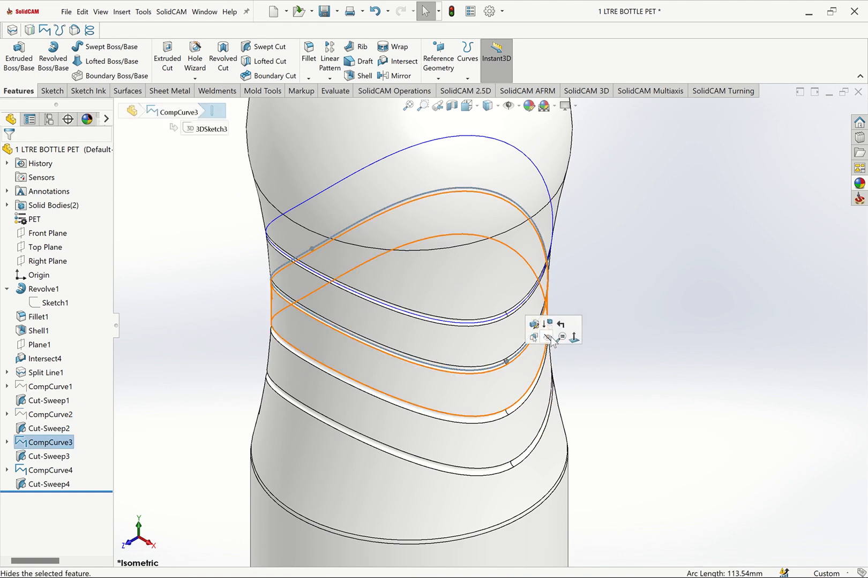
{"action": "left_click", "coordinate": [536, 326]}
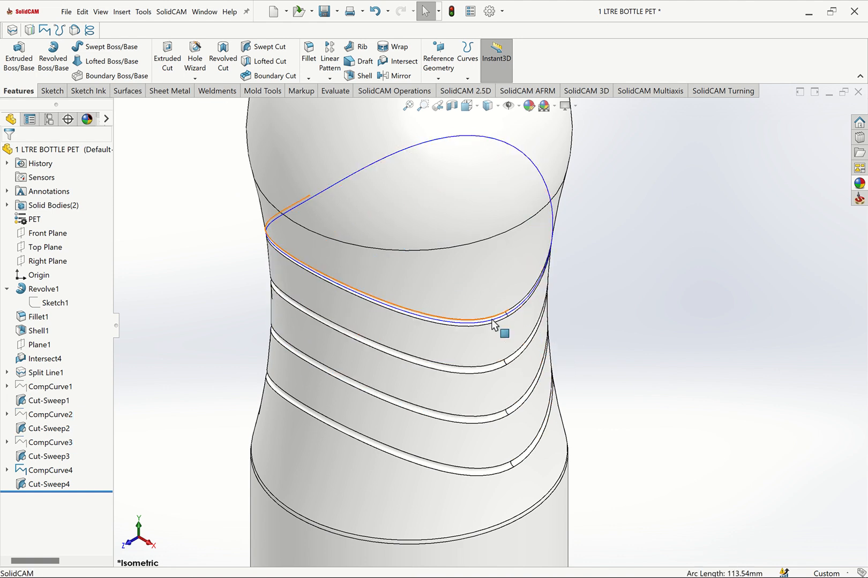
{"action": "left_click", "coordinate": [514, 313]}
{"action": "left_click", "coordinate": [528, 299]}
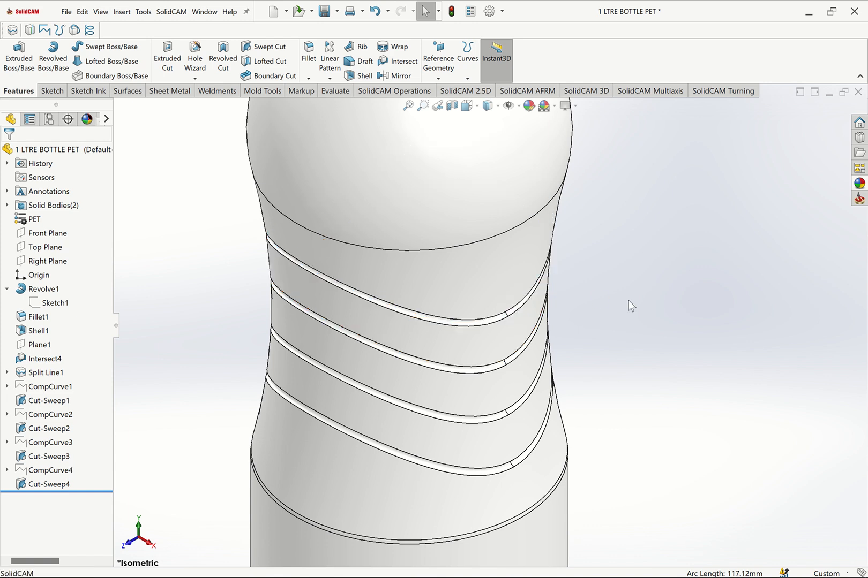
- Fillet the upper and lower edges of all four slanted waist grooves with a 0.5 mm radius
{"action": "left_click", "coordinate": [306, 43]}
{"action": "type", "text": ".5"}
{"action": "key", "text": "Return"}
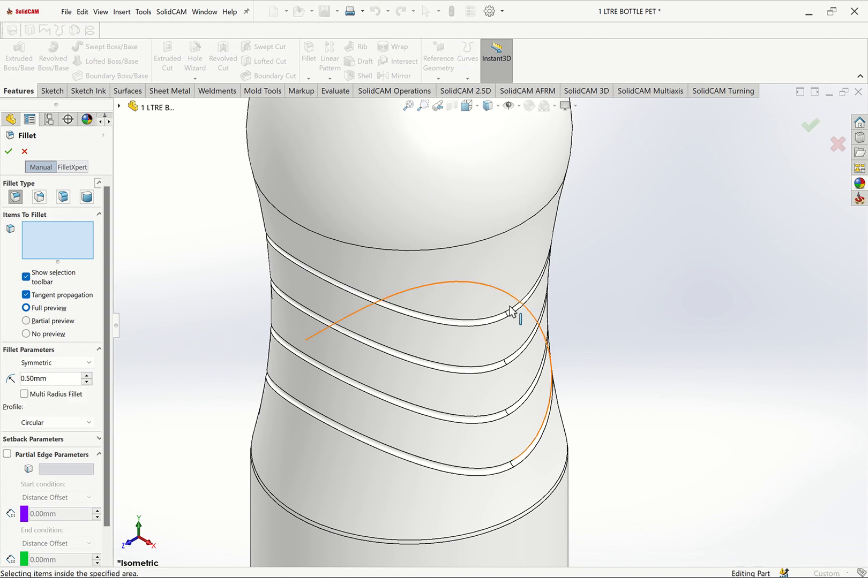
{"action": "left_click", "coordinate": [423, 105]}
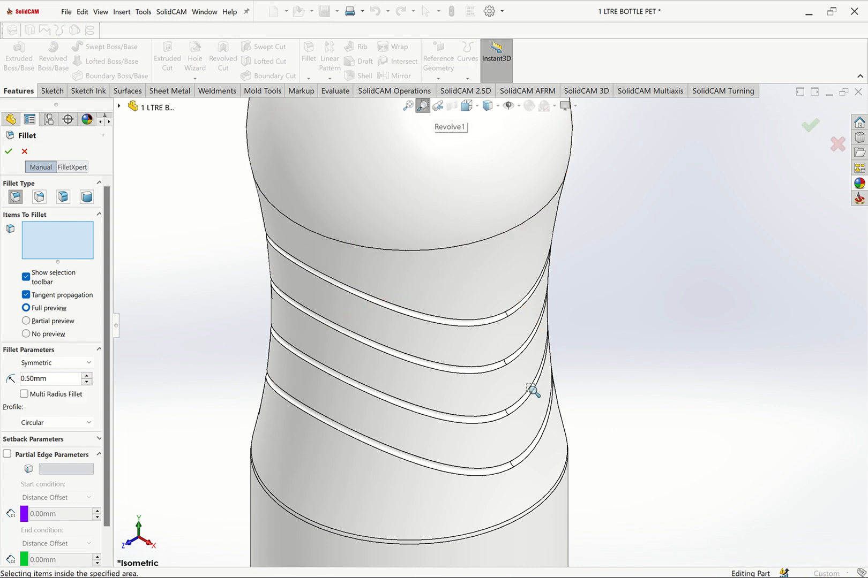
{"action": "left_click_drag", "start_coordinate": [429, 213], "coordinate": [596, 461]}
{"action": "key", "text": "Escape"}
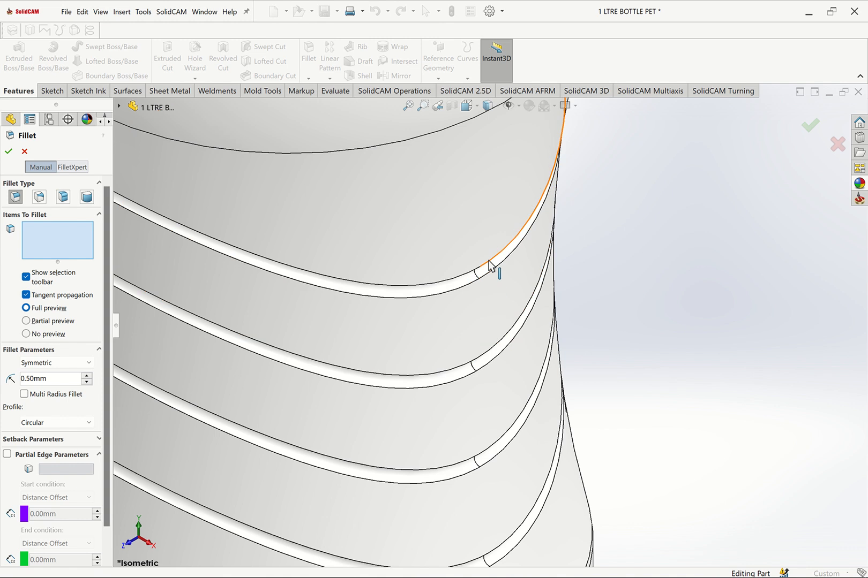
{"action": "left_click", "coordinate": [463, 278]}
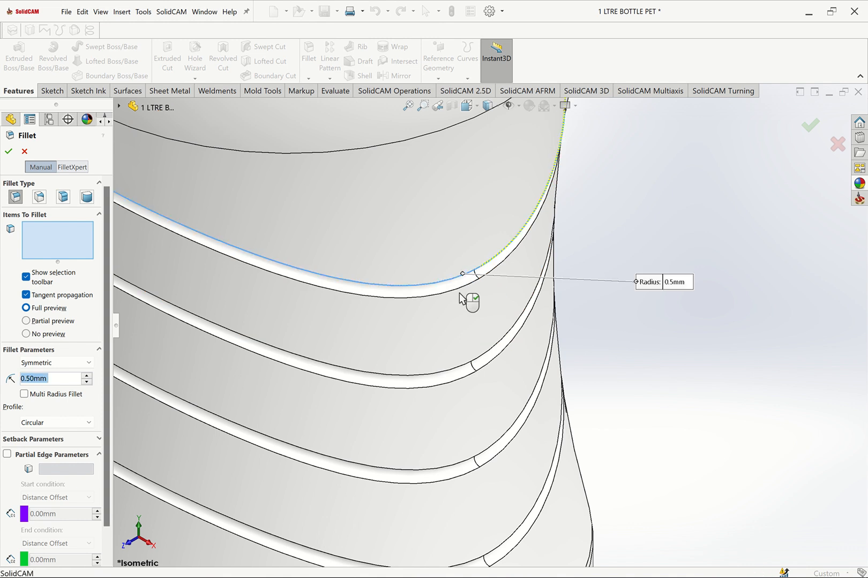
{"action": "left_click", "coordinate": [469, 308]}
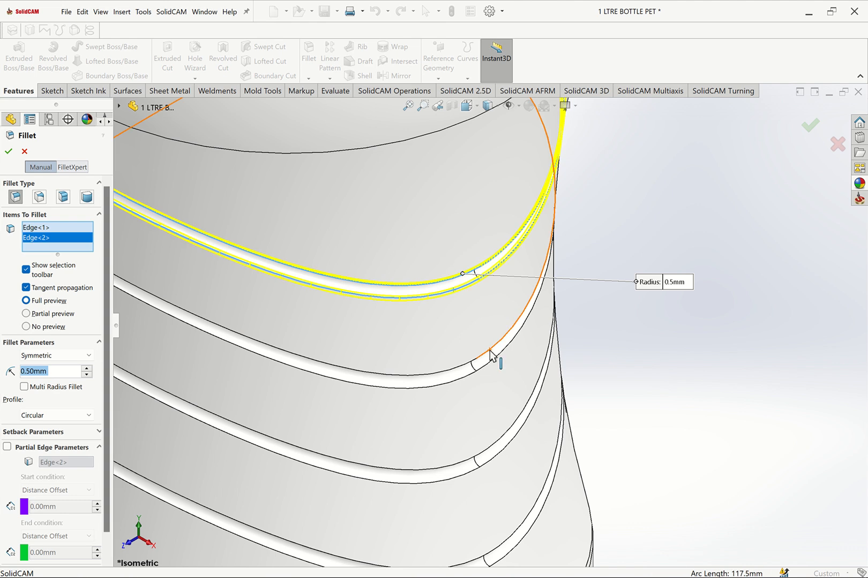
{"action": "left_click", "coordinate": [491, 359]}
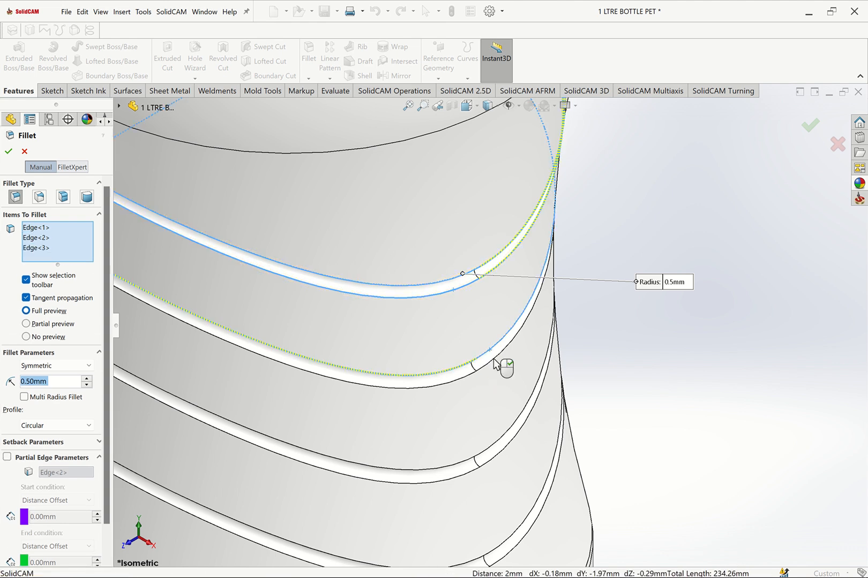
{"action": "left_click", "coordinate": [494, 360]}
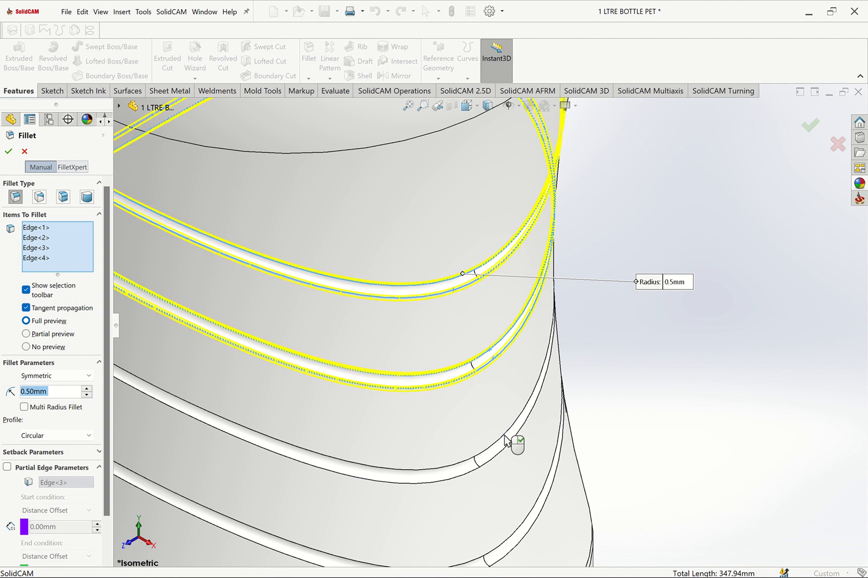
{"action": "left_click", "coordinate": [507, 435]}
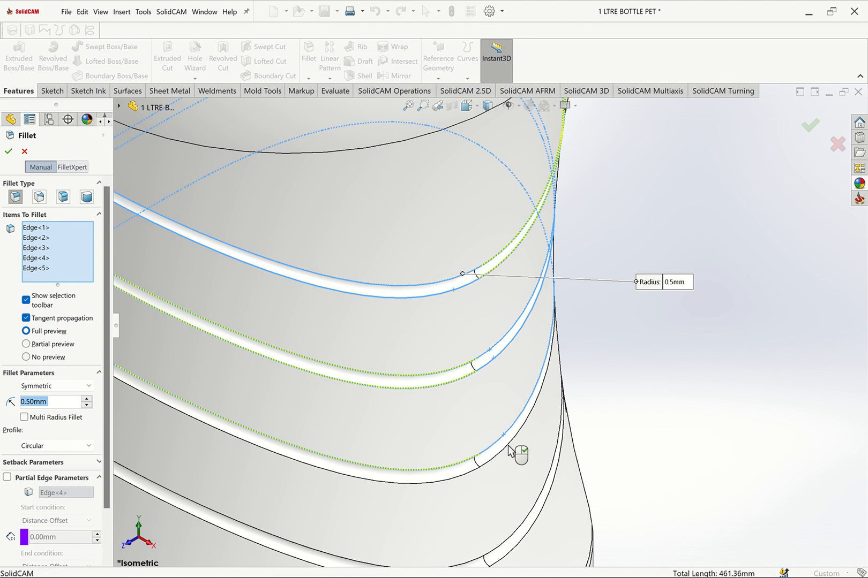
{"action": "left_click", "coordinate": [508, 447]}
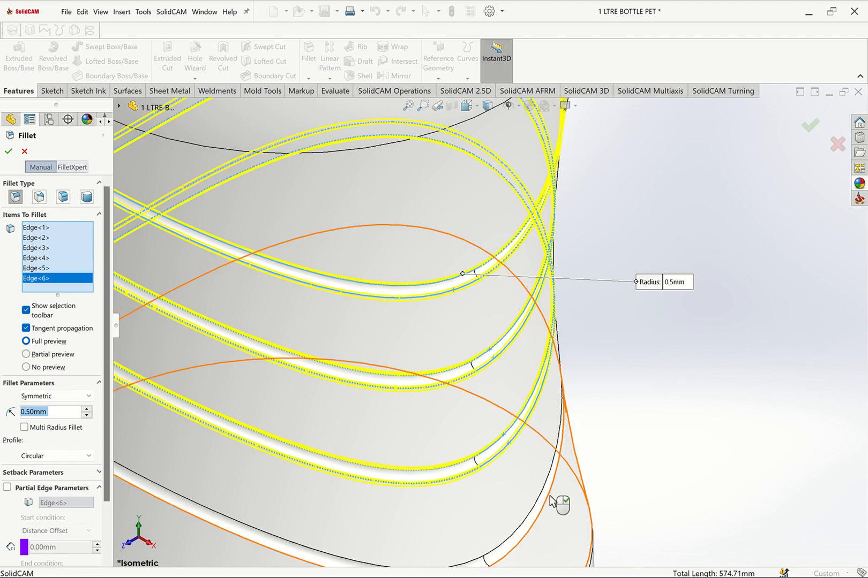
{"action": "left_click", "coordinate": [548, 499]}
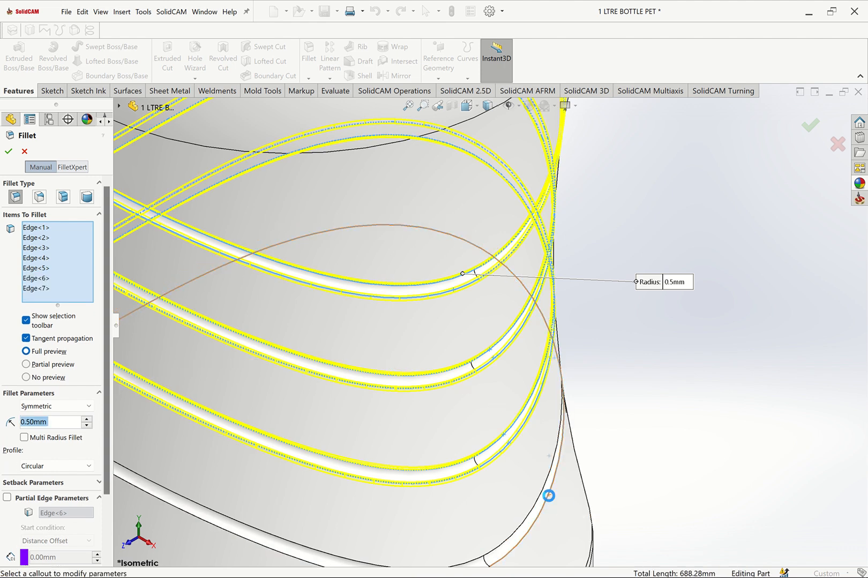
{"action": "left_click", "coordinate": [515, 532]}
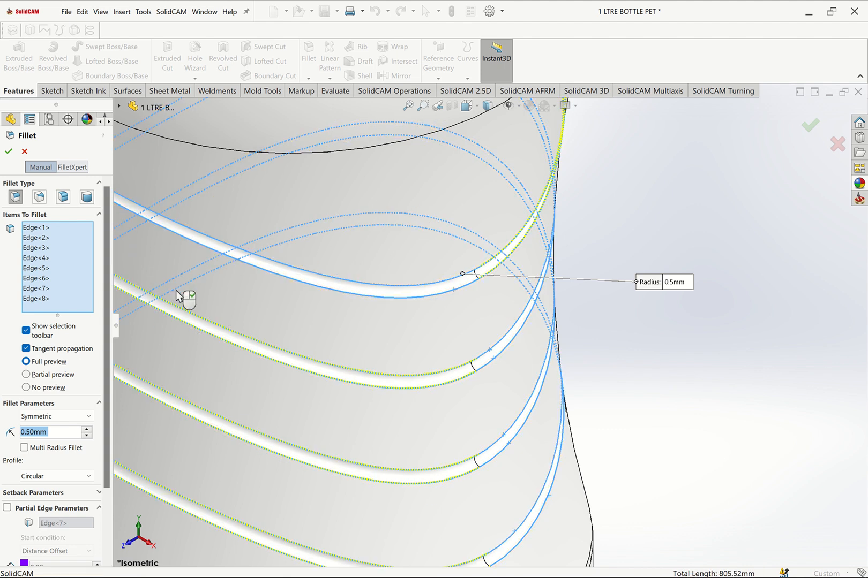
{"action": "left_click", "coordinate": [8, 151]}
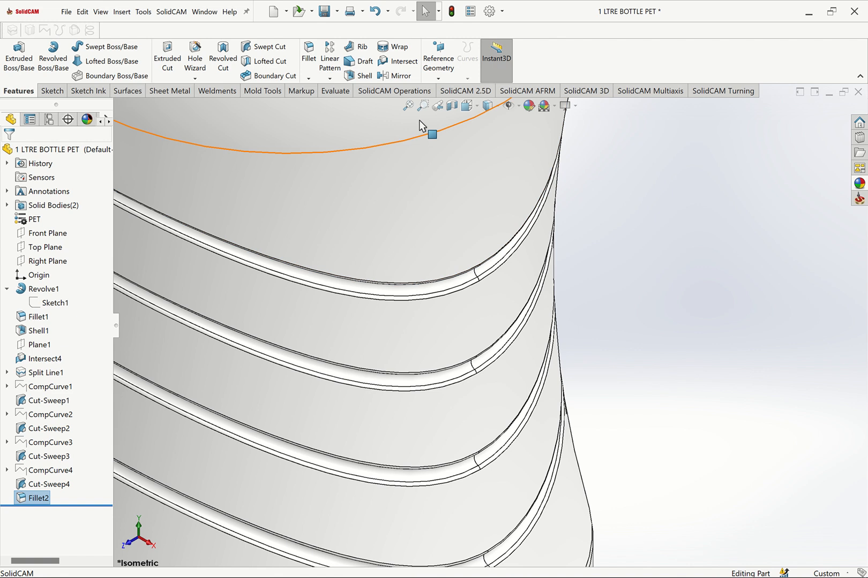
- Examine the filleted grooves on the whole bottle from the front, around its side and in isometric view
{"action": "left_click", "coordinate": [408, 105]}
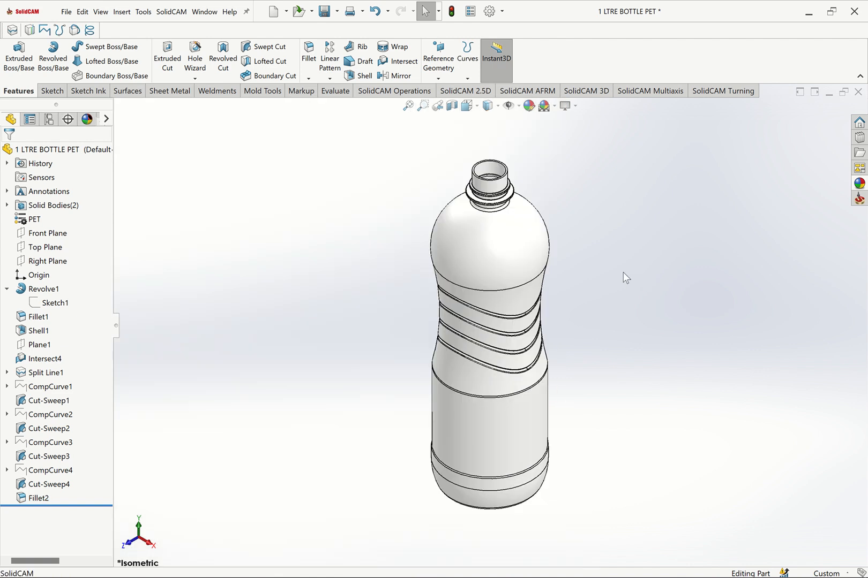
{"action": "key", "text": "ctrl+1"}
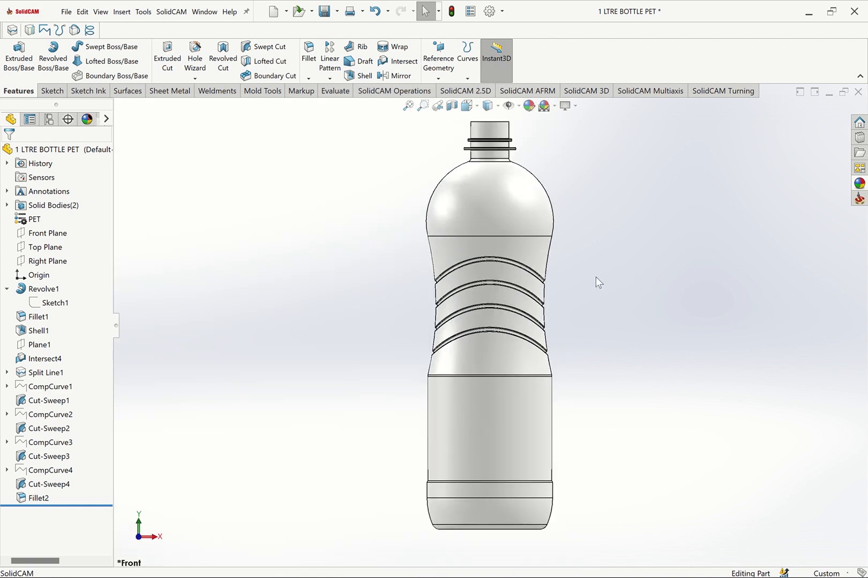
{"action": "key", "text": "Right"}
{"action": "key", "text": "Right"}
{"action": "key", "text": "Right"}
{"action": "key", "text": "Right"}
{"action": "key", "text": "Right"}
{"action": "key", "text": "Right"}
{"action": "key", "text": "Right"}
{"action": "key", "text": "Right"}
{"action": "key", "text": "Right"}
{"action": "key", "text": "Right"}
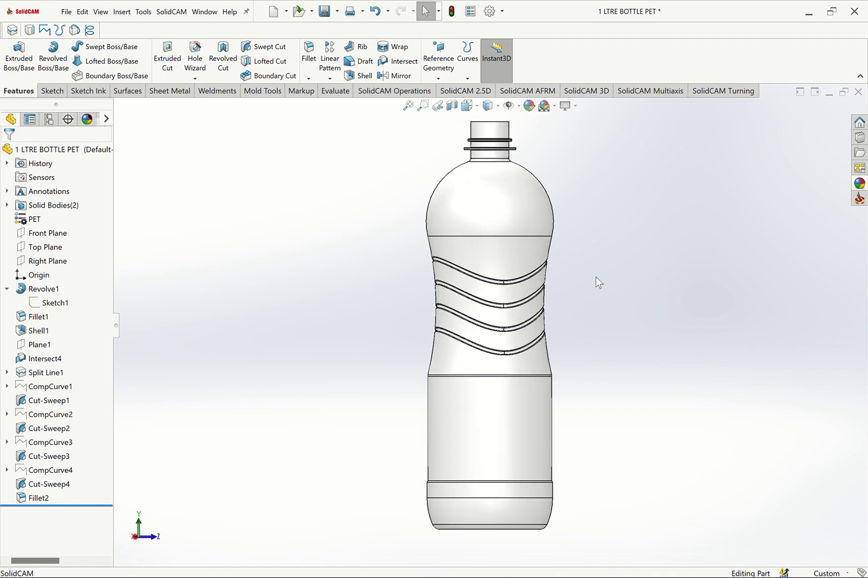
{"action": "key", "text": "ctrl+7"}
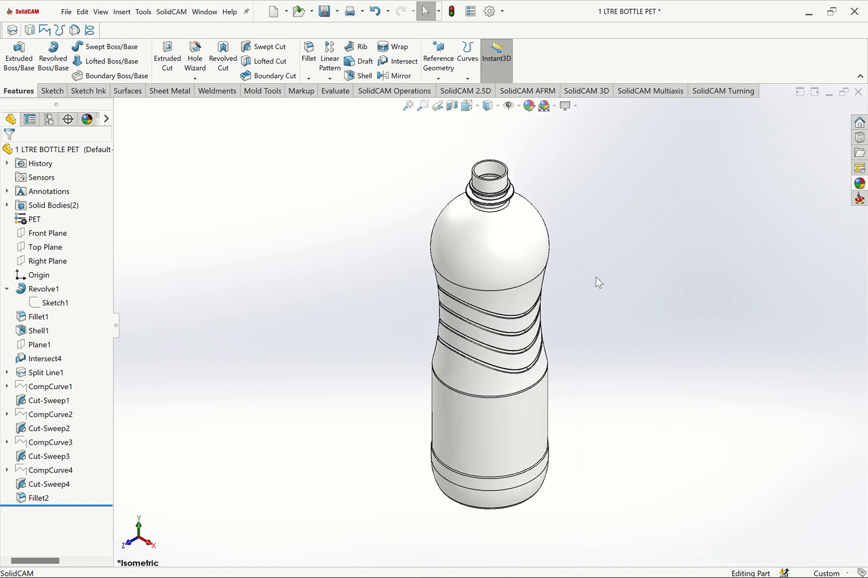
- Sketch a midpoint line about 135 mm long across the bottle's shoulder on the Front Plane, with the display set to Hidden Lines Visible
{"action": "left_click", "coordinate": [51, 234]}
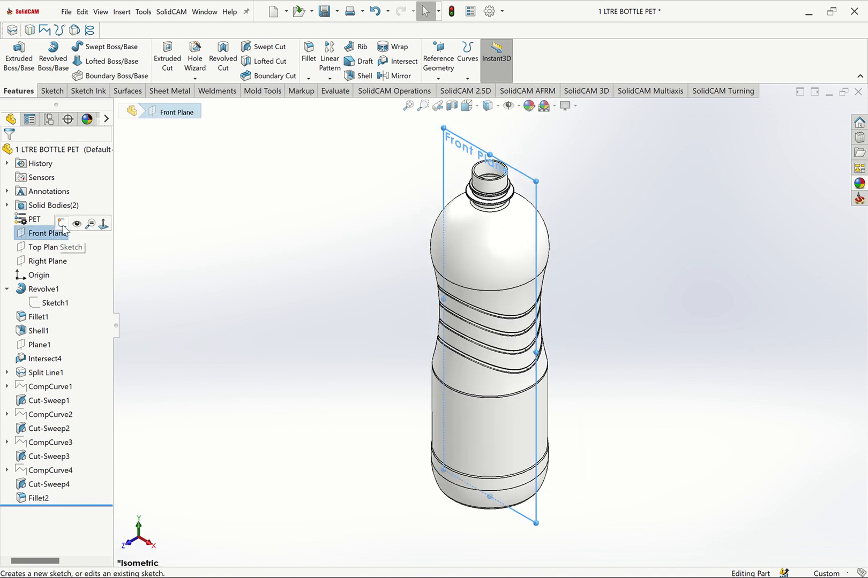
{"action": "left_click", "coordinate": [61, 229]}
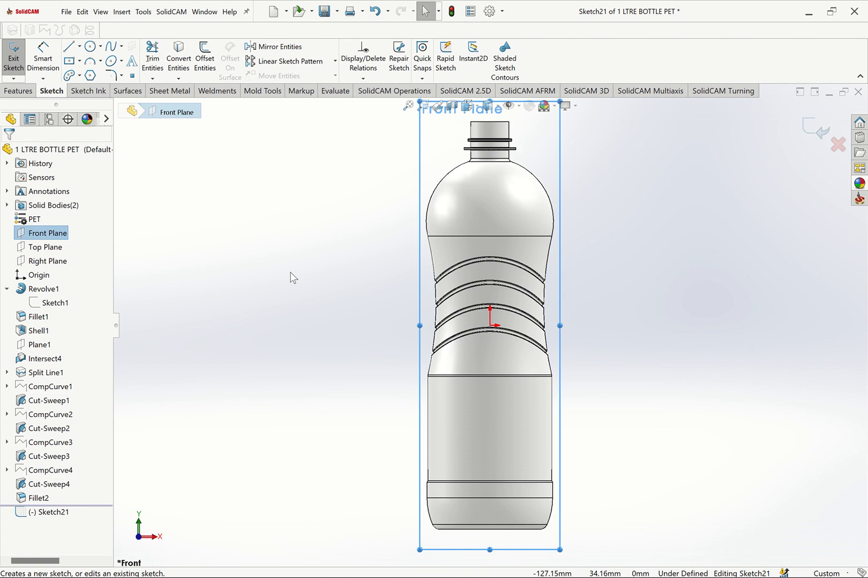
{"action": "left_click", "coordinate": [422, 106]}
{"action": "left_click_drag", "start_coordinate": [378, 110], "coordinate": [598, 308]}
{"action": "key", "text": "Escape"}
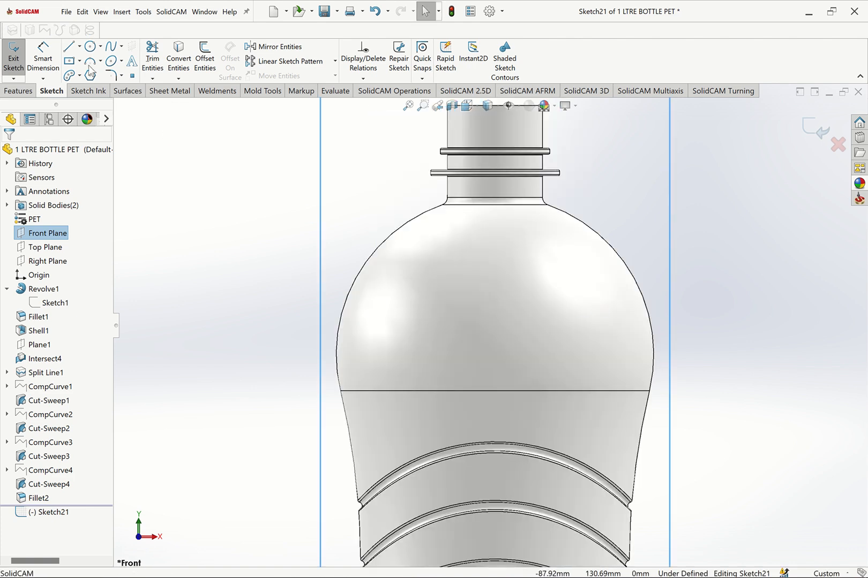
{"action": "left_click", "coordinate": [79, 46]}
{"action": "left_click", "coordinate": [99, 87]}
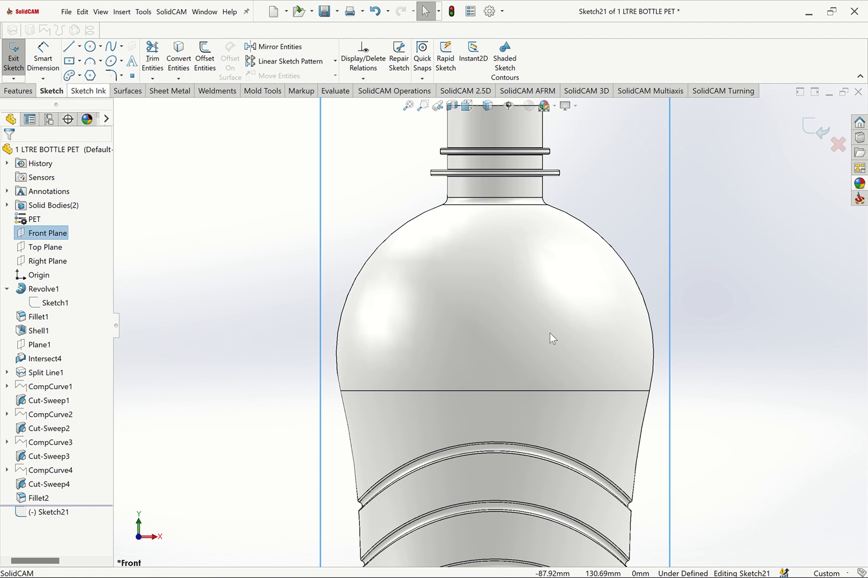
{"action": "left_click", "coordinate": [487, 105]}
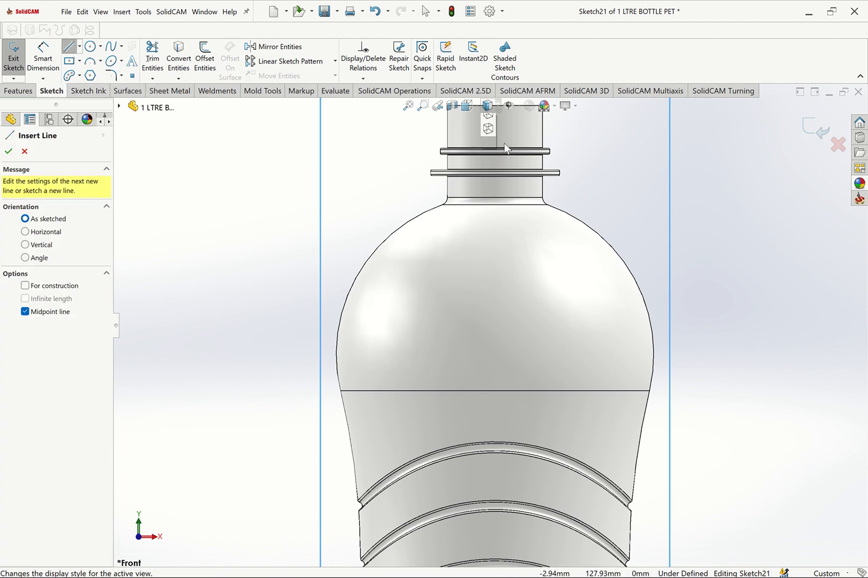
{"action": "left_click", "coordinate": [487, 170]}
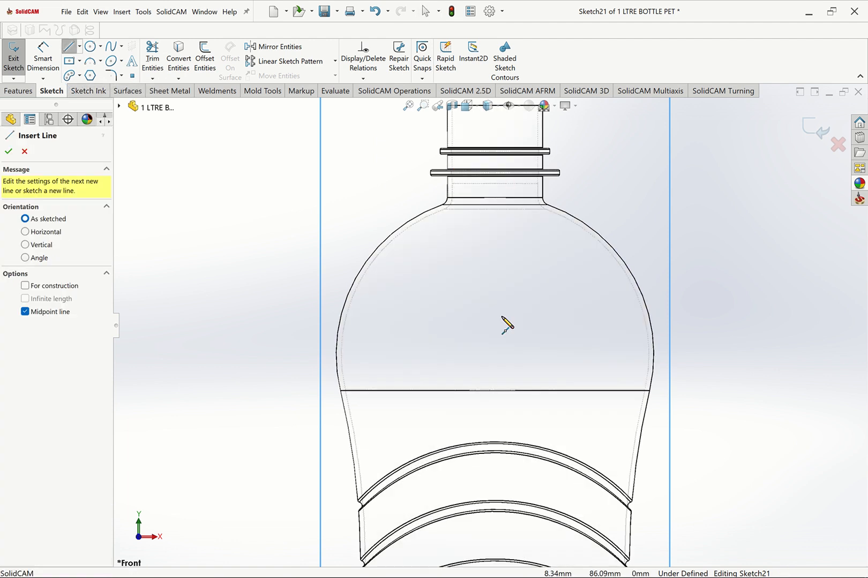
{"action": "left_click", "coordinate": [494, 358]}
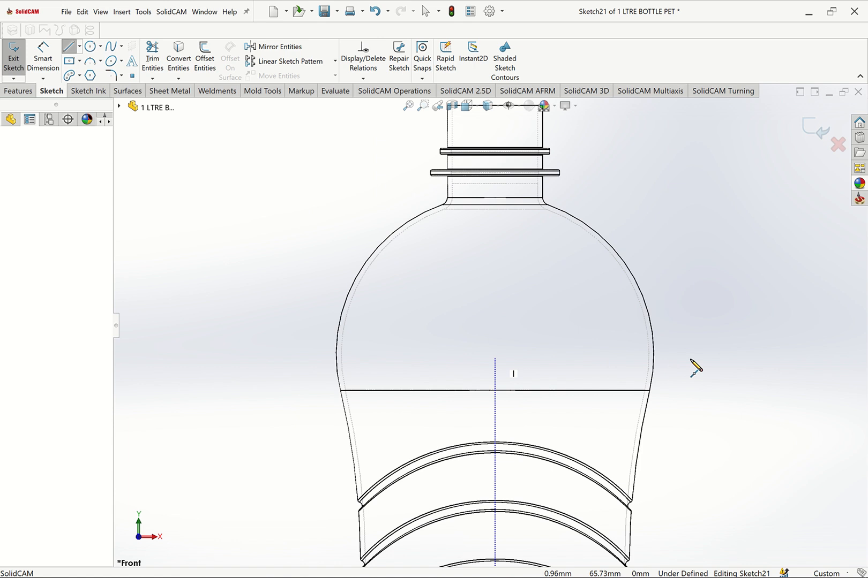
{"action": "left_click", "coordinate": [758, 350]}
{"action": "key", "text": "Escape"}
- Add a horizontal relation to the sketched line across the shoulder
{"action": "left_click", "coordinate": [720, 353]}
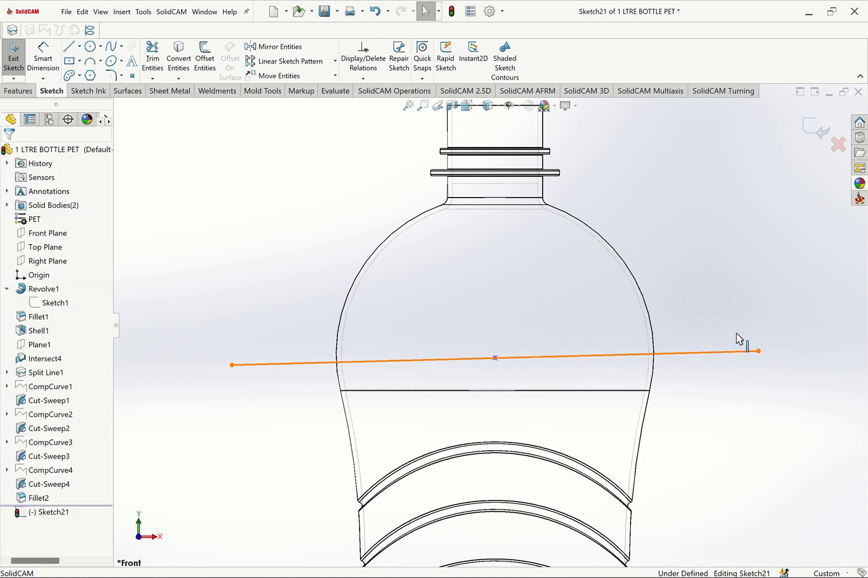
{"action": "left_click", "coordinate": [741, 320]}
{"action": "left_click", "coordinate": [651, 258]}
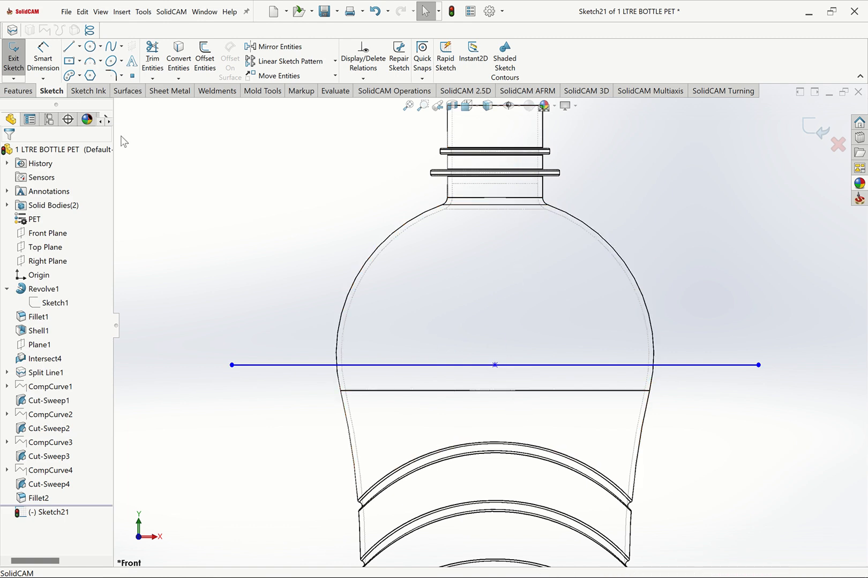
- Dimension the line 10 mm above the horizontal edge where the domed shoulder meets the waist
{"action": "left_click", "coordinate": [52, 67]}
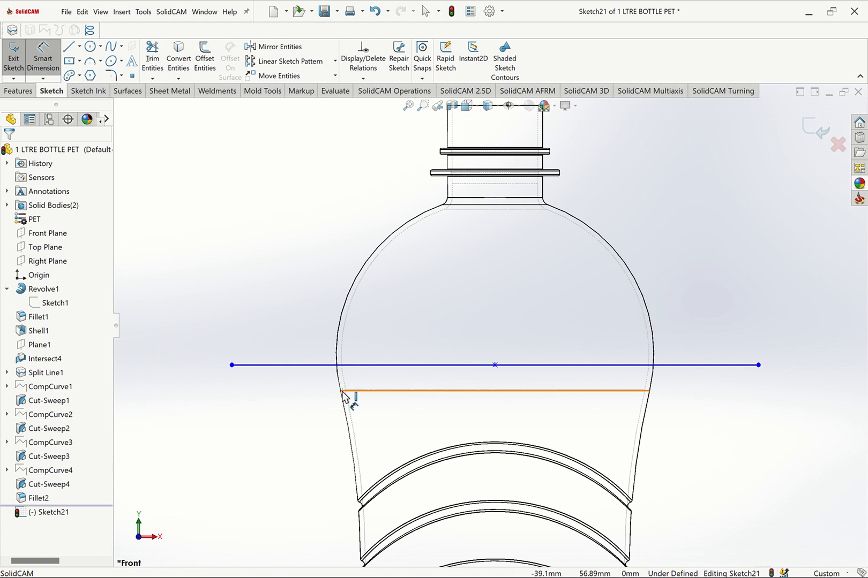
{"action": "left_click", "coordinate": [357, 391]}
{"action": "left_click", "coordinate": [375, 366]}
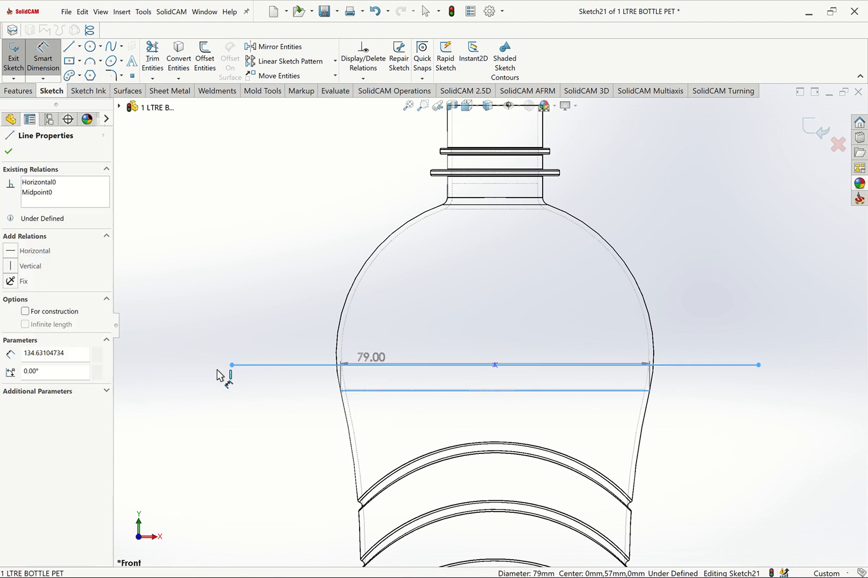
{"action": "left_click", "coordinate": [210, 372]}
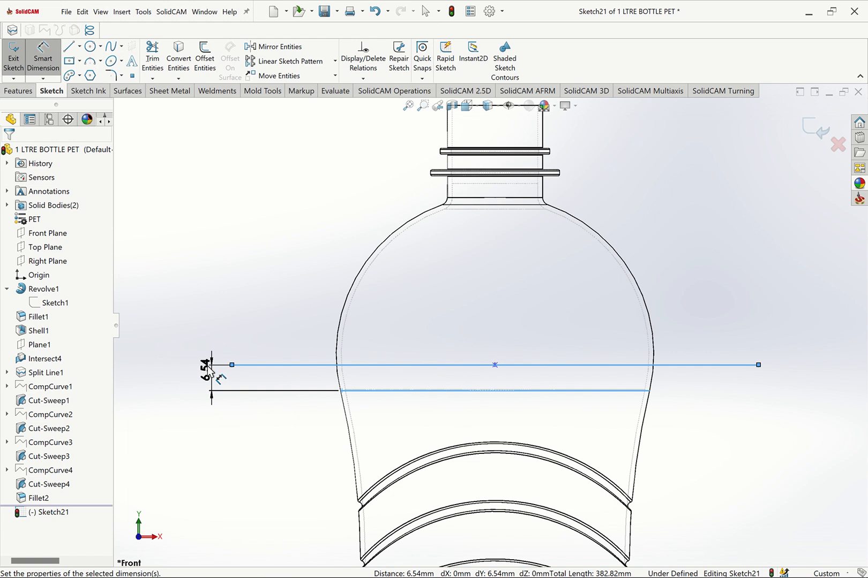
{"action": "type", "text": "10"}
{"action": "key", "text": "Return"}
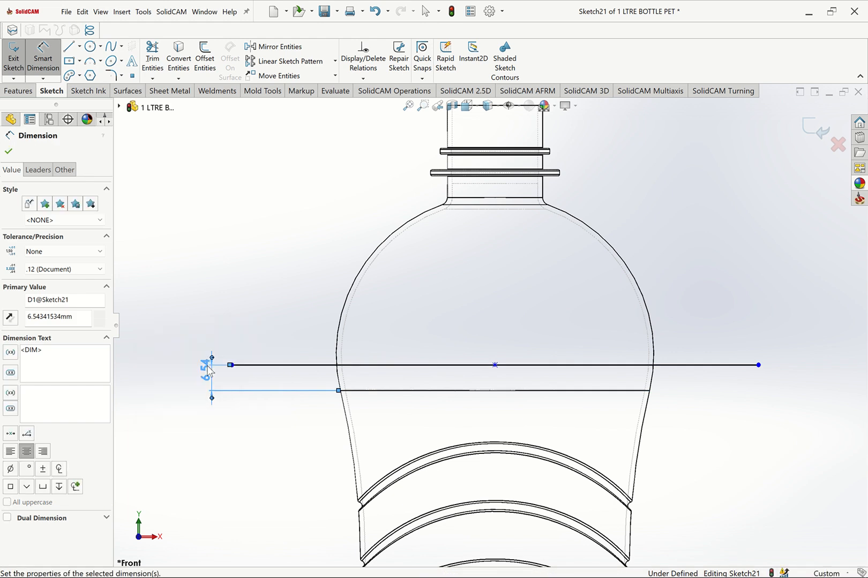
{"action": "key", "text": "Escape"}
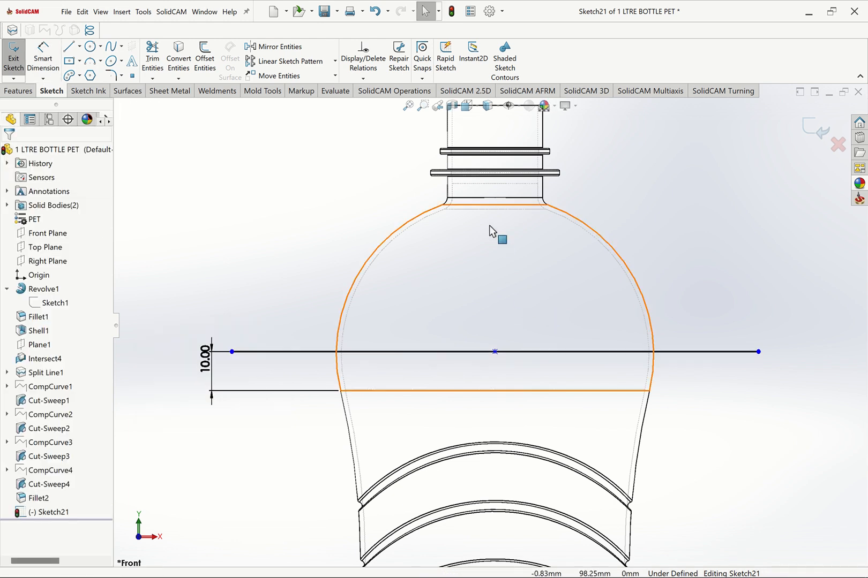
- Align the line's midpoint vertically with the origin and exit the sketch
{"action": "left_click", "coordinate": [494, 351]}
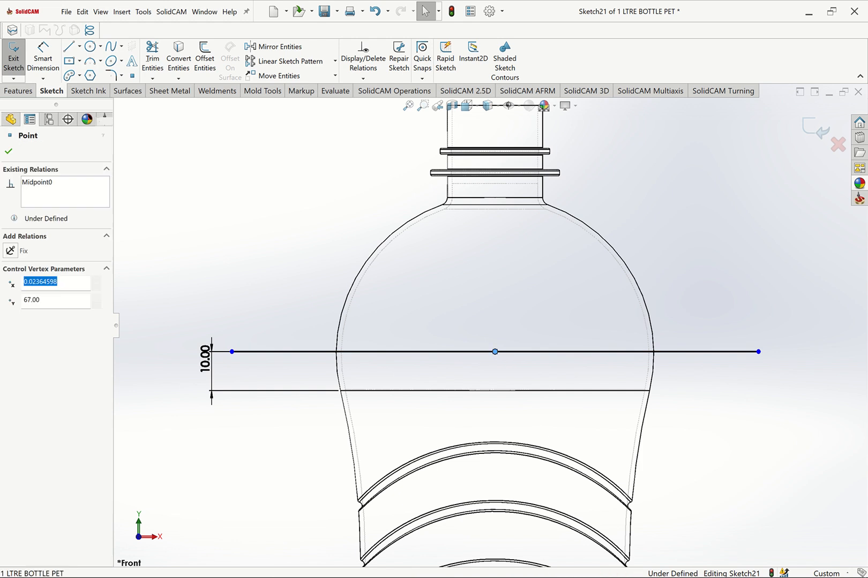
{"action": "key", "text": "f"}
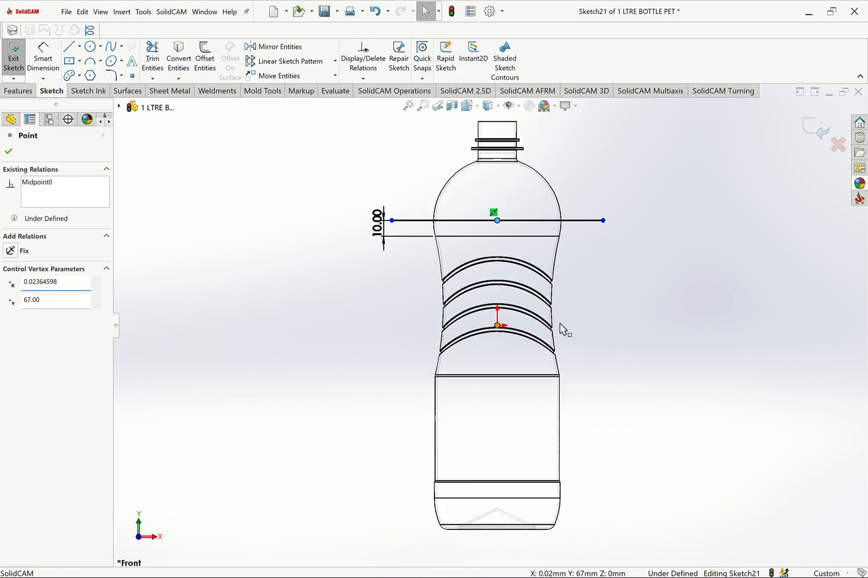
{"action": "left_click", "coordinate": [497, 326], "text": "ctrl"}
{"action": "left_click", "coordinate": [533, 293]}
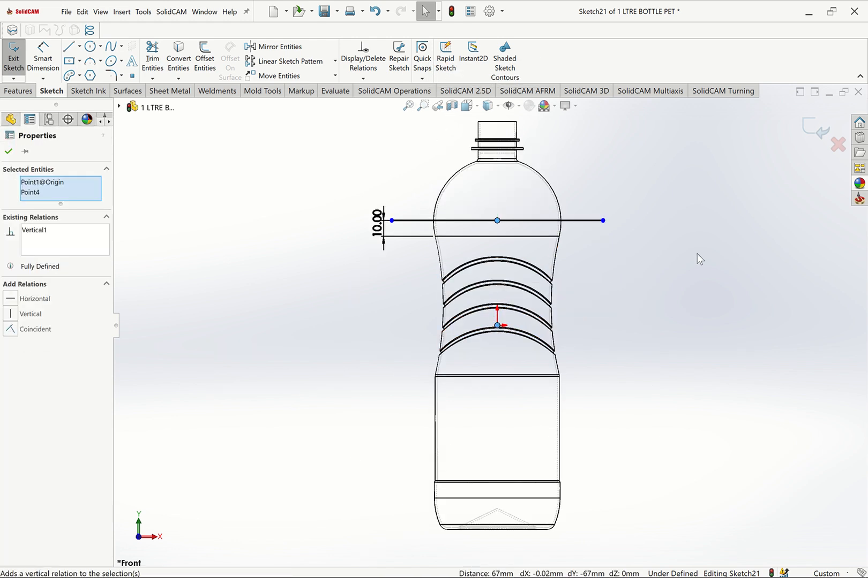
{"action": "left_click", "coordinate": [702, 217]}
{"action": "left_click", "coordinate": [807, 126]}
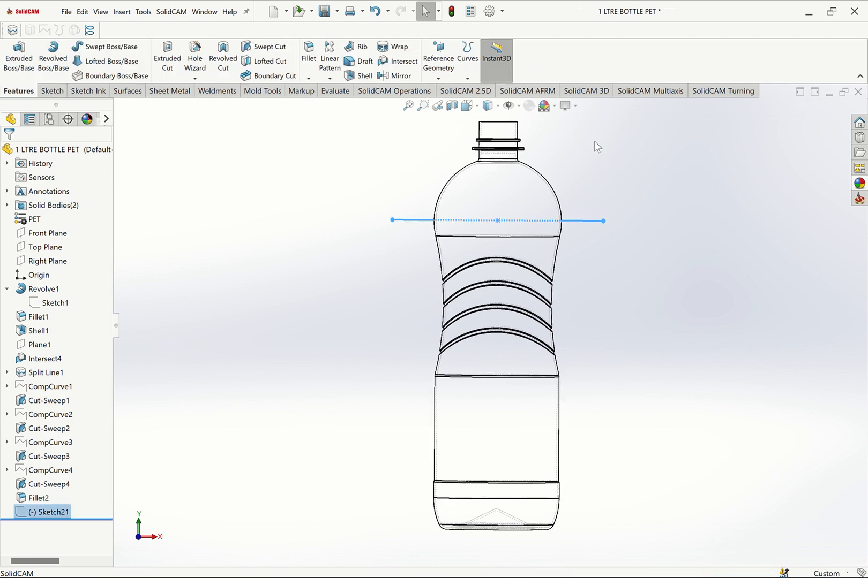
{"action": "key", "text": "ctrl+7"}
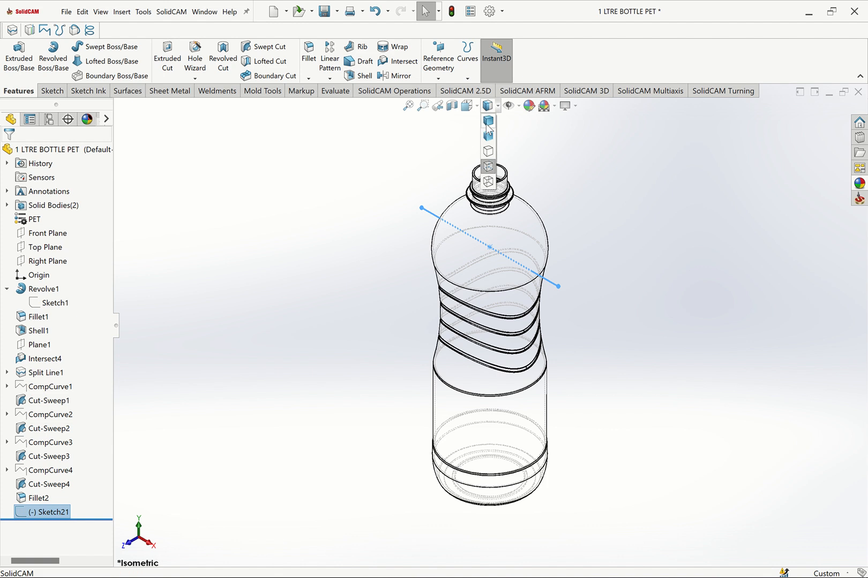
- Display the bottle shaded with edges and split the domed shoulder face by projecting the sketched horizontal line
{"action": "left_click", "coordinate": [488, 122]}
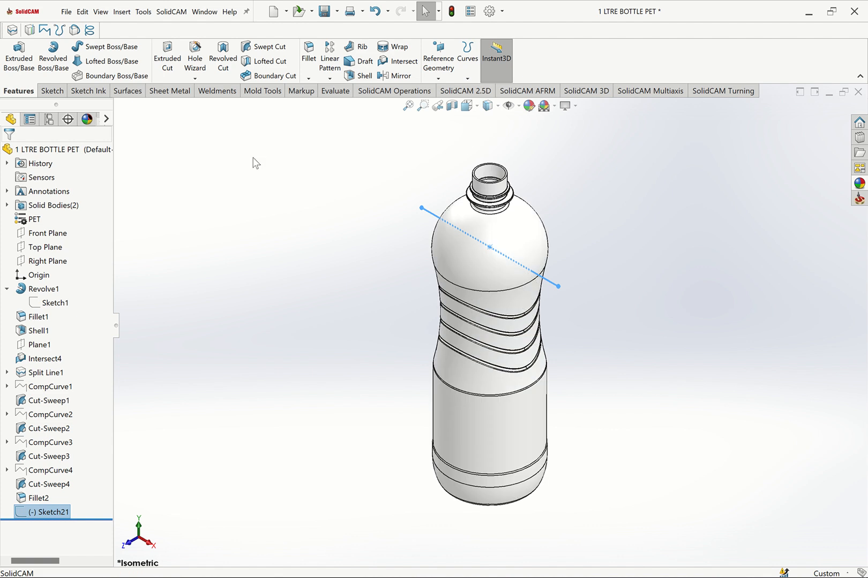
{"action": "left_click", "coordinate": [466, 78]}
{"action": "left_click", "coordinate": [485, 90]}
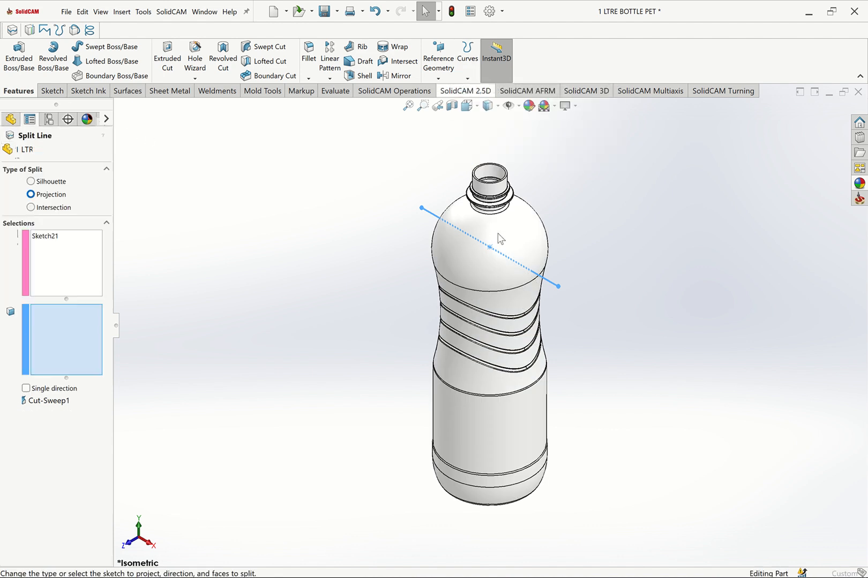
{"action": "left_click", "coordinate": [467, 248]}
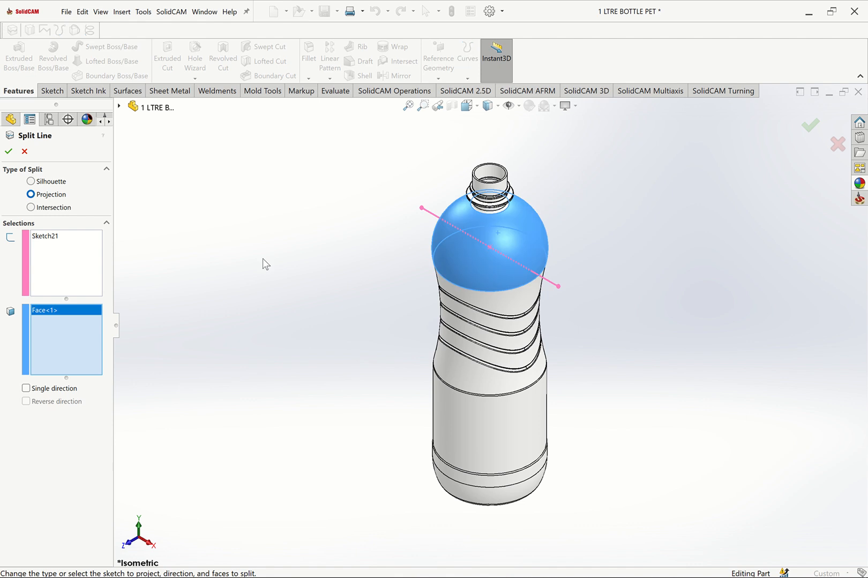
{"action": "left_click", "coordinate": [4, 153]}
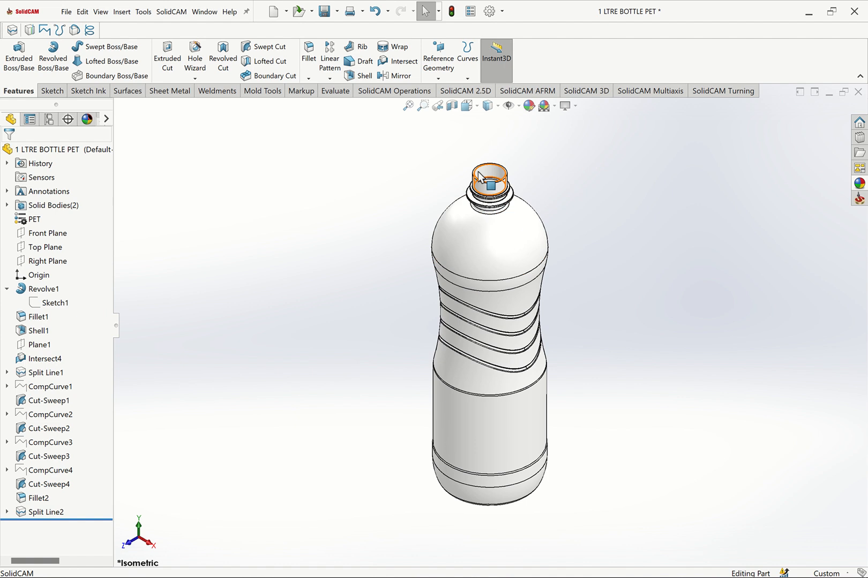
- Convert the split edge around the shoulder into a new 3D sketch and exit the sketch
{"action": "left_click", "coordinate": [52, 91]}
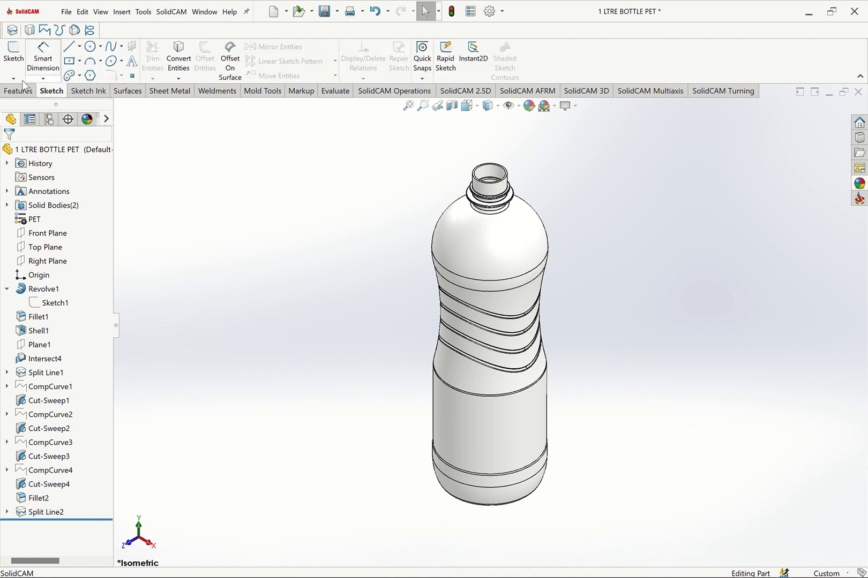
{"action": "left_click", "coordinate": [13, 79]}
{"action": "left_click", "coordinate": [29, 104]}
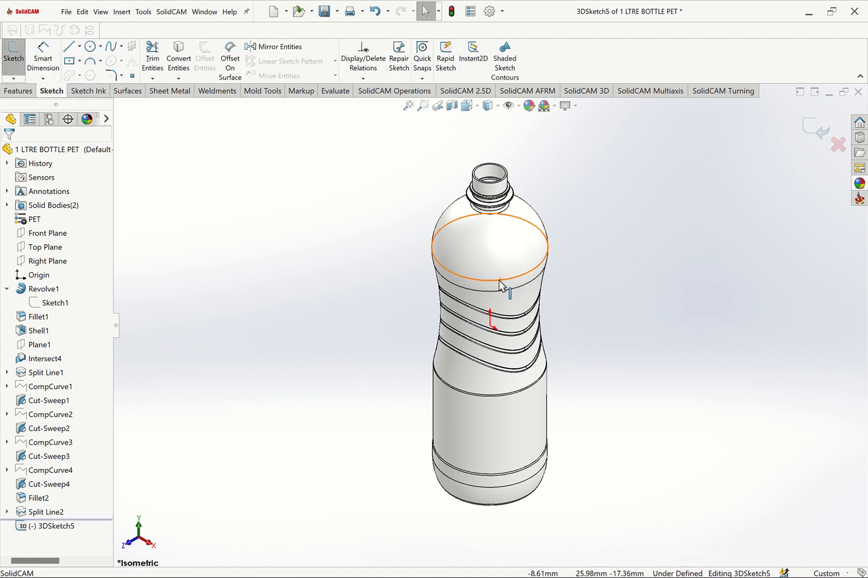
{"action": "left_click", "coordinate": [499, 279]}
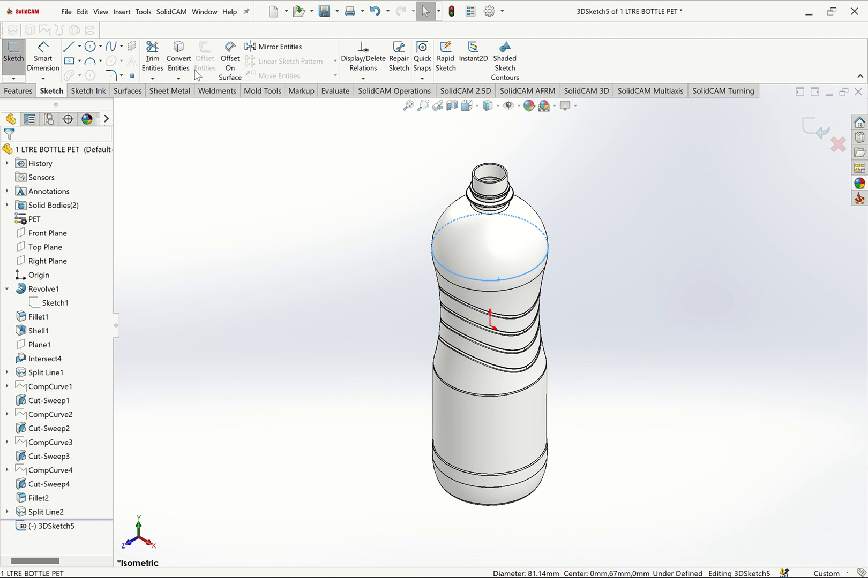
{"action": "left_click", "coordinate": [179, 61]}
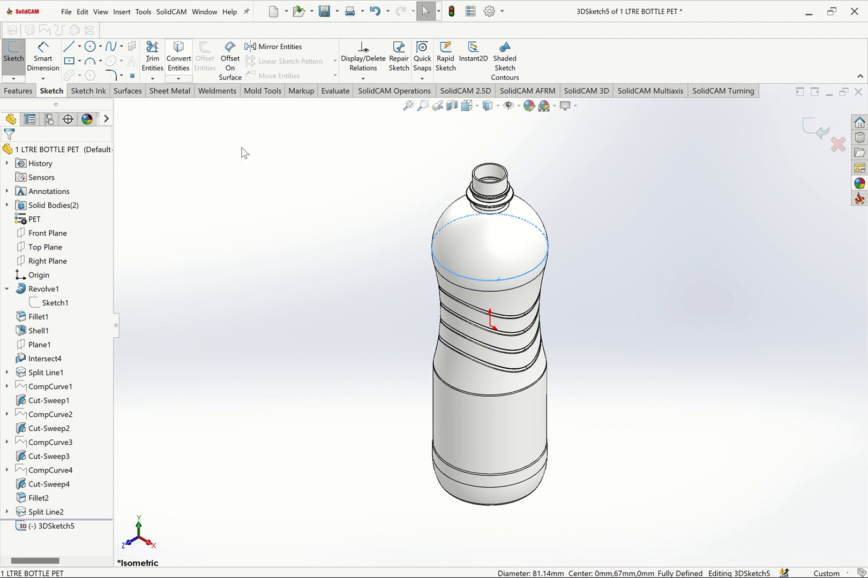
{"action": "left_click", "coordinate": [824, 128]}
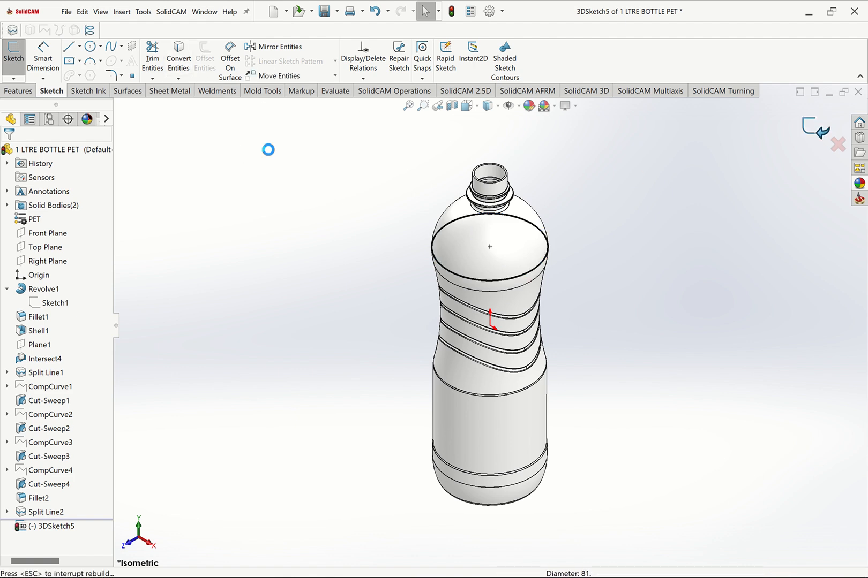
{"action": "left_click", "coordinate": [290, 237]}
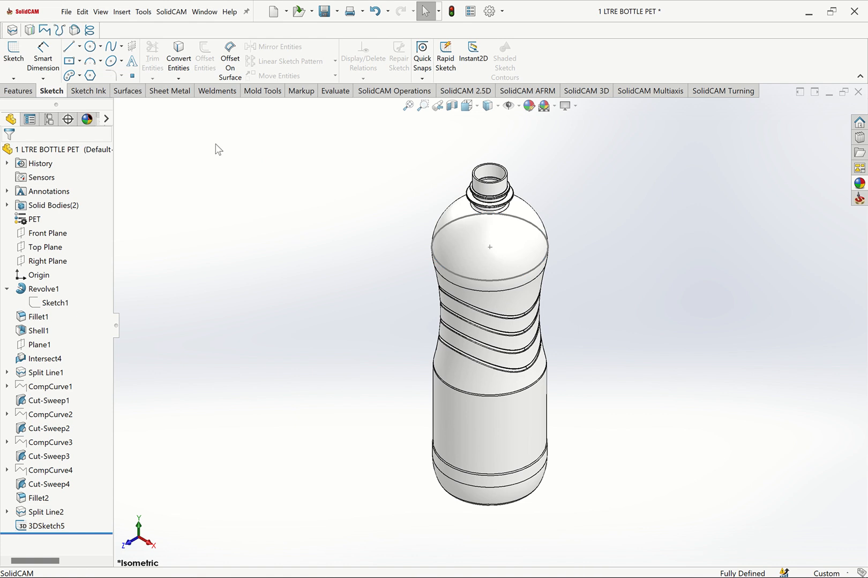
- Create a composite curve from the 3D sketch circle around the shoulder
{"action": "left_click", "coordinate": [27, 94]}
{"action": "left_click", "coordinate": [466, 79]}
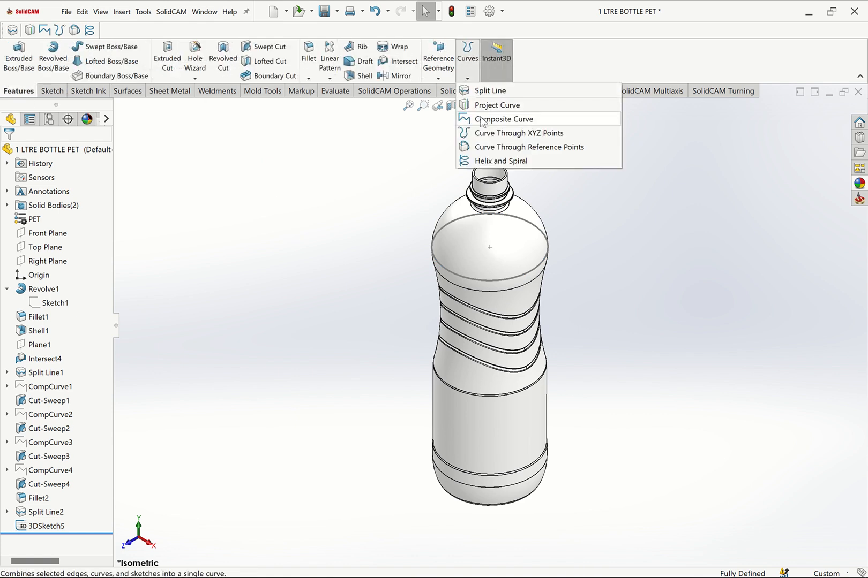
{"action": "left_click", "coordinate": [481, 120]}
{"action": "left_click", "coordinate": [537, 266]}
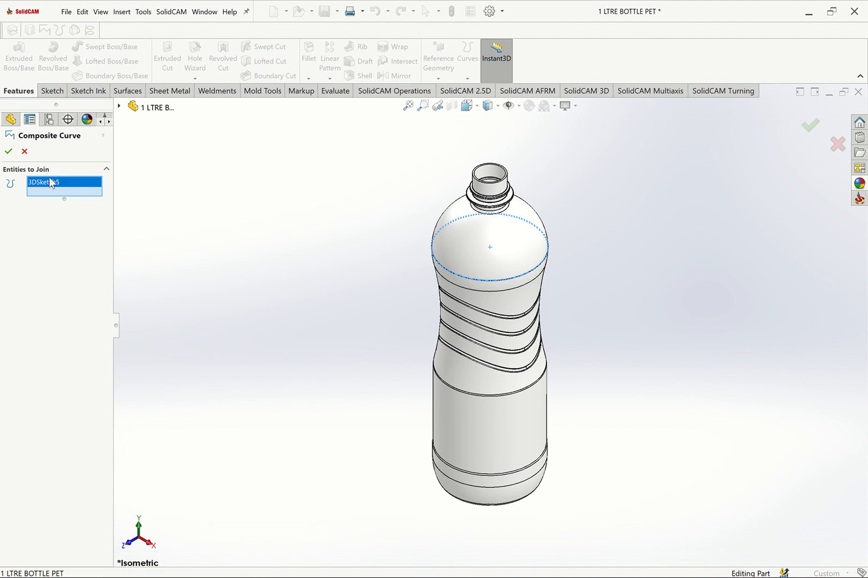
{"action": "left_click", "coordinate": [8, 152]}
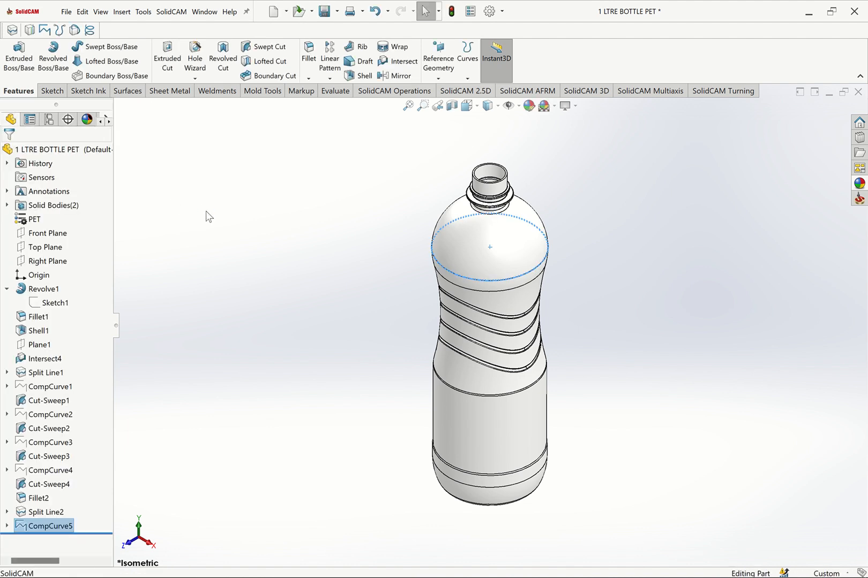
- Cut a groove around the shoulder with a 2 mm circular-profile swept cut along the composite curve
{"action": "left_click", "coordinate": [264, 47]}
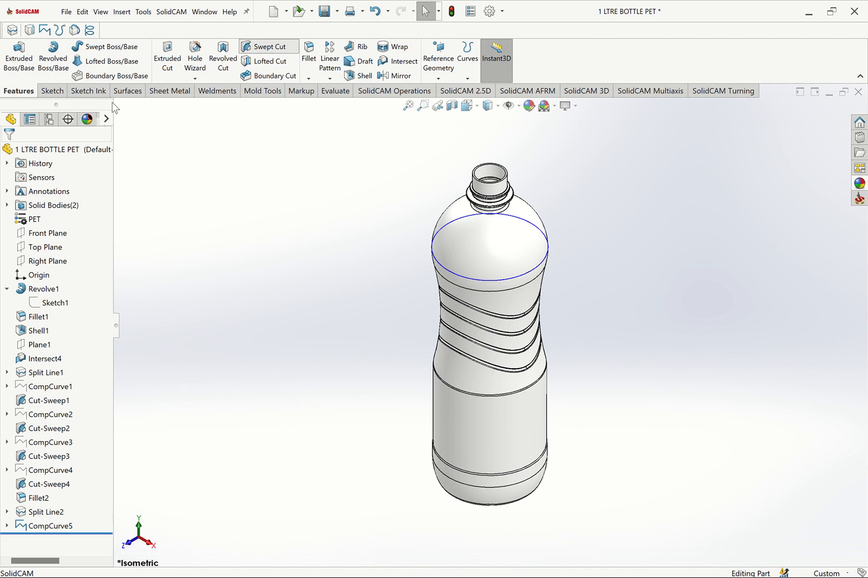
{"action": "left_click", "coordinate": [49, 195]}
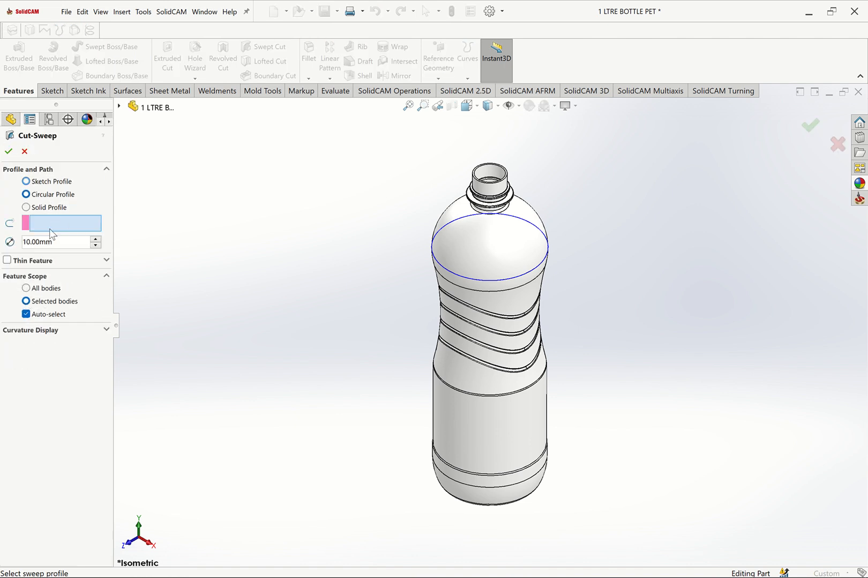
{"action": "type", "text": "2"}
{"action": "key", "text": "Tab"}
{"action": "left_click", "coordinate": [503, 286]}
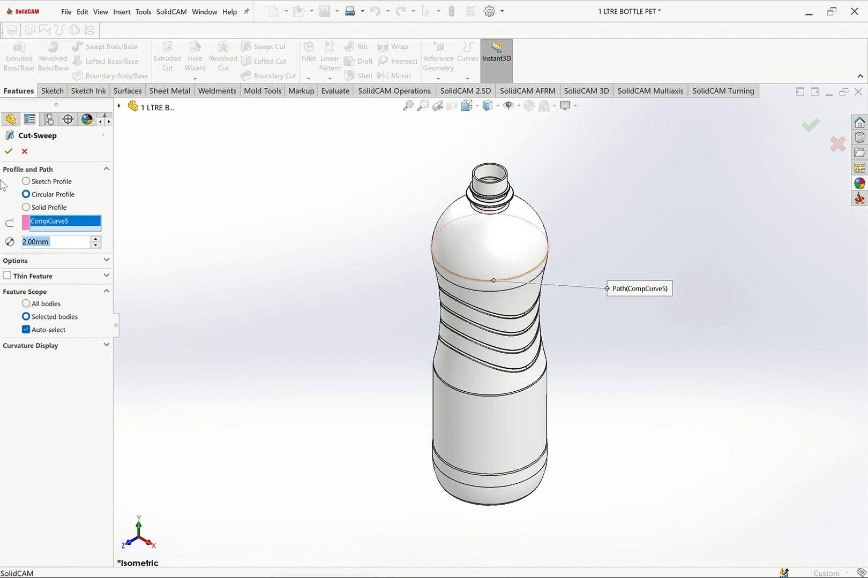
{"action": "left_click", "coordinate": [9, 151]}
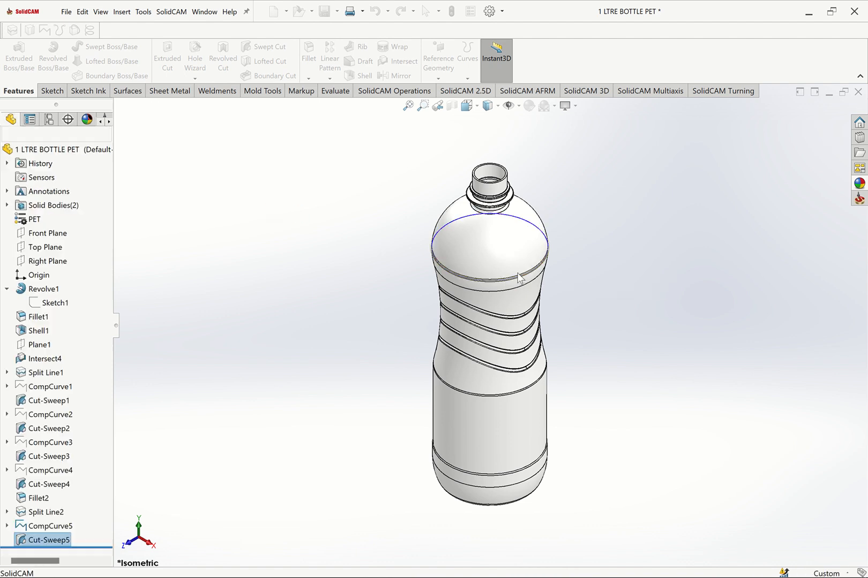
{"action": "left_click", "coordinate": [423, 105]}
{"action": "left_click_drag", "start_coordinate": [431, 200], "coordinate": [575, 329]}
{"action": "key", "text": "Escape"}
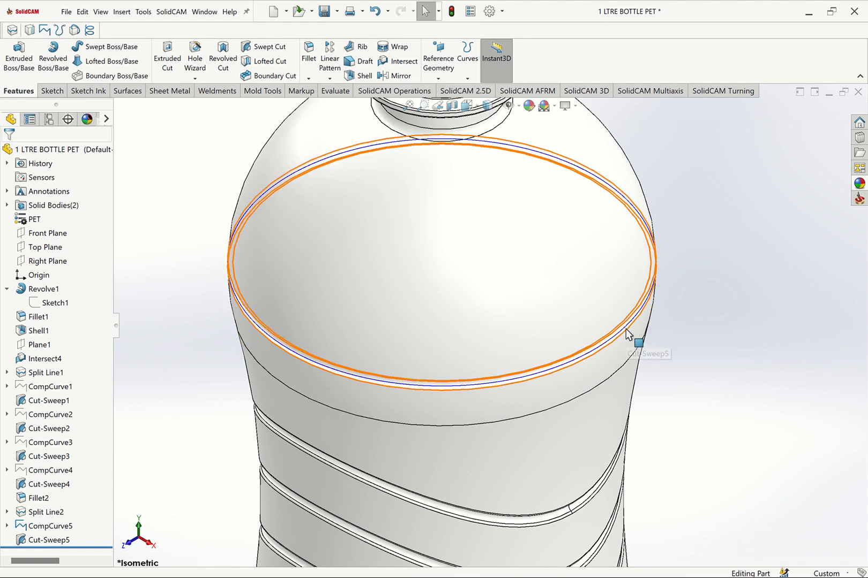
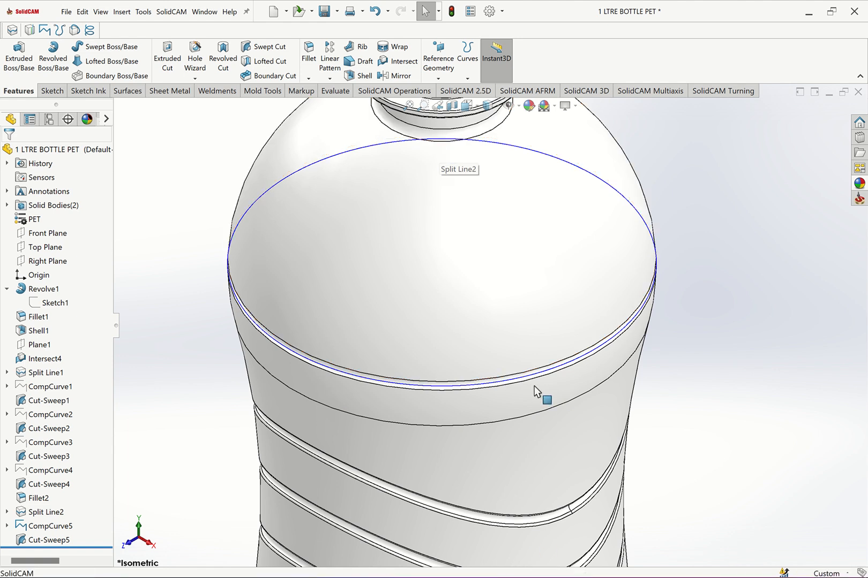
- Undo the shoulder groove, its composite curve and the 3D sketch, keeping the shoulder split line
{"action": "key", "text": "ctrl+z"}
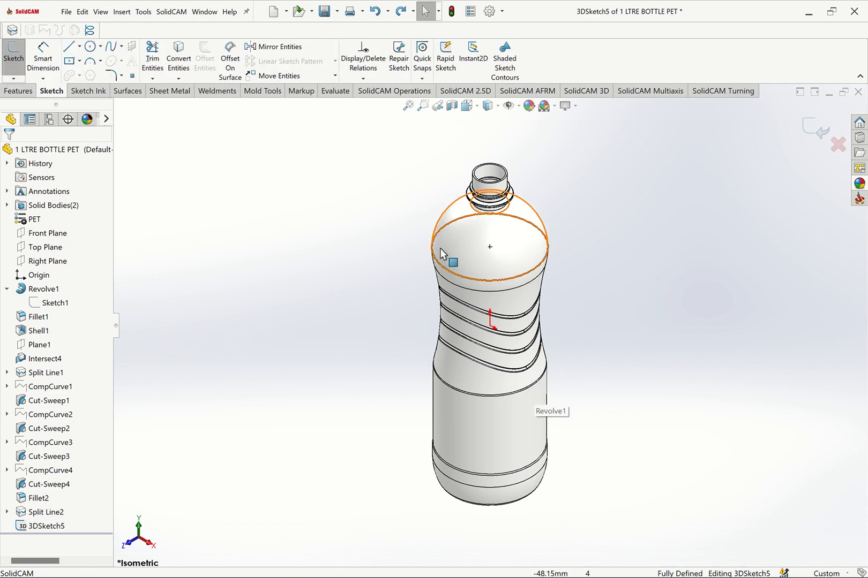
{"action": "key", "text": "ctrl+z"}
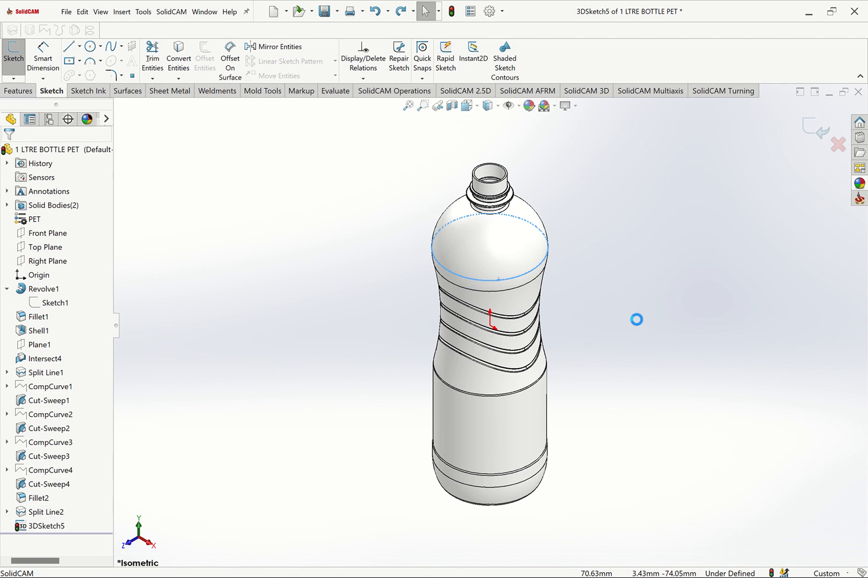
{"action": "key", "text": "ctrl+z"}
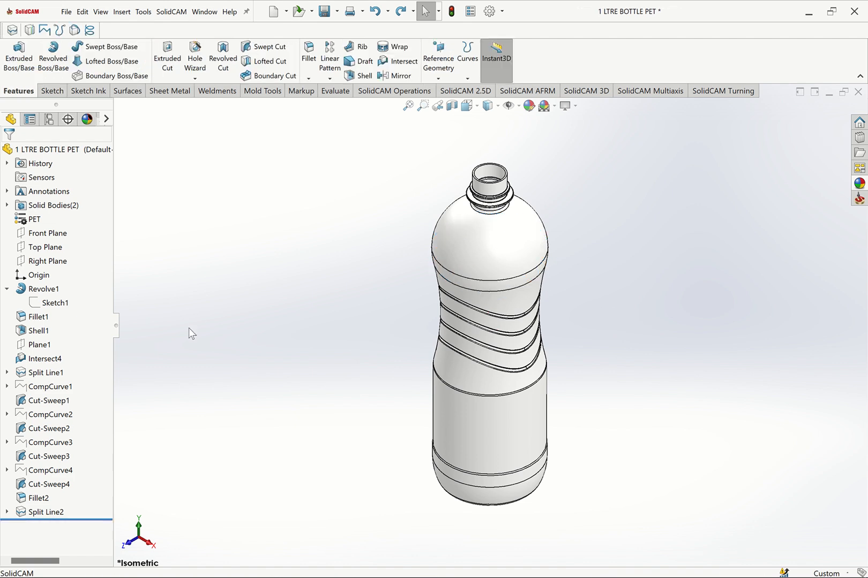
- Open the sketch of the shoulder split line for editing and display the bottle with hidden lines visible
{"action": "left_click", "coordinate": [50, 514]}
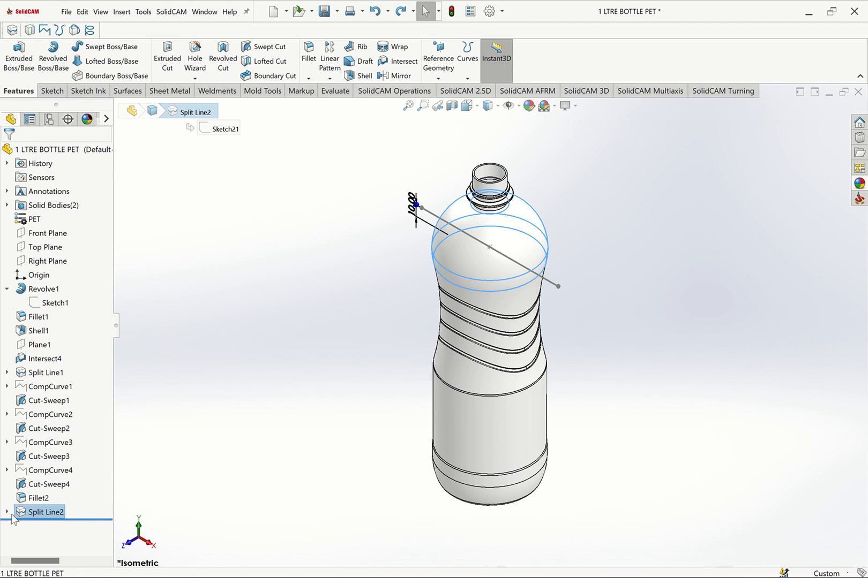
{"action": "left_click", "coordinate": [9, 513]}
{"action": "left_click", "coordinate": [74, 527]}
{"action": "left_click", "coordinate": [67, 504]}
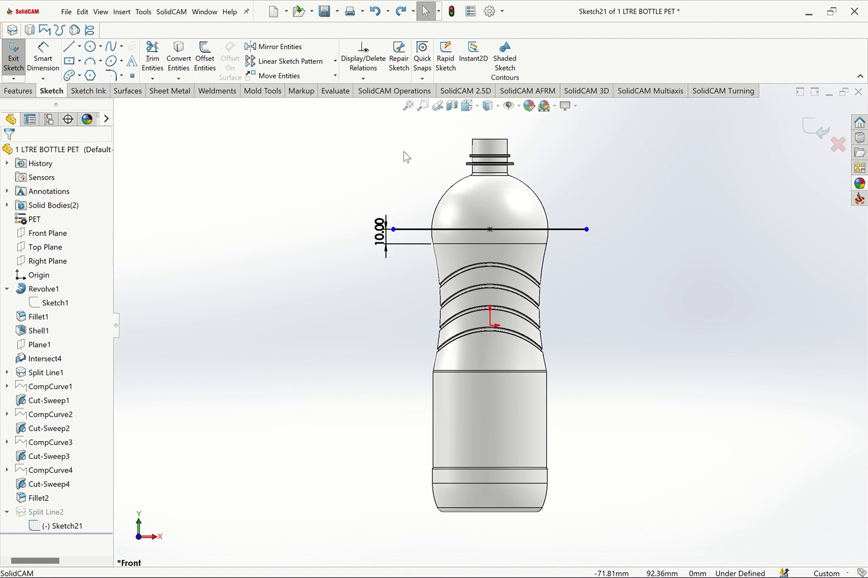
{"action": "left_click", "coordinate": [423, 105]}
{"action": "left_click_drag", "start_coordinate": [368, 155], "coordinate": [659, 295]}
{"action": "key", "text": "Escape"}
{"action": "left_click", "coordinate": [489, 105]}
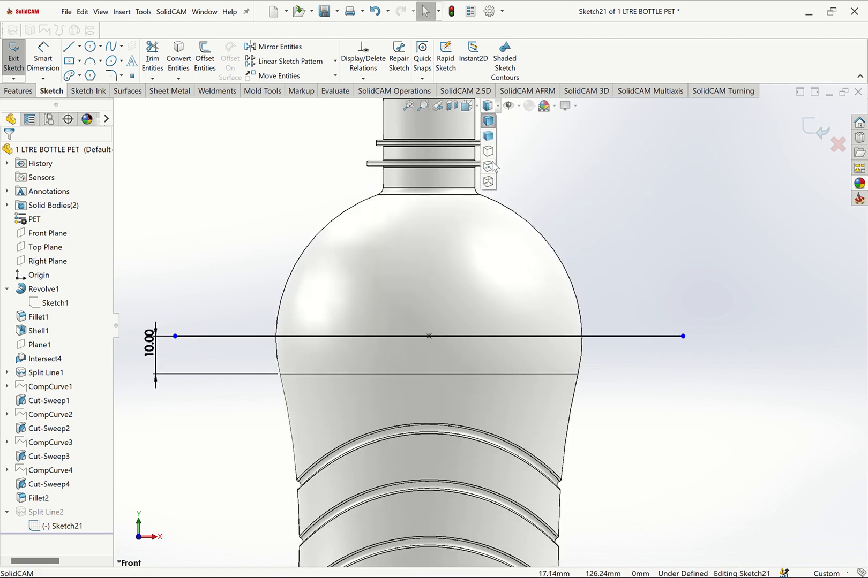
{"action": "left_click", "coordinate": [494, 167]}
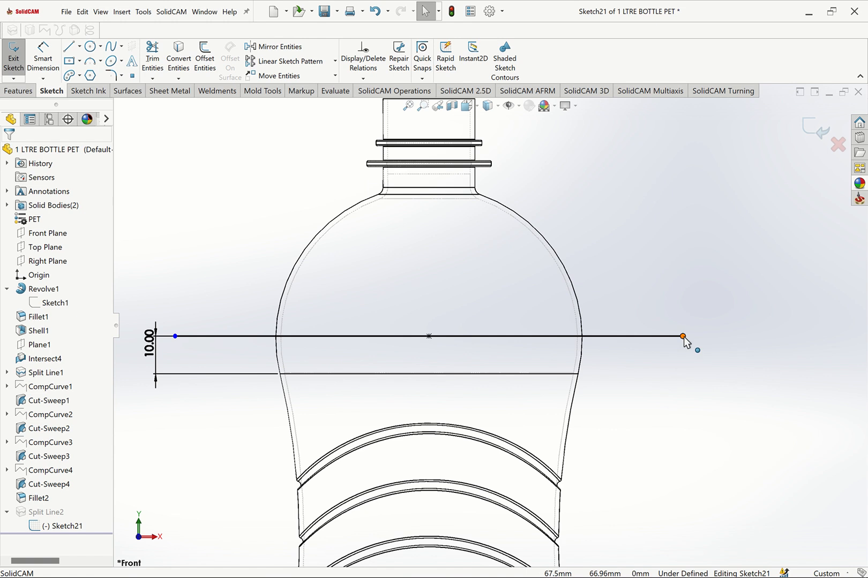
- Shorten the sketched line so both ends meet the bottle's outline and convert it to construction geometry
{"action": "left_click_drag", "start_coordinate": [557, 345], "coordinate": [596, 347]}
{"action": "left_click", "coordinate": [305, 346]}
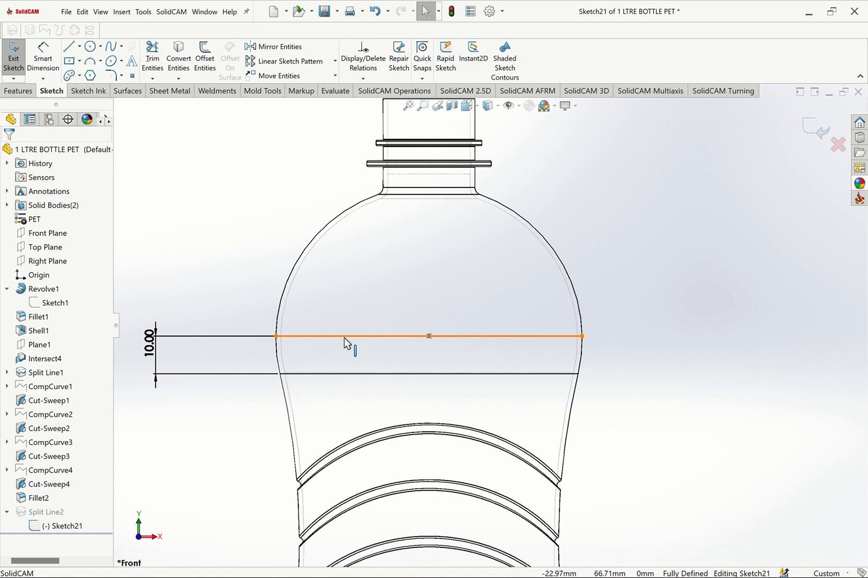
{"action": "left_click", "coordinate": [399, 333]}
{"action": "left_click", "coordinate": [387, 320]}
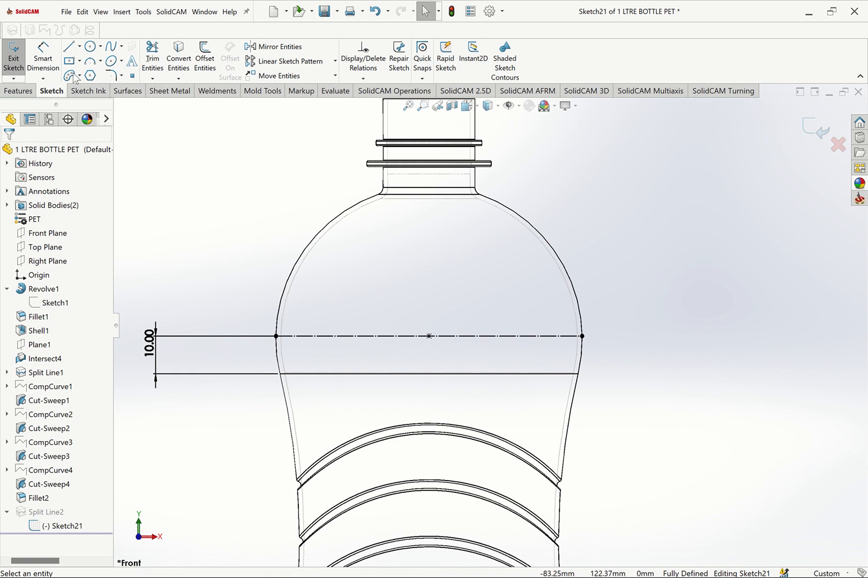
- Sketch a line about 99 mm long across the shoulder above the construction line and make it horizontal
{"action": "left_click", "coordinate": [265, 286]}
{"action": "left_click", "coordinate": [640, 268]}
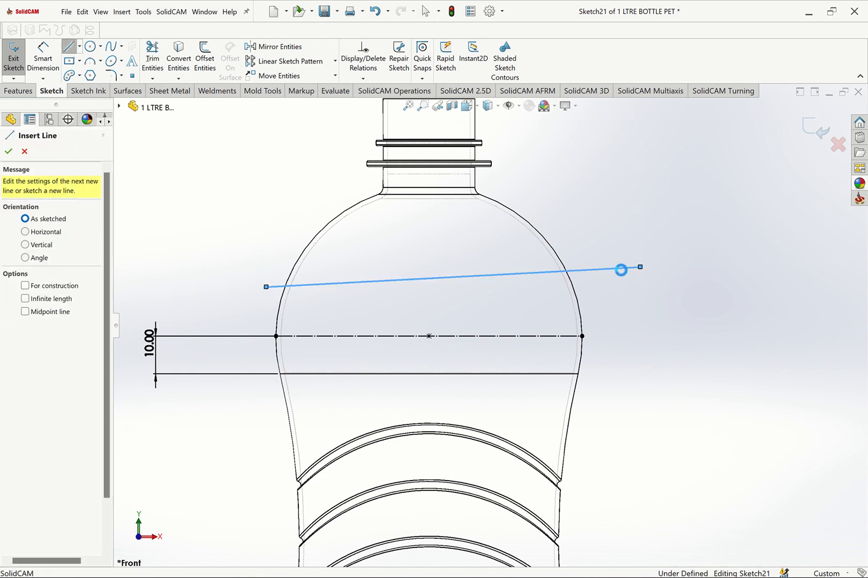
{"action": "key", "text": "Escape"}
{"action": "left_click", "coordinate": [630, 268]}
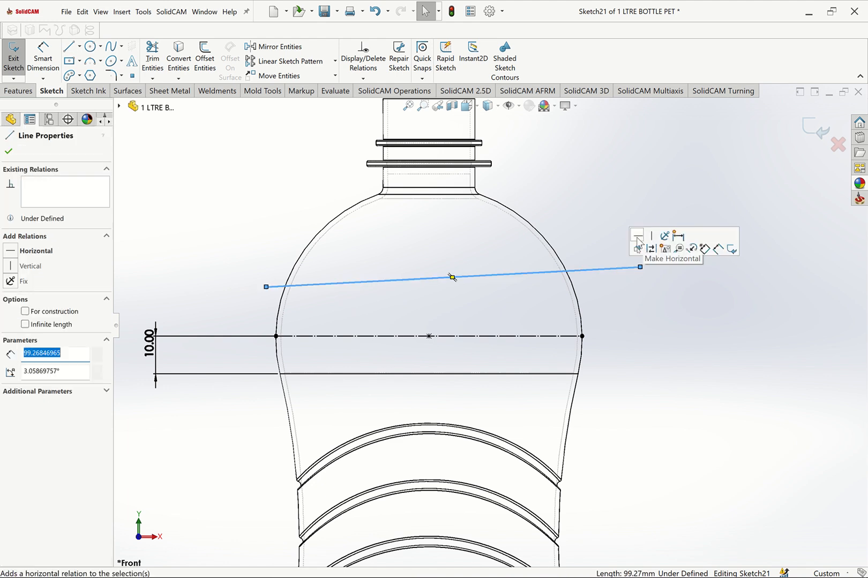
{"action": "left_click", "coordinate": [638, 240]}
{"action": "key", "text": "Escape"}
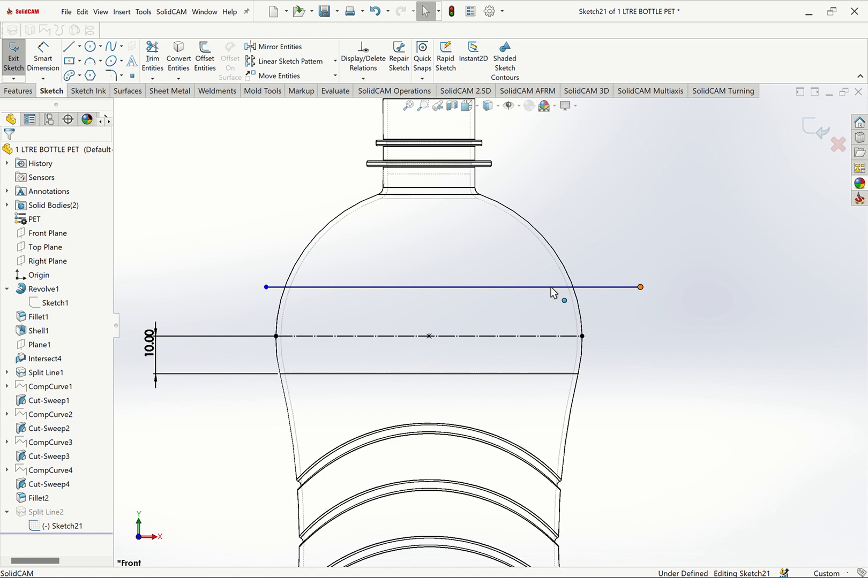
- Move both ends of the upper horizontal line onto the bottle's shoulder outline
{"action": "left_click_drag", "start_coordinate": [640, 287], "coordinate": [574, 288]}
{"action": "key", "text": "Escape"}
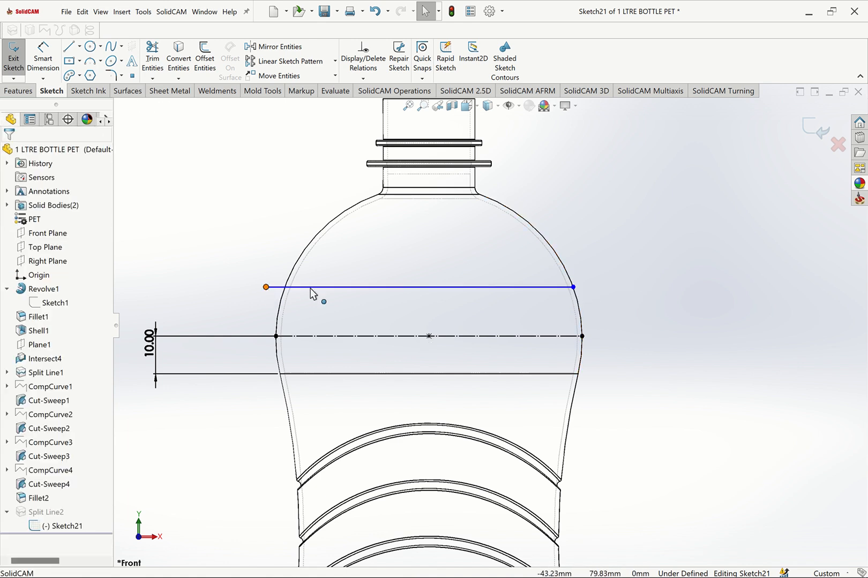
{"action": "left_click_drag", "start_coordinate": [266, 287], "coordinate": [285, 286]}
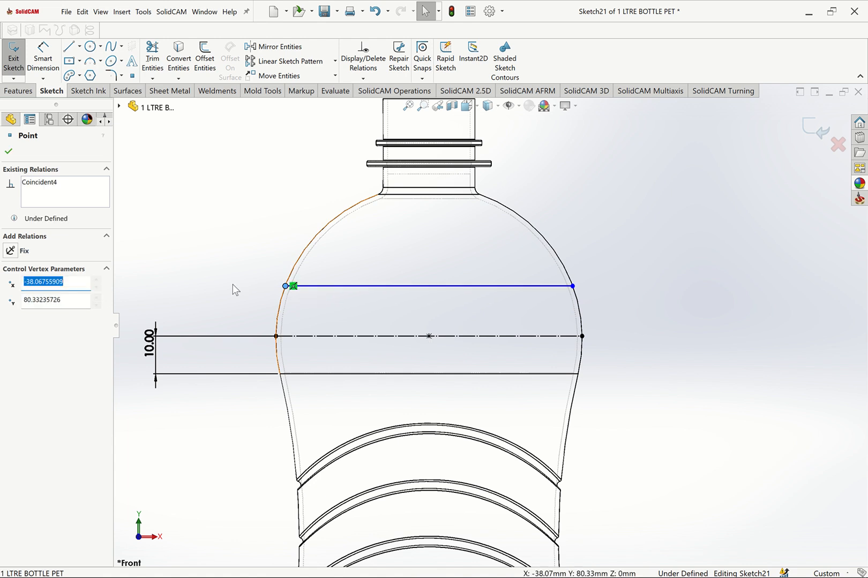
{"action": "key", "text": "Escape"}
- Set the upper horizontal line 15 mm above the construction line and convert it to construction geometry
{"action": "left_click", "coordinate": [40, 61]}
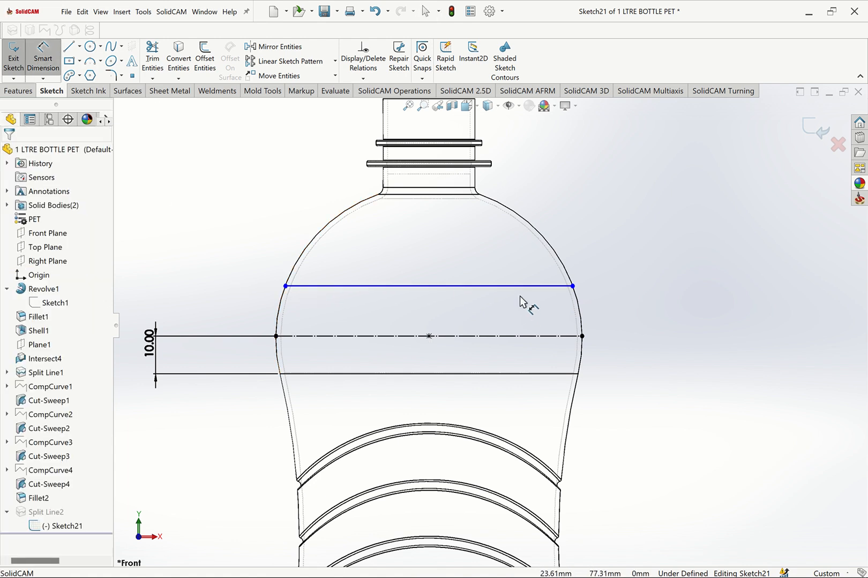
{"action": "left_click", "coordinate": [529, 287]}
{"action": "left_click", "coordinate": [519, 337]}
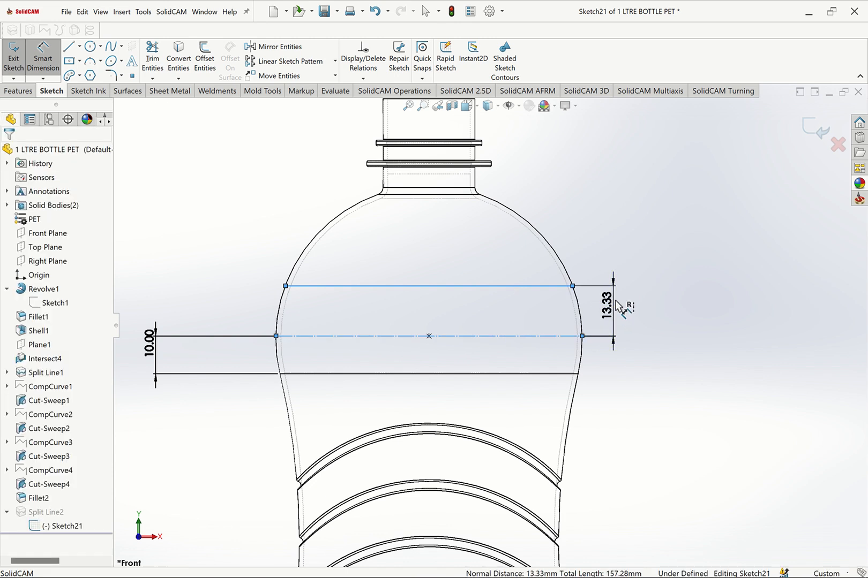
{"action": "left_click", "coordinate": [620, 307]}
{"action": "type", "text": "15"}
{"action": "key", "text": "Return"}
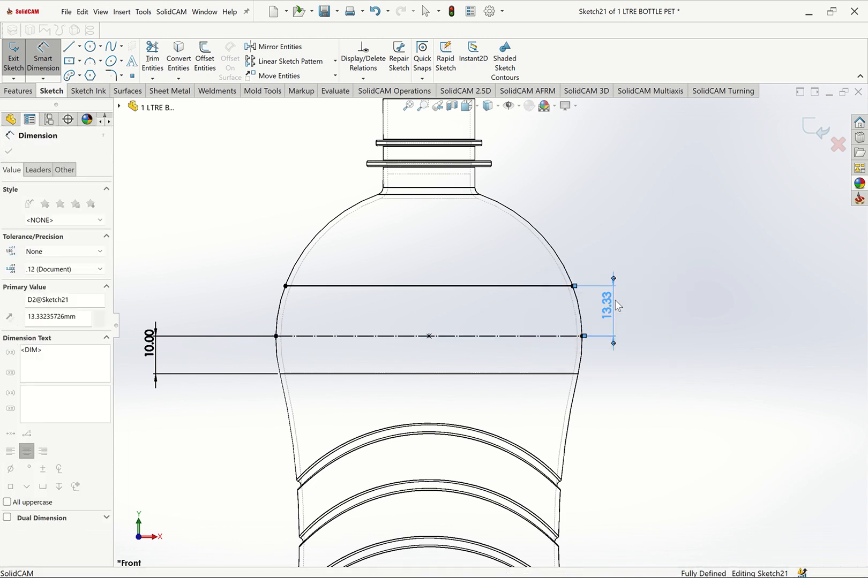
{"action": "key", "text": "Escape"}
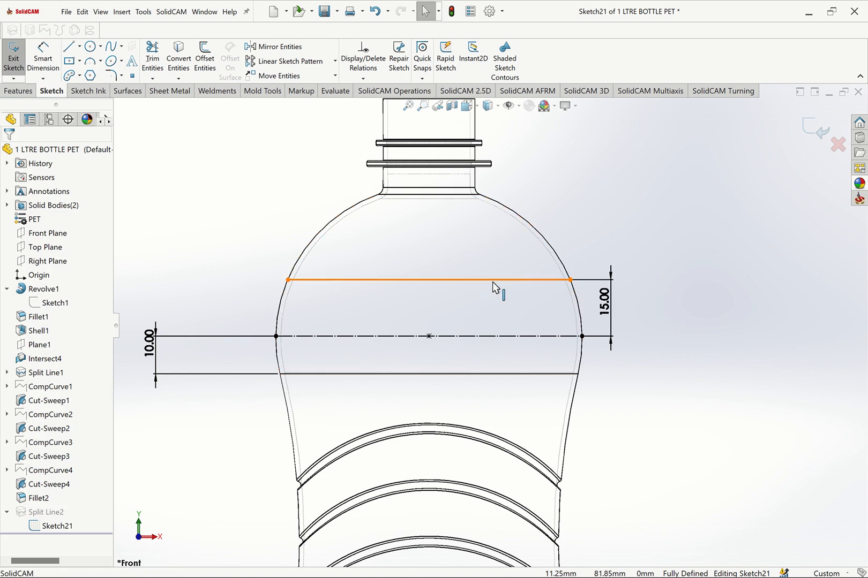
{"action": "left_click", "coordinate": [492, 280]}
{"action": "left_click", "coordinate": [459, 265]}
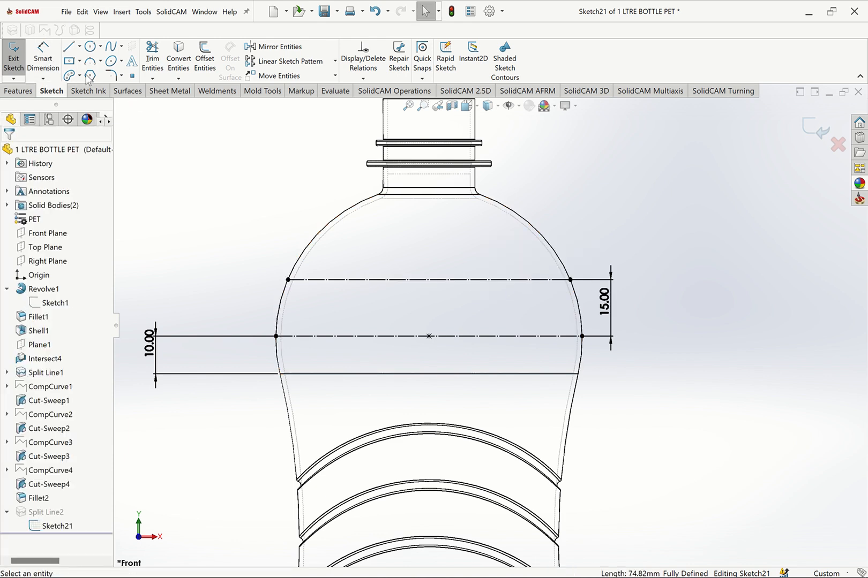
- Sketch a three-point arc of about 22.6 mm radius, bulging upward from the lower construction line's left end to its midpoint
{"action": "left_click", "coordinate": [90, 61]}
{"action": "left_click", "coordinate": [275, 337]}
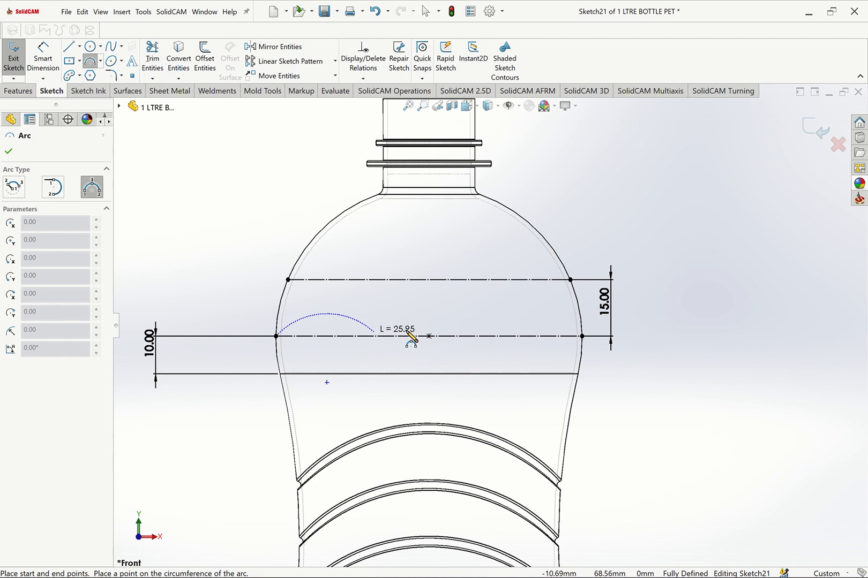
{"action": "left_click", "coordinate": [429, 336]}
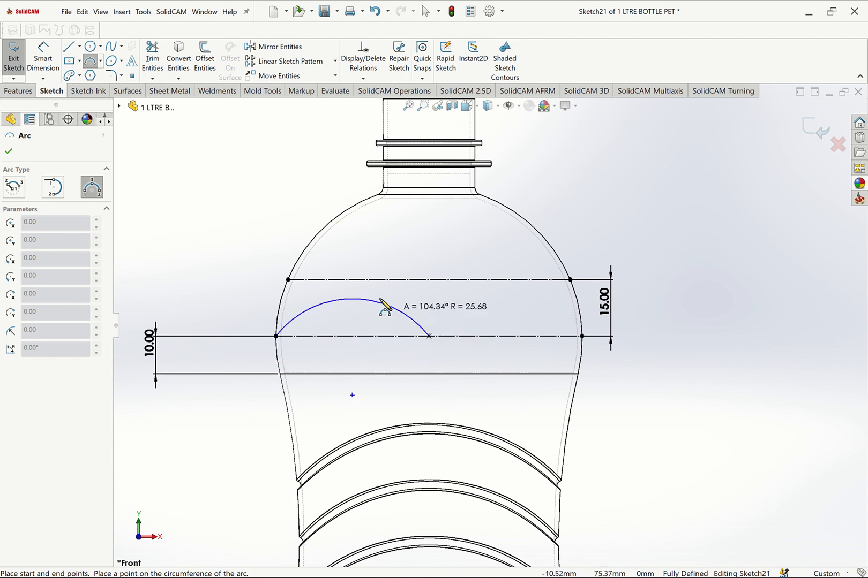
{"action": "left_click", "coordinate": [354, 290]}
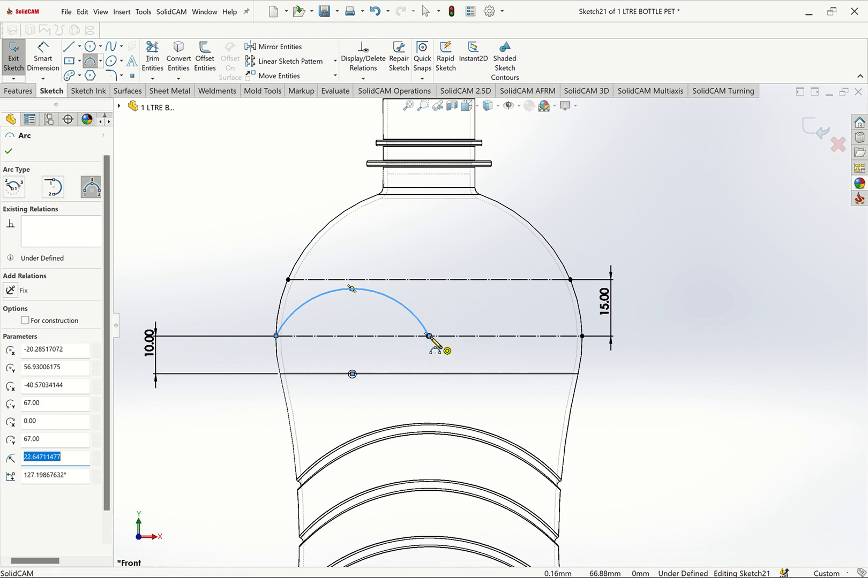
{"action": "key", "text": "Escape"}
{"action": "left_click", "coordinate": [88, 64]}
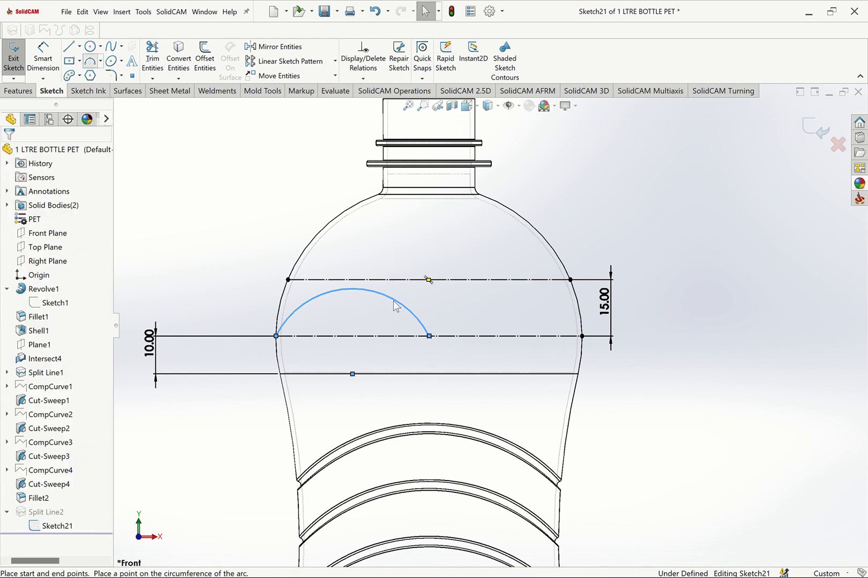
{"action": "left_click", "coordinate": [429, 337]}
{"action": "key", "text": "Escape"}
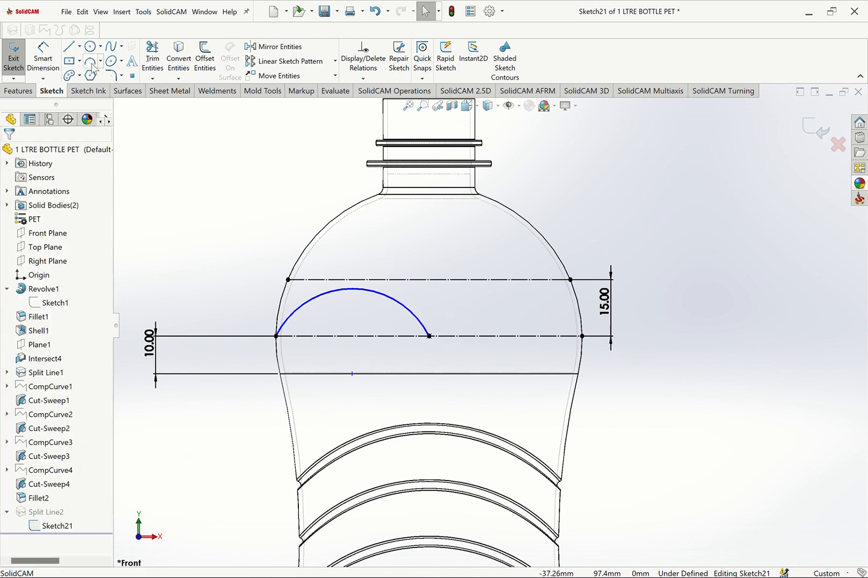
{"action": "key", "text": "Return"}
{"action": "left_click", "coordinate": [428, 336]}
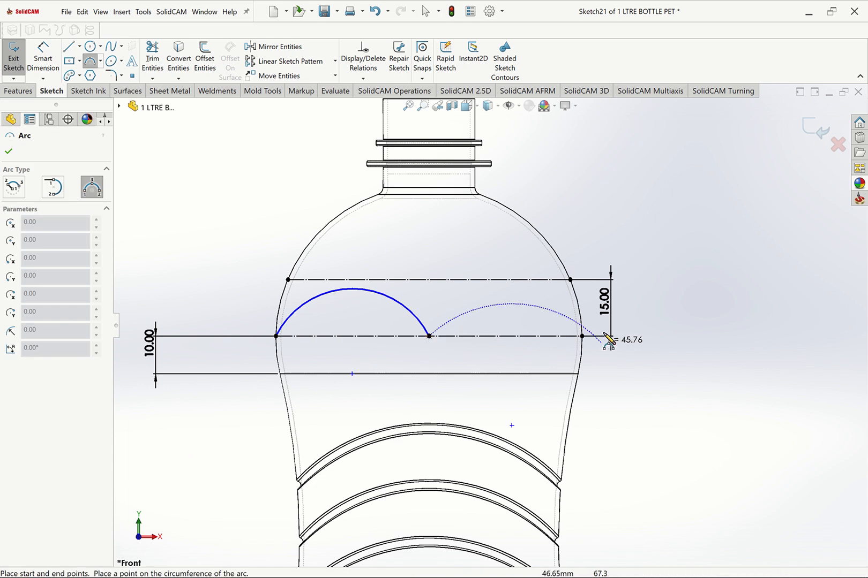
{"action": "left_click", "coordinate": [582, 336]}
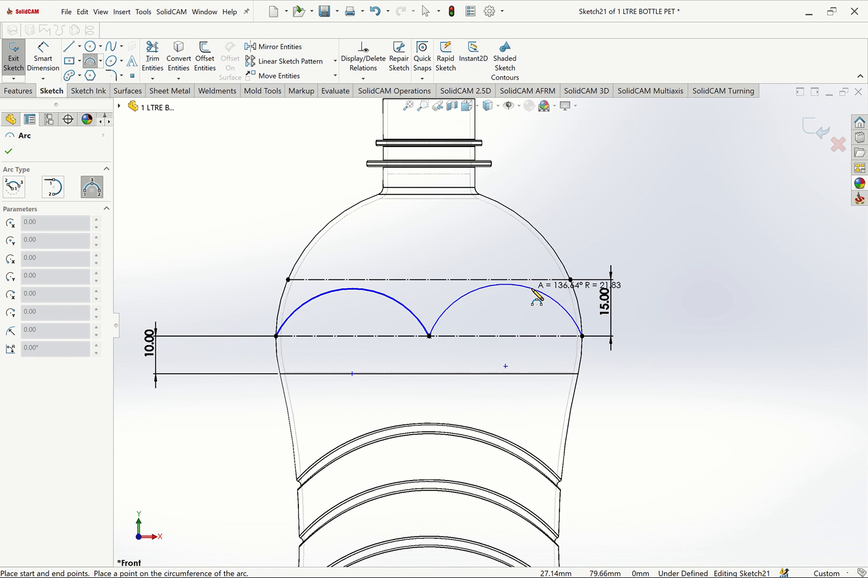
{"action": "key", "text": "Escape"}
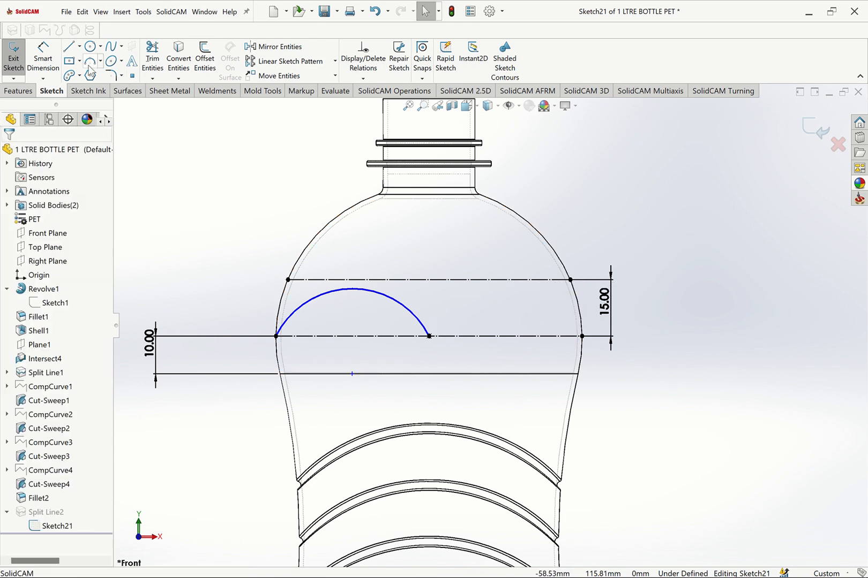
{"action": "key", "text": "Return"}
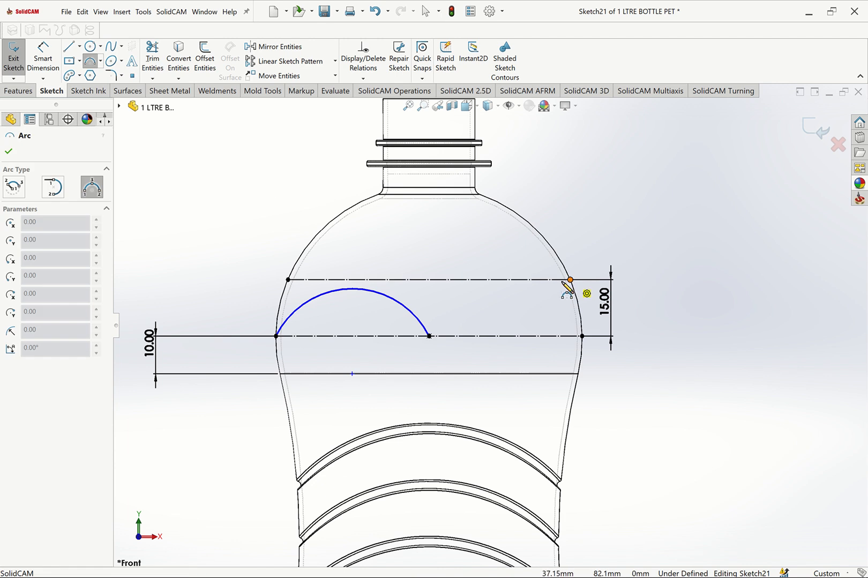
{"action": "left_click", "coordinate": [569, 280]}
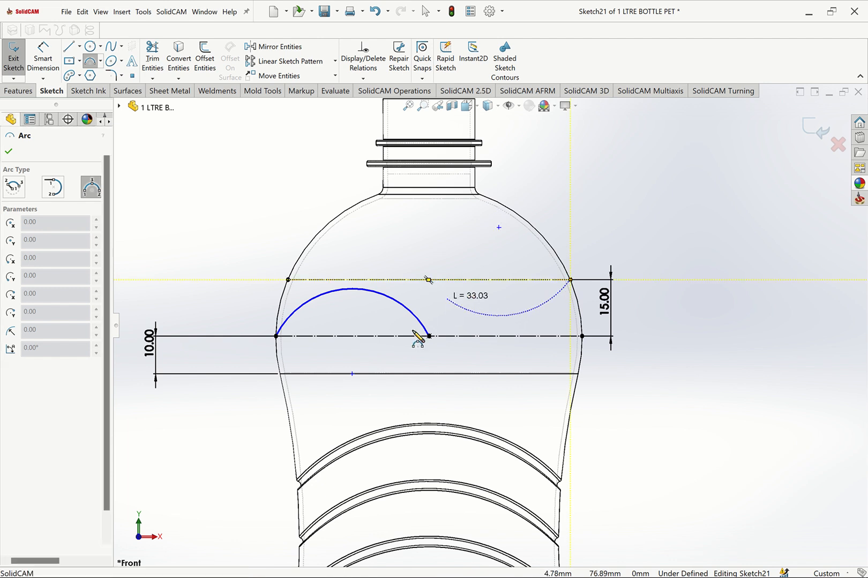
{"action": "key", "text": "Escape"}
- Sketch a second three-point arc of about 22 mm radius, bulging upward from the lower construction line's midpoint to its right end
{"action": "left_click", "coordinate": [90, 61]}
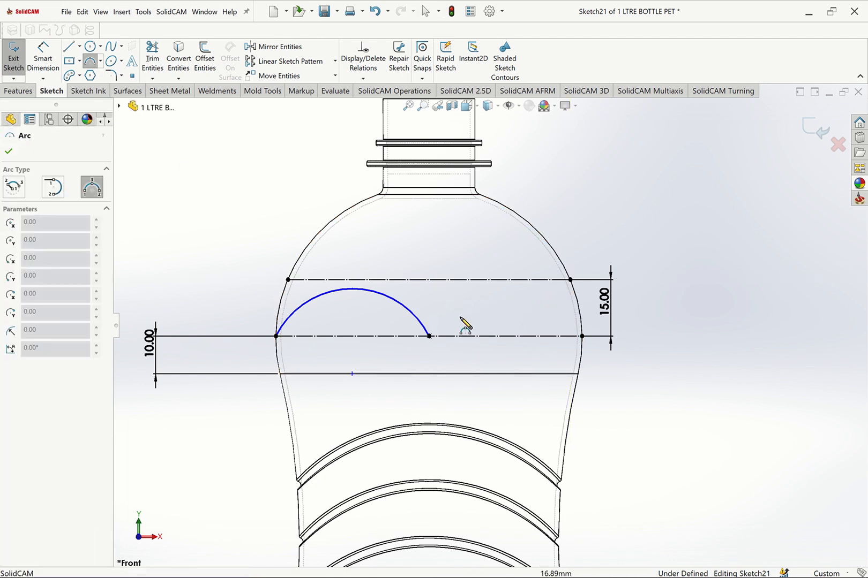
{"action": "left_click", "coordinate": [429, 336]}
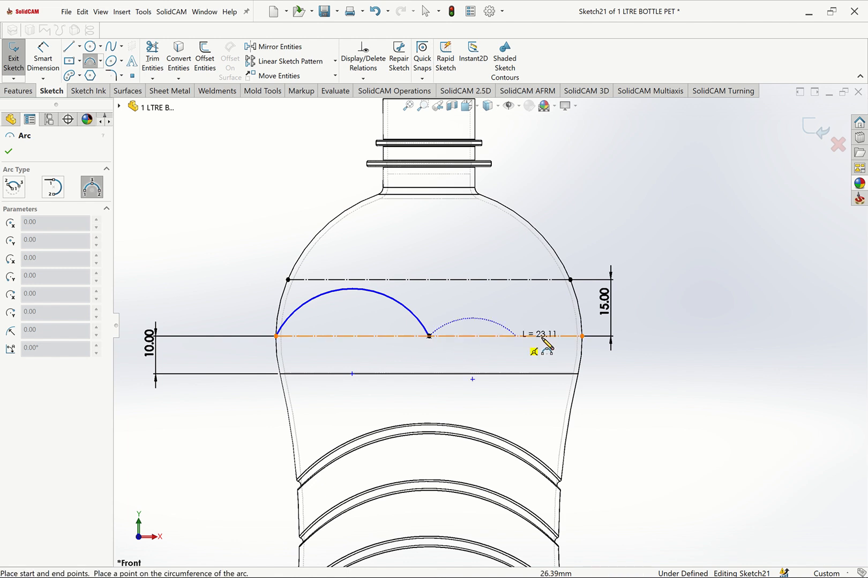
{"action": "left_click", "coordinate": [582, 337]}
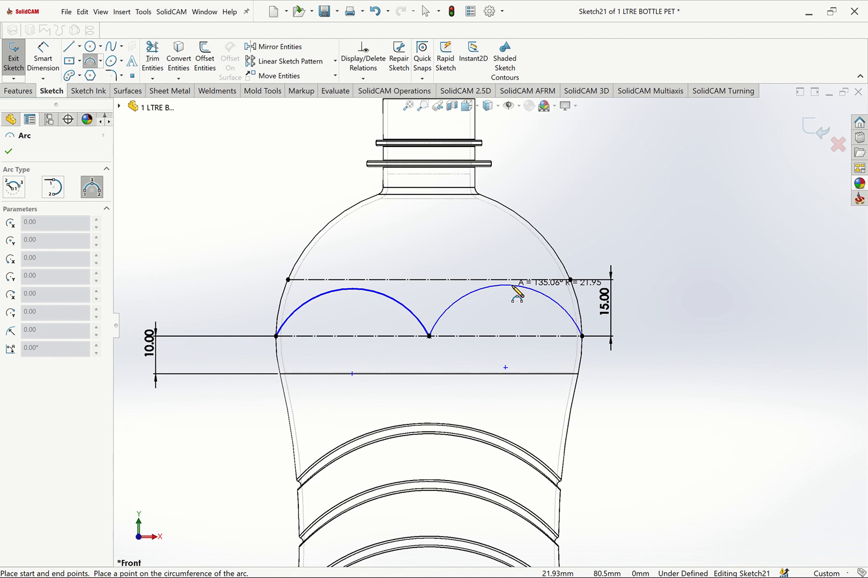
{"action": "left_click", "coordinate": [515, 290]}
{"action": "key", "text": "Escape"}
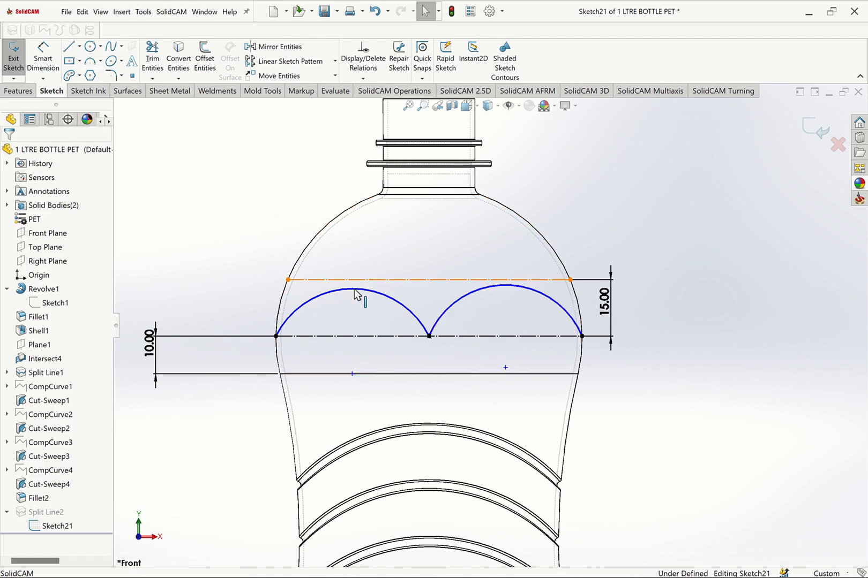
- Make both arcs tangent to the upper construction line
{"action": "left_click", "coordinate": [355, 294]}
{"action": "left_click", "coordinate": [351, 292]}
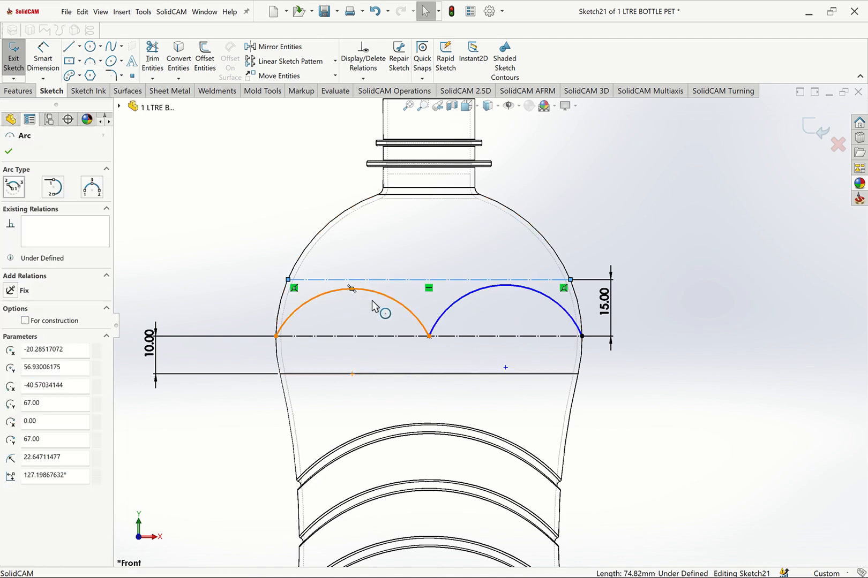
{"action": "left_click", "coordinate": [373, 281], "text": "ctrl"}
{"action": "left_click", "coordinate": [370, 257]}
{"action": "left_click", "coordinate": [304, 240]}
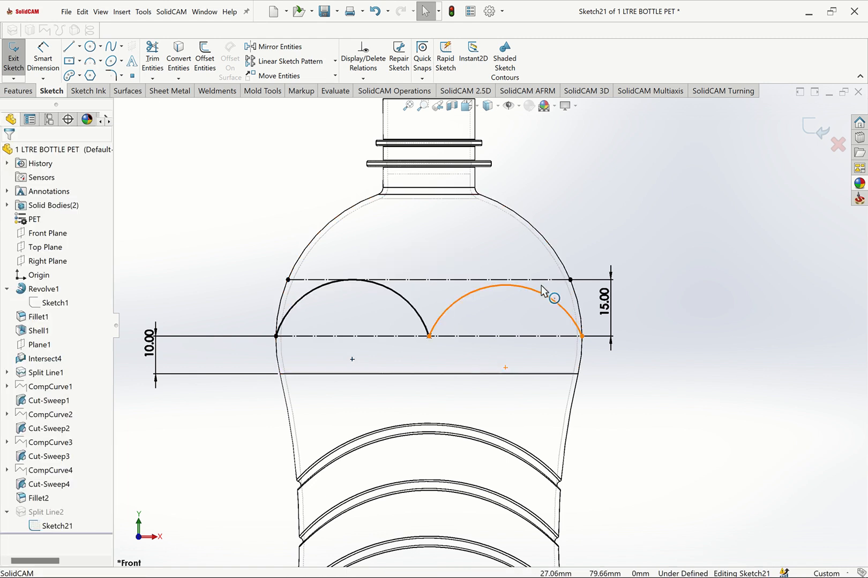
{"action": "left_click", "coordinate": [541, 287]}
{"action": "left_click", "coordinate": [549, 279], "text": "ctrl"}
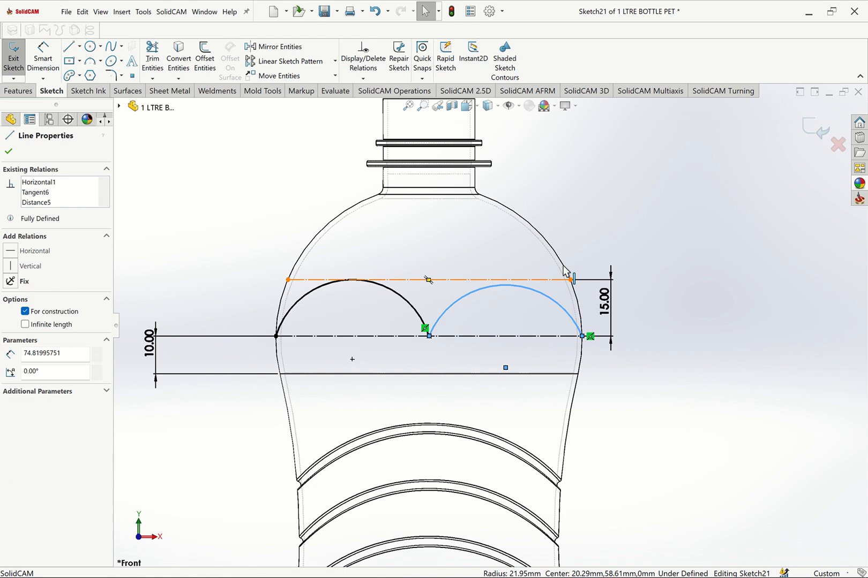
{"action": "left_click", "coordinate": [578, 258]}
{"action": "left_click", "coordinate": [202, 128]}
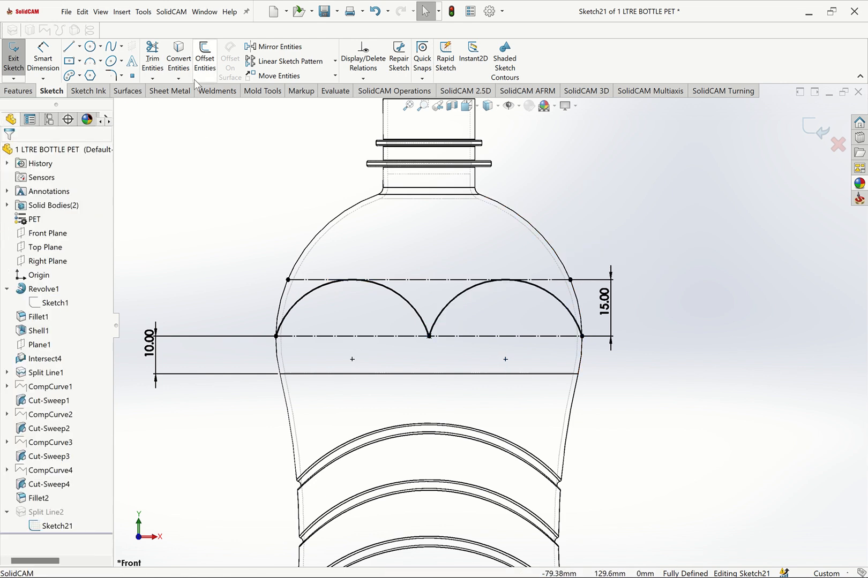
- Round the corner where the two arcs meet with a 20 mm sketch fillet
{"action": "left_click", "coordinate": [111, 76]}
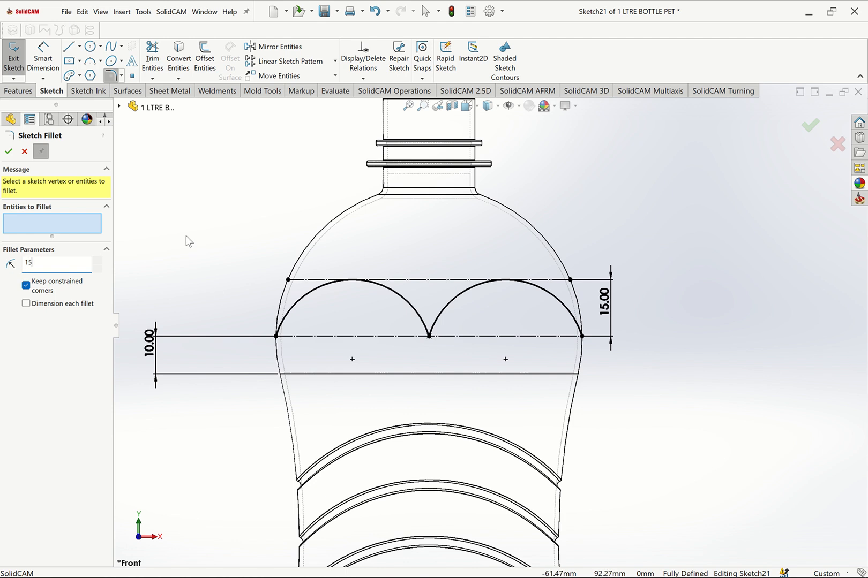
{"action": "left_click", "coordinate": [433, 330]}
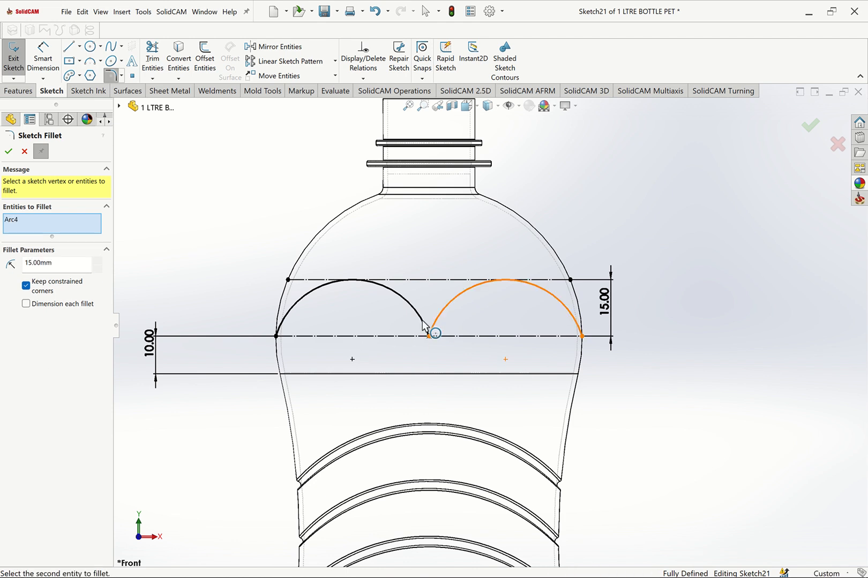
{"action": "left_click", "coordinate": [423, 323]}
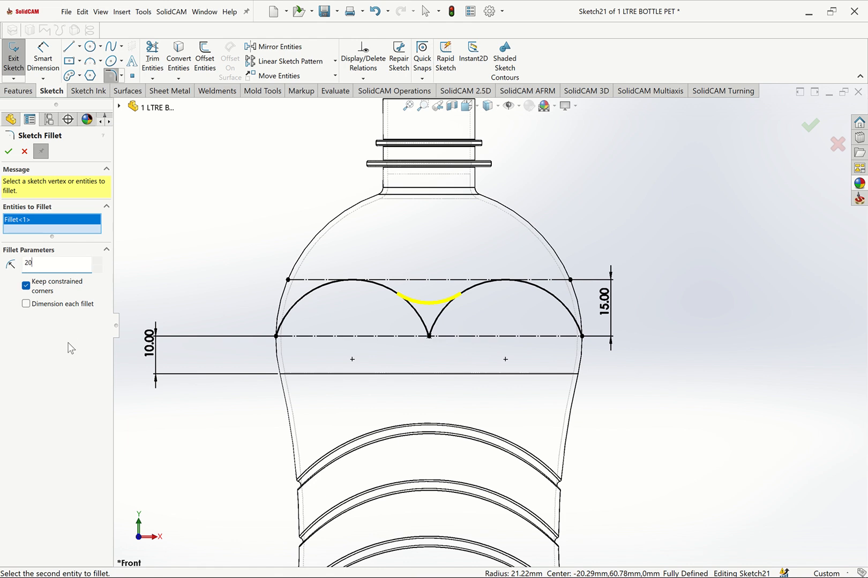
{"action": "left_click", "coordinate": [8, 152]}
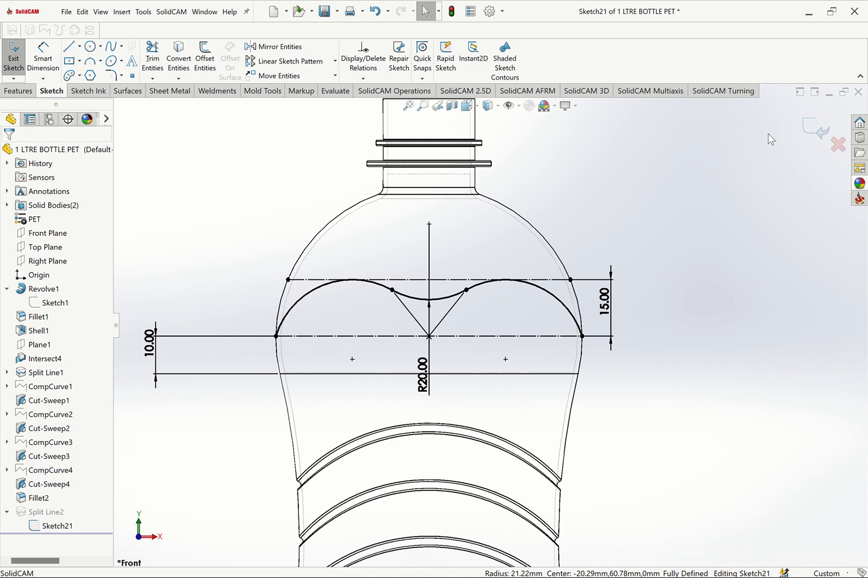
- Display the bottle shaded with edges and exit the sketch to rebuild the wavy shoulder split line
{"action": "left_click", "coordinate": [489, 120]}
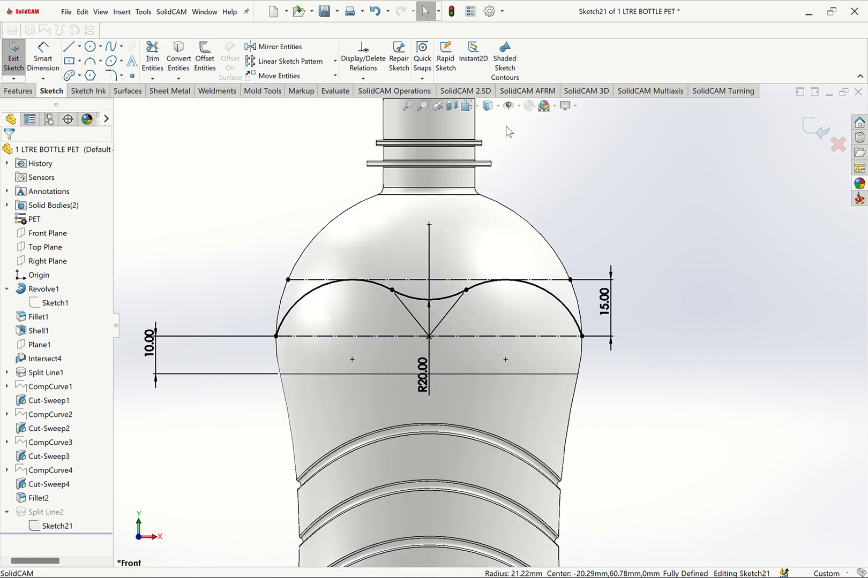
{"action": "double_click", "coordinate": [699, 200]}
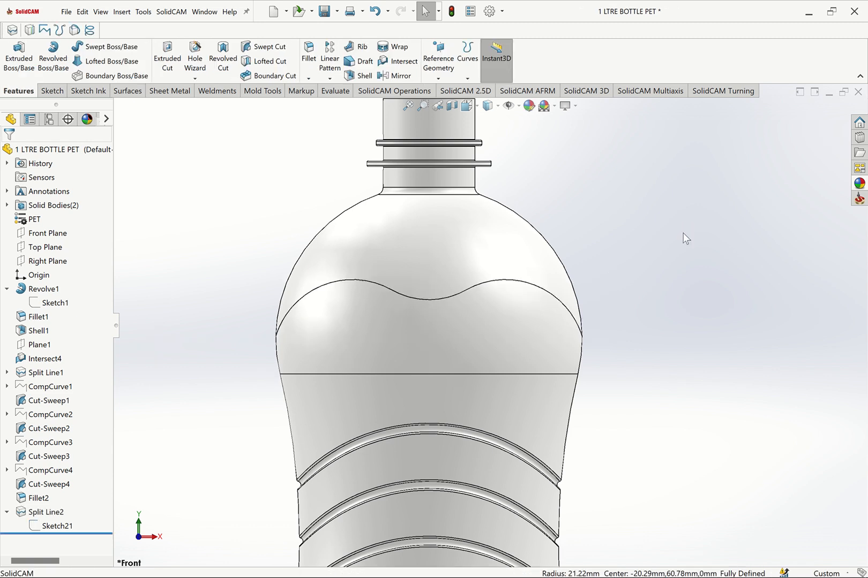
{"action": "key", "text": "Right"}
{"action": "key", "text": "Right"}
{"action": "key", "text": "Right"}
{"action": "key", "text": "Right"}
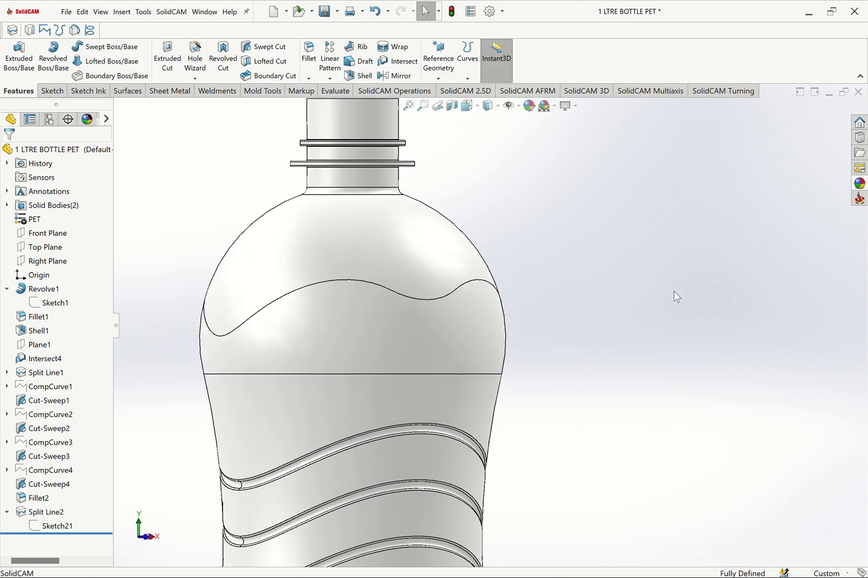
{"action": "key", "text": "Down"}
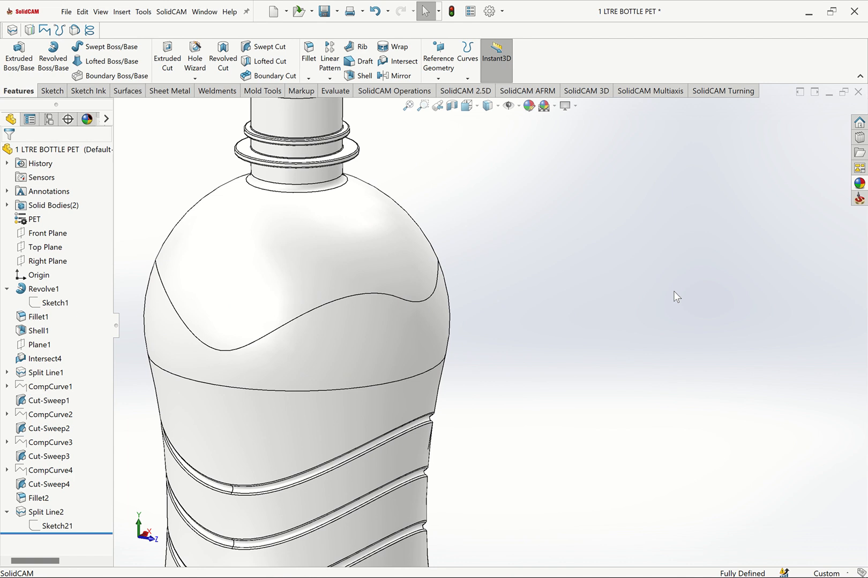
- Show the bottle's shoulder close up in isometric view and start a new 3D sketch
{"action": "key", "text": "ctrl+7"}
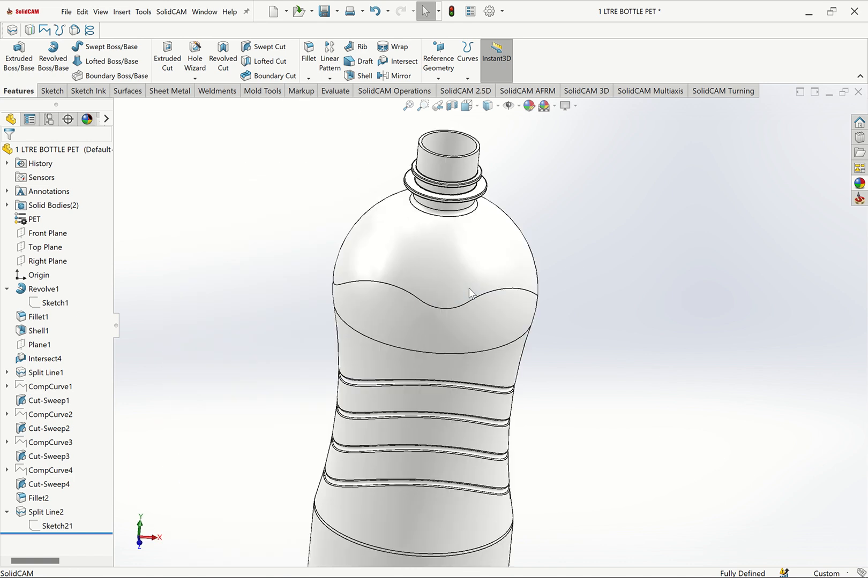
{"action": "left_click", "coordinate": [425, 107]}
{"action": "left_click_drag", "start_coordinate": [397, 209], "coordinate": [628, 341]}
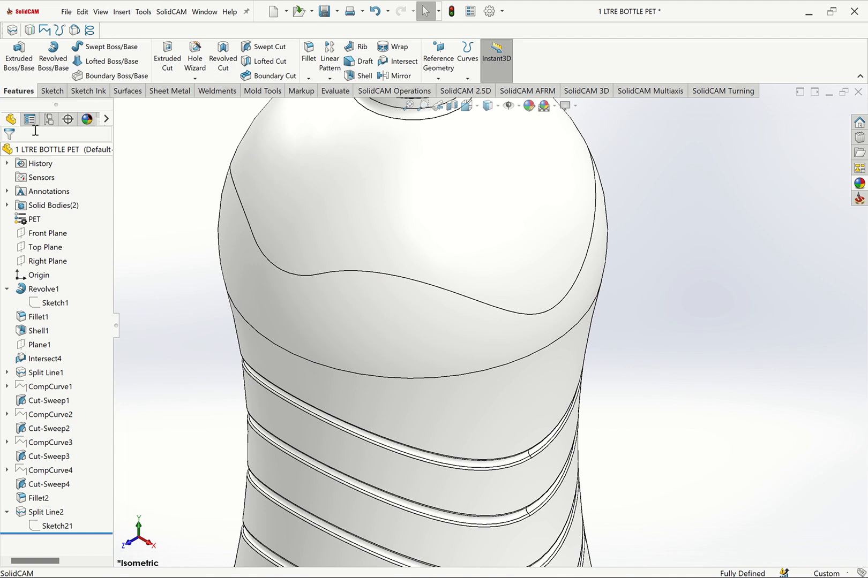
{"action": "left_click", "coordinate": [44, 93]}
{"action": "left_click", "coordinate": [24, 80]}
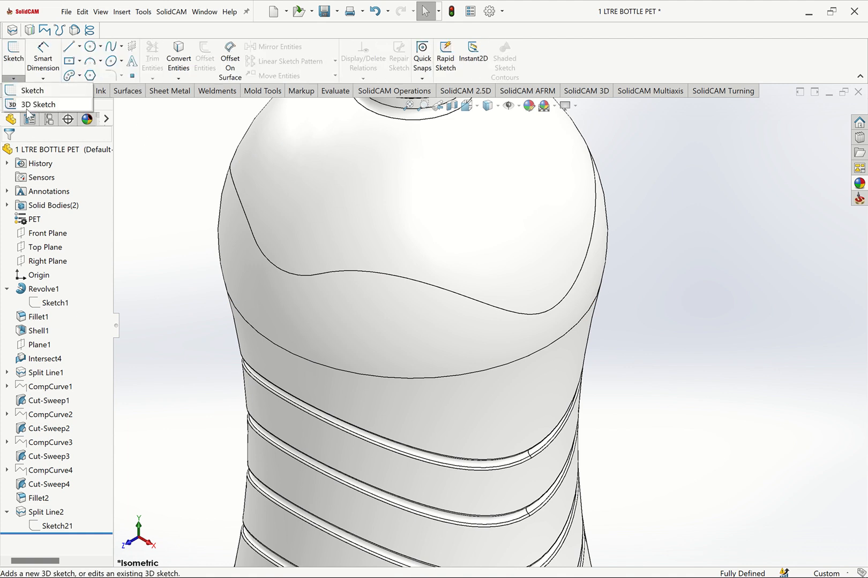
{"action": "left_click", "coordinate": [29, 103]}
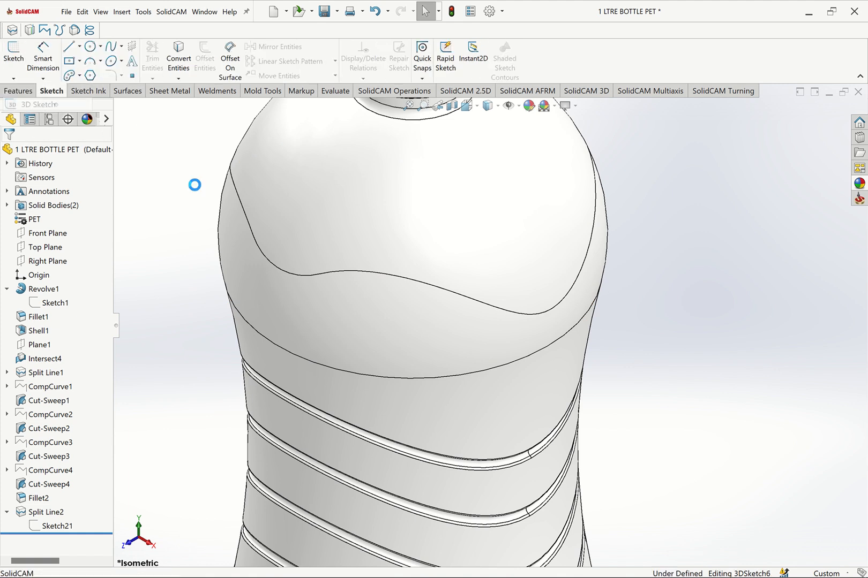
- Convert all edges of the wavy shoulder split line around the bottle into the 3D sketch and exit the sketch
{"action": "left_click", "coordinate": [353, 269]}
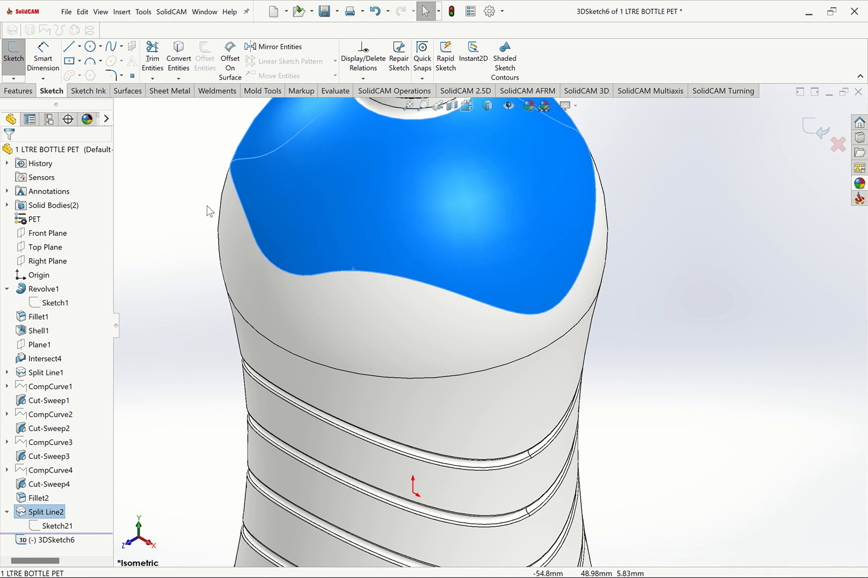
{"action": "left_click", "coordinate": [179, 56]}
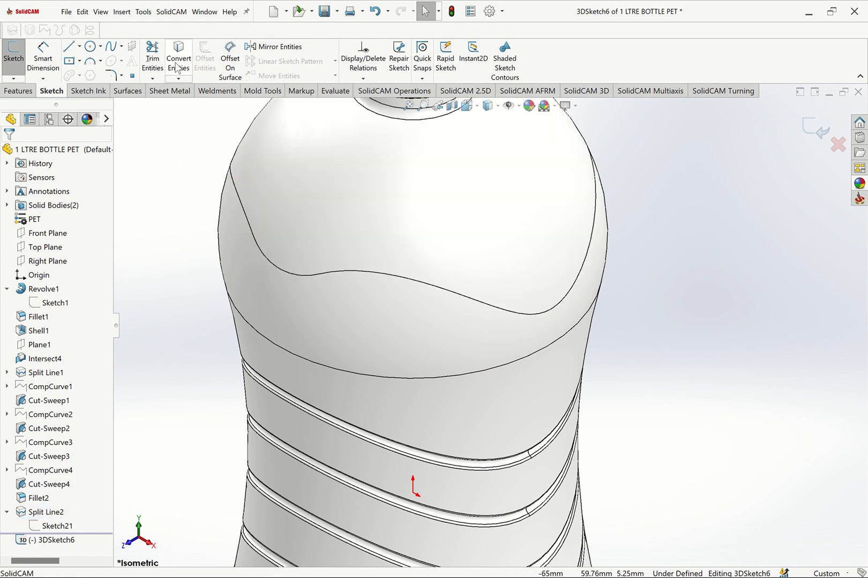
{"action": "left_click", "coordinate": [309, 275]}
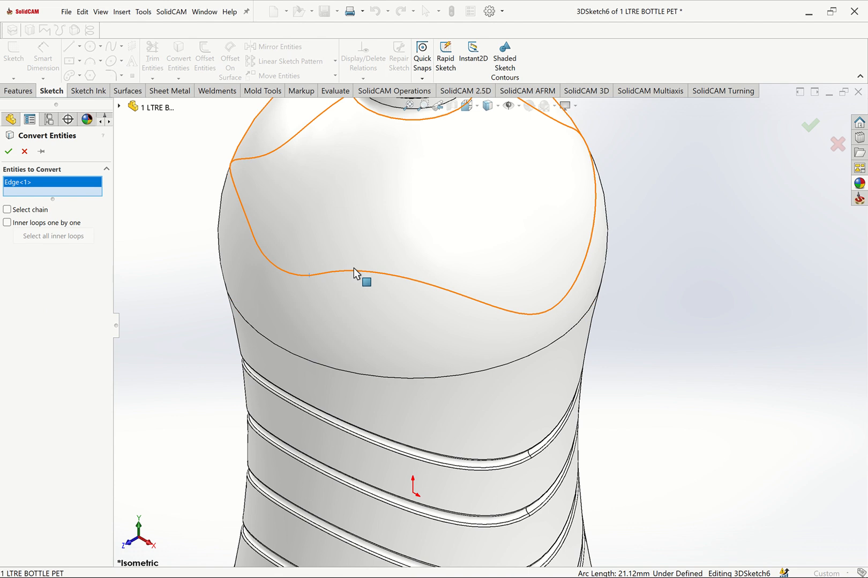
{"action": "left_click", "coordinate": [349, 272]}
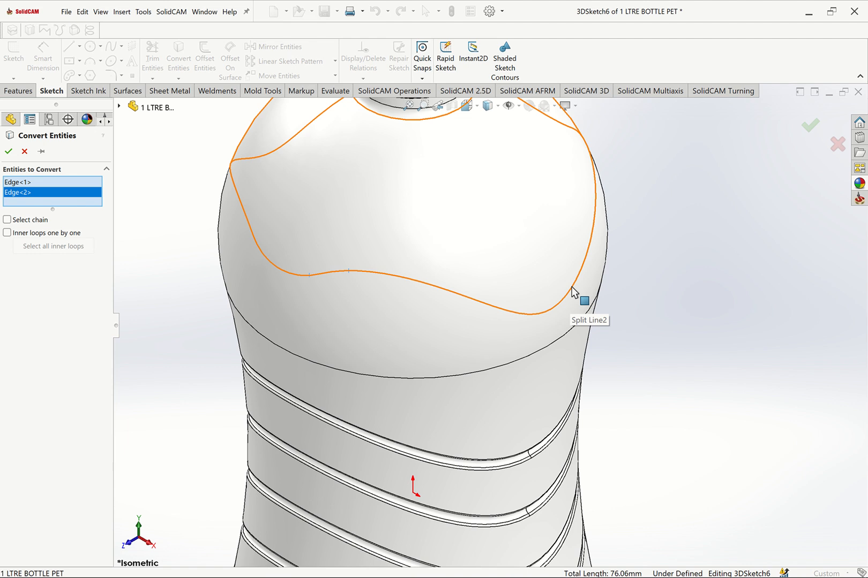
{"action": "left_click", "coordinate": [318, 231]}
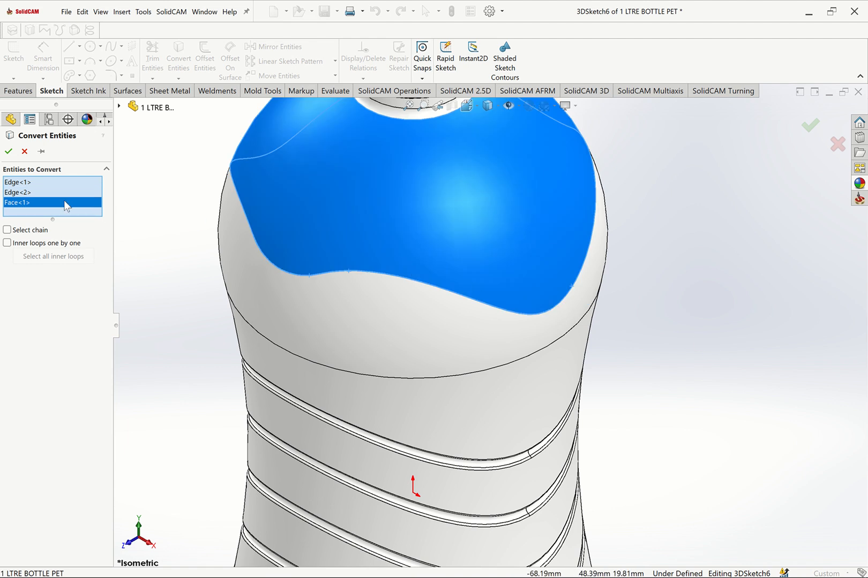
{"action": "right_click", "coordinate": [65, 202]}
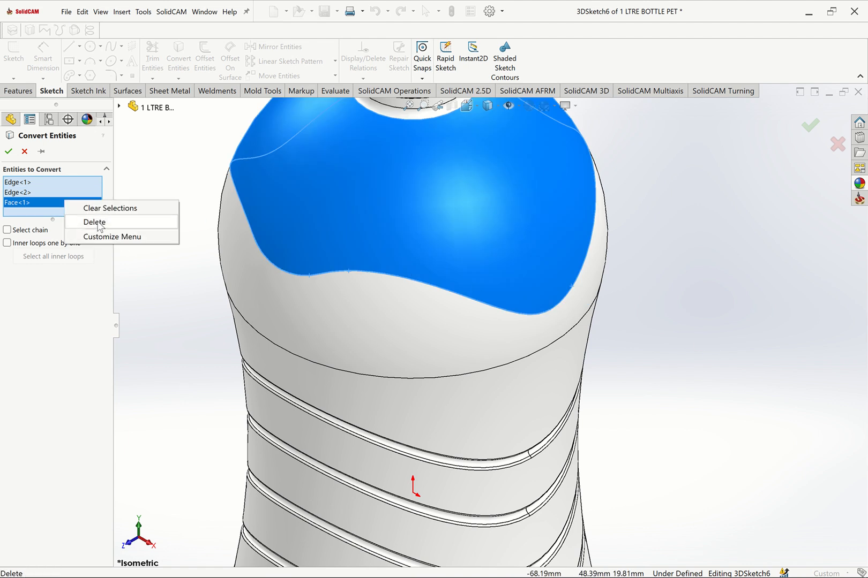
{"action": "left_click", "coordinate": [119, 222]}
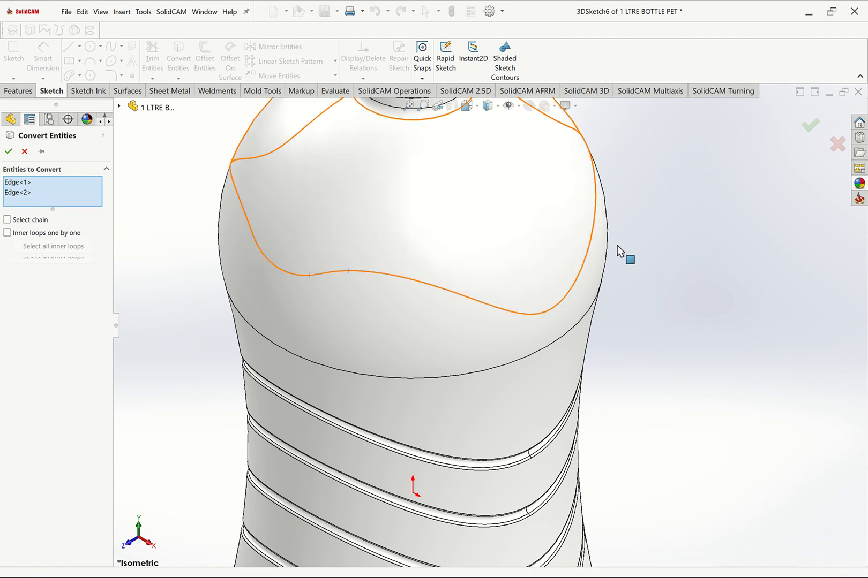
{"action": "left_click", "coordinate": [573, 295]}
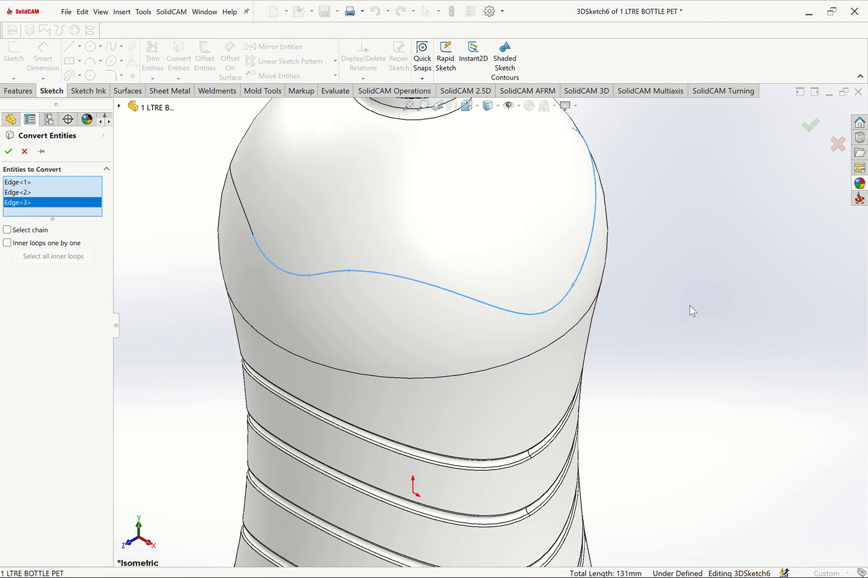
{"action": "left_click", "coordinate": [242, 207]}
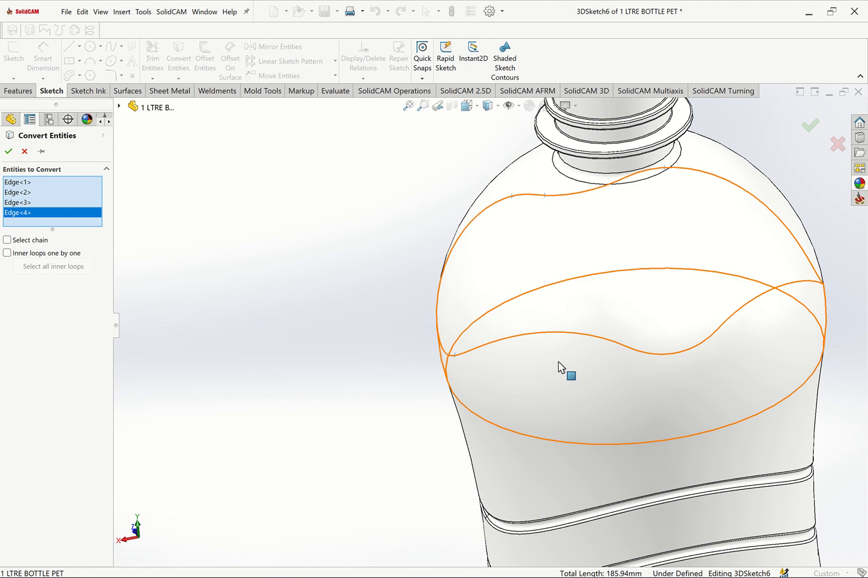
{"action": "left_click", "coordinate": [681, 354]}
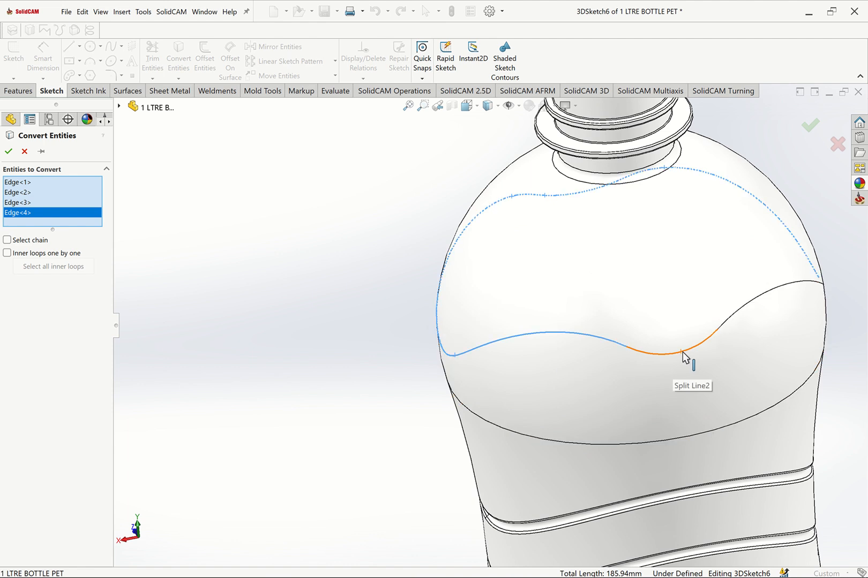
{"action": "left_click", "coordinate": [749, 305]}
{"action": "left_click", "coordinate": [7, 153]}
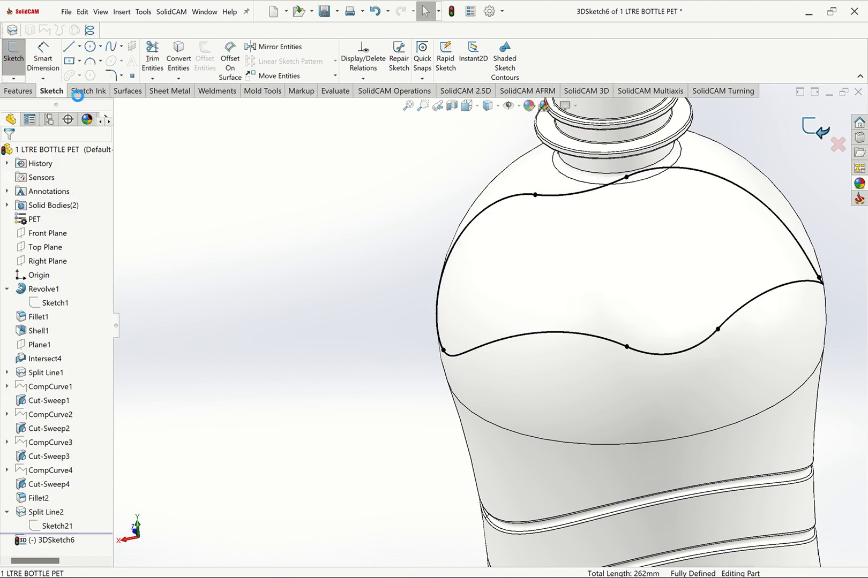
{"action": "left_click", "coordinate": [11, 75]}
- Join the converted shoulder edges of the 3D sketch into a composite curve
{"action": "left_click", "coordinate": [18, 91]}
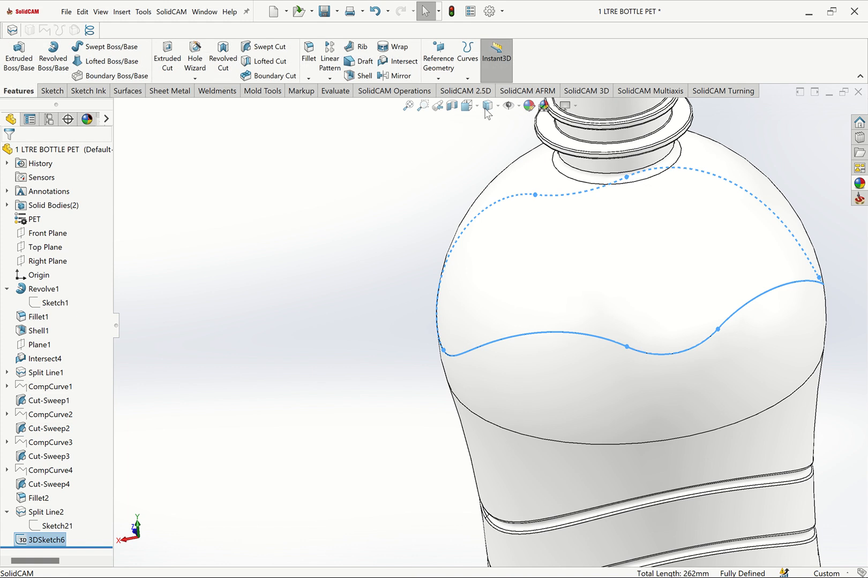
{"action": "left_click", "coordinate": [467, 53]}
{"action": "left_click", "coordinate": [493, 121]}
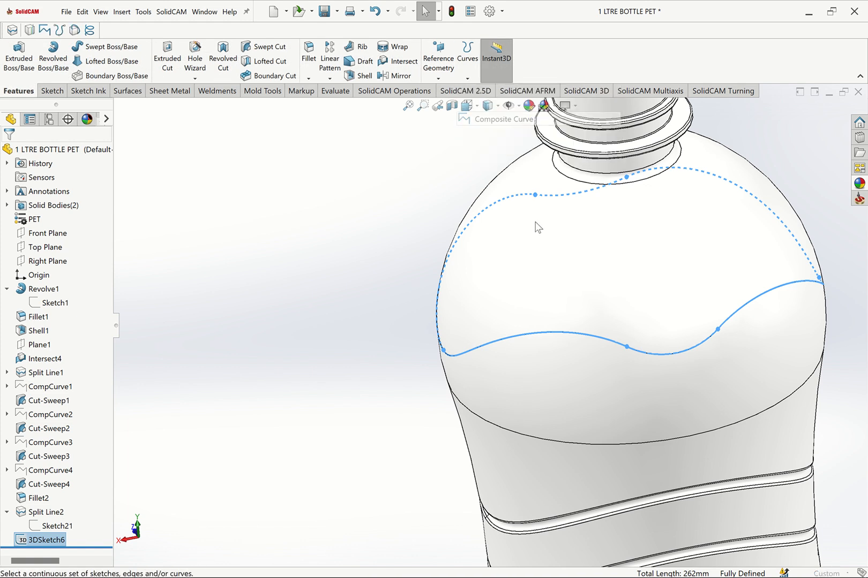
{"action": "left_click", "coordinate": [10, 151]}
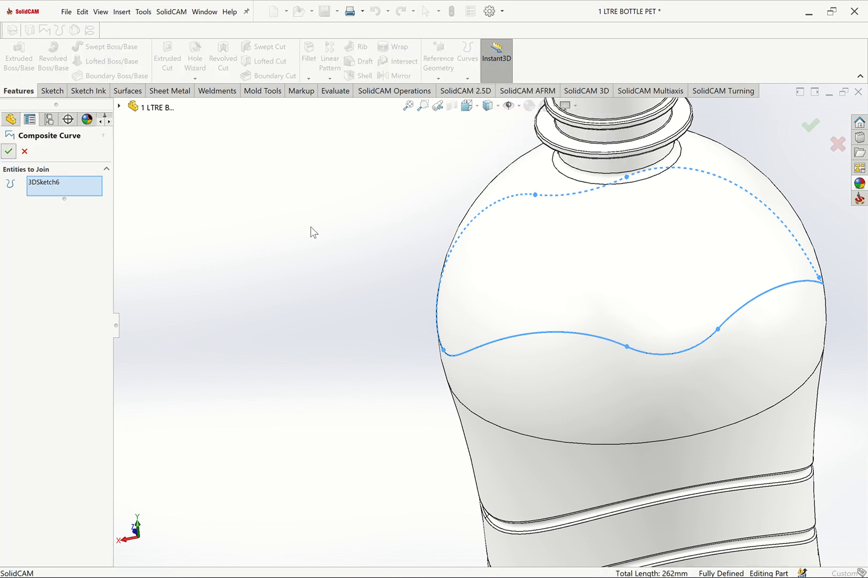
- Cut a wavy shoulder groove by sweeping a 2 mm circular profile along the composite curve
{"action": "left_click", "coordinate": [265, 48]}
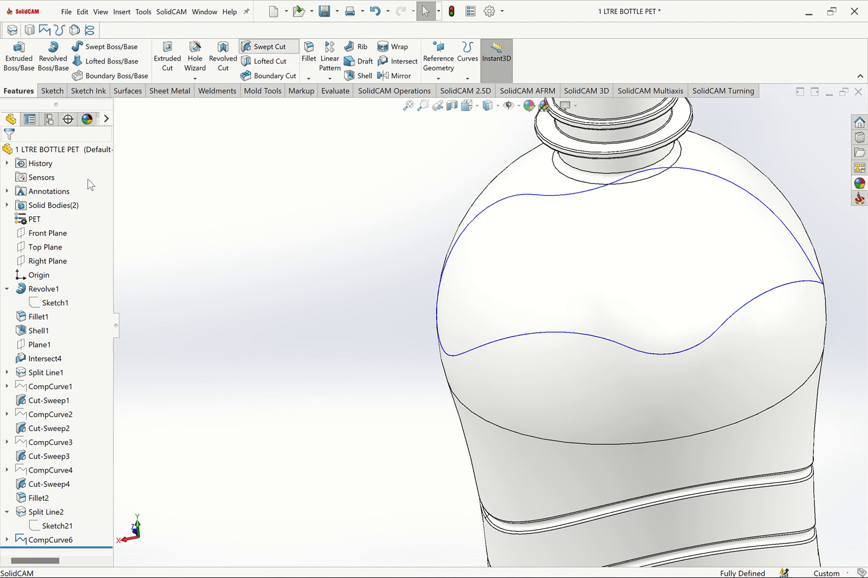
{"action": "left_click", "coordinate": [50, 194]}
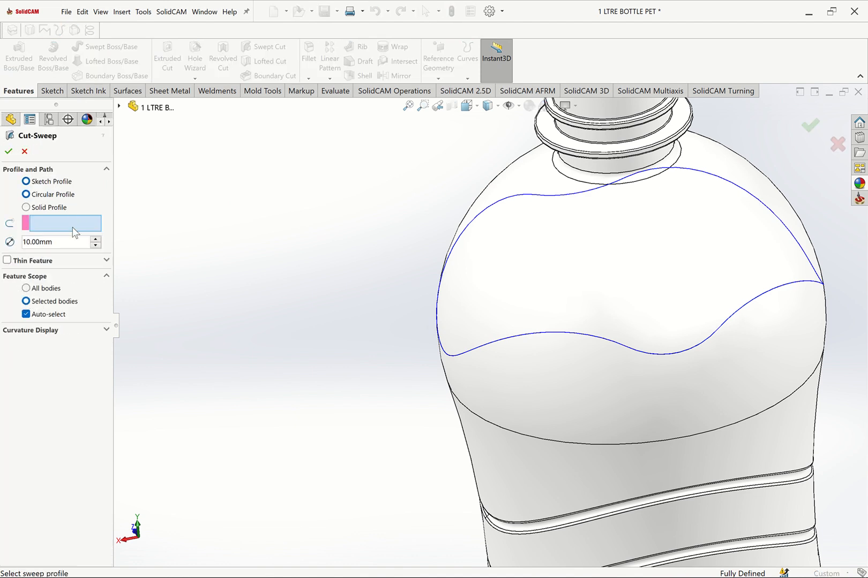
{"action": "type", "text": "2"}
{"action": "key", "text": "Return"}
{"action": "left_click", "coordinate": [574, 336]}
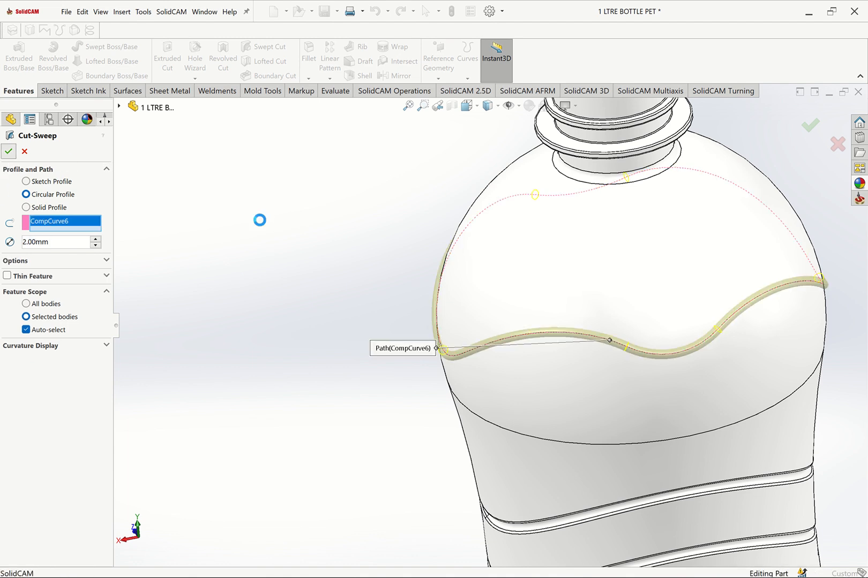
{"action": "left_click", "coordinate": [8, 151]}
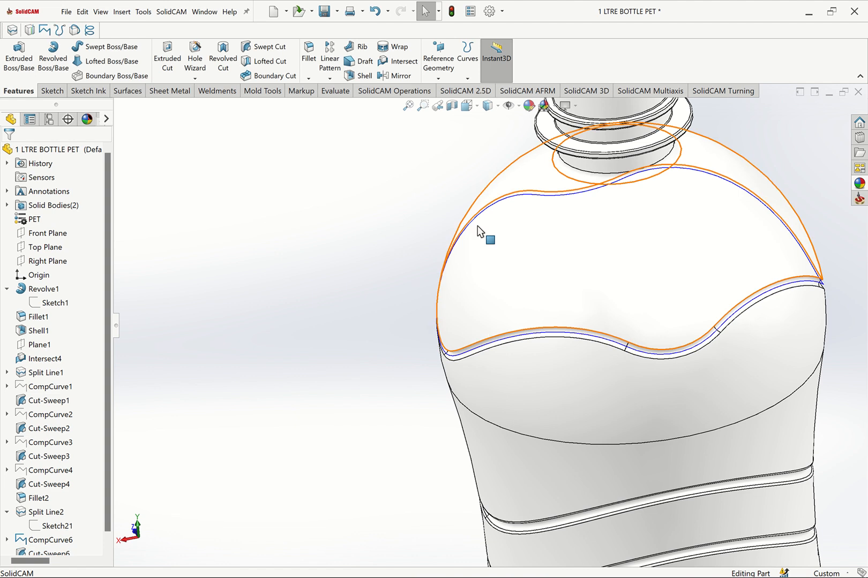
- Hide the composite curve running along the wavy shoulder groove
{"action": "left_click", "coordinate": [423, 105]}
{"action": "left_click_drag", "start_coordinate": [538, 314], "coordinate": [837, 415]}
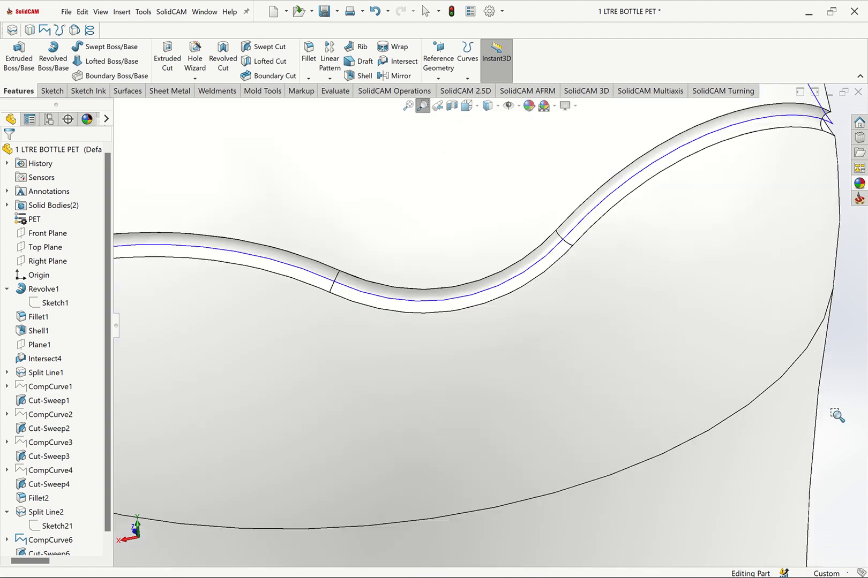
{"action": "key", "text": "Escape"}
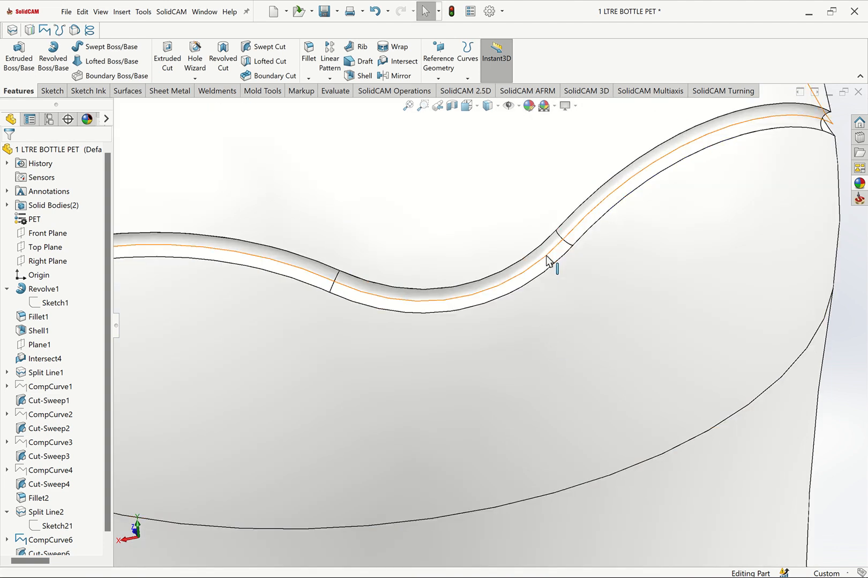
{"action": "left_click", "coordinate": [551, 263]}
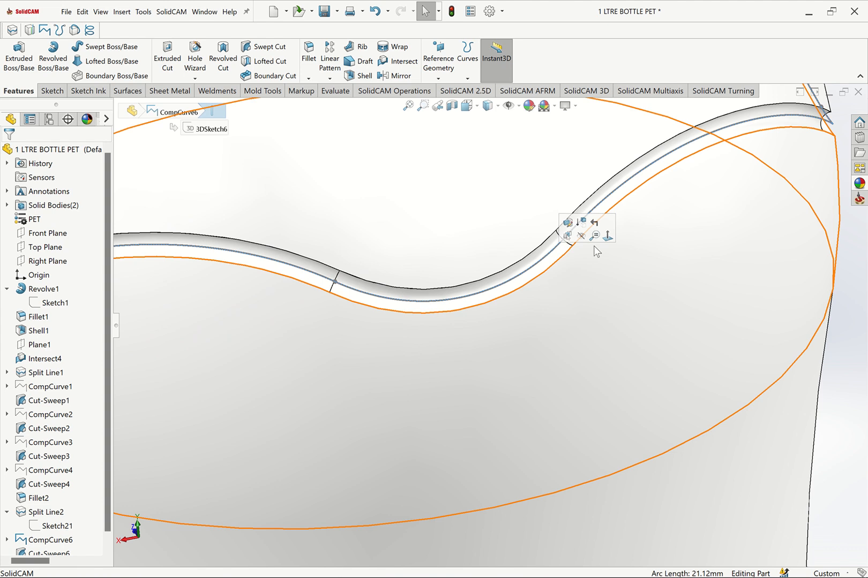
- Fillet the upper and lower edges of the wavy shoulder groove with a 0.5 mm symmetric radius
{"action": "left_click", "coordinate": [309, 52]}
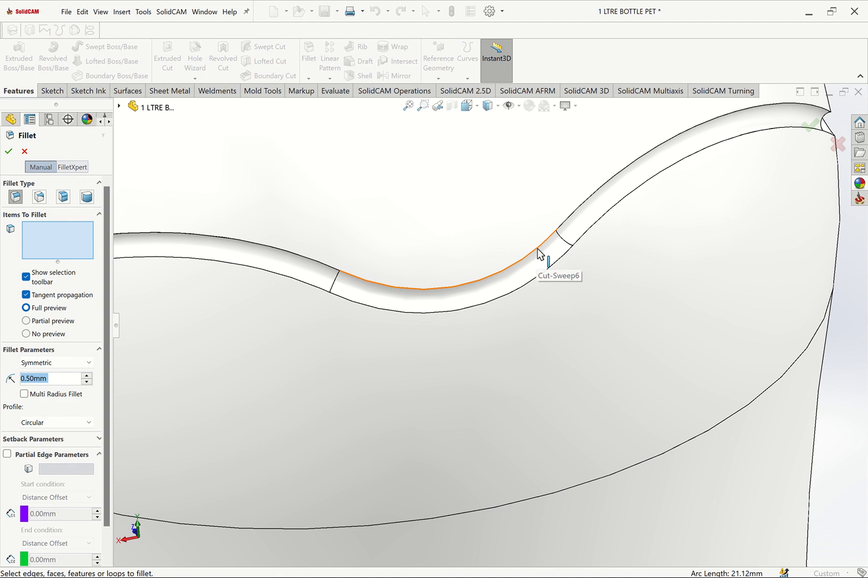
{"action": "left_click", "coordinate": [587, 205]}
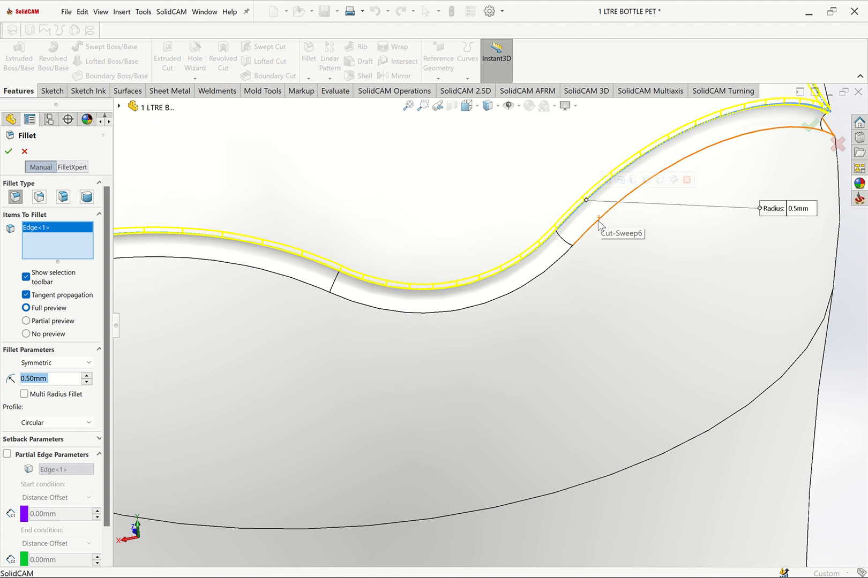
{"action": "left_click", "coordinate": [598, 220]}
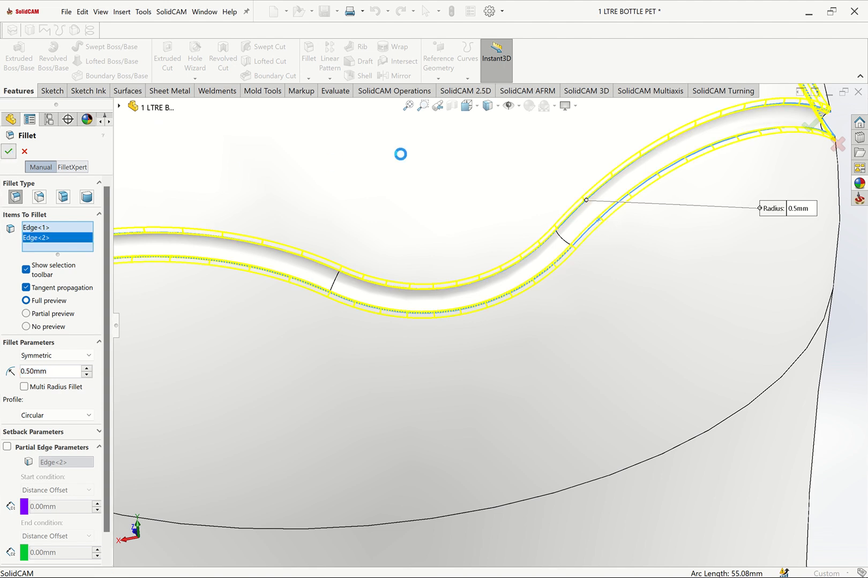
- Examine the whole bottle's grooves, base and shoulder in isometric, underside and front views
{"action": "left_click", "coordinate": [409, 105]}
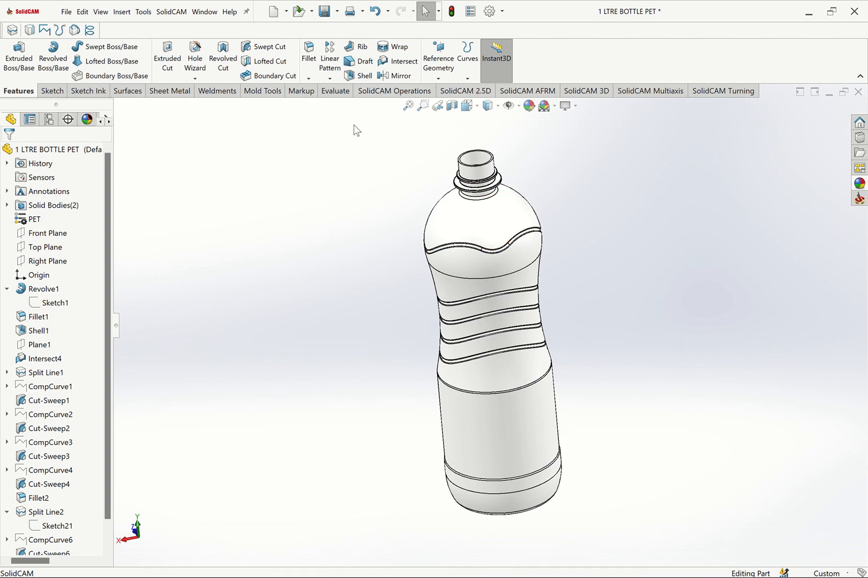
{"action": "key", "text": "ctrl+7"}
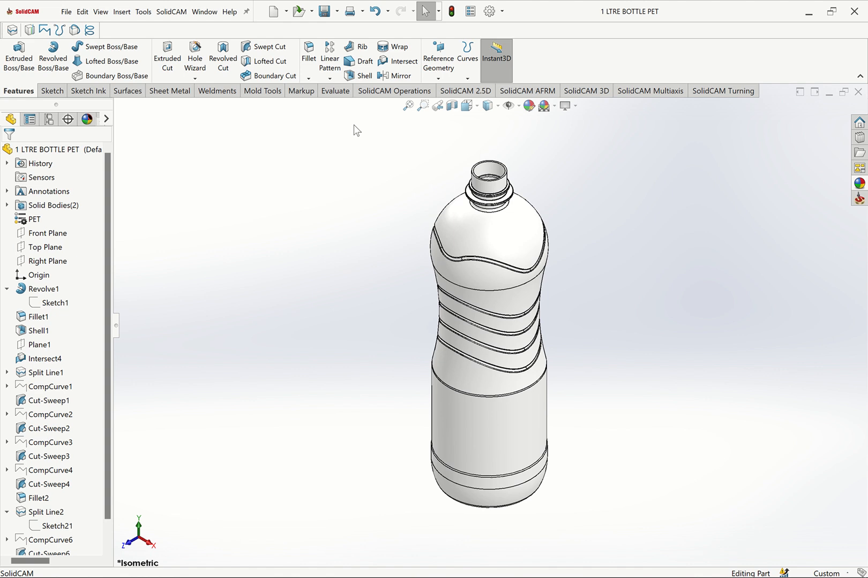
{"action": "key", "text": "Up"}
{"action": "key", "text": "Up"}
{"action": "key", "text": "Up"}
{"action": "key", "text": "Up"}
{"action": "key", "text": "Up"}
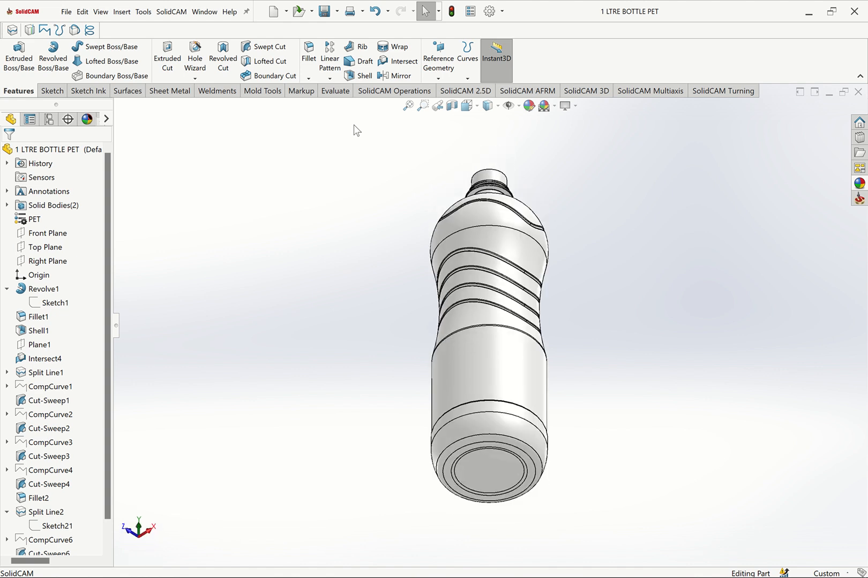
{"action": "key", "text": "Down"}
{"action": "key", "text": "Up"}
{"action": "key", "text": "Up"}
{"action": "key", "text": "Up"}
{"action": "key", "text": "ctrl+7"}
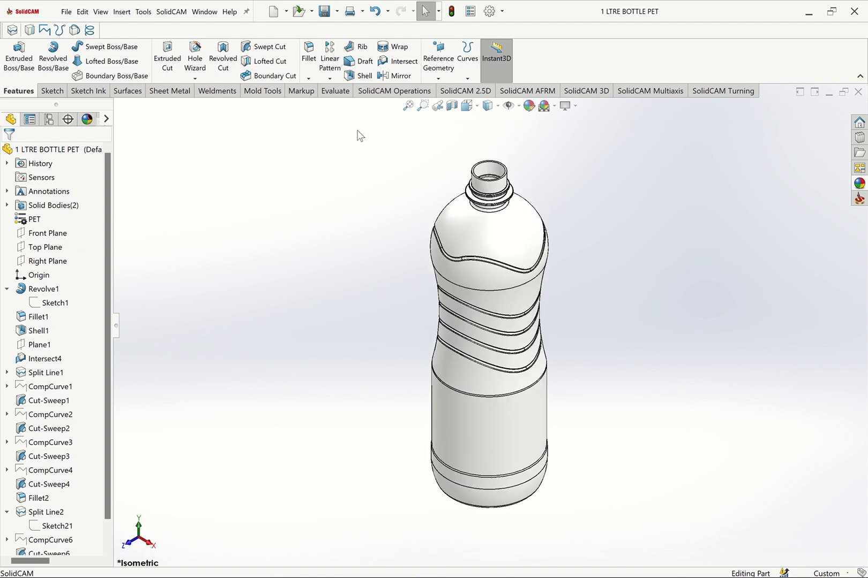
{"action": "left_click", "coordinate": [423, 106]}
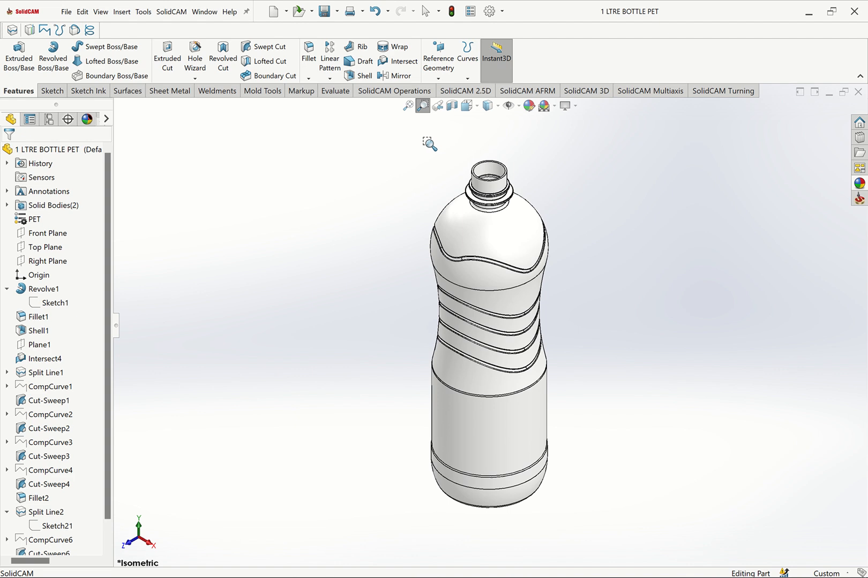
{"action": "left_click_drag", "start_coordinate": [429, 142], "coordinate": [589, 276]}
{"action": "key", "text": "Escape"}
{"action": "key", "text": "ctrl+1"}
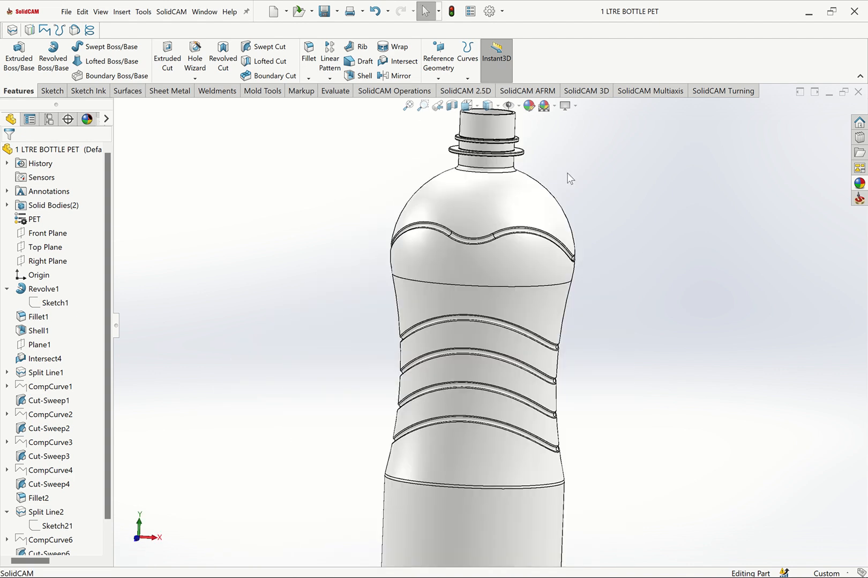
{"action": "key", "text": "z"}
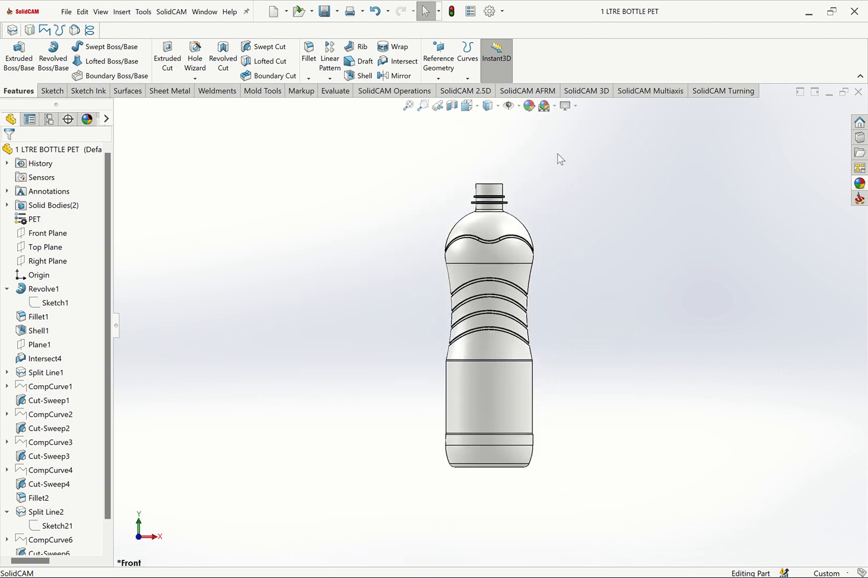
{"action": "key", "text": "ctrl+7"}
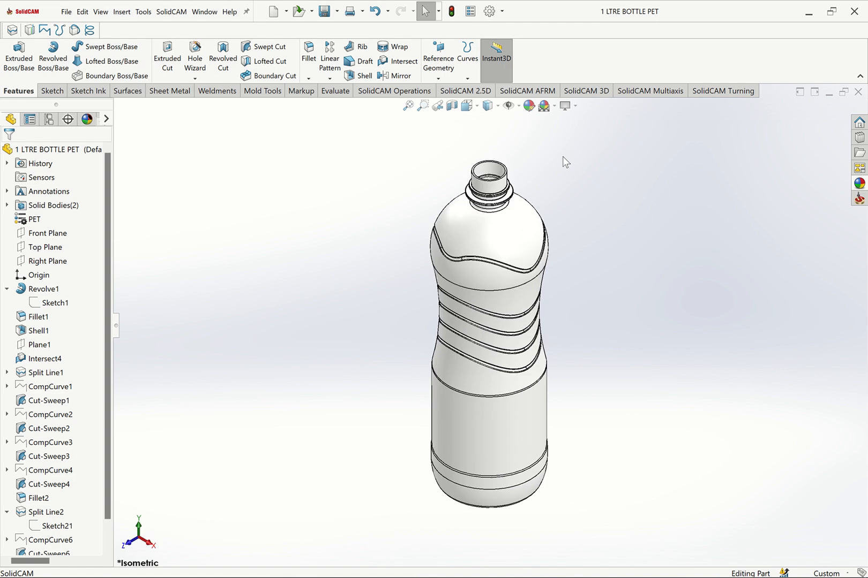
- Create a reference plane offset 2 mm downward from the annular top face of the bottle neck
{"action": "left_click", "coordinate": [422, 105]}
{"action": "left_click_drag", "start_coordinate": [428, 143], "coordinate": [597, 240]}
{"action": "key", "text": "Escape"}
{"action": "left_click", "coordinate": [438, 58]}
{"action": "left_click", "coordinate": [450, 90]}
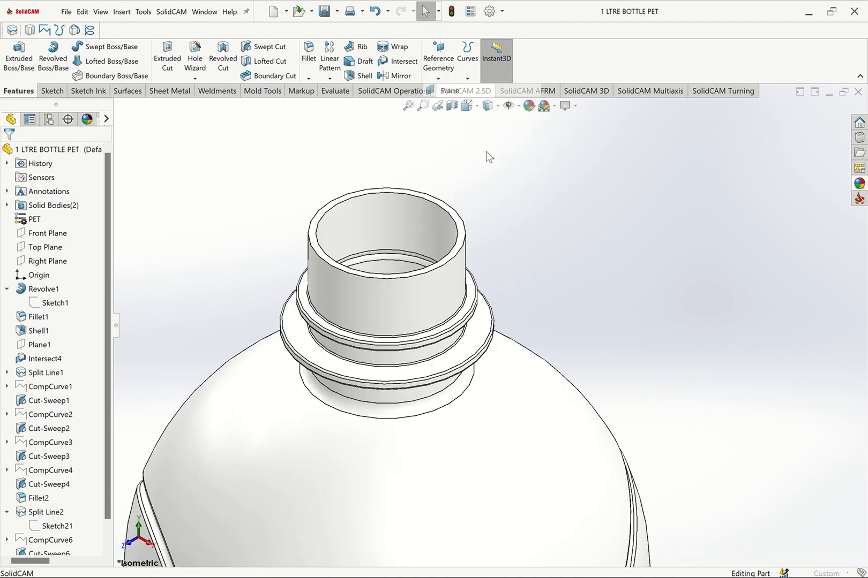
{"action": "left_click", "coordinate": [460, 224]}
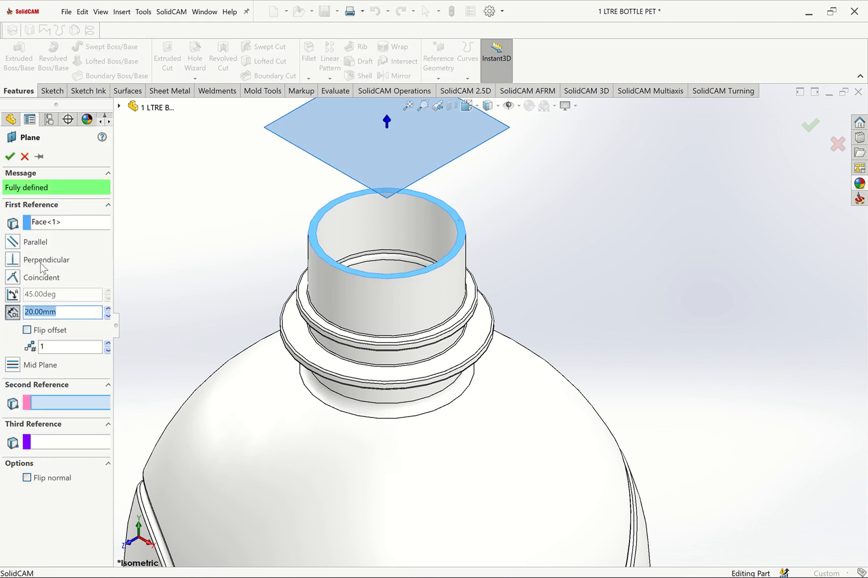
{"action": "type", "text": "2"}
{"action": "key", "text": "Return"}
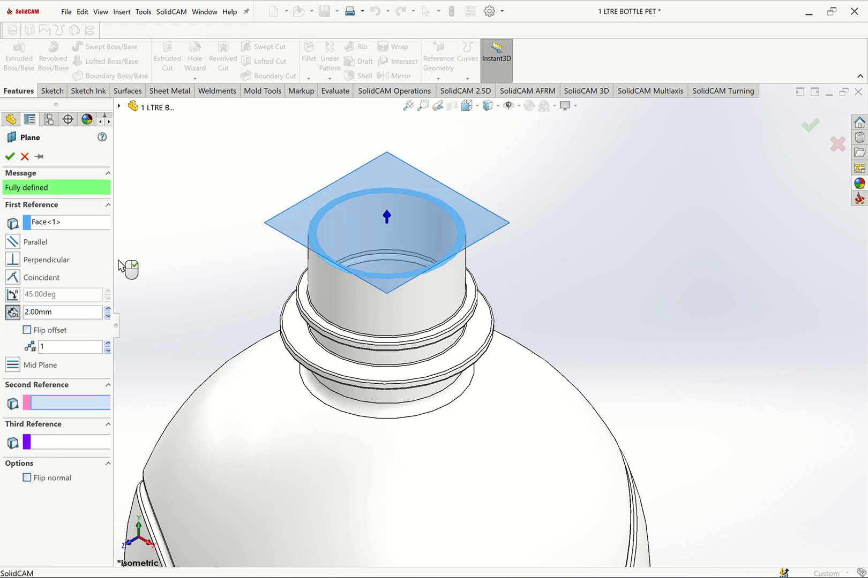
{"action": "left_click", "coordinate": [41, 331]}
{"action": "left_click", "coordinate": [10, 156]}
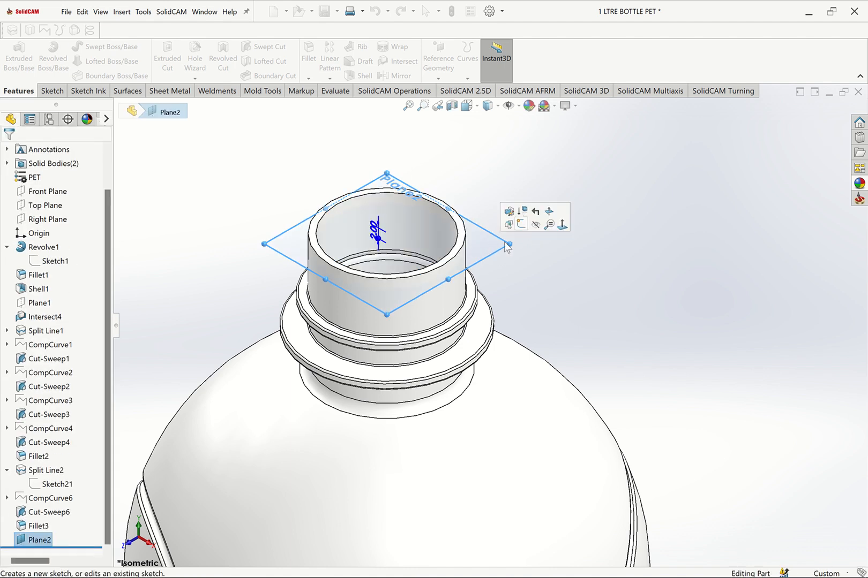
- Start a sketch on the offset plane and convert the neck rim's outer circular edge into a sketch circle
{"action": "left_click", "coordinate": [519, 226]}
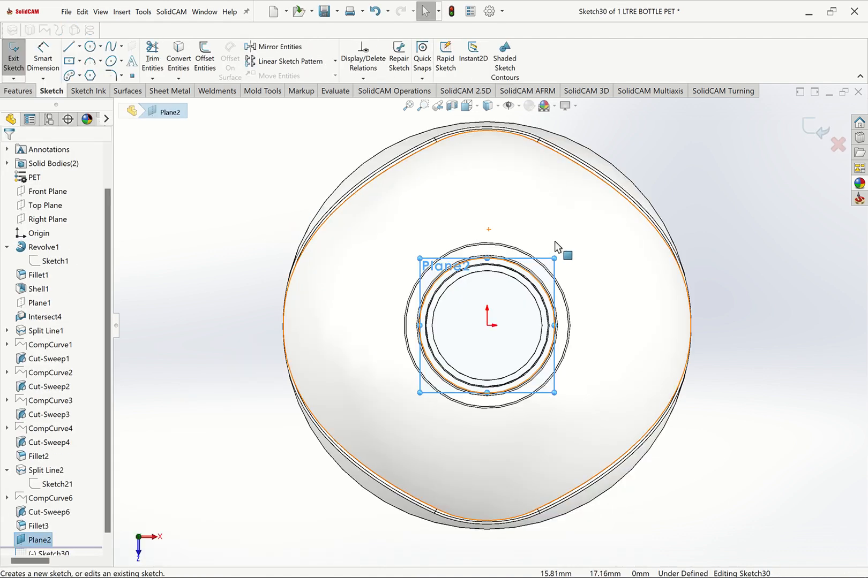
{"action": "key", "text": "ctrl+7"}
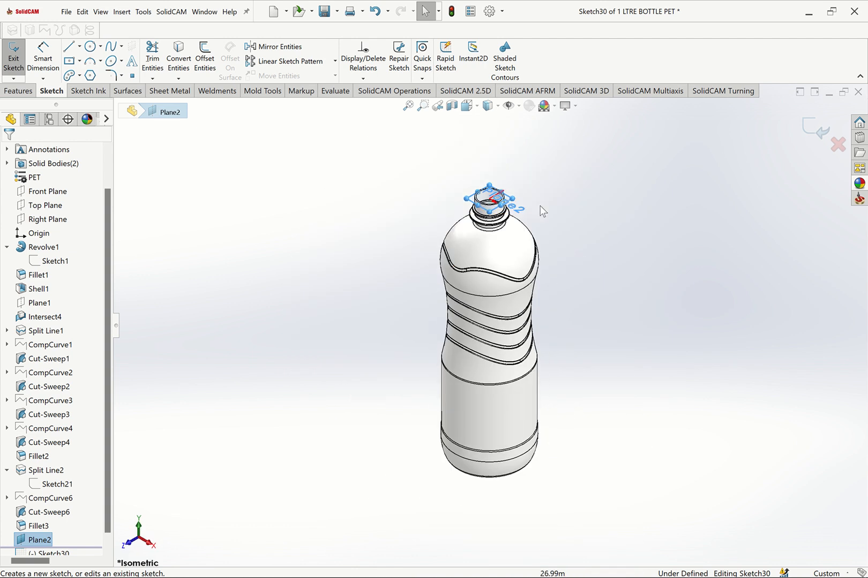
{"action": "left_click", "coordinate": [423, 107]}
{"action": "left_click_drag", "start_coordinate": [441, 205], "coordinate": [520, 276]}
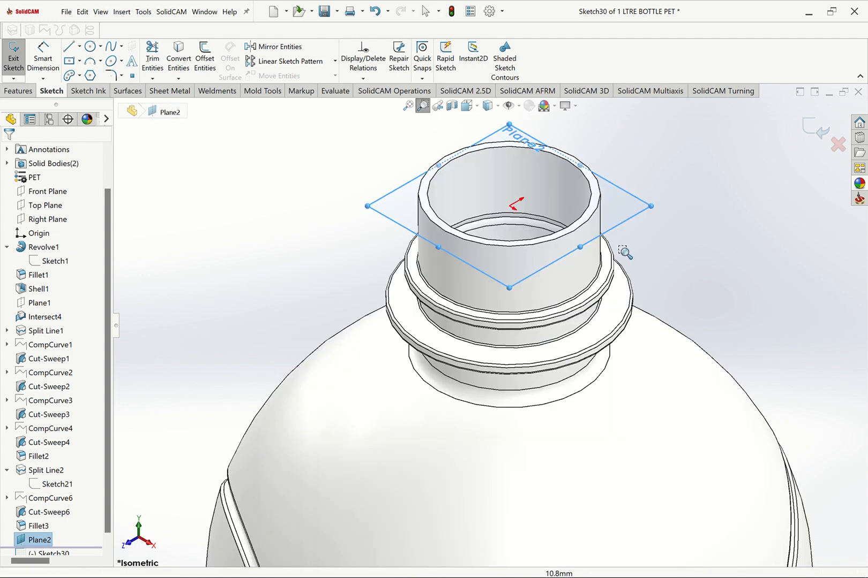
{"action": "left_click", "coordinate": [598, 209]}
{"action": "left_click", "coordinate": [180, 58]}
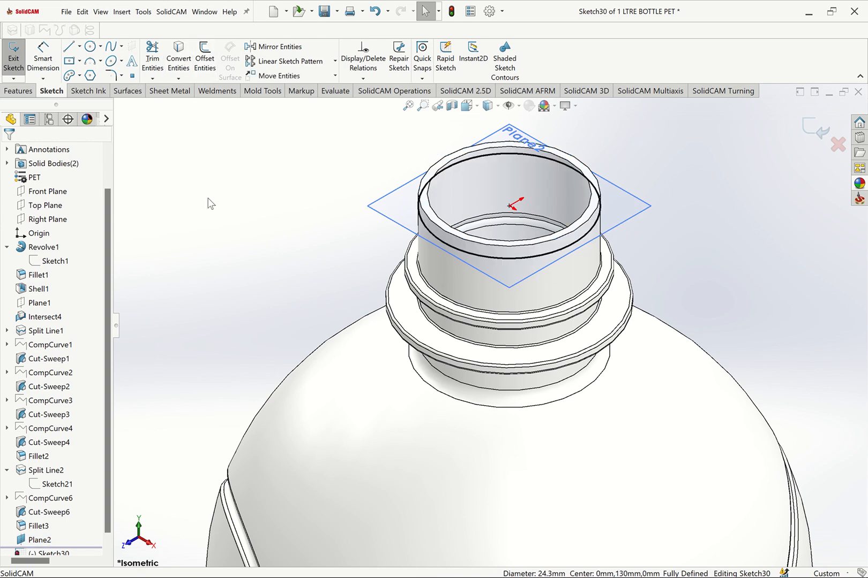
- Start a constant-pitch helix from the neck circle with reversed direction, 4 mm pitch and 2.2 revolutions
{"action": "left_click", "coordinate": [18, 91]}
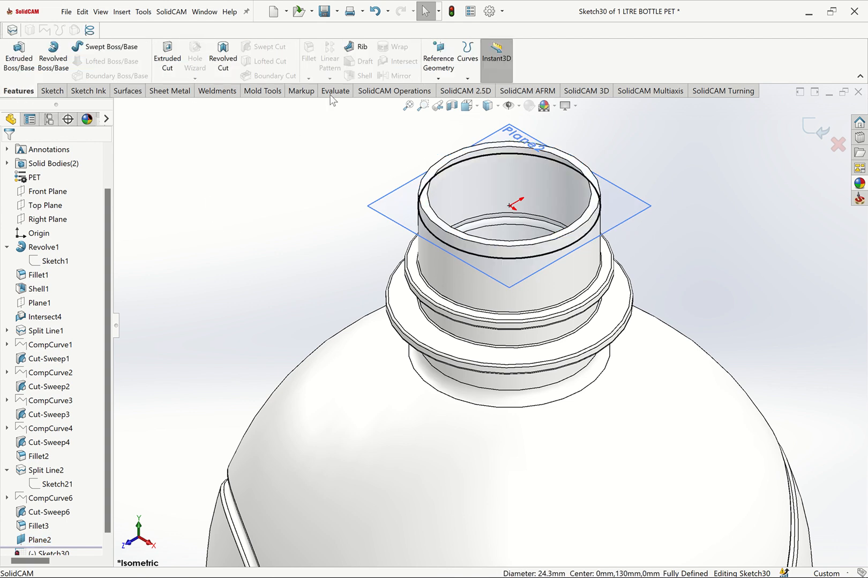
{"action": "left_click", "coordinate": [467, 74]}
{"action": "left_click", "coordinate": [499, 105]}
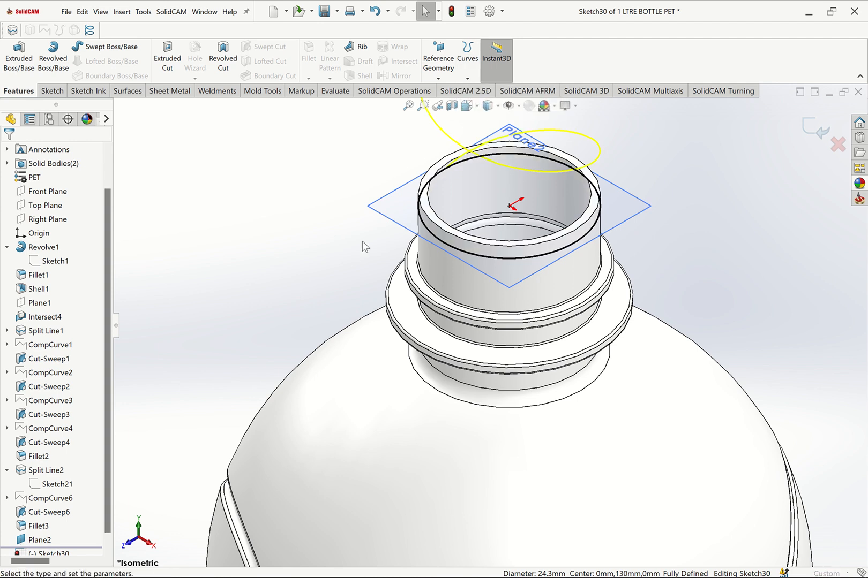
{"action": "key", "text": "ctrl+1"}
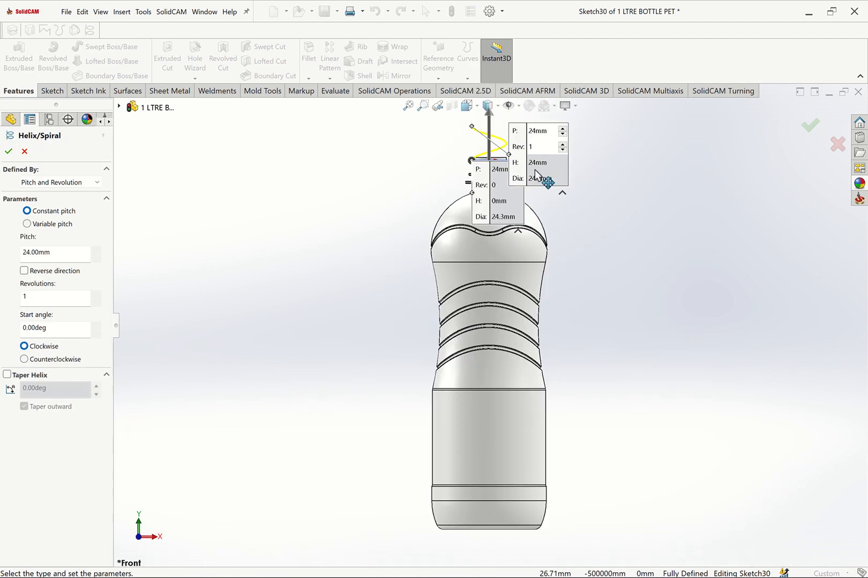
{"action": "left_click_drag", "start_coordinate": [477, 188], "coordinate": [365, 206]}
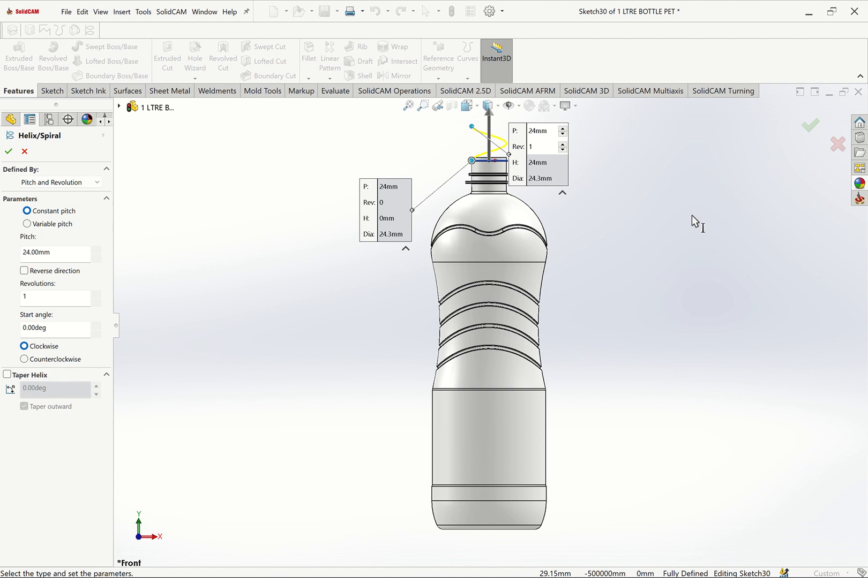
{"action": "left_click_drag", "start_coordinate": [691, 215], "coordinate": [729, 211]}
{"action": "left_click", "coordinate": [422, 105]}
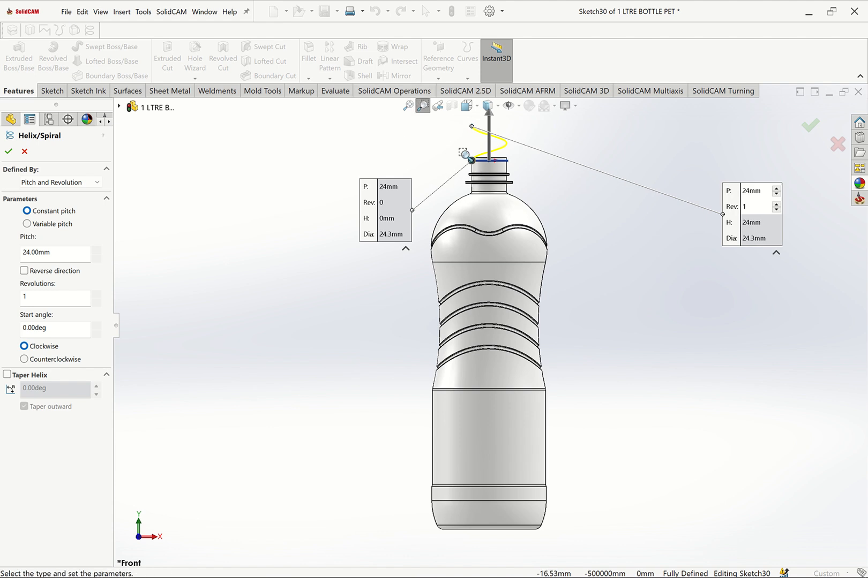
{"action": "key", "text": "z"}
{"action": "left_click_drag", "start_coordinate": [428, 161], "coordinate": [556, 273]}
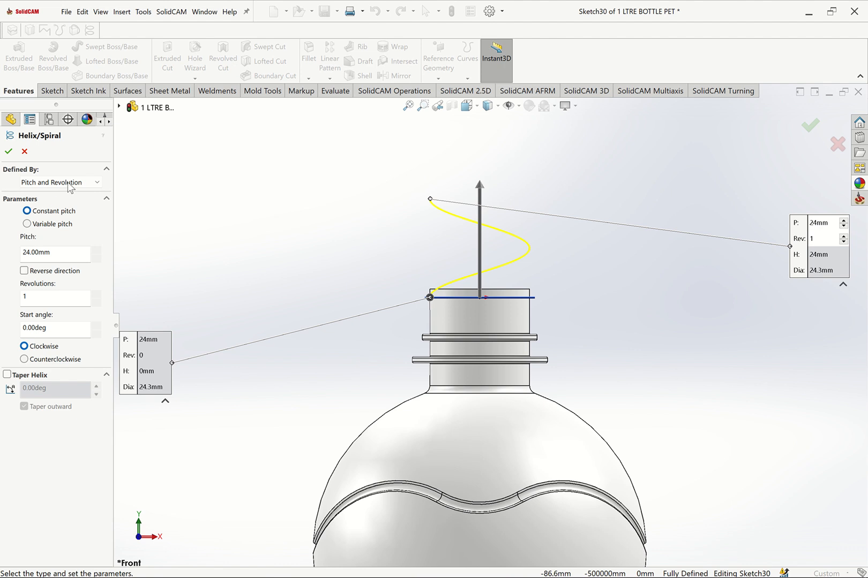
{"action": "left_click", "coordinate": [24, 271]}
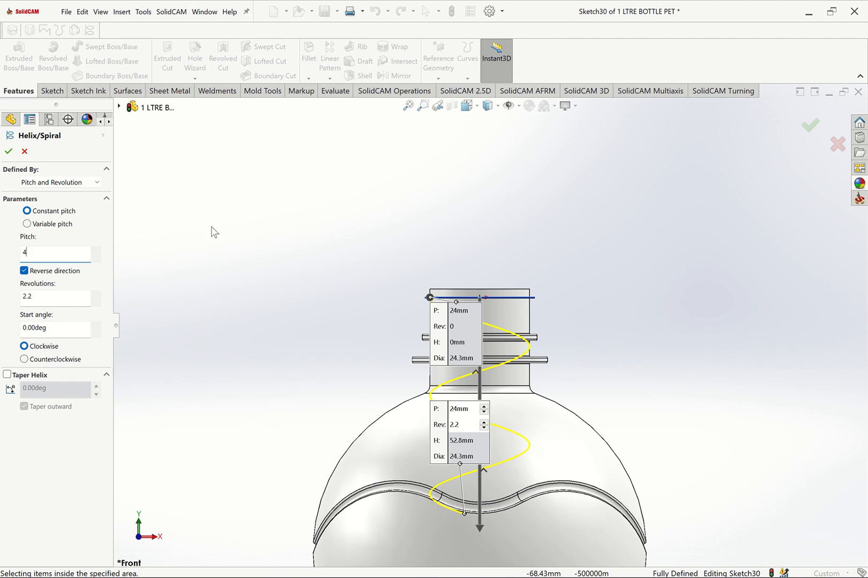
{"action": "key", "text": "Return"}
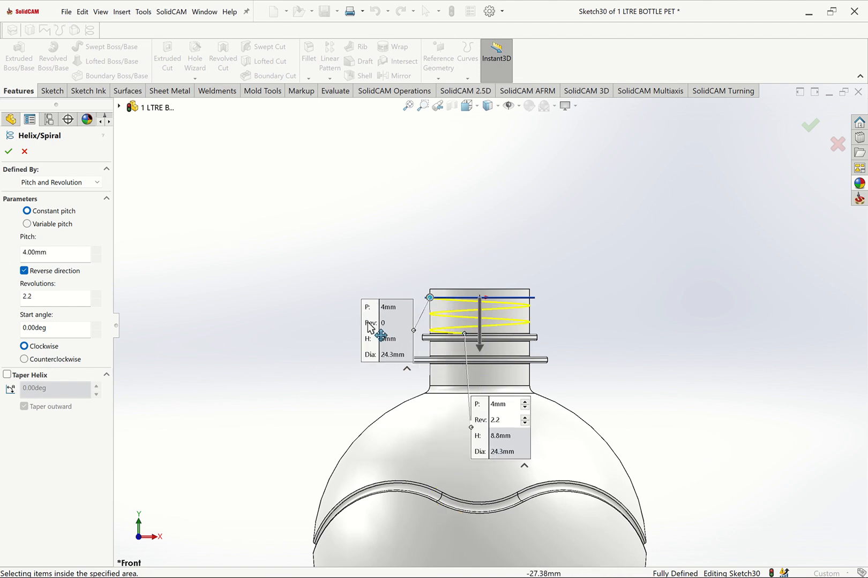
- Set the neck helix to 1.8 revolutions, check its run around the neck, and finish it
{"action": "left_click_drag", "start_coordinate": [380, 333], "coordinate": [326, 318]}
{"action": "left_click", "coordinate": [423, 106]}
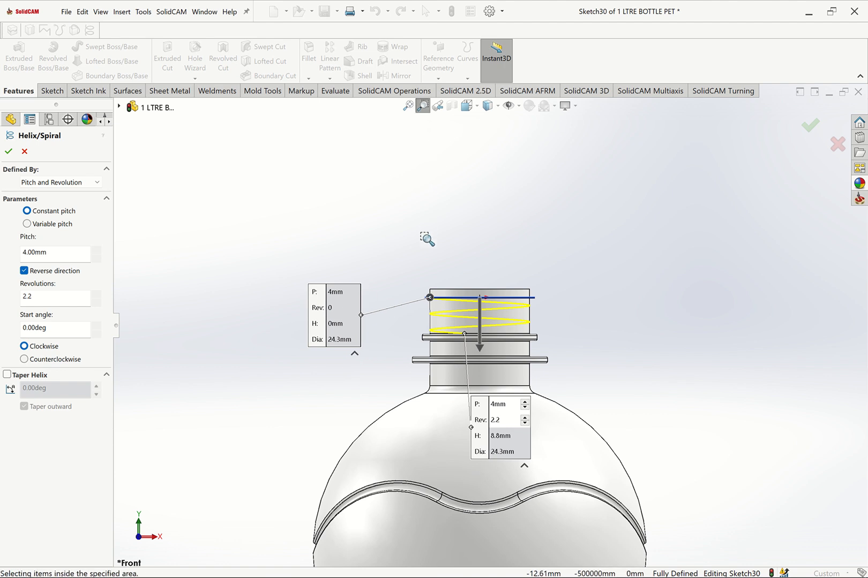
{"action": "left_click_drag", "start_coordinate": [375, 244], "coordinate": [587, 391]}
{"action": "key", "text": "Escape"}
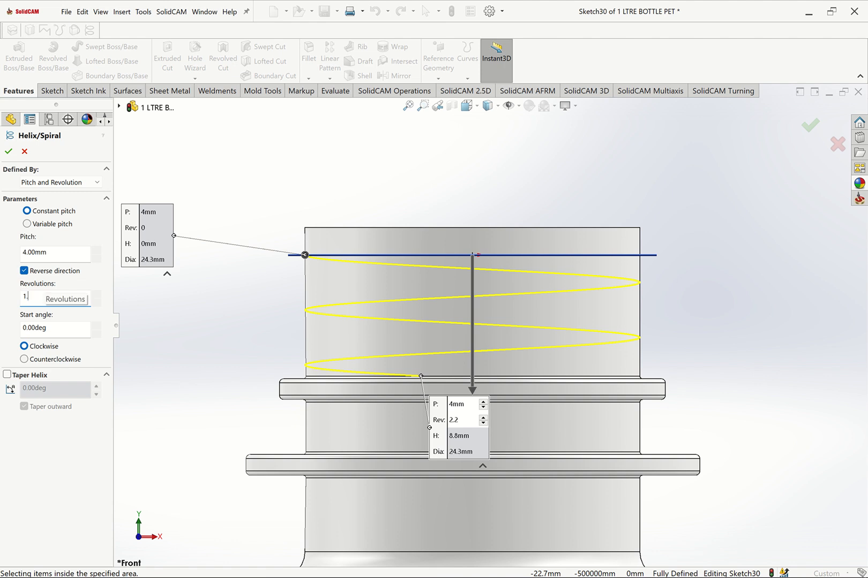
{"action": "key", "text": "Return"}
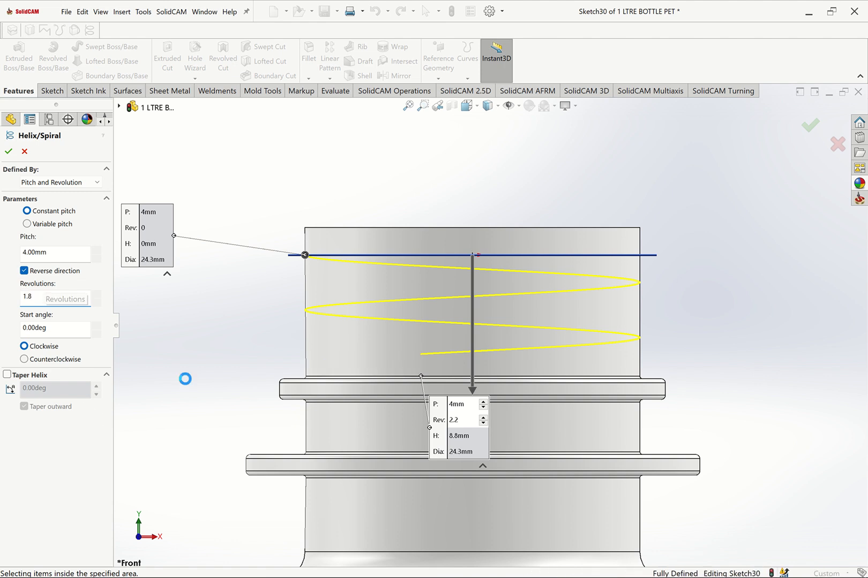
{"action": "key", "text": "Down"}
{"action": "key", "text": "Down"}
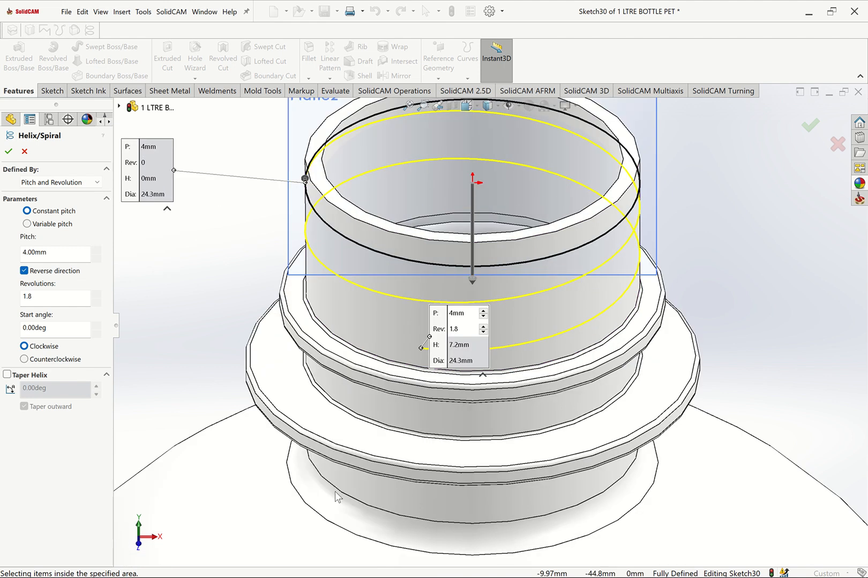
{"action": "left_click", "coordinate": [9, 152]}
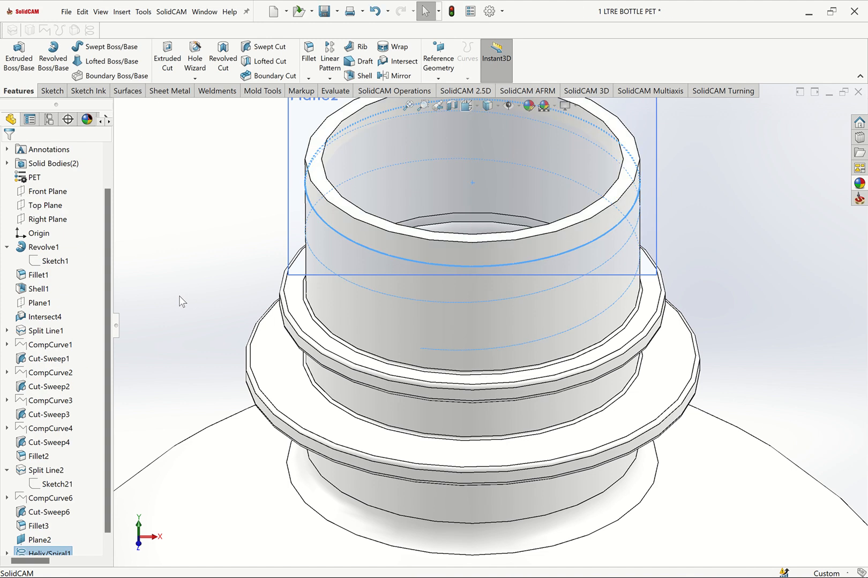
- Hide the offset plane just below the neck rim
{"action": "key", "text": "ctrl+7"}
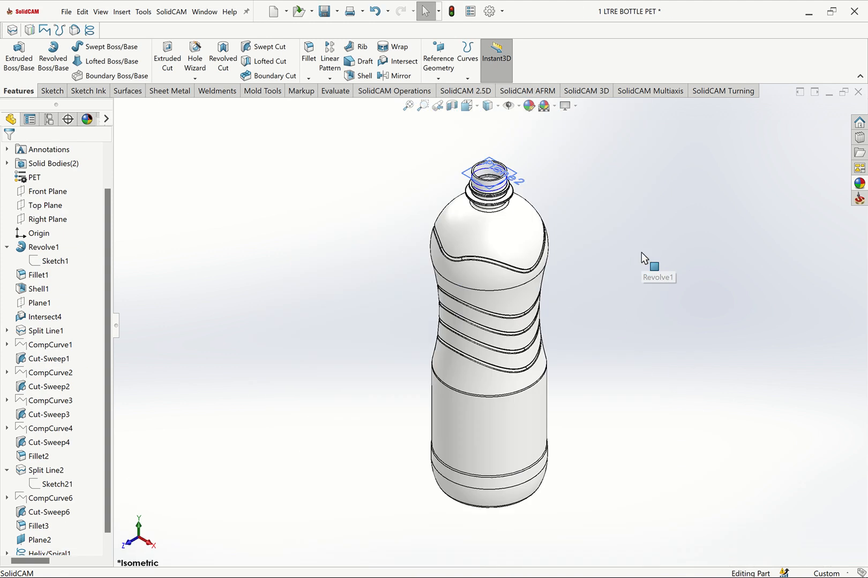
{"action": "left_click", "coordinate": [514, 178]}
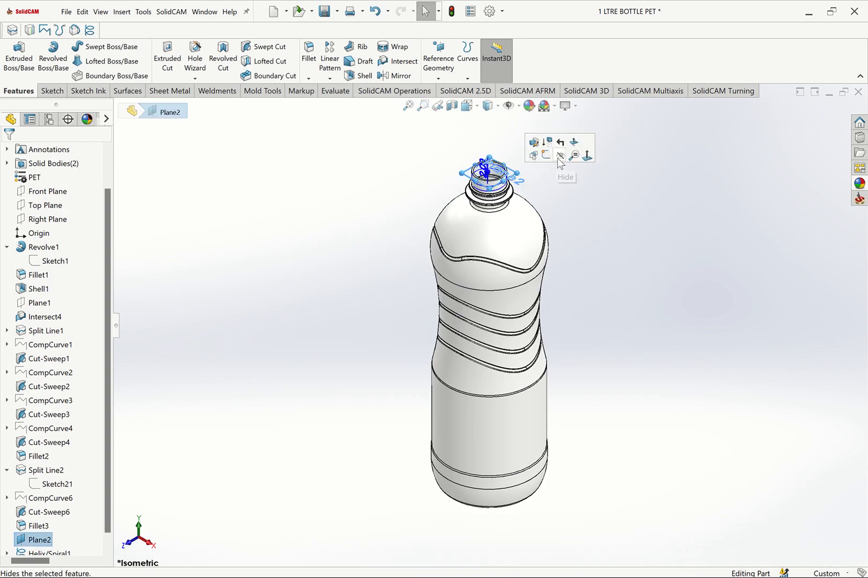
{"action": "left_click", "coordinate": [560, 160]}
- Create a reference plane perpendicular to the neck helix and coincident with its upper endpoint
{"action": "left_click", "coordinate": [422, 105]}
{"action": "left_click_drag", "start_coordinate": [412, 138], "coordinate": [521, 210]}
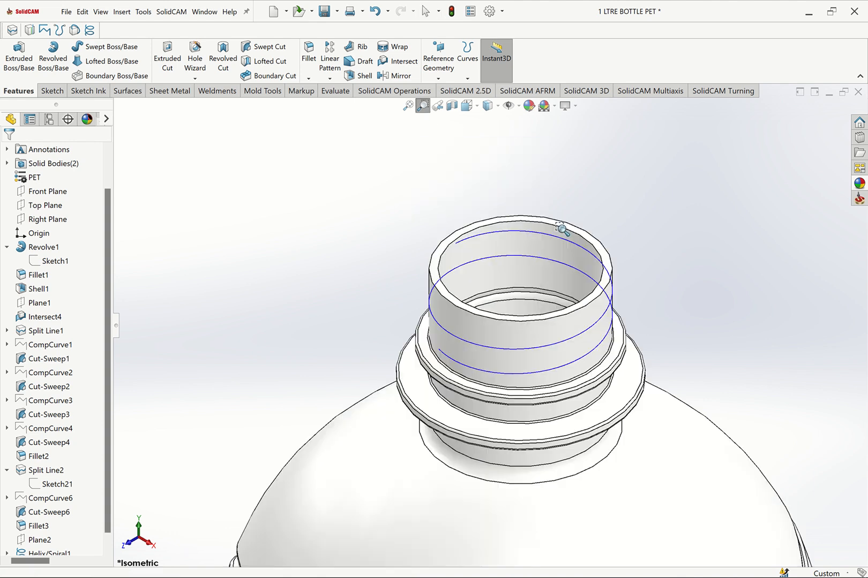
{"action": "key", "text": "Escape"}
{"action": "left_click", "coordinate": [467, 80]}
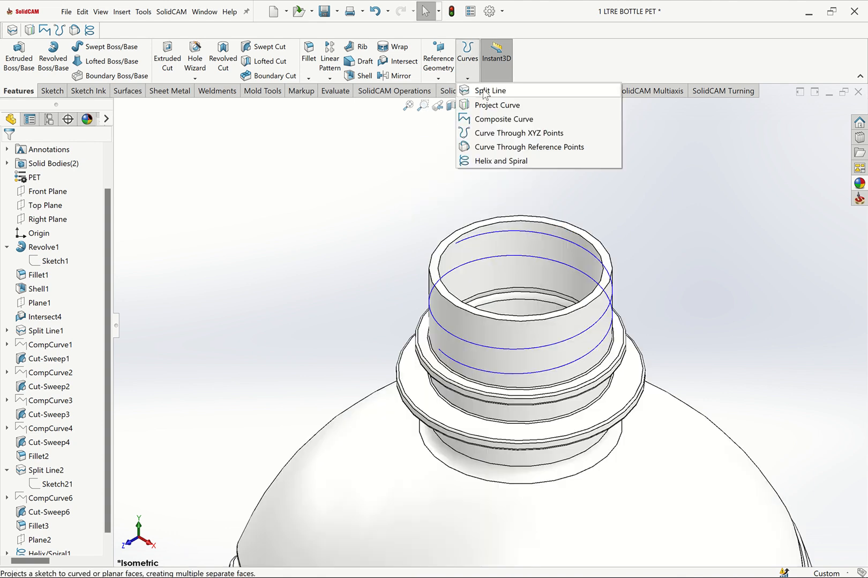
{"action": "left_click", "coordinate": [438, 79]}
{"action": "left_click", "coordinate": [451, 89]}
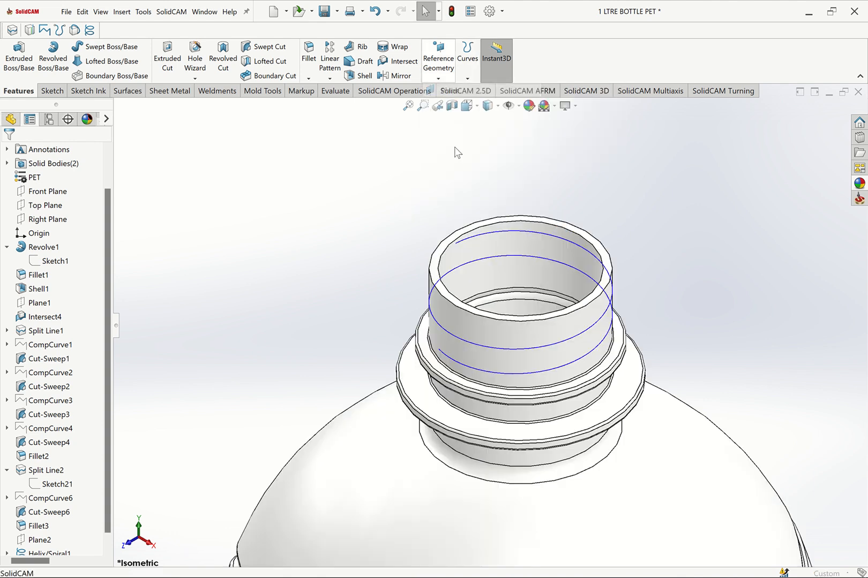
{"action": "left_click", "coordinate": [477, 244]}
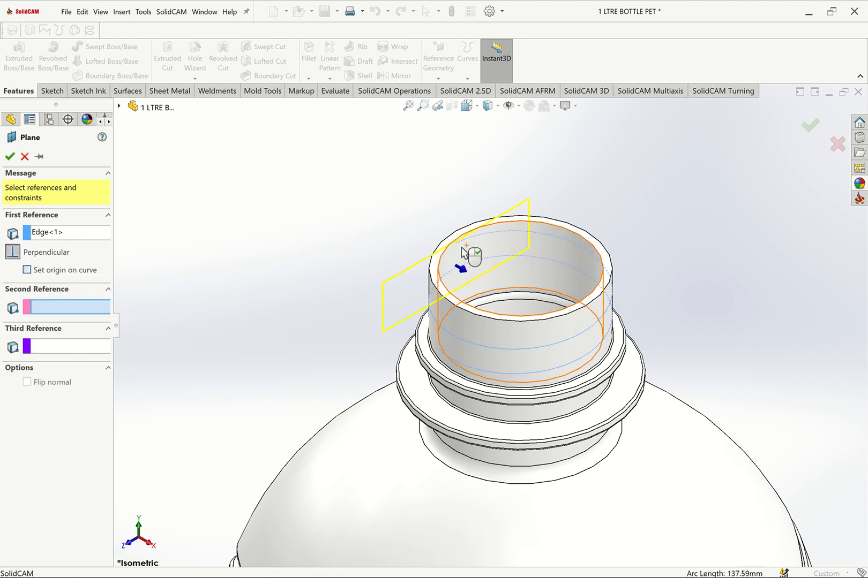
{"action": "left_click", "coordinate": [456, 243]}
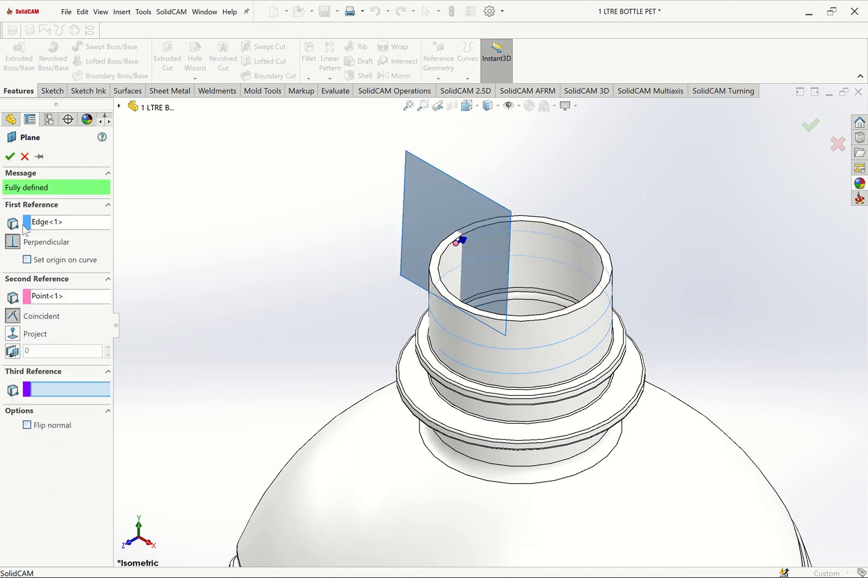
{"action": "left_click", "coordinate": [10, 156]}
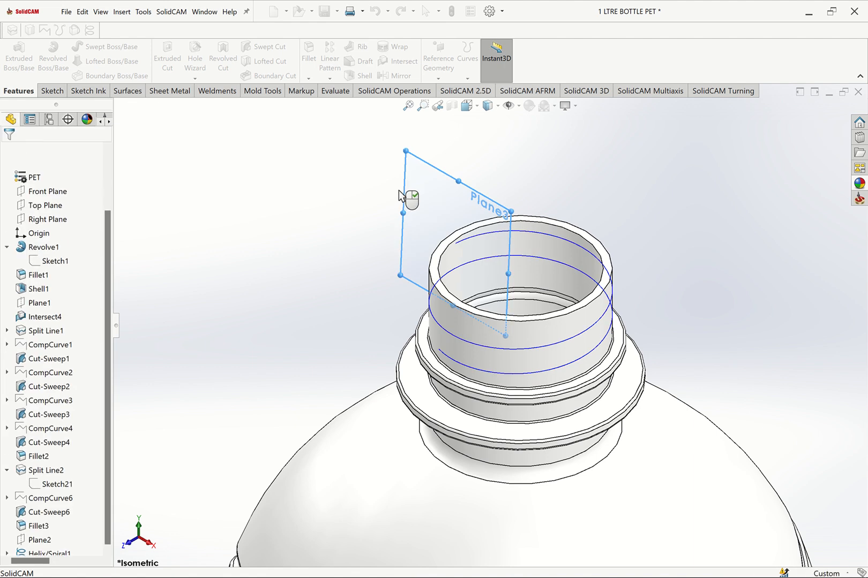
- Sketch a closed triangle on the plane at the helix end, just outside the neck wall, with a vertical side about 2.2 mm long
{"action": "left_click", "coordinate": [427, 189]}
{"action": "left_click", "coordinate": [447, 163]}
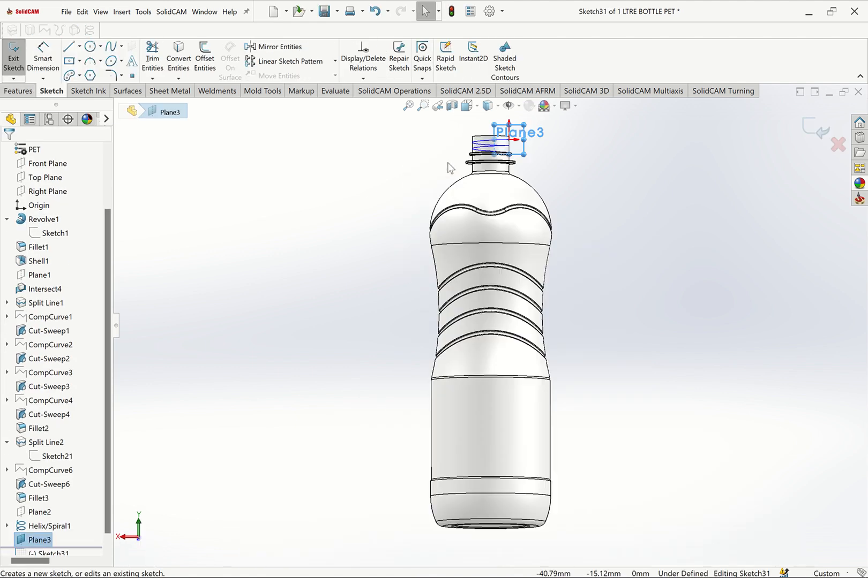
{"action": "left_click", "coordinate": [423, 105]}
{"action": "left_click_drag", "start_coordinate": [462, 123], "coordinate": [567, 190]}
{"action": "left_click_drag", "start_coordinate": [326, 160], "coordinate": [585, 309]}
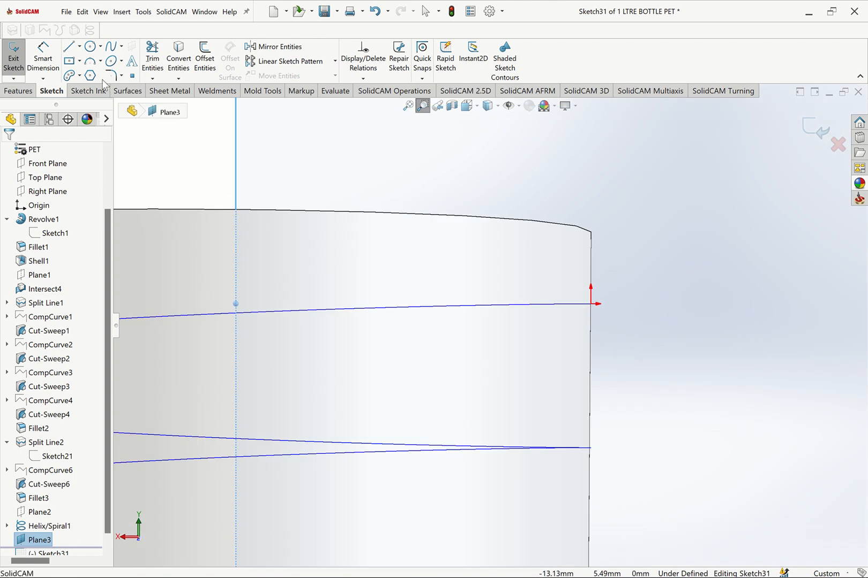
{"action": "key", "text": "l"}
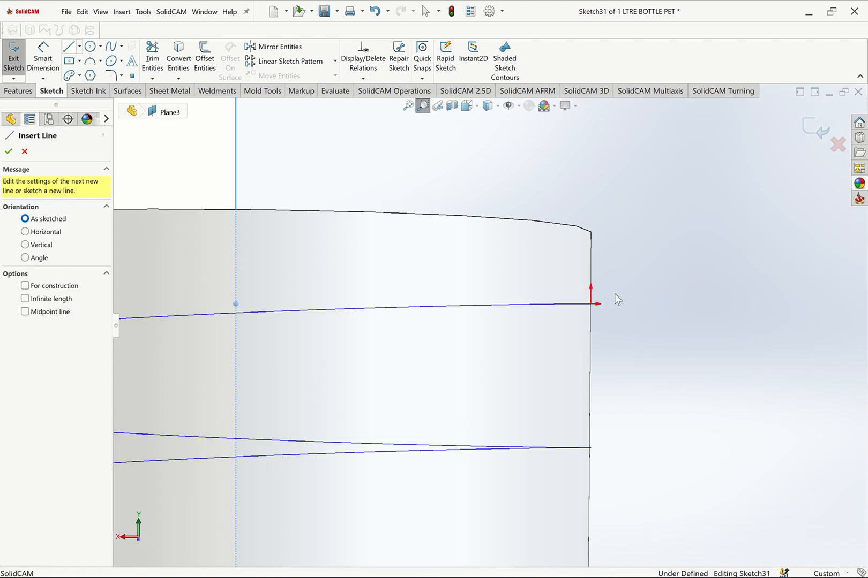
{"action": "left_click", "coordinate": [602, 271]}
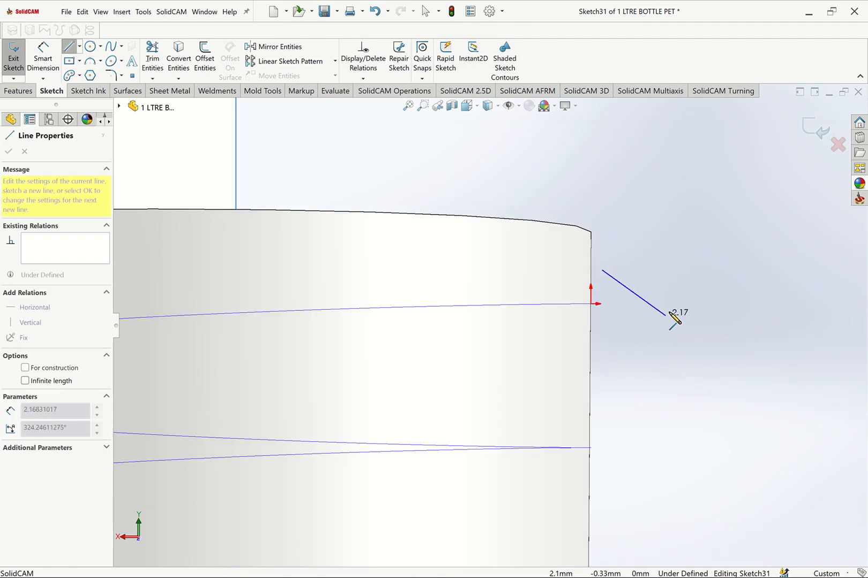
{"action": "left_click", "coordinate": [668, 305]}
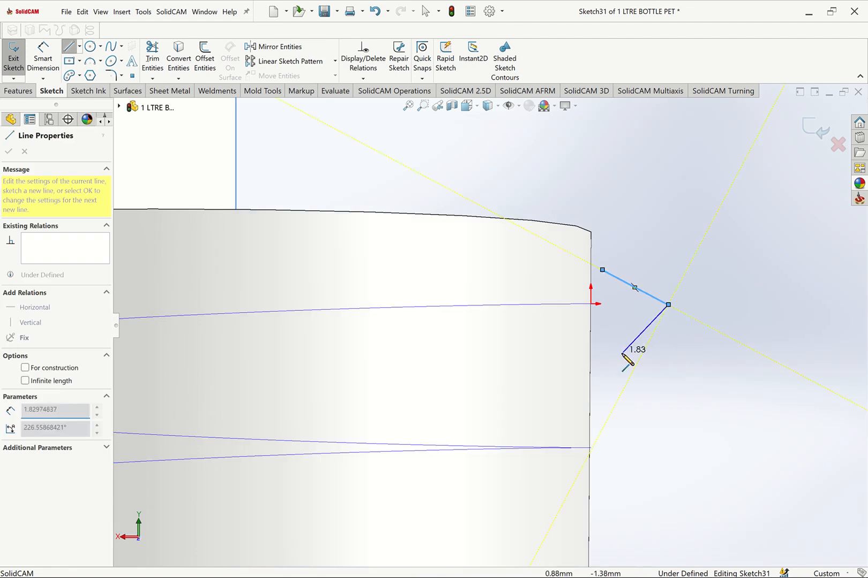
{"action": "left_click", "coordinate": [603, 350]}
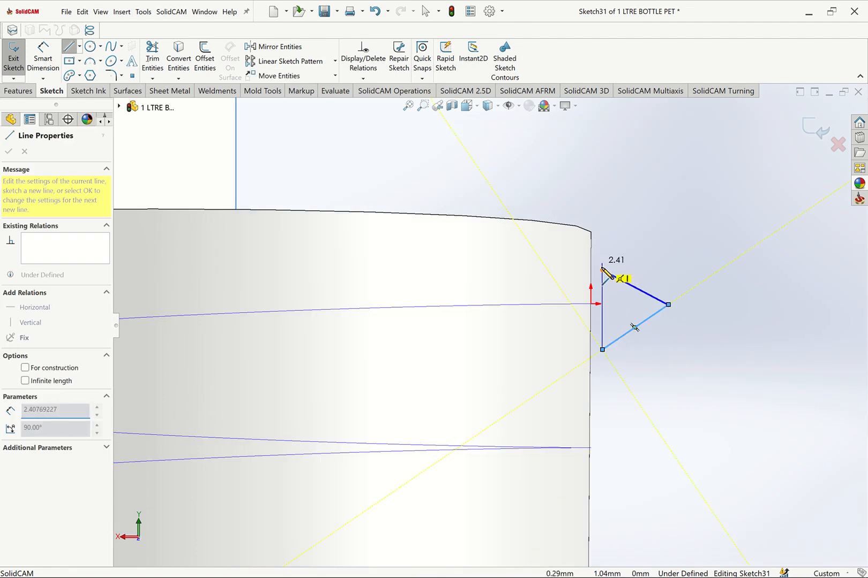
{"action": "left_click", "coordinate": [602, 270]}
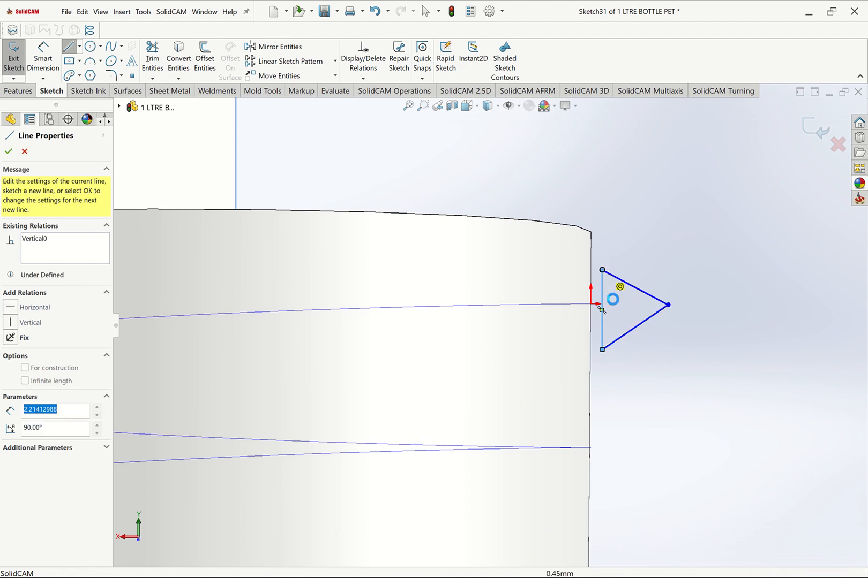
{"action": "key", "text": "Escape"}
- Draw a short horizontal centerline from the midpoint of the triangle's vertical side towards its tip
{"action": "left_click", "coordinate": [423, 105]}
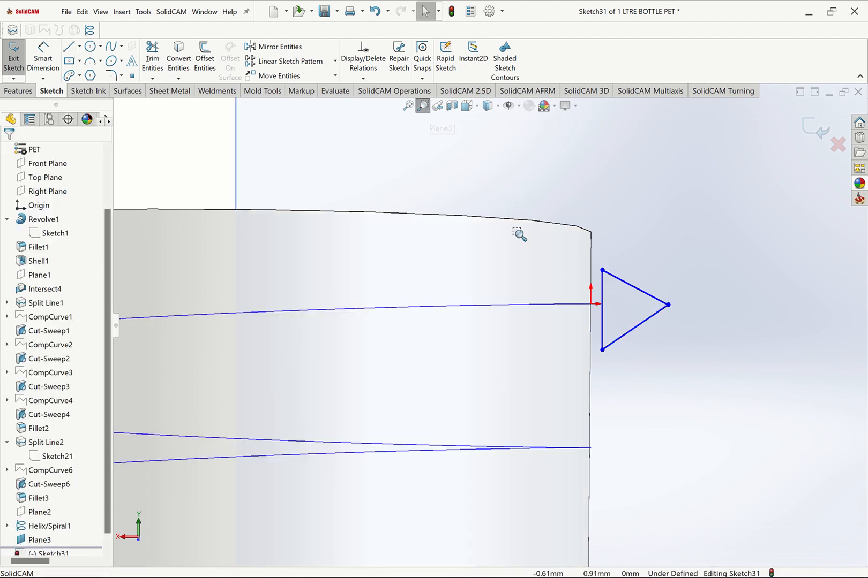
{"action": "left_click_drag", "start_coordinate": [517, 230], "coordinate": [709, 378]}
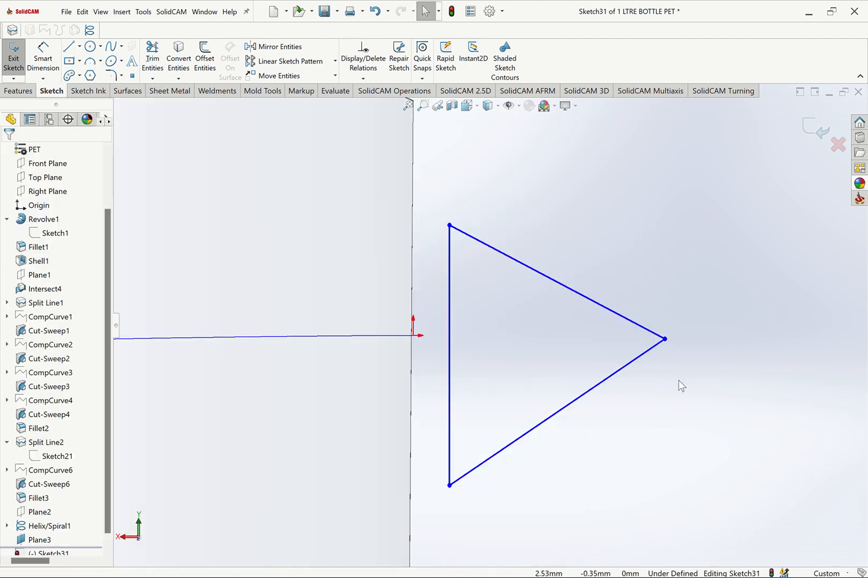
{"action": "left_click", "coordinate": [80, 48]}
{"action": "left_click", "coordinate": [83, 75]}
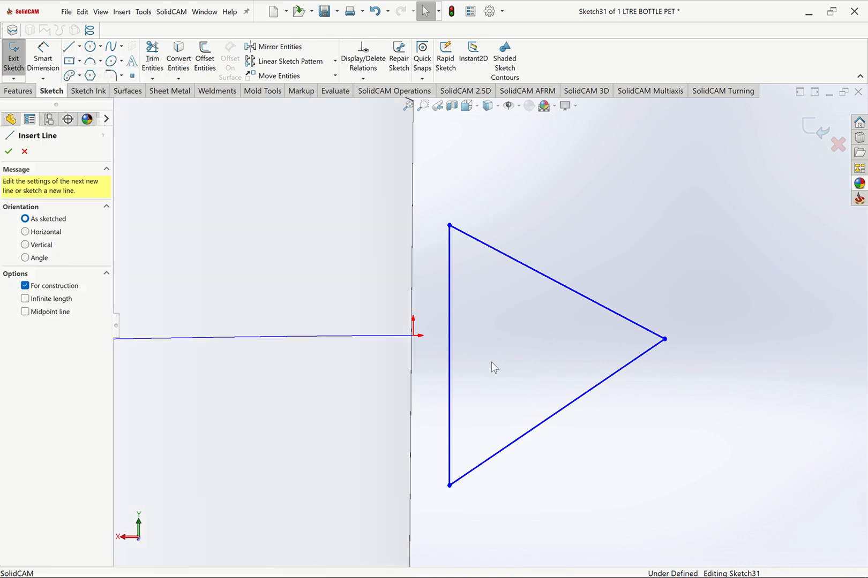
{"action": "left_click", "coordinate": [449, 356]}
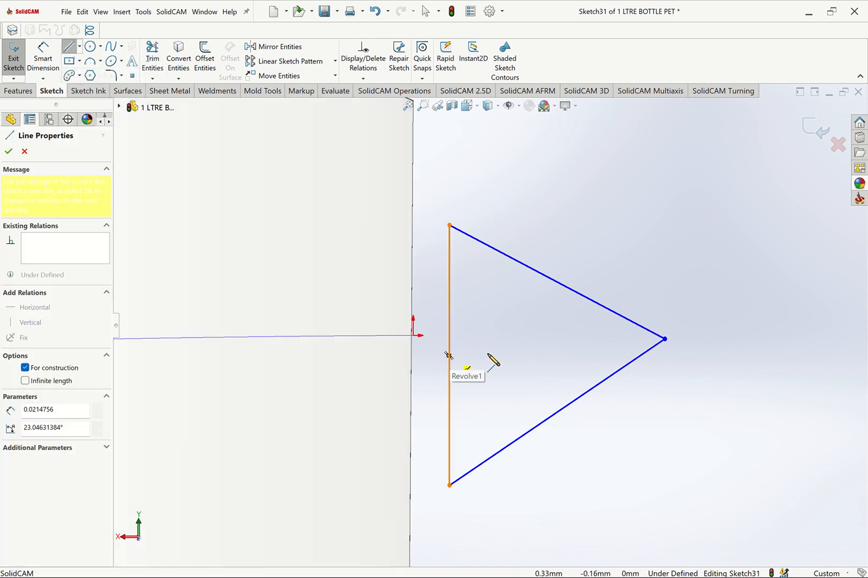
{"action": "left_click", "coordinate": [488, 356]}
{"action": "key", "text": "Escape"}
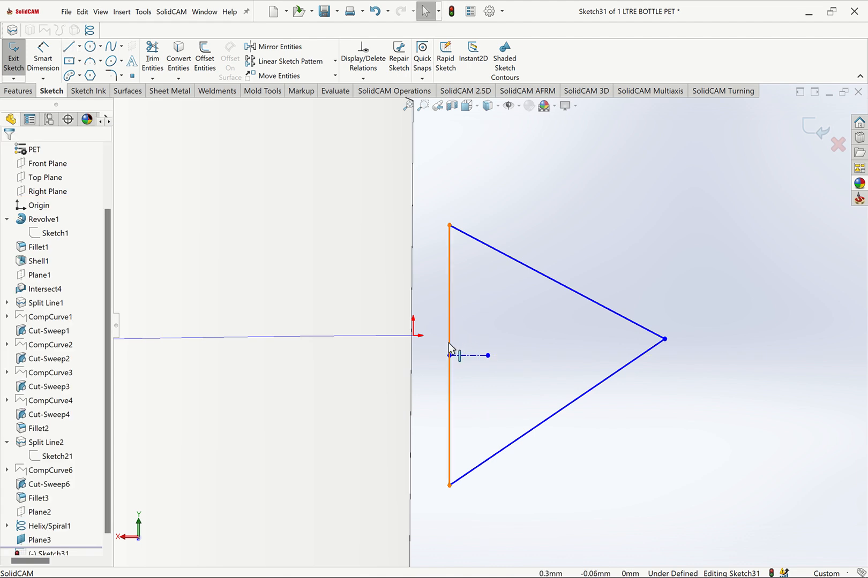
- Move the triangle's vertical side inward until it lies about 0.15 mm inside the neck's outer wall
{"action": "left_click", "coordinate": [449, 327]}
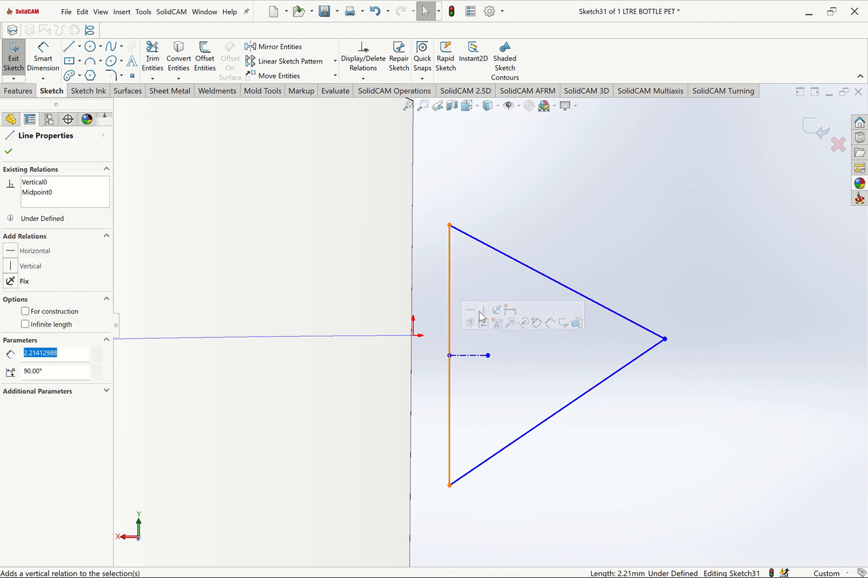
{"action": "left_click", "coordinate": [599, 231]}
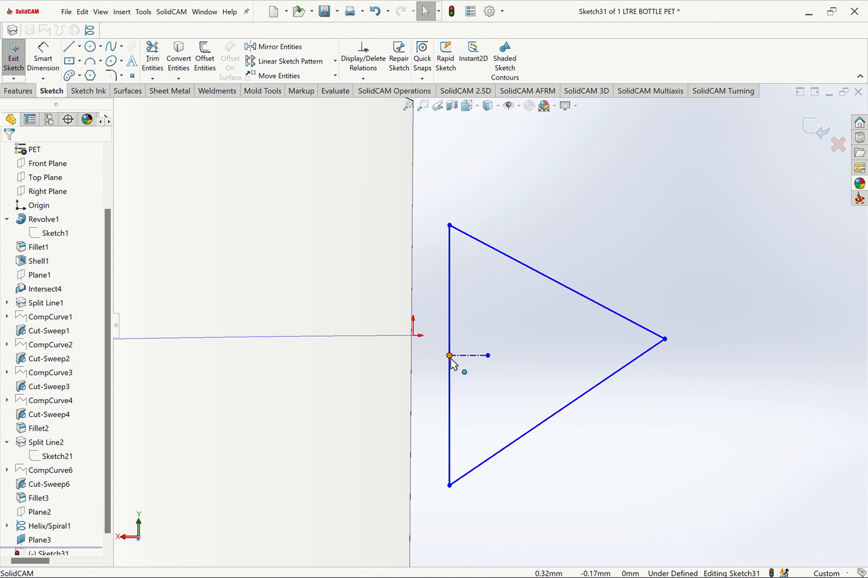
{"action": "left_click_drag", "start_coordinate": [391, 353], "coordinate": [396, 339]}
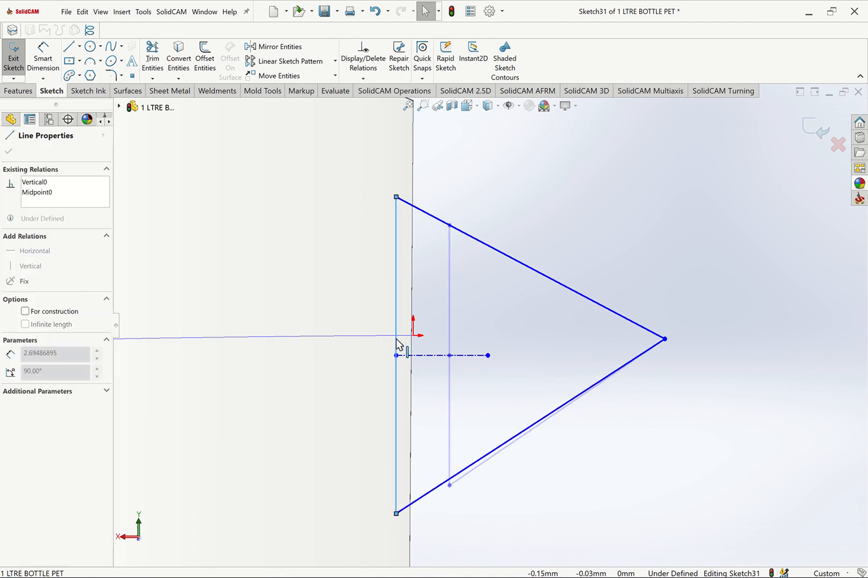
{"action": "left_click", "coordinate": [457, 393]}
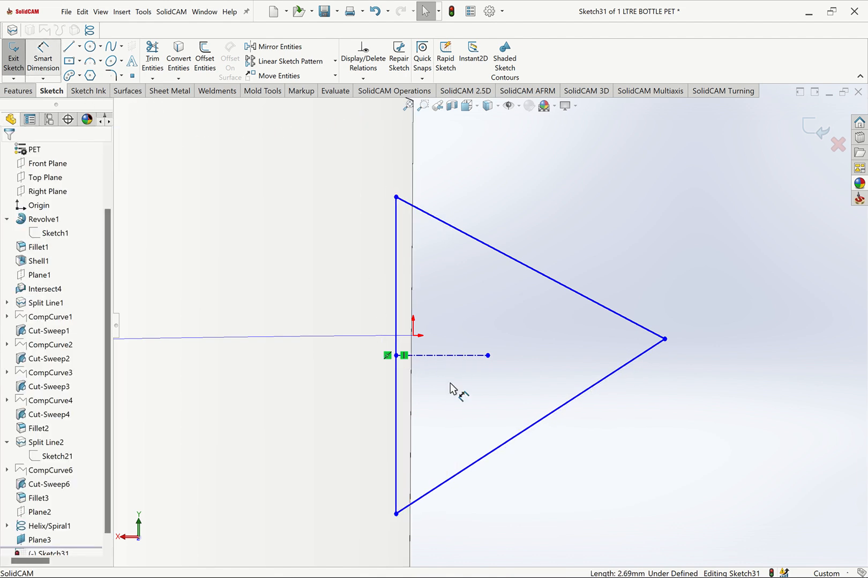
- Add a Pierce relation between the free end of the centerline and the neck helix
{"action": "left_click", "coordinate": [408, 351]}
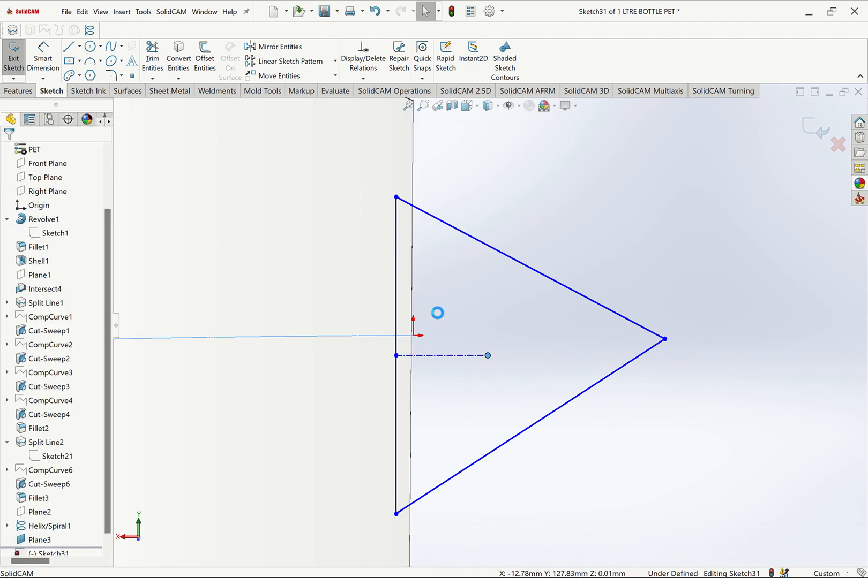
{"action": "left_click", "coordinate": [412, 304], "text": "ctrl"}
{"action": "left_click", "coordinate": [406, 304]}
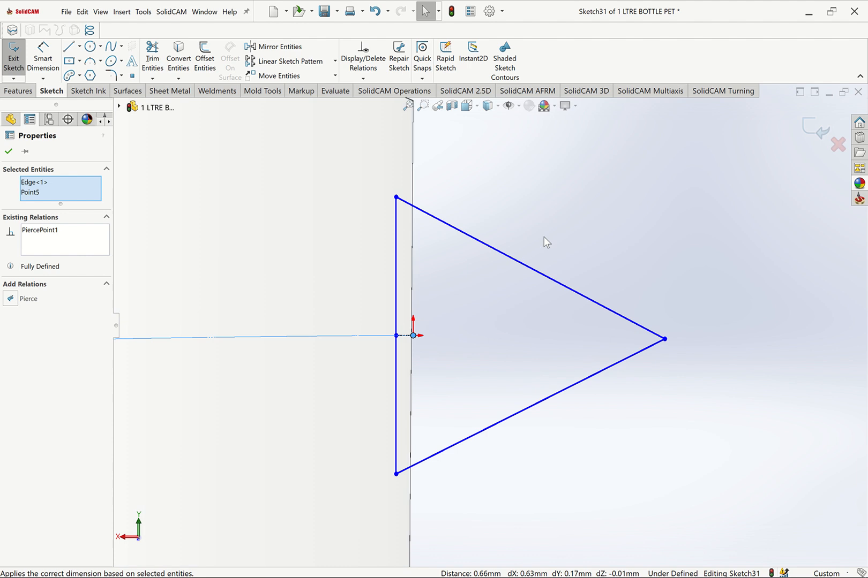
{"action": "left_click", "coordinate": [561, 184]}
- Dimension the horizontal distance between the vertical side's midpoint and the pierced centerline end, keeping the drawn value
{"action": "left_click", "coordinate": [54, 59]}
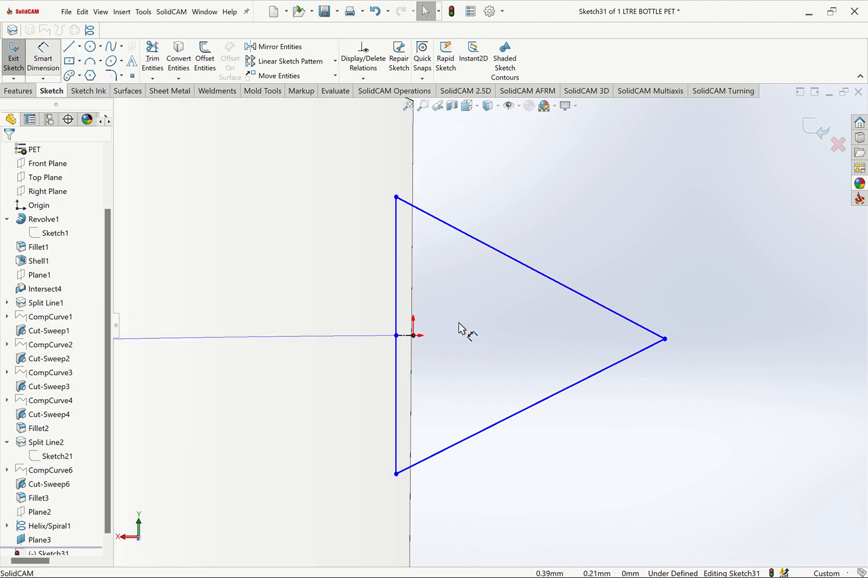
{"action": "left_click", "coordinate": [397, 335]}
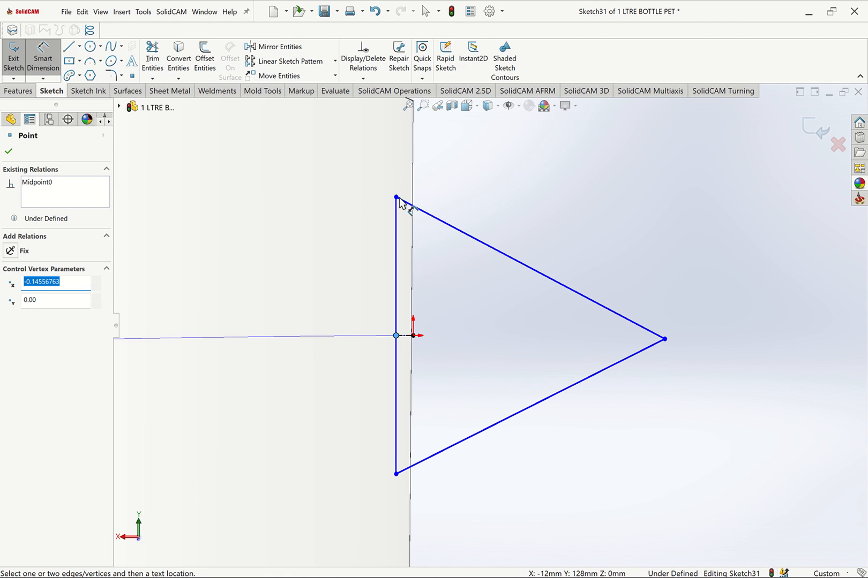
{"action": "left_click", "coordinate": [414, 336]}
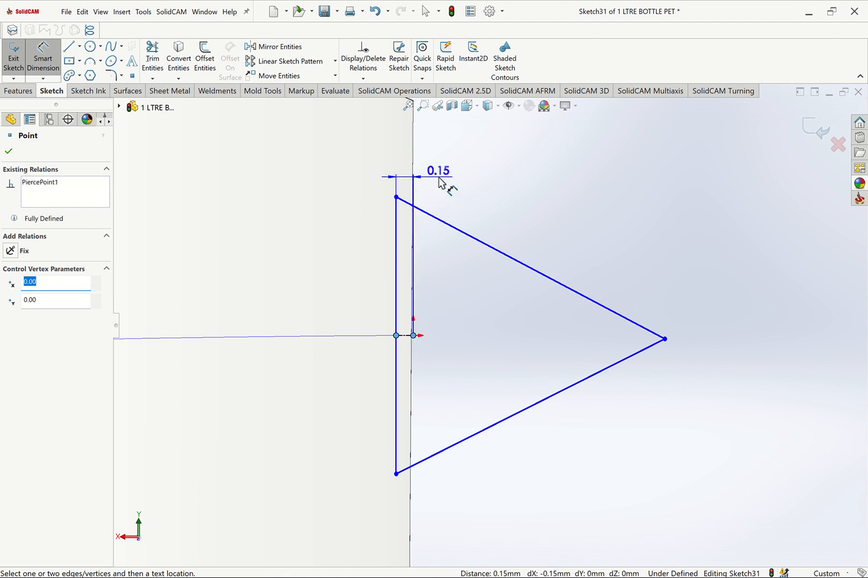
{"action": "left_click", "coordinate": [440, 165]}
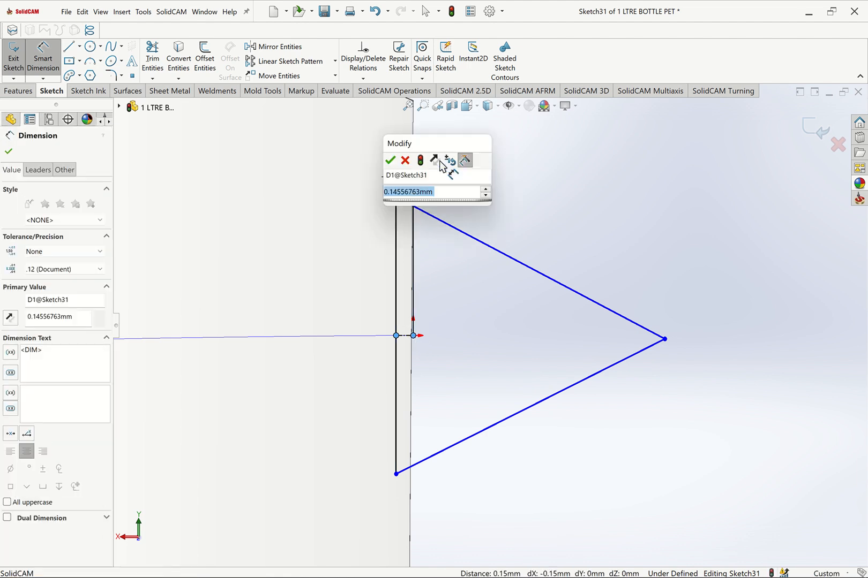
{"action": "key", "text": "Return"}
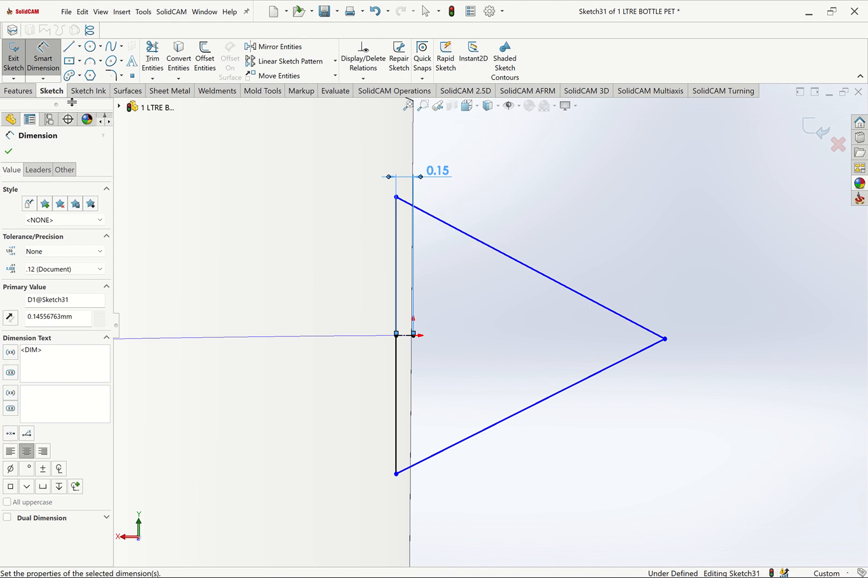
{"action": "key", "text": "Escape"}
{"action": "key", "text": "Escape"}
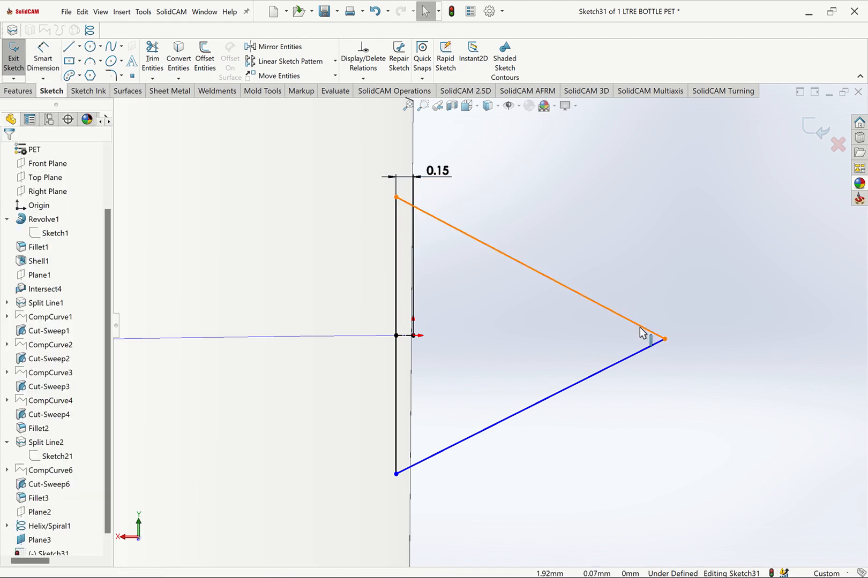
- Make the two sloping sides of the triangle equal in length
{"action": "left_click", "coordinate": [647, 352]}
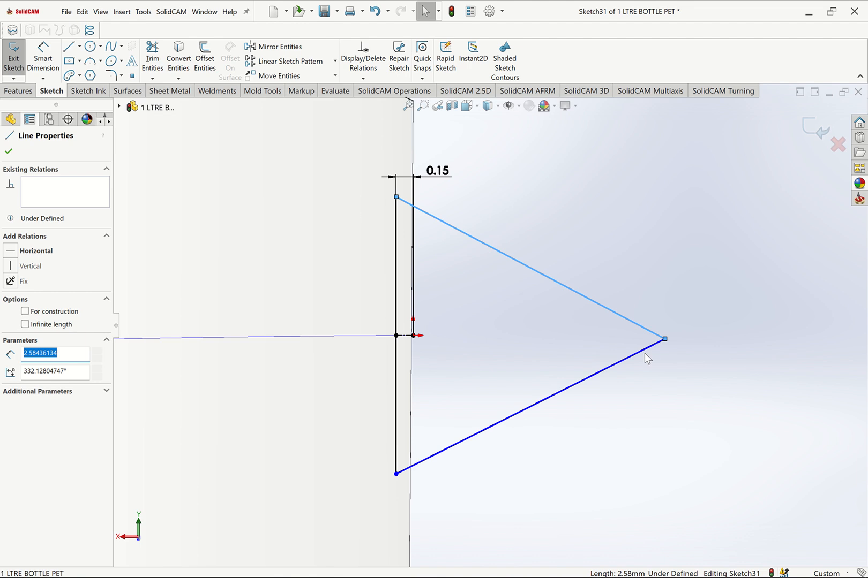
{"action": "left_click", "coordinate": [646, 351], "text": "ctrl"}
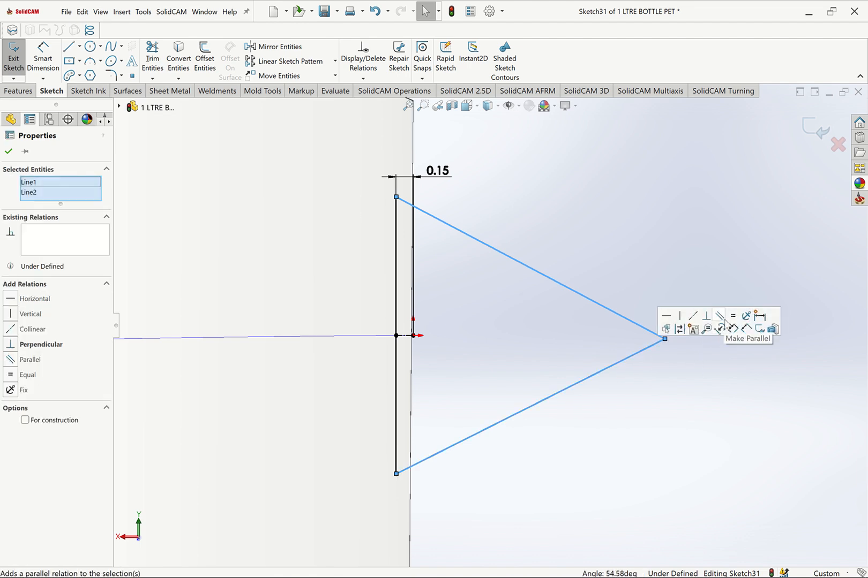
{"action": "left_click", "coordinate": [732, 316]}
{"action": "left_click", "coordinate": [683, 239]}
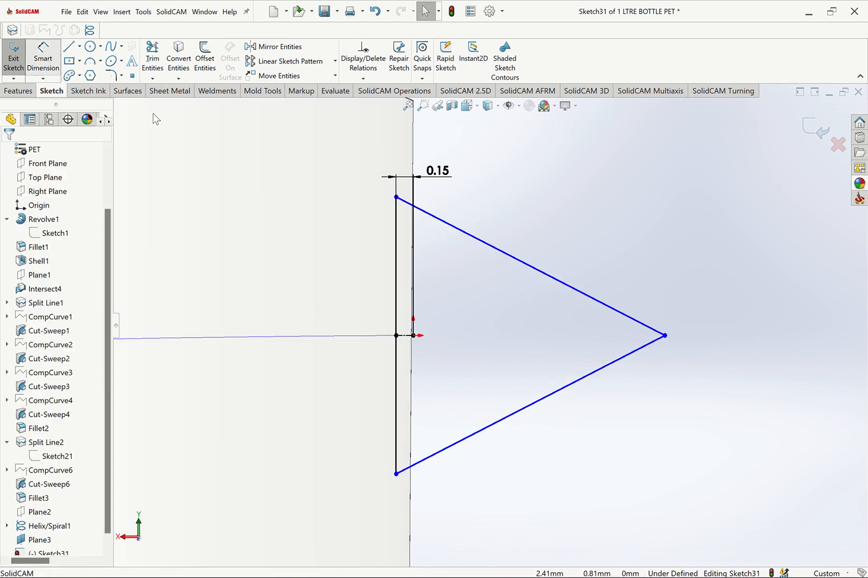
- Dimension the triangle's depth from the midpoint of its vertical side to its tip at 1.75 mm
{"action": "key", "text": "d"}
{"action": "left_click", "coordinate": [396, 335]}
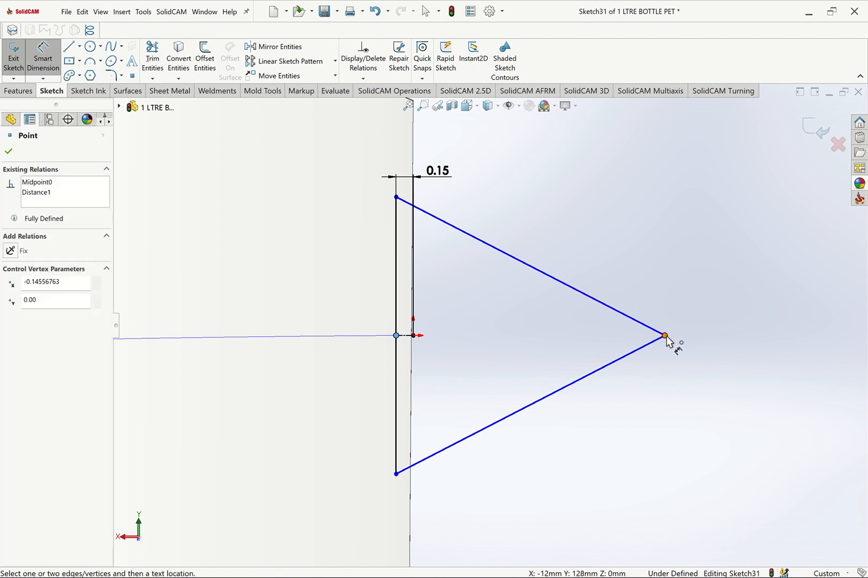
{"action": "left_click", "coordinate": [664, 336]}
{"action": "left_click", "coordinate": [581, 239]}
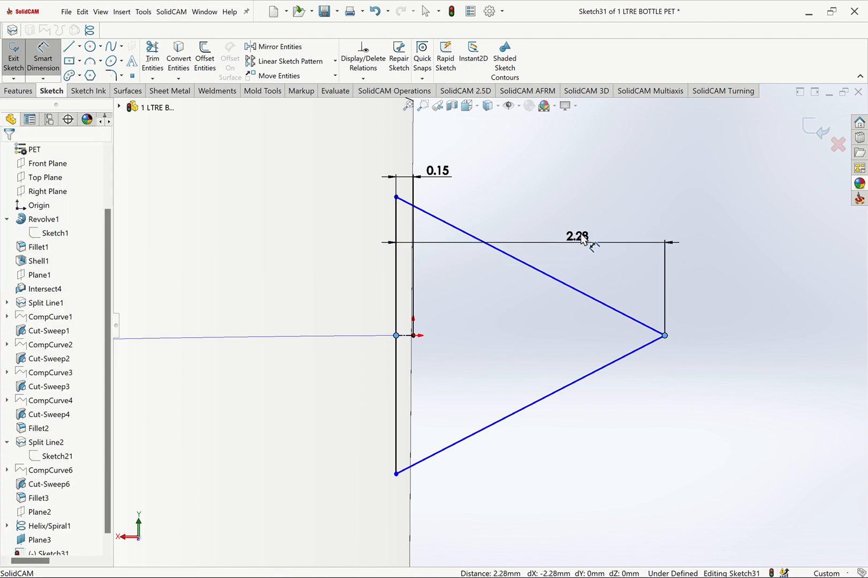
{"action": "type", "text": "1.75"}
{"action": "key", "text": "Return"}
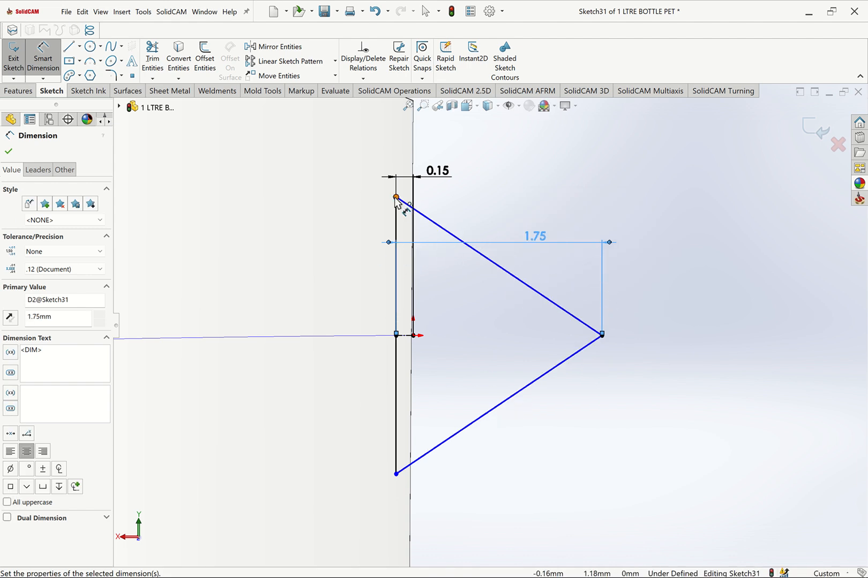
- Dimension the triangle's vertical side between its upper and lower corners at 1.75 mm
{"action": "left_click", "coordinate": [396, 198]}
{"action": "left_click", "coordinate": [396, 474]}
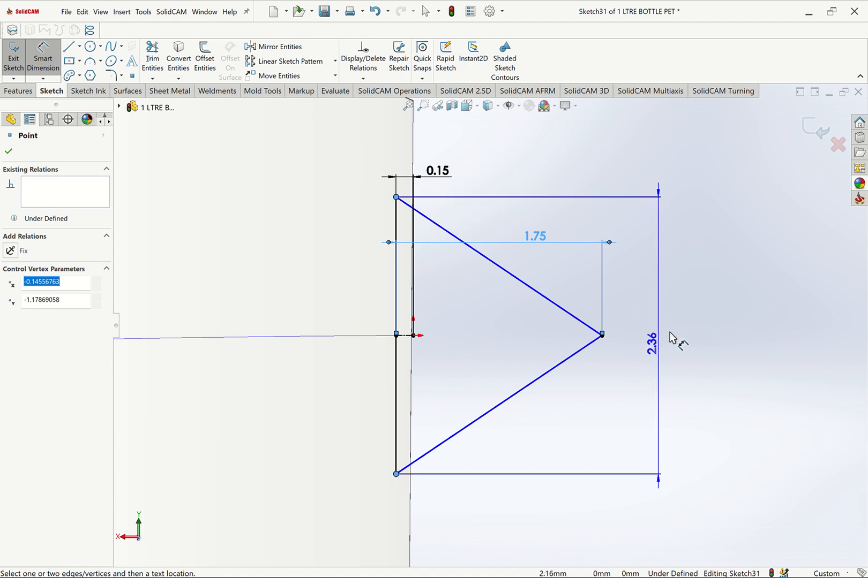
{"action": "left_click", "coordinate": [664, 335]}
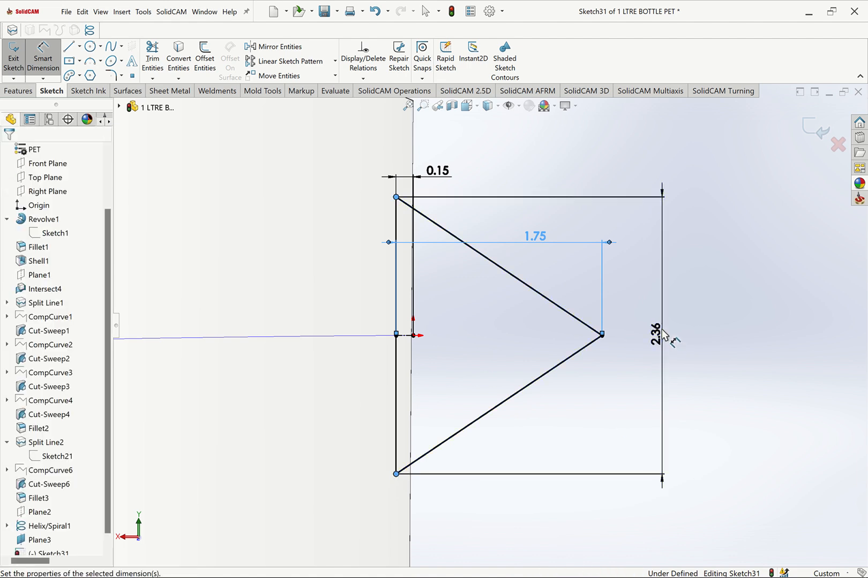
{"action": "type", "text": "1.75"}
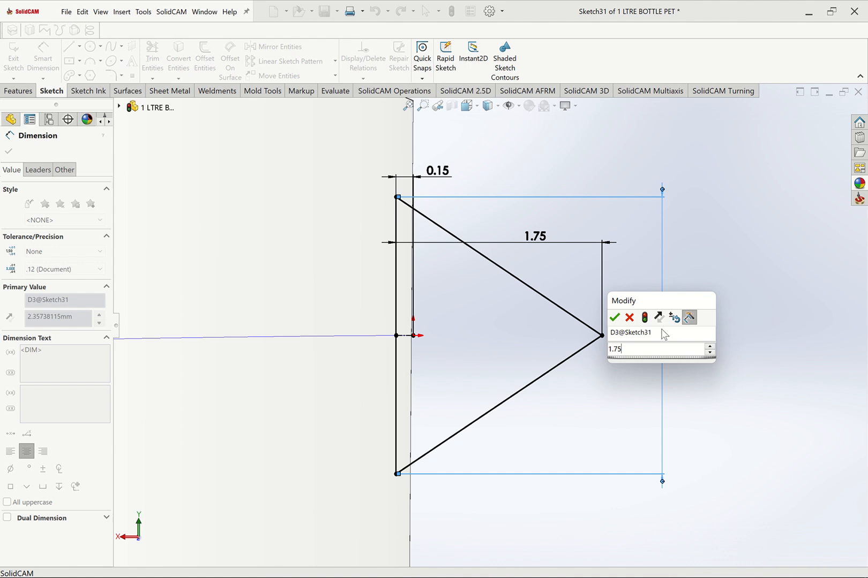
{"action": "key", "text": "Return"}
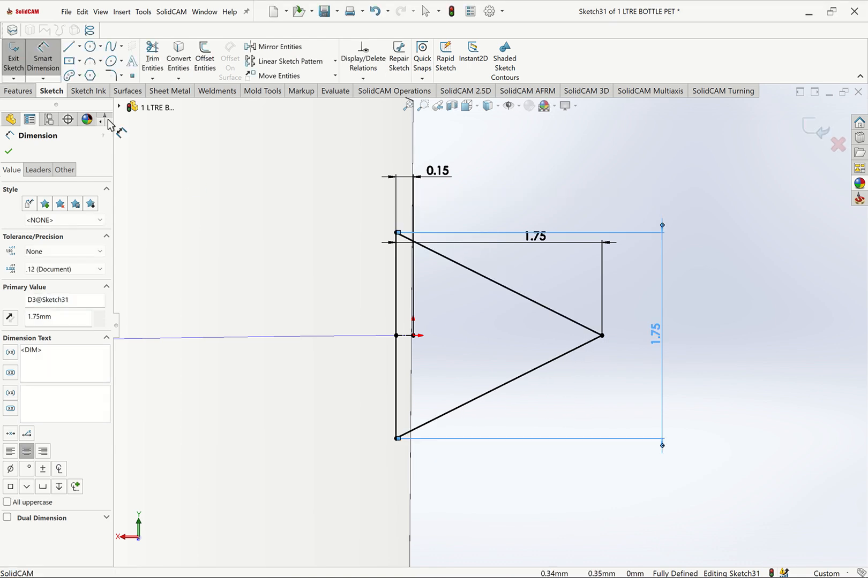
- Round the triangle's outer tip with a 0.1 mm sketch fillet, accepting the relation change, and finish the sketch
{"action": "left_click", "coordinate": [109, 75]}
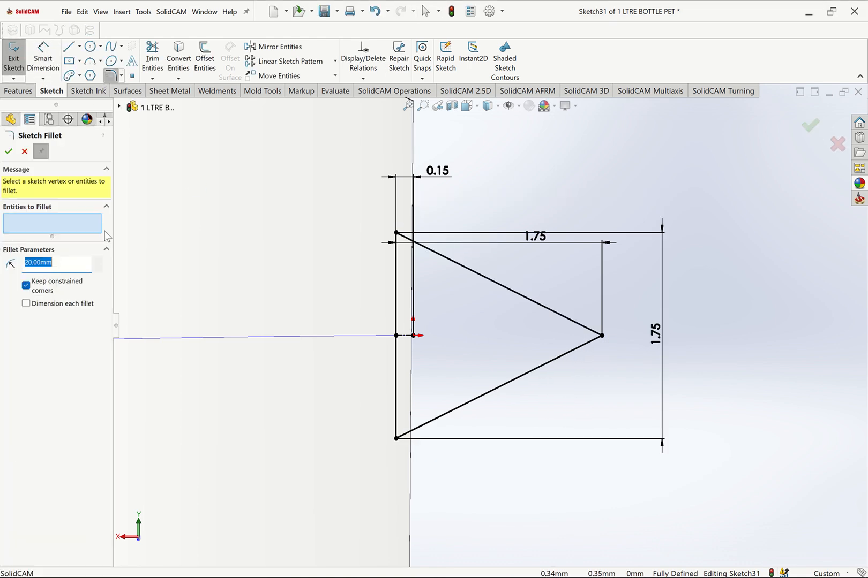
{"action": "type", "text": ".2"}
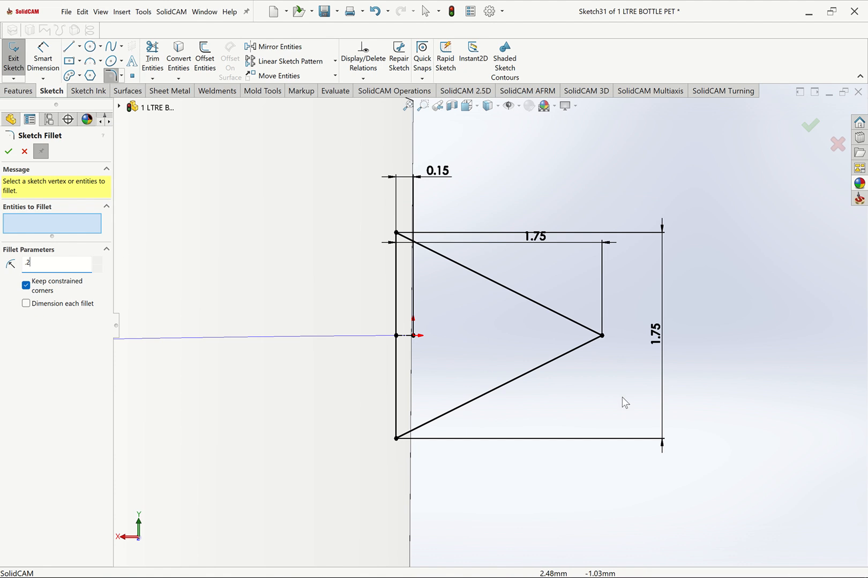
{"action": "left_click", "coordinate": [599, 341]}
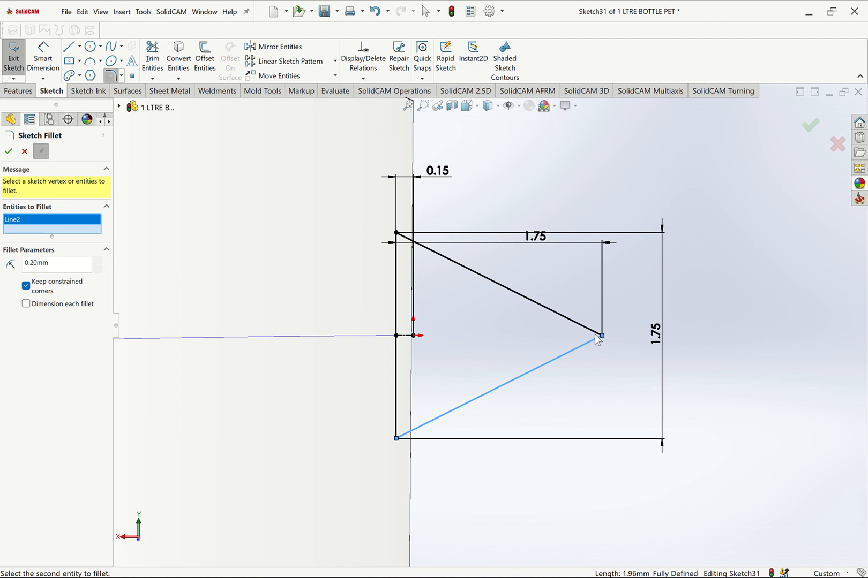
{"action": "left_click", "coordinate": [596, 333]}
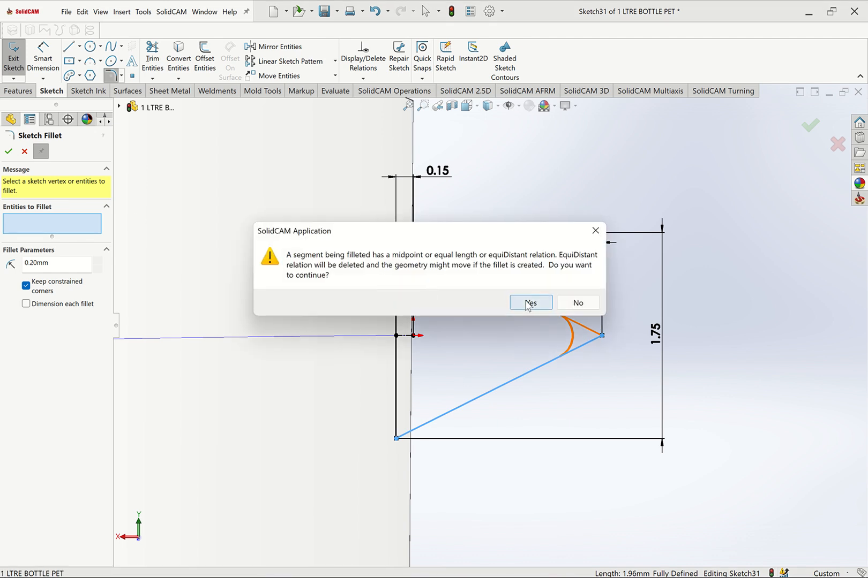
{"action": "left_click", "coordinate": [525, 300]}
{"action": "double_click", "coordinate": [66, 262]}
{"action": "type", "text": ".1"}
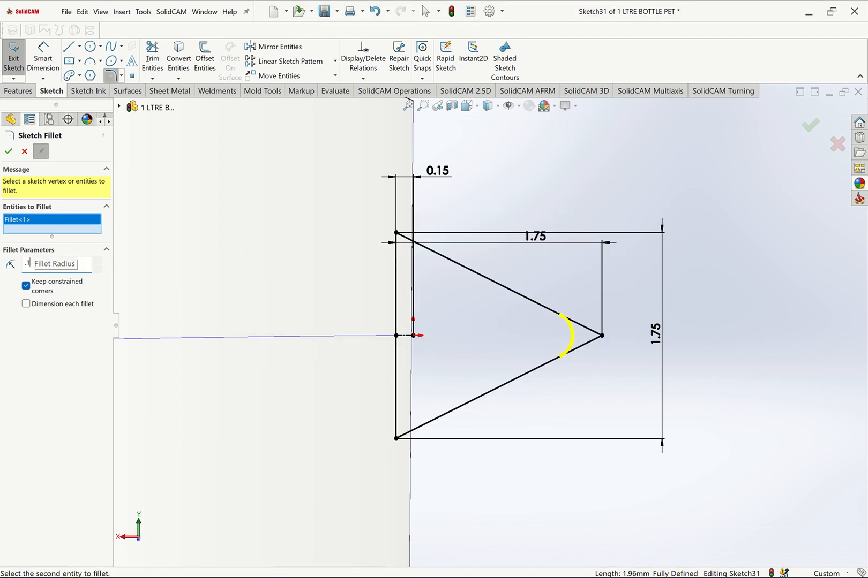
{"action": "left_click", "coordinate": [8, 152]}
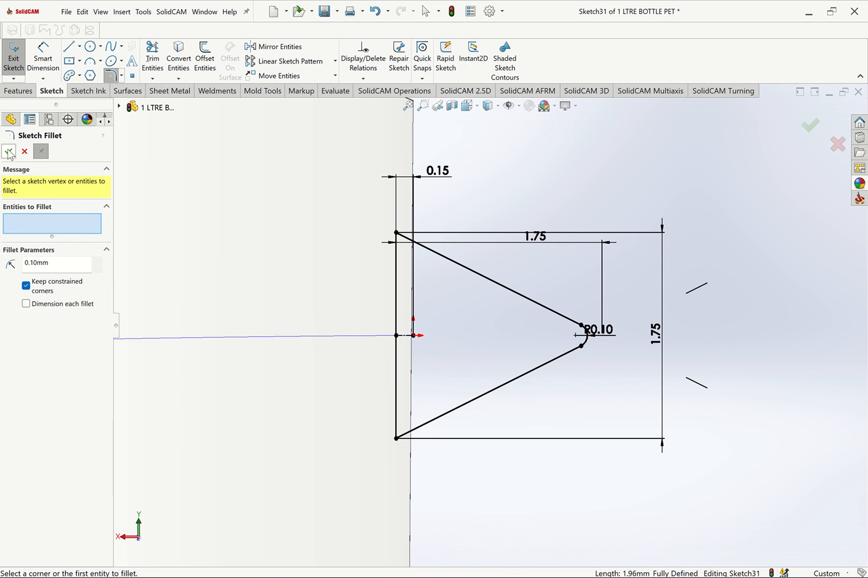
{"action": "left_click", "coordinate": [813, 126]}
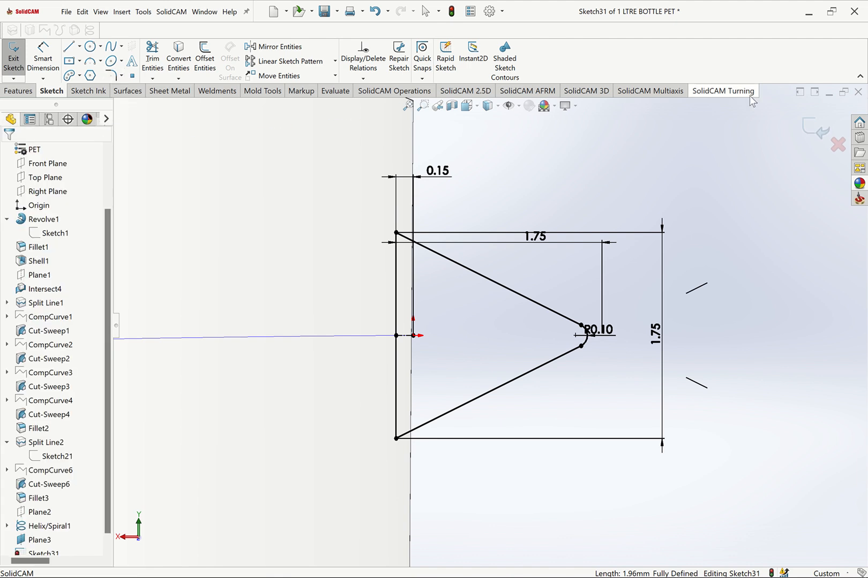
{"action": "left_click", "coordinate": [822, 129]}
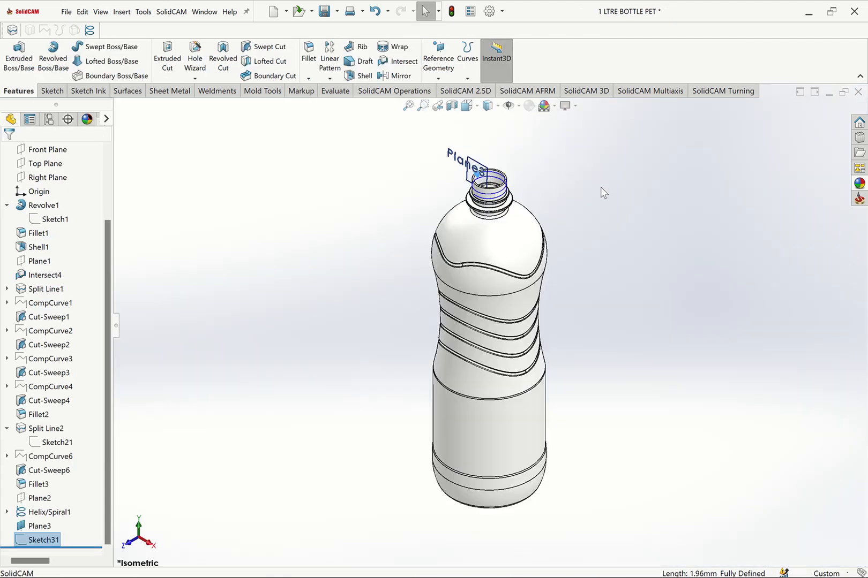
- Sweep the filleted triangle profile along the helix as a solid thread around the bottle neck
{"action": "left_click", "coordinate": [423, 106]}
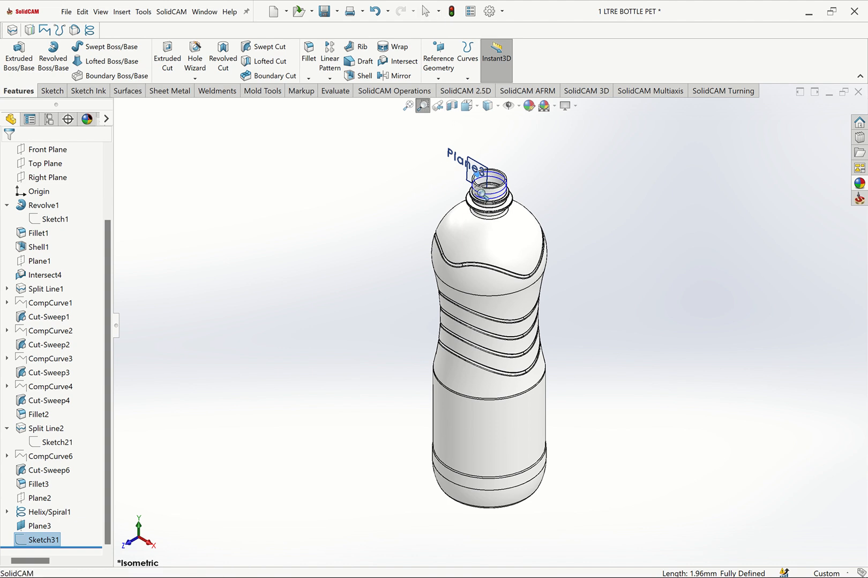
{"action": "left_click_drag", "start_coordinate": [421, 151], "coordinate": [567, 246]}
{"action": "key", "text": "Escape"}
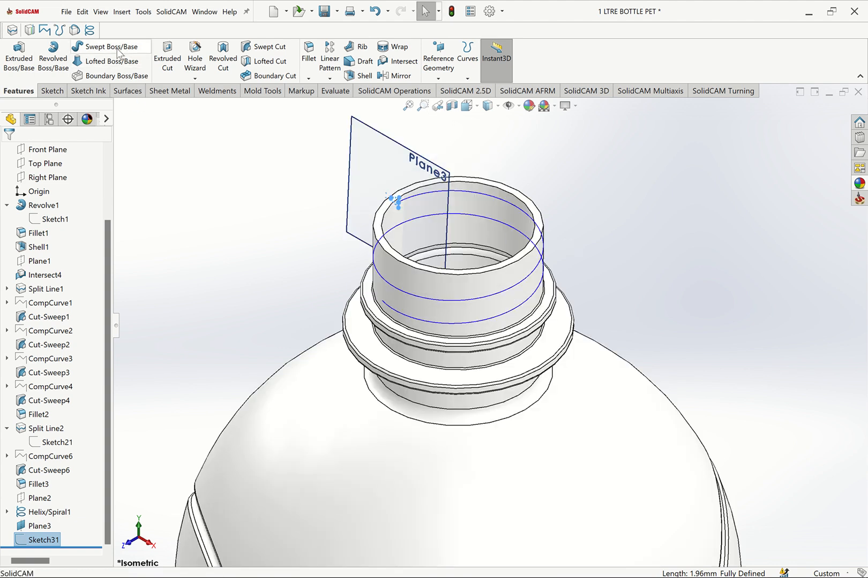
{"action": "left_click", "coordinate": [105, 47]}
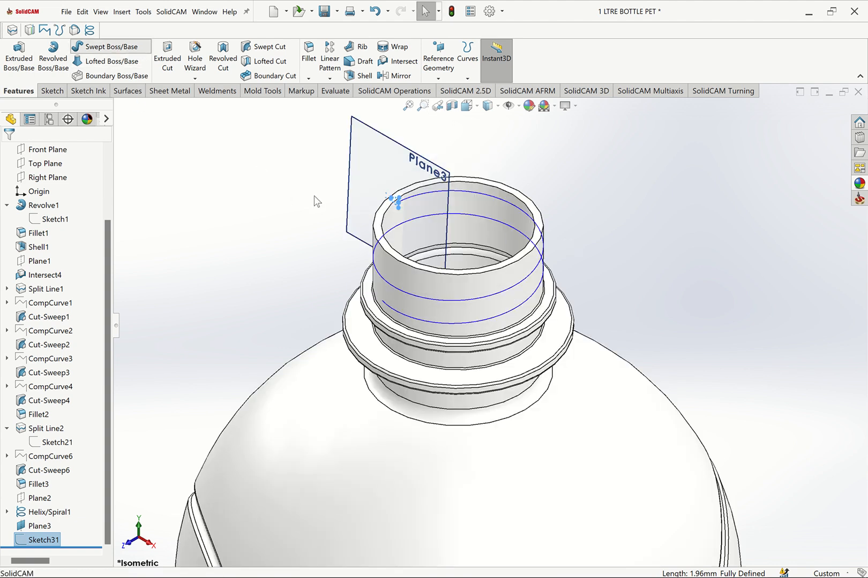
{"action": "left_click", "coordinate": [428, 199]}
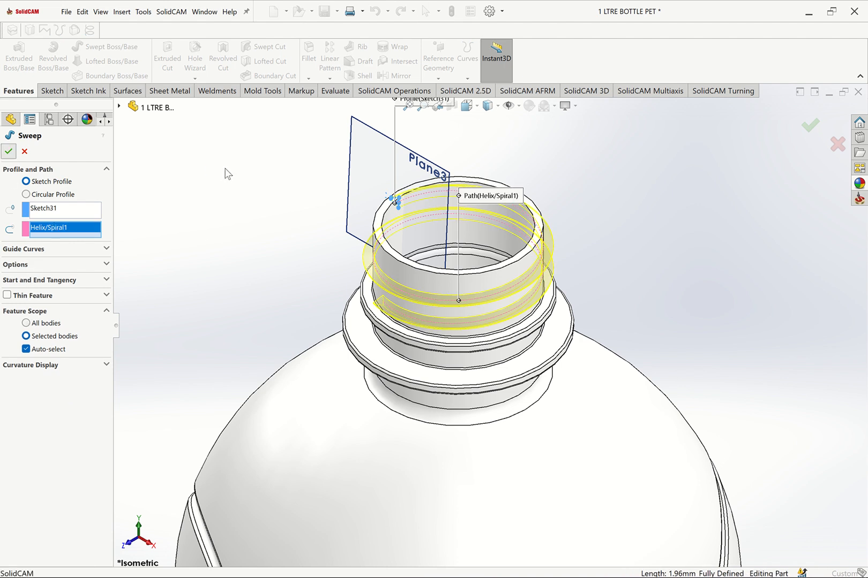
{"action": "key", "text": "Return"}
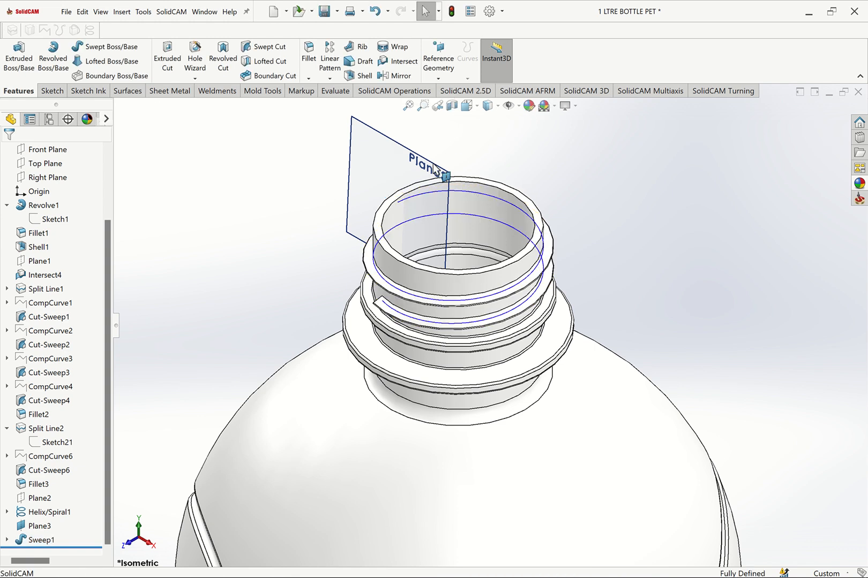
- Hide Plane3 and the helix curve at the bottle neck
{"action": "left_click", "coordinate": [442, 174]}
{"action": "left_click", "coordinate": [480, 144]}
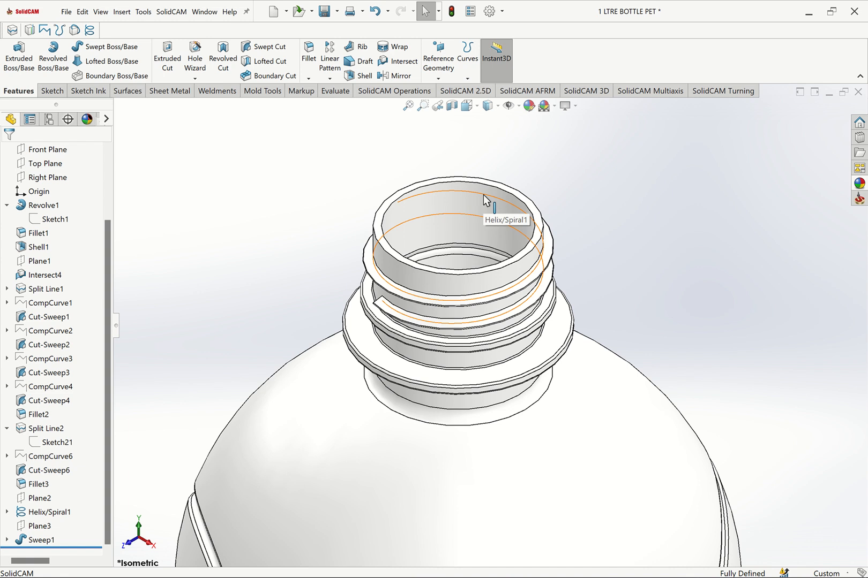
{"action": "left_click", "coordinate": [483, 196]}
{"action": "left_click", "coordinate": [517, 175]}
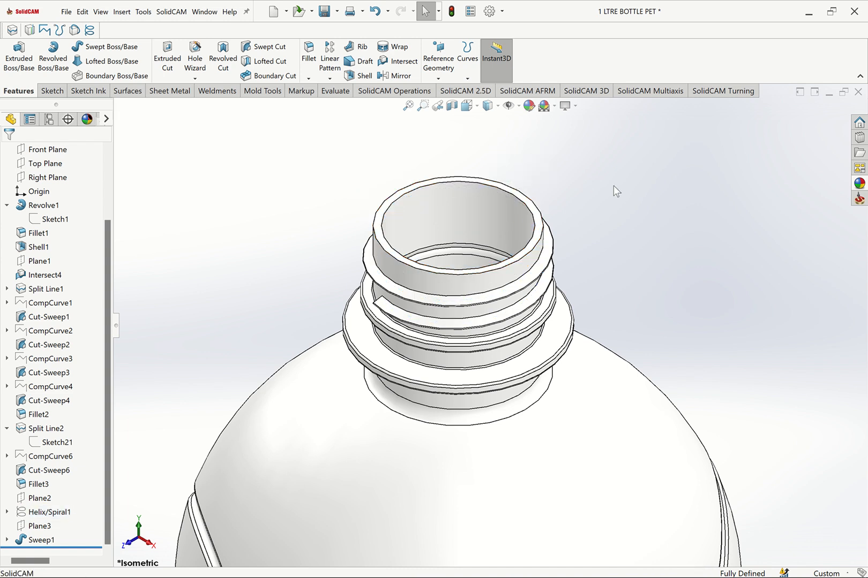
- Examine the swept neck thread from the side and from above, including where its ends start and stop
{"action": "key", "text": "Up"}
{"action": "key", "text": "Up"}
{"action": "key", "text": "Right"}
{"action": "key", "text": "Right"}
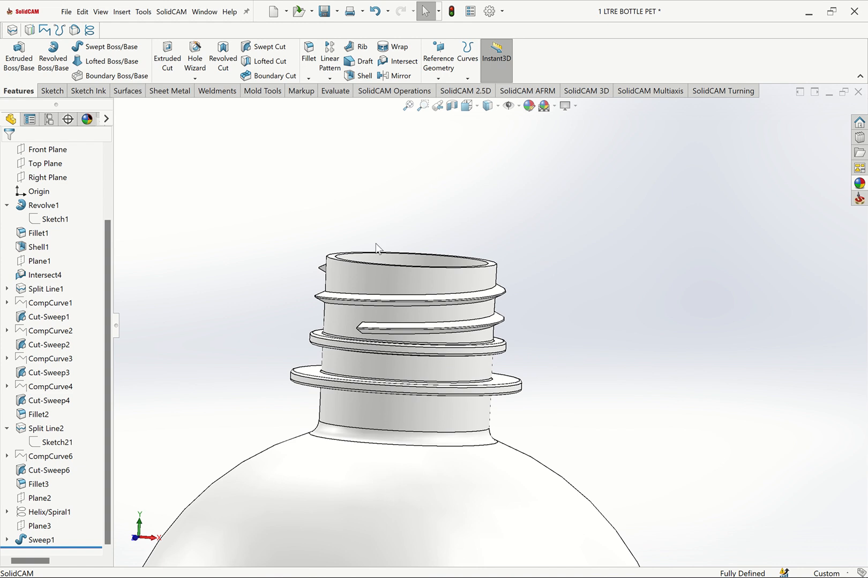
{"action": "key", "text": "ctrl+5"}
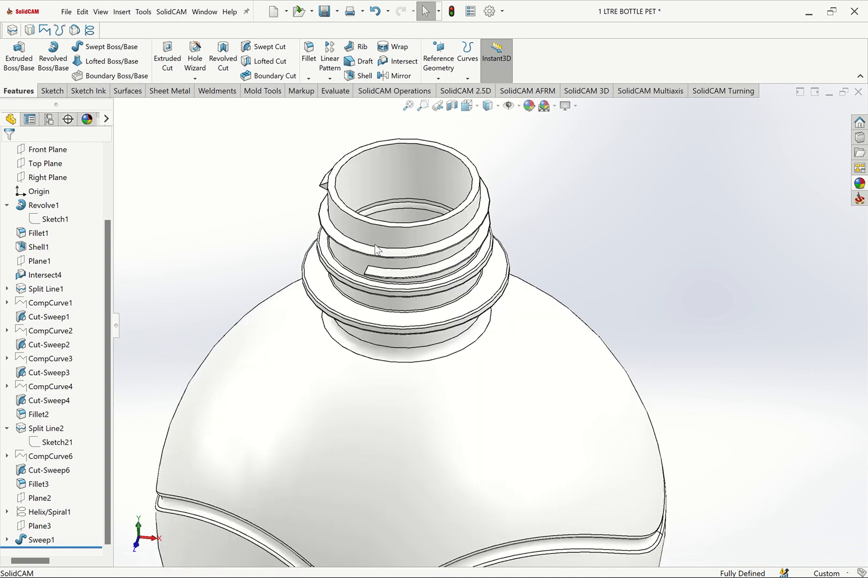
{"action": "key", "text": "ctrl+7"}
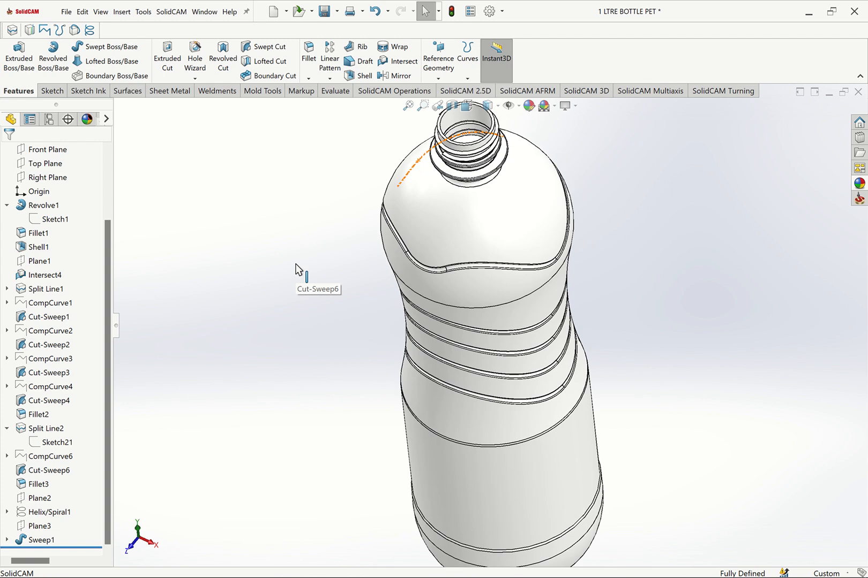
{"action": "left_click", "coordinate": [428, 109]}
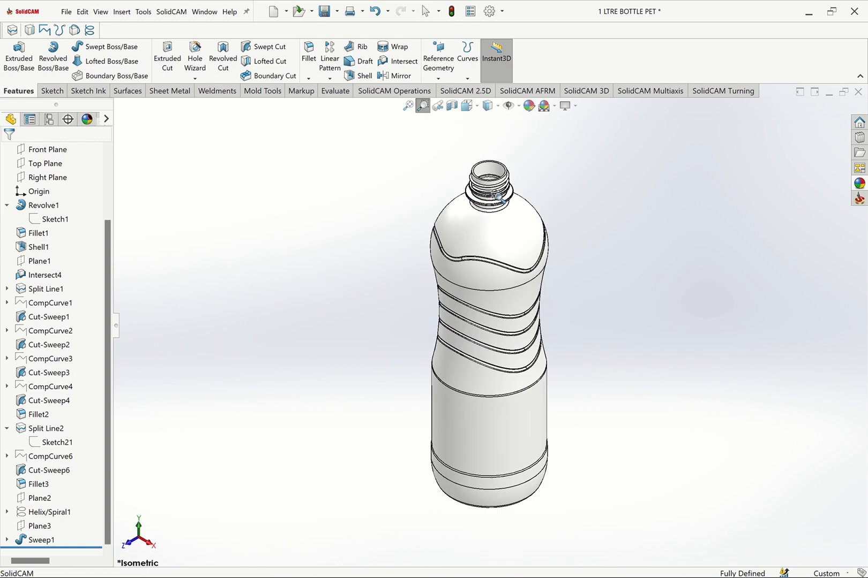
{"action": "left_click_drag", "start_coordinate": [430, 143], "coordinate": [599, 256]}
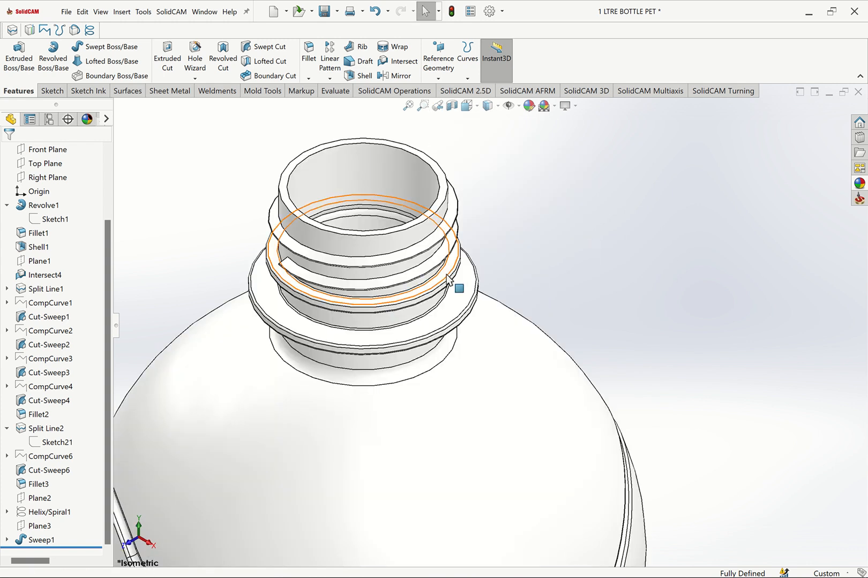
{"action": "middle_click_drag", "start_coordinate": [446, 274], "coordinate": [462, 260]}
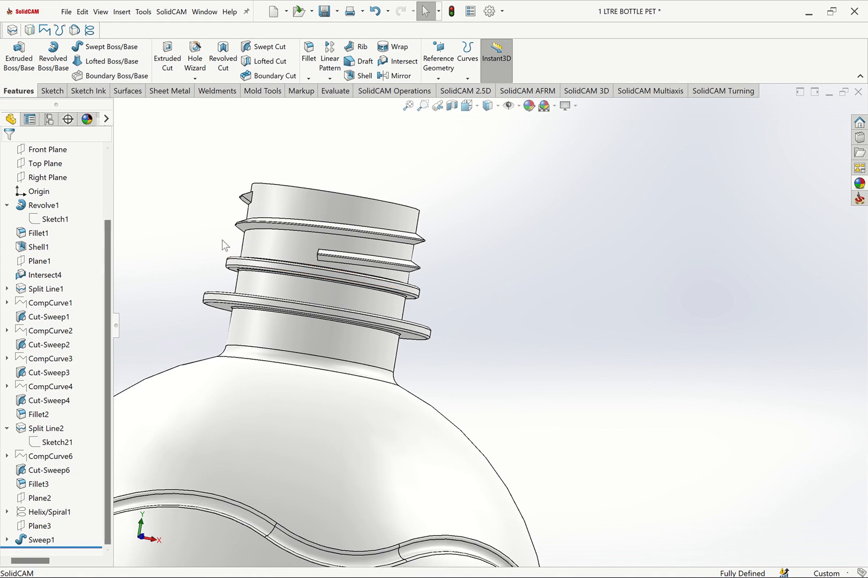
- Reopen the profile sketch of the thread sweep for editing
{"action": "left_click", "coordinate": [7, 539]}
{"action": "left_click", "coordinate": [52, 540]}
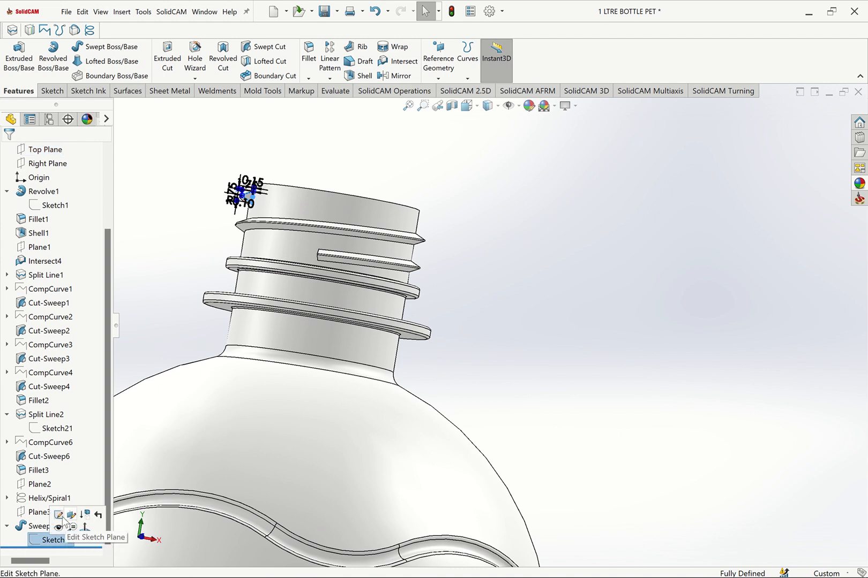
{"action": "left_click", "coordinate": [61, 515]}
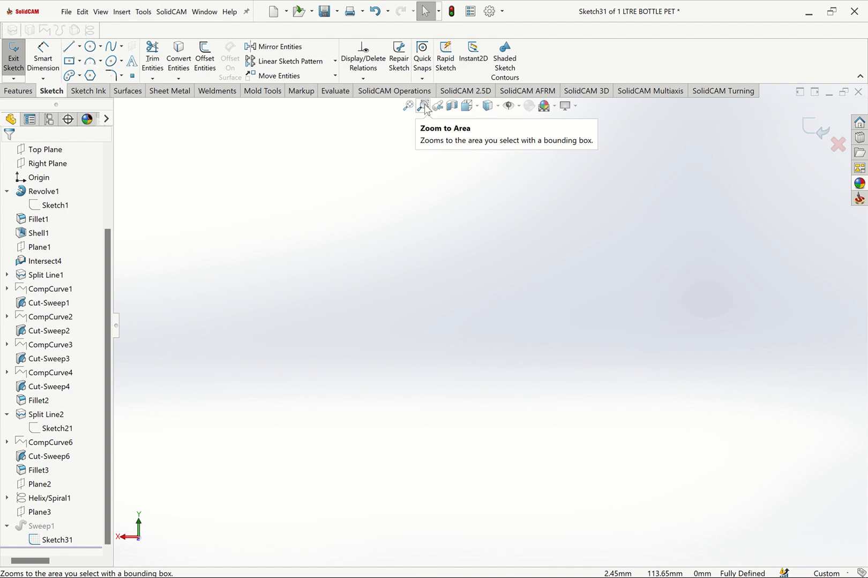
- Move the dimension of the triangle's vertical side clear of the profile and set it to 1.5 mm
{"action": "key", "text": "f"}
{"action": "scroll", "coordinate": [435, 119], "scroll_direction": "up", "scroll_amount": 1}
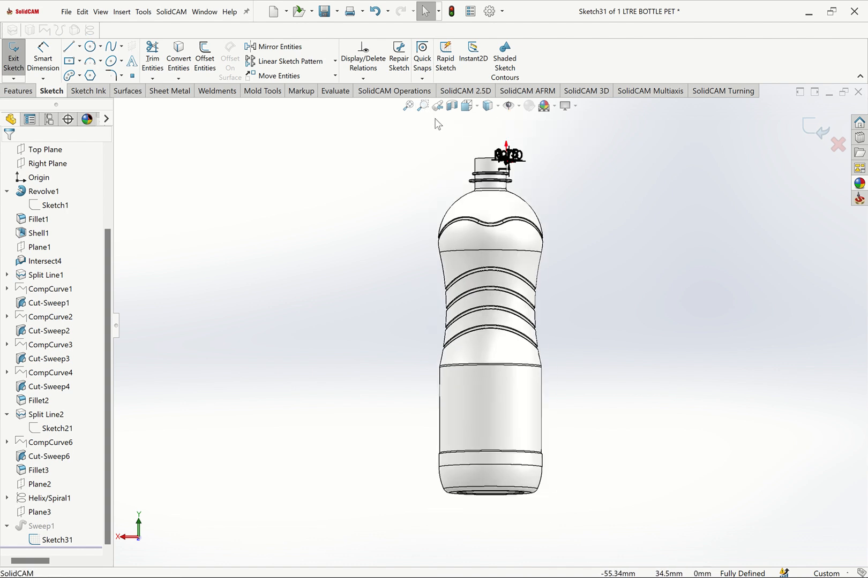
{"action": "left_click", "coordinate": [422, 105]}
{"action": "left_click_drag", "start_coordinate": [476, 154], "coordinate": [541, 236]}
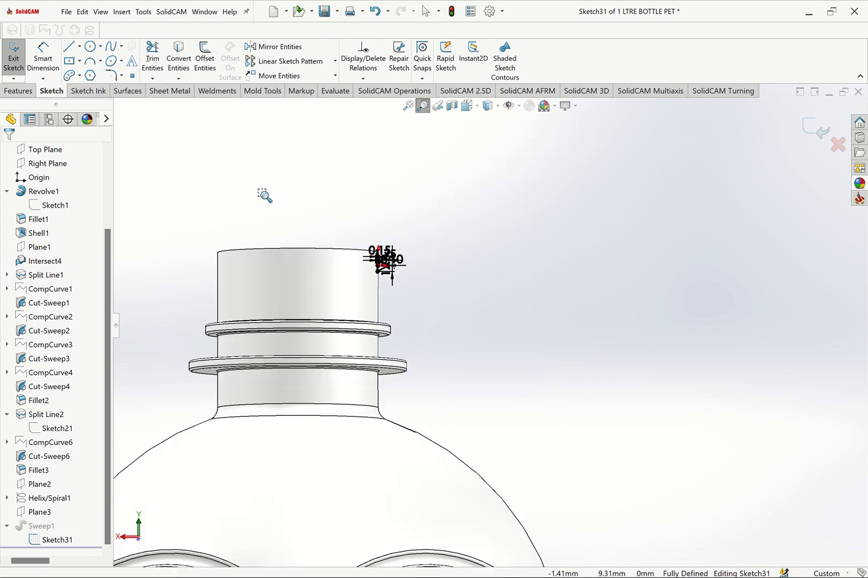
{"action": "left_click_drag", "start_coordinate": [194, 193], "coordinate": [513, 415]}
{"action": "key", "text": "Escape"}
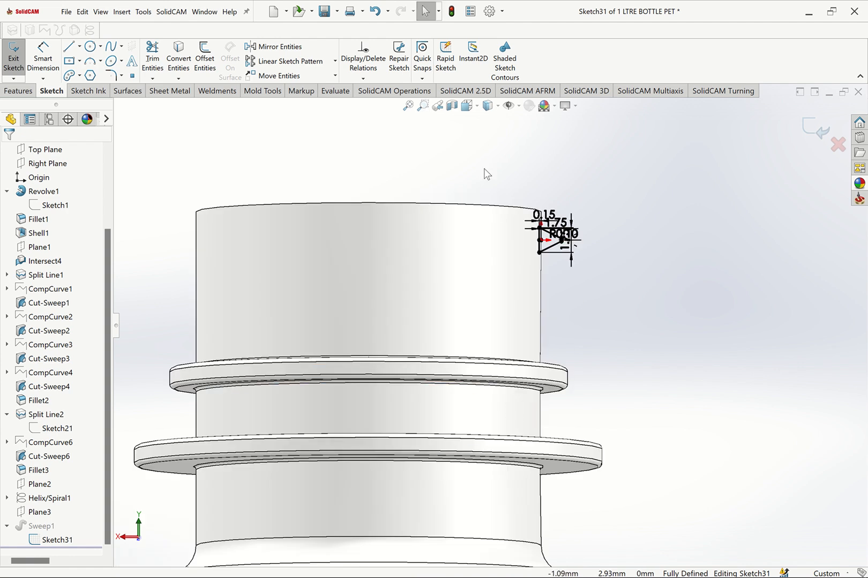
{"action": "left_click", "coordinate": [423, 105]}
{"action": "left_click_drag", "start_coordinate": [469, 183], "coordinate": [666, 346]}
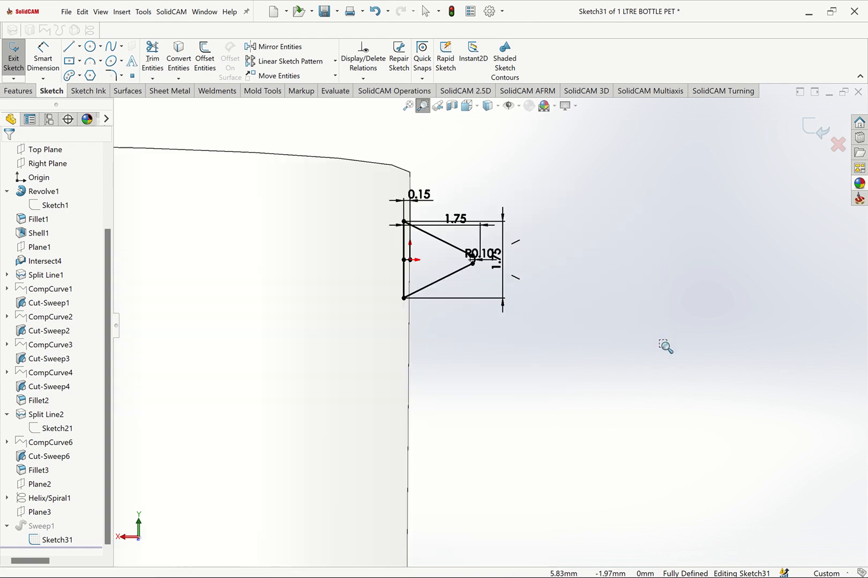
{"action": "key", "text": "Escape"}
{"action": "left_click_drag", "start_coordinate": [510, 266], "coordinate": [561, 269]}
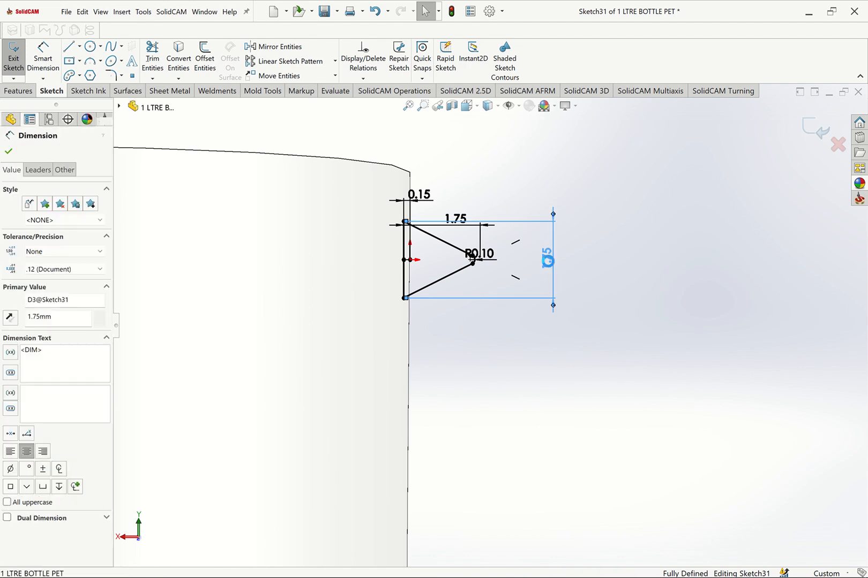
{"action": "double_click", "coordinate": [548, 261]}
{"action": "type", "text": "1.75"}
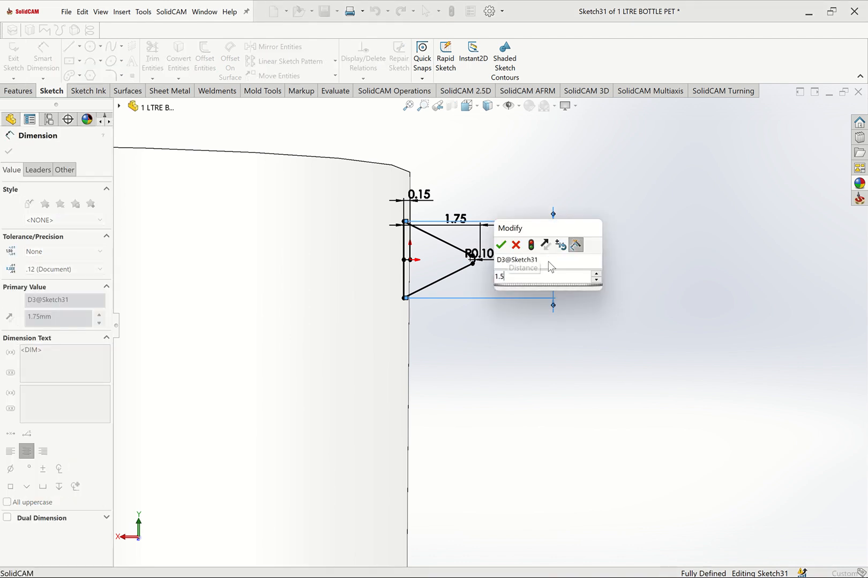
{"action": "key", "text": "Return"}
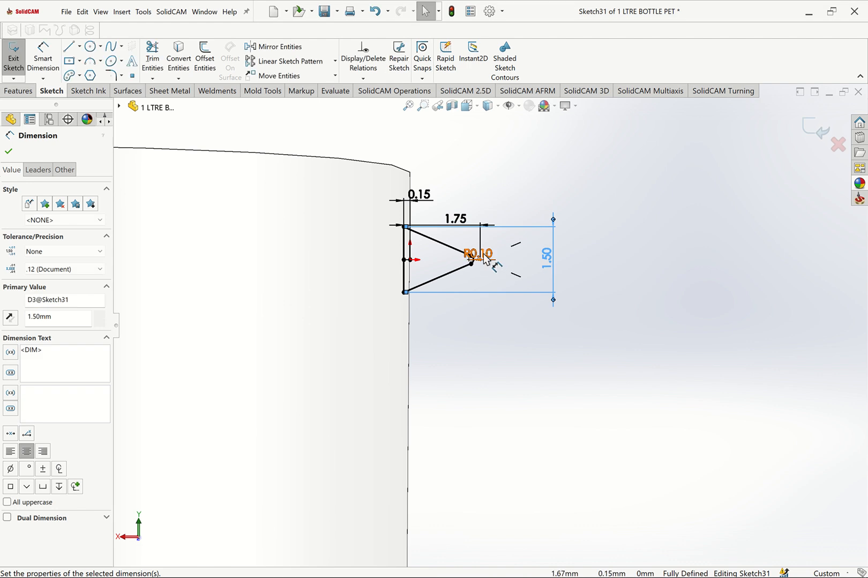
- Set the fillet radius at the triangle's tip to 0.2 mm and finish the sketch to rebuild the thread
{"action": "double_click", "coordinate": [471, 259]}
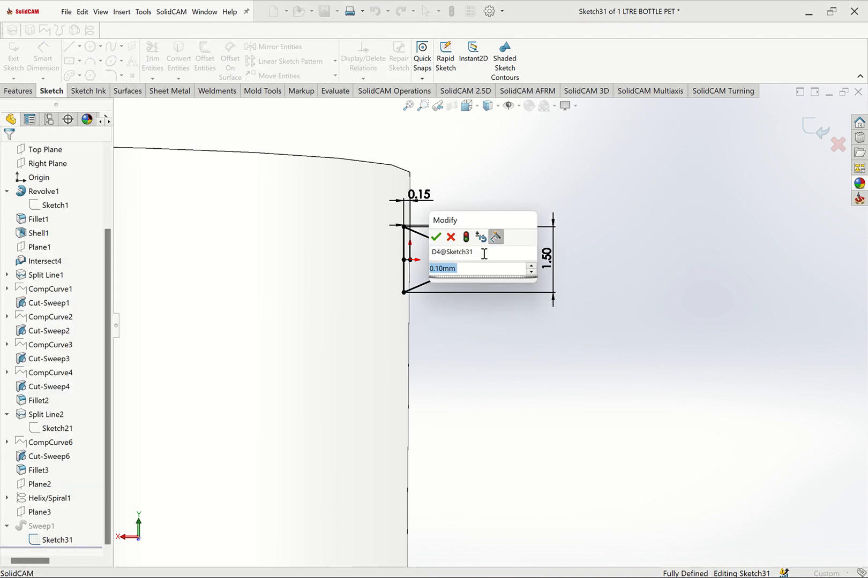
{"action": "key", "text": "BackSpace"}
{"action": "type", "text": ".2"}
{"action": "key", "text": "Return"}
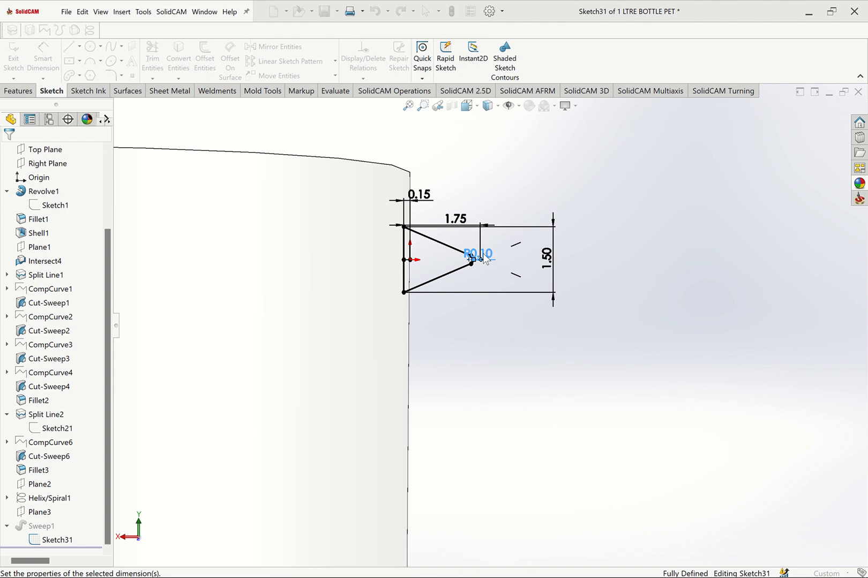
{"action": "left_click", "coordinate": [815, 129]}
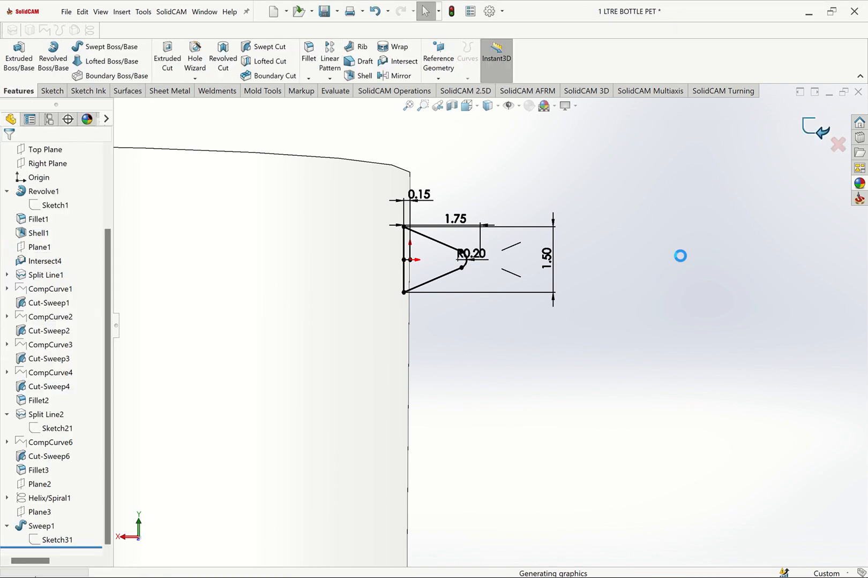
- Start a fillet on the upper root edge of the neck thread and set its radius to 0.3 mm
{"action": "key", "text": "ctrl+7"}
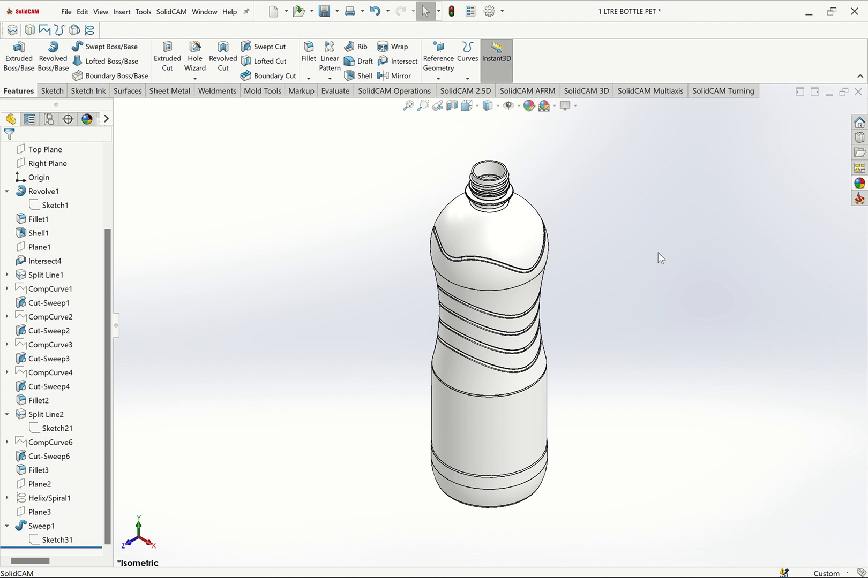
{"action": "left_click", "coordinate": [423, 106]}
{"action": "left_click_drag", "start_coordinate": [434, 163], "coordinate": [543, 261]}
{"action": "left_click_drag", "start_coordinate": [351, 162], "coordinate": [691, 324]}
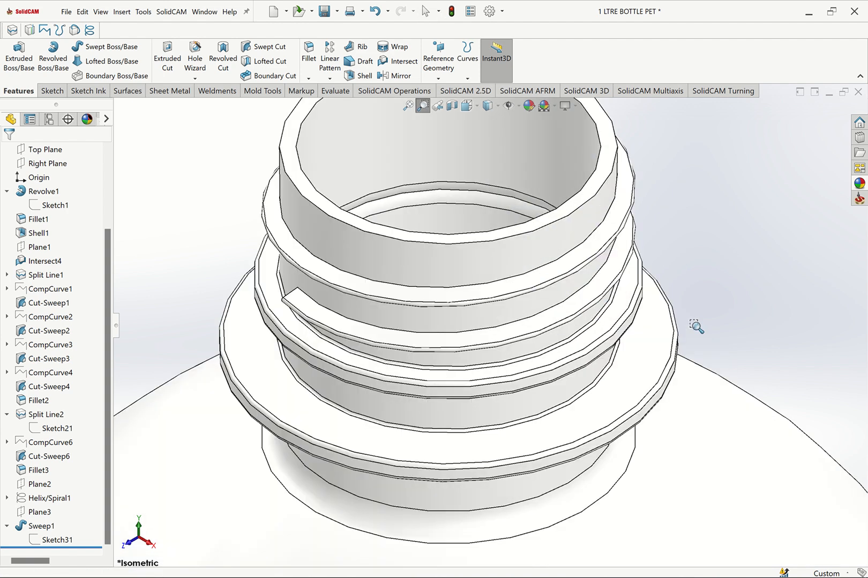
{"action": "key", "text": "Escape"}
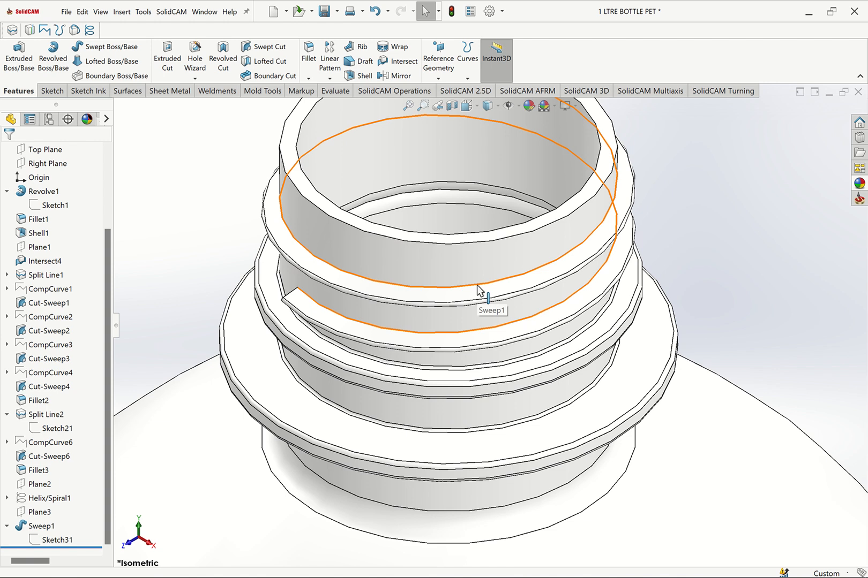
{"action": "left_click", "coordinate": [498, 296]}
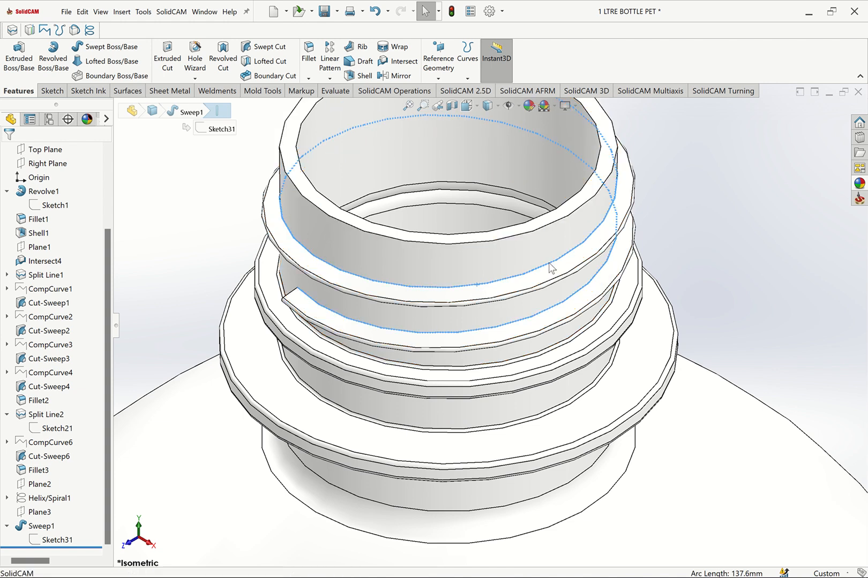
{"action": "type", "text": "f"}
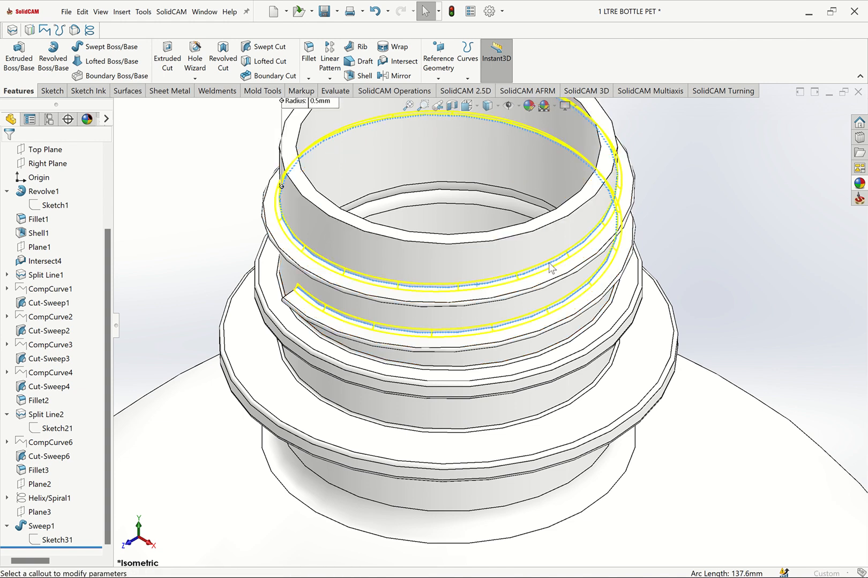
{"action": "type", "text": ".1"}
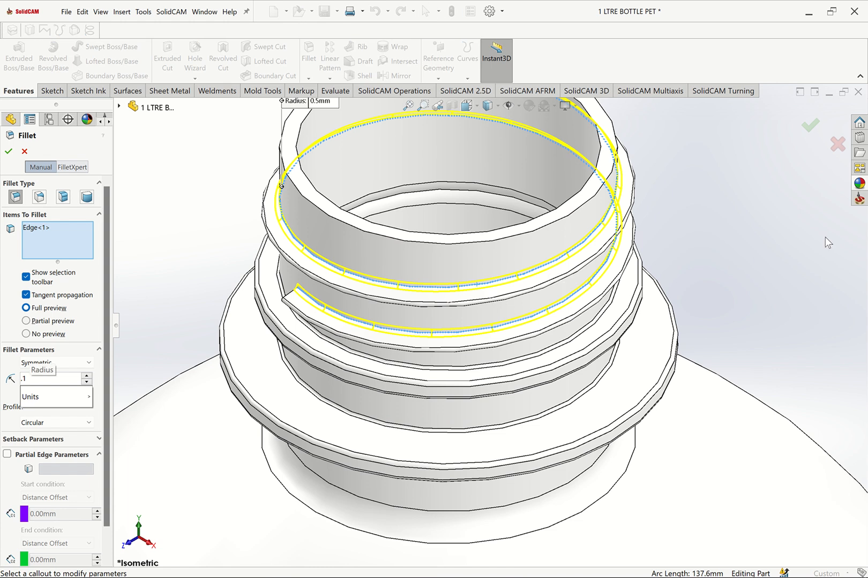
{"action": "key", "text": "Return"}
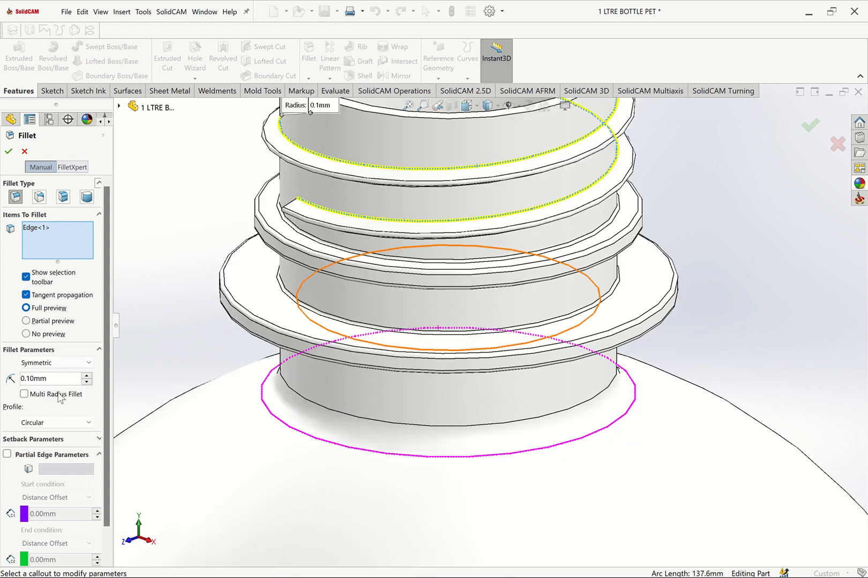
{"action": "left_click_drag", "start_coordinate": [58, 383], "coordinate": [1, 385]}
{"action": "type", "text": ".3"}
{"action": "key", "text": "Return"}
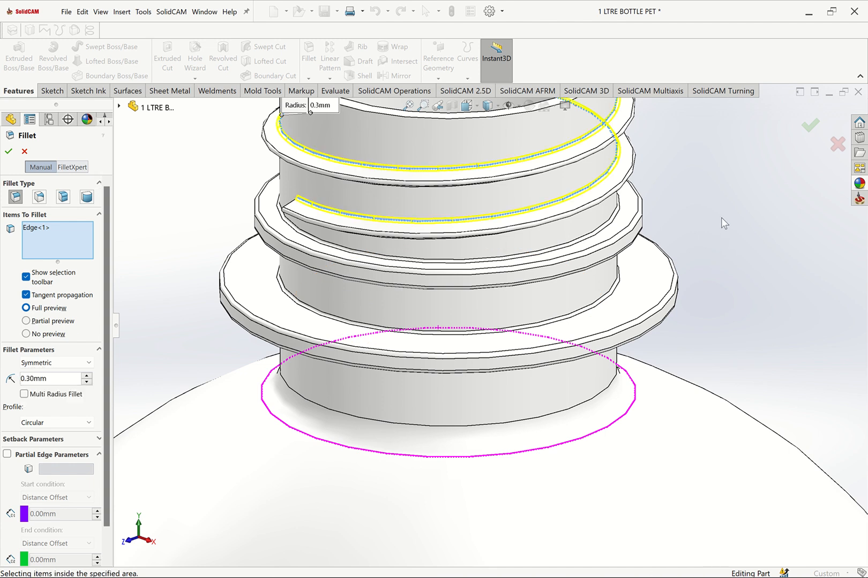
- Add the thread's lower root edge to the fillet selection and apply the fillet
{"action": "key", "text": "Up"}
{"action": "key", "text": "Up"}
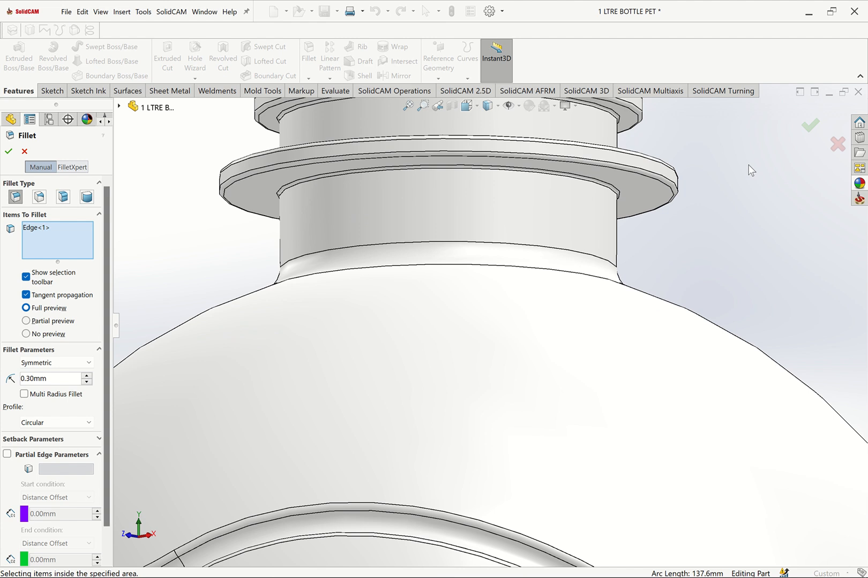
{"action": "scroll", "coordinate": [748, 165], "scroll_direction": "up", "scroll_amount": 2}
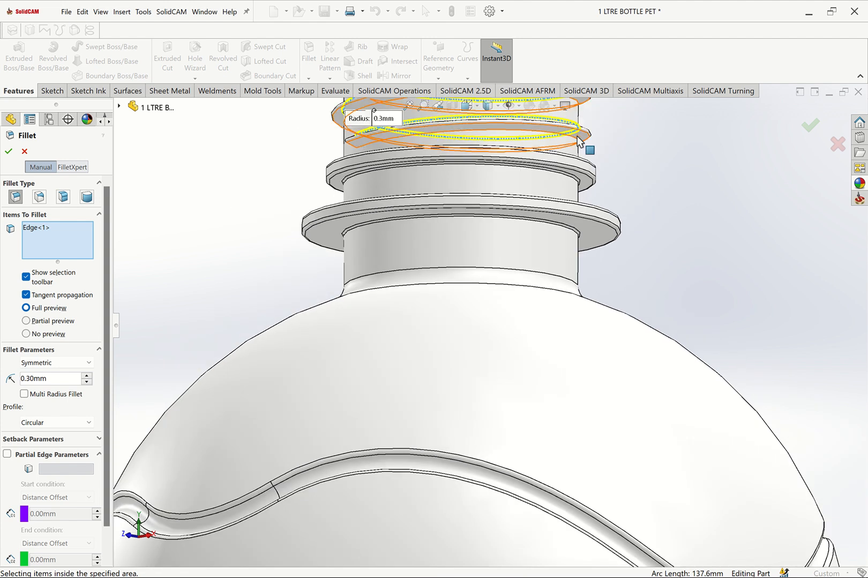
{"action": "left_click", "coordinate": [576, 142]}
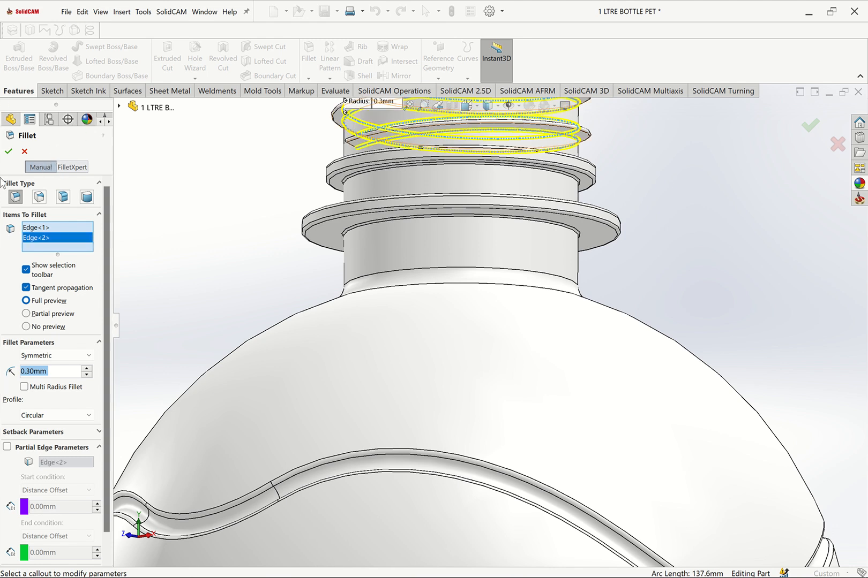
{"action": "left_click", "coordinate": [8, 152]}
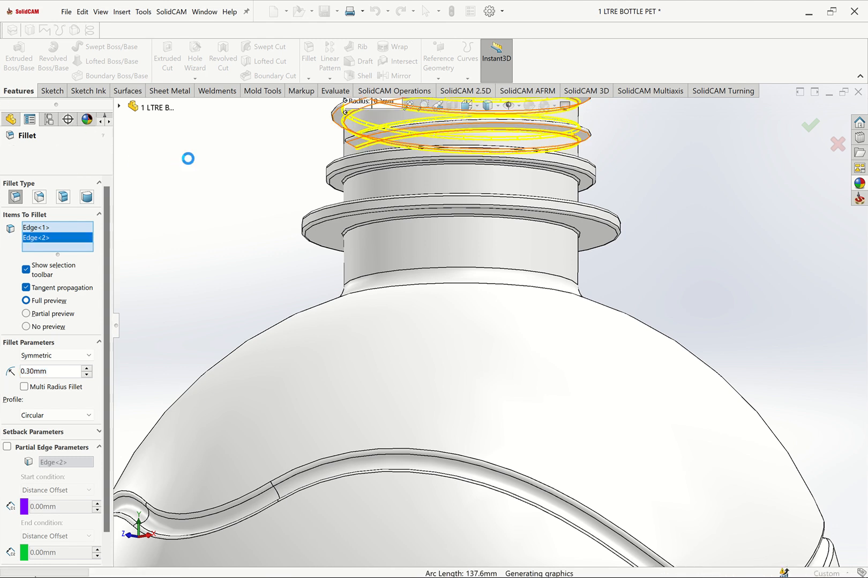
- Examine the filleted neck thread at an angle and its end face up close
{"action": "key", "text": "ctrl+7"}
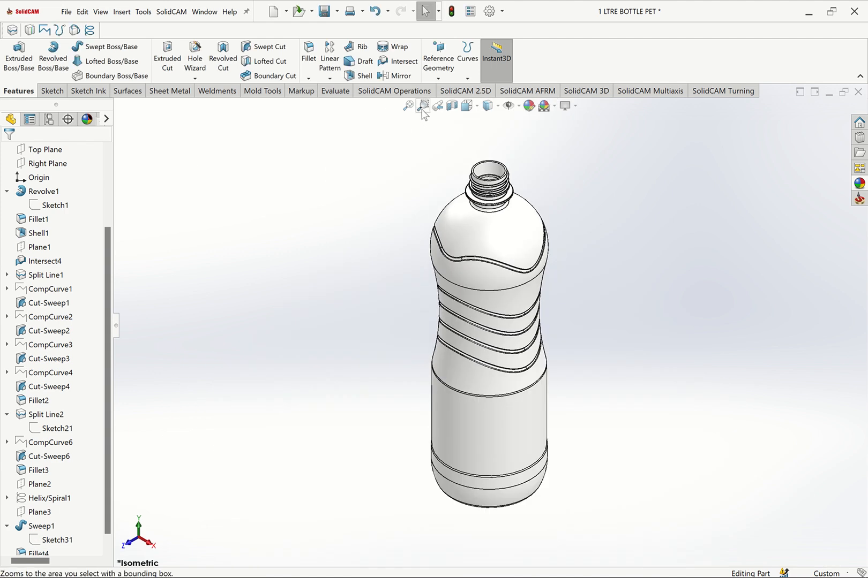
{"action": "left_click", "coordinate": [422, 106]}
{"action": "left_click_drag", "start_coordinate": [438, 155], "coordinate": [531, 246]}
{"action": "middle_click_drag", "start_coordinate": [462, 242], "coordinate": [527, 250]}
{"action": "scroll", "coordinate": [430, 186], "scroll_direction": "up", "scroll_amount": 3}
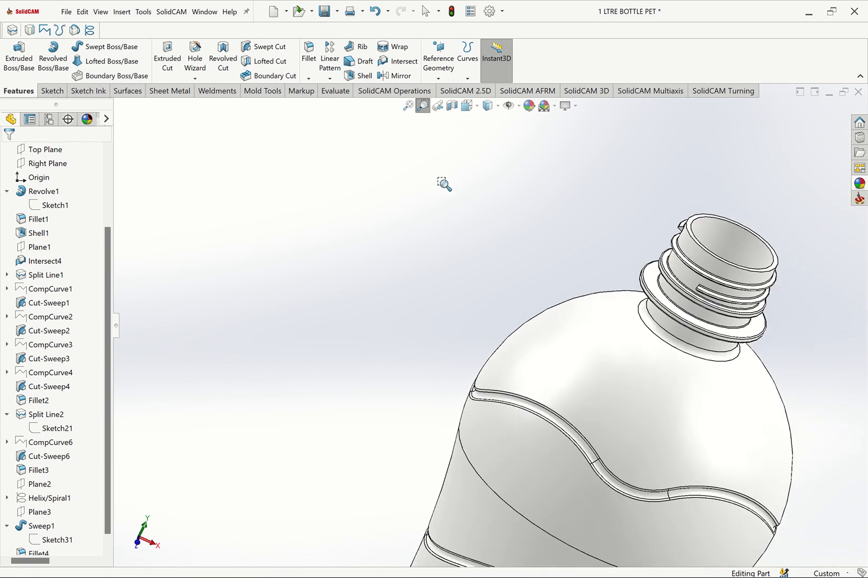
{"action": "middle_click_drag", "start_coordinate": [644, 200], "coordinate": [656, 208]}
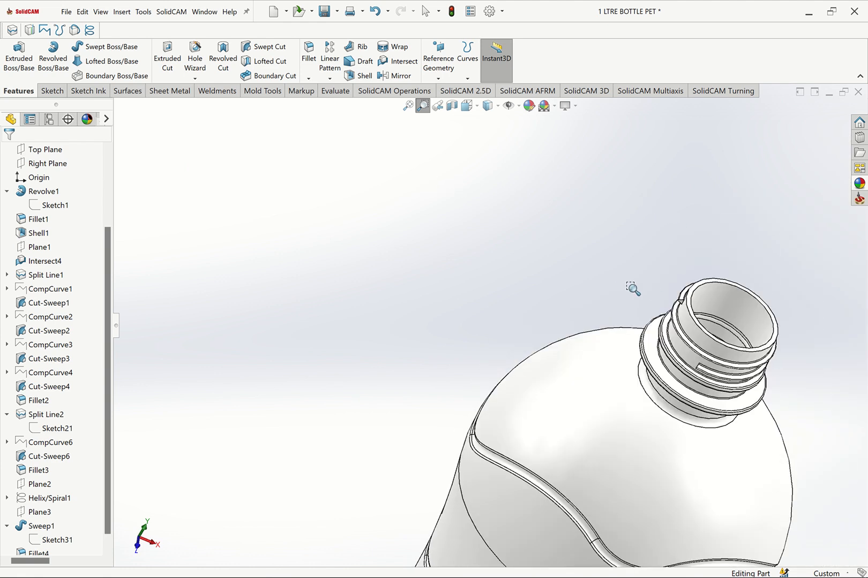
{"action": "left_click_drag", "start_coordinate": [628, 284], "coordinate": [706, 331]}
{"action": "left_click_drag", "start_coordinate": [464, 179], "coordinate": [706, 339]}
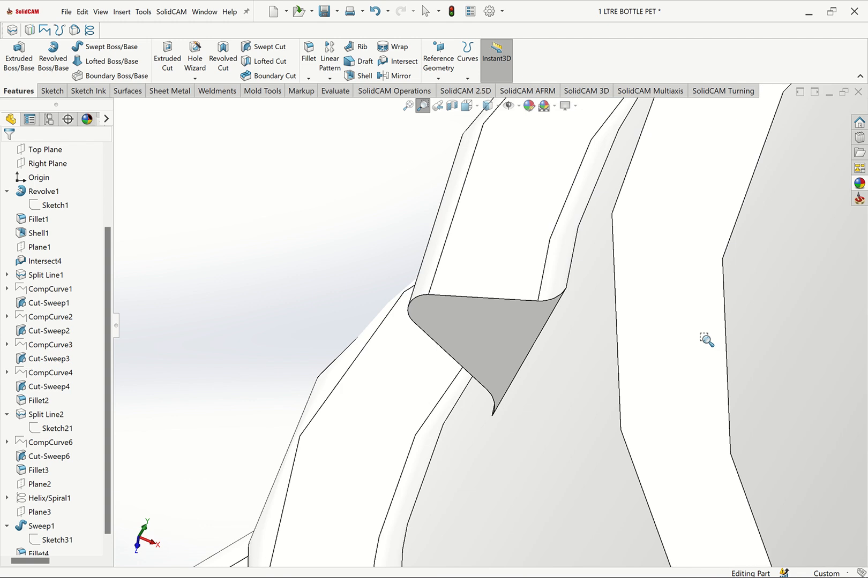
{"action": "key", "text": "Escape"}
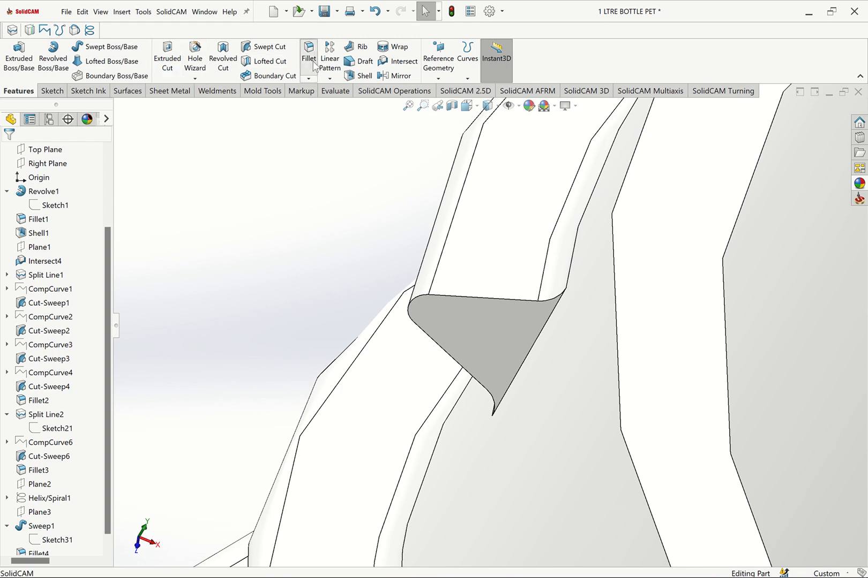
- Try a 0.3 mm constant-size fillet around the thread's end face, and undo it
{"action": "left_click", "coordinate": [448, 303]}
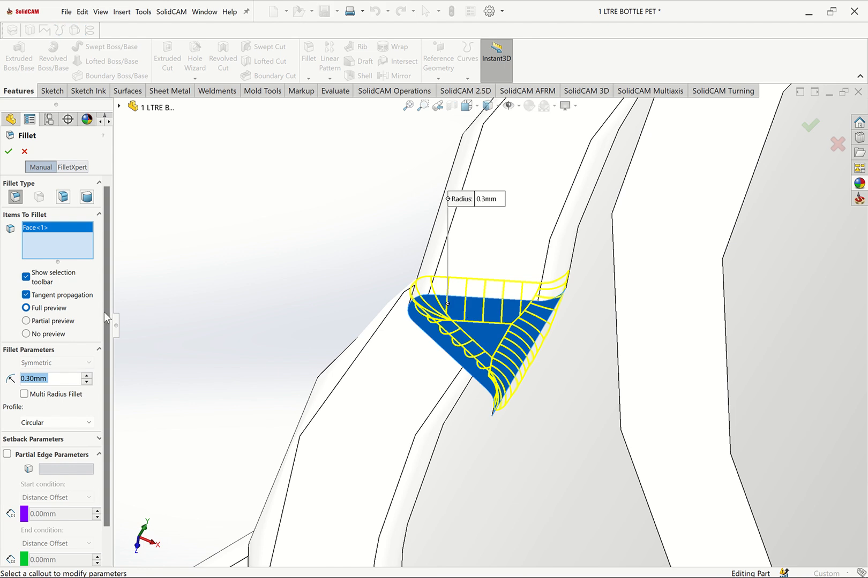
{"action": "left_click", "coordinate": [85, 199]}
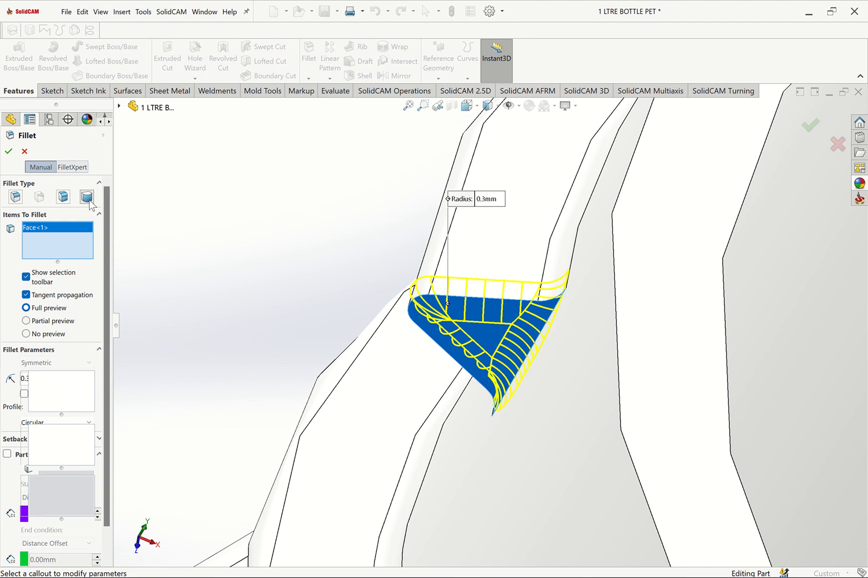
{"action": "left_click", "coordinate": [63, 196]}
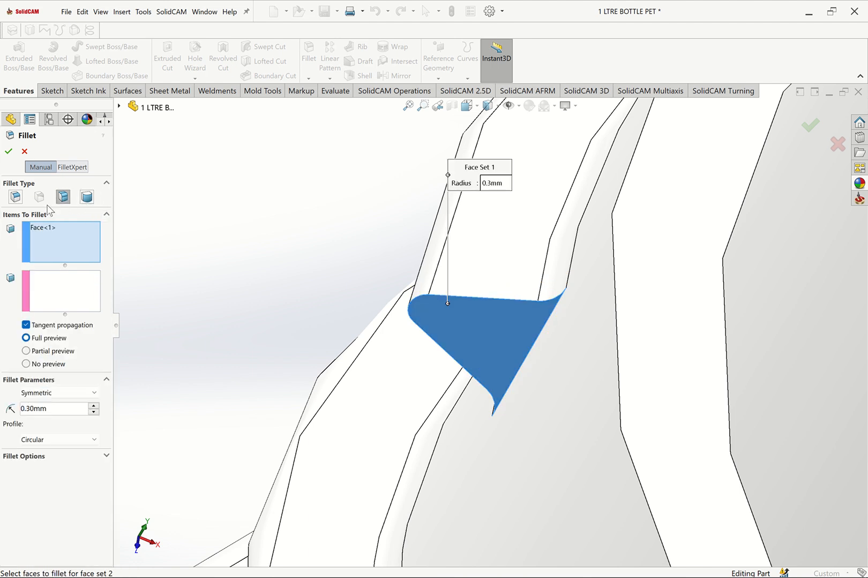
{"action": "left_click", "coordinate": [17, 198]}
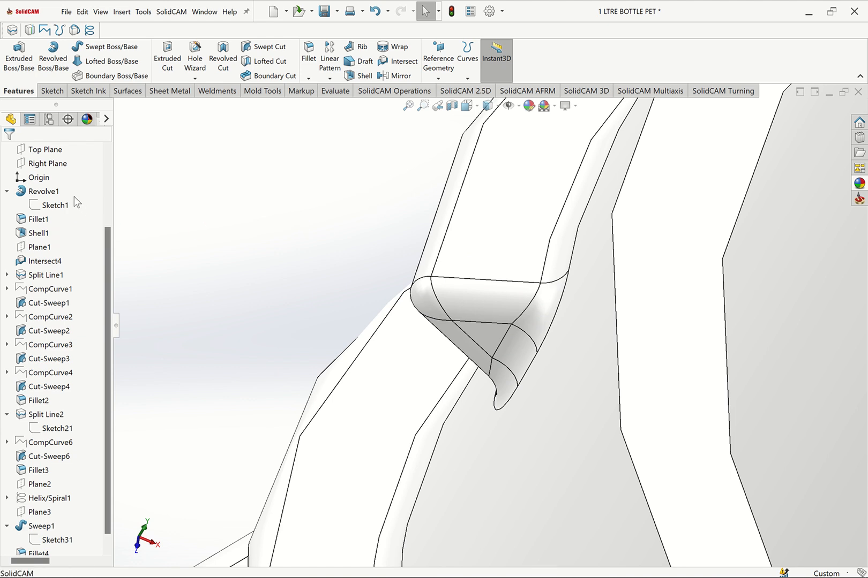
{"action": "key", "text": "ctrl+z"}
- Check the bottle's mass properties, including its volume, from the front view
{"action": "key", "text": "ctrl+7"}
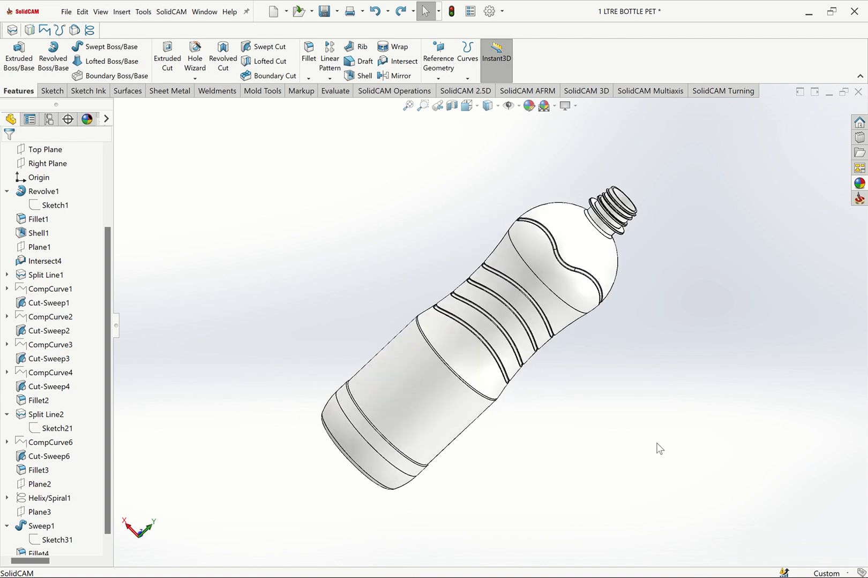
{"action": "key", "text": "ctrl+7"}
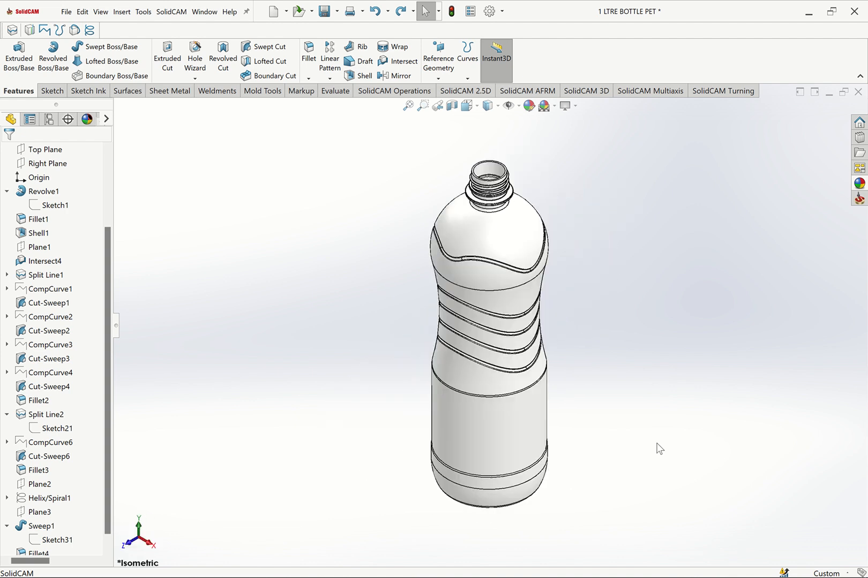
{"action": "key", "text": "ctrl+1"}
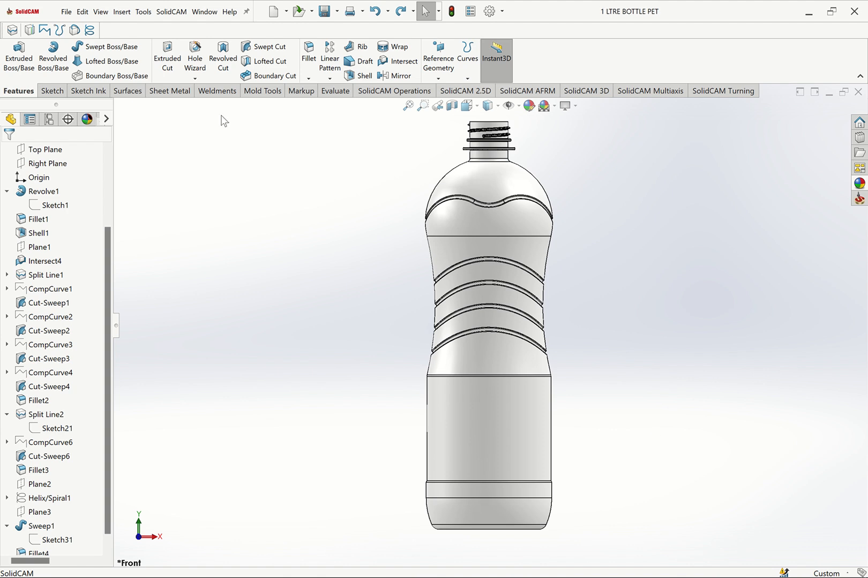
{"action": "left_click", "coordinate": [335, 91]}
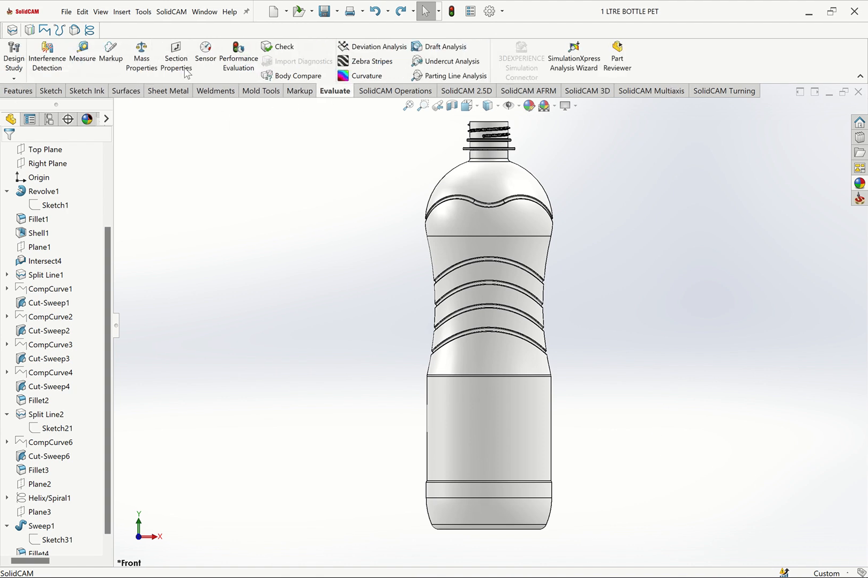
{"action": "left_click", "coordinate": [141, 58]}
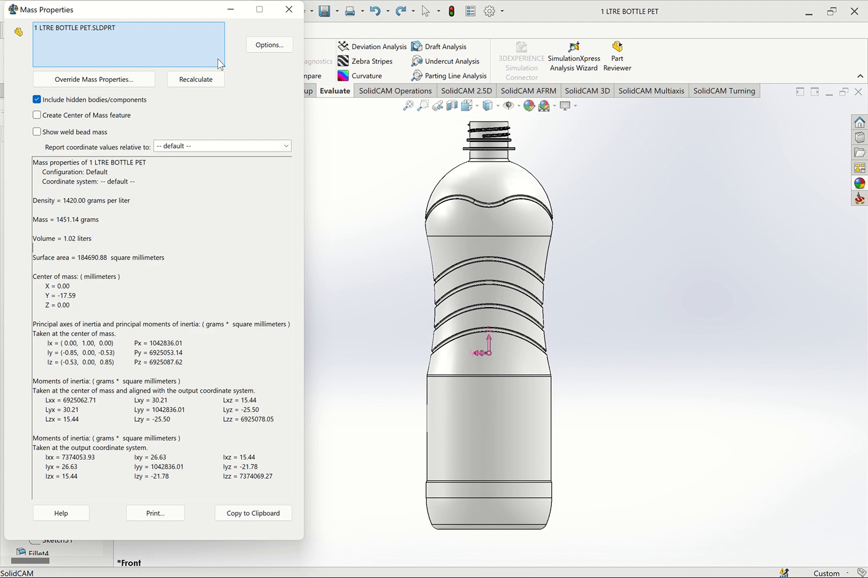
{"action": "left_click", "coordinate": [289, 9]}
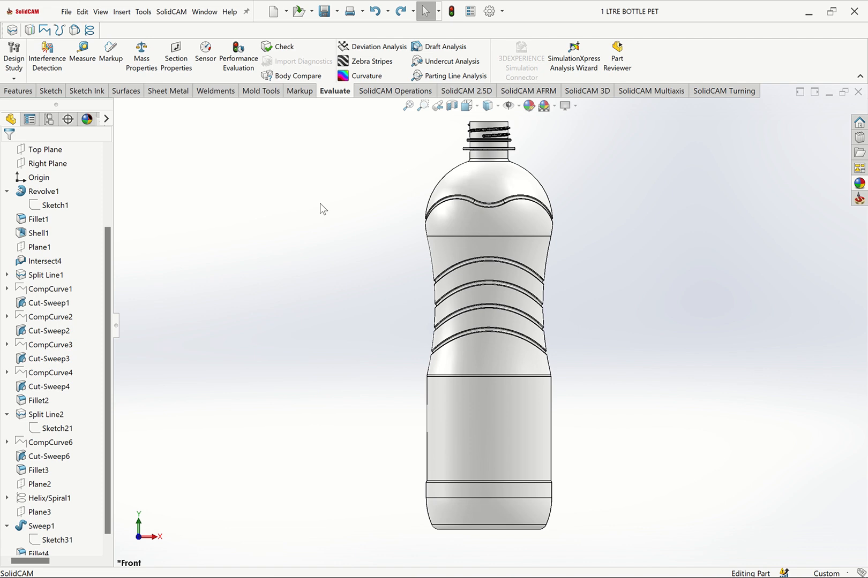
- Examine where Plane1 crosses the neck below the support ring and how it is offset from the mouth
{"action": "left_click", "coordinate": [423, 106]}
{"action": "left_click_drag", "start_coordinate": [396, 160], "coordinate": [589, 284]}
{"action": "key", "text": "Escape"}
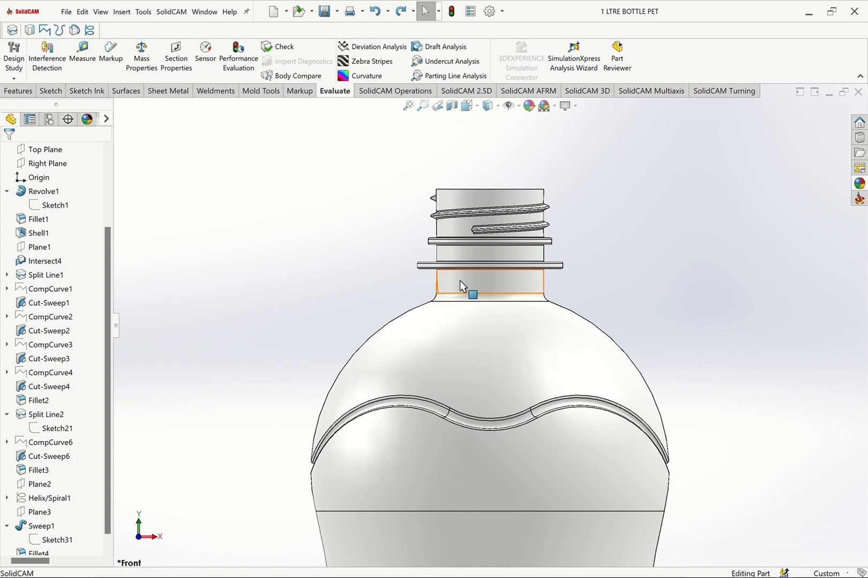
{"action": "left_click", "coordinate": [423, 106]}
{"action": "left_click_drag", "start_coordinate": [401, 252], "coordinate": [595, 374]}
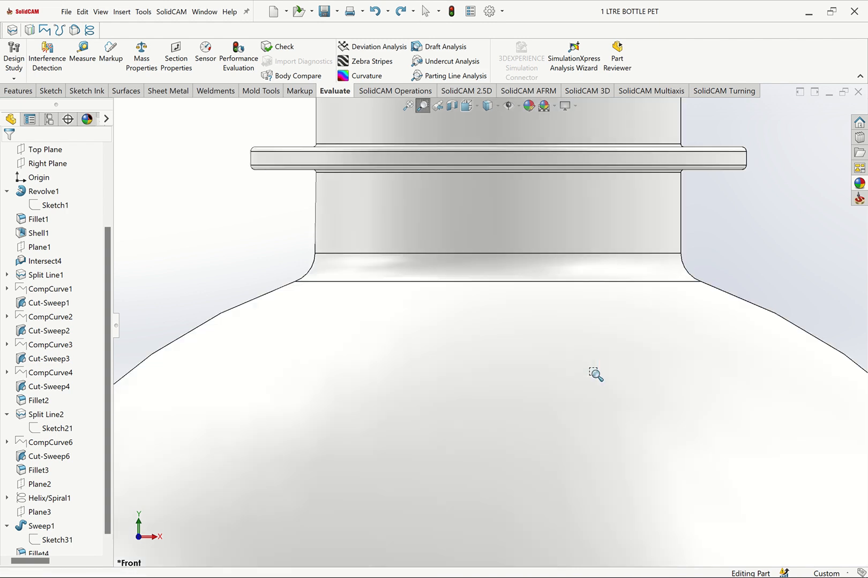
{"action": "left_click", "coordinate": [423, 106]}
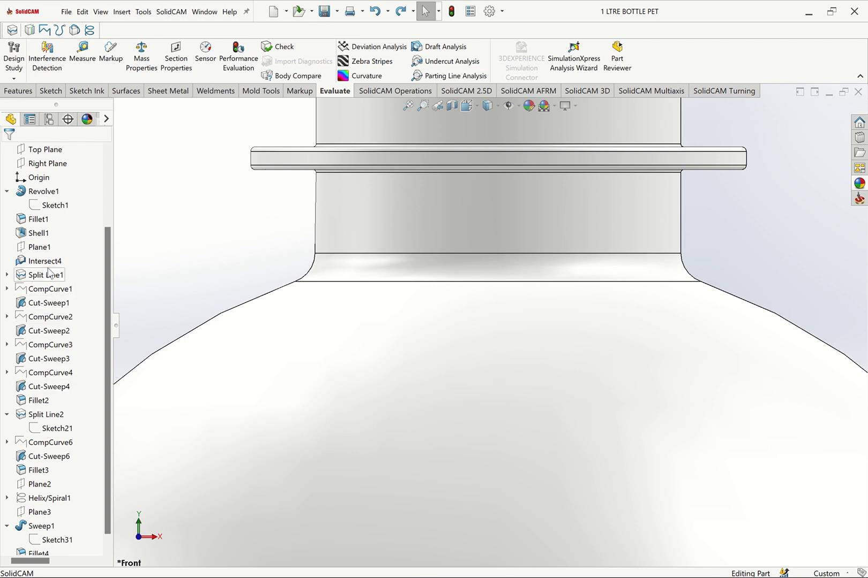
{"action": "left_click", "coordinate": [39, 247]}
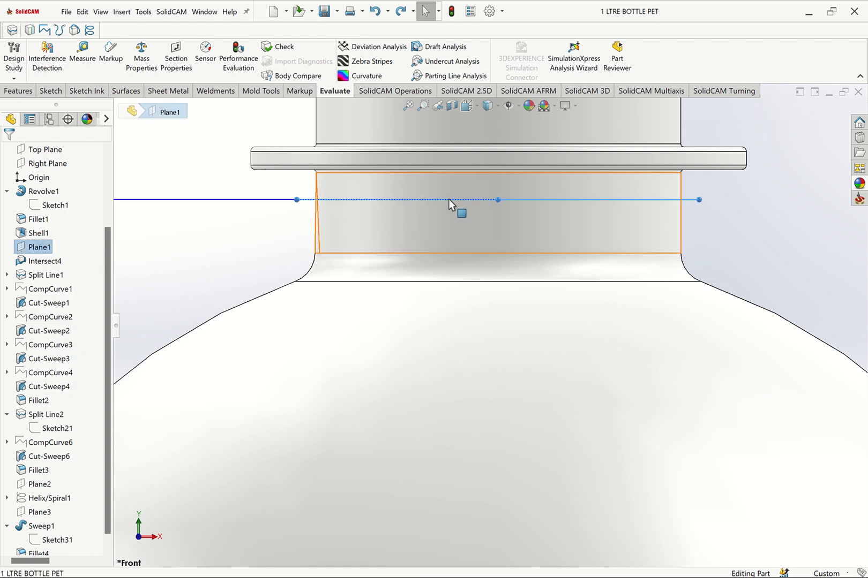
{"action": "scroll", "coordinate": [468, 237], "scroll_direction": "up", "scroll_amount": 2}
{"action": "scroll", "coordinate": [470, 234], "scroll_direction": "up", "scroll_amount": 2}
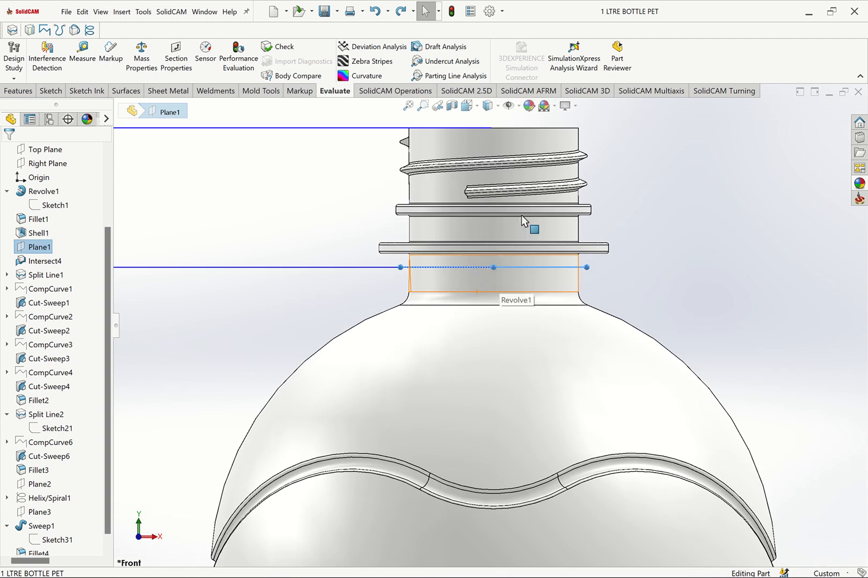
{"action": "left_click", "coordinate": [407, 105]}
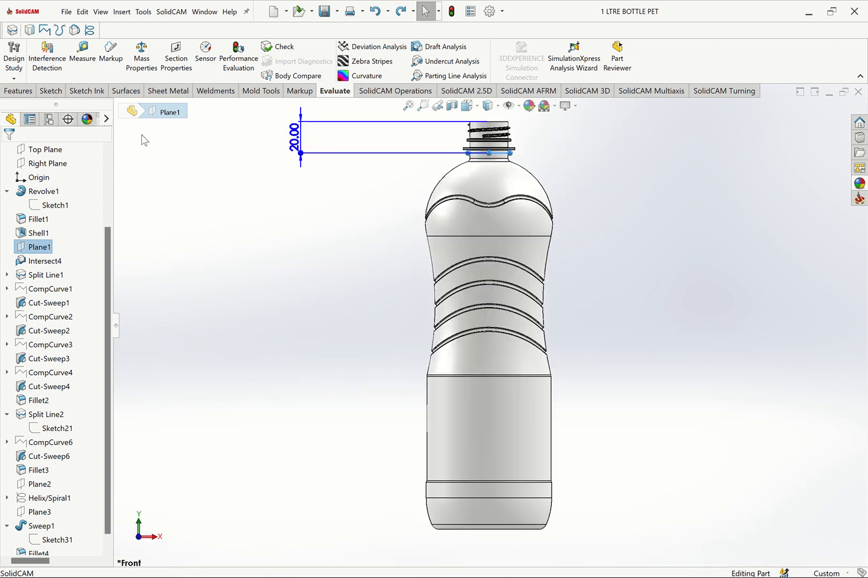
{"action": "left_click", "coordinate": [224, 179]}
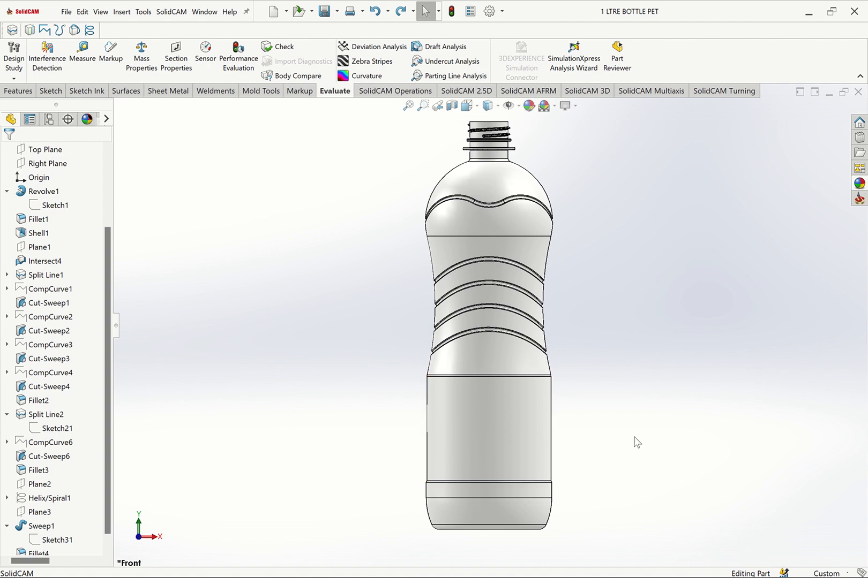
- Inspect the bottle's body and base from an angled view from below
{"action": "key", "text": "Up"}
{"action": "key", "text": "Up"}
{"action": "key", "text": "Up"}
{"action": "key", "text": "Right"}
{"action": "key", "text": "Right"}
{"action": "key", "text": "Right"}
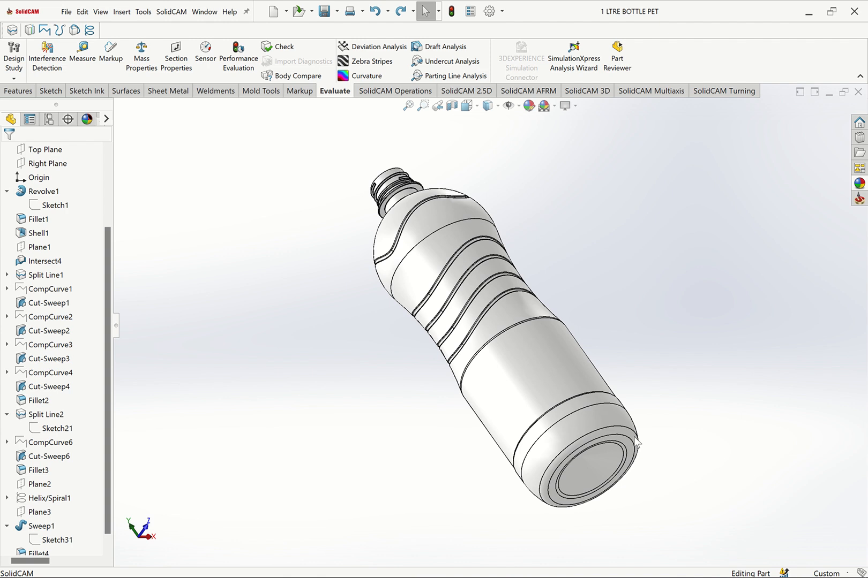
- Inspect the concentric rings of the bottle's base up close from below, and return to the isometric view
{"action": "key", "text": "ctrl+7"}
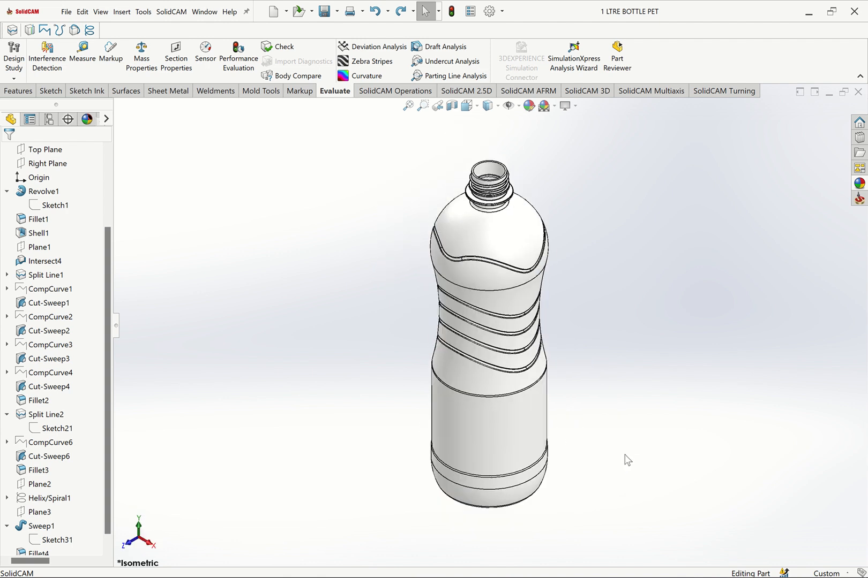
{"action": "key", "text": "Up"}
{"action": "key", "text": "Up"}
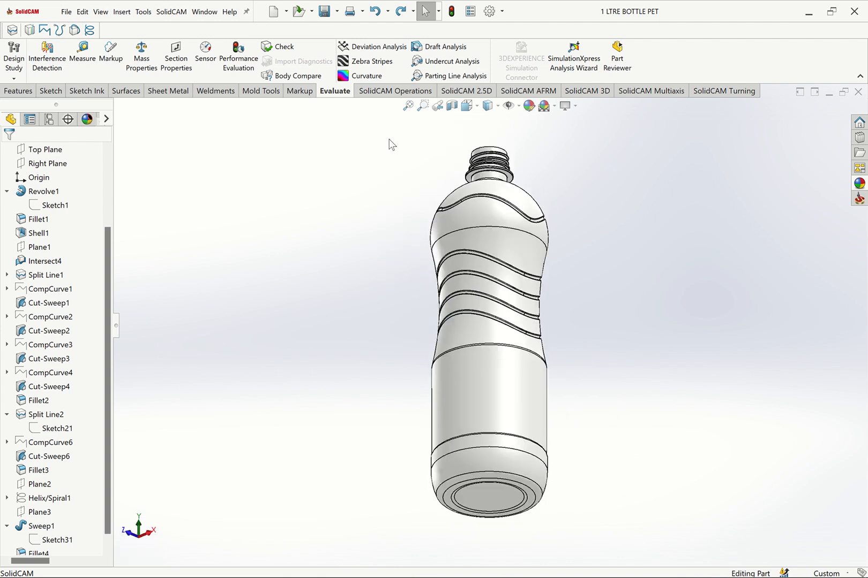
{"action": "left_click", "coordinate": [423, 105]}
{"action": "left_click_drag", "start_coordinate": [398, 421], "coordinate": [605, 556]}
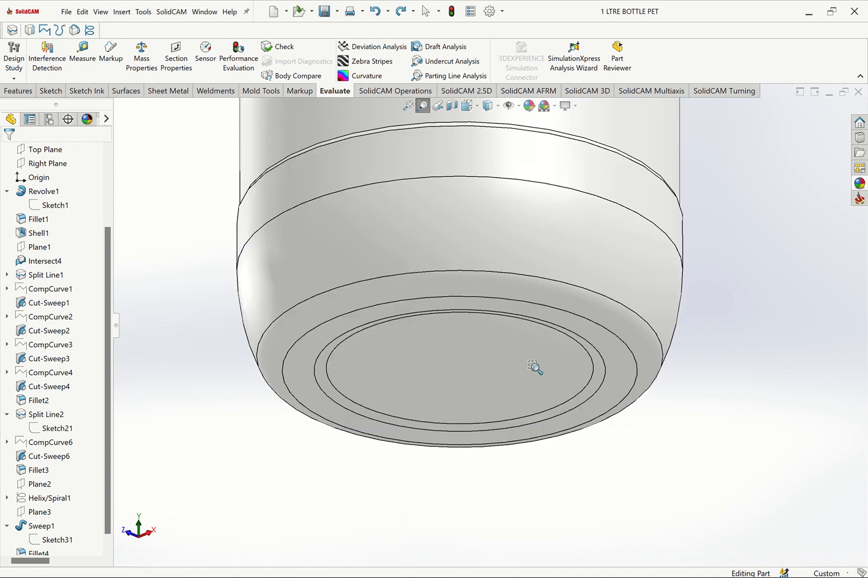
{"action": "left_click", "coordinate": [423, 105]}
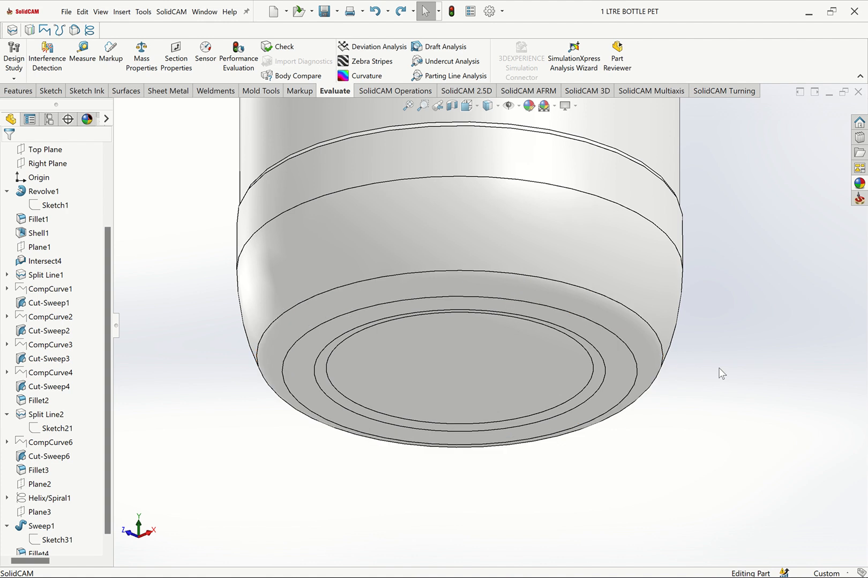
{"action": "key", "text": "ctrl+7"}
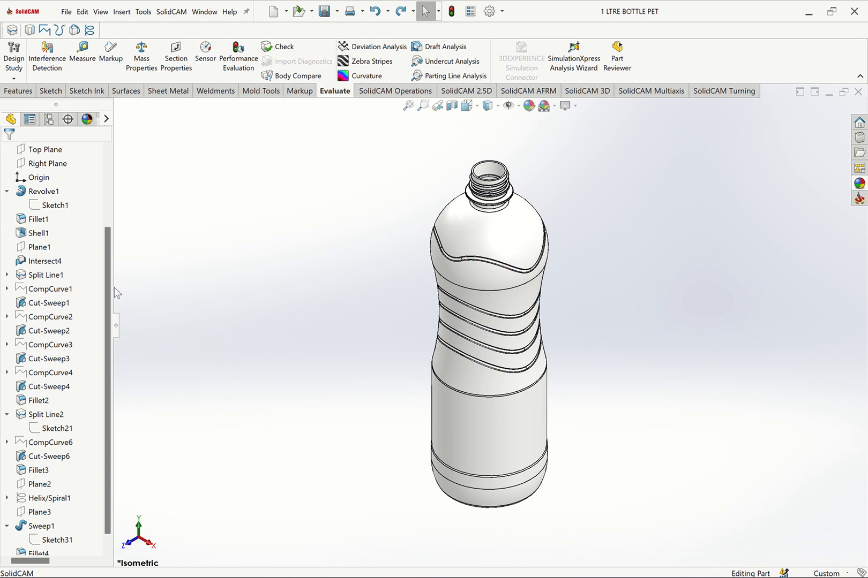
{"action": "left_click_drag", "start_coordinate": [105, 277], "coordinate": [102, 176]}
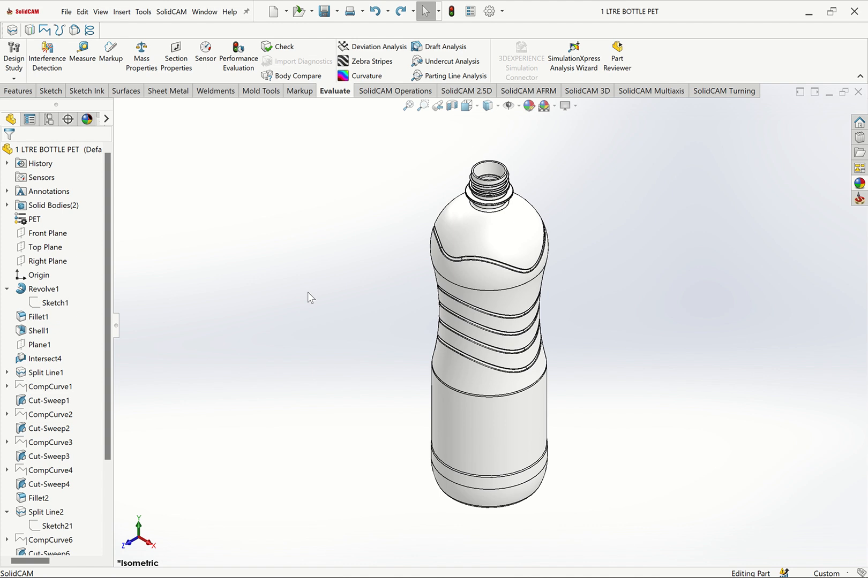
{"action": "left_click", "coordinate": [451, 106]}
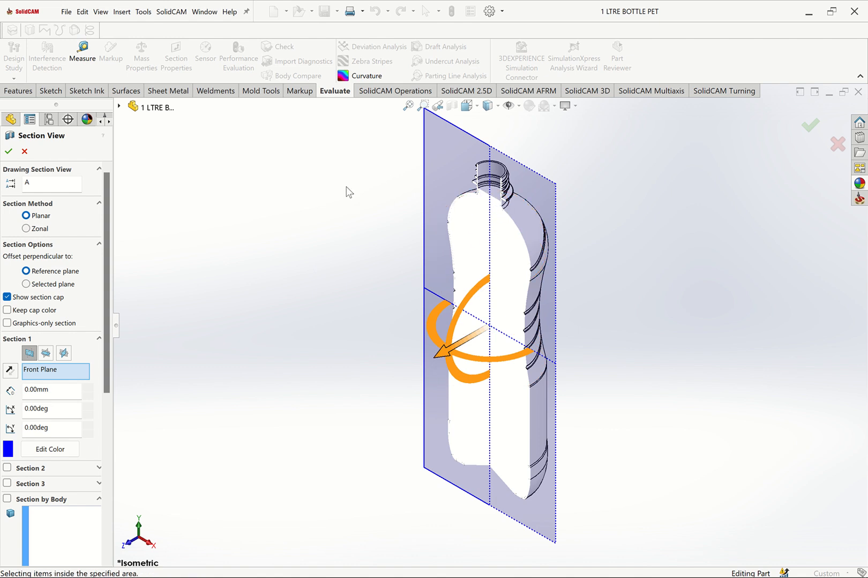
{"action": "key", "text": "ctrl+1"}
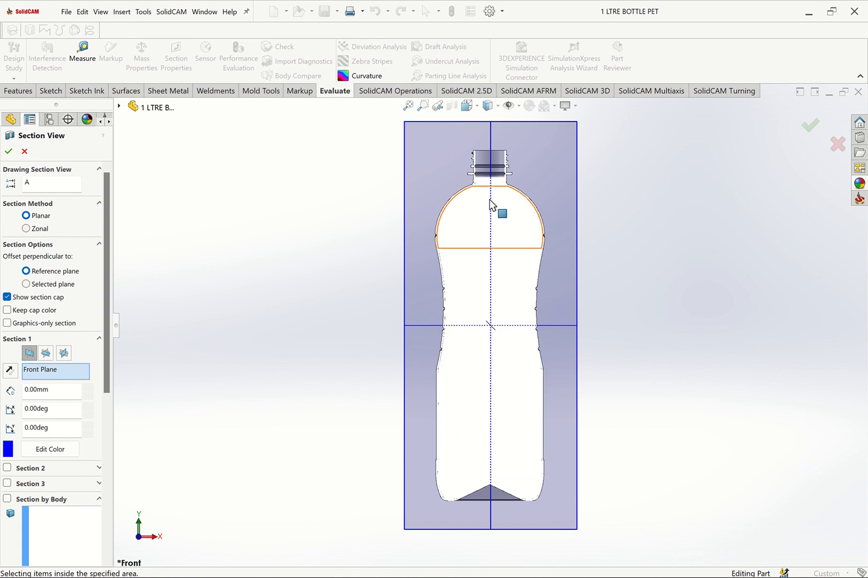
{"action": "left_click", "coordinate": [24, 151]}
- Look at the unsectioned bottle from underneath, and return to the isometric view
{"action": "key", "text": "Up"}
{"action": "key", "text": "Up"}
{"action": "key", "text": "Up"}
{"action": "key", "text": "Up"}
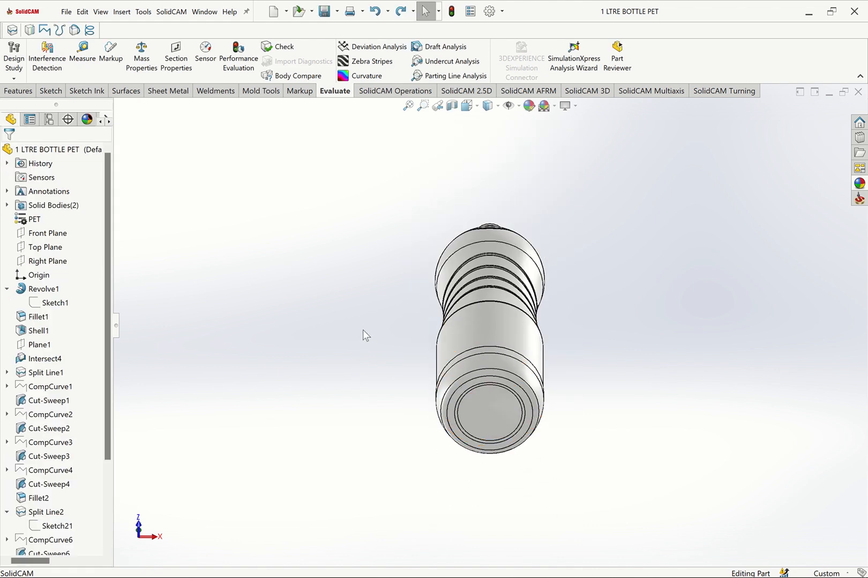
{"action": "key", "text": "ctrl+7"}
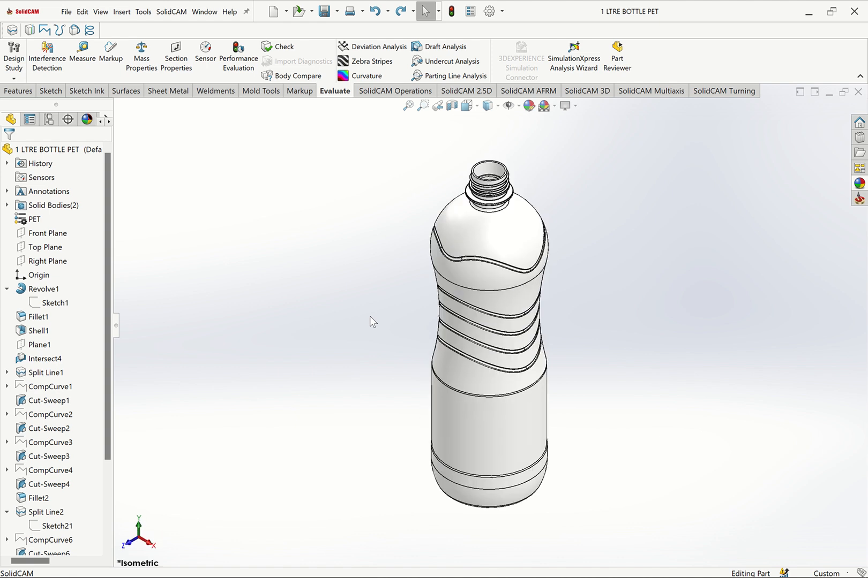
- Examine the wall and groove profiles at the waist in a Front Plane section, and turn the section view off
{"action": "left_click", "coordinate": [450, 109]}
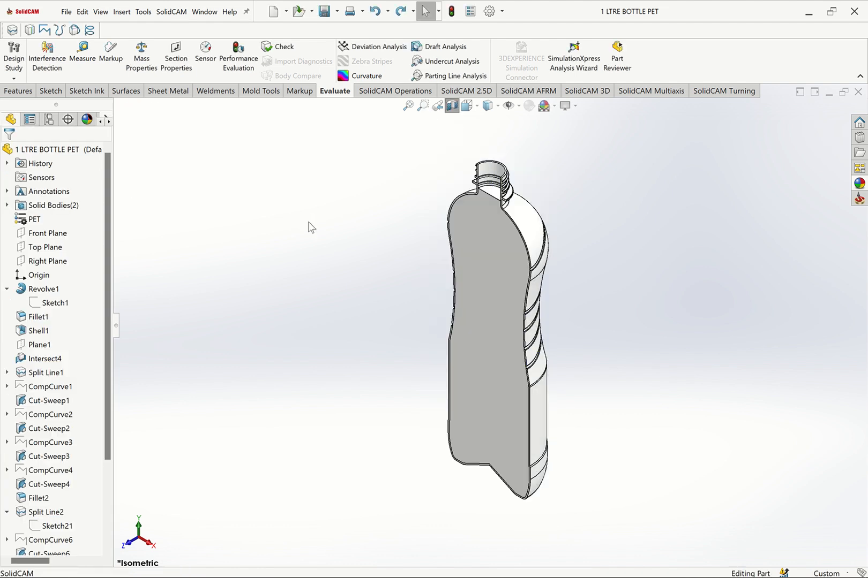
{"action": "key", "text": "ctrl+1"}
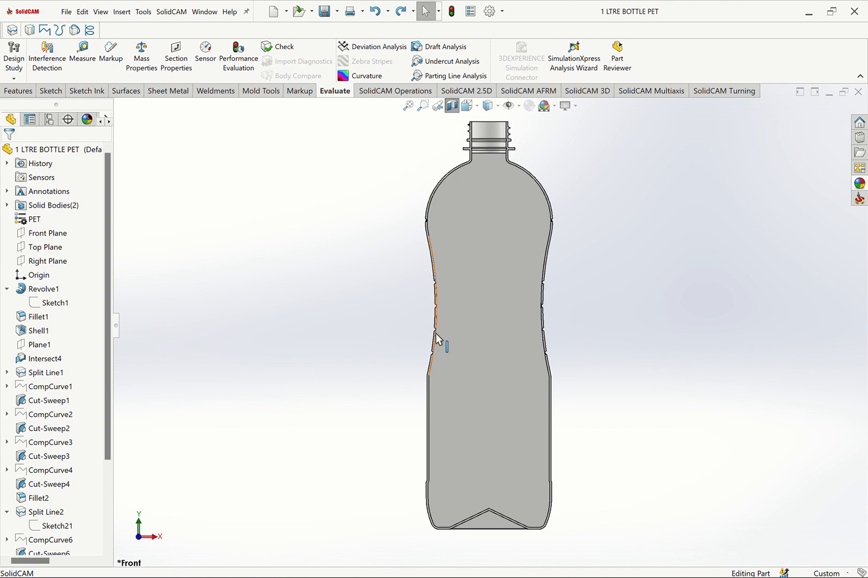
{"action": "left_click", "coordinate": [422, 105]}
{"action": "left_click_drag", "start_coordinate": [358, 251], "coordinate": [583, 369]}
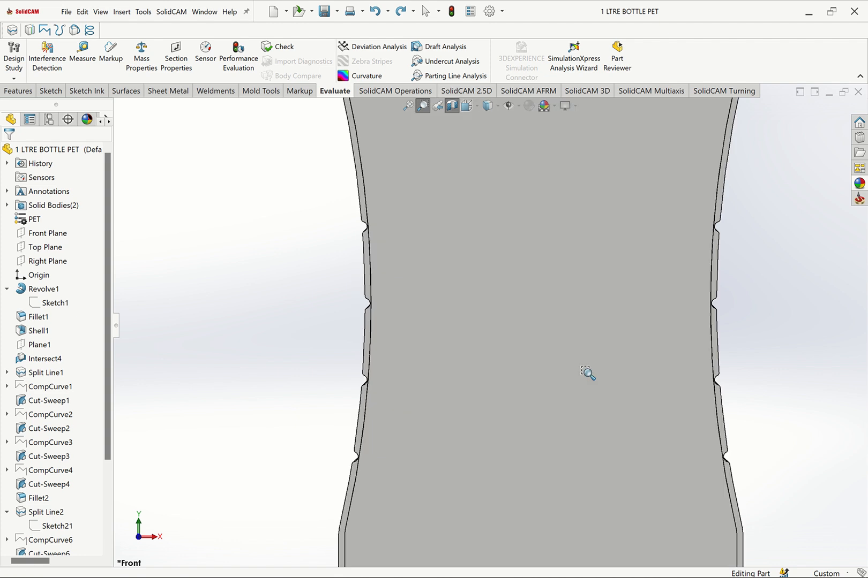
{"action": "left_click", "coordinate": [422, 106]}
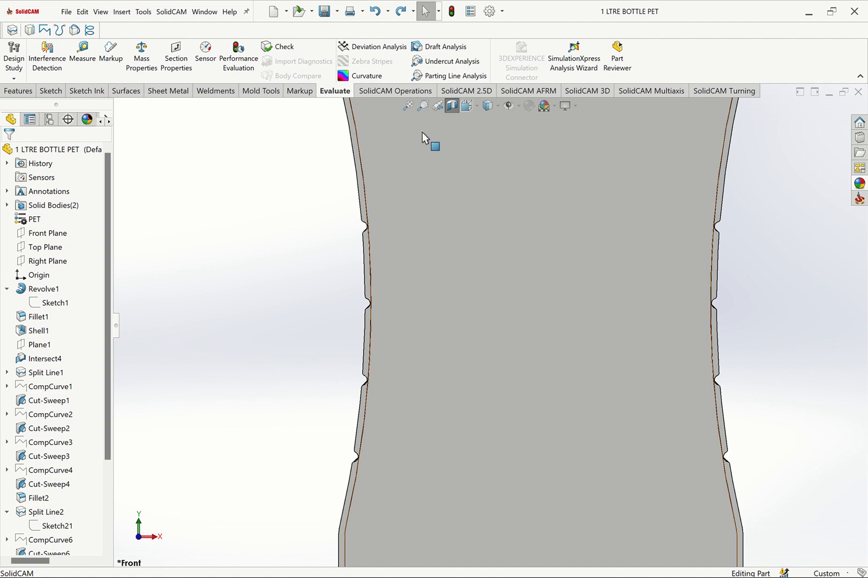
{"action": "left_click", "coordinate": [408, 106]}
{"action": "left_click", "coordinate": [422, 105]}
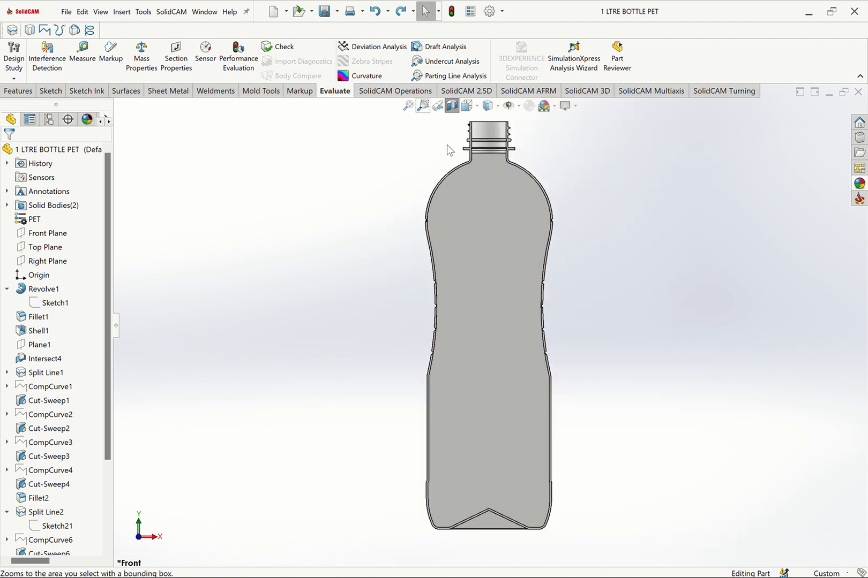
{"action": "left_click_drag", "start_coordinate": [341, 240], "coordinate": [639, 425]}
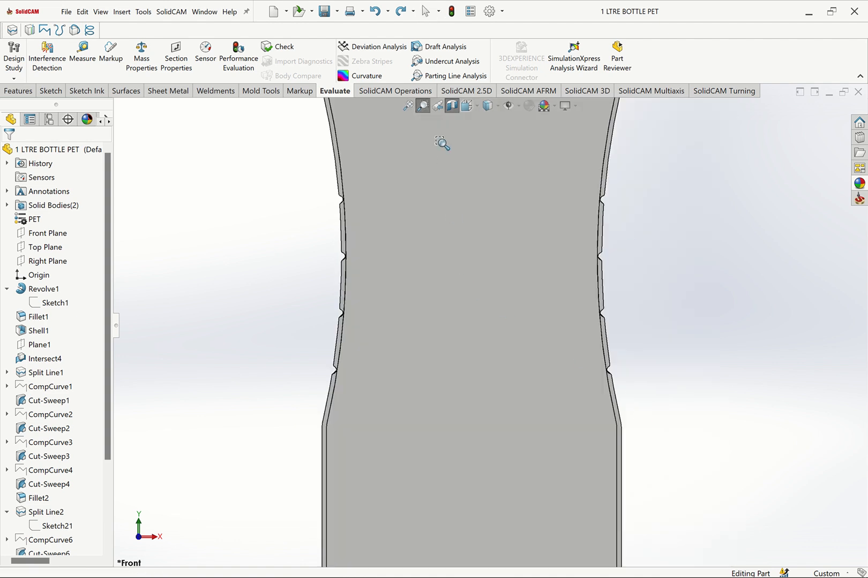
{"action": "key", "text": "Escape"}
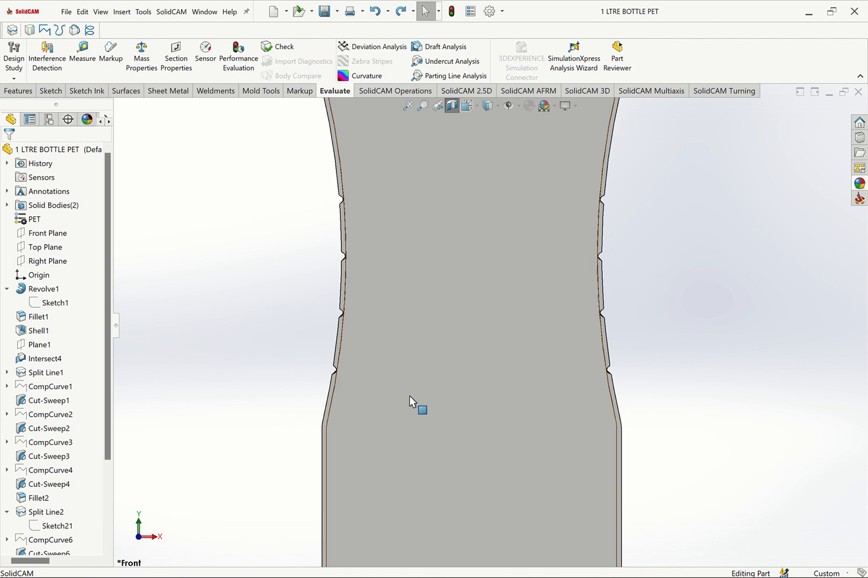
{"action": "left_click", "coordinate": [455, 109]}
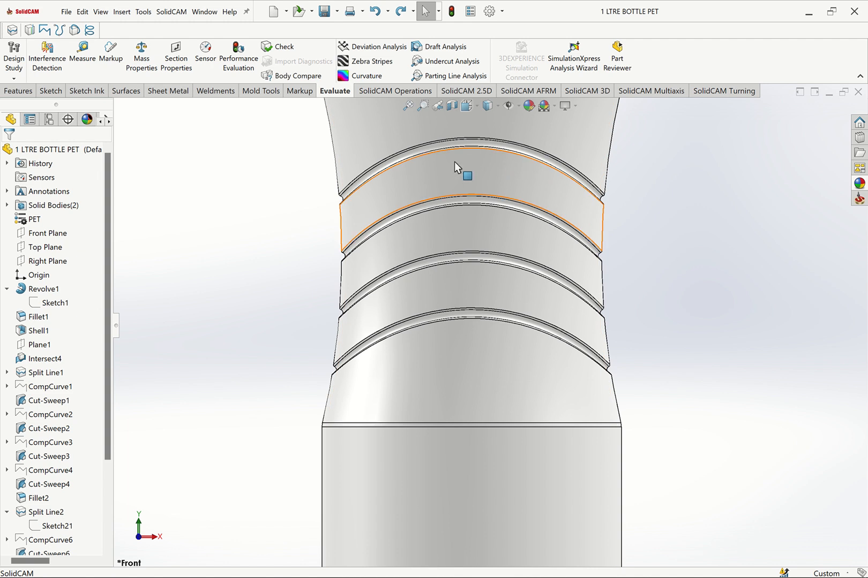
{"action": "left_click", "coordinate": [409, 105]}
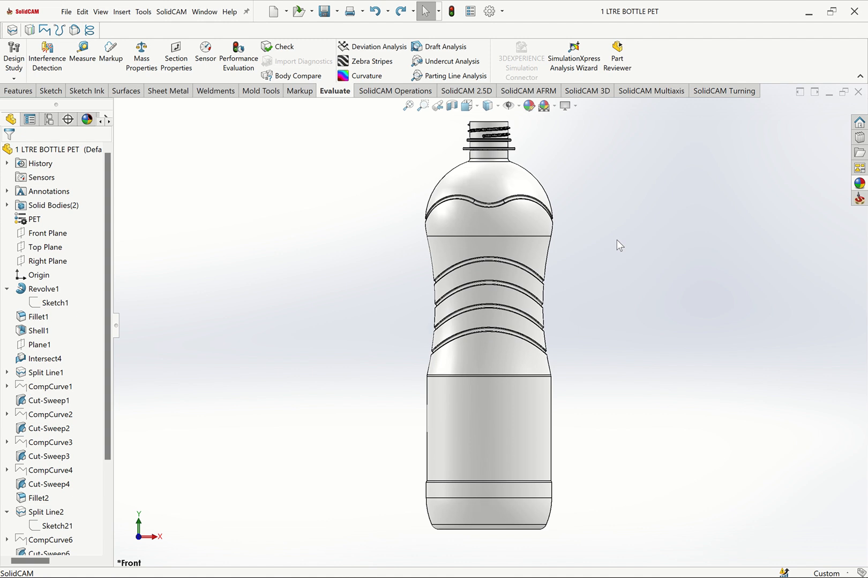
- Apply a section view through the Front Plane and show the whole sectioned bottle from the front
{"action": "key", "text": "ctrl+7"}
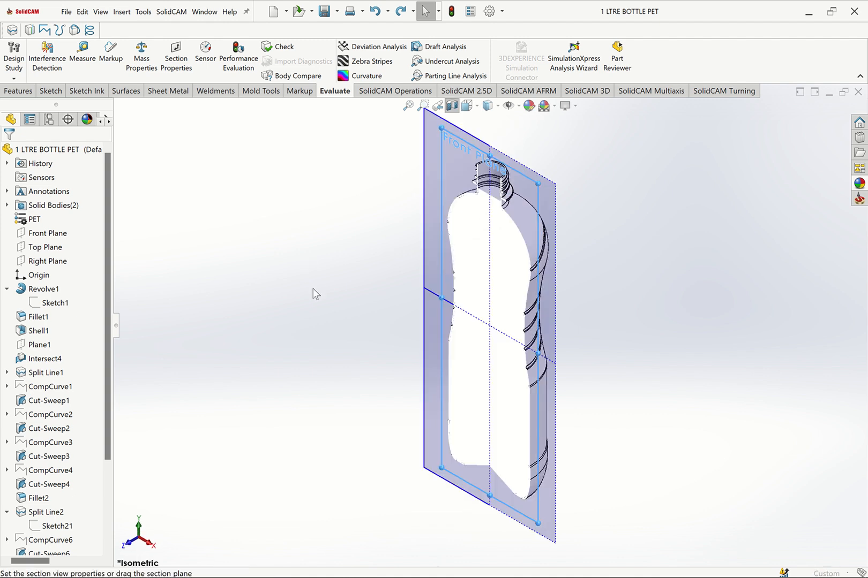
{"action": "left_click", "coordinate": [9, 153]}
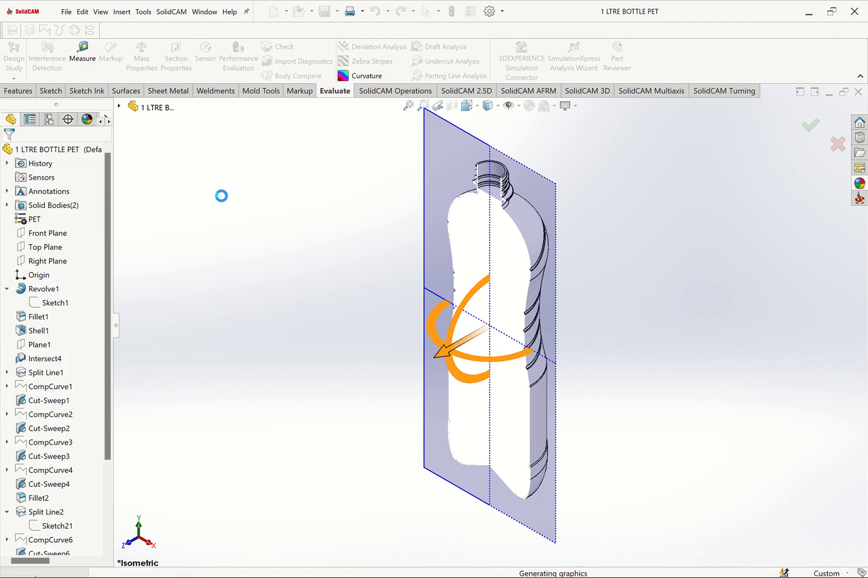
{"action": "key", "text": "ctrl+1"}
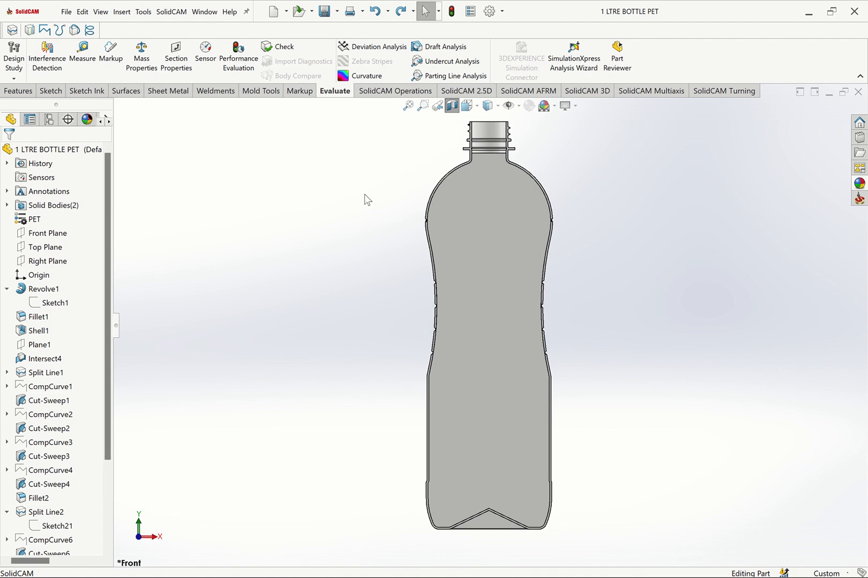
{"action": "mouse_move", "coordinate": [437, 21]}
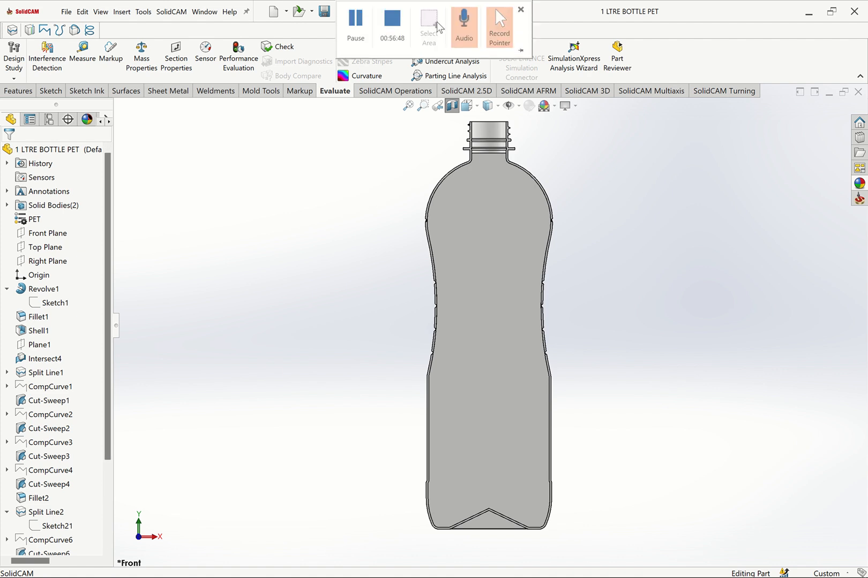